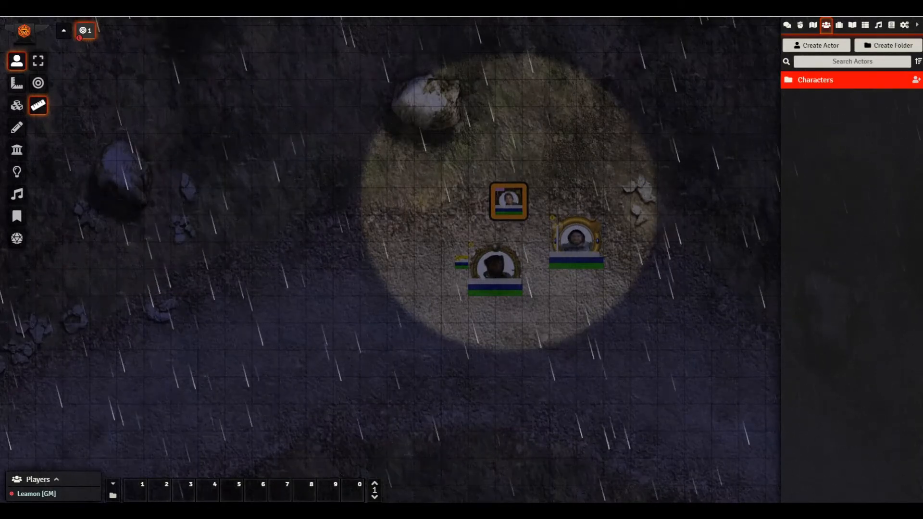
- Drag the Roll20 character sheet window from the right edge over the game map
drag(922, 120, 395, 32)
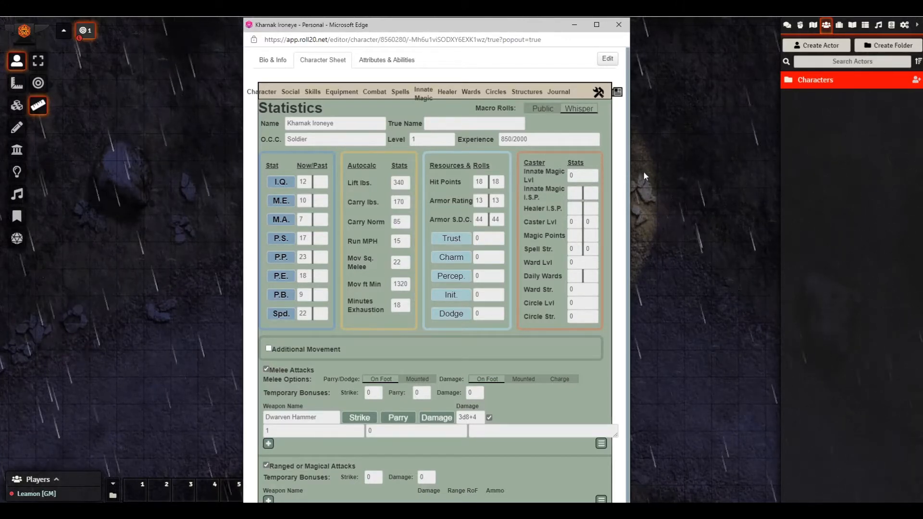
- Widen the soldier's Roll20 character sheet window, then minimize it to reveal the map
drag(631, 169, 712, 178)
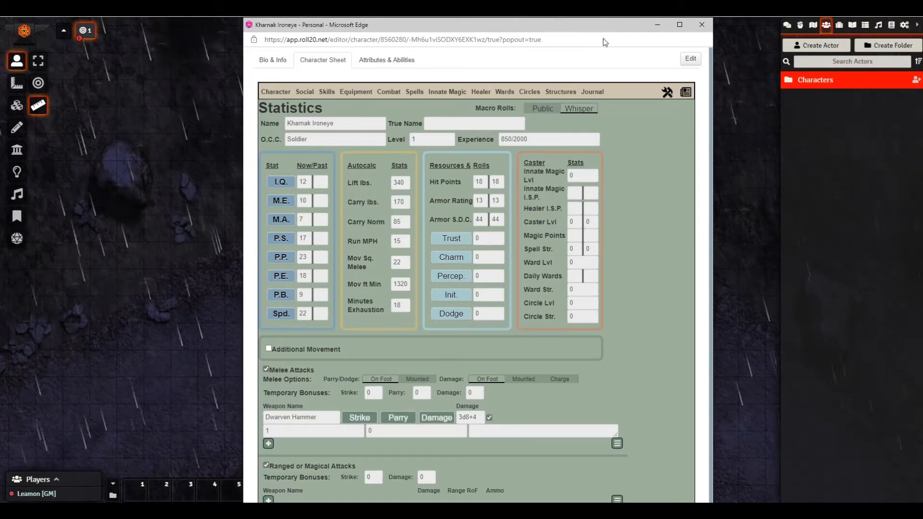
click(657, 25)
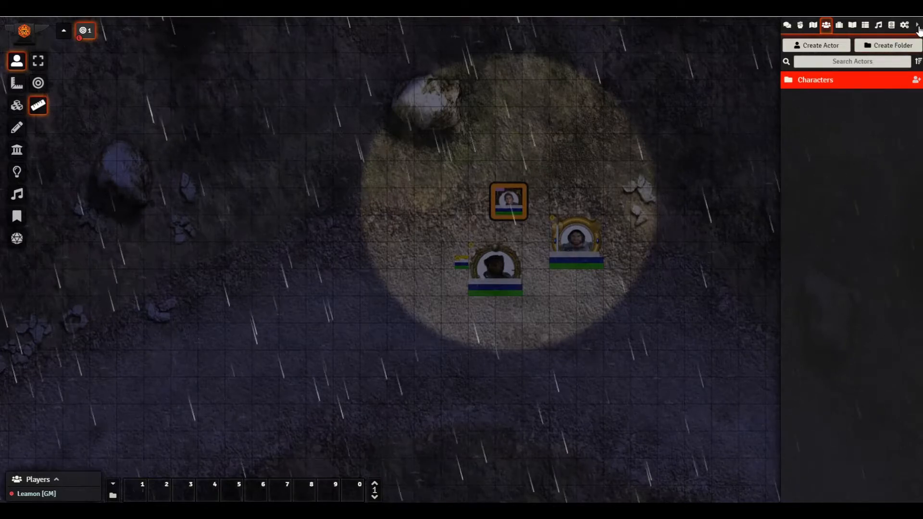
- Return to the Foundry setup screen, submitting the administrator password
click(905, 24)
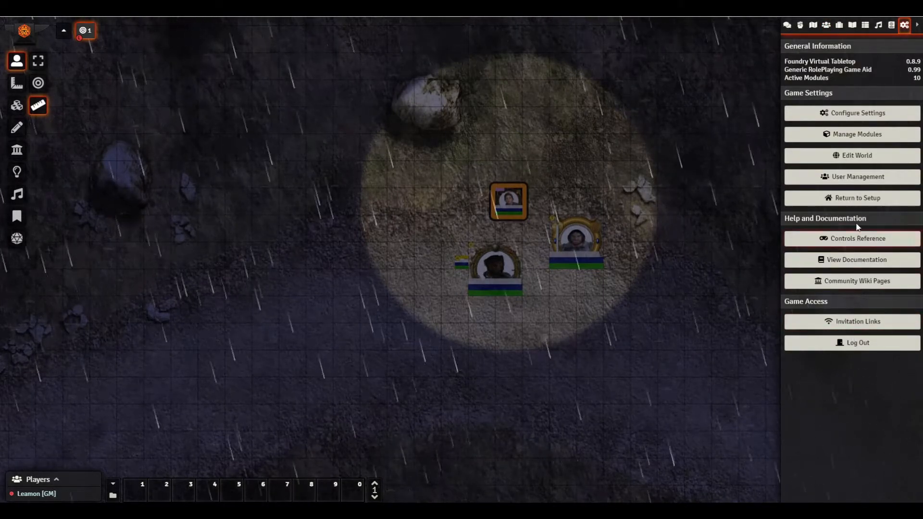
click(857, 198)
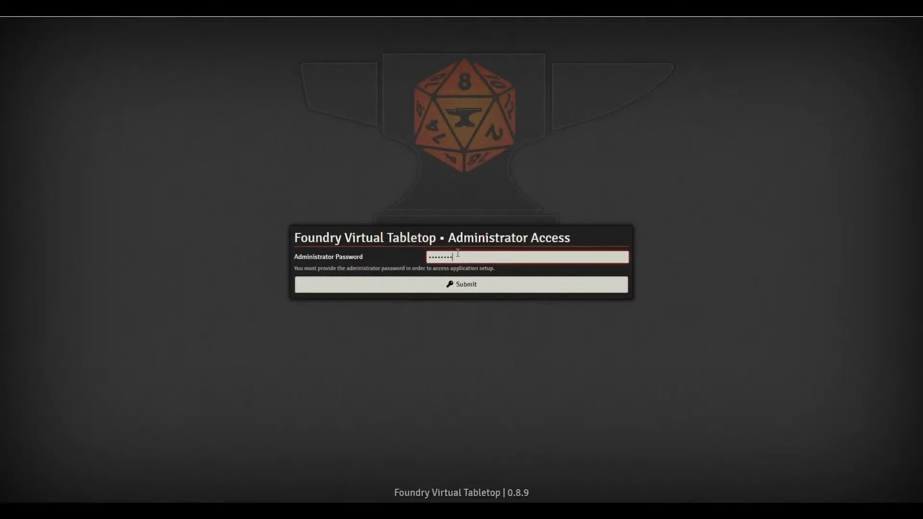
key(Return)
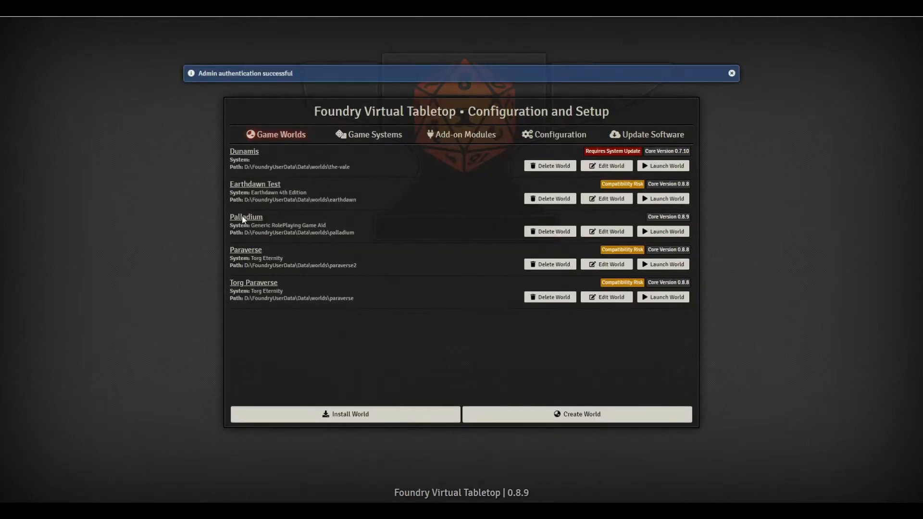
- Review the installed game systems, then launch the Palladium world
click(377, 137)
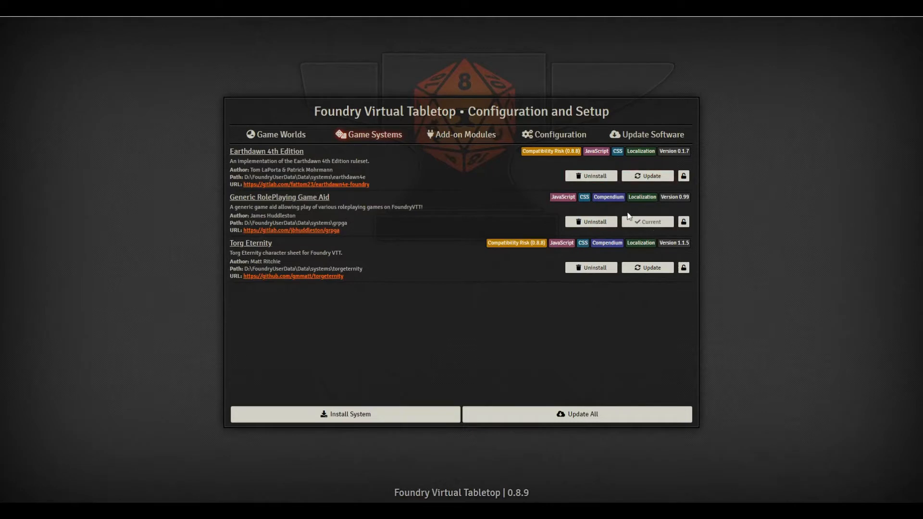
click(278, 136)
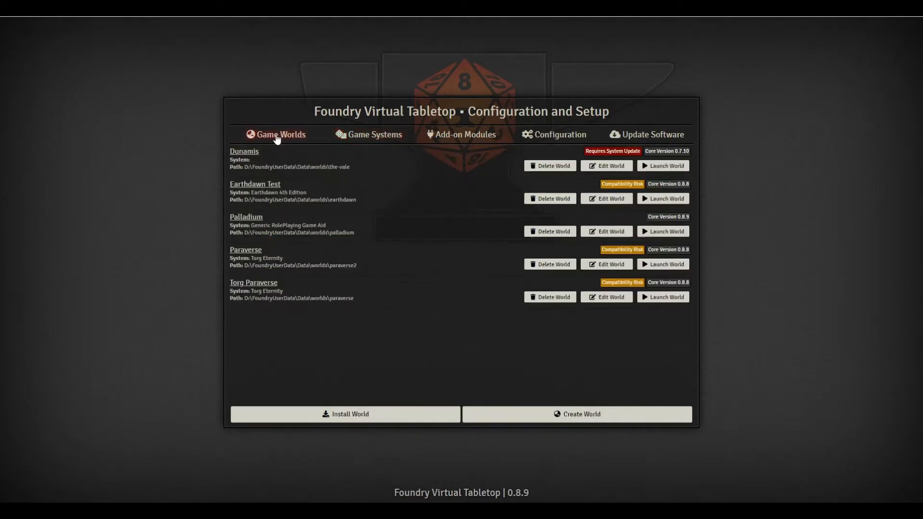
click(673, 233)
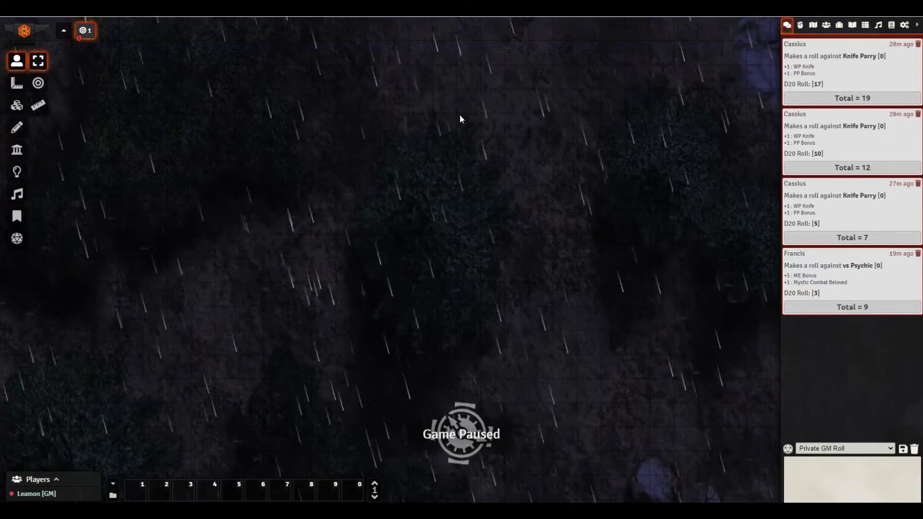
- Unpause the game and recentre the map on the tokens
key(space)
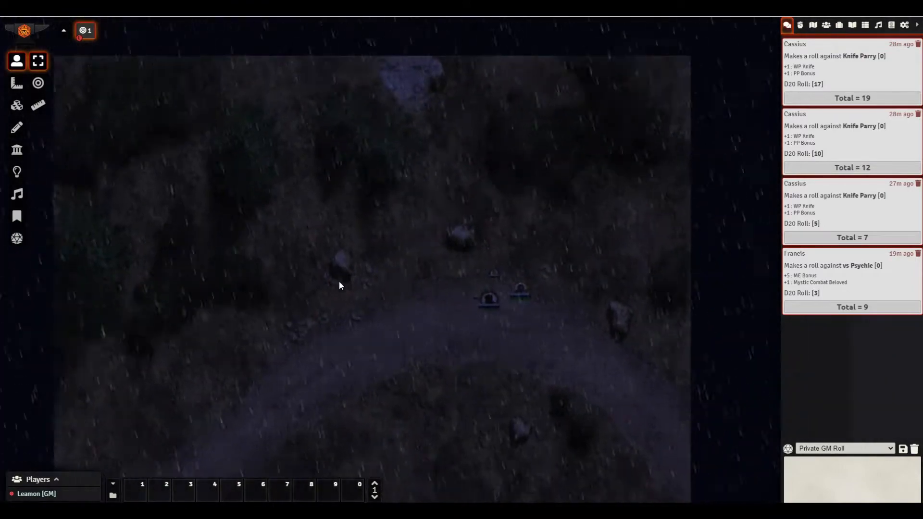
drag(536, 185, 477, 218)
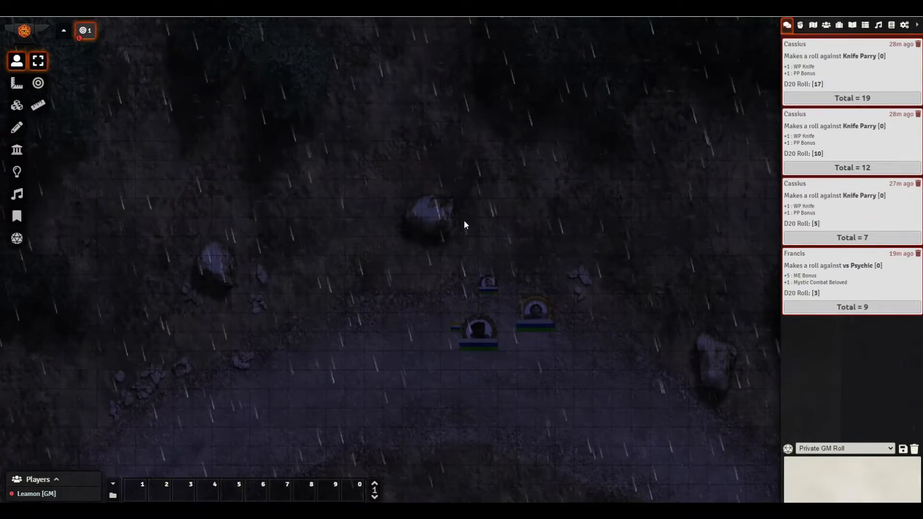
mouse_move(619, 295)
mouse_down()
mouse_move(462, 260)
mouse_move(697, 284)
mouse_move(635, 286)
mouse_up()
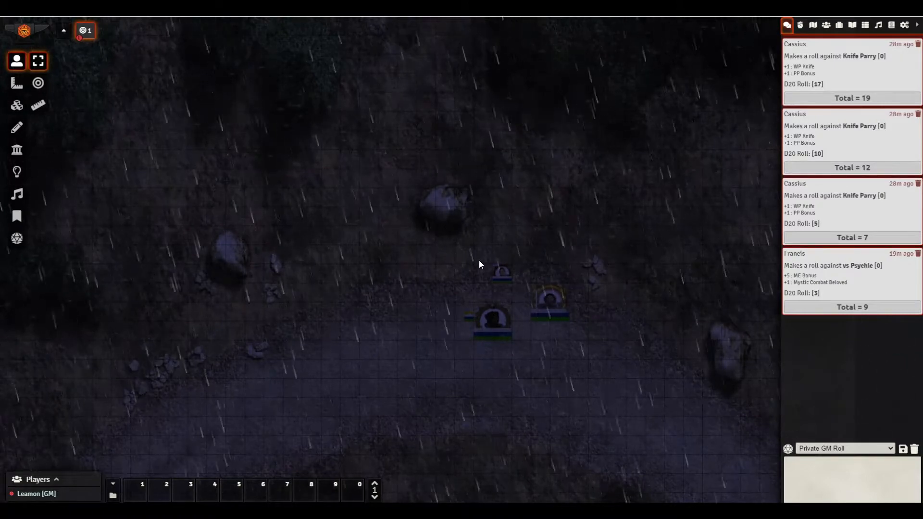
- Flush all old roll messages from the chat log and bring up the game settings panel
click(915, 449)
click(648, 487)
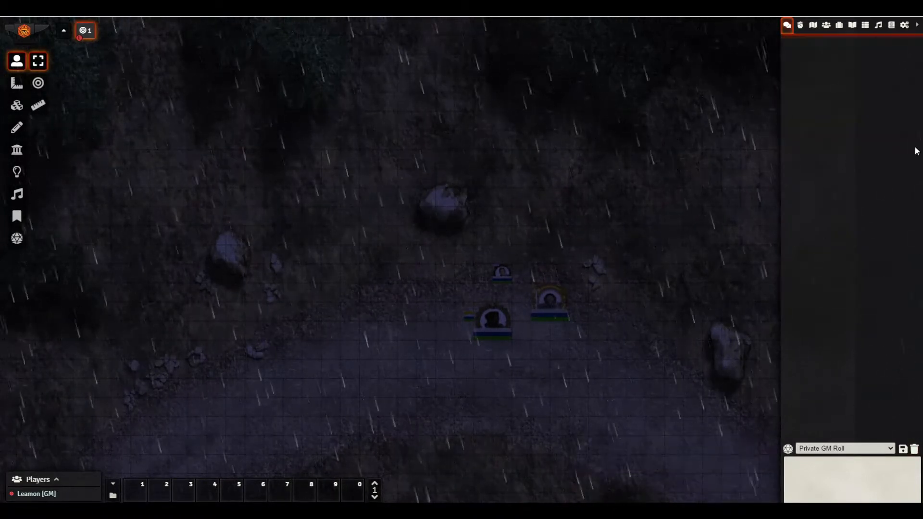
key(Right)
key(Right)
key(Right)
key(Right)
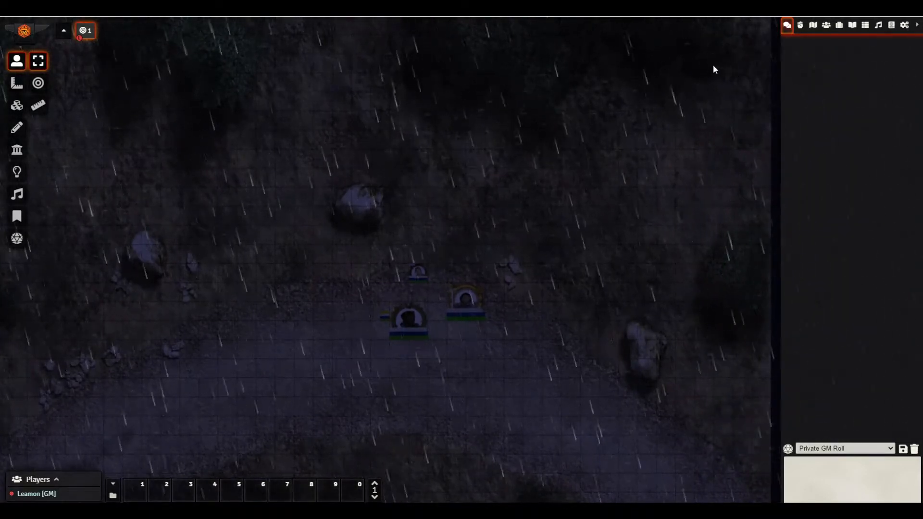
click(905, 25)
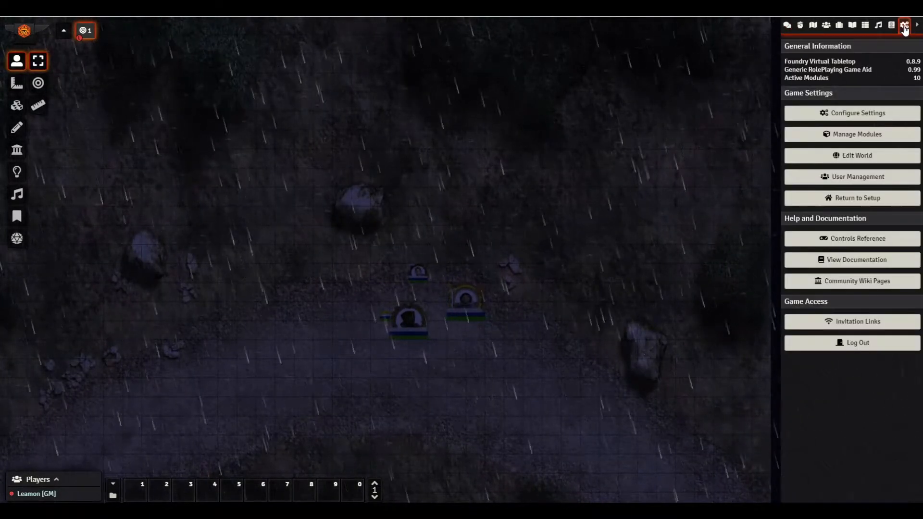
- In Configure Game Settings, show System Settings and expand the Ruleset in Play dropdown
click(843, 114)
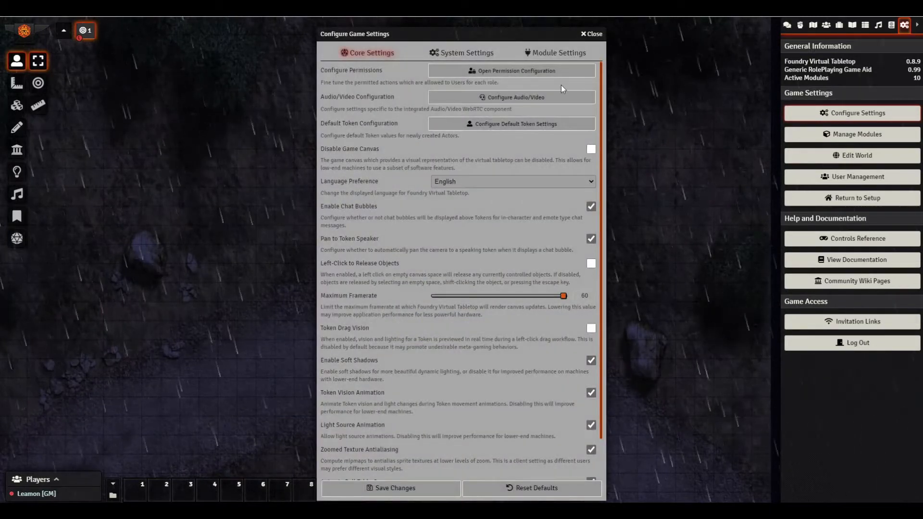
drag(417, 35, 455, 27)
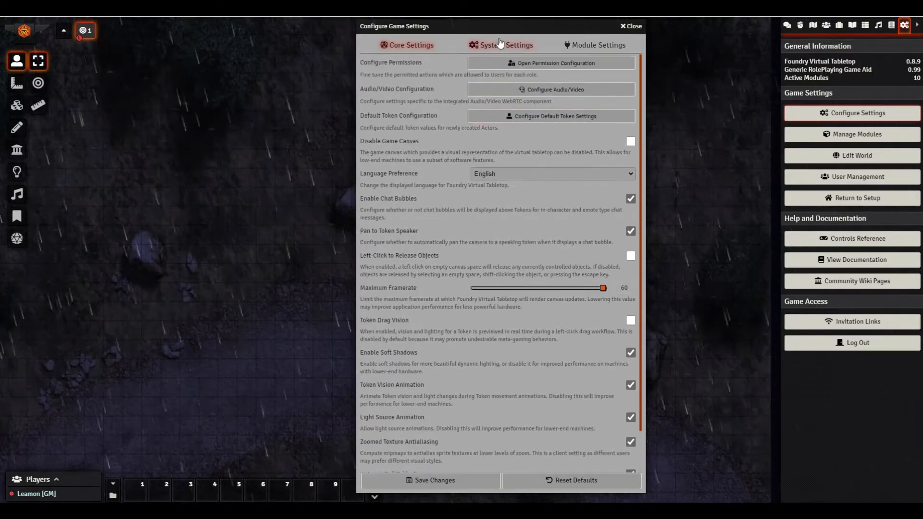
click(500, 47)
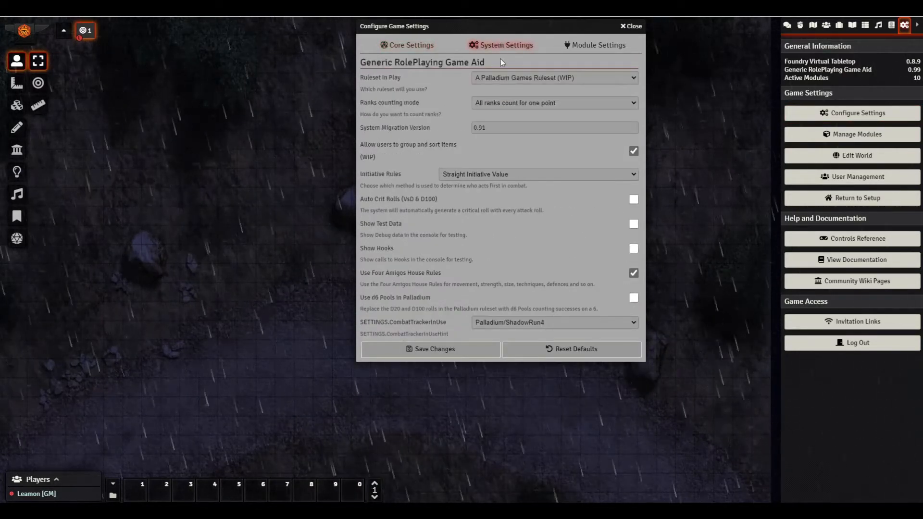
click(508, 78)
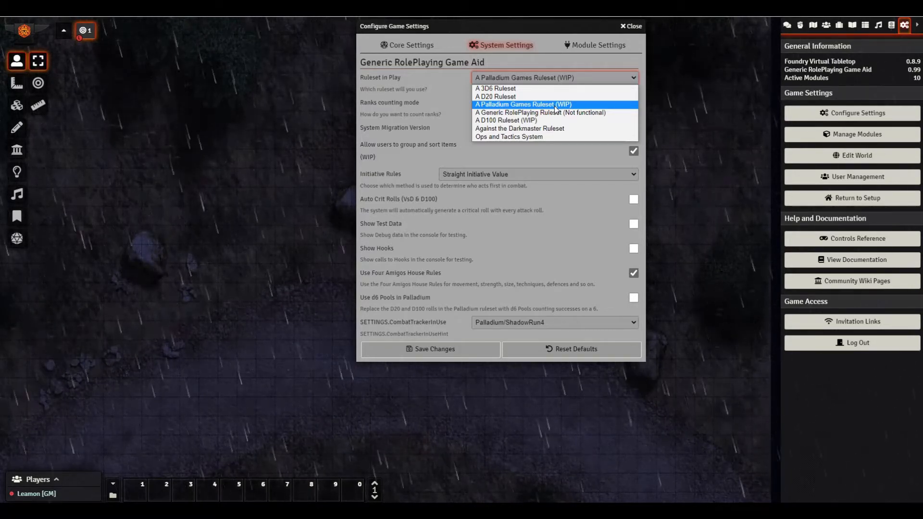
- Leave A Palladium Games Ruleset (WIP) selected as the ruleset in play
click(489, 105)
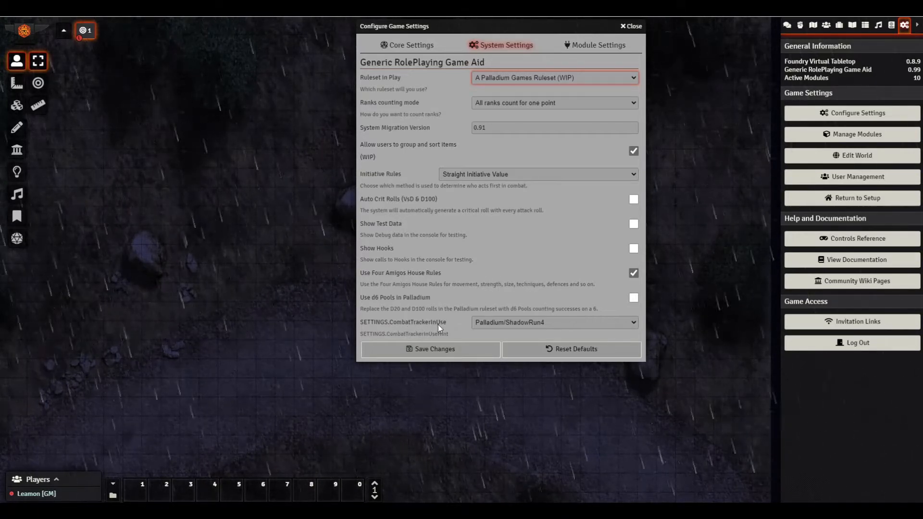
- Keep the CombatTrackerInUse setting on Palladium/ShadowRun4
click(505, 325)
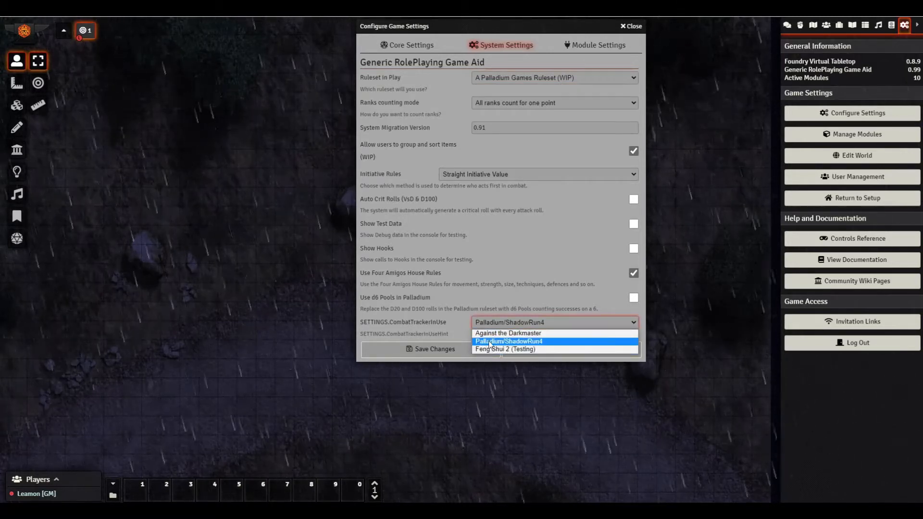
click(534, 341)
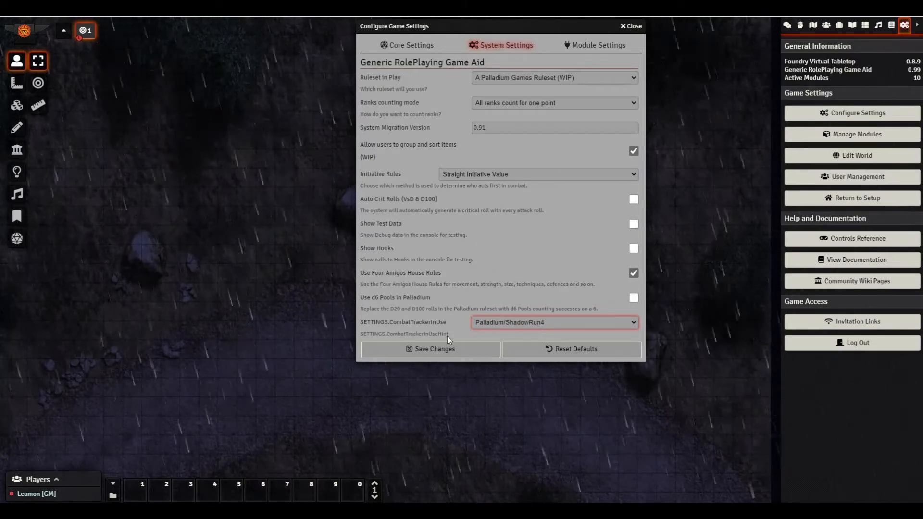
- Save the system settings and start a new actor from the Actors Directory
click(472, 346)
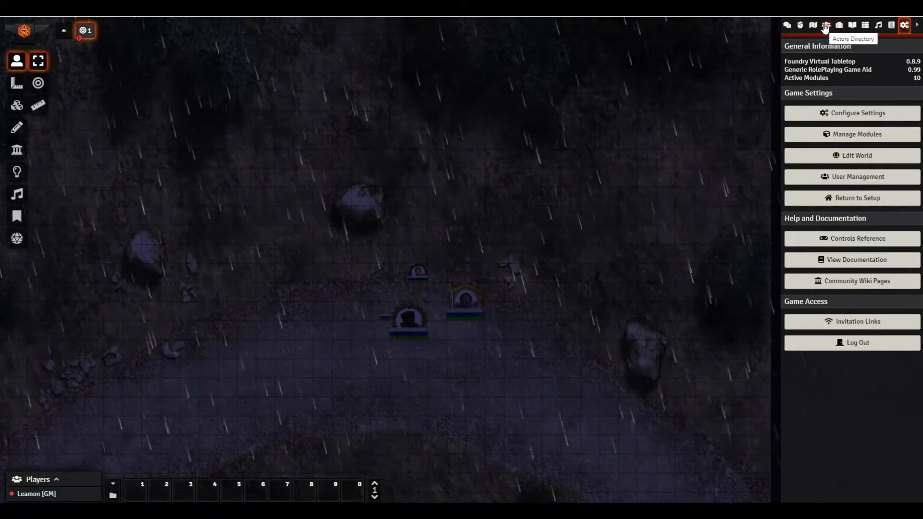
click(825, 26)
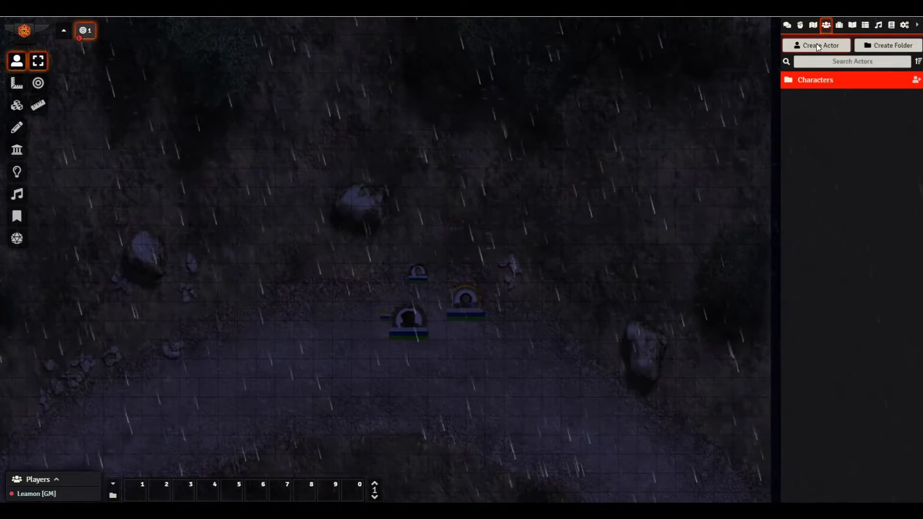
click(818, 45)
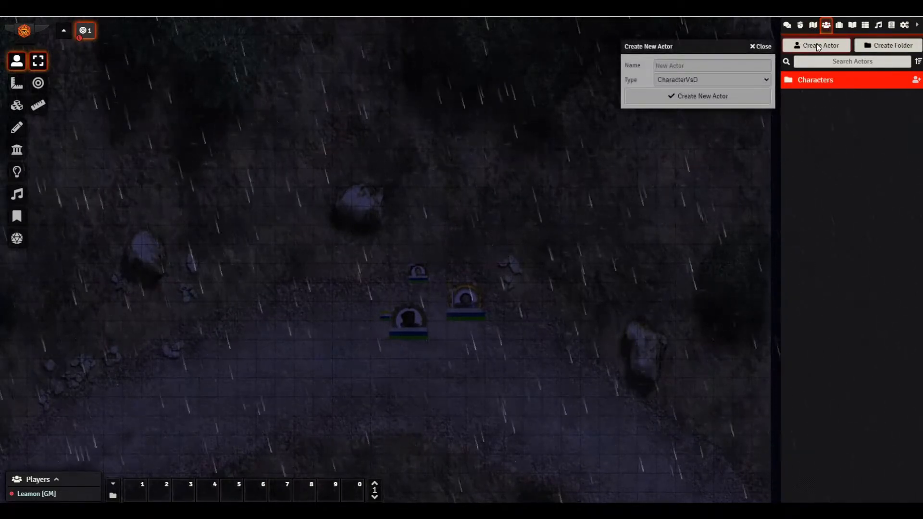
- Create a new actor named Test with type CharacterD120
click(670, 66)
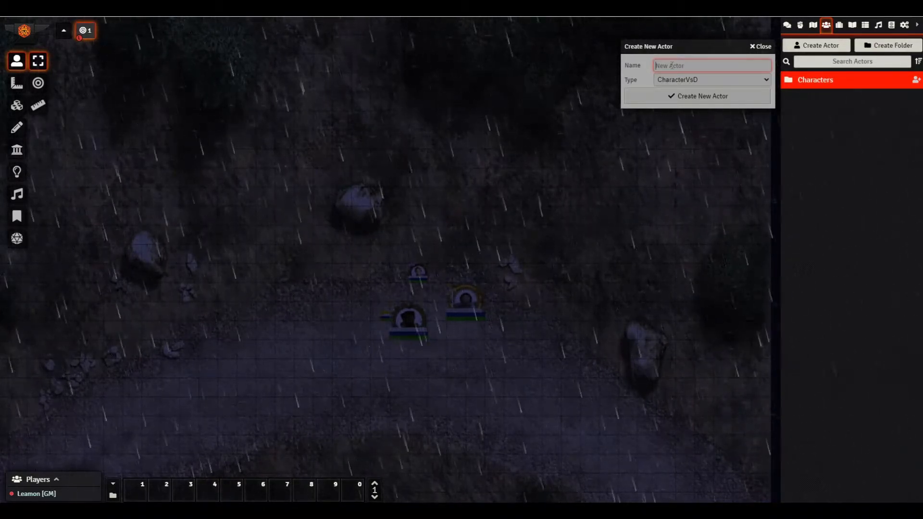
text(Test)
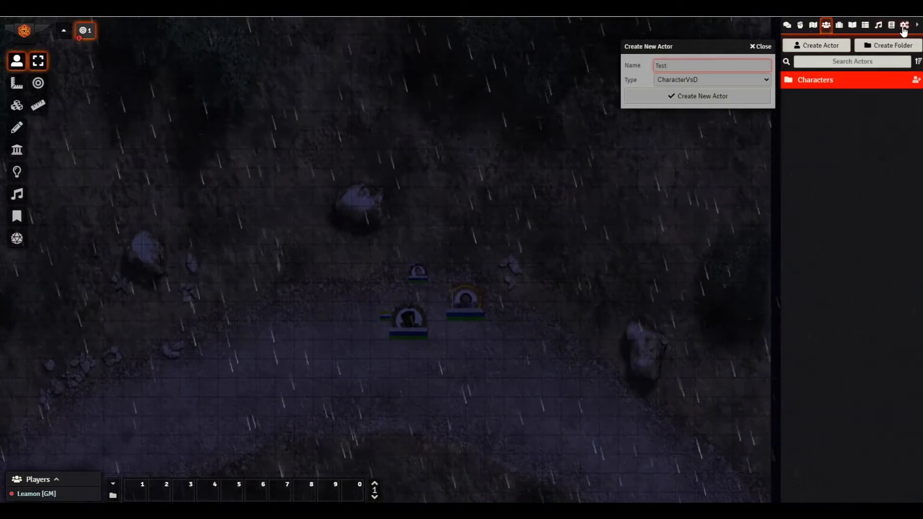
click(691, 80)
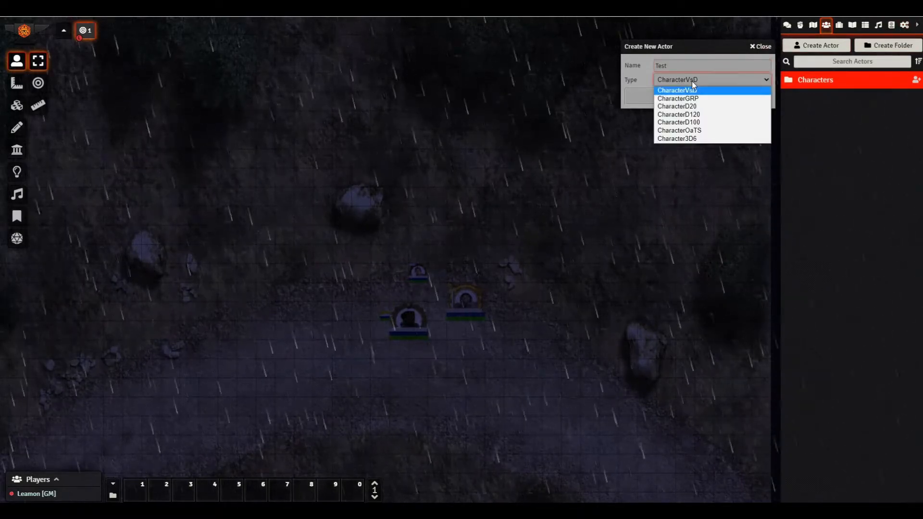
click(681, 114)
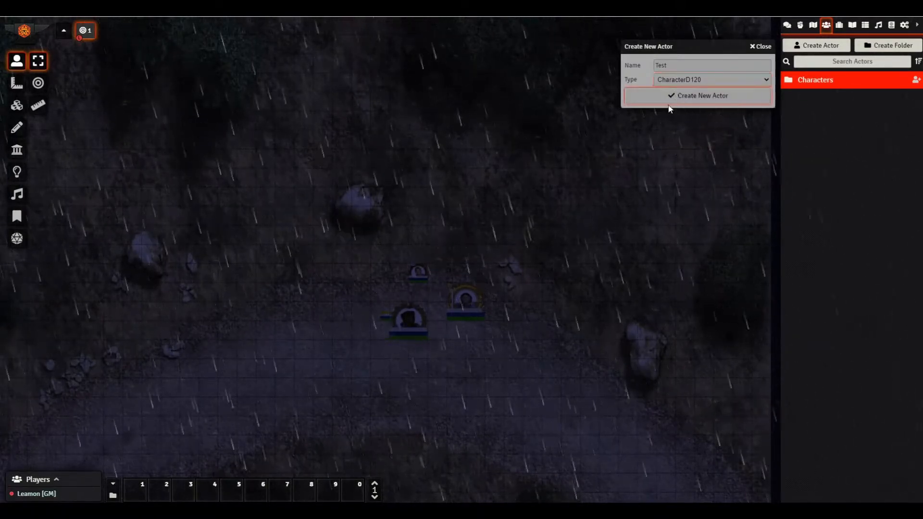
click(669, 100)
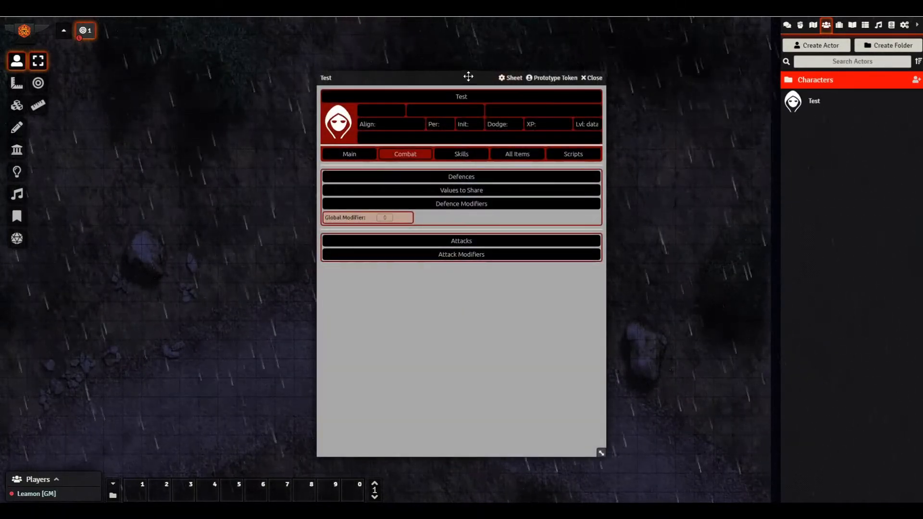
- Move the Test sheet aside and rename the character to Jim
drag(468, 77, 597, 59)
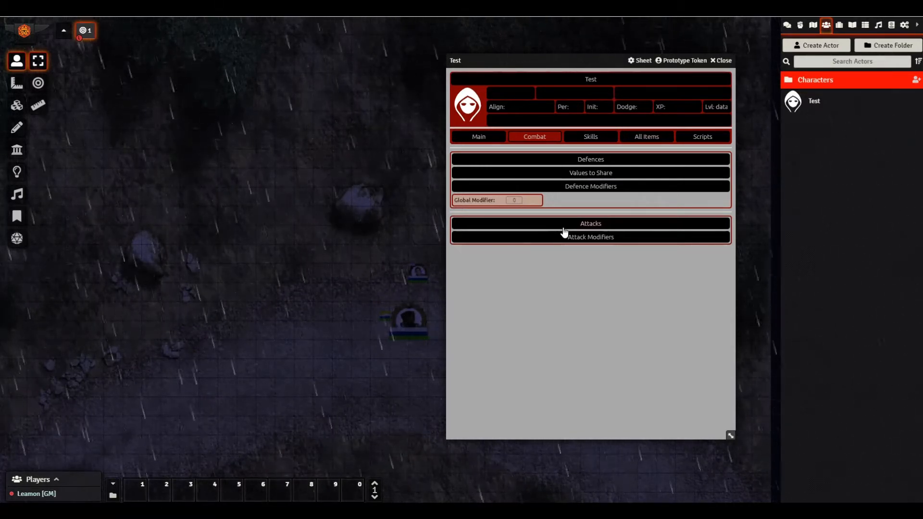
double_click(609, 78)
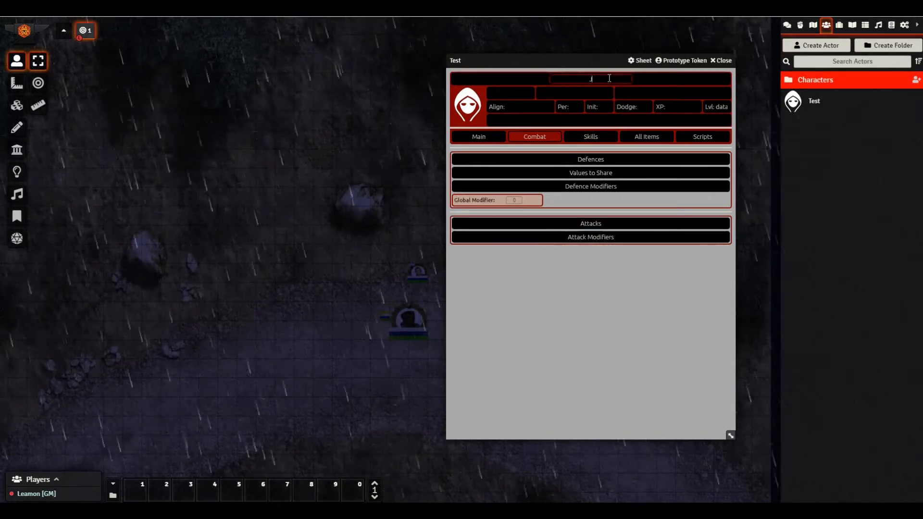
text(Jim)
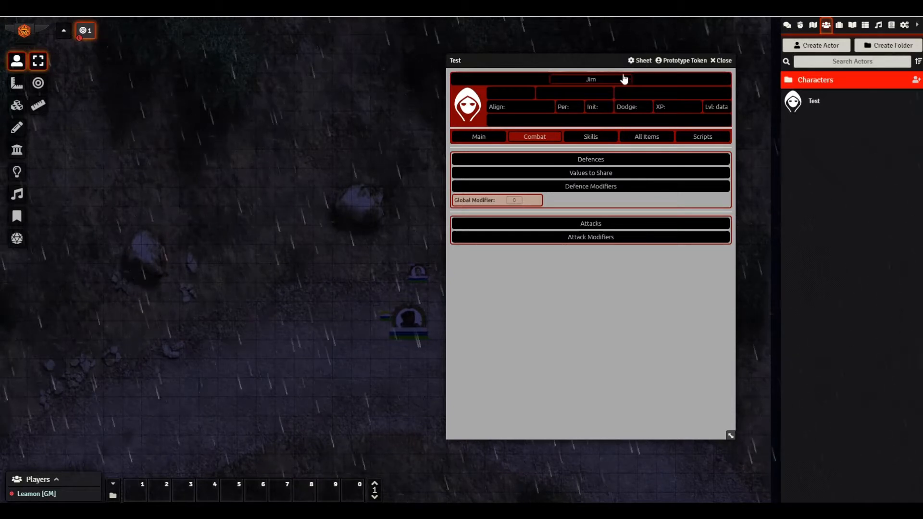
key(Return)
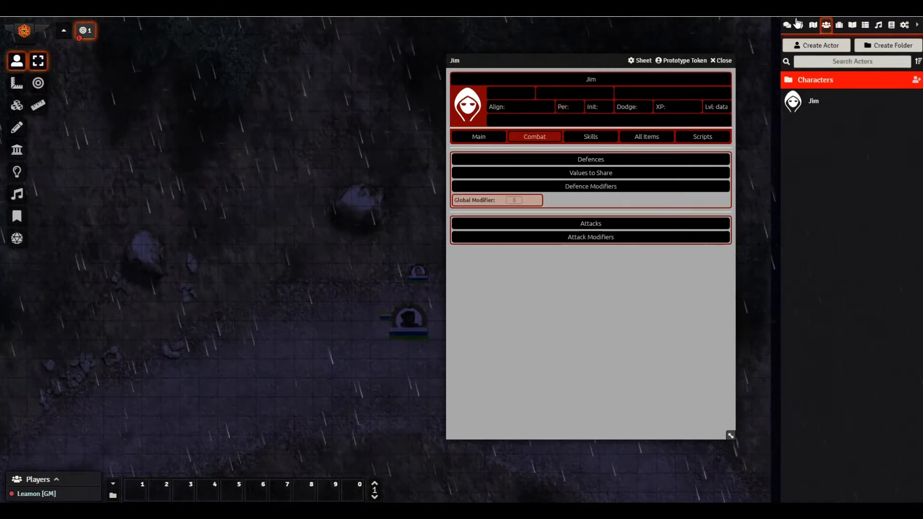
- Show the chat log and look over Jim's Main, Combat and Skills pages, probing Dodge and Align
click(787, 25)
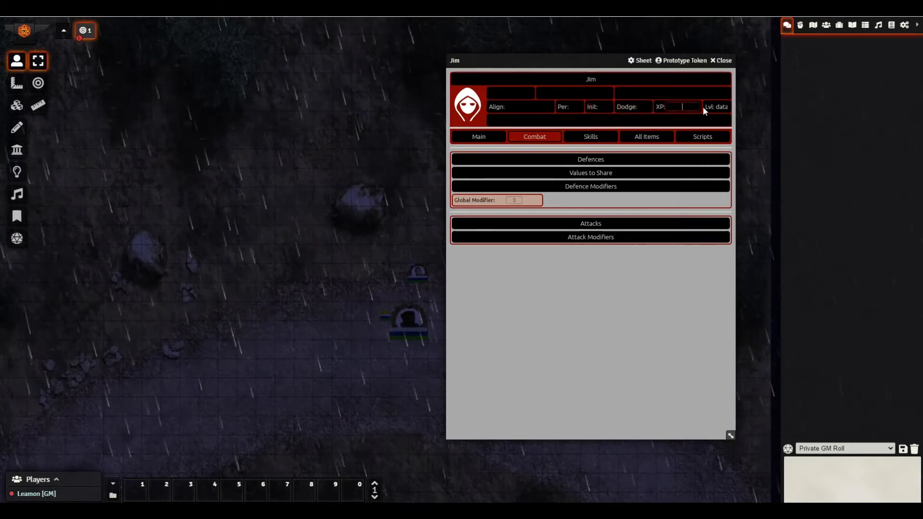
click(644, 107)
click(529, 107)
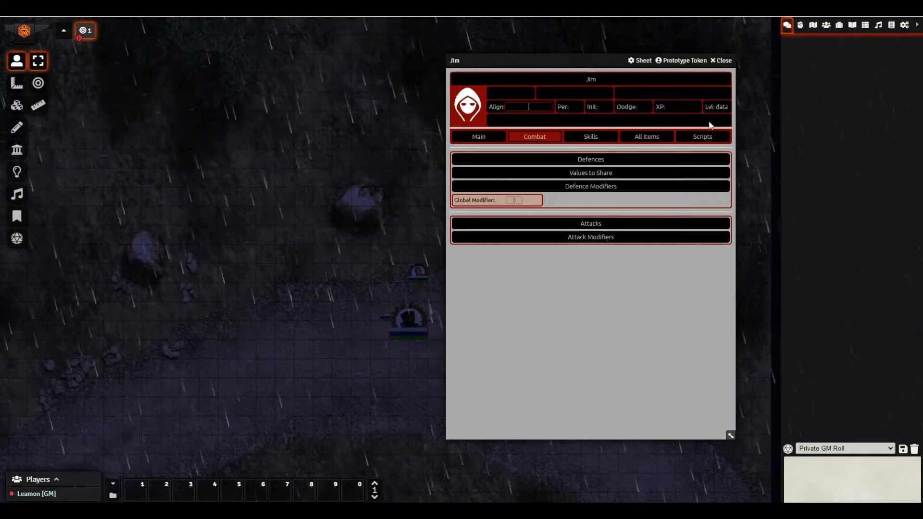
click(602, 138)
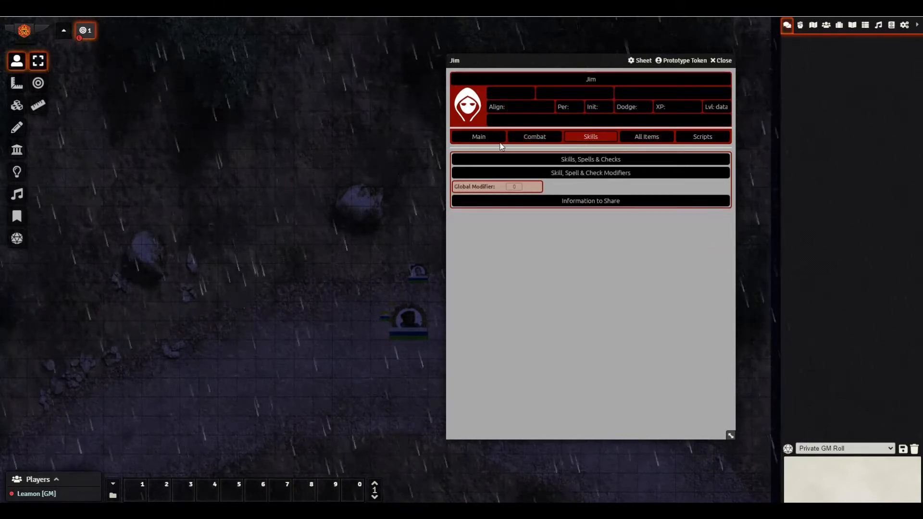
click(477, 144)
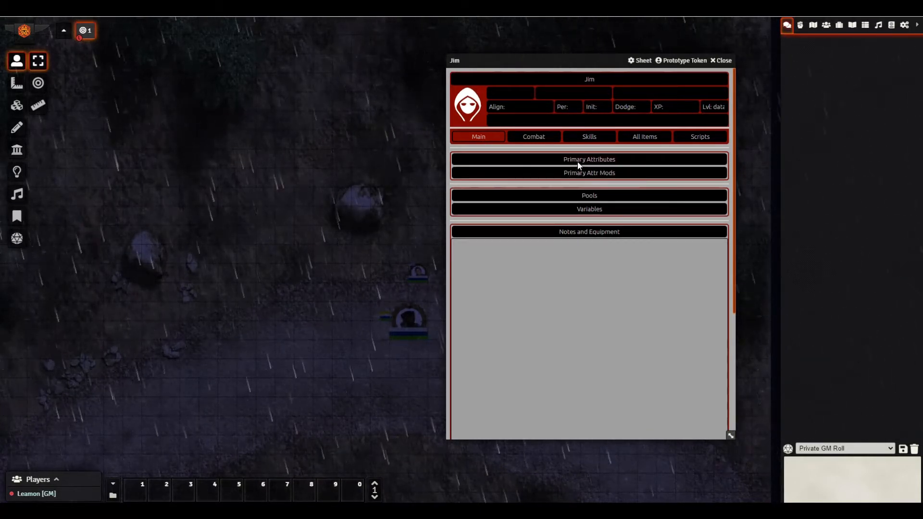
click(549, 143)
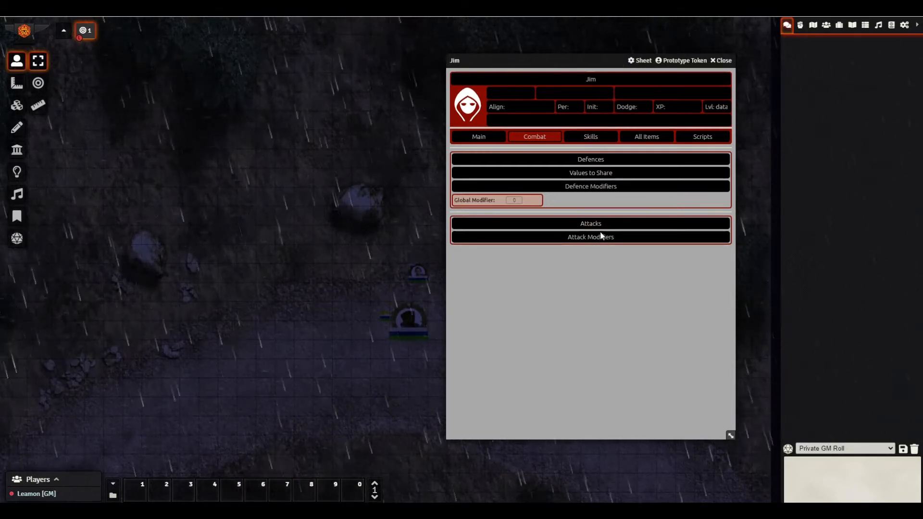
click(589, 140)
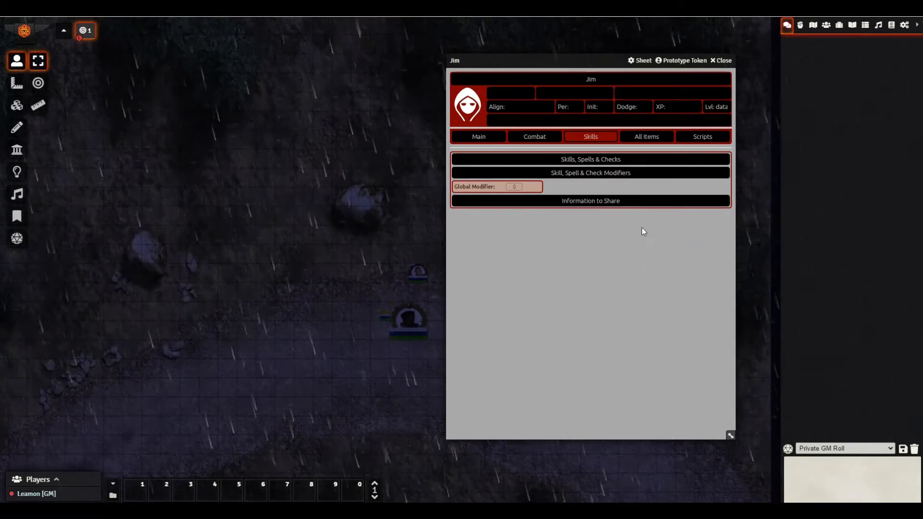
- Scroll through Jim's All Items categories, then bring up the sheet's Scripts page
click(651, 139)
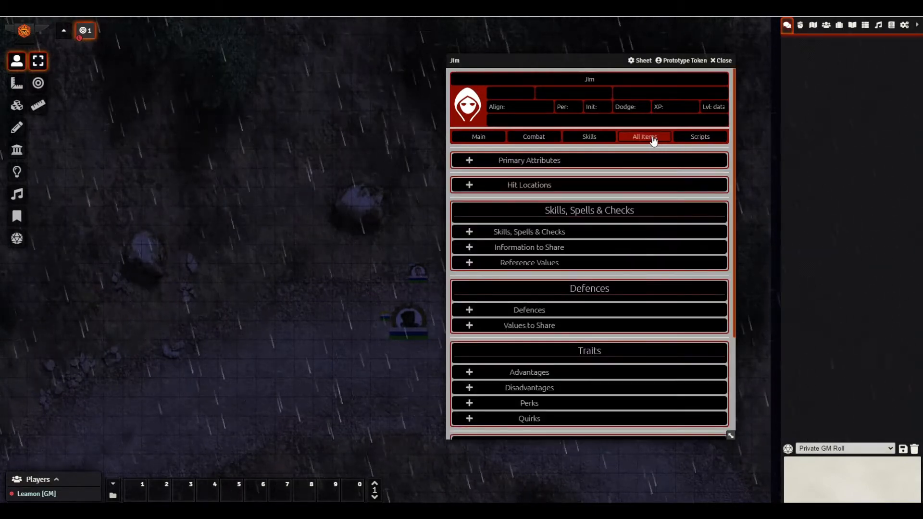
scroll(631, 244, down, 3)
scroll(627, 268, up, 3)
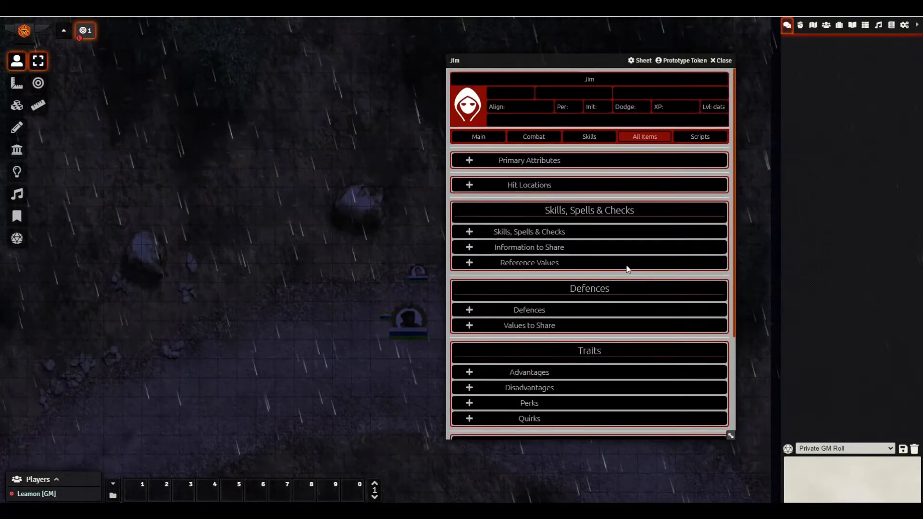
scroll(626, 266, down, 3)
scroll(623, 254, up, 3)
scroll(622, 255, down, 3)
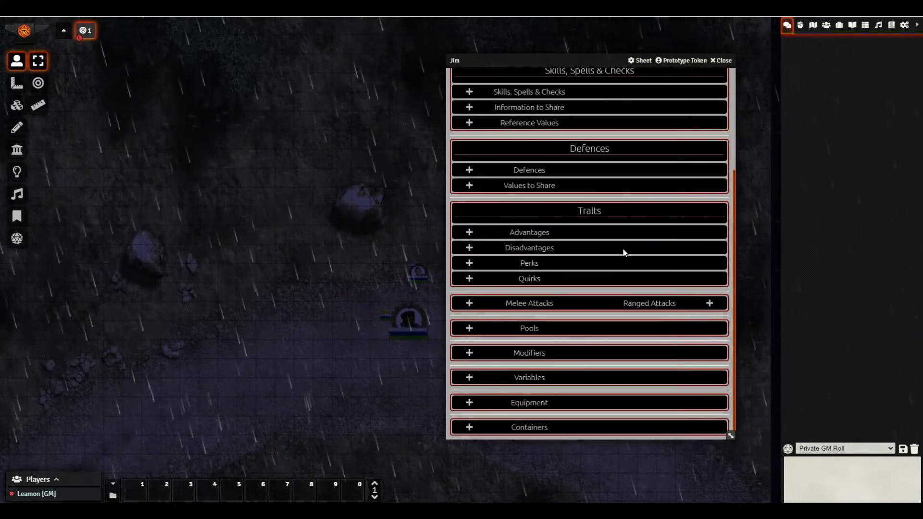
scroll(572, 250, up, 3)
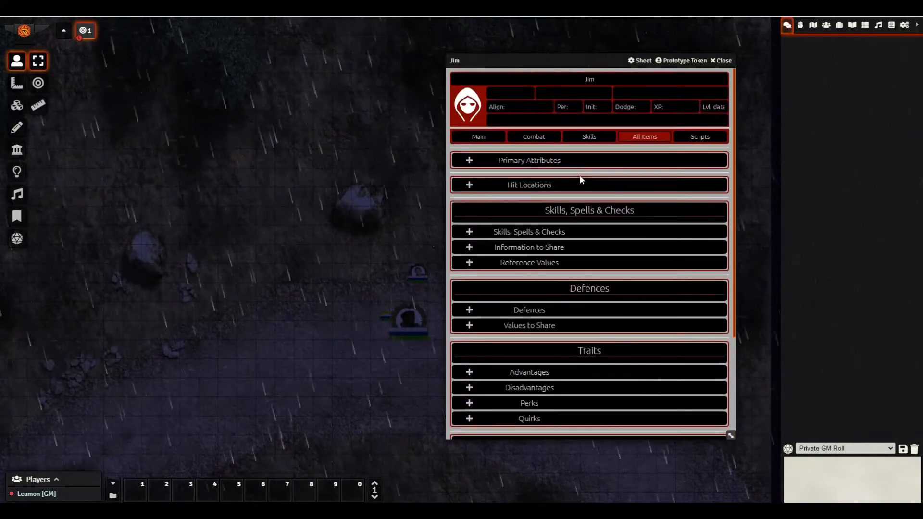
click(699, 140)
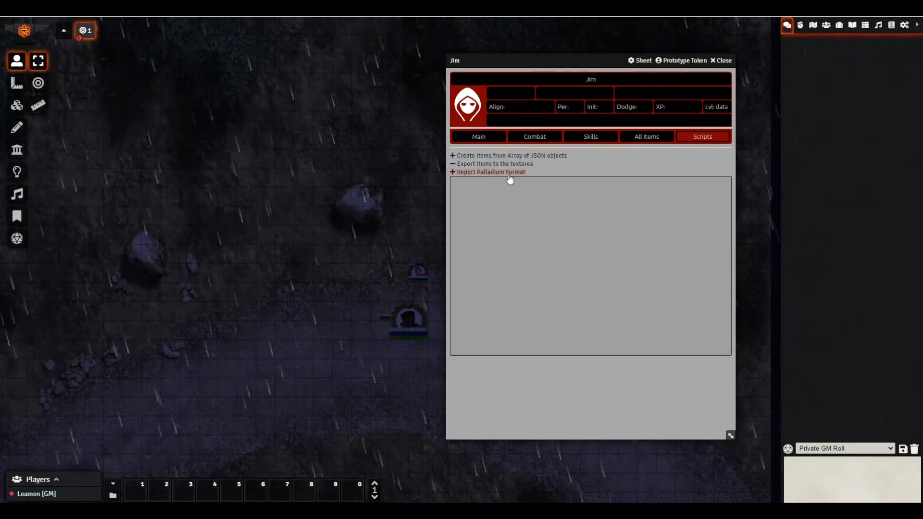
- Flip Jim's sheet through All Items, Skills and Combat back to Main, and park it far left
drag(536, 62, 484, 63)
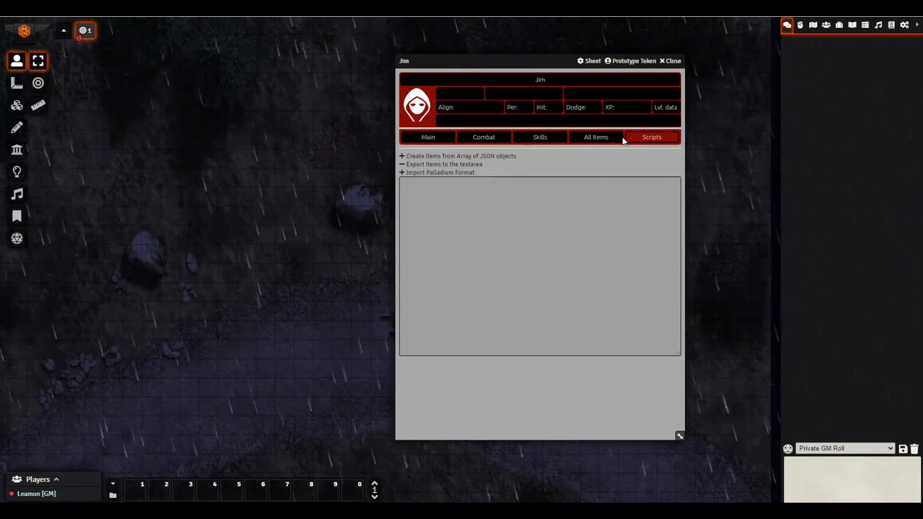
click(594, 139)
click(541, 139)
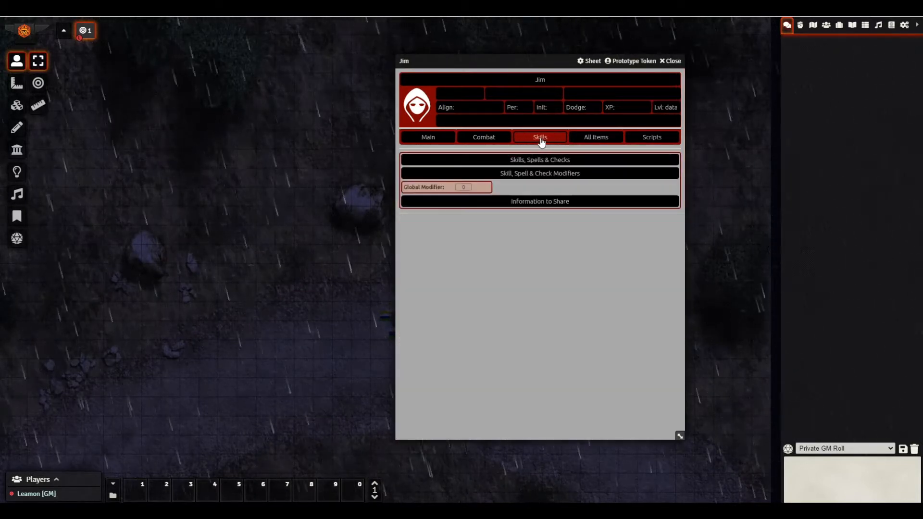
click(484, 139)
click(428, 138)
drag(505, 61, 288, 53)
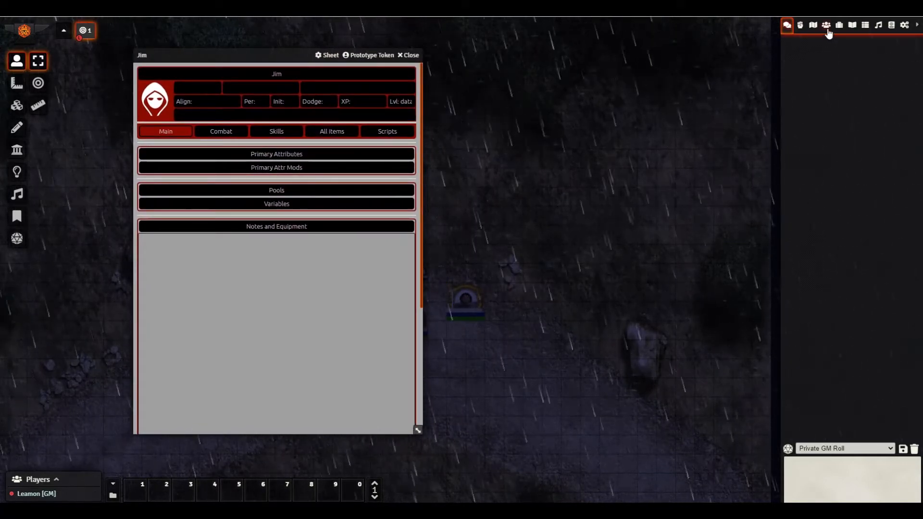
- Open the Sheet Template/Name character from the Characters folder beside Jim's sheet, on its Main page
click(827, 27)
click(812, 80)
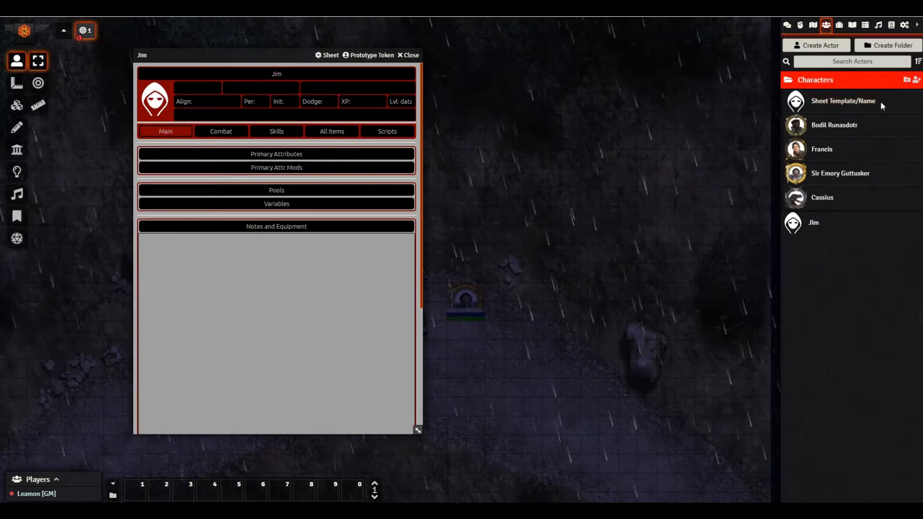
click(847, 102)
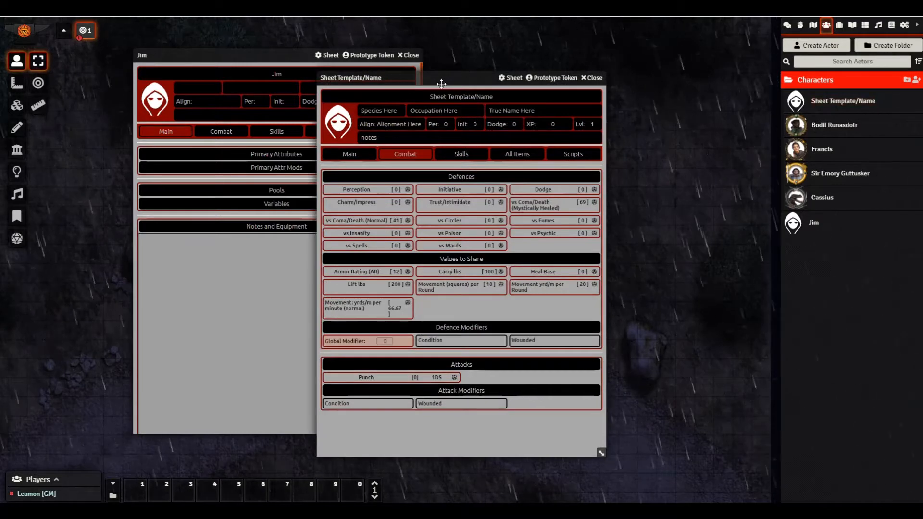
drag(441, 85, 564, 64)
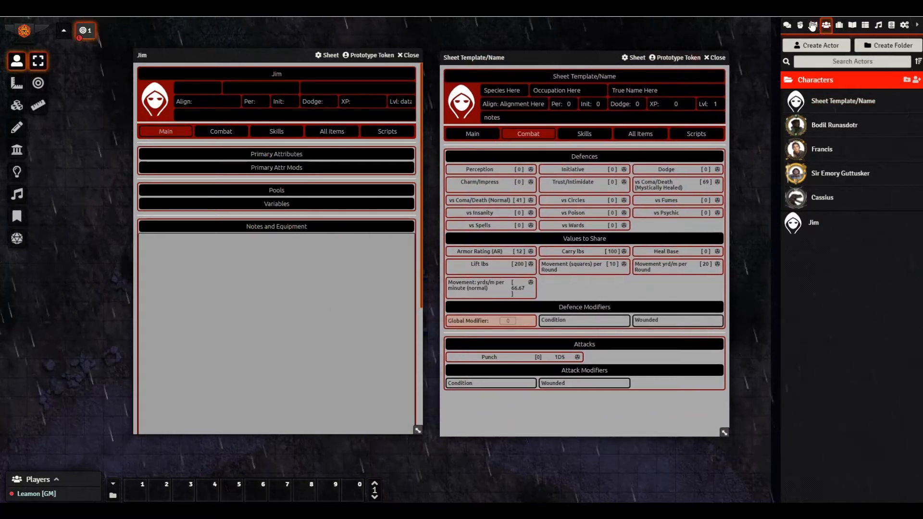
click(787, 25)
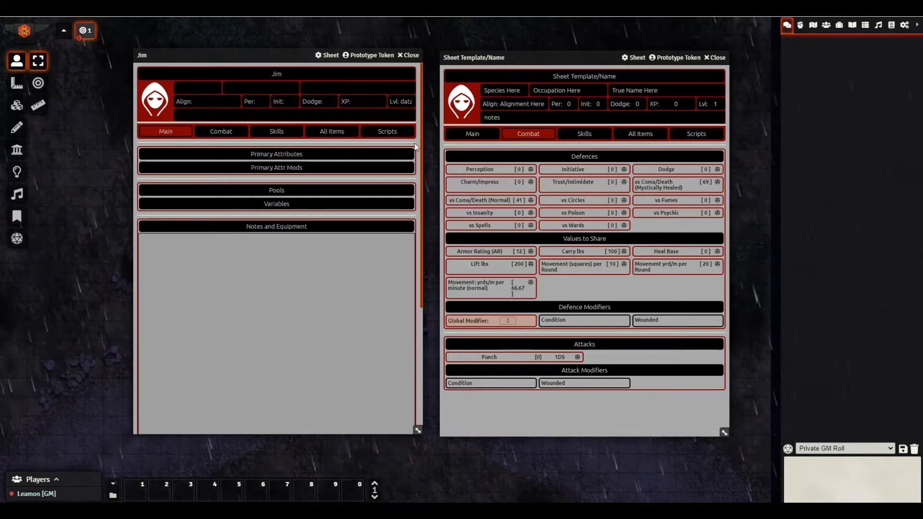
click(473, 134)
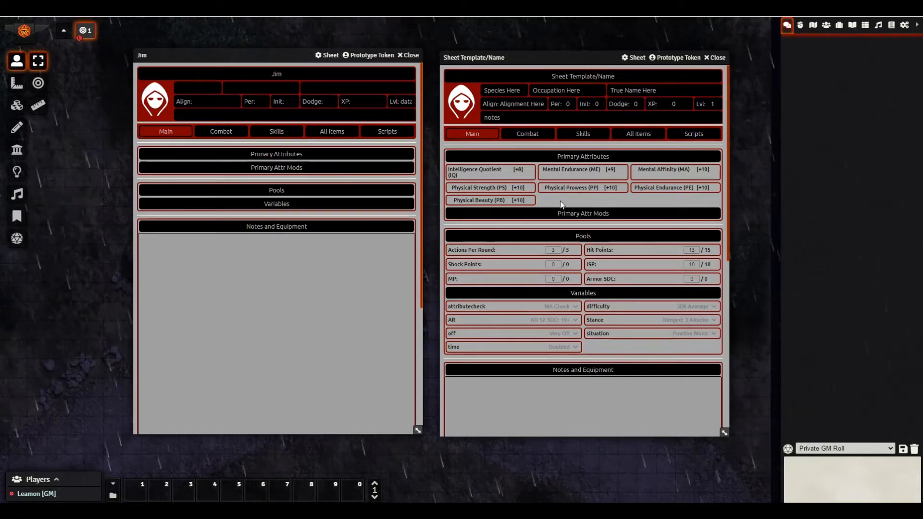
- Create a Speed primary attribute item on the template sheet with a bonus of 20
click(636, 136)
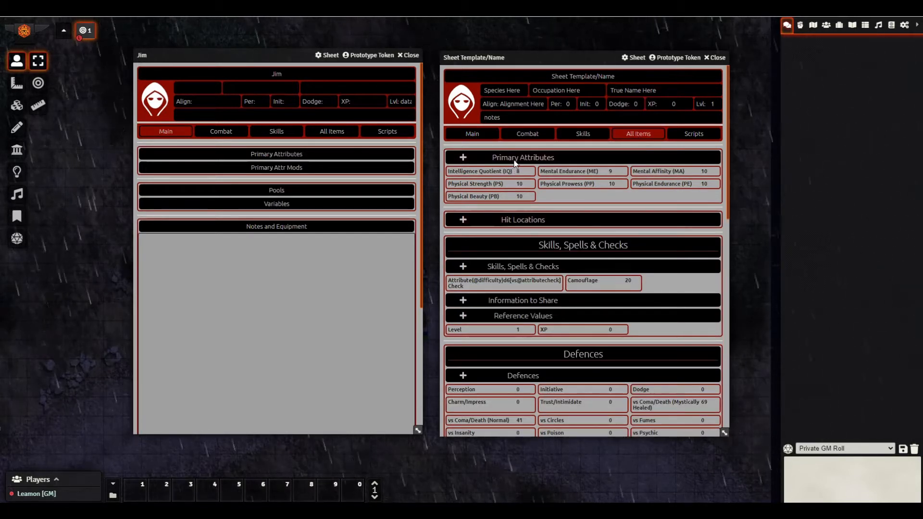
click(463, 157)
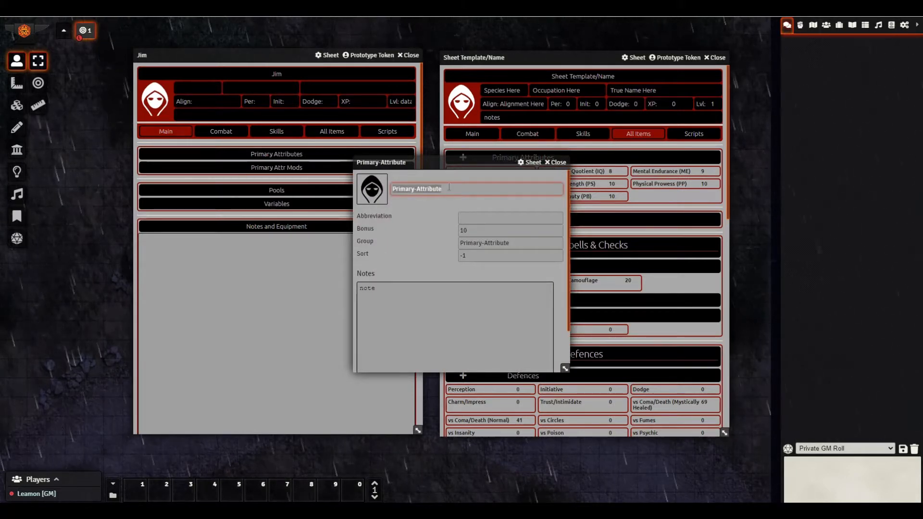
text(Speed (Spd_)
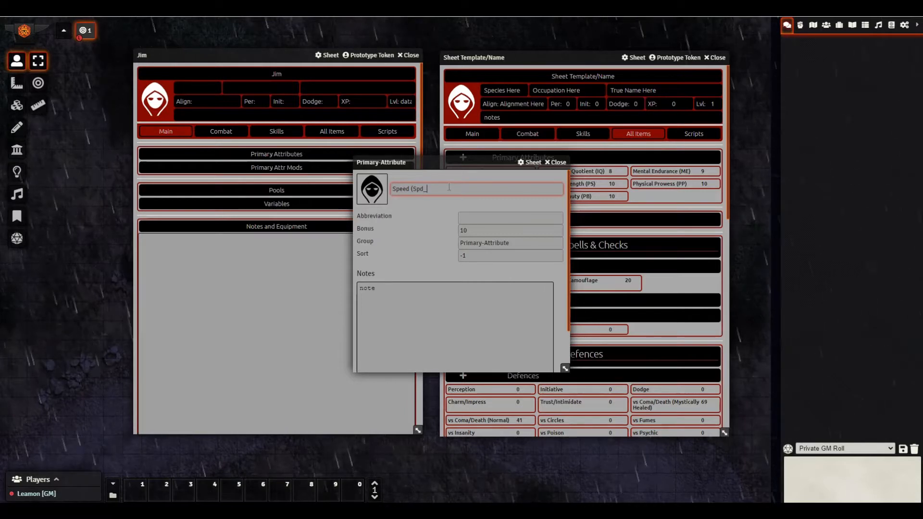
click(480, 218)
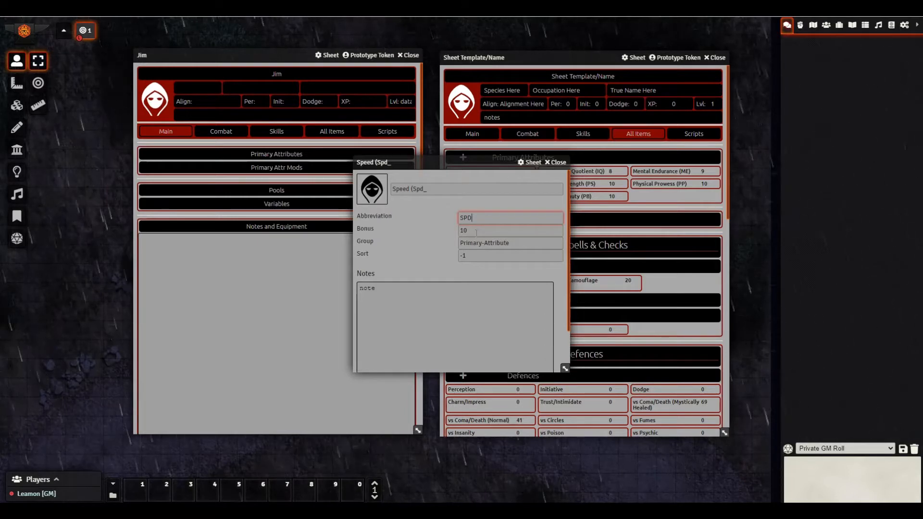
key(Tab)
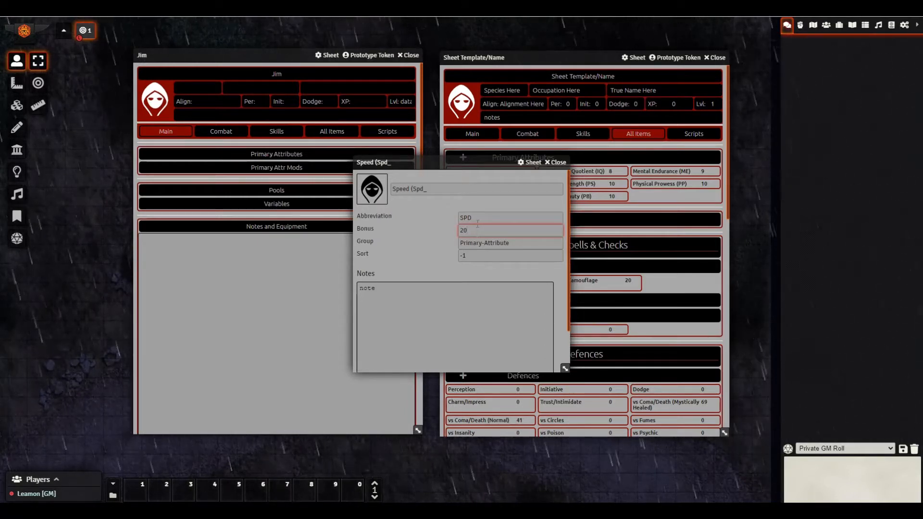
text(20)
click(419, 238)
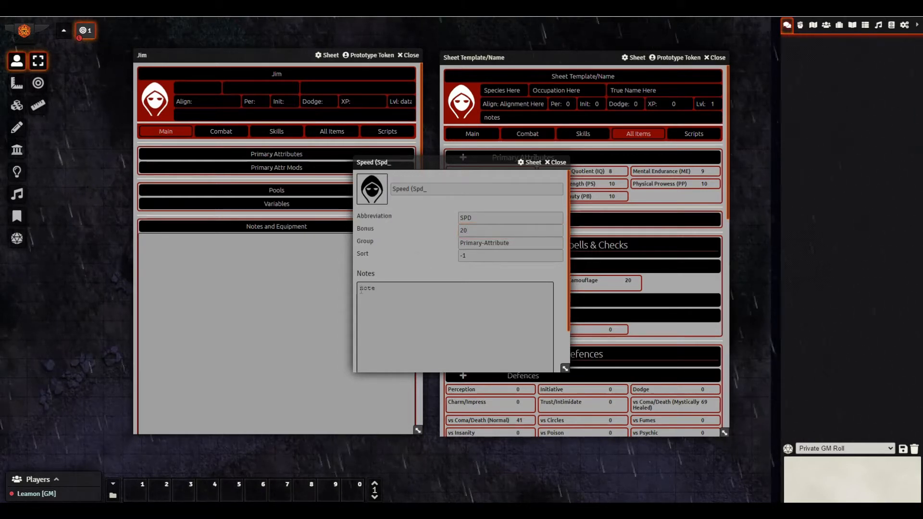
click(416, 293)
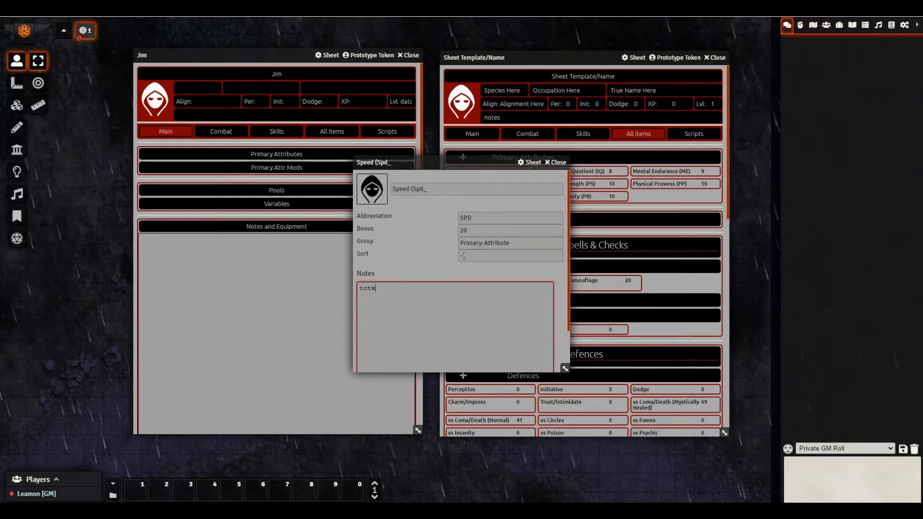
drag(425, 163, 285, 158)
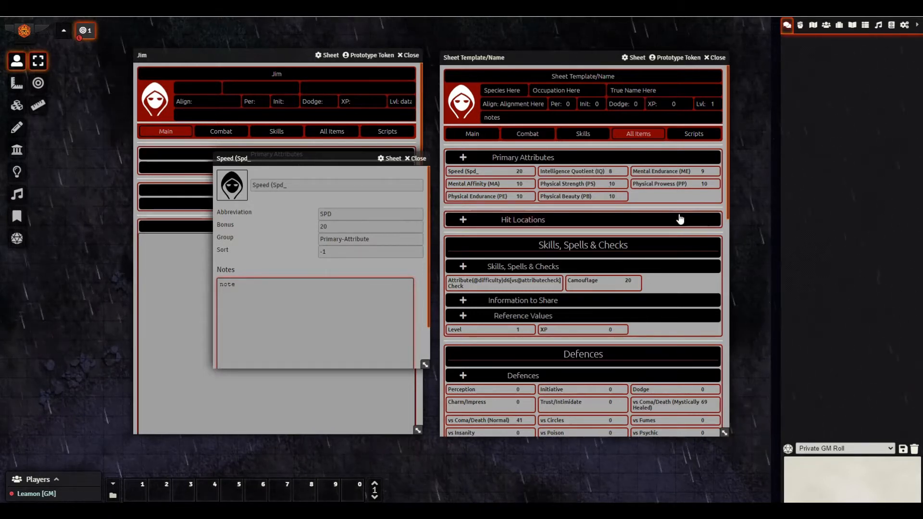
- Rename the attribute to Speed (Spd), set its sort to 8, and close the item
click(297, 187)
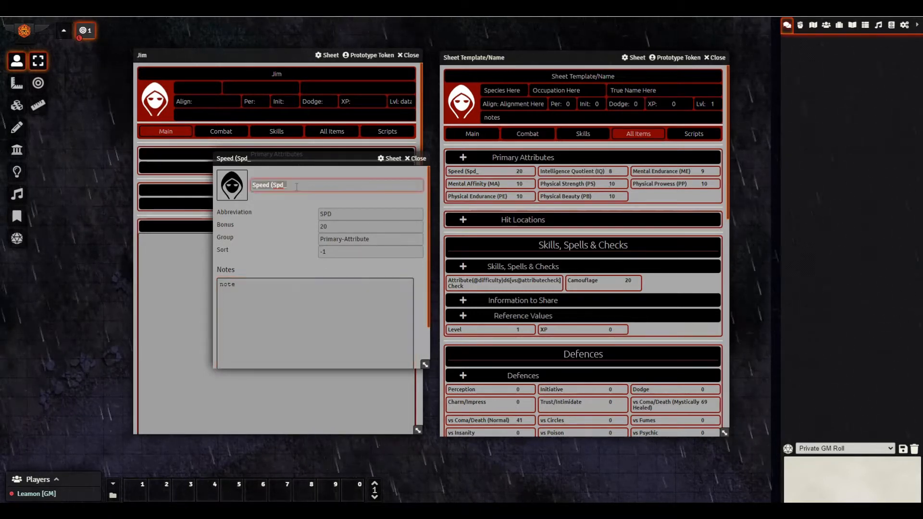
key(BackSpace)
text())
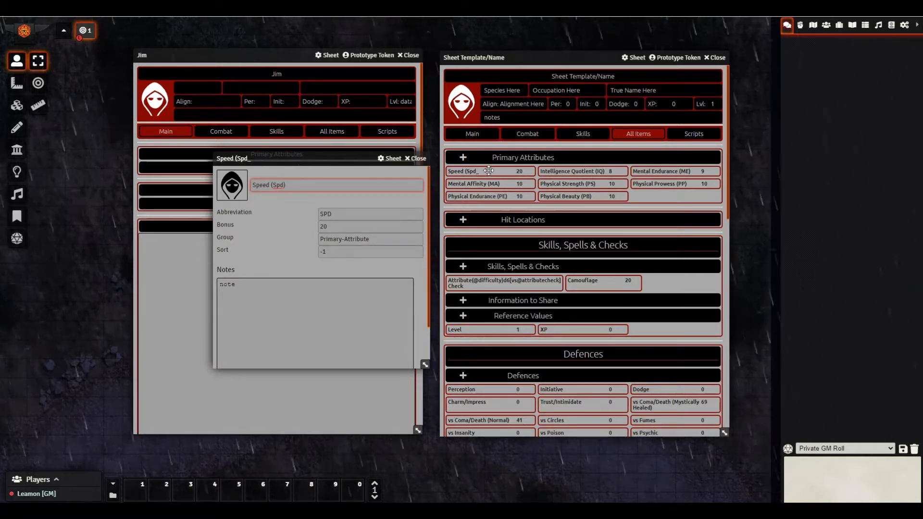
click(349, 248)
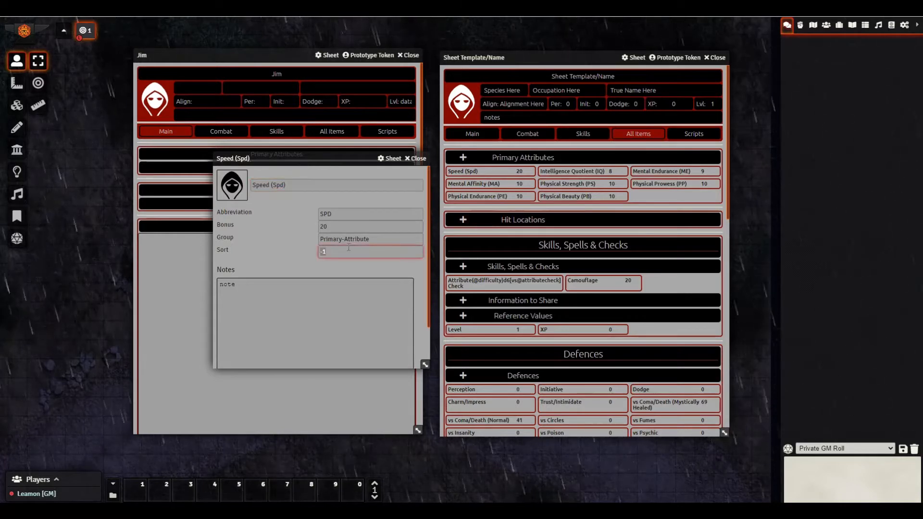
text(8)
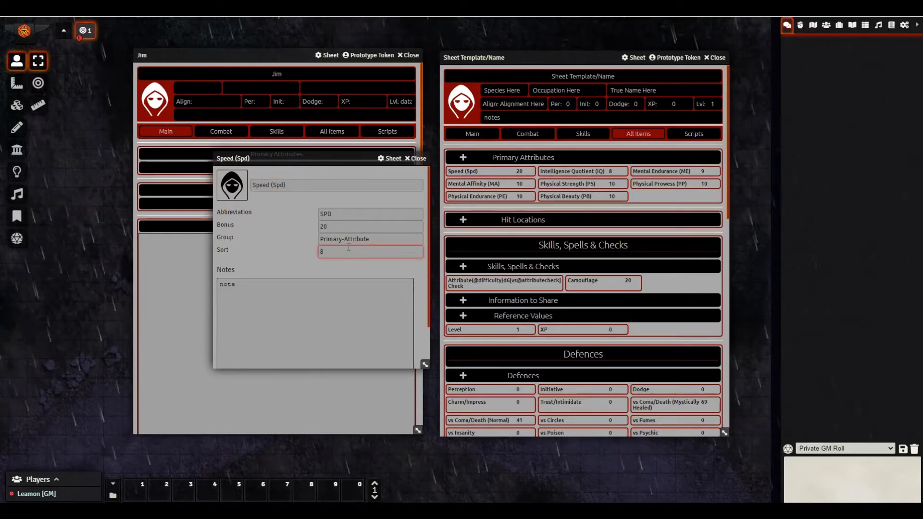
click(284, 266)
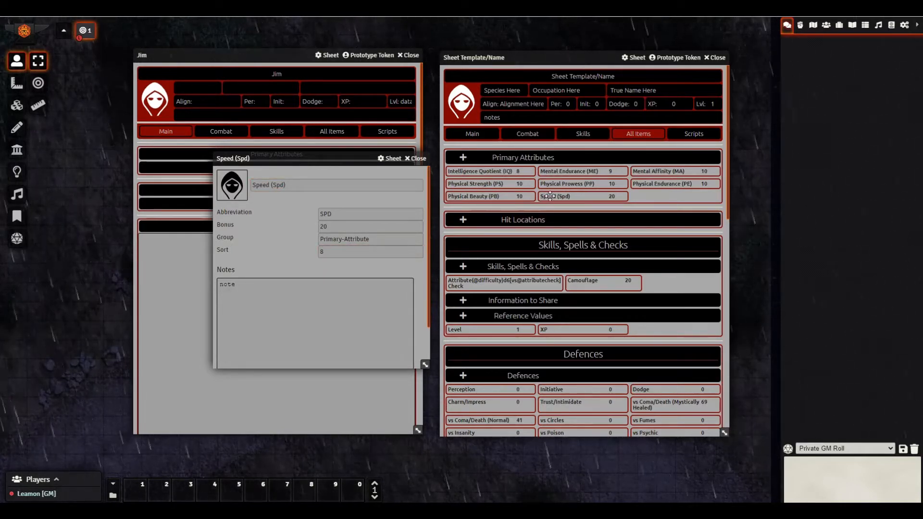
click(425, 159)
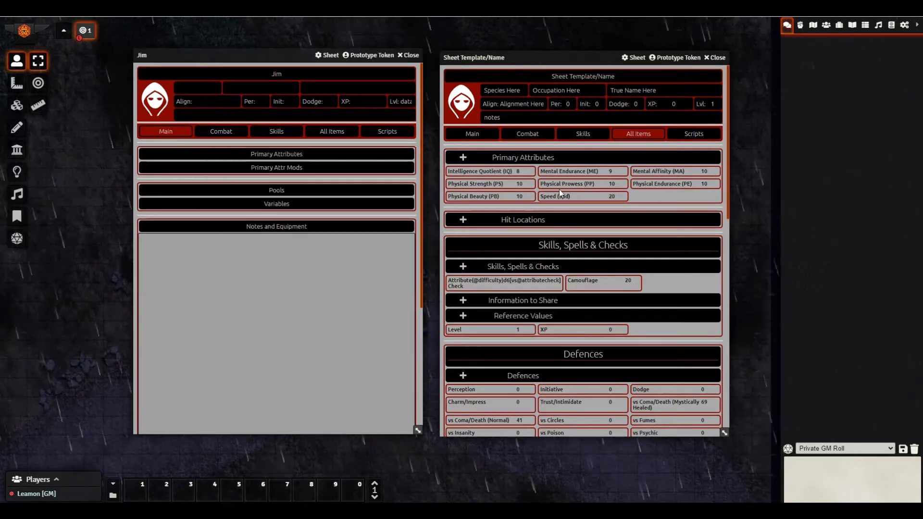
- Delete the Speed attribute from the template sheet's Main page
click(473, 134)
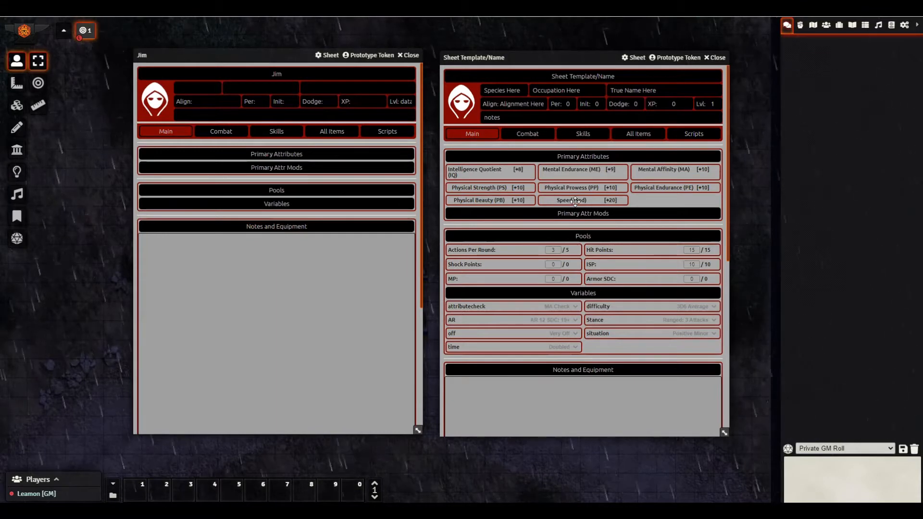
click(633, 135)
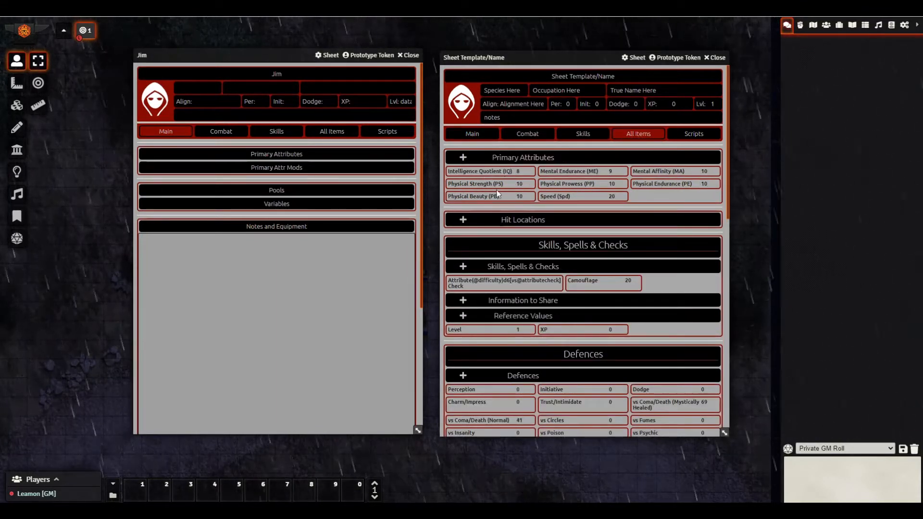
click(472, 136)
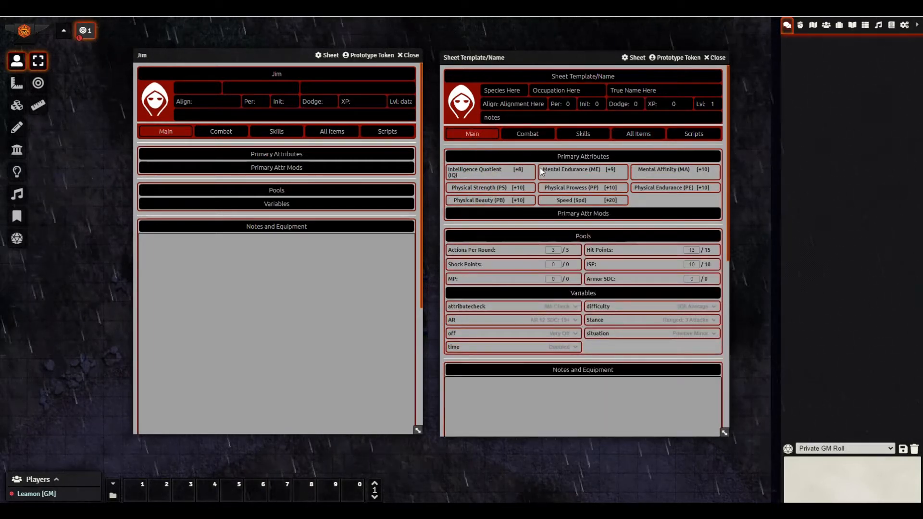
right_click(567, 199)
click(559, 187)
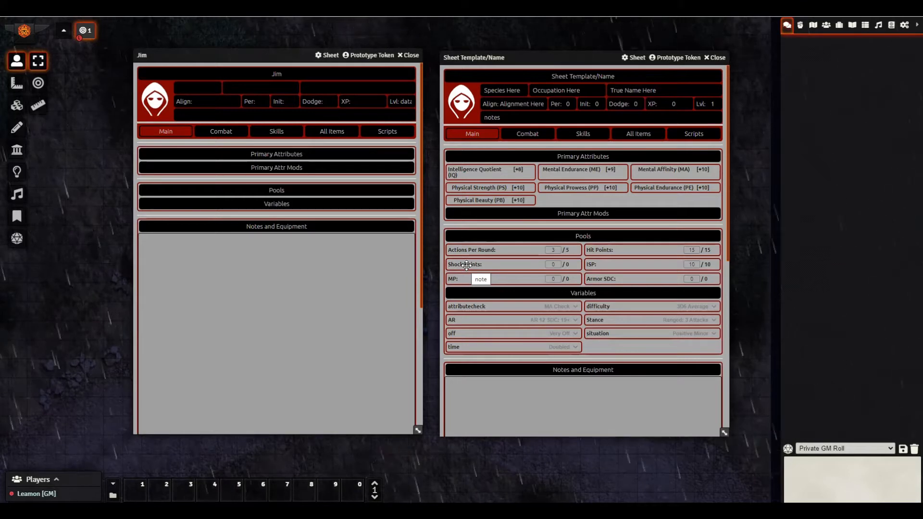
- Rename the template's Shock Points pool to ShP
right_click(491, 265)
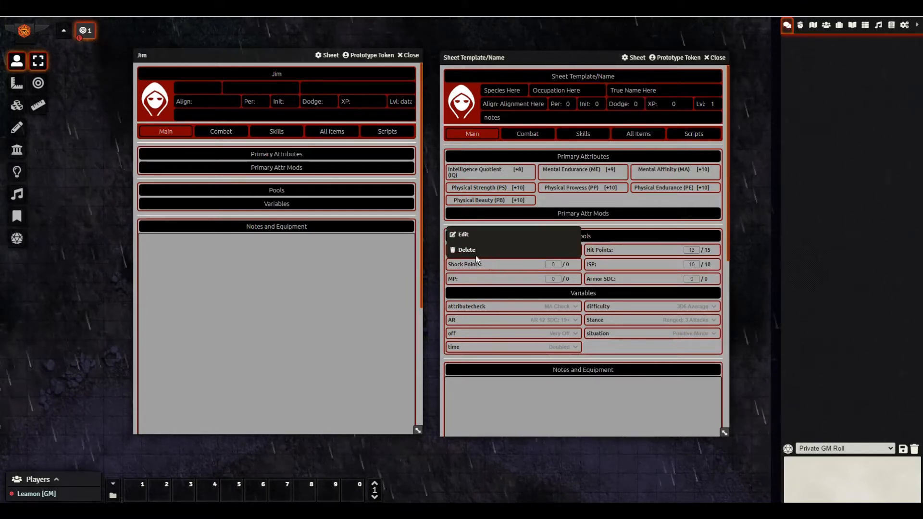
click(466, 238)
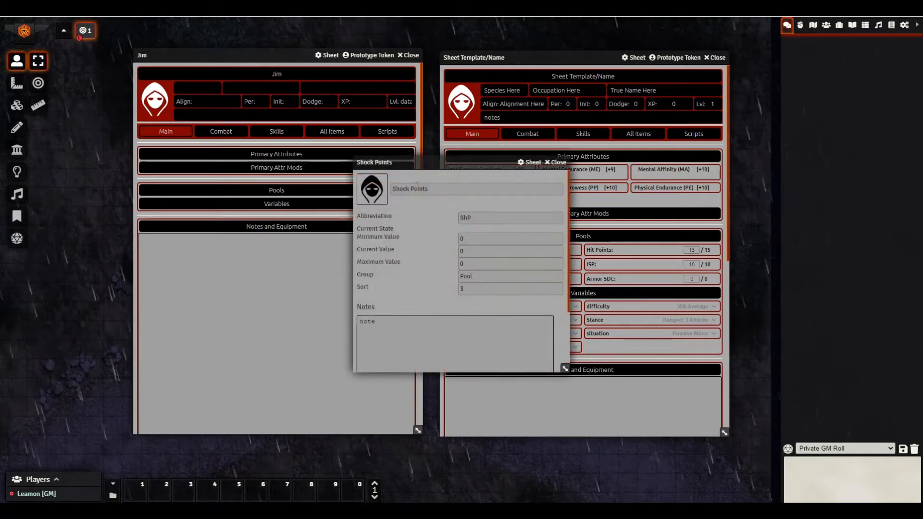
drag(392, 189, 512, 197)
text(SD)
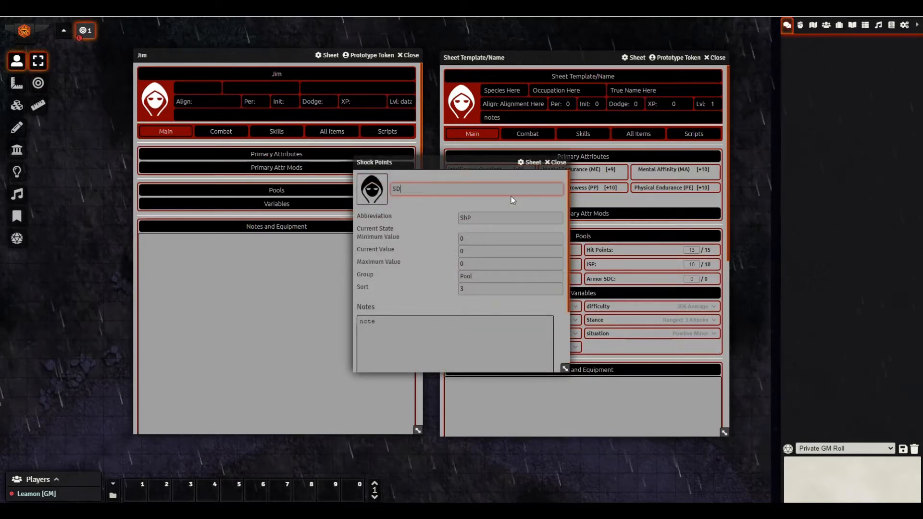
text(C)
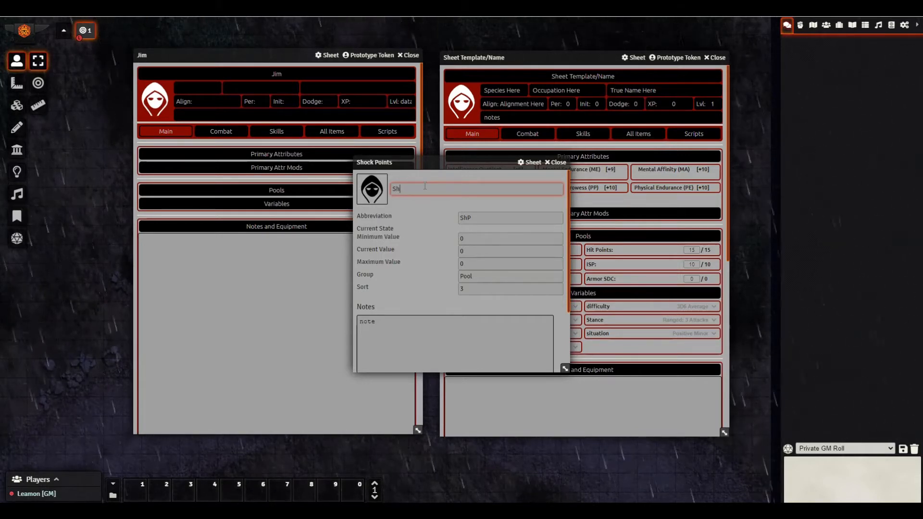
key(BackSpace)
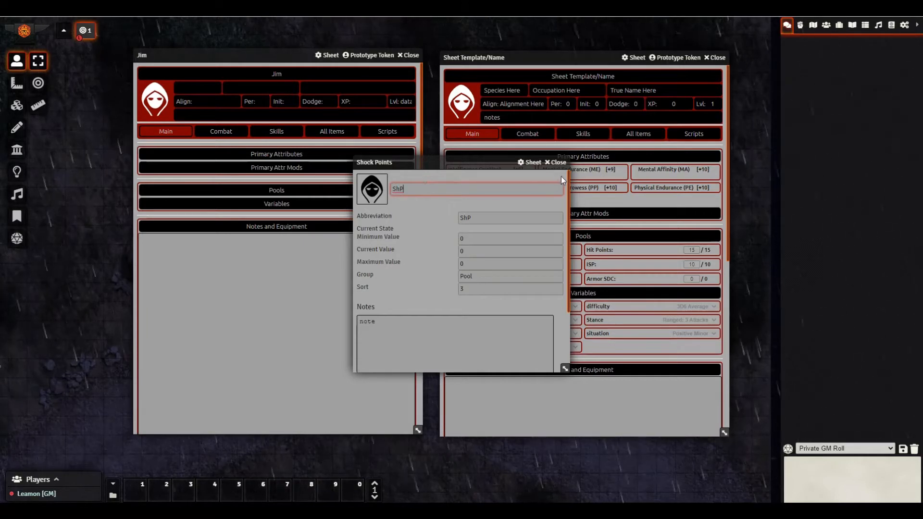
click(557, 162)
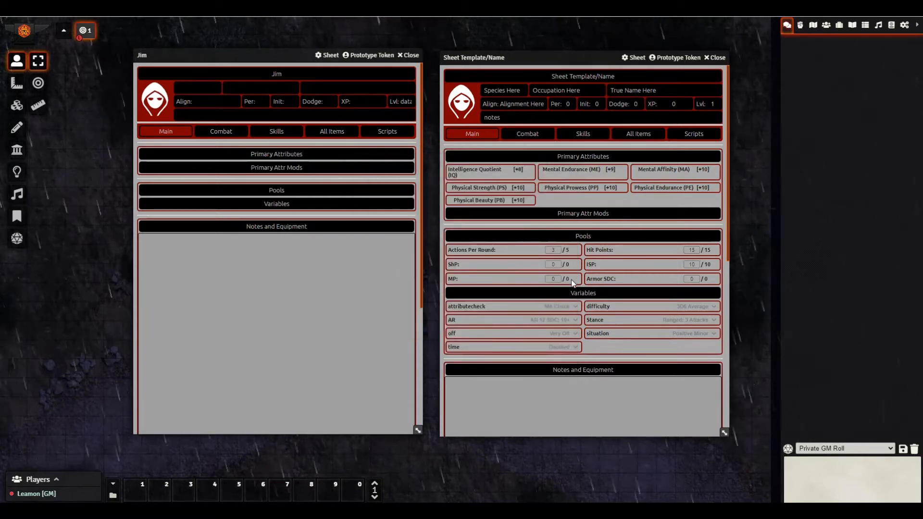
- Inspect the Actions Per Round pool's sort value, leaving it unchanged
click(487, 251)
click(460, 288)
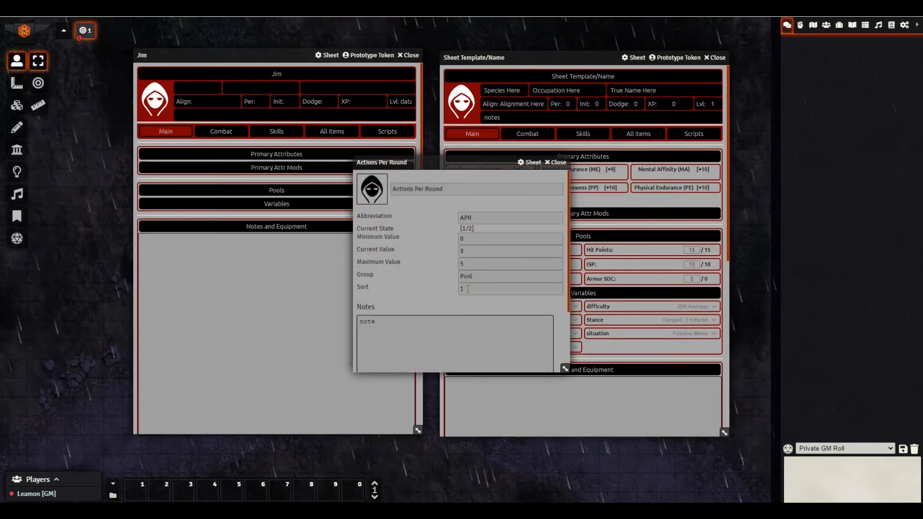
click(556, 162)
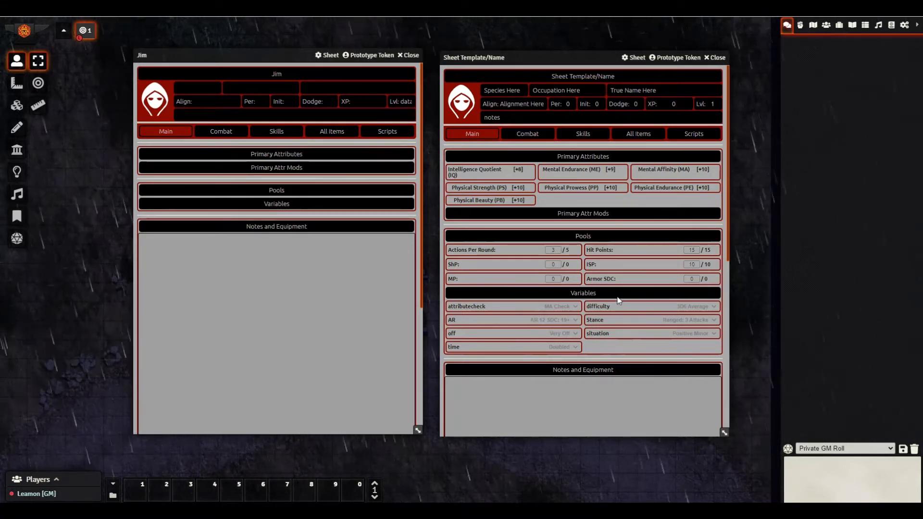
- Review the template's Combat page and full item list, then show All Items on Jim's sheet
click(528, 136)
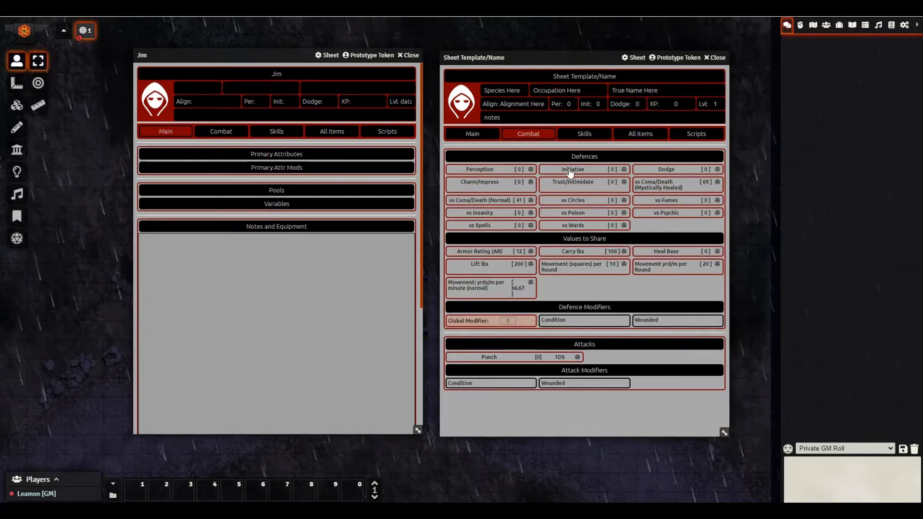
click(642, 138)
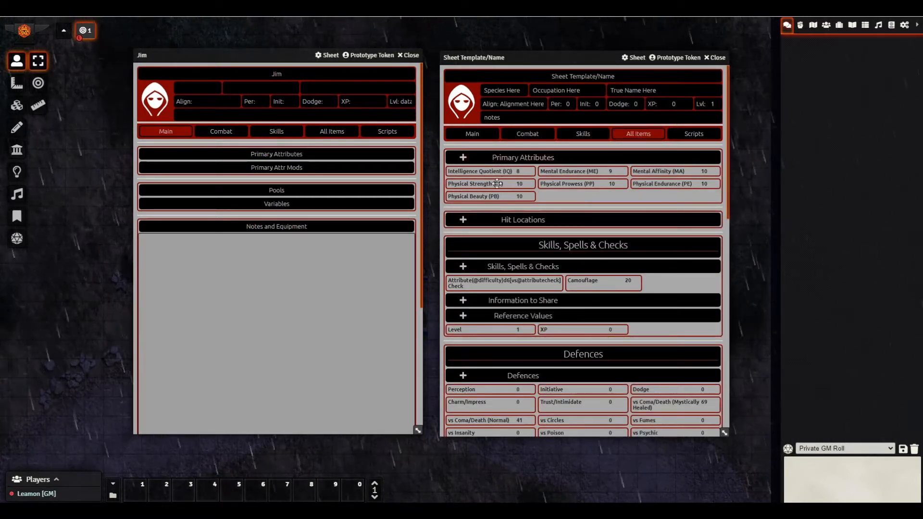
scroll(512, 192, down, 2)
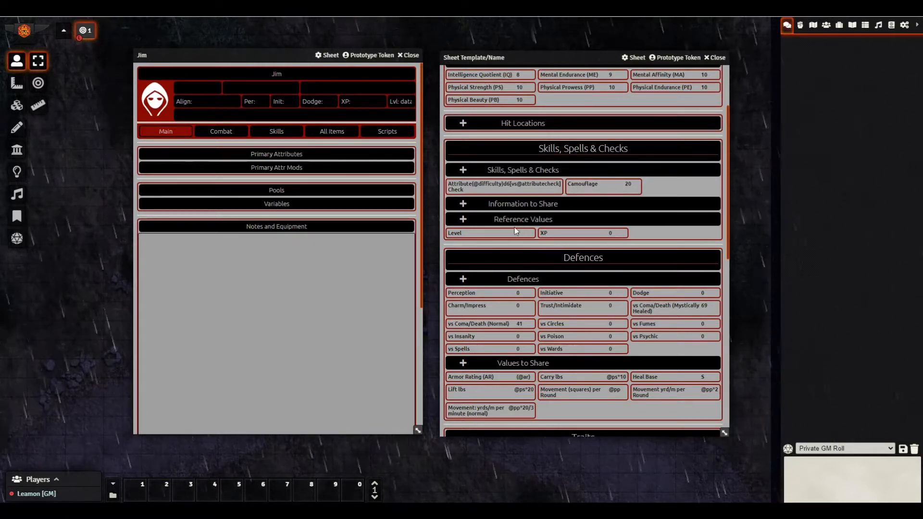
scroll(577, 210, up, 2)
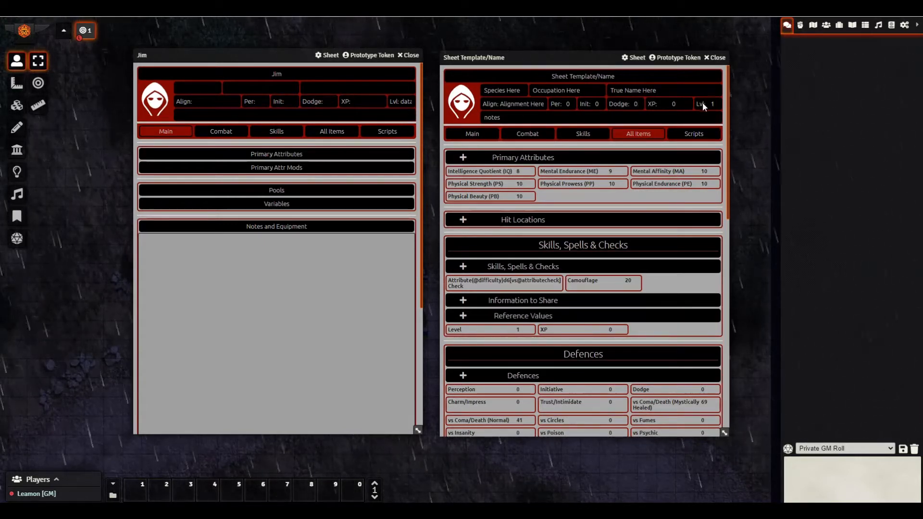
scroll(627, 234, down, 1)
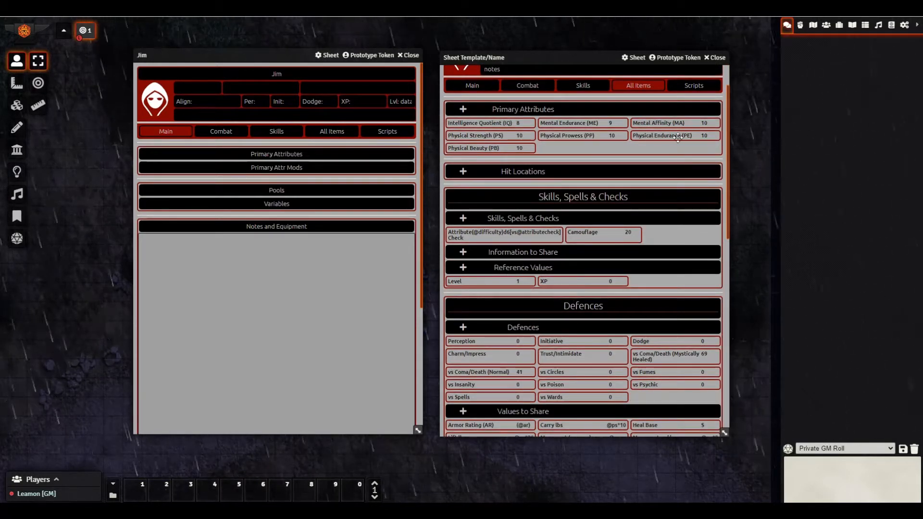
scroll(694, 103, up, 1)
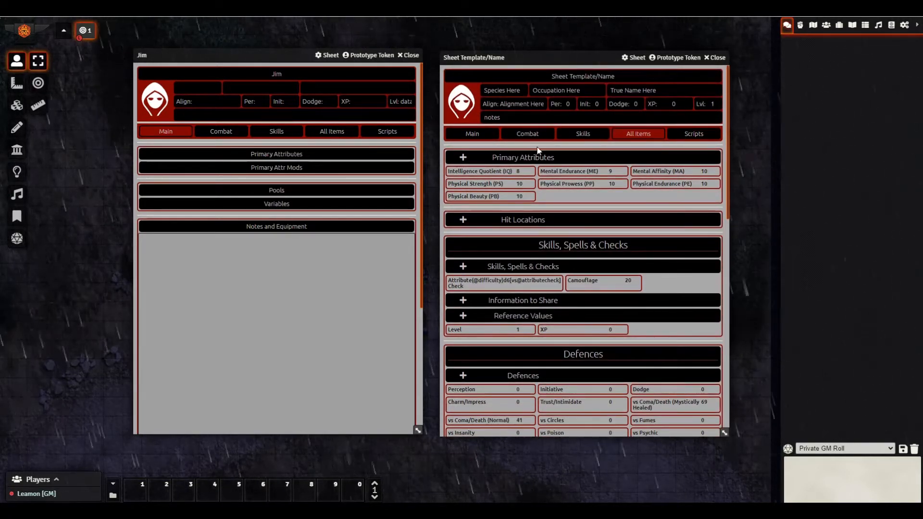
click(340, 135)
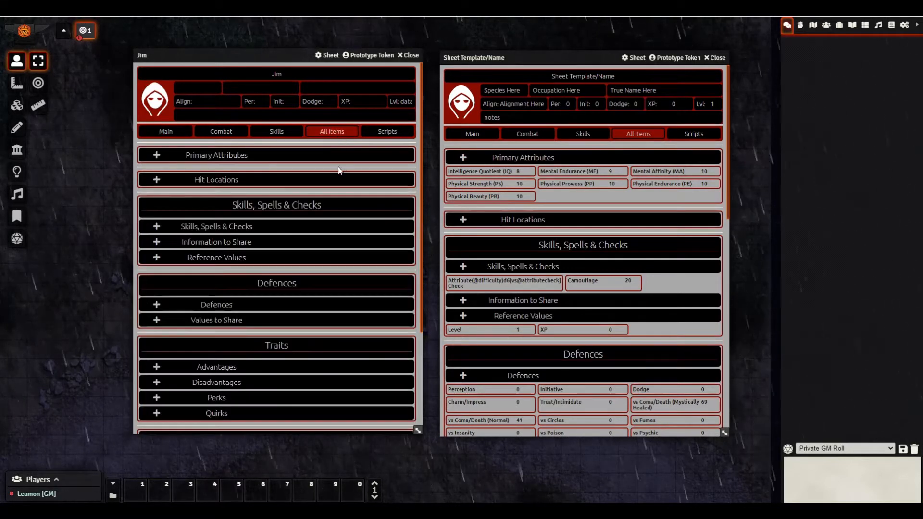
- Add a Level reference value with formula 1 to Jim's sheet
scroll(321, 174, down, 1)
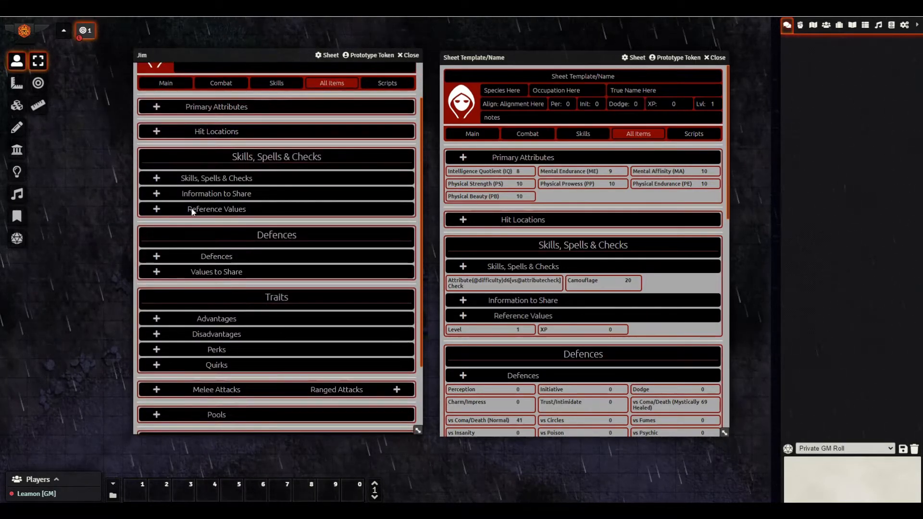
click(156, 208)
click(167, 223)
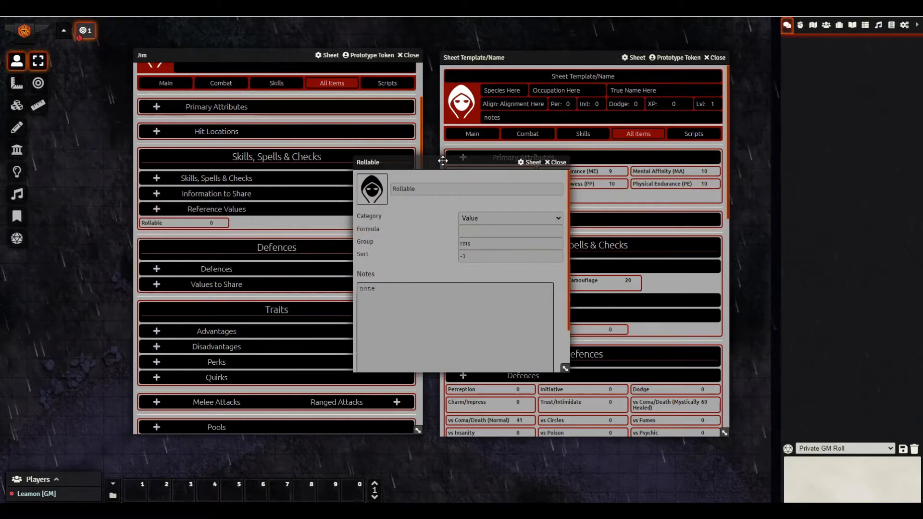
drag(409, 162, 332, 184)
double_click(359, 211)
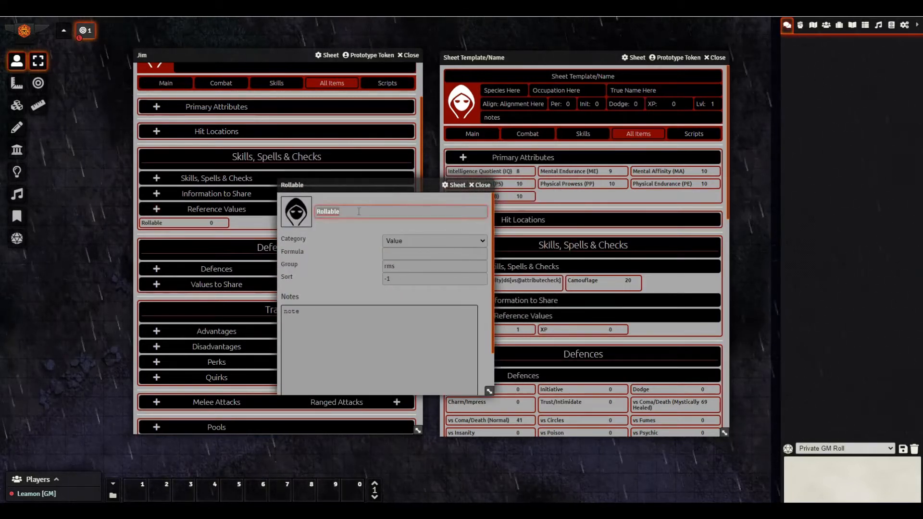
text(Level)
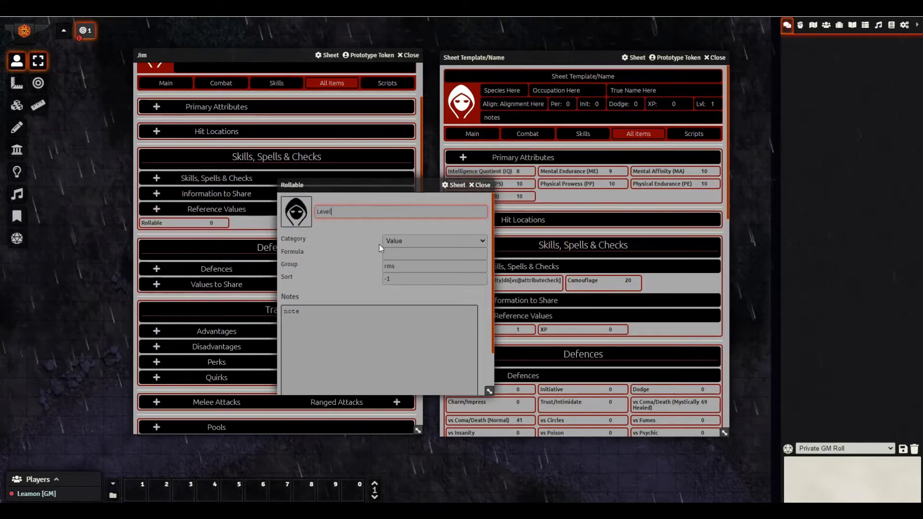
click(393, 253)
text(1)
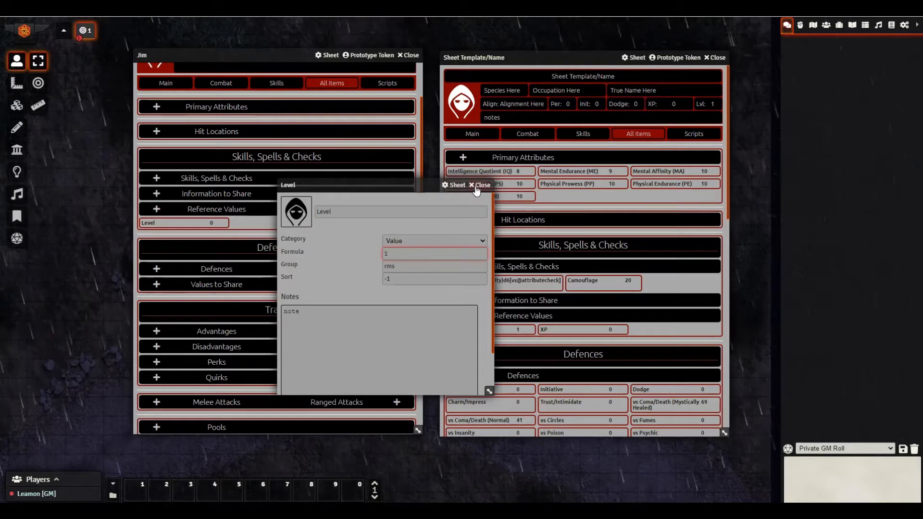
click(480, 184)
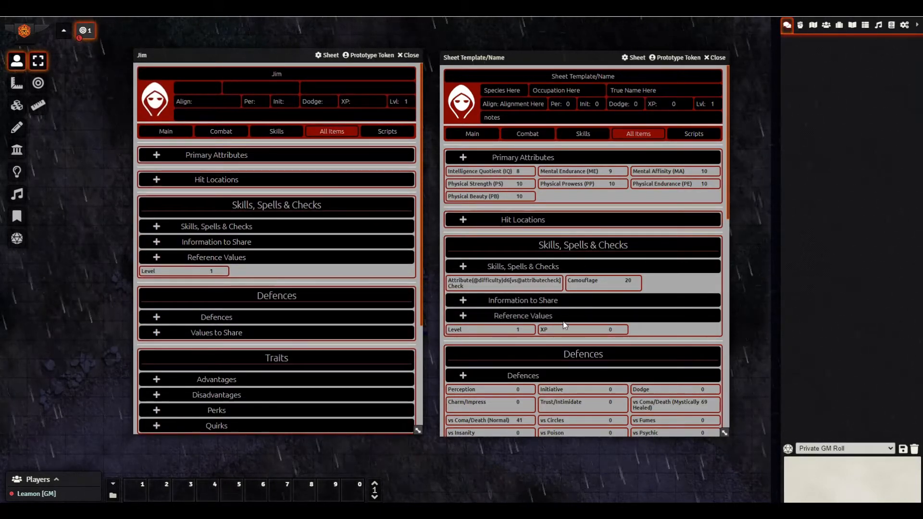
- Add an XP reference value with formula 1000 and the note 'Need 1981 lvl 2'
click(155, 259)
double_click(467, 187)
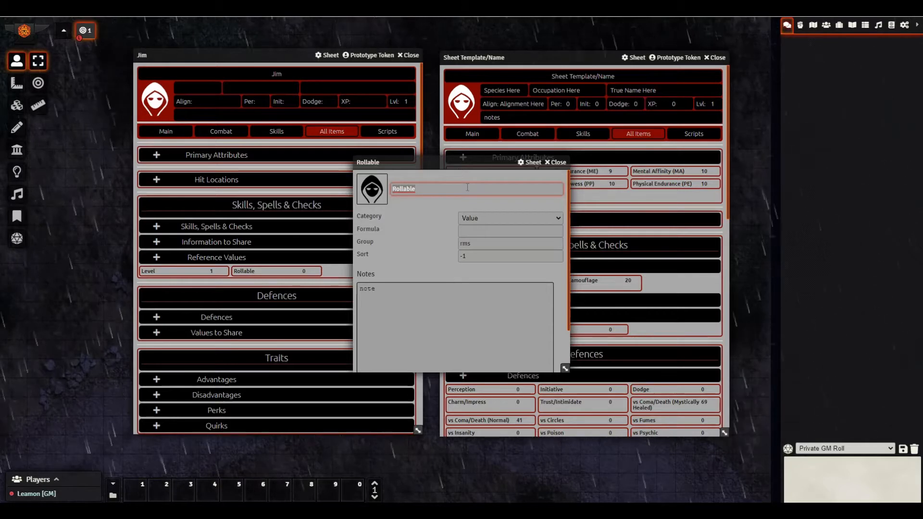
text(XP)
click(495, 229)
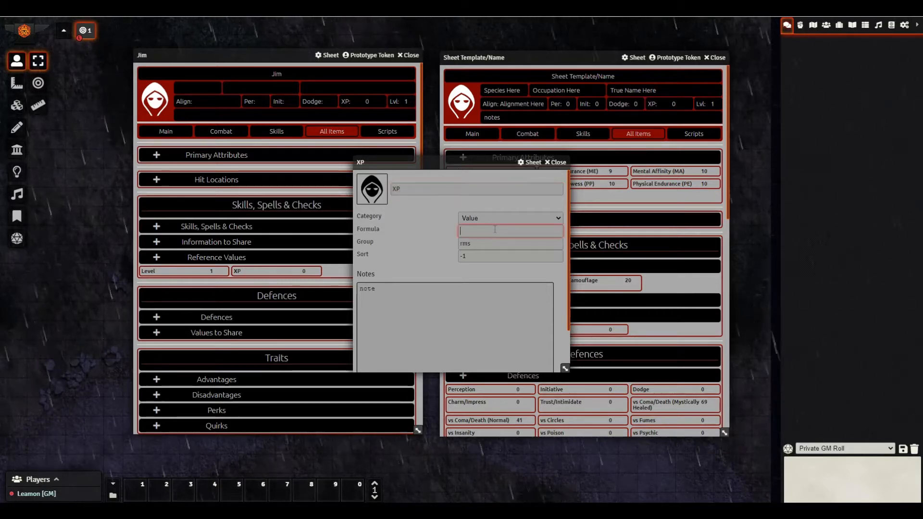
text(1000)
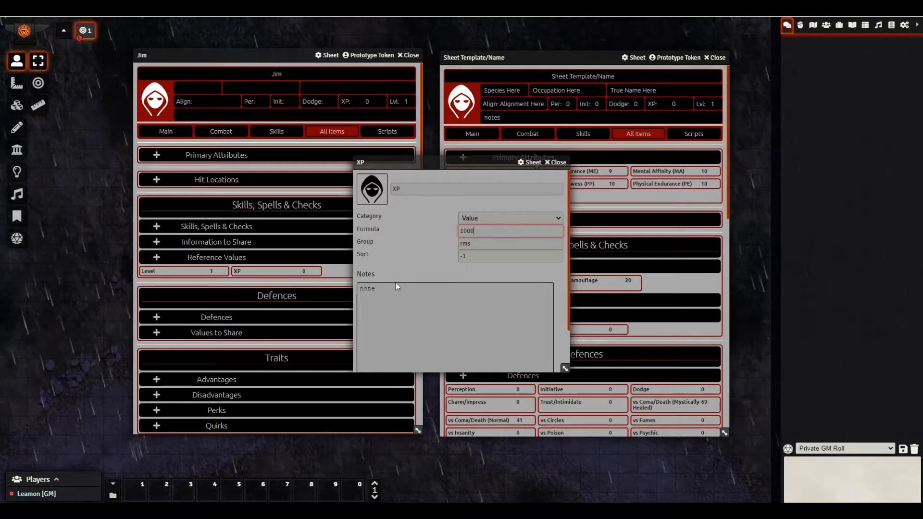
click(389, 288)
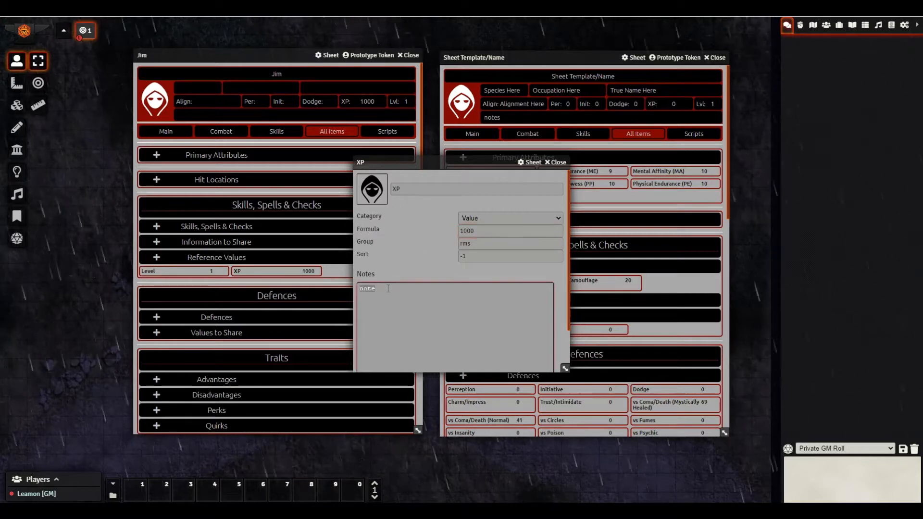
text(Ned 19)
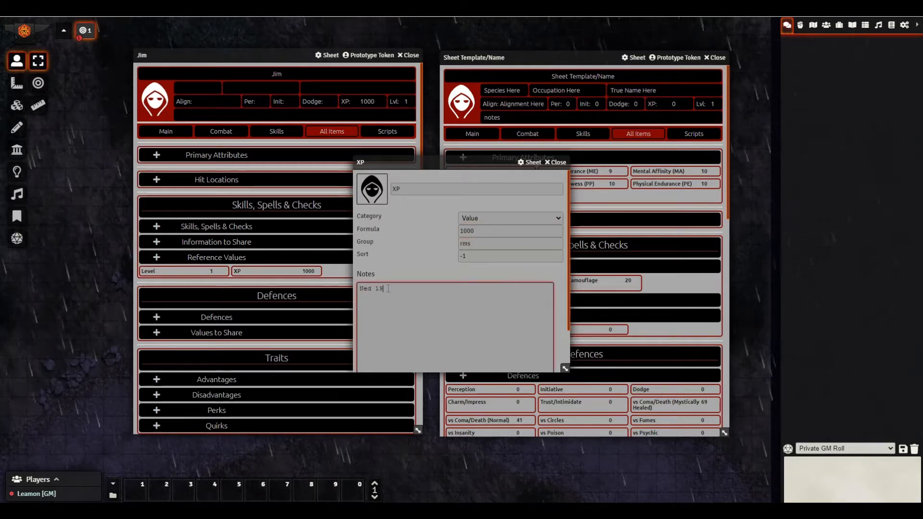
text(80)
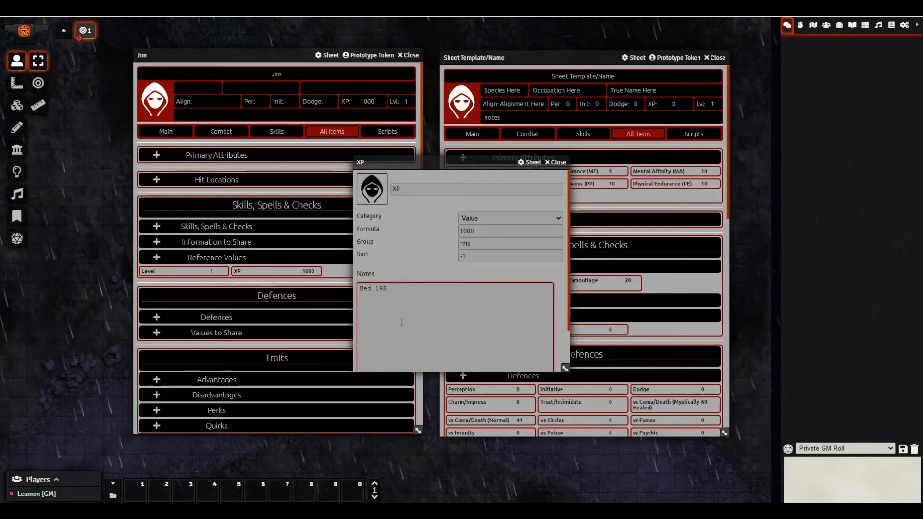
click(372, 291)
text(w)
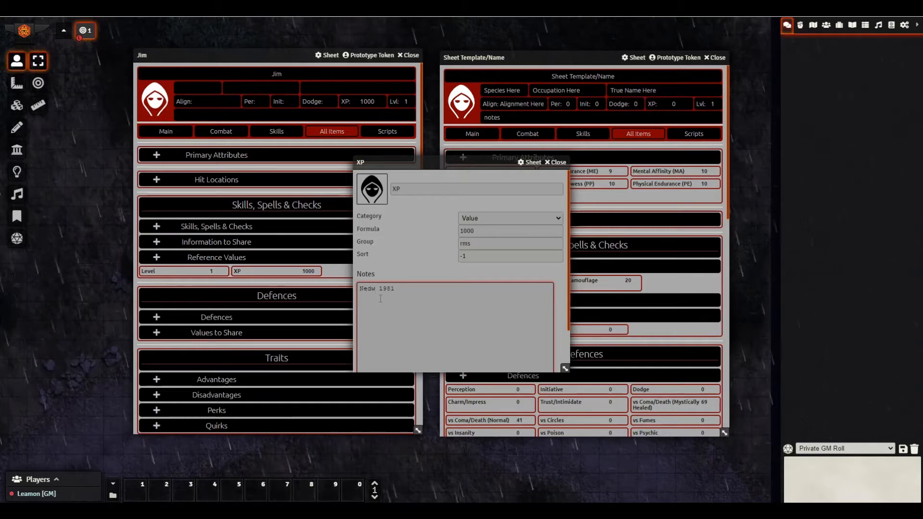
text(e)
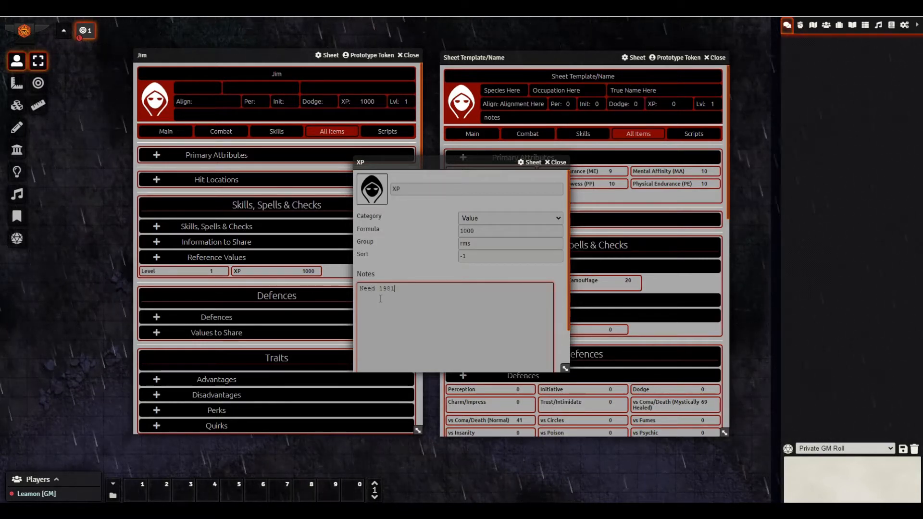
text(lvl)
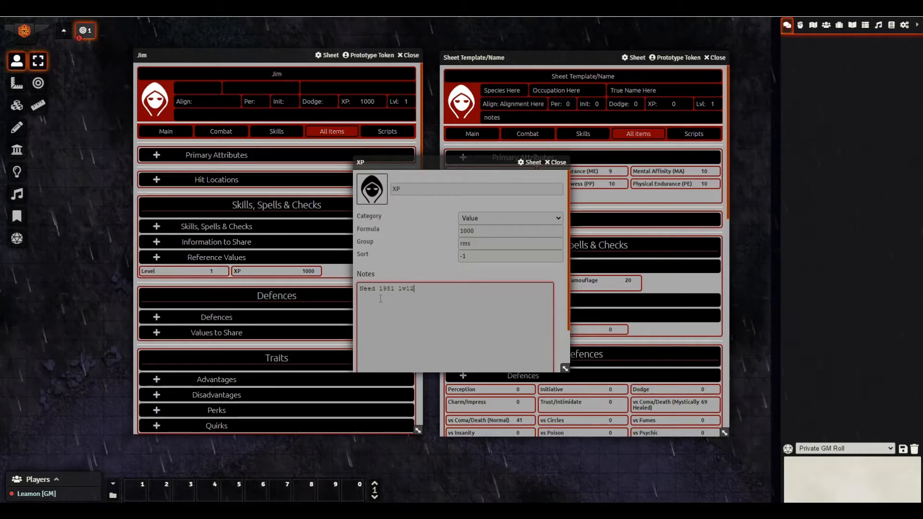
text( 2)
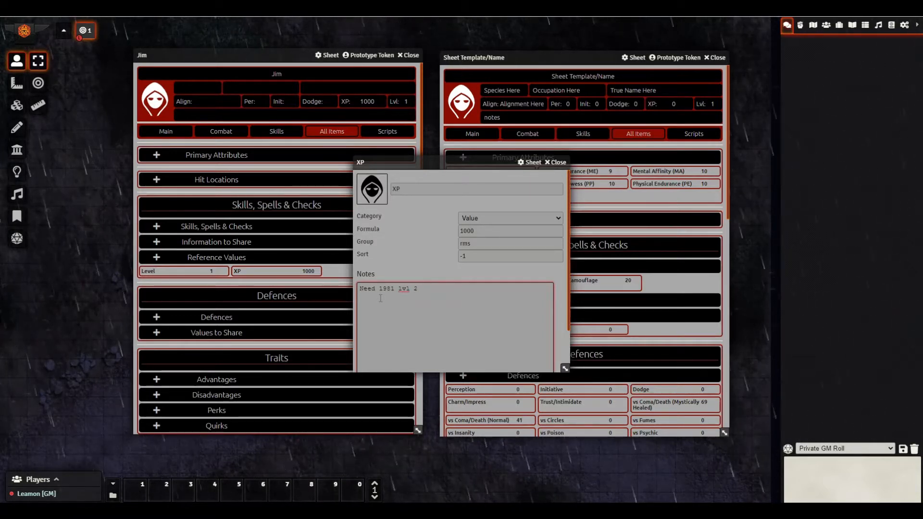
click(557, 163)
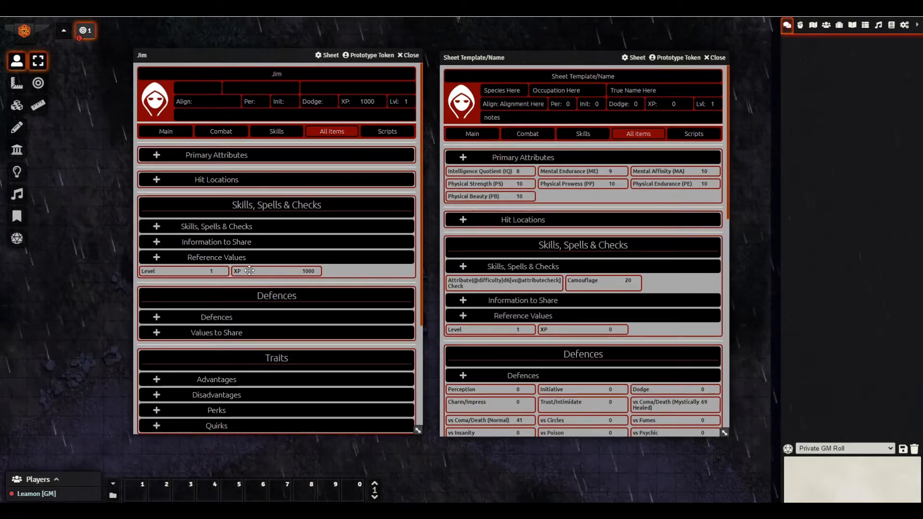
- Add a Trait item under Jim's Advantages and close its window
mouse_move(248, 271)
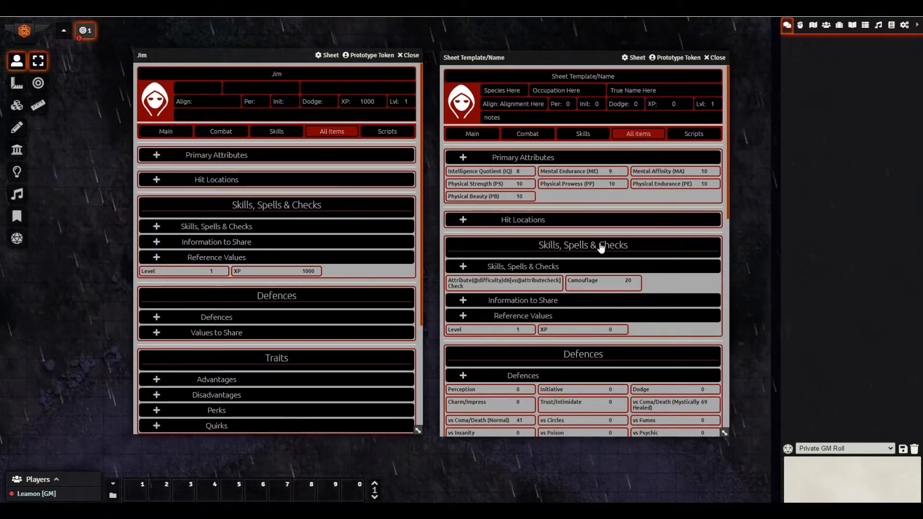
scroll(600, 248, down, 4)
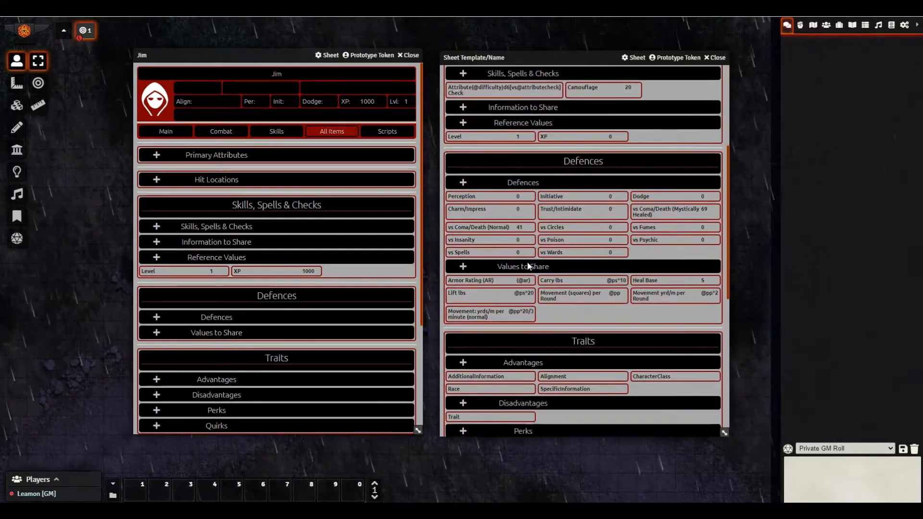
scroll(527, 269, down, 1)
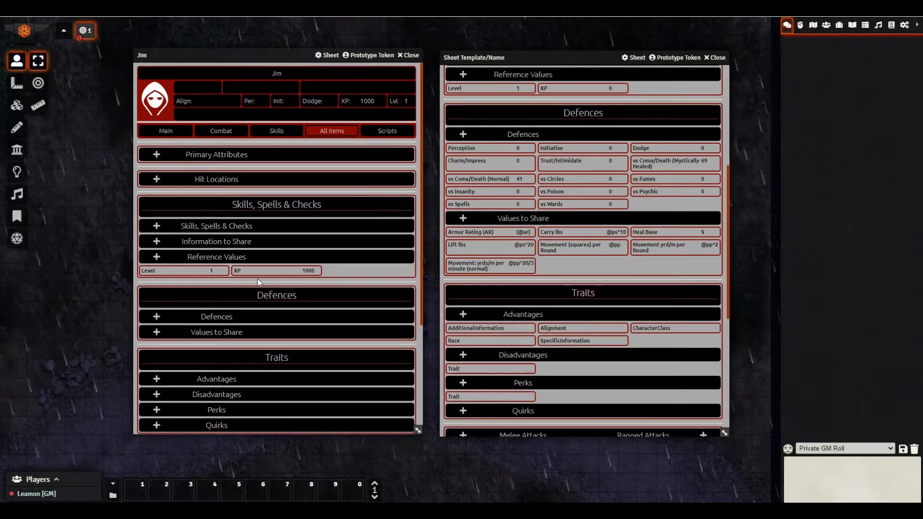
scroll(274, 262, down, 2)
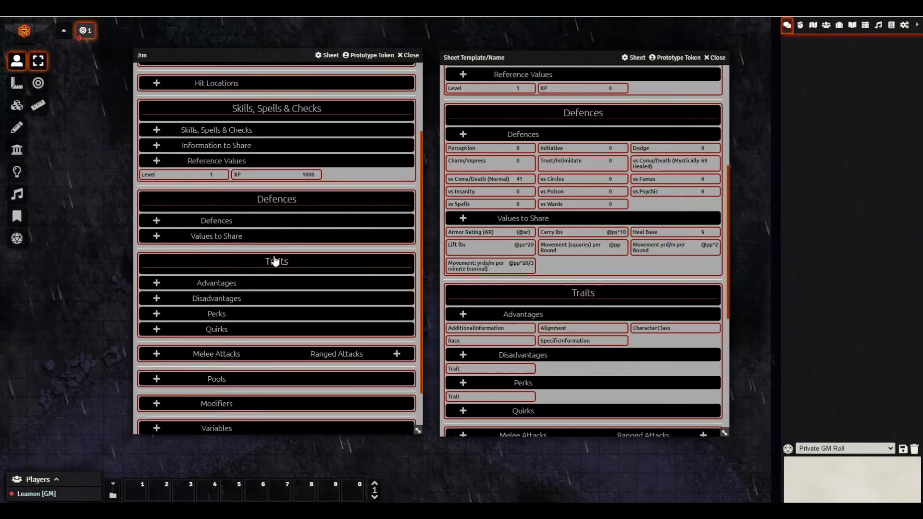
click(156, 283)
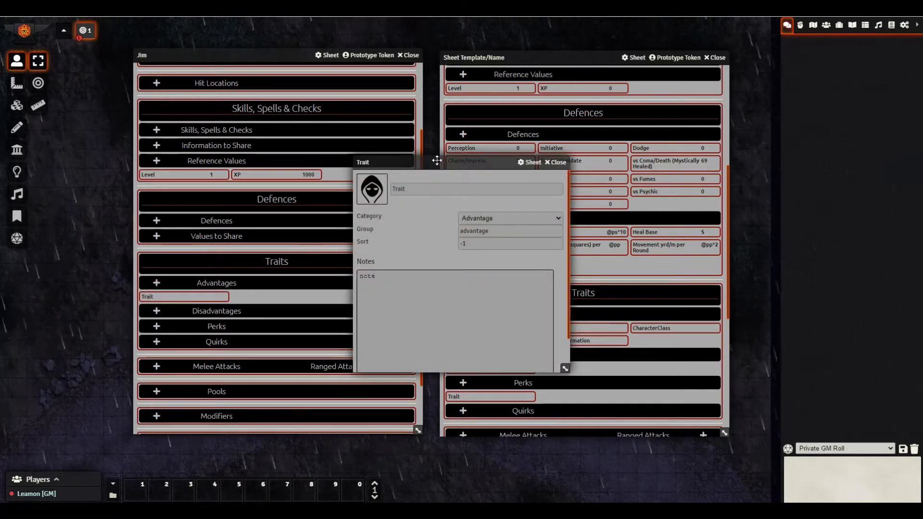
drag(437, 162, 289, 207)
scroll(317, 158, up, 2)
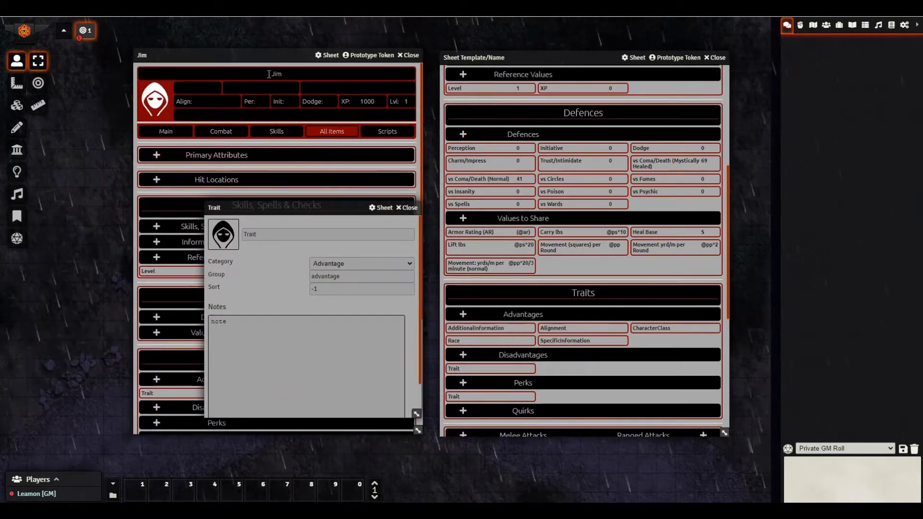
scroll(317, 158, down, 1)
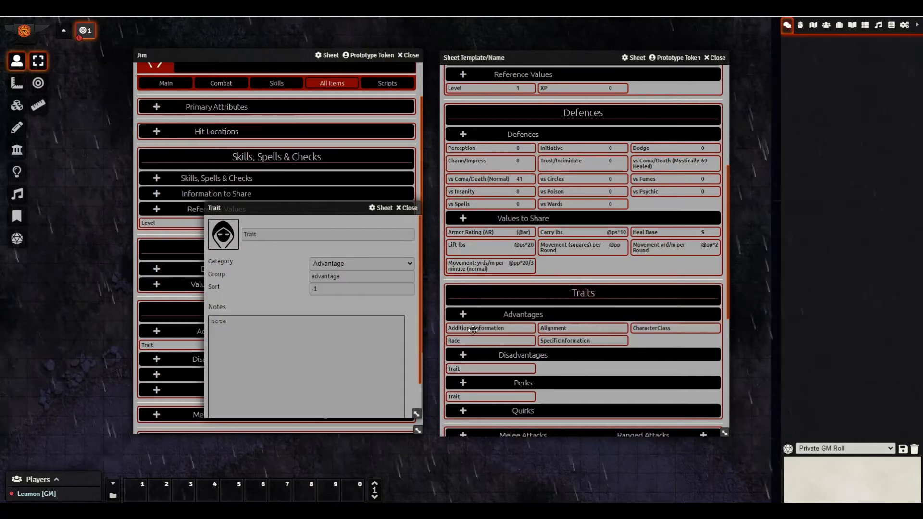
drag(326, 212, 265, 218)
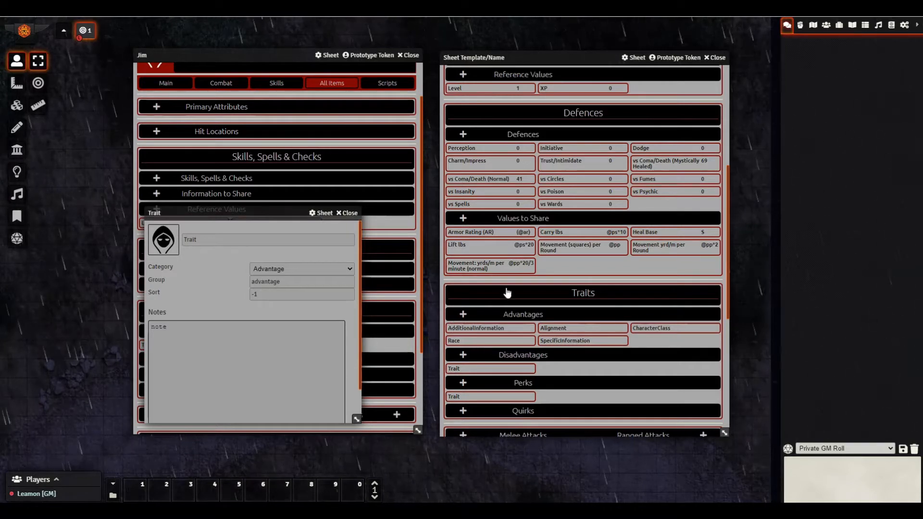
click(346, 213)
- Open the AdditionalInformation advantage item and move its window to the left
click(475, 327)
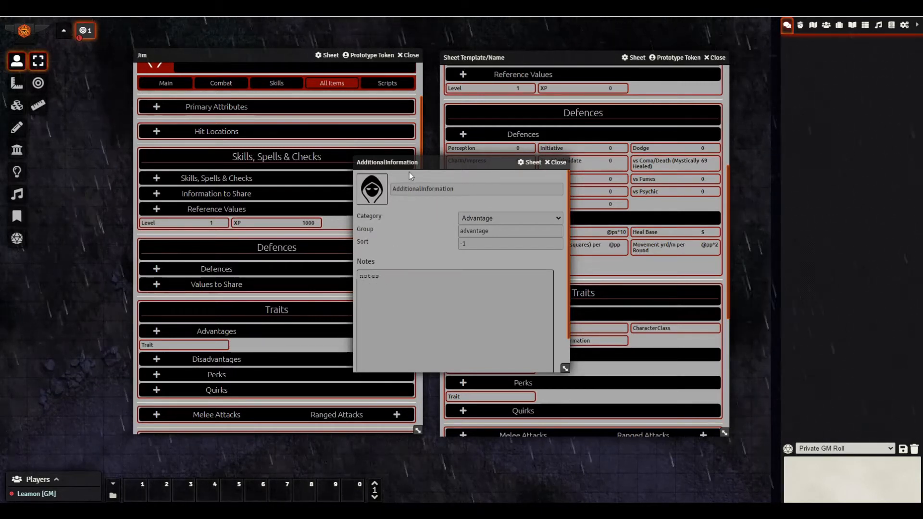
drag(408, 173, 265, 190)
scroll(566, 238, up, 5)
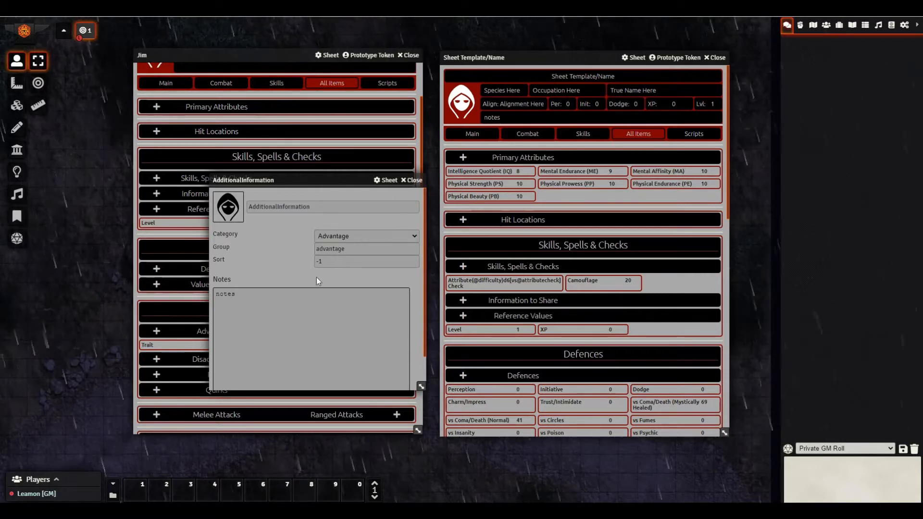
- Change the Alignment trait's Notes to Principled and check the header's Align field
click(412, 179)
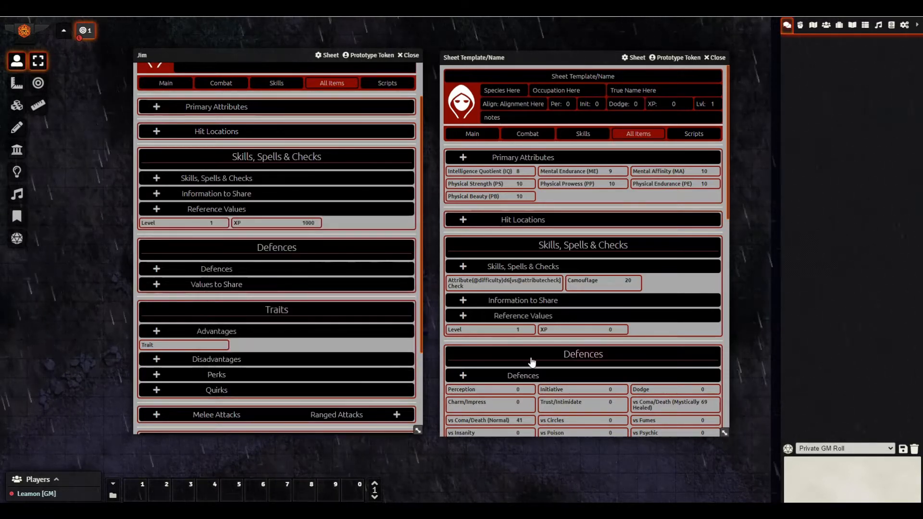
scroll(541, 337, down, 3)
scroll(541, 337, down, 2)
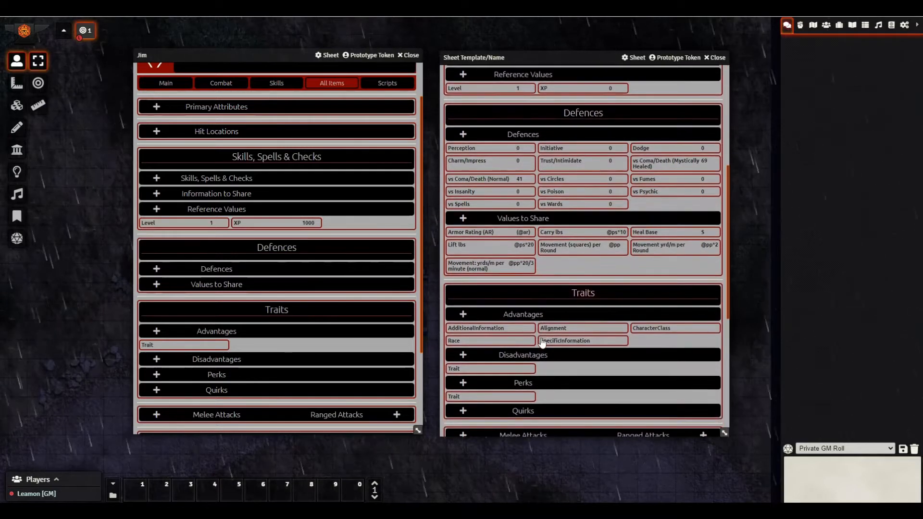
click(553, 329)
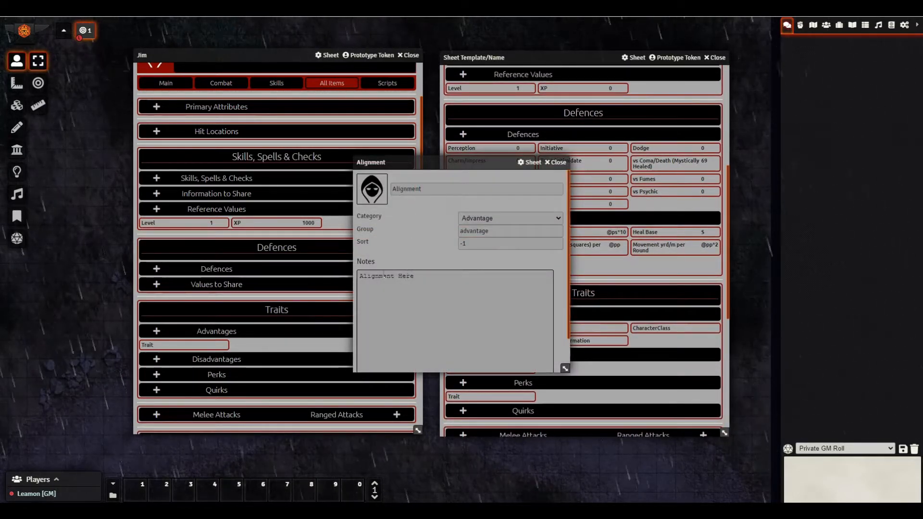
scroll(688, 159, up, 5)
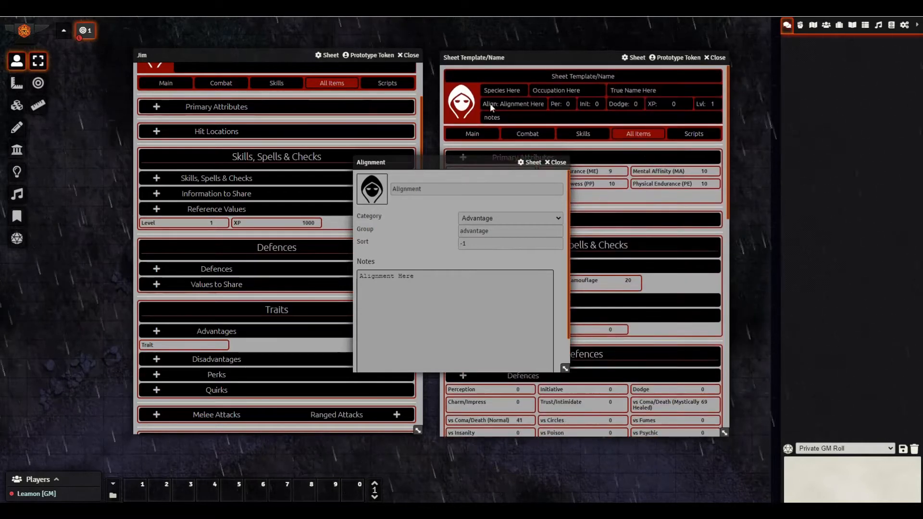
triple_click(420, 278)
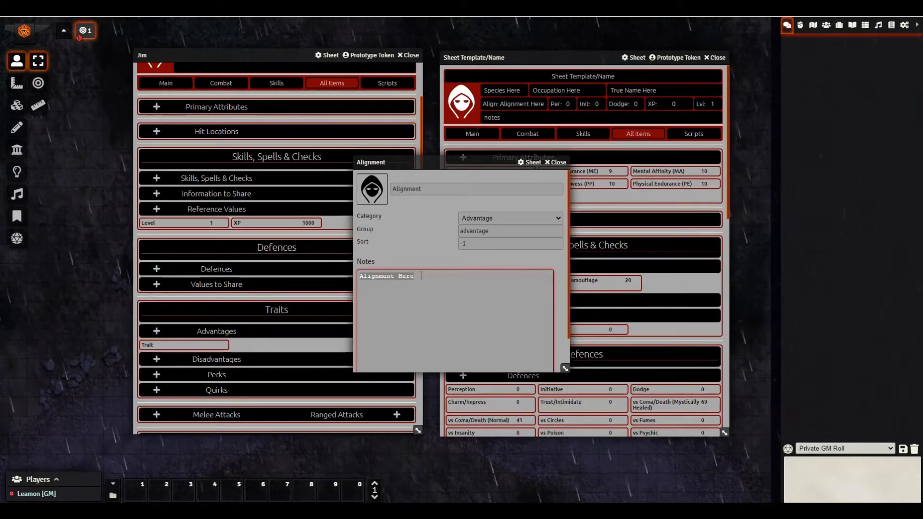
text(F)
text(rincipled)
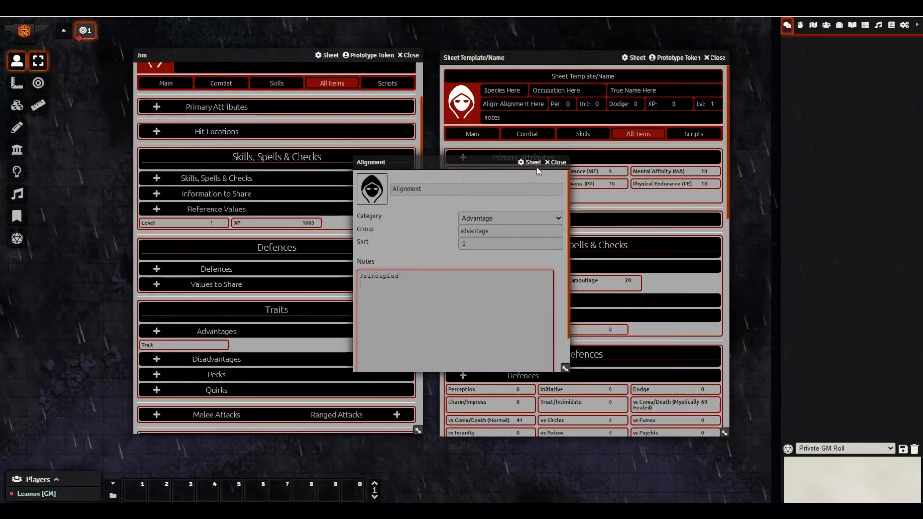
click(557, 164)
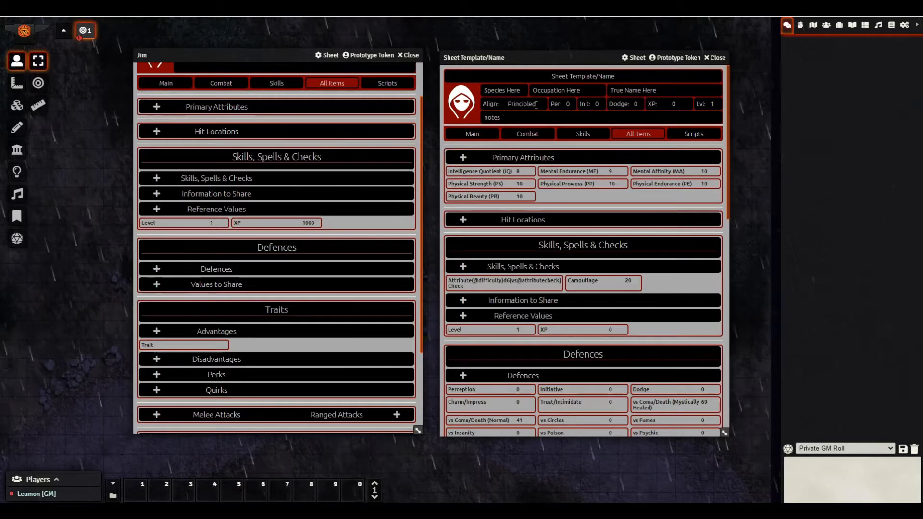
- Restore the Alignment Notes to 'Alignment Here' so the header reads Align: Alignment Here
scroll(620, 327, down, 3)
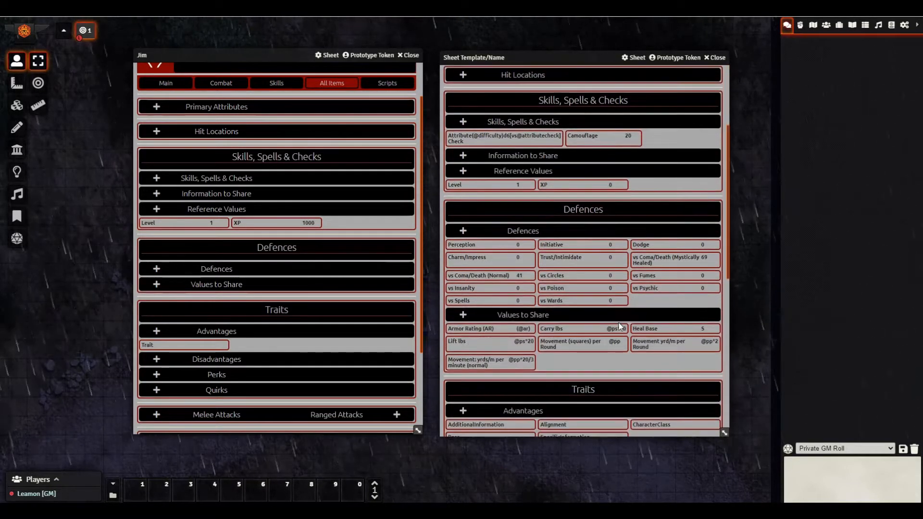
scroll(619, 327, down, 4)
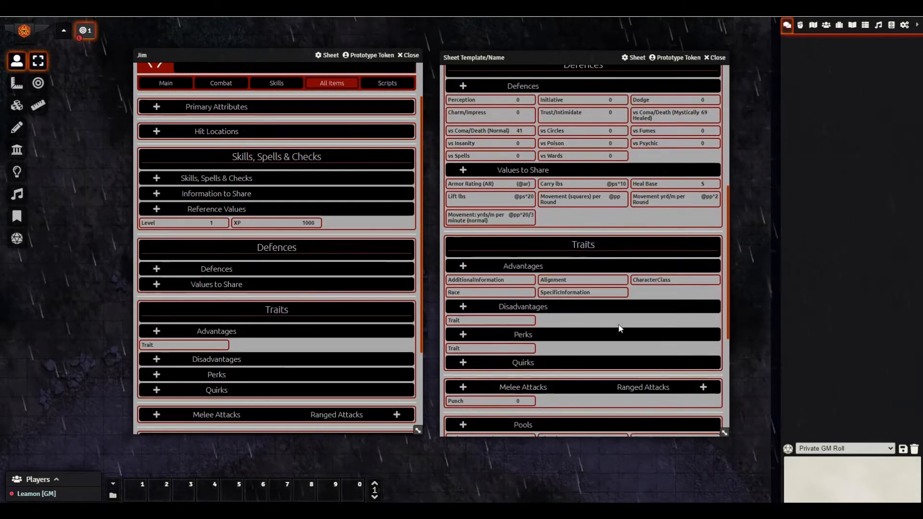
scroll(620, 329, down, 1)
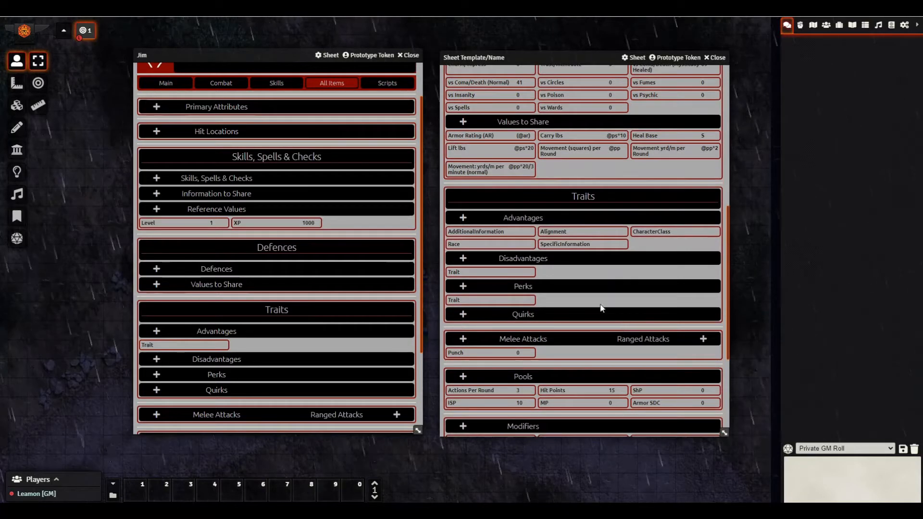
click(546, 233)
click(418, 277)
text(A)
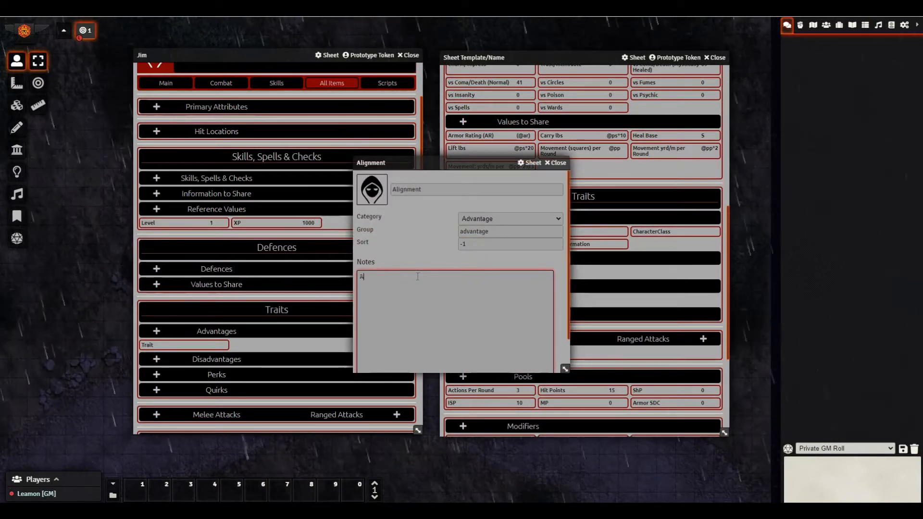
text(lignment Here)
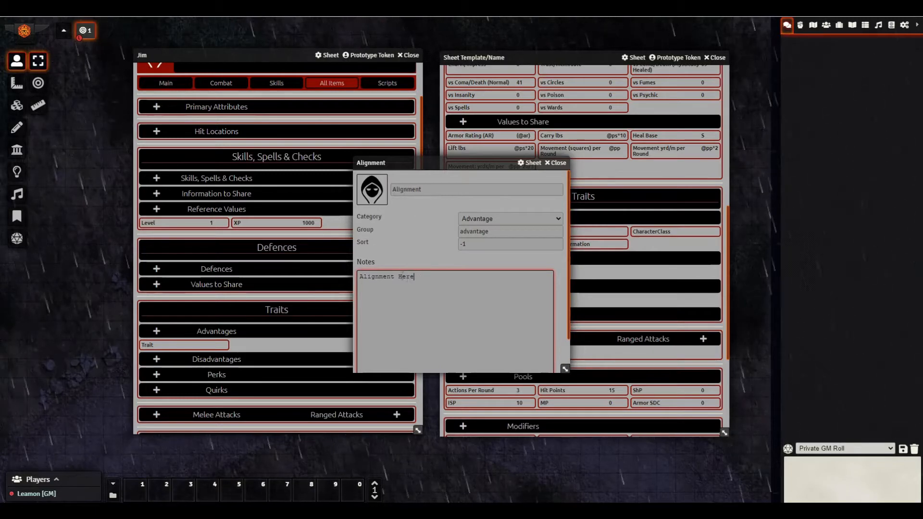
click(558, 163)
scroll(587, 223, up, 7)
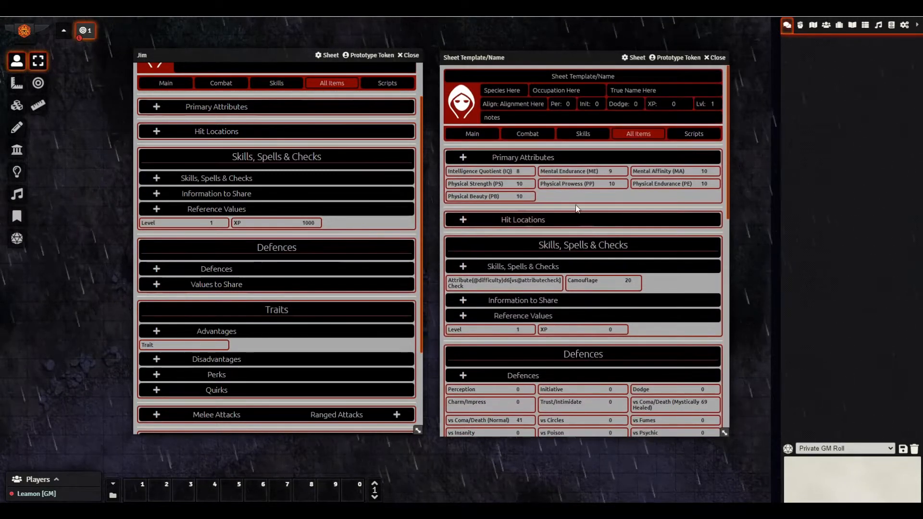
scroll(602, 308, down, 8)
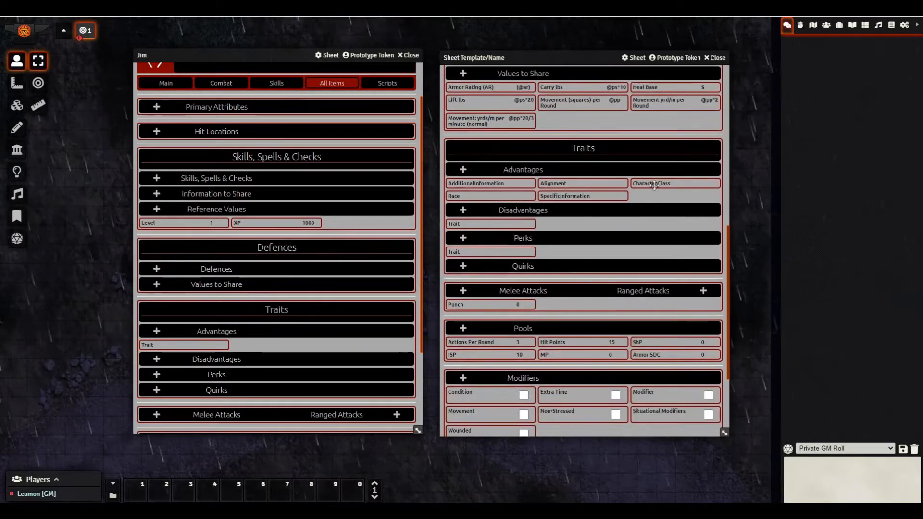
click(654, 185)
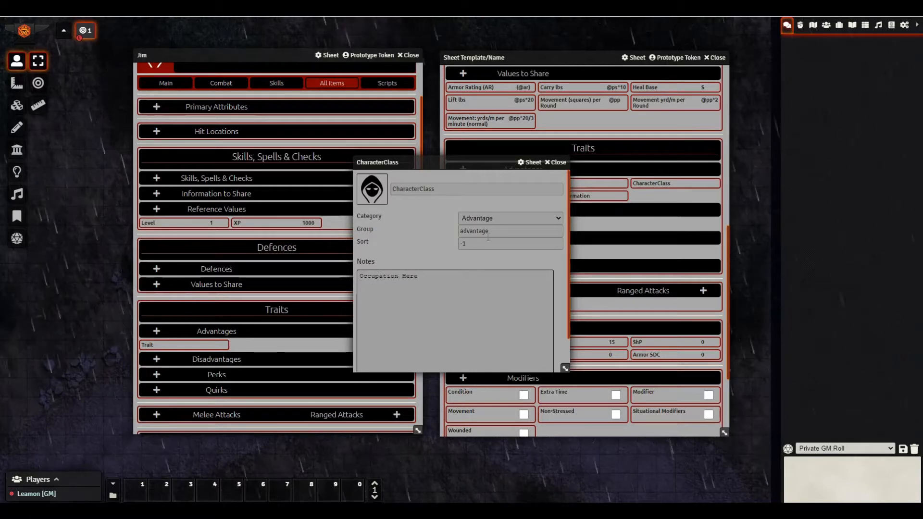
click(557, 162)
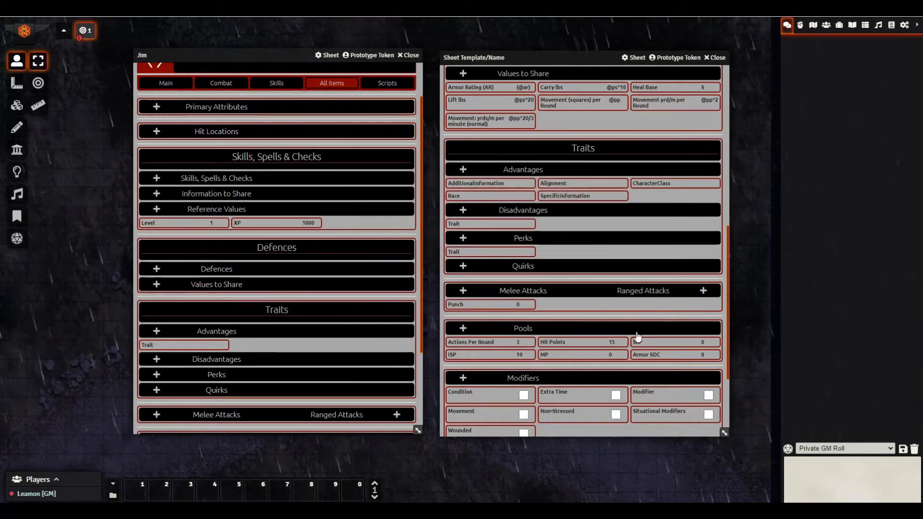
click(456, 197)
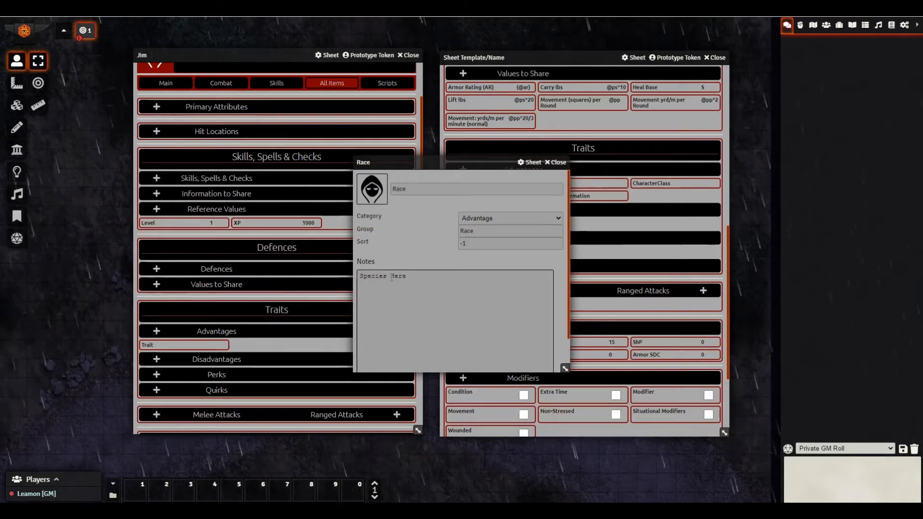
click(555, 163)
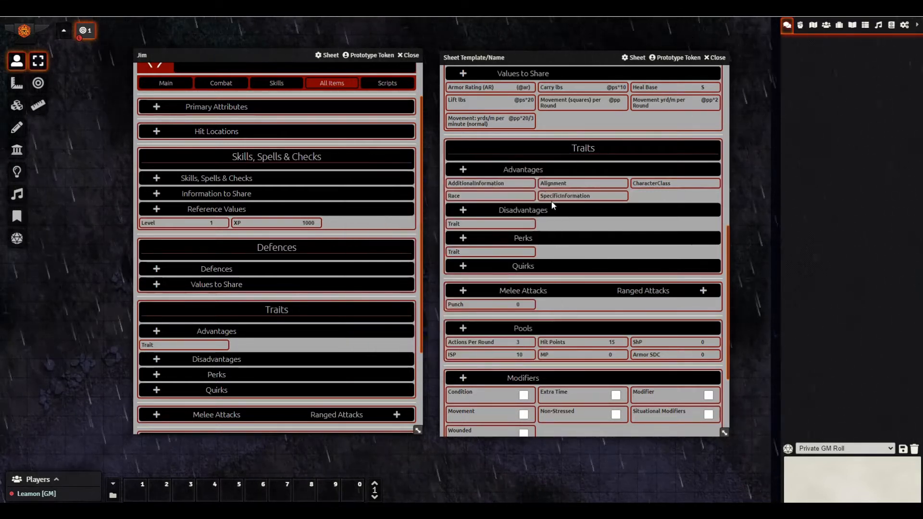
click(555, 196)
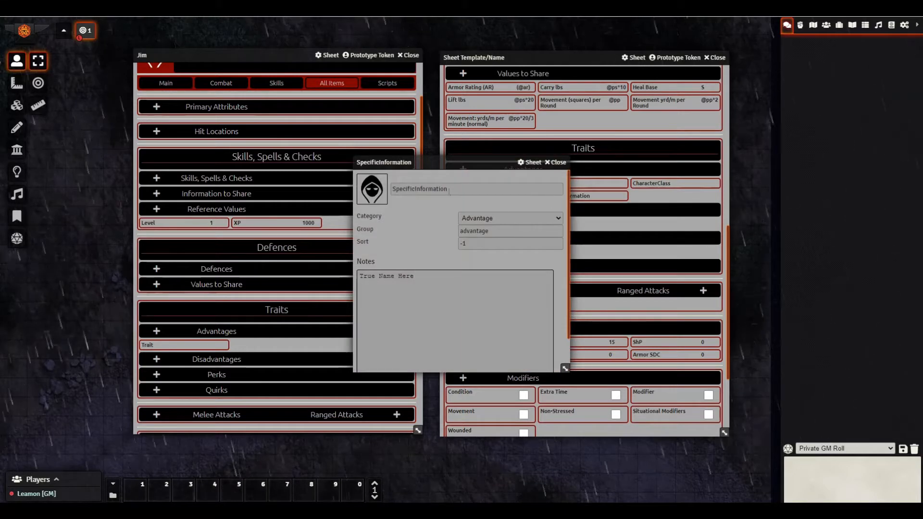
click(555, 163)
scroll(590, 236, up, 2)
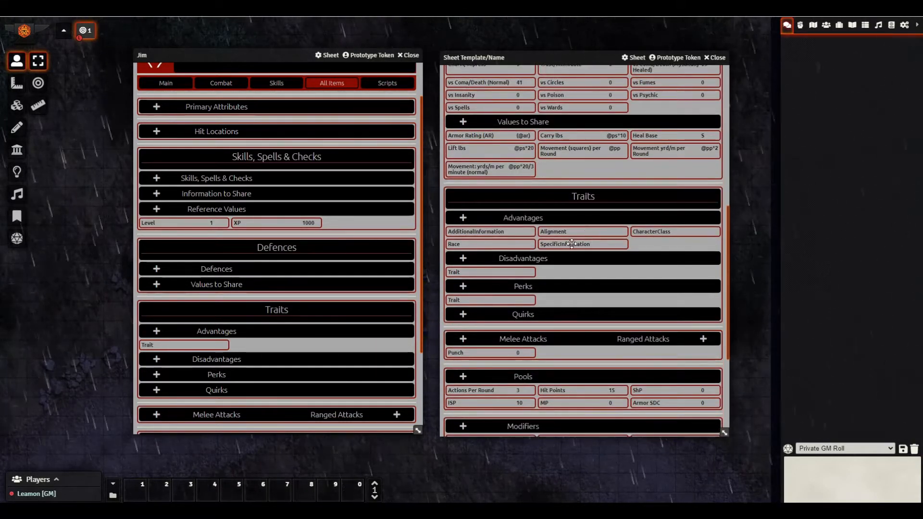
click(571, 244)
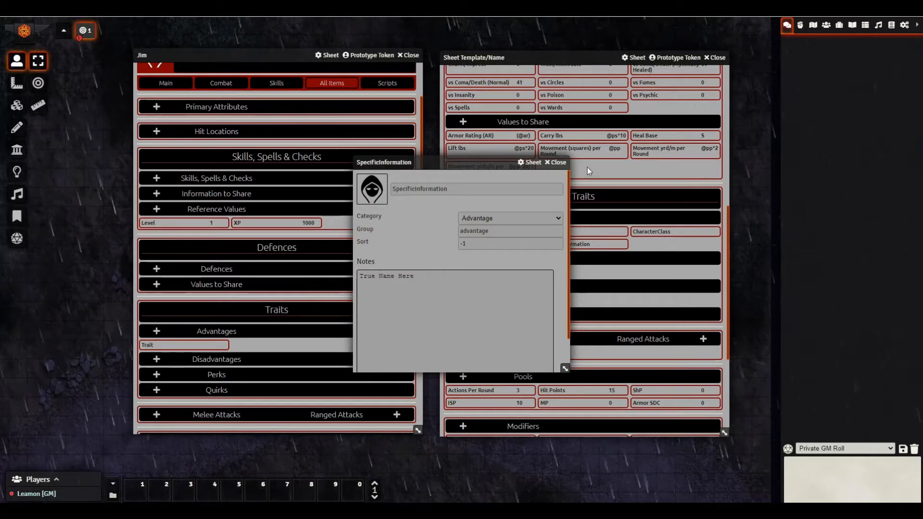
click(556, 163)
scroll(598, 212, up, 10)
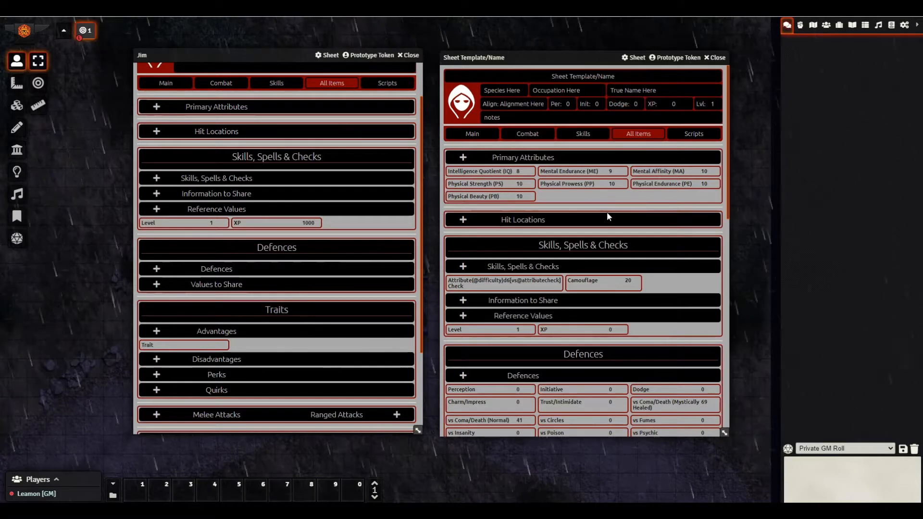
scroll(608, 216, down, 3)
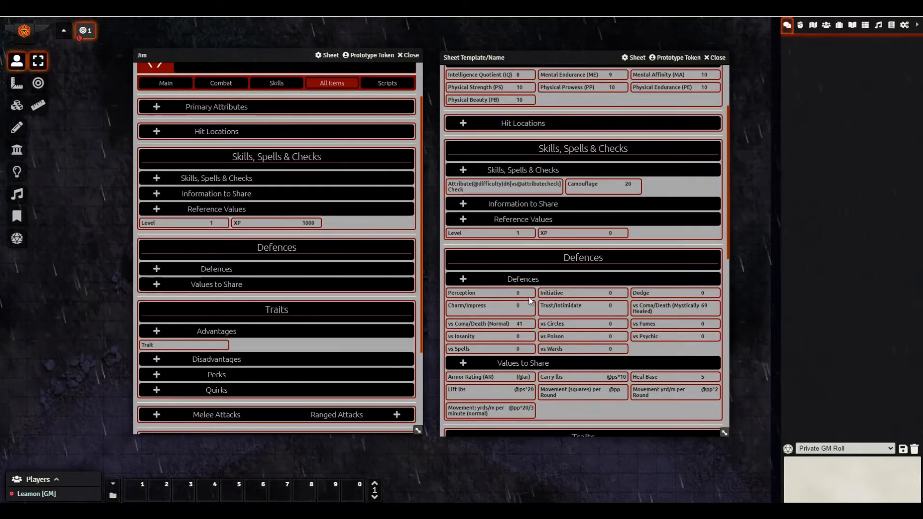
- Keep Perception as a D20 Defence and set its formula to 1
click(464, 293)
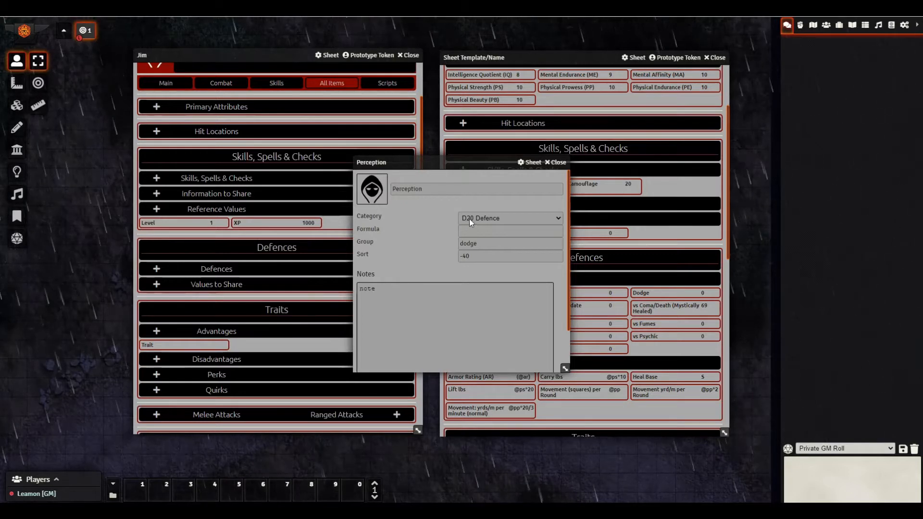
click(493, 220)
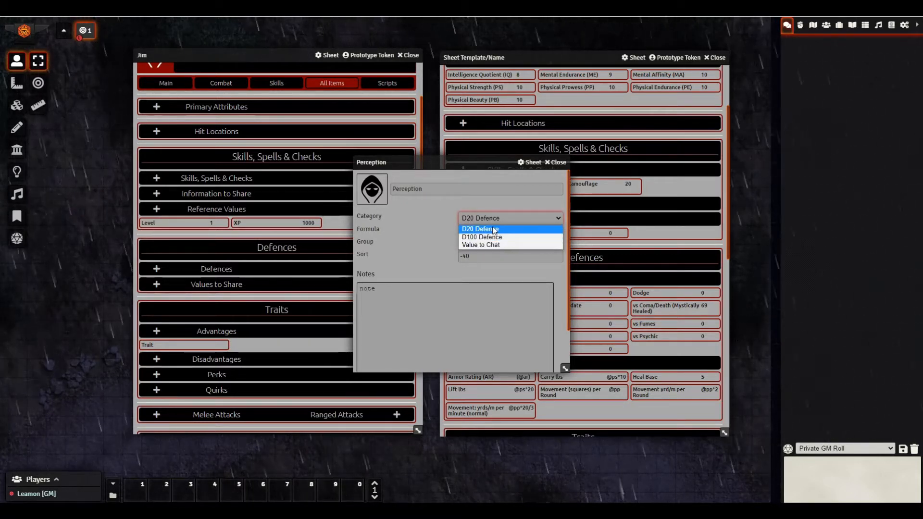
click(495, 229)
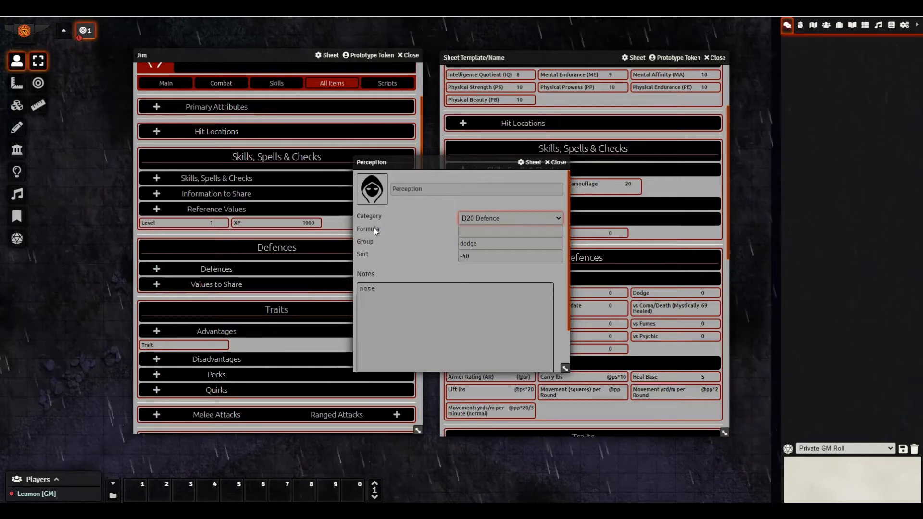
click(476, 231)
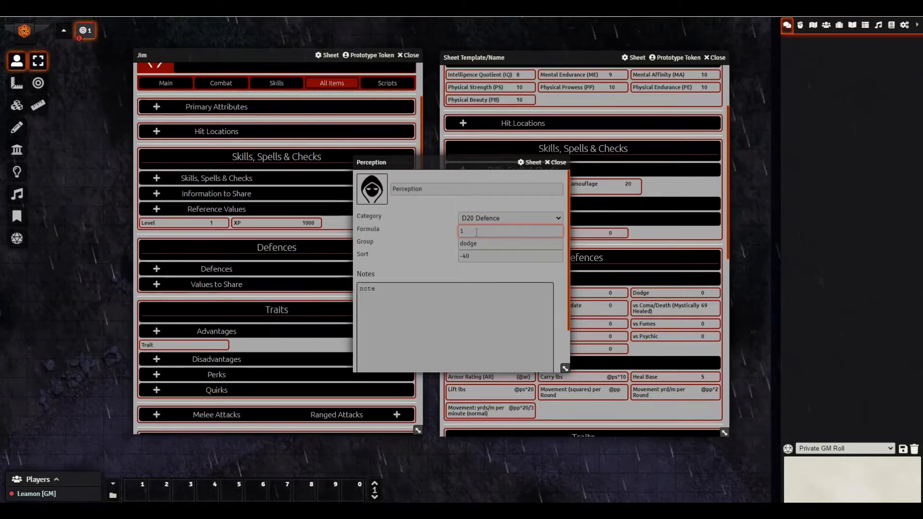
text(1)
click(557, 163)
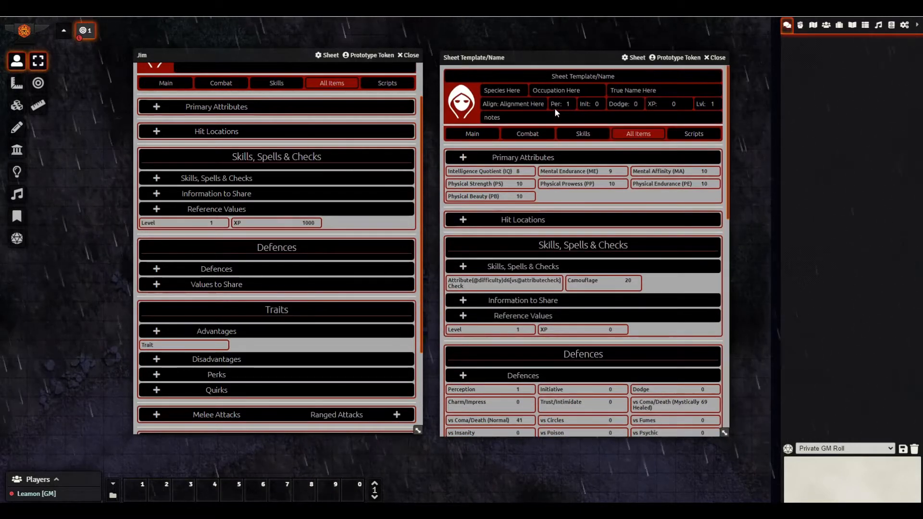
- Roll Perception (15, 1d20+1) and Initiative (4) from the sheet header to chat
scroll(233, 156, up, 2)
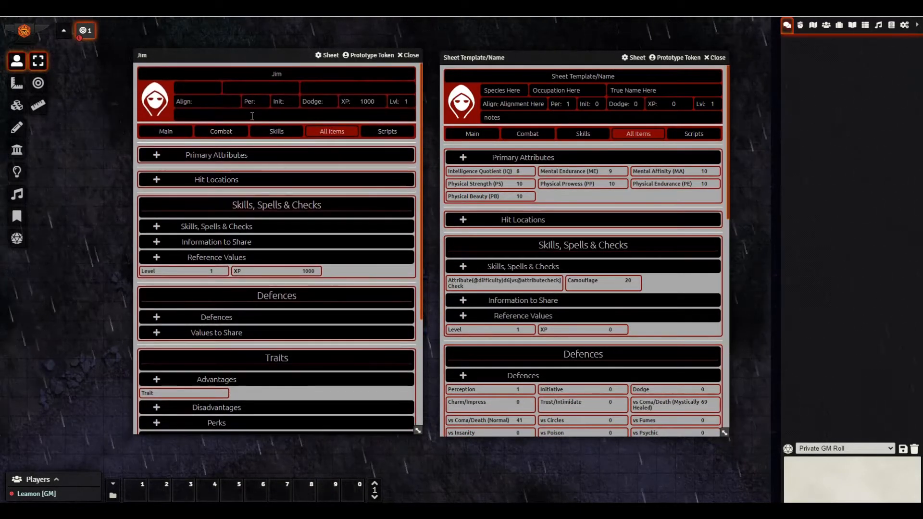
scroll(506, 341, down, 3)
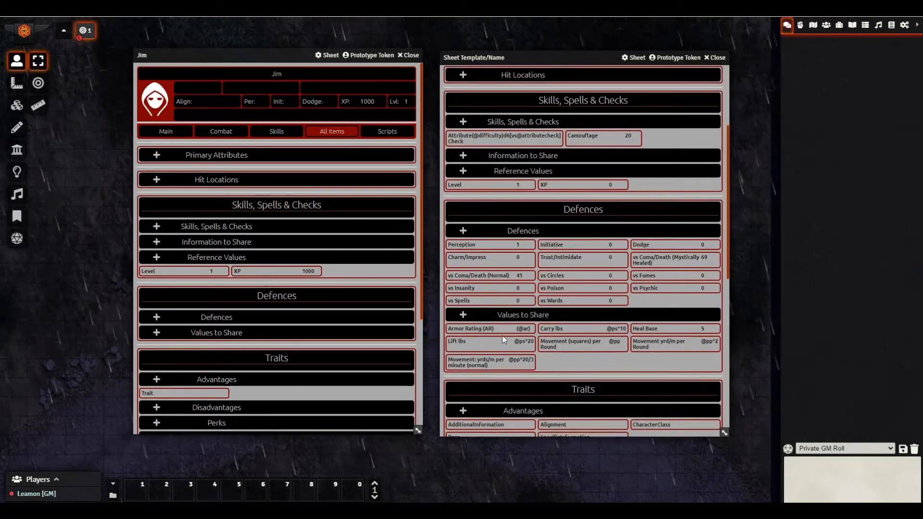
scroll(555, 300, up, 3)
click(554, 106)
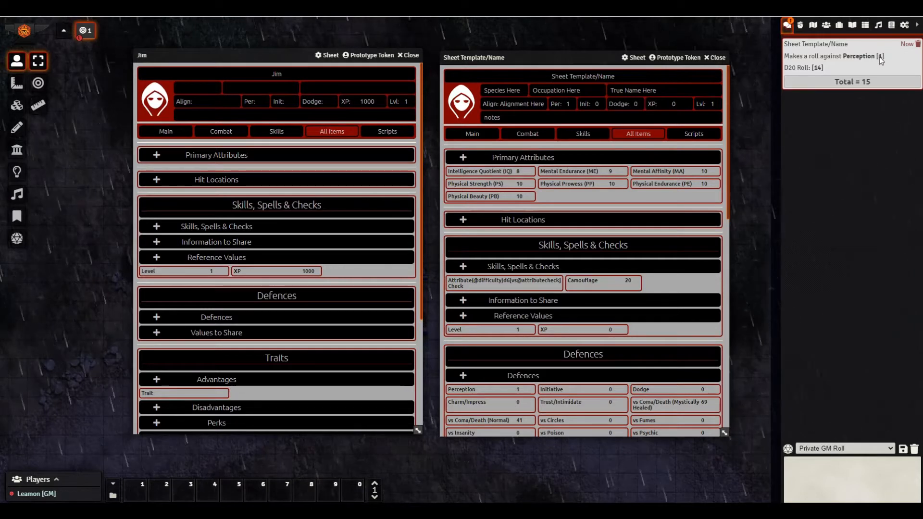
click(860, 83)
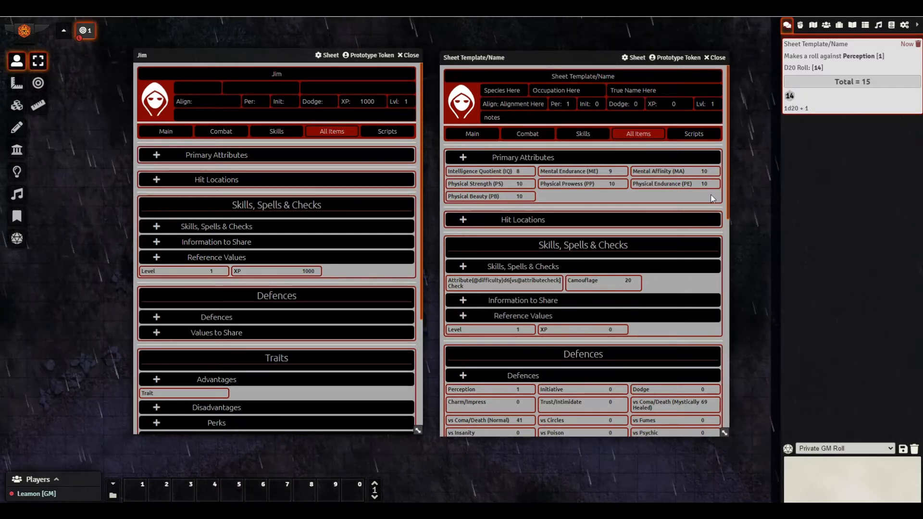
click(583, 103)
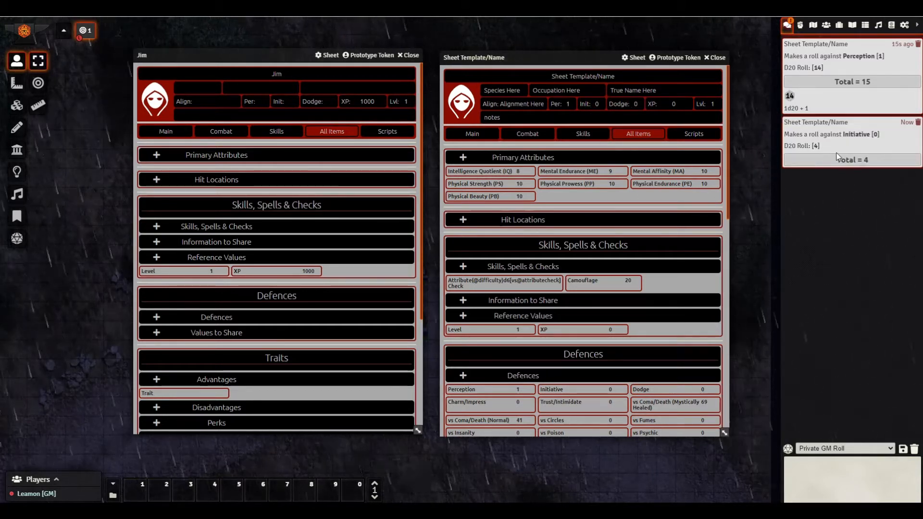
scroll(610, 304, down, 2)
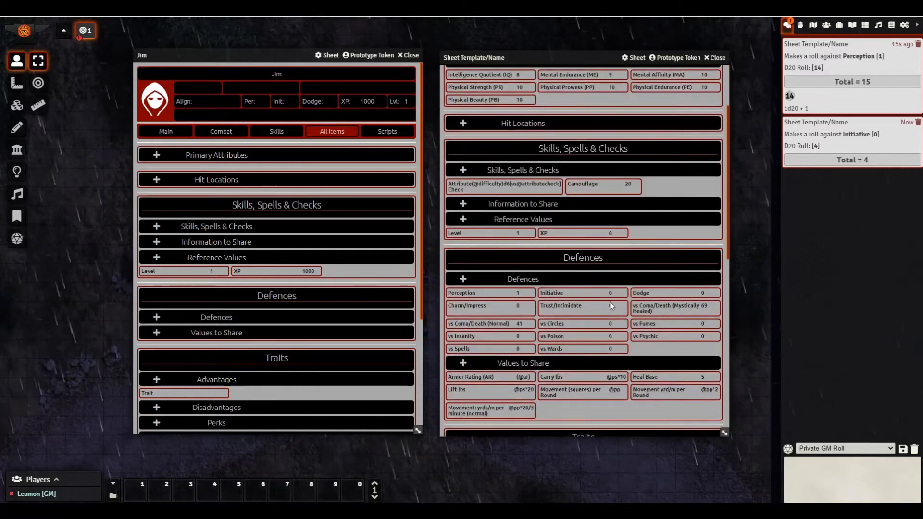
scroll(609, 302, down, 1)
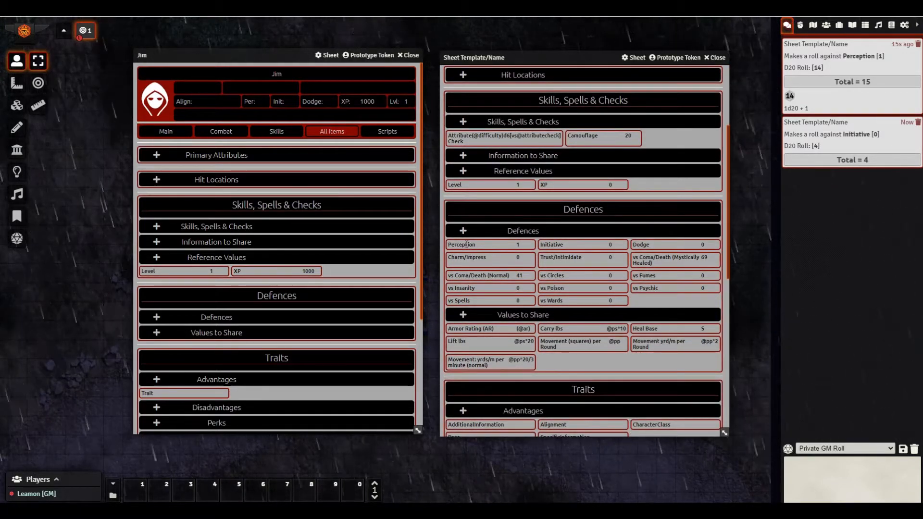
- Set the Perception defence formula to 0
click(466, 245)
click(514, 231)
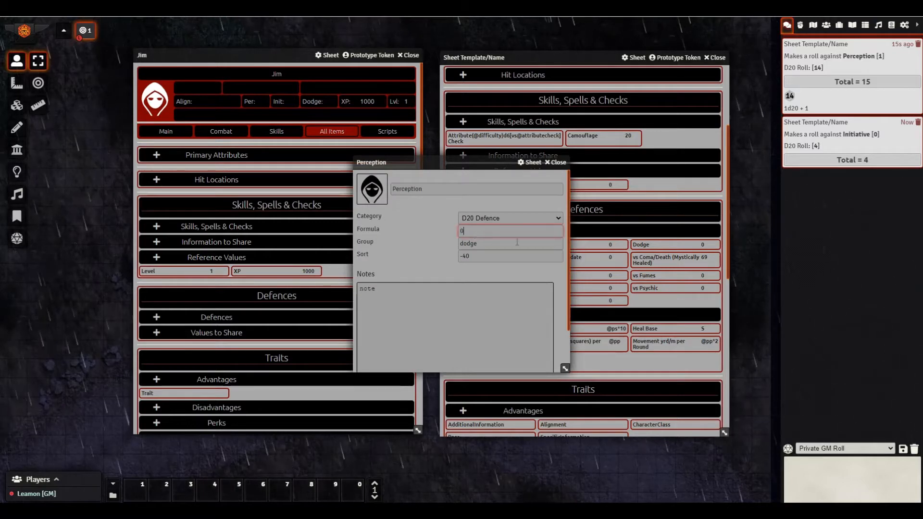
click(555, 163)
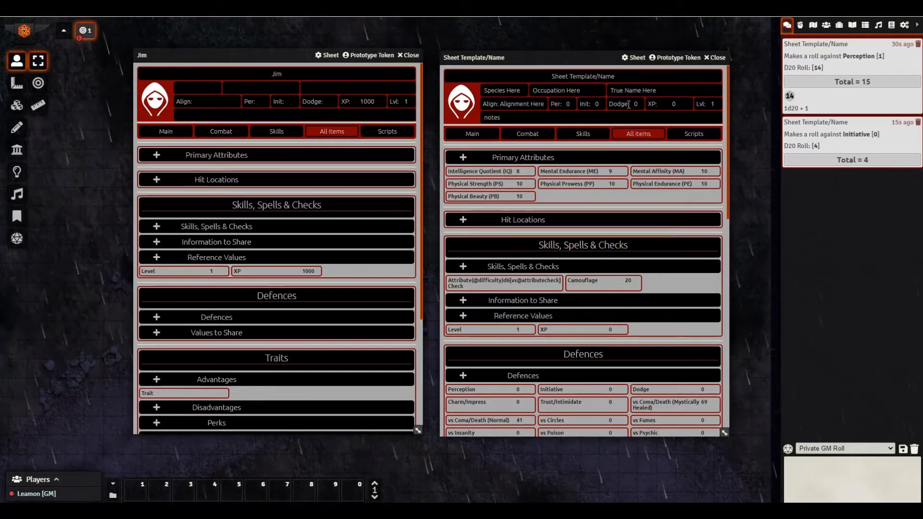
- On the Combat page, roll Initiative twice, scoring 11 and a critical 20
click(533, 134)
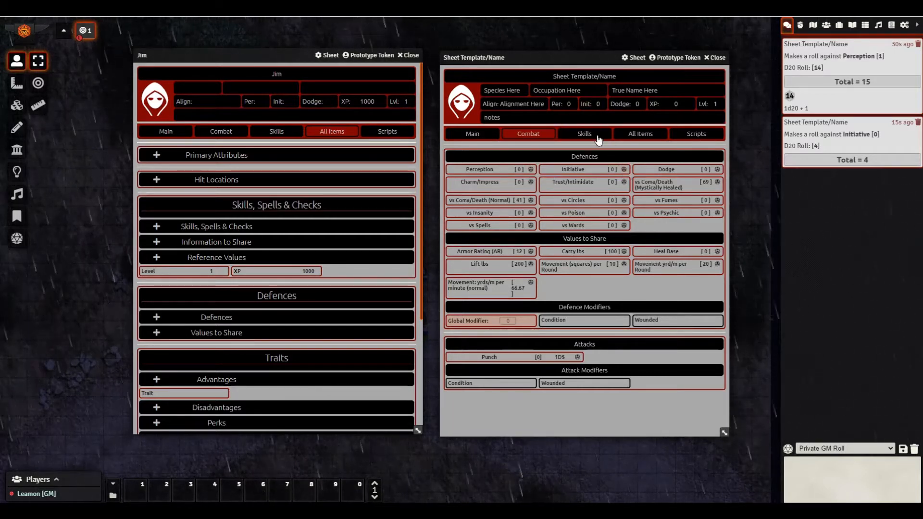
click(623, 170)
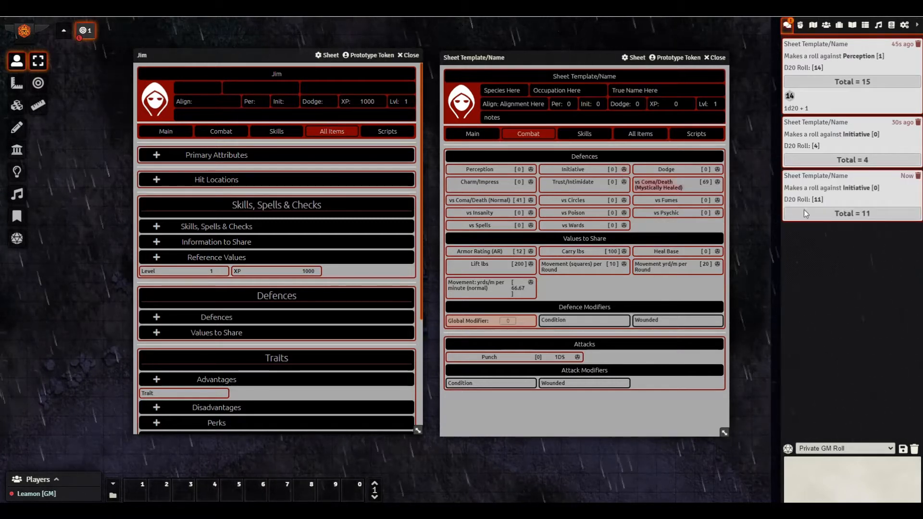
click(587, 106)
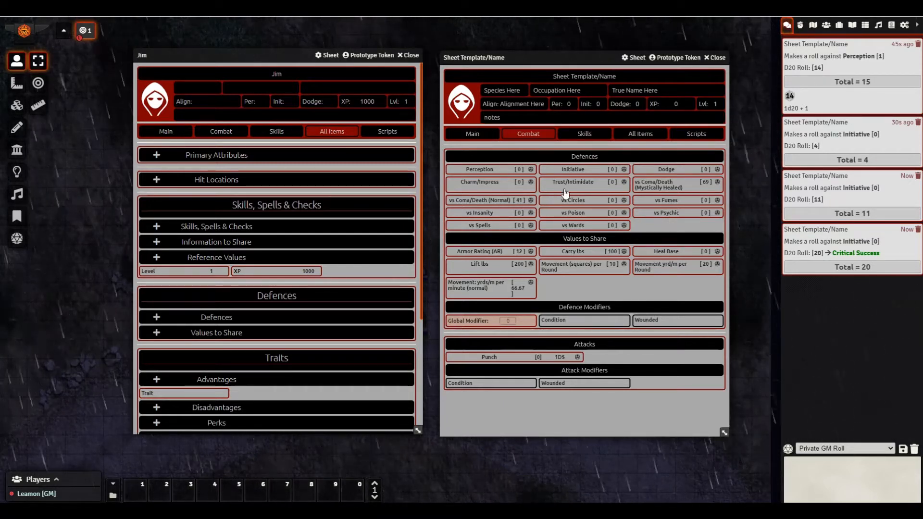
- Switch to All Items and review its sections, including Perception 0 and vs Coma/Death (Normal) 41
click(650, 134)
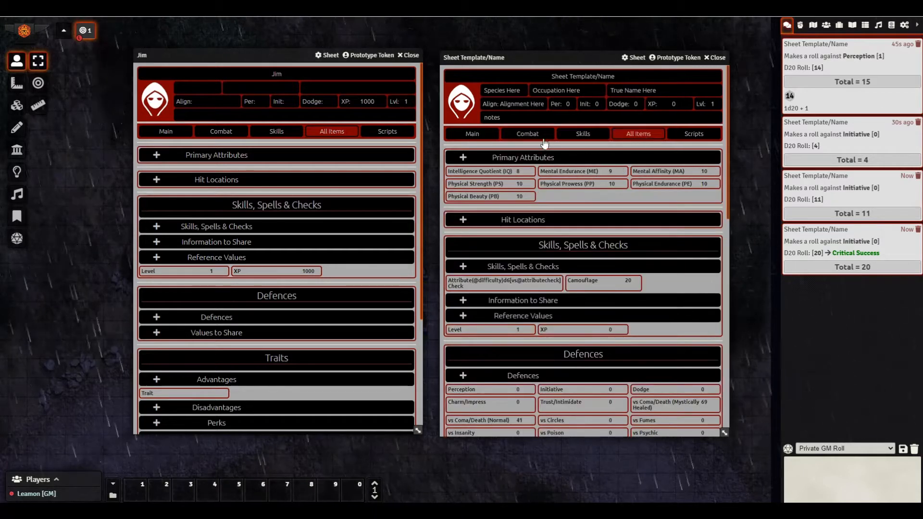
scroll(545, 180, down, 3)
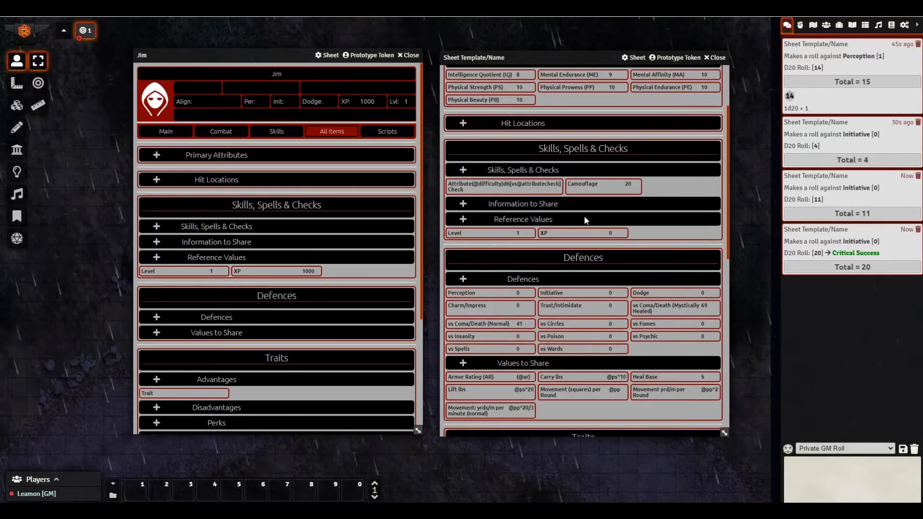
scroll(573, 208, down, 2)
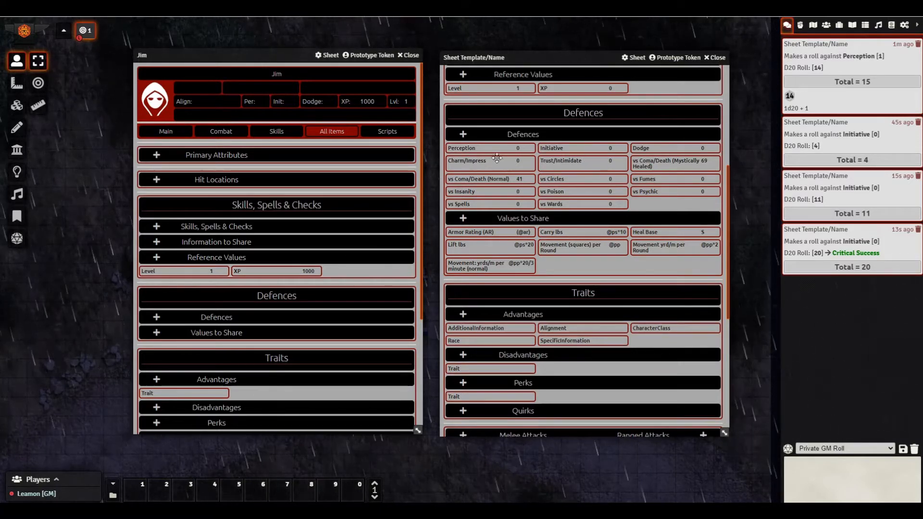
scroll(551, 180, up, 4)
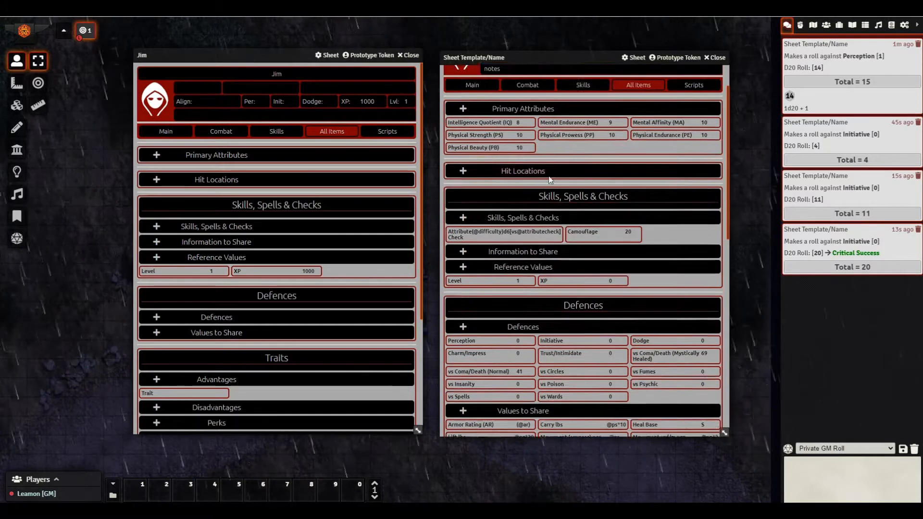
scroll(558, 168, up, 1)
scroll(587, 175, down, 1)
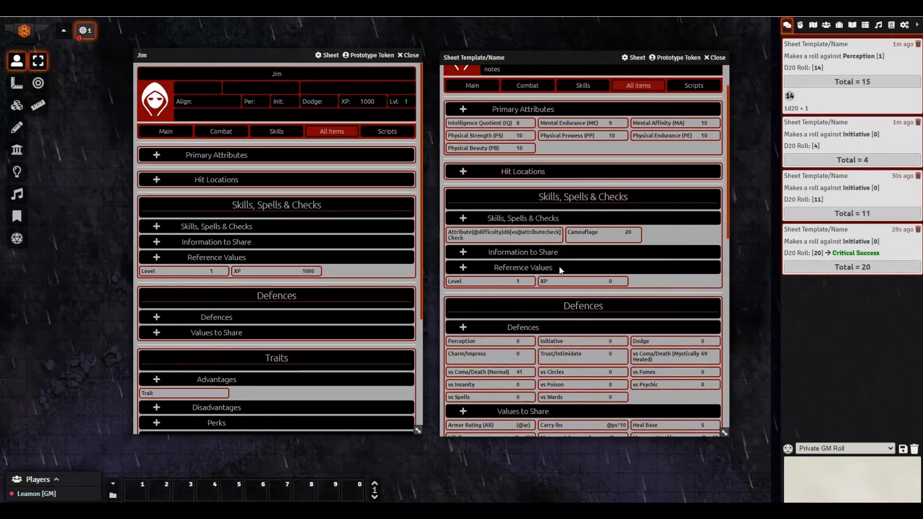
scroll(590, 237, down, 2)
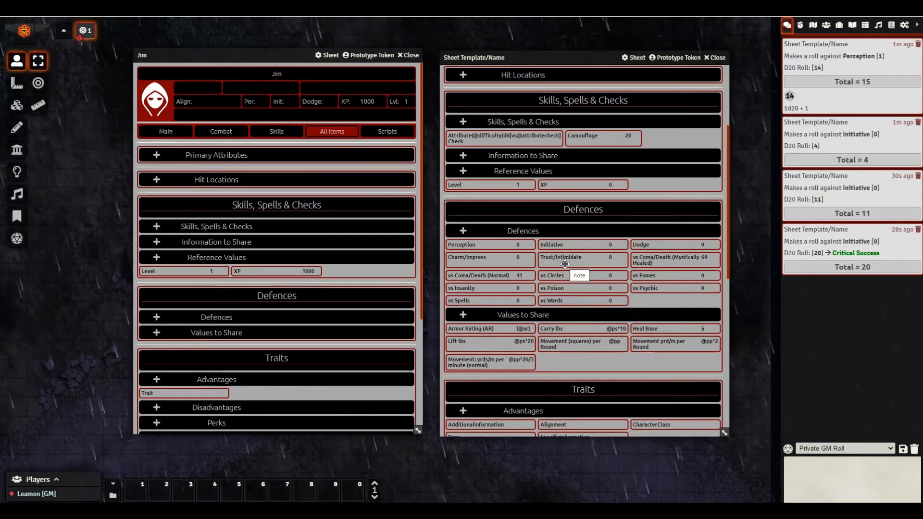
scroll(565, 264, up, 3)
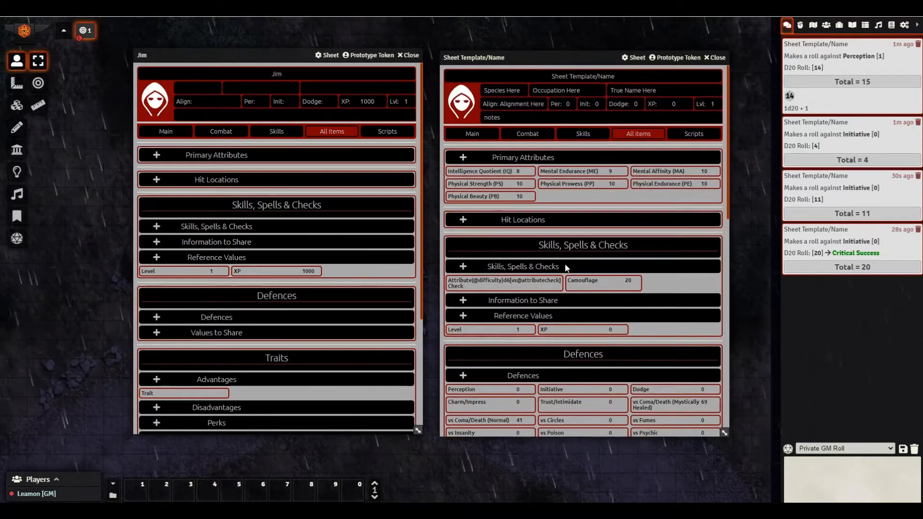
click(590, 135)
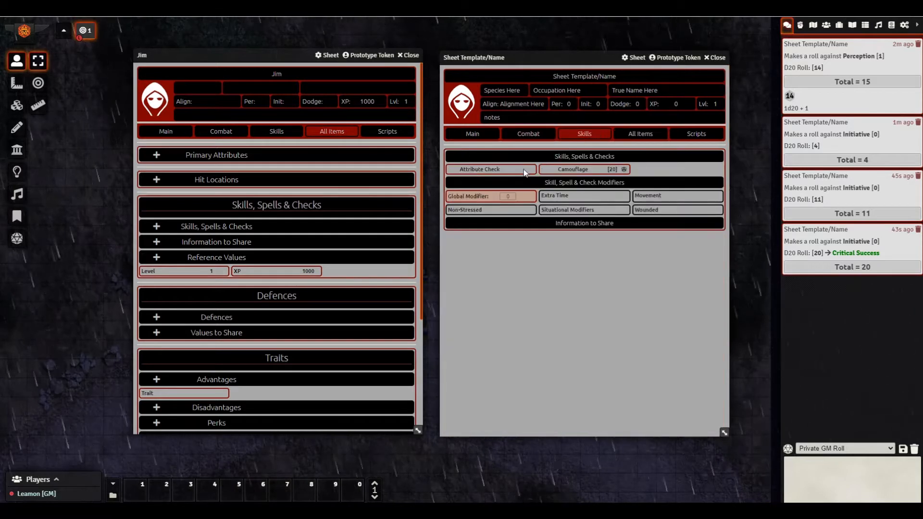
click(518, 138)
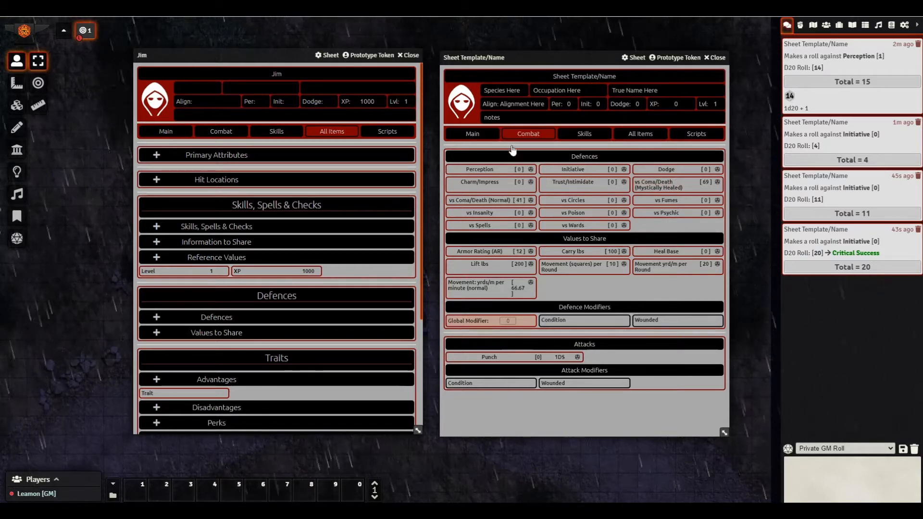
right_click(489, 186)
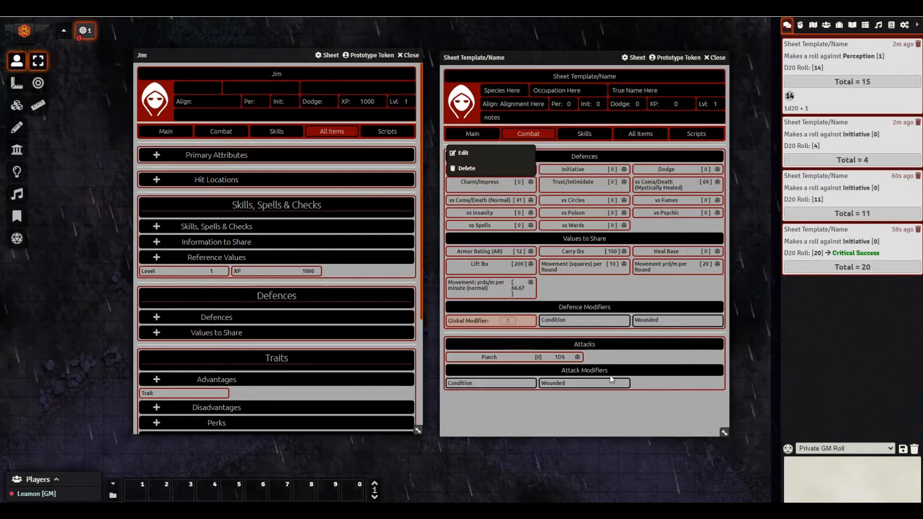
click(613, 409)
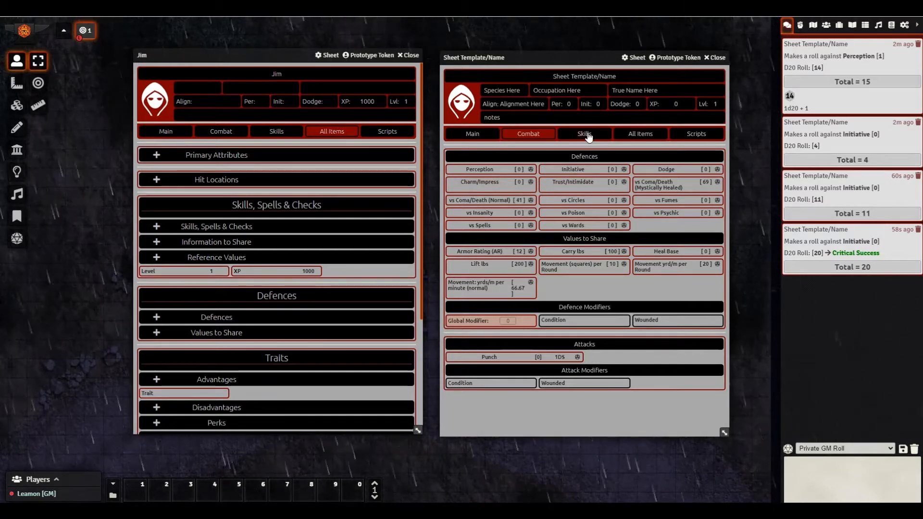
click(640, 133)
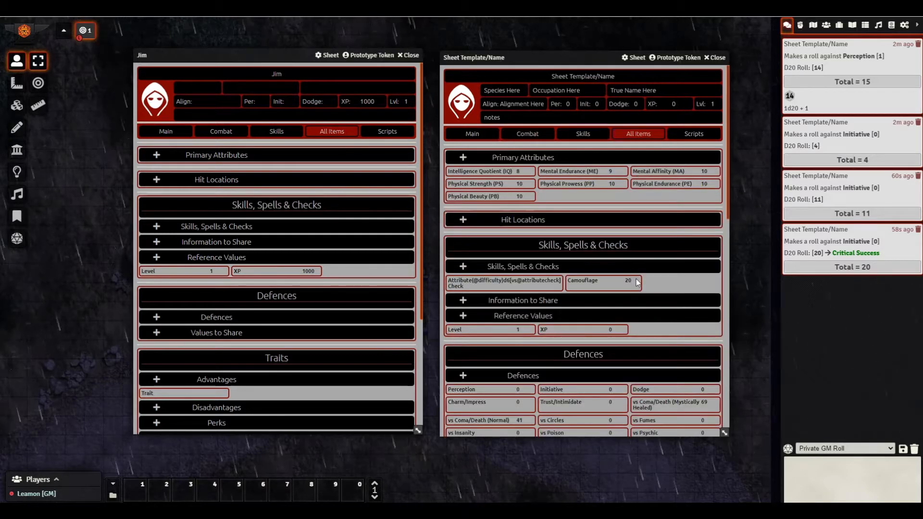
- Switch the template sheet to its Combat page showing Armor Rating 12 and a Punch attack
scroll(637, 274, down, 3)
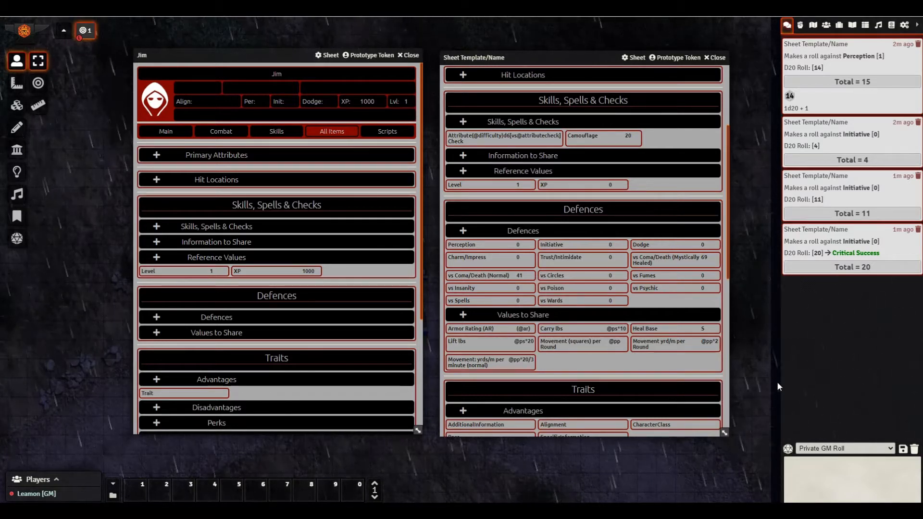
scroll(606, 183, up, 3)
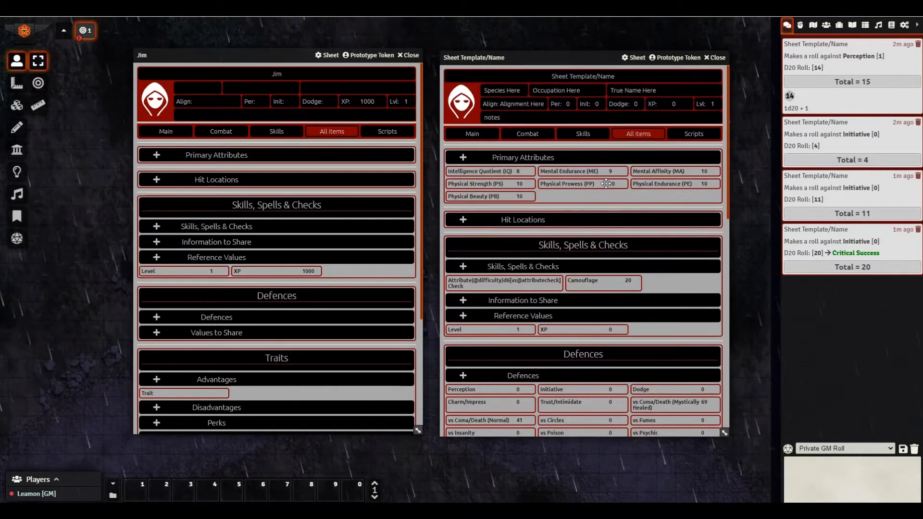
scroll(606, 183, down, 3)
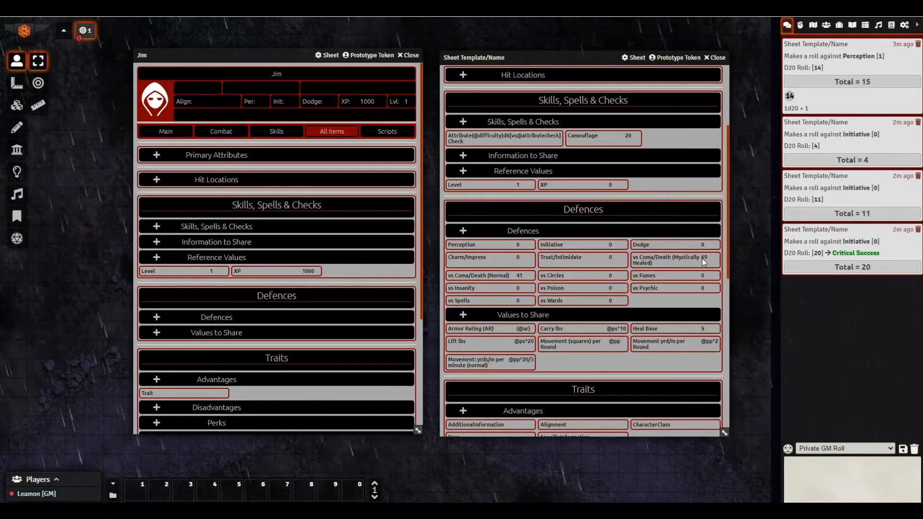
scroll(705, 263, up, 3)
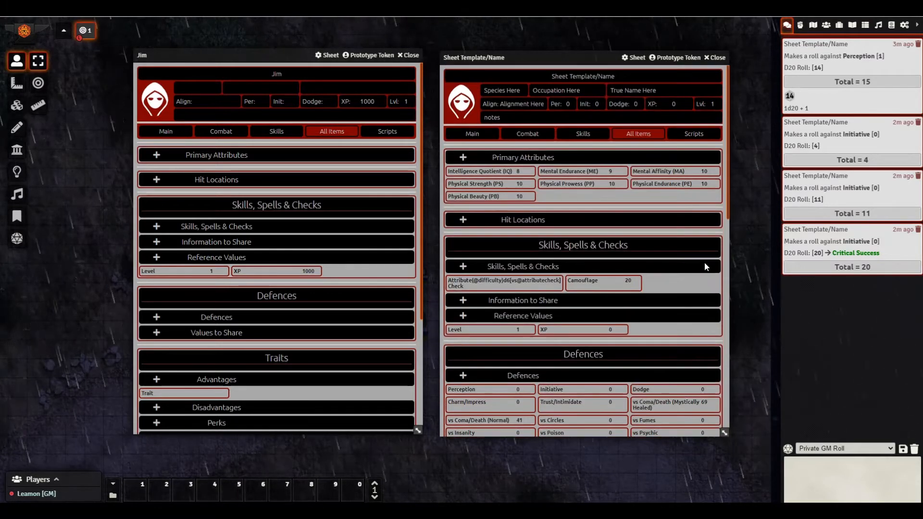
click(536, 135)
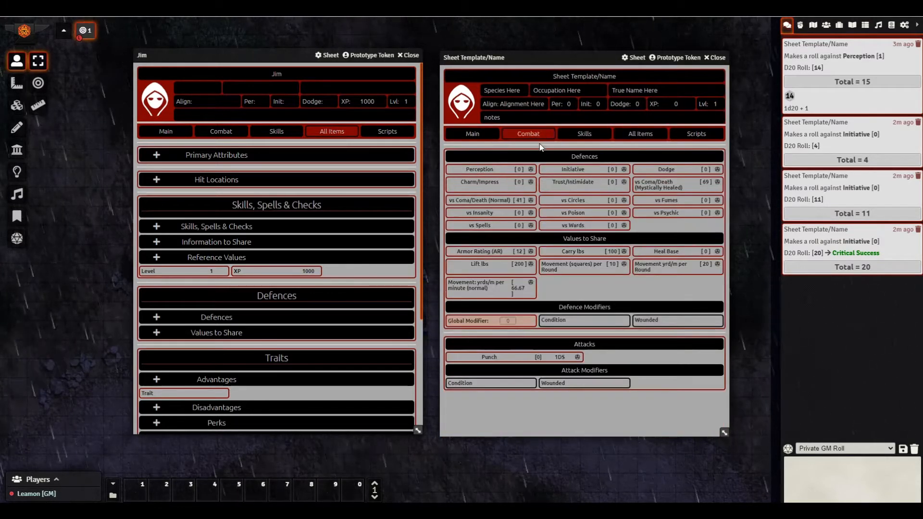
- Roll both vs Coma/Death defences to chat, then open the vs Psychic defence item
click(717, 182)
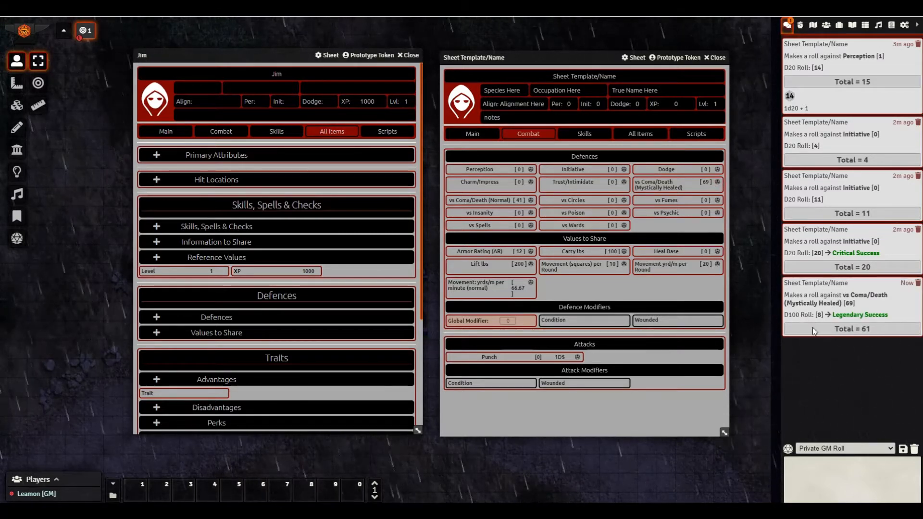
click(510, 202)
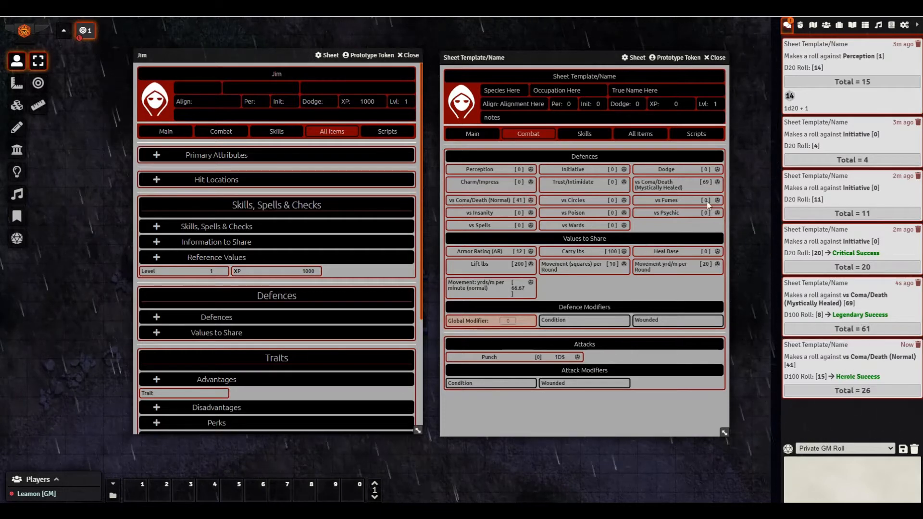
click(640, 133)
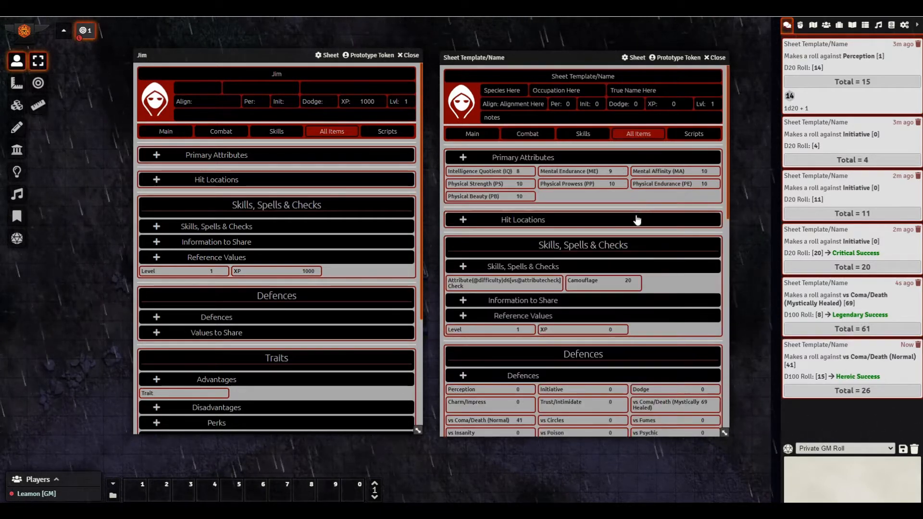
scroll(637, 220, down, 2)
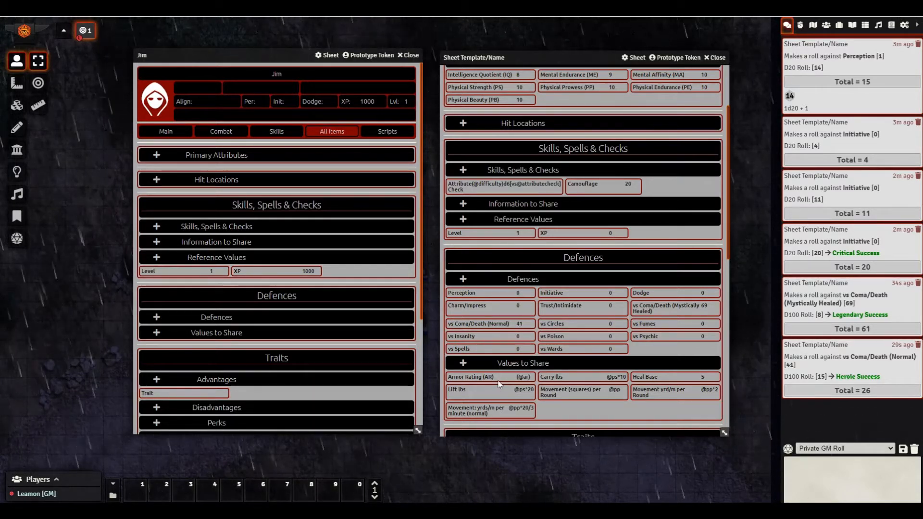
click(651, 336)
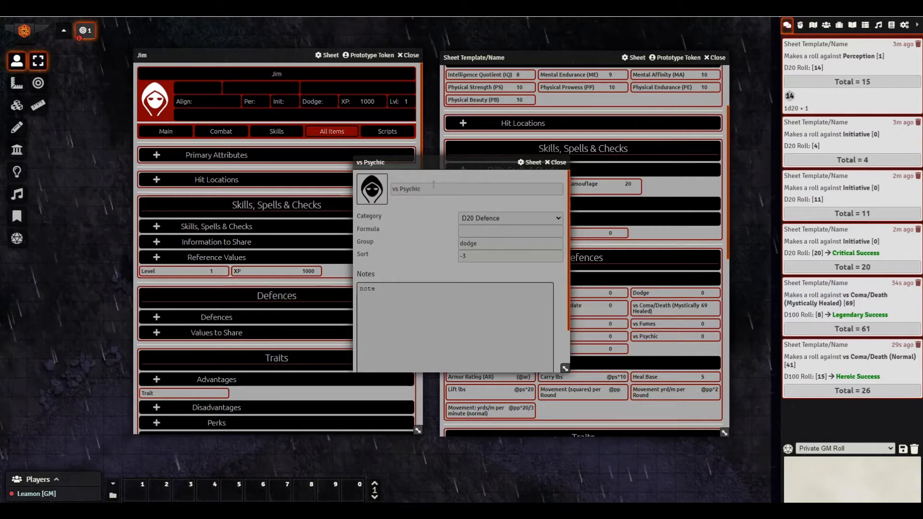
- Keep vs Psychic as a D20 Defence, close it, and show the sheet's Main page
click(476, 217)
click(468, 230)
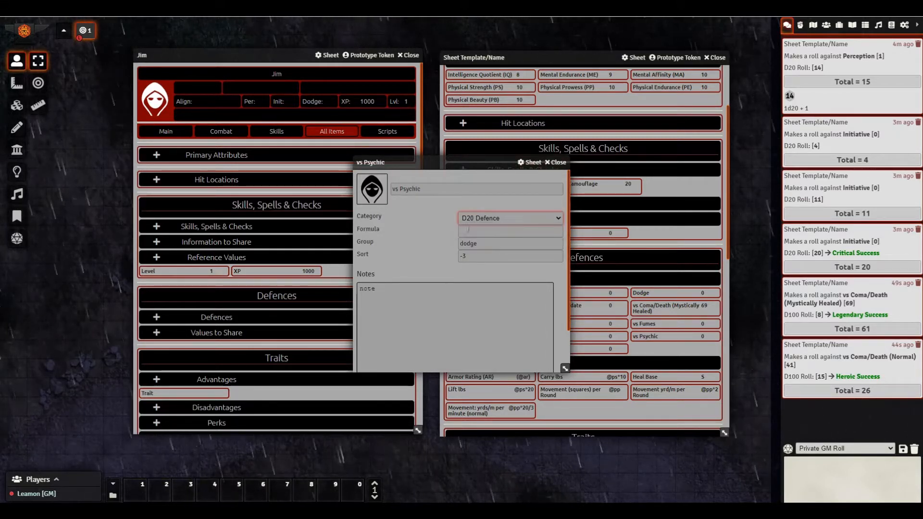
click(552, 168)
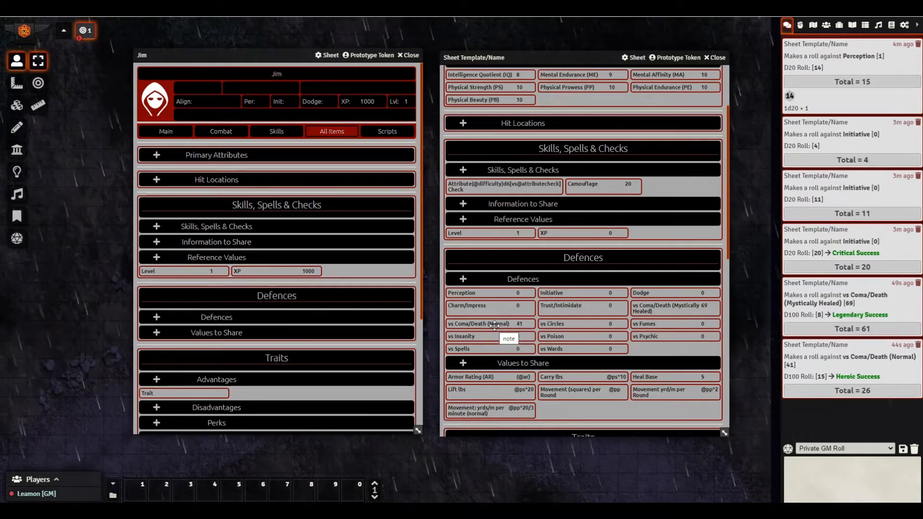
scroll(495, 326, down, 2)
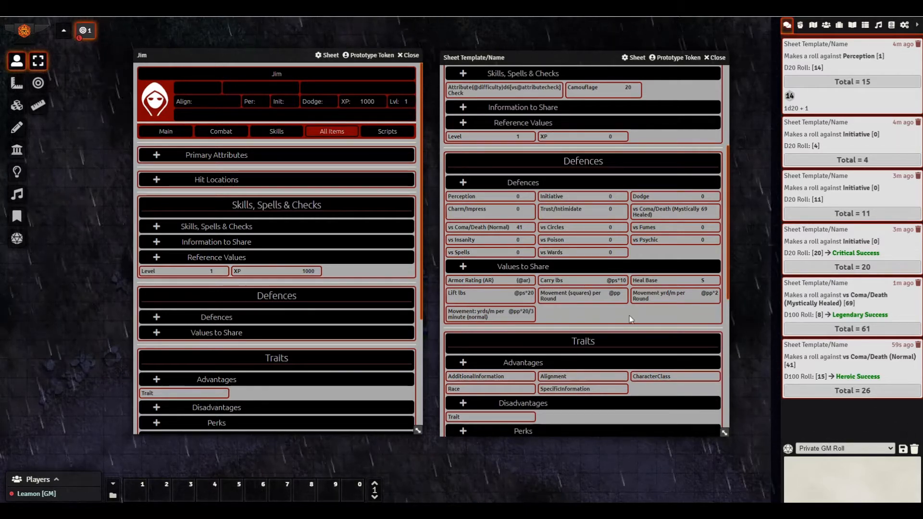
scroll(645, 275, up, 4)
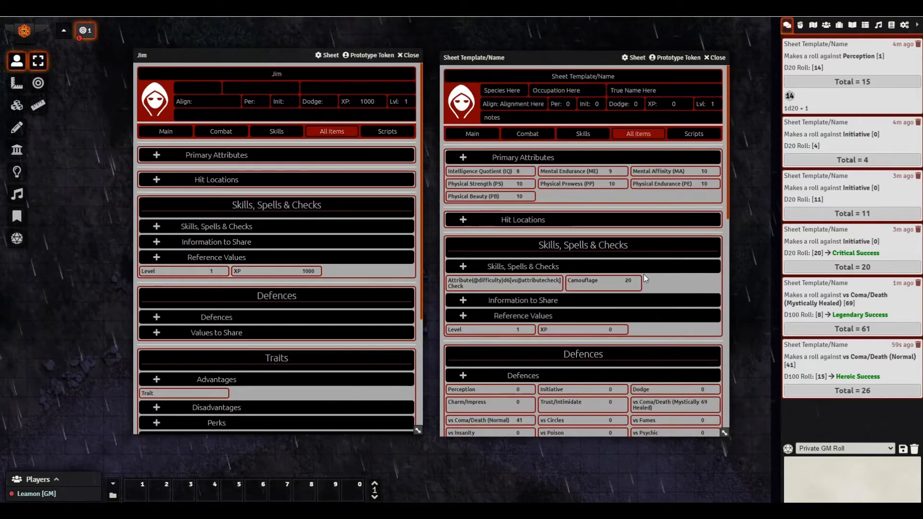
click(481, 137)
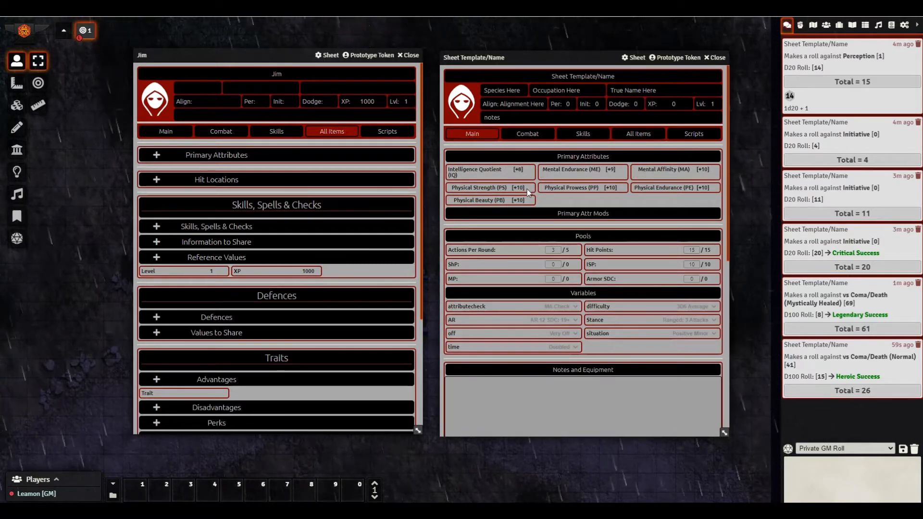
- Post the Armor Rating (AR) of 12 to chat from the Combat page, then return to Main
click(525, 134)
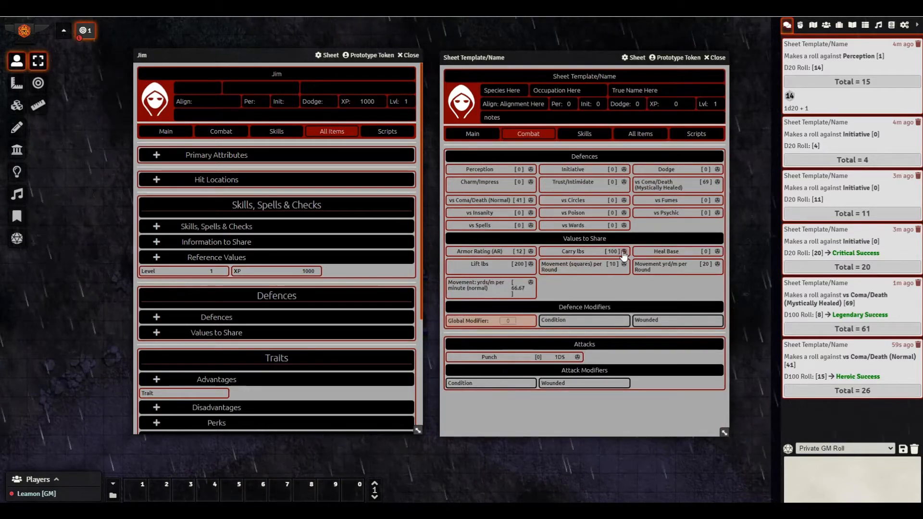
click(531, 251)
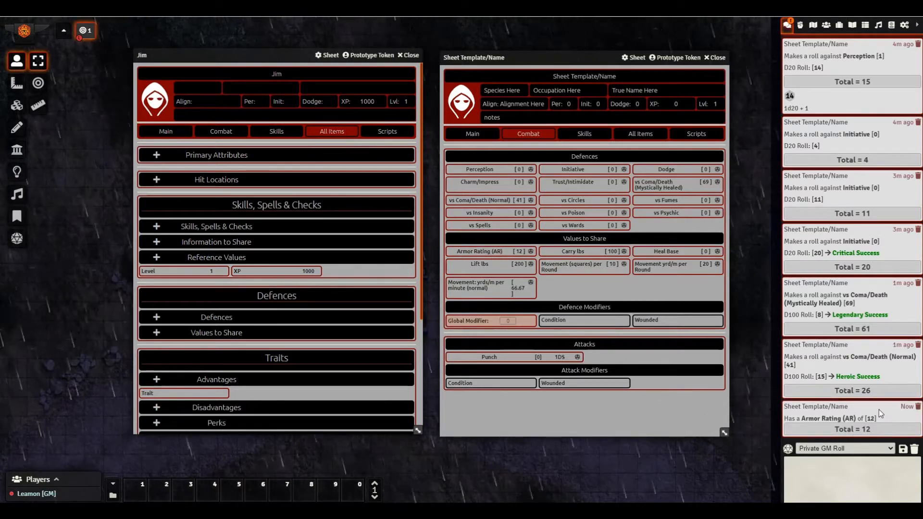
click(866, 423)
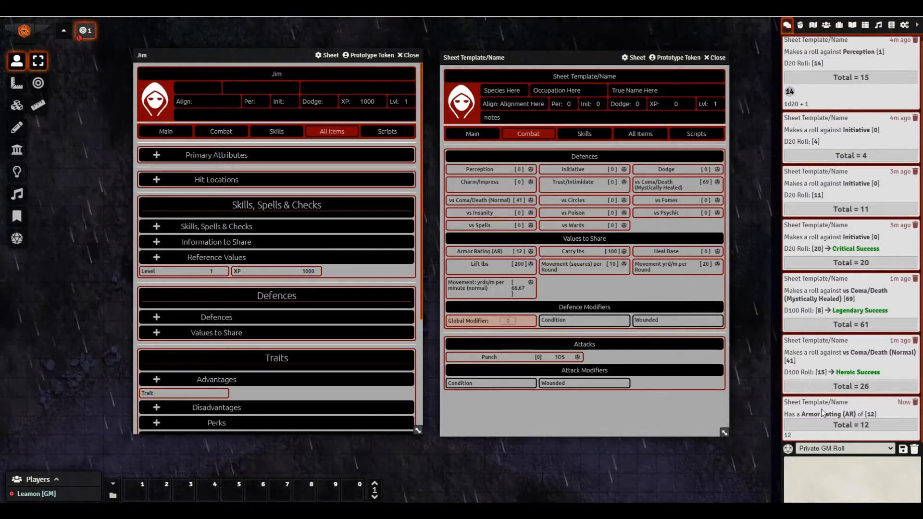
click(471, 135)
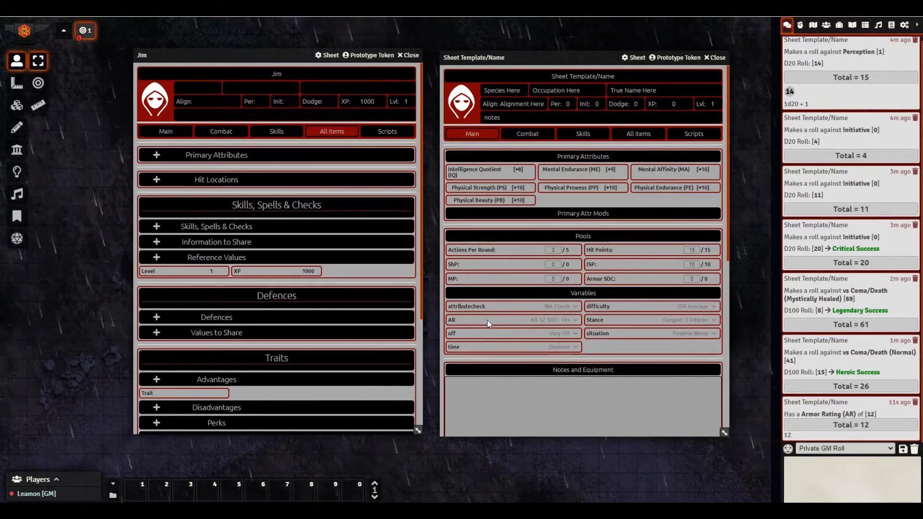
- Pick AR 10, then correct the AR variable's middle label to 'AR 10 SDC: 12-18'
click(554, 320)
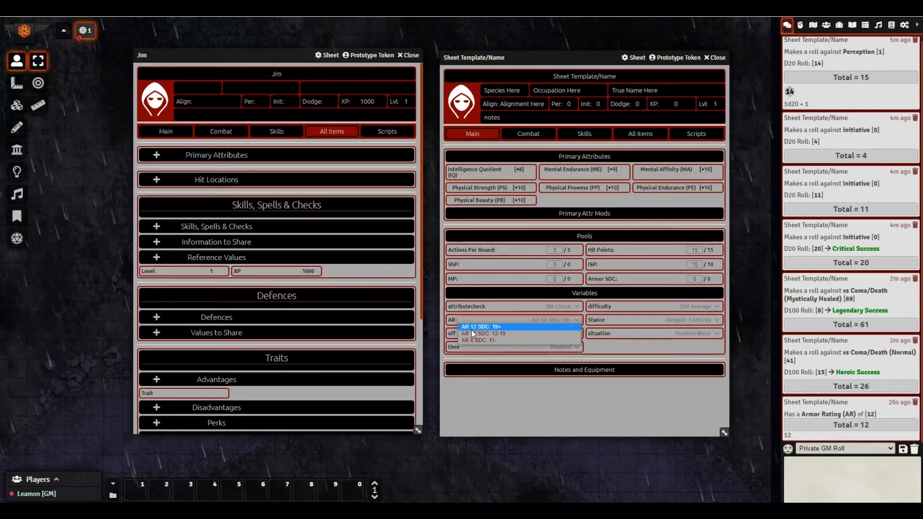
click(496, 334)
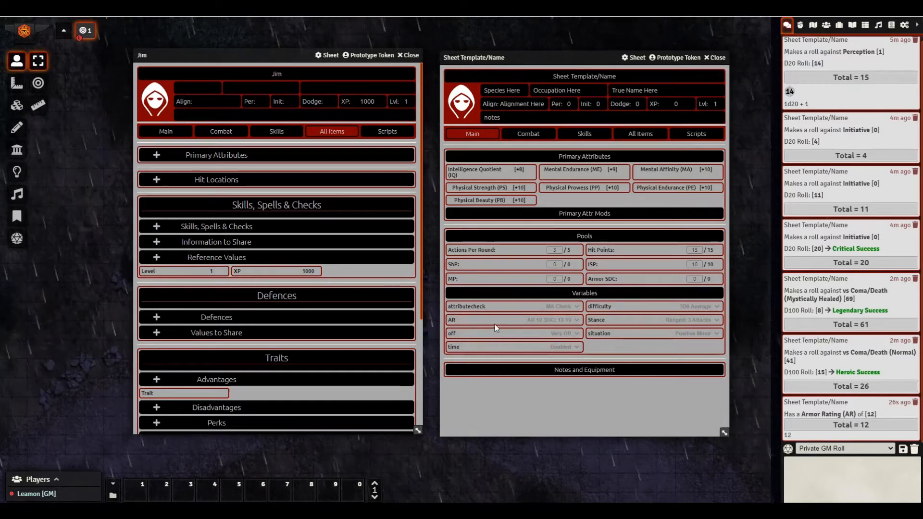
right_click(473, 319)
click(463, 291)
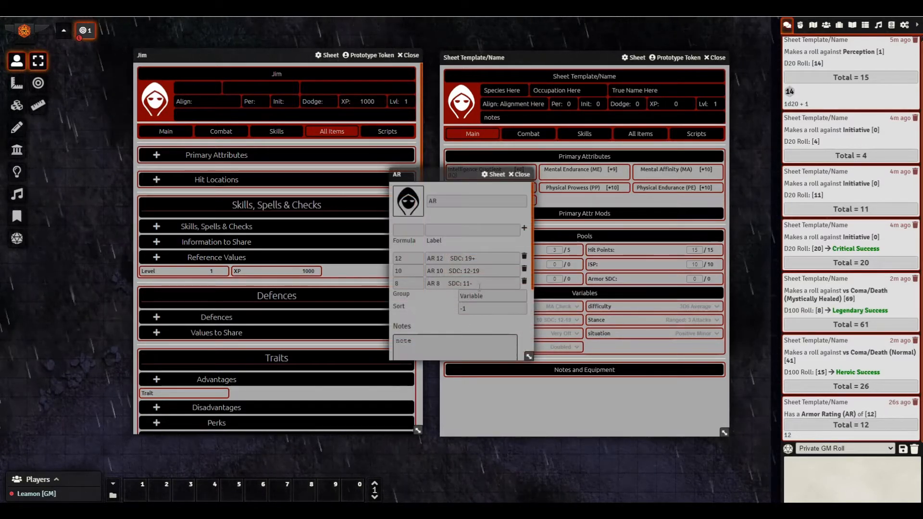
click(492, 270)
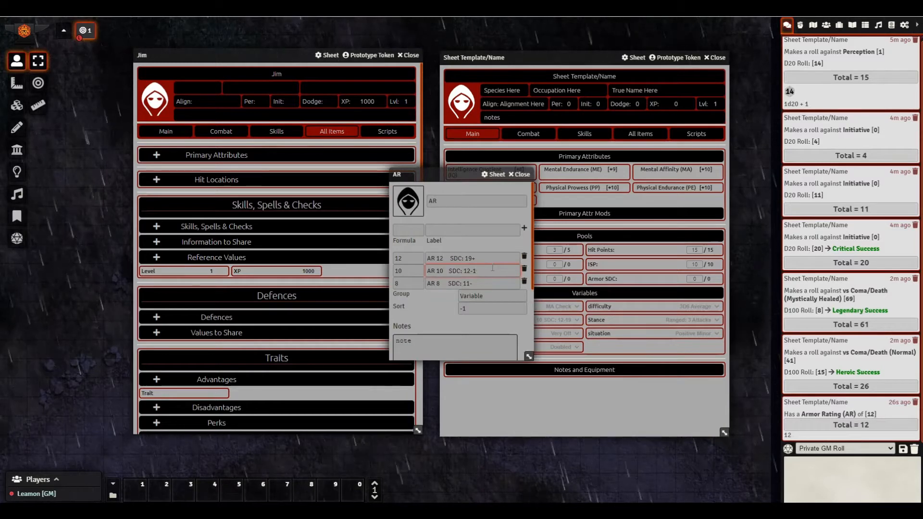
click(493, 241)
click(519, 175)
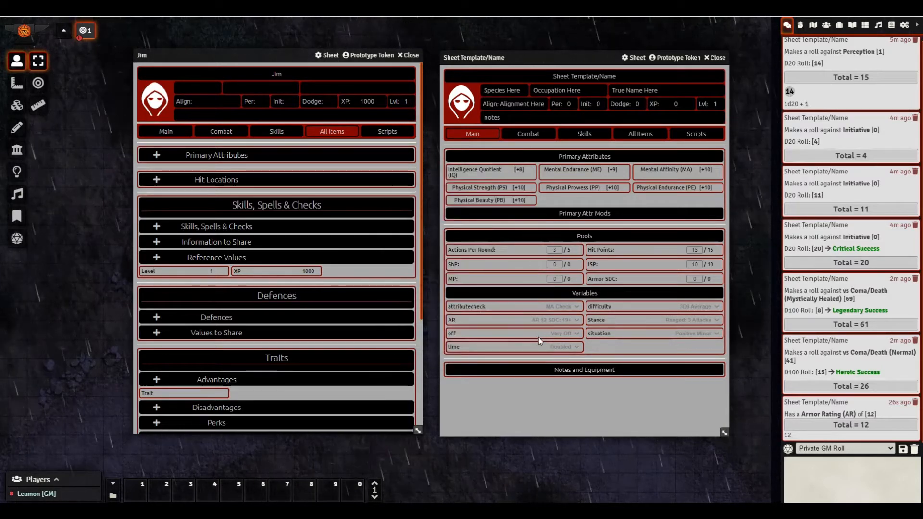
- Check the updated AR choices, then reopen the AR variable item and move its editor aside
click(553, 321)
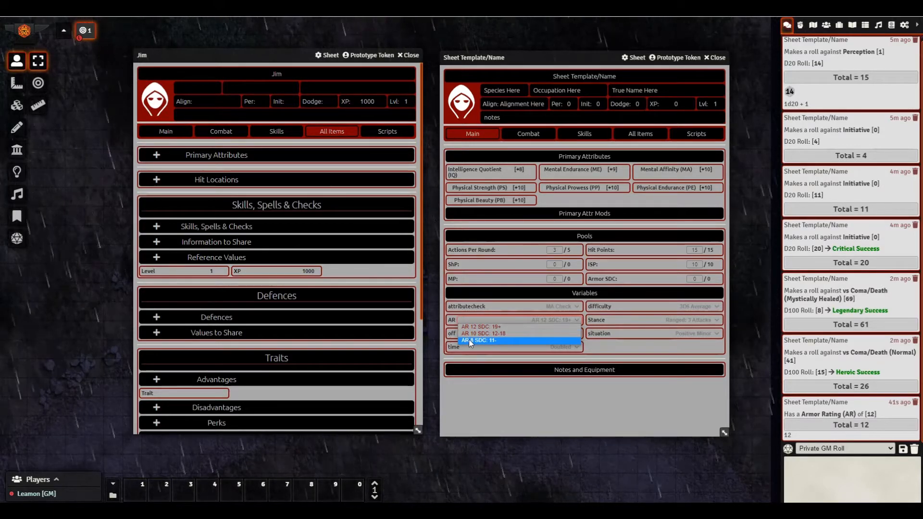
click(603, 345)
right_click(496, 292)
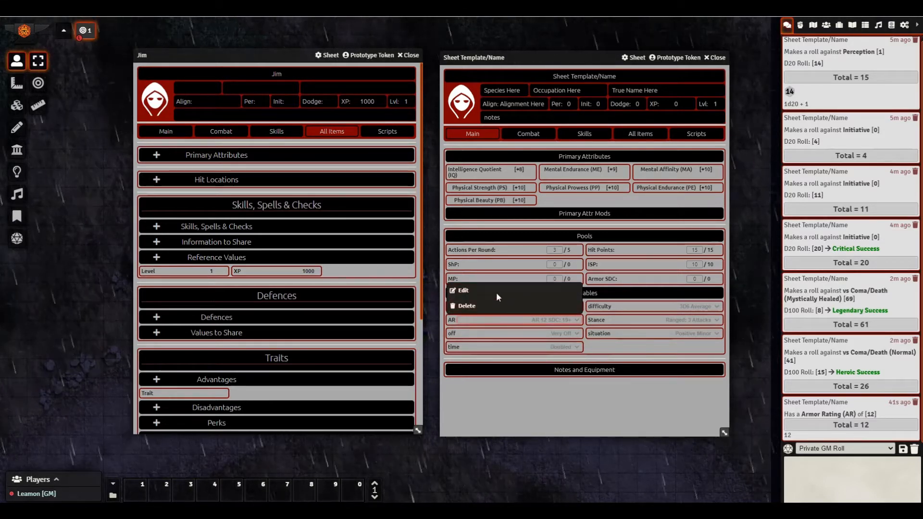
click(497, 295)
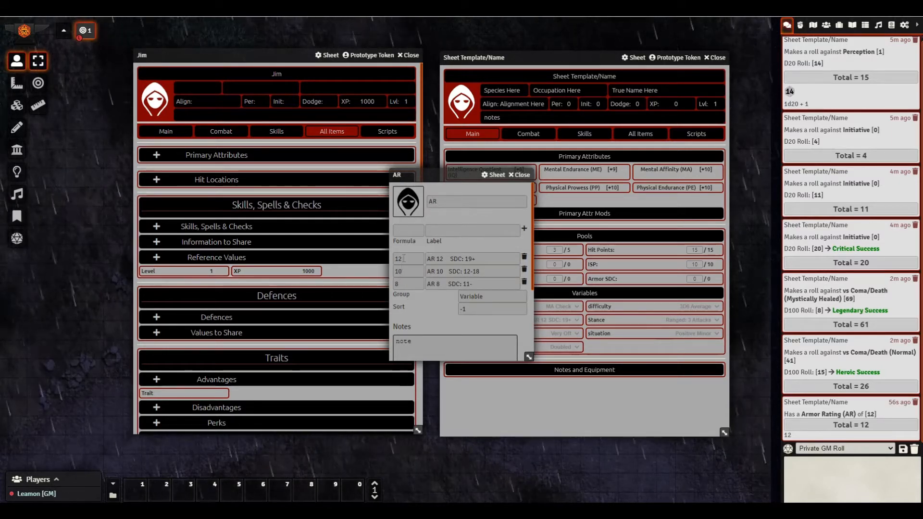
drag(433, 174, 306, 174)
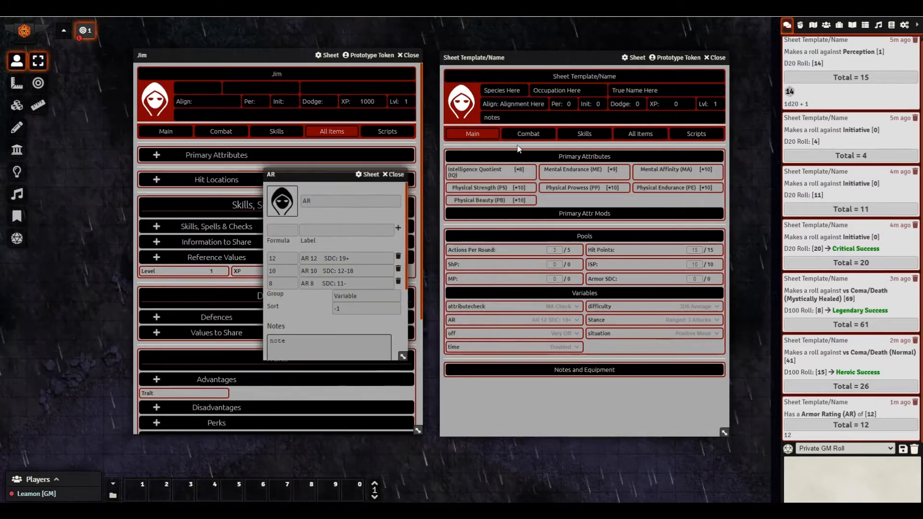
click(529, 134)
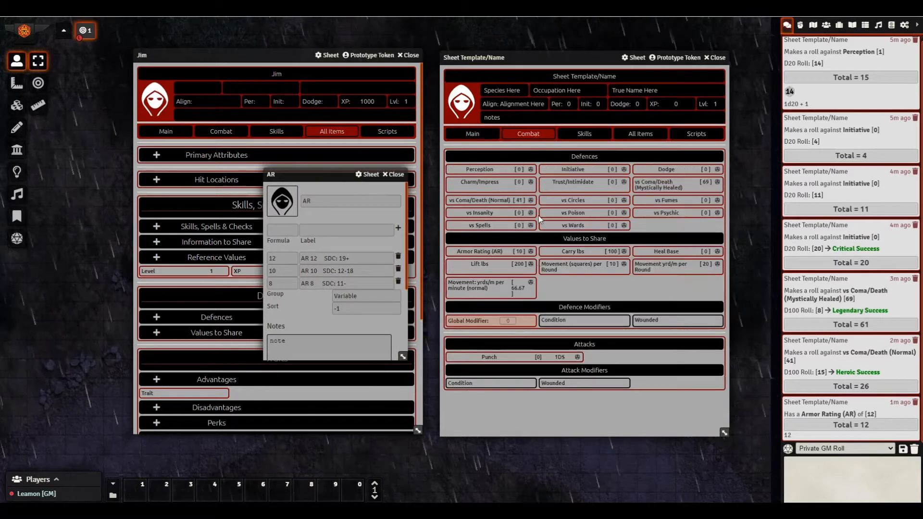
right_click(481, 253)
click(471, 222)
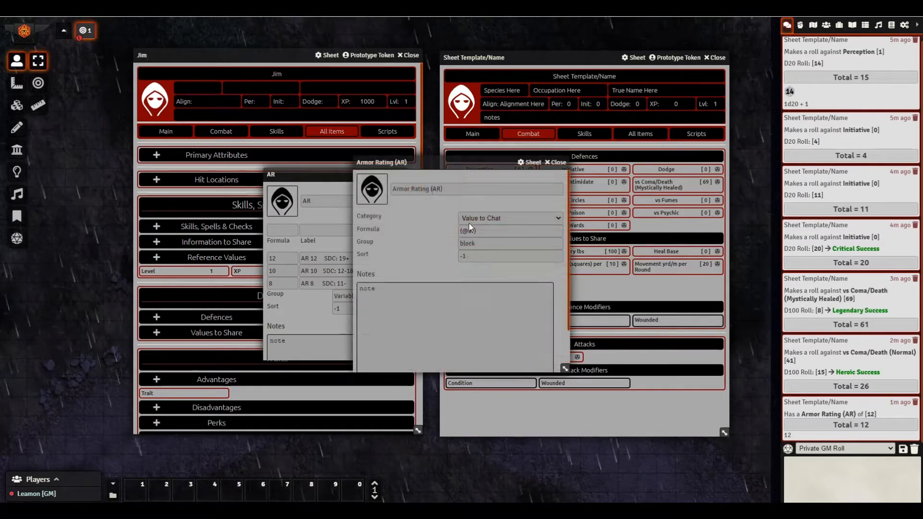
drag(433, 163, 524, 163)
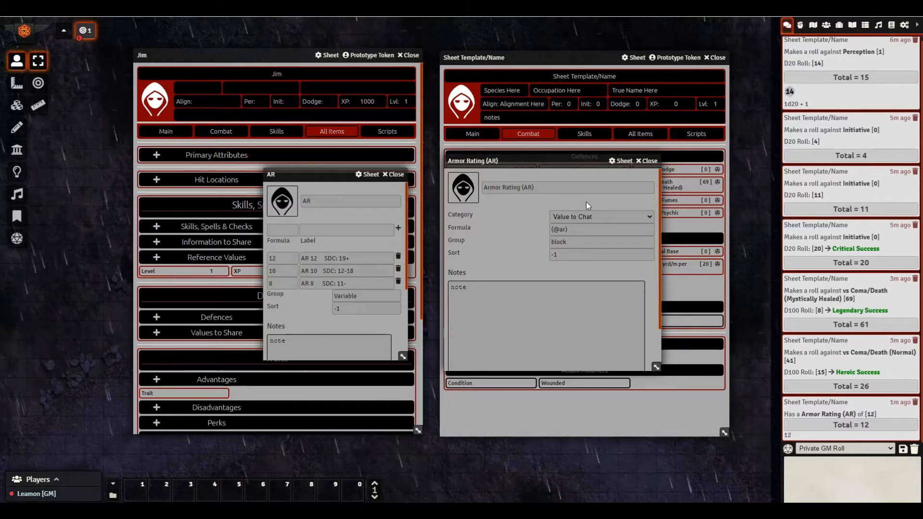
click(650, 162)
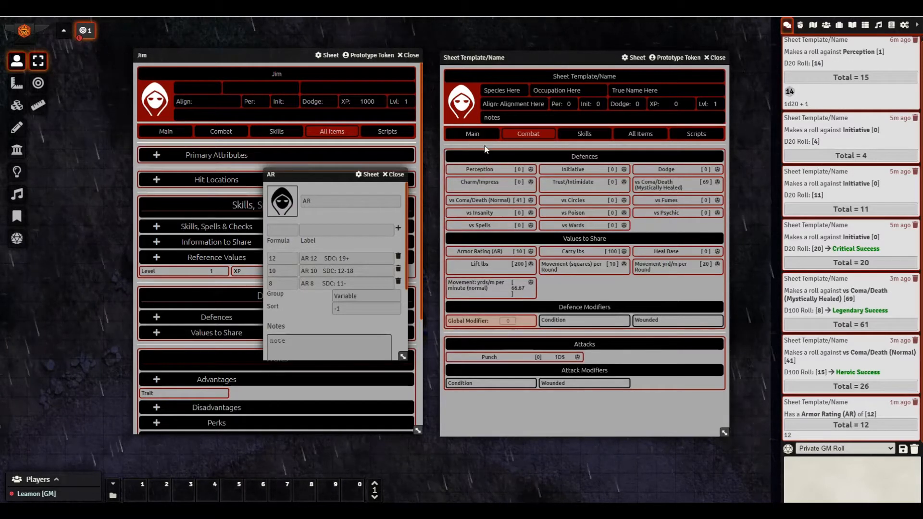
click(472, 133)
- Set AR to 'AR 10 SDC: 12-18' and post the Armor Rating (AR) result of 10 to chat
click(544, 321)
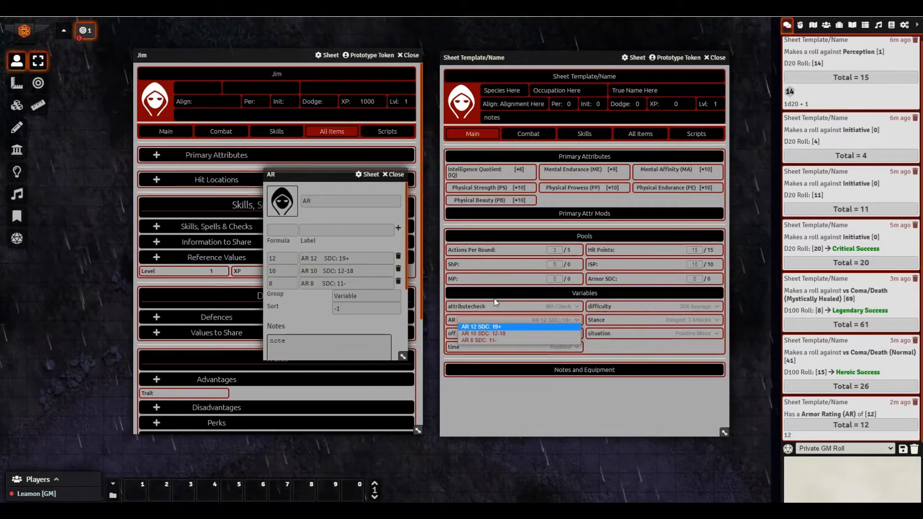
click(493, 337)
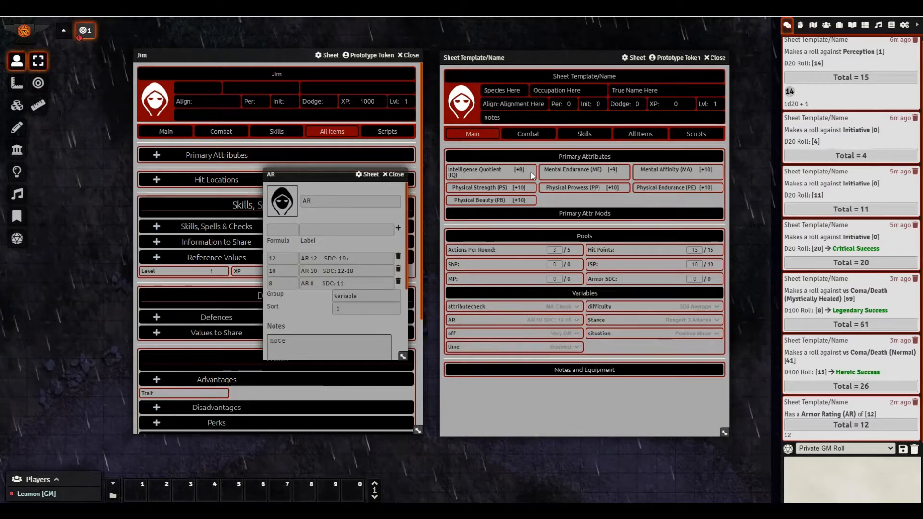
click(531, 137)
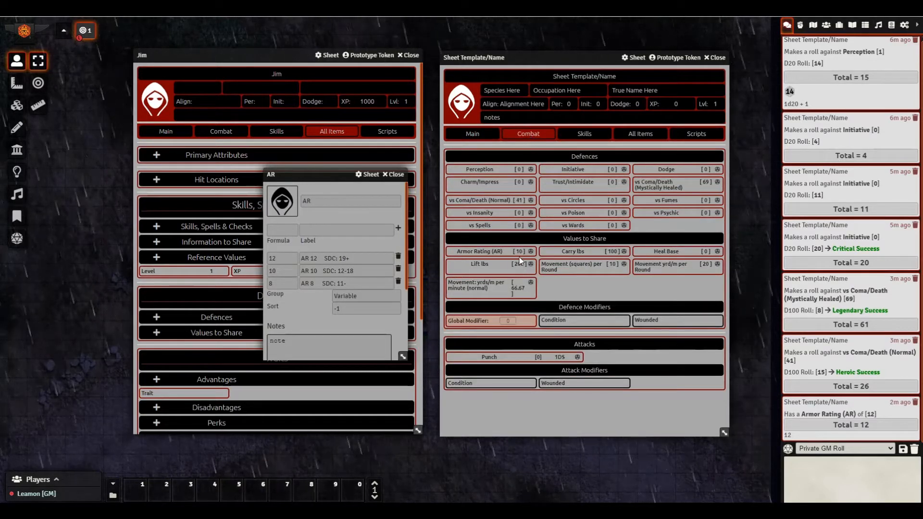
click(531, 252)
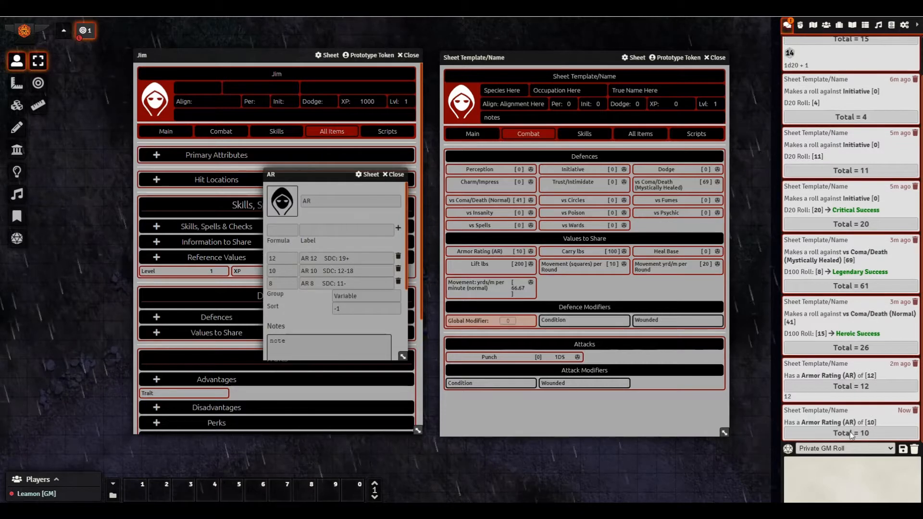
click(482, 137)
- Reset AR to 'AR 12 SDC: 19+', dismiss the desktop notification, and close the AR item window
click(545, 322)
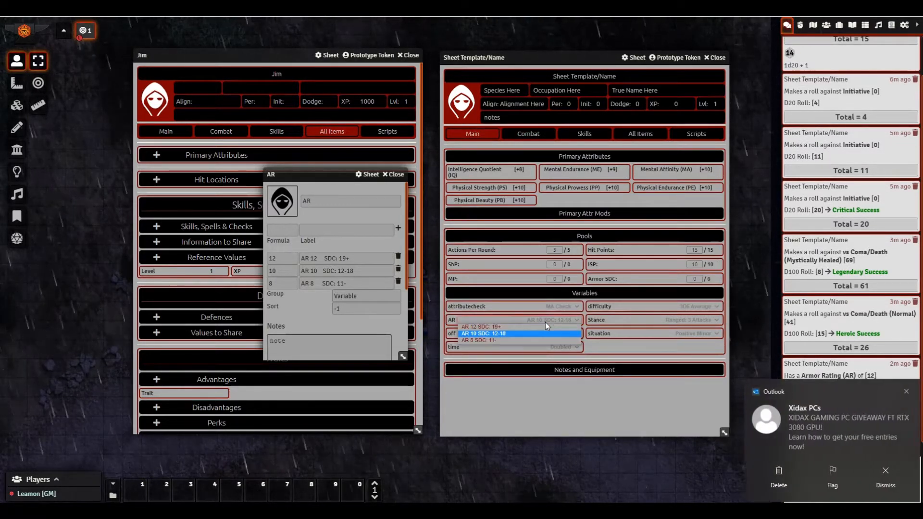
click(485, 328)
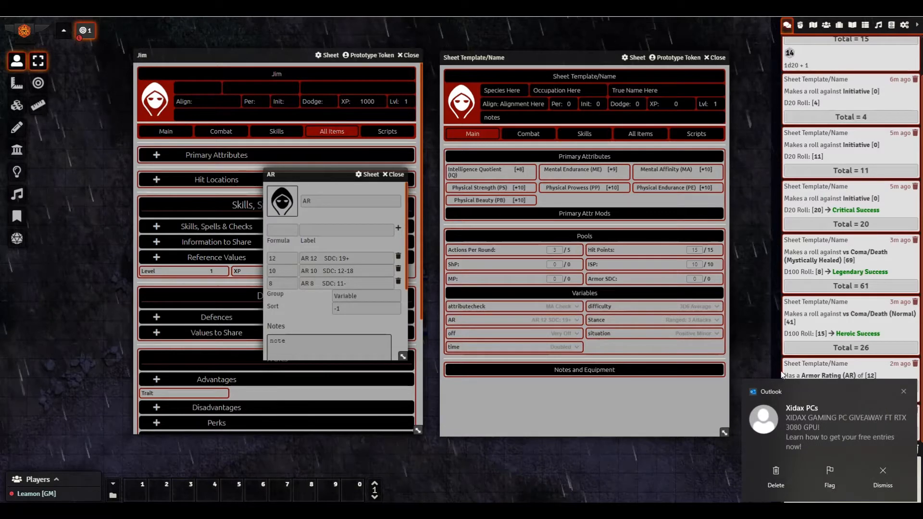
click(902, 389)
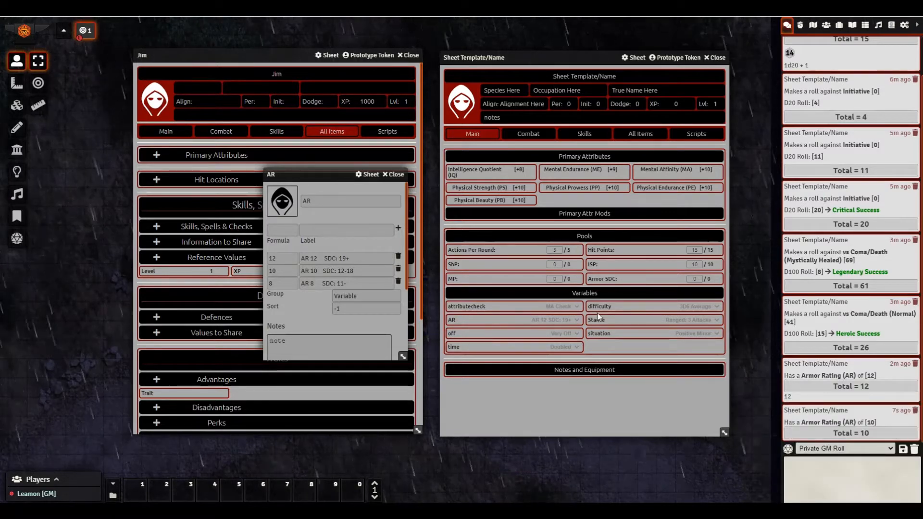
click(394, 176)
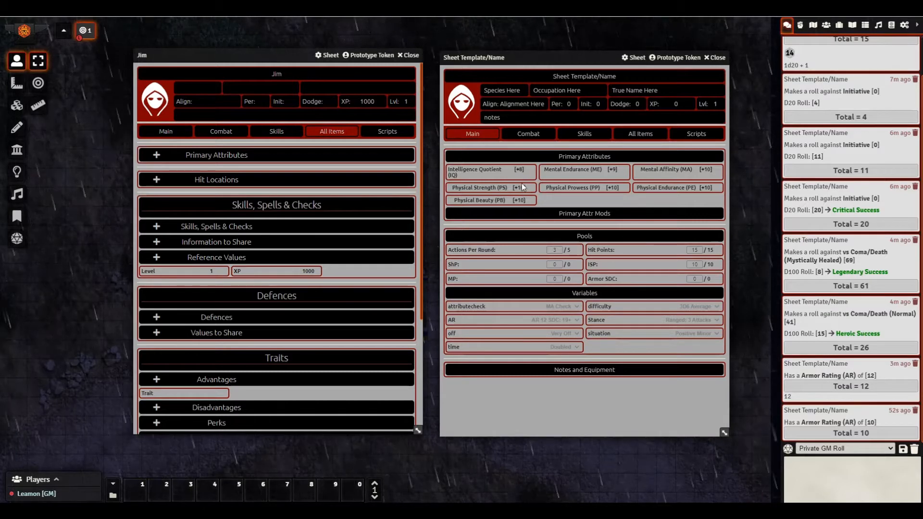
- Choose 2D6 Simple for difficulty, keeping MA Check for attributecheck, and switch to the Combat page
click(690, 307)
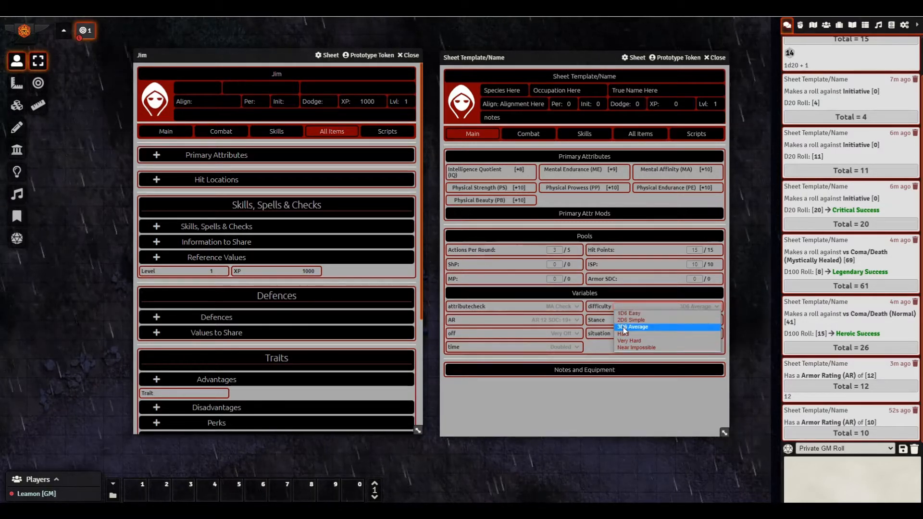
click(539, 308)
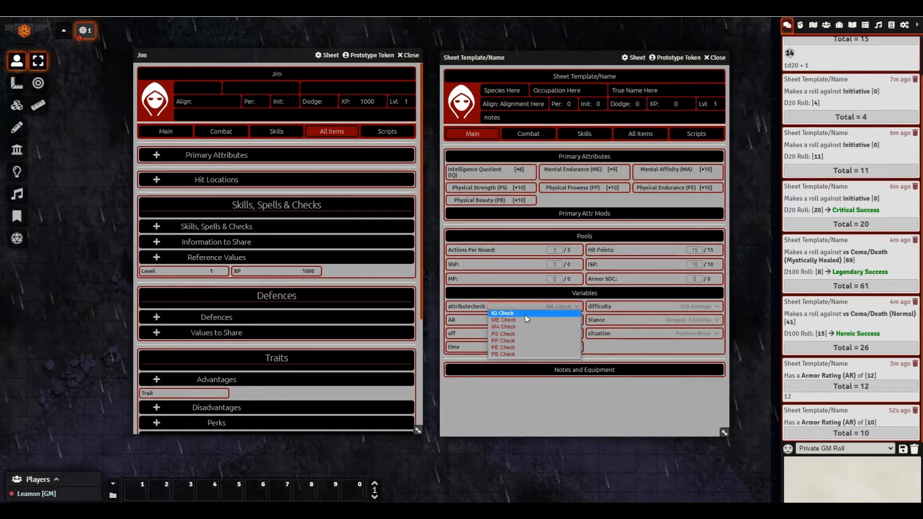
click(534, 326)
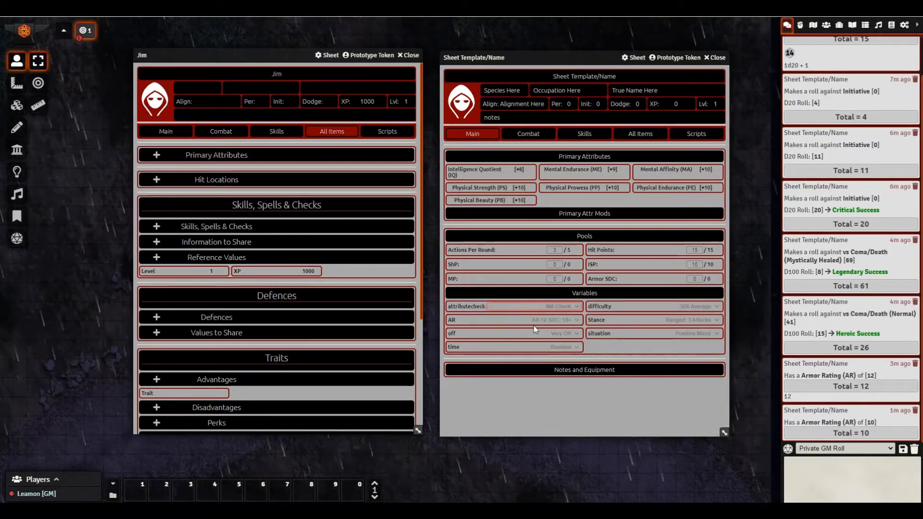
click(616, 309)
click(631, 321)
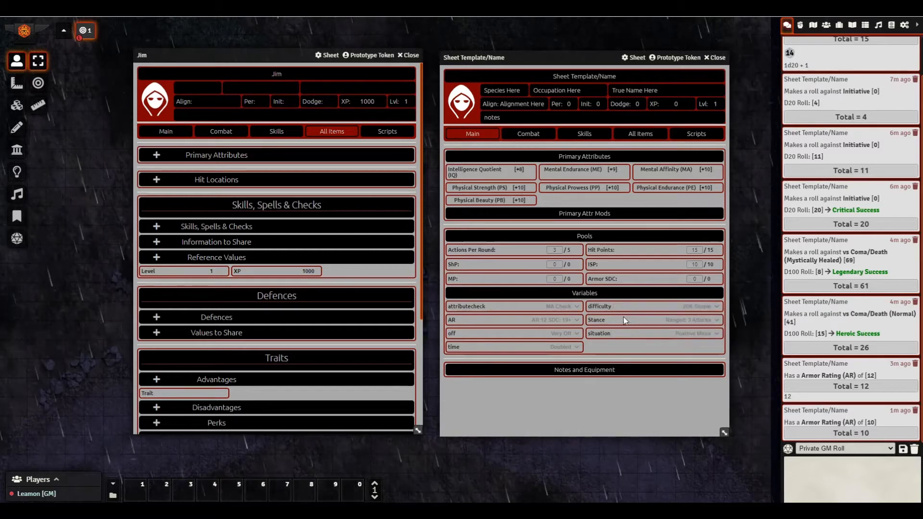
click(534, 134)
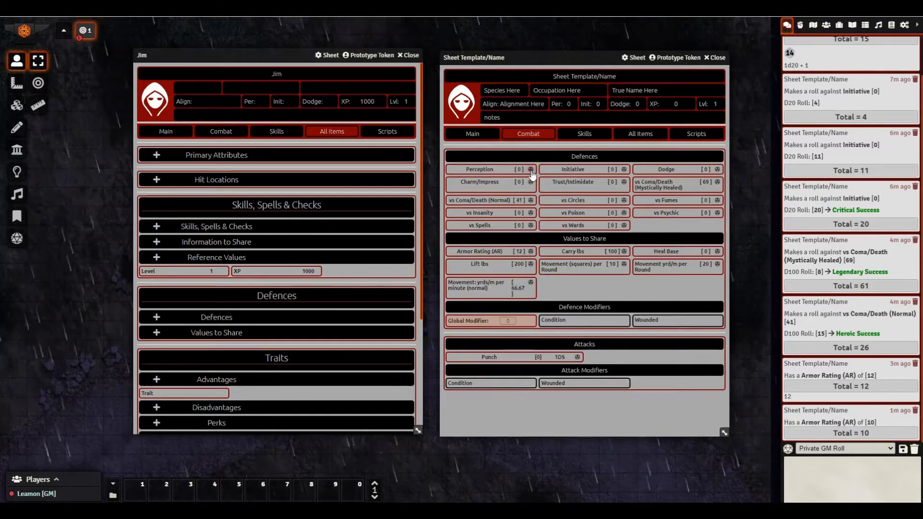
- Roll the Attribute Check from the Skills page and expand its (2)d6 vs 10 result totalling 3
click(578, 136)
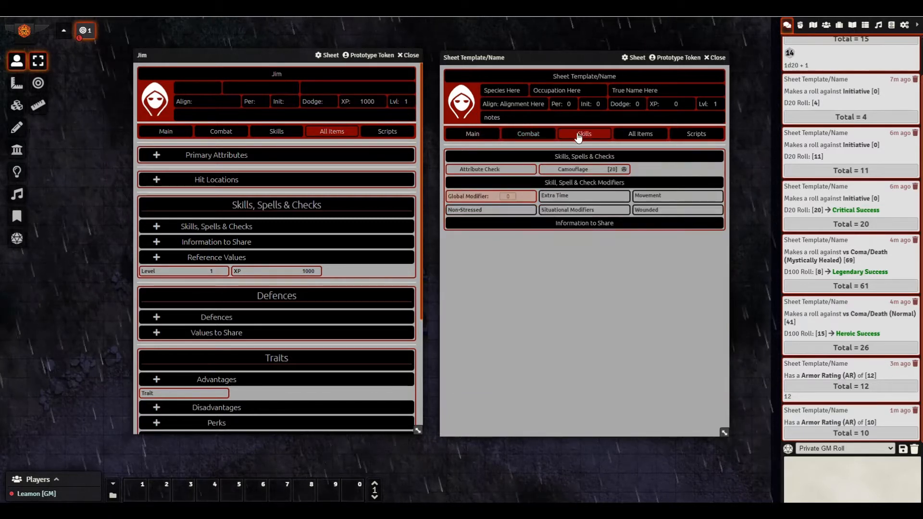
click(486, 171)
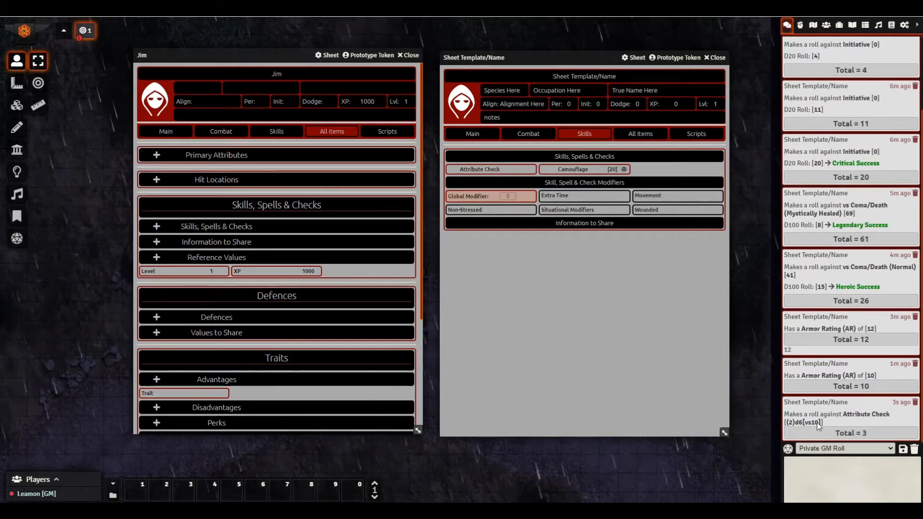
click(792, 423)
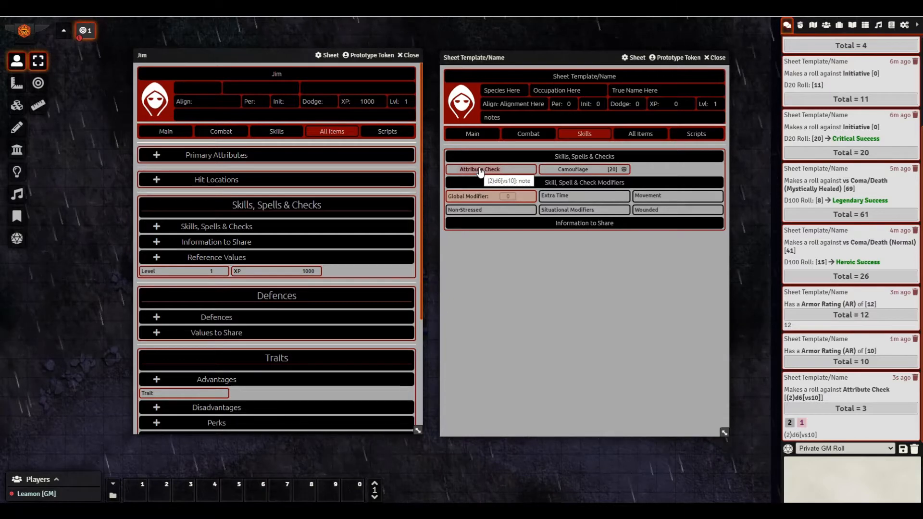
click(483, 138)
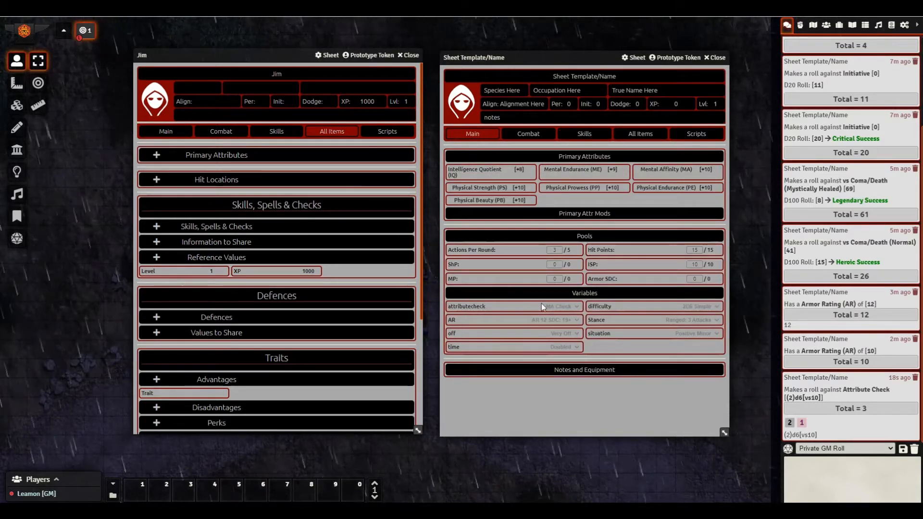
click(579, 135)
right_click(485, 170)
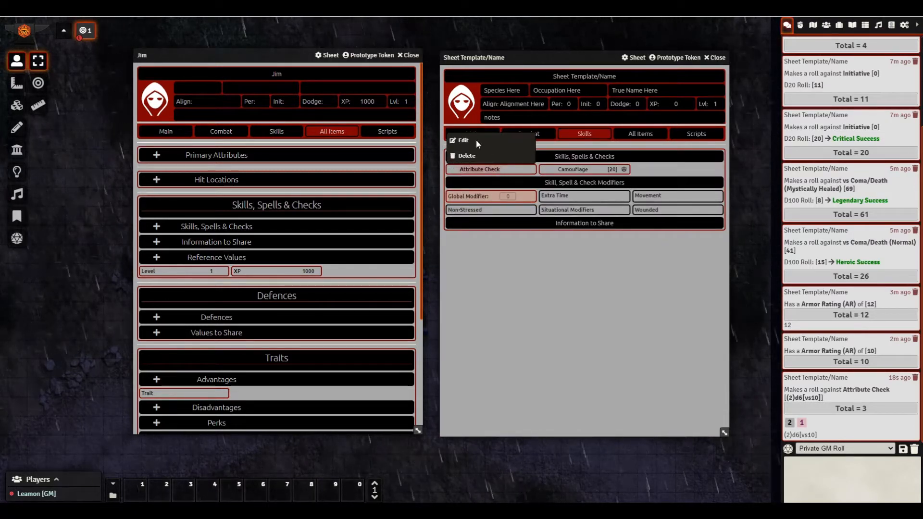
click(476, 143)
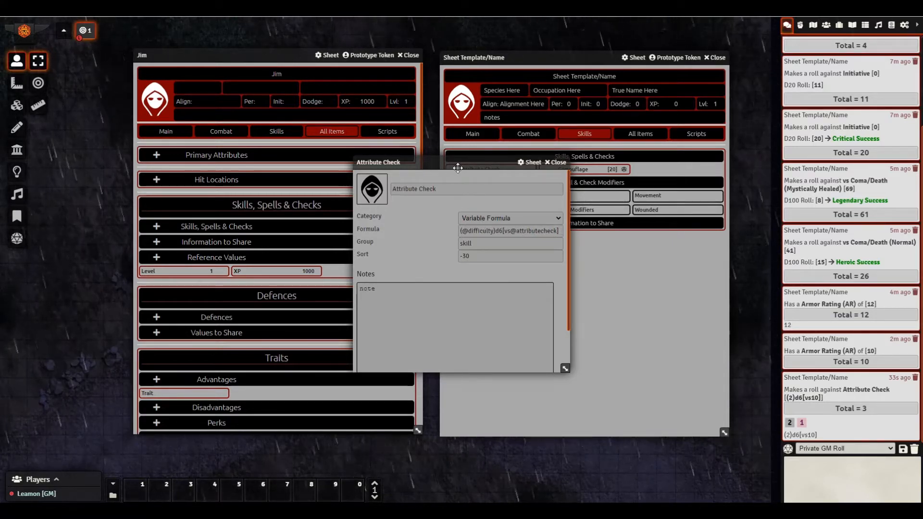
drag(444, 162, 311, 163)
click(473, 134)
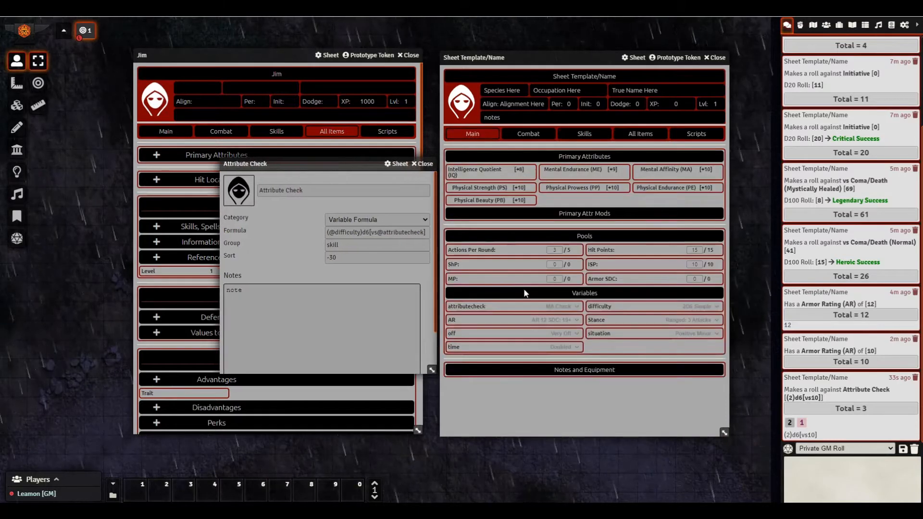
- Open the attributecheck variable beside it for comparison, then close both item windows
right_click(551, 308)
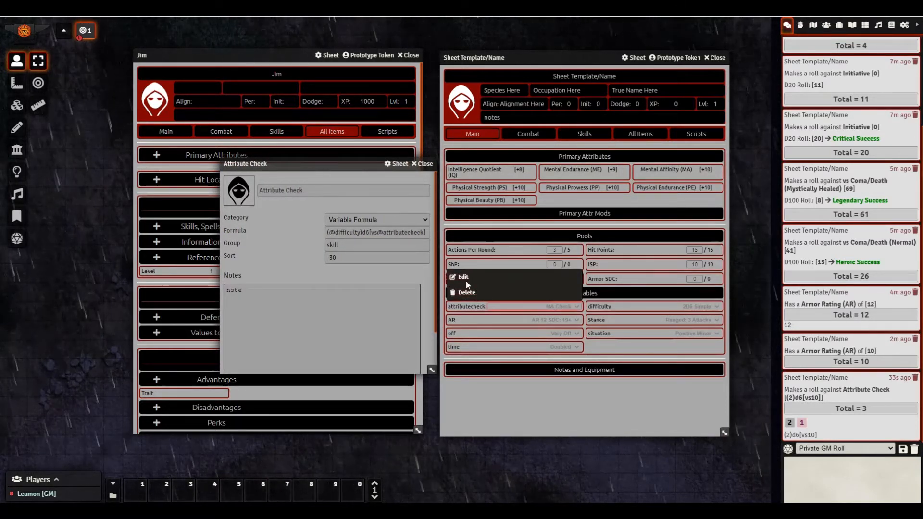
click(464, 279)
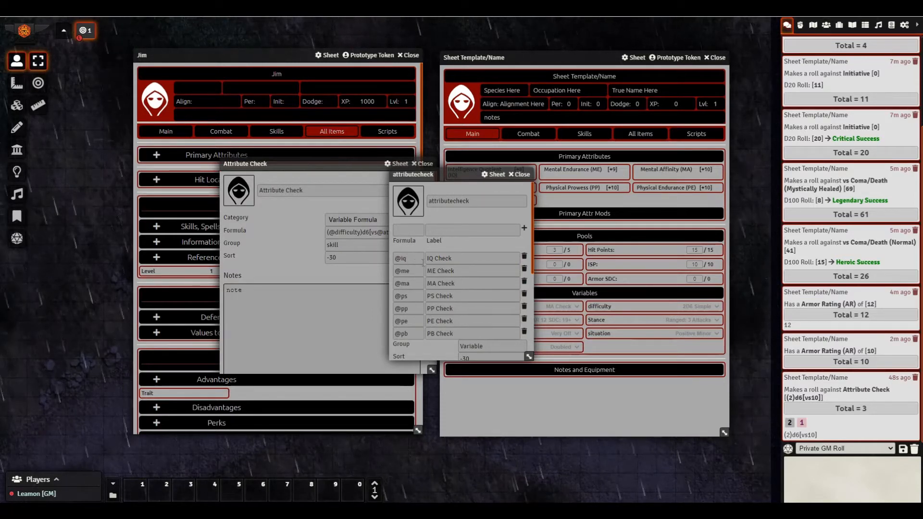
drag(452, 179, 515, 173)
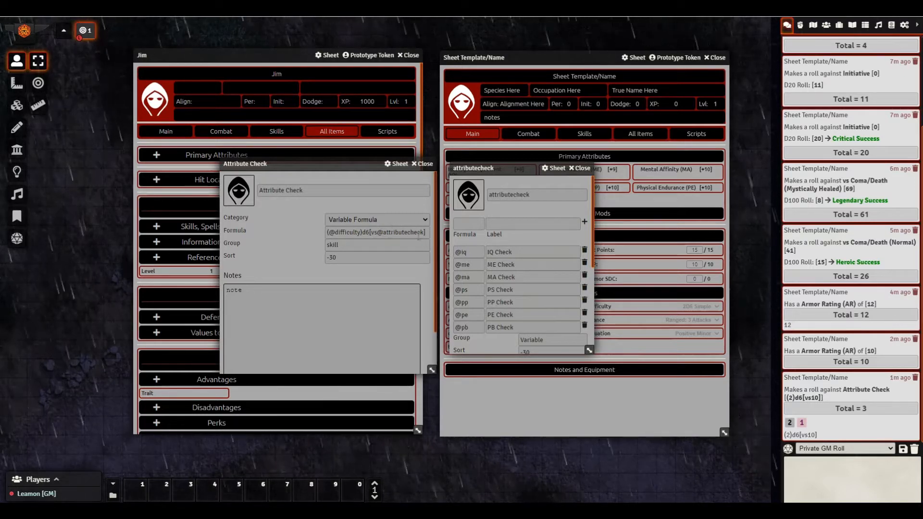
click(579, 167)
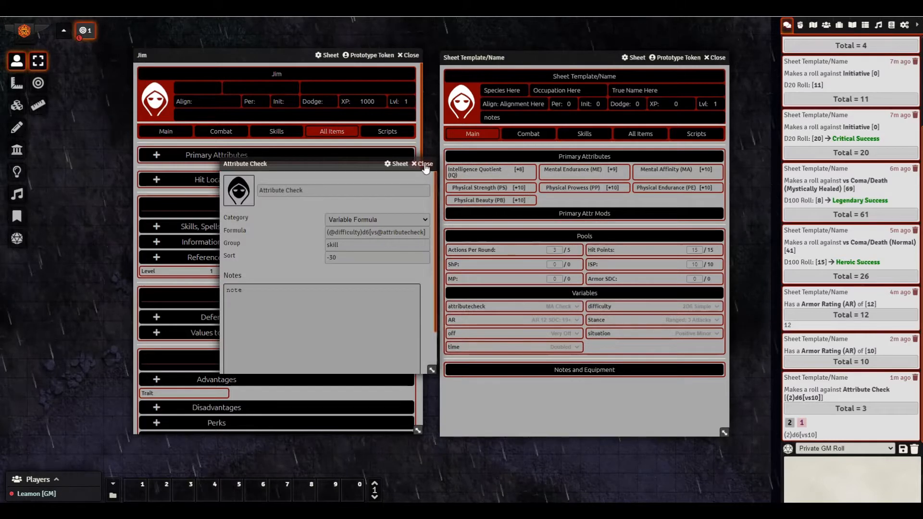
click(424, 164)
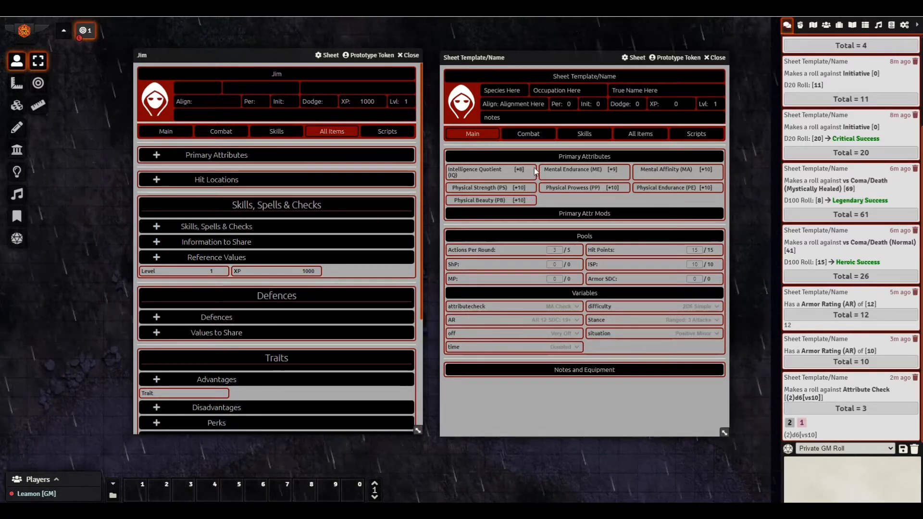
click(529, 134)
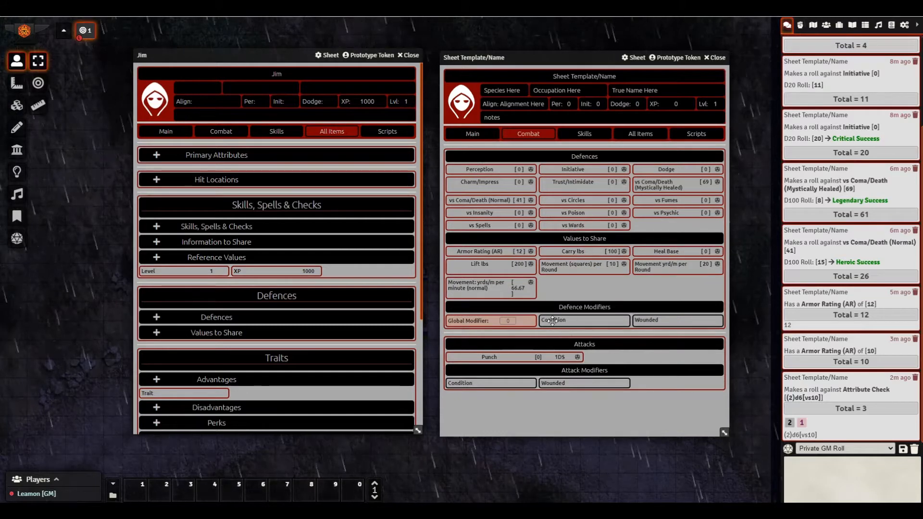
click(470, 136)
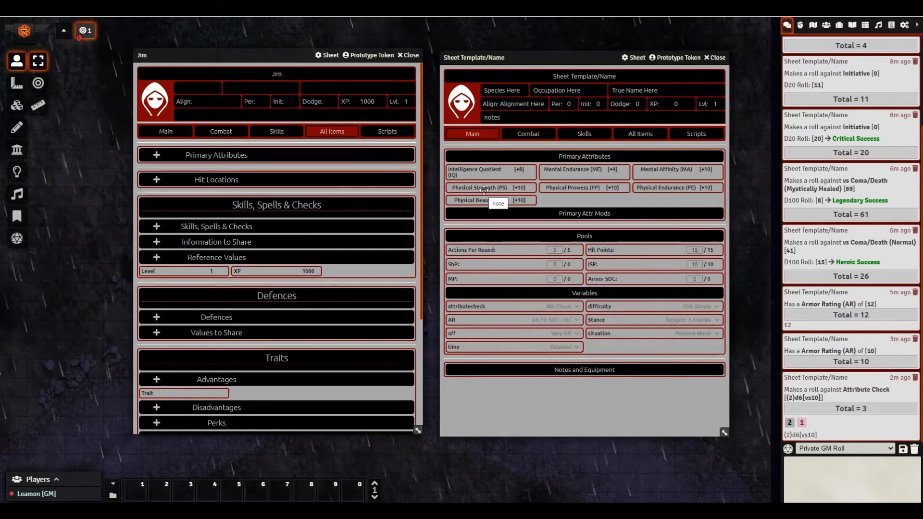
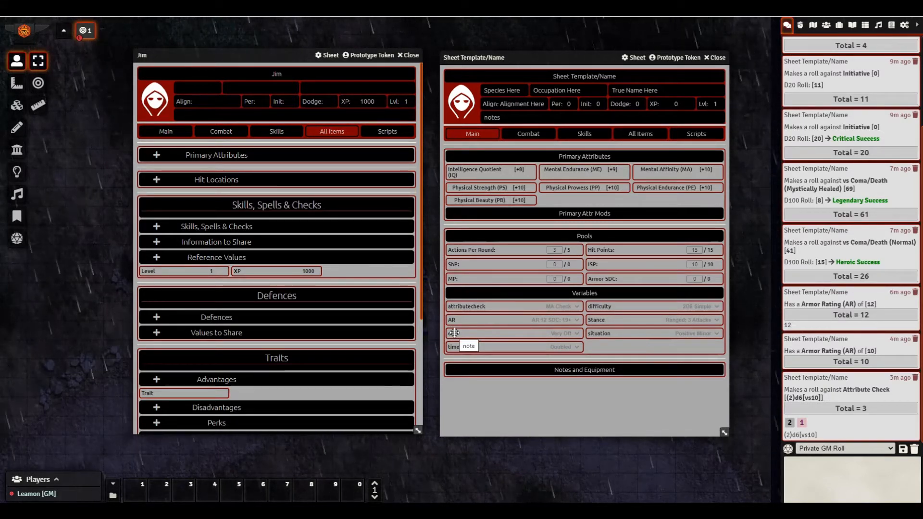
- Keep the off variable at Very Off and turn on the Condition defence modifier, dropping Dodge and Punch to -10
click(555, 334)
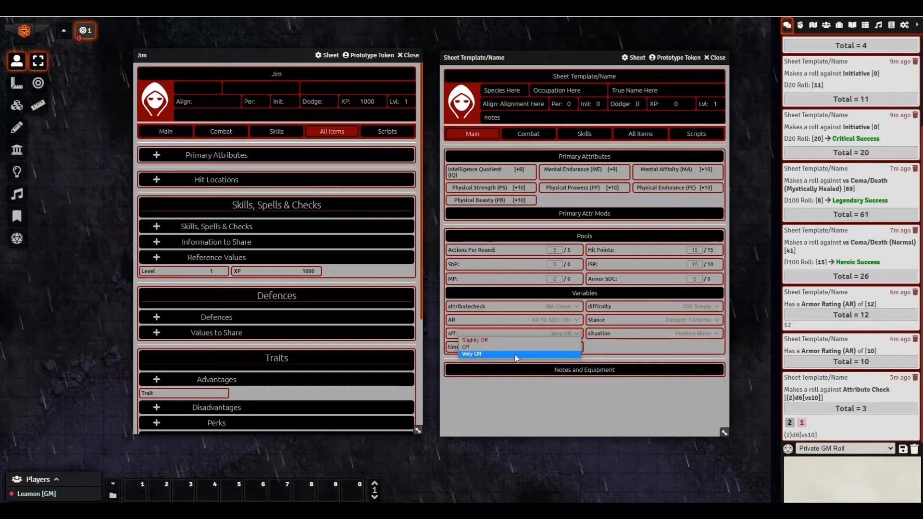
click(546, 335)
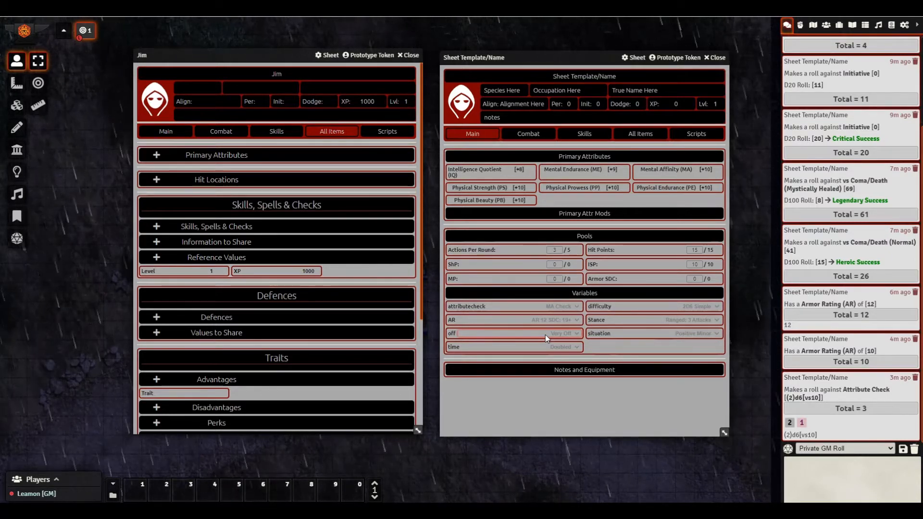
click(529, 137)
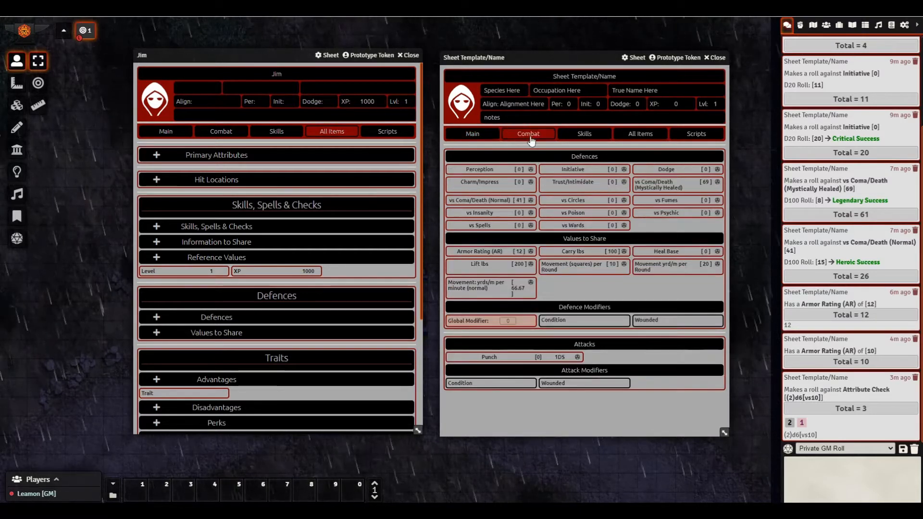
click(557, 321)
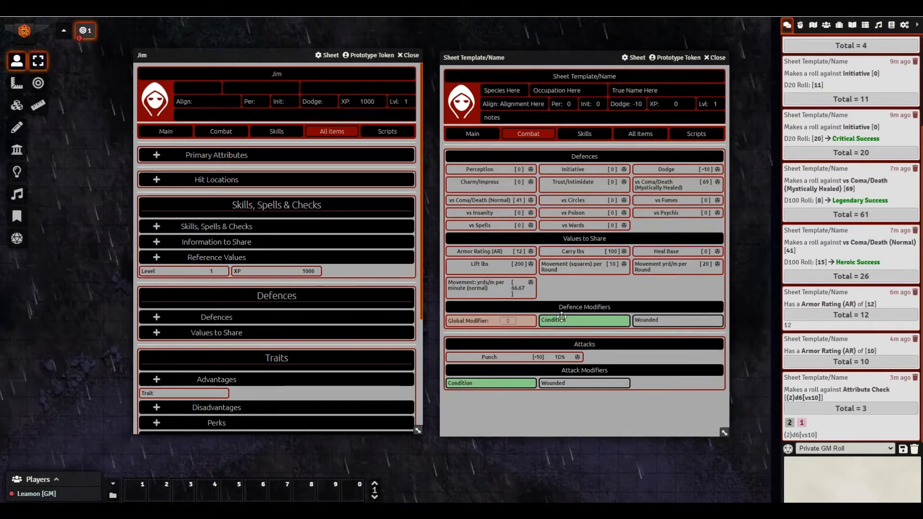
- Return to the template sheet's main page and bring up the off variable's actions
click(479, 137)
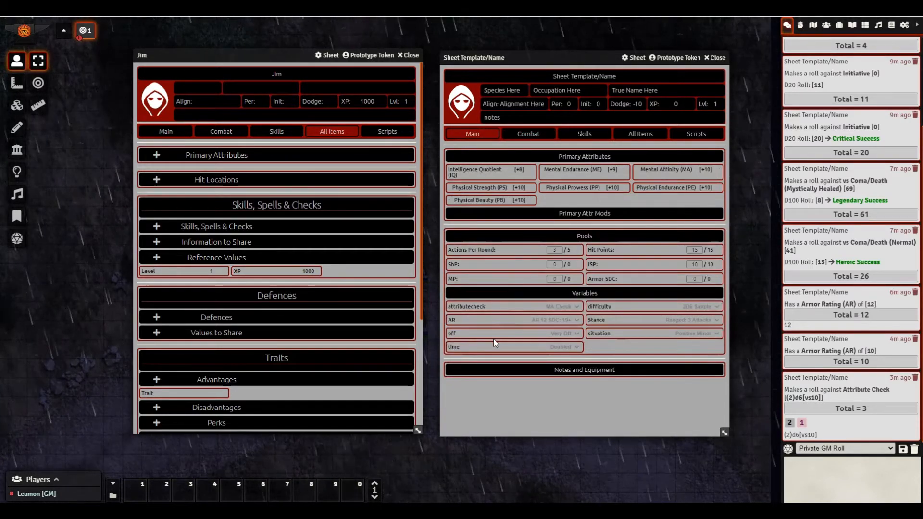
click(561, 334)
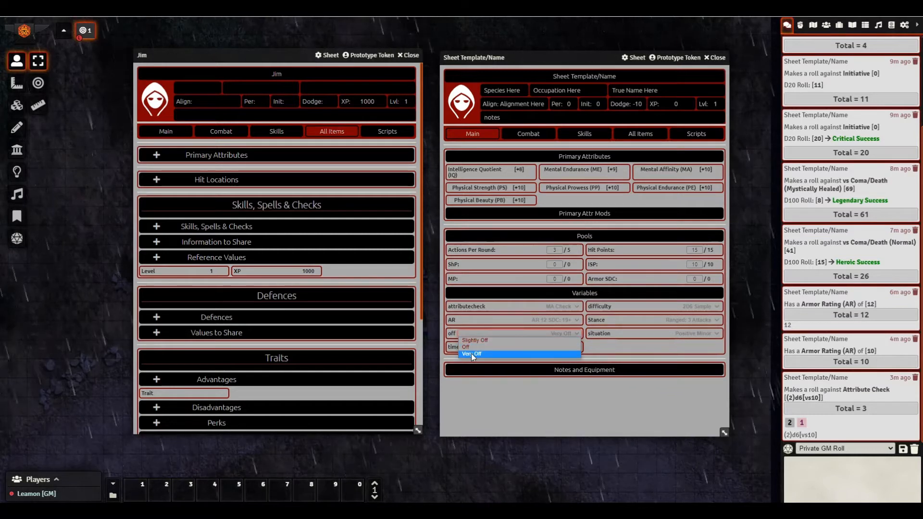
right_click(498, 333)
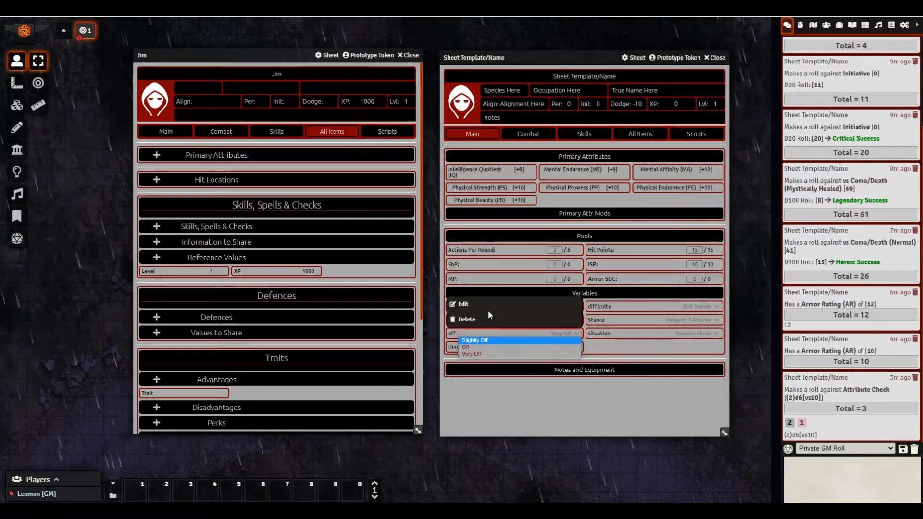
- Edit the off variable and the Condition modifier, placing the off window over Jim's sheet and Condition over the template
click(484, 305)
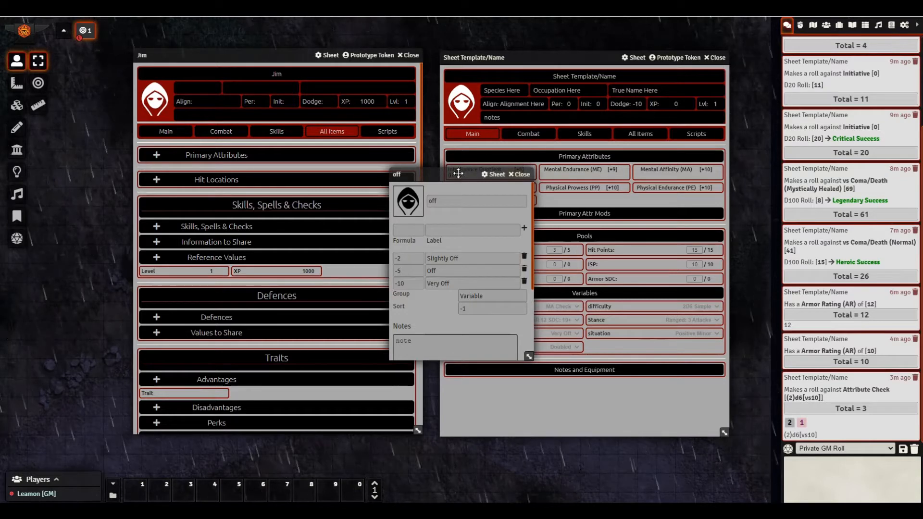
drag(441, 175, 397, 174)
click(533, 134)
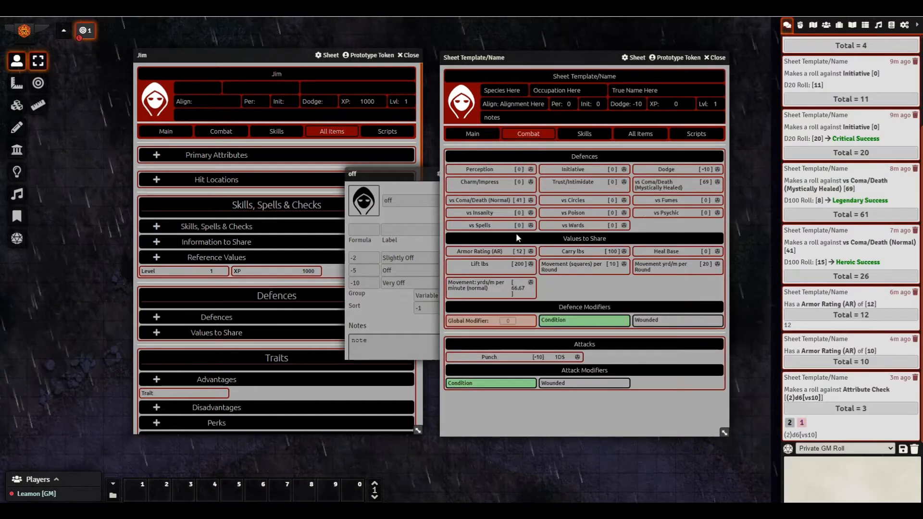
right_click(554, 320)
click(553, 291)
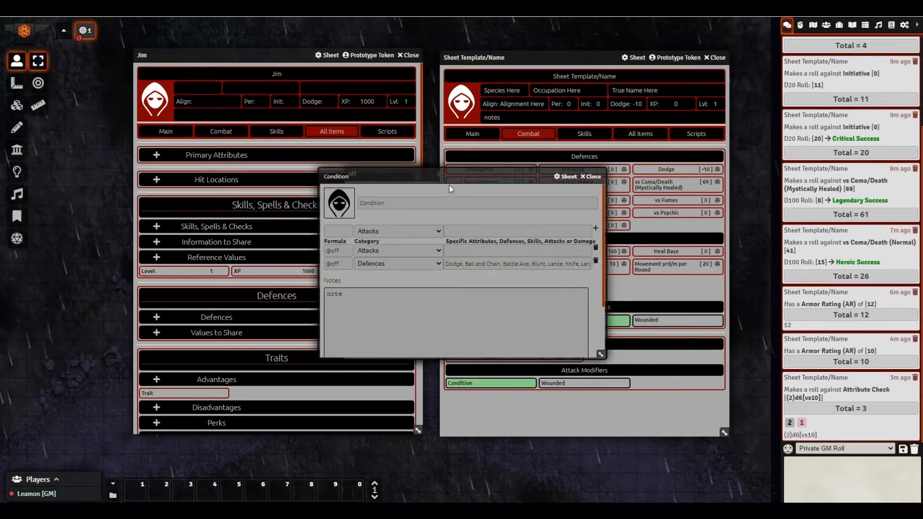
drag(433, 176, 571, 171)
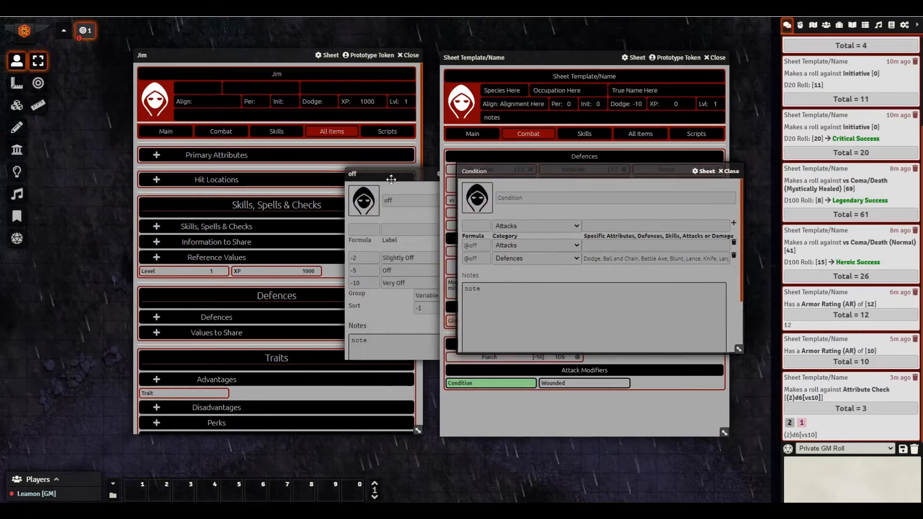
drag(391, 180, 320, 182)
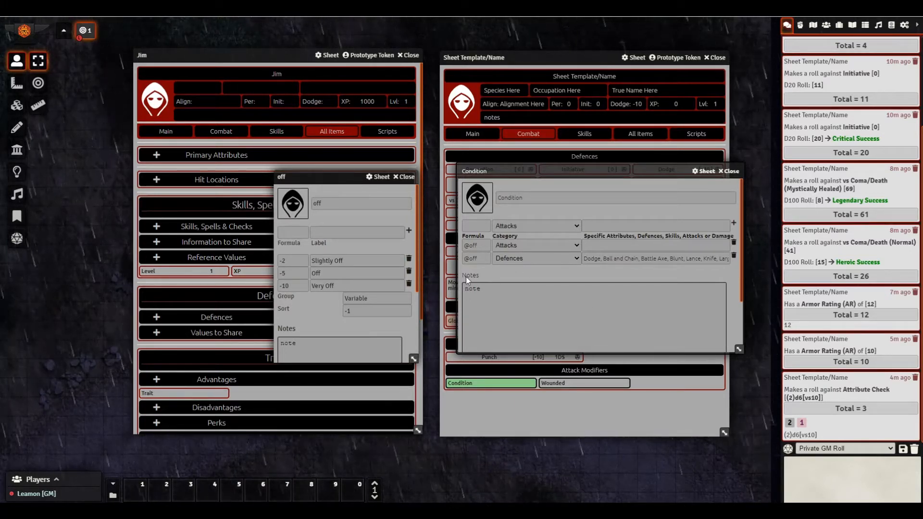
- Move and widen the Condition window so Dodge, Ball and Chain, Battle Axe and the other Defences targets show
drag(532, 171, 332, 169)
drag(535, 347, 743, 345)
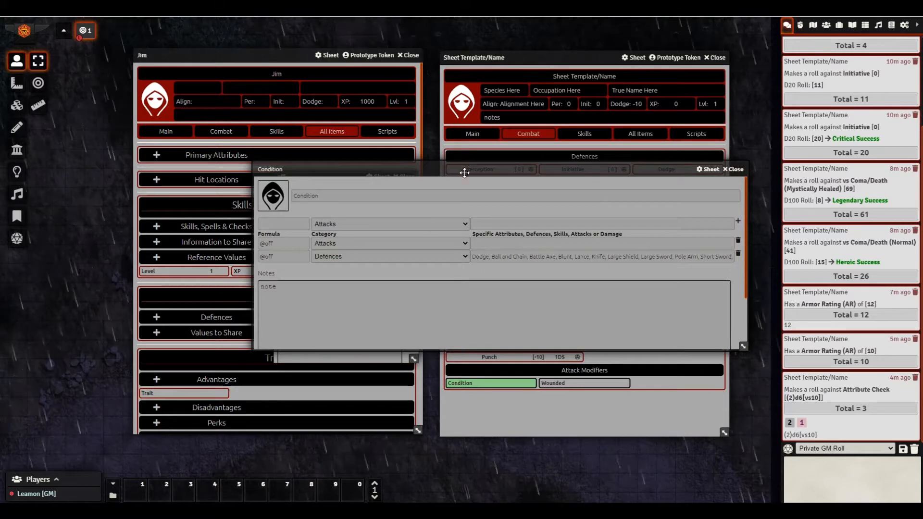
drag(464, 171, 324, 171)
drag(603, 348, 702, 351)
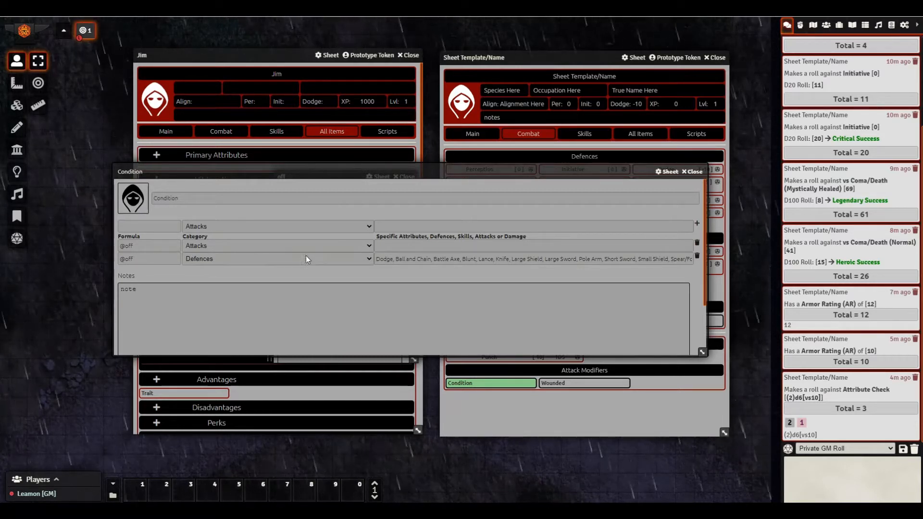
drag(405, 168, 396, 278)
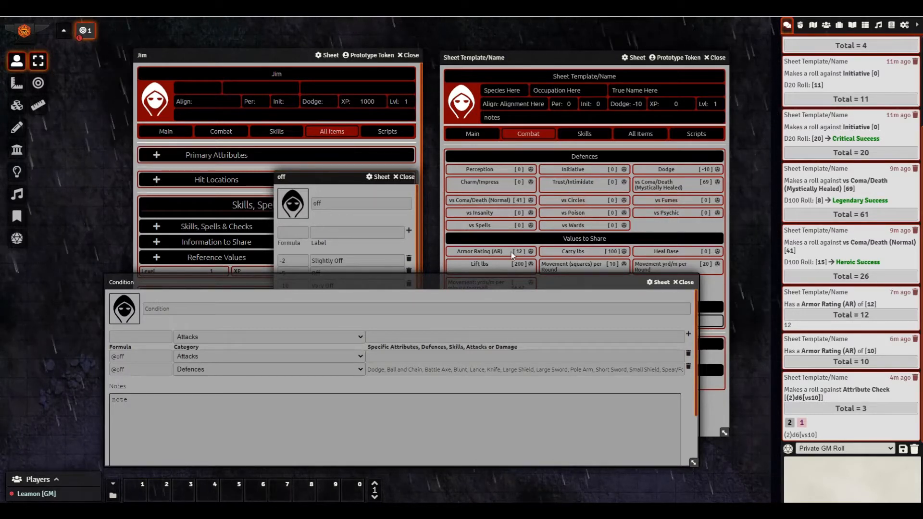
drag(481, 286, 458, 222)
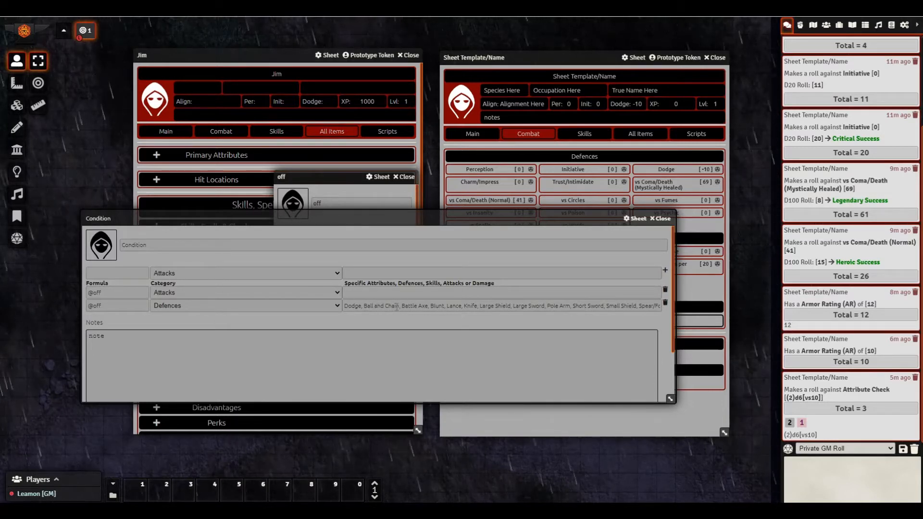
- Trim and retype 'and Chain' in the Ball and Chain entry of the Defences target list
triple_click(398, 307)
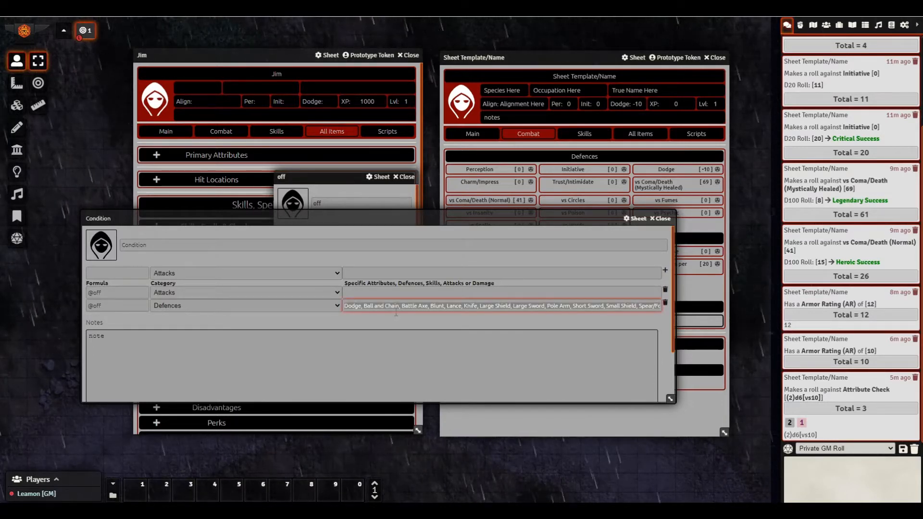
key(End)
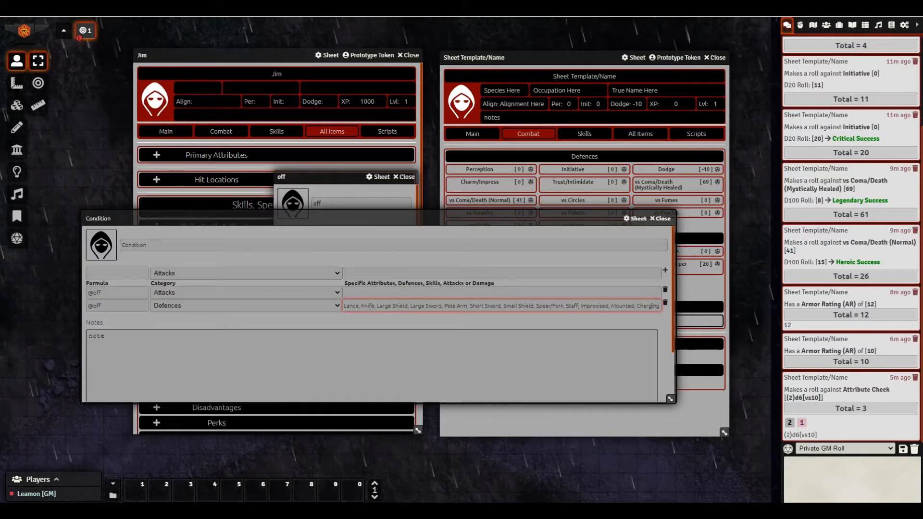
key(Home)
key(Right)
key(Right)
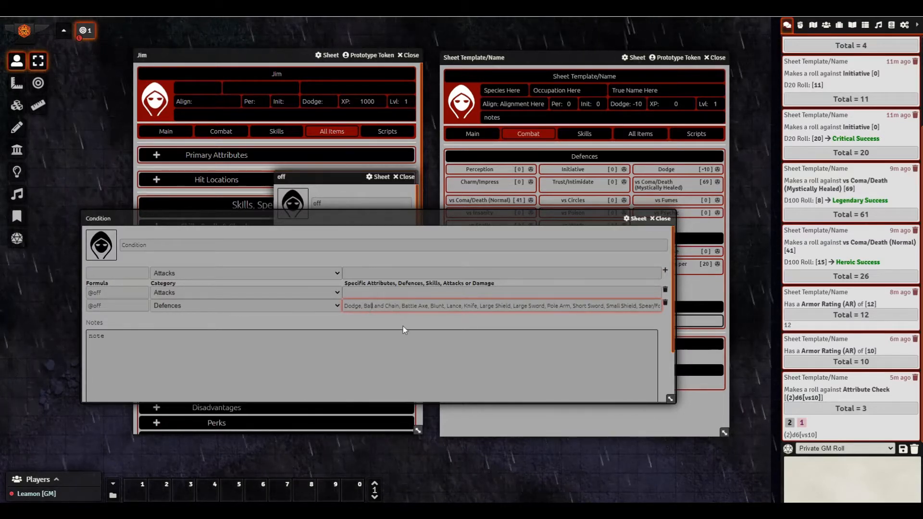
key(Delete)
key(Delete)
key(Delete)
key(Delete)
key(Delete)
key(Delete)
key(Delete)
key(Delete)
key(Delete)
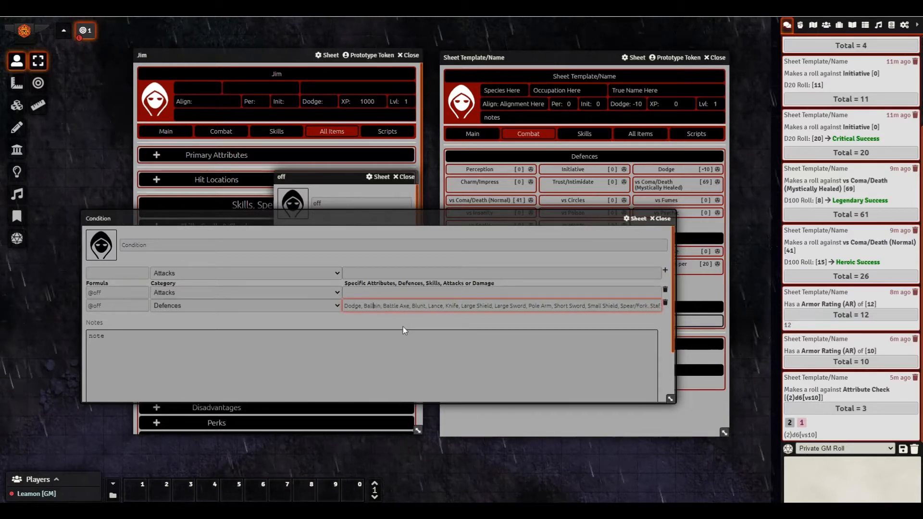
key(Delete)
key(Delete)
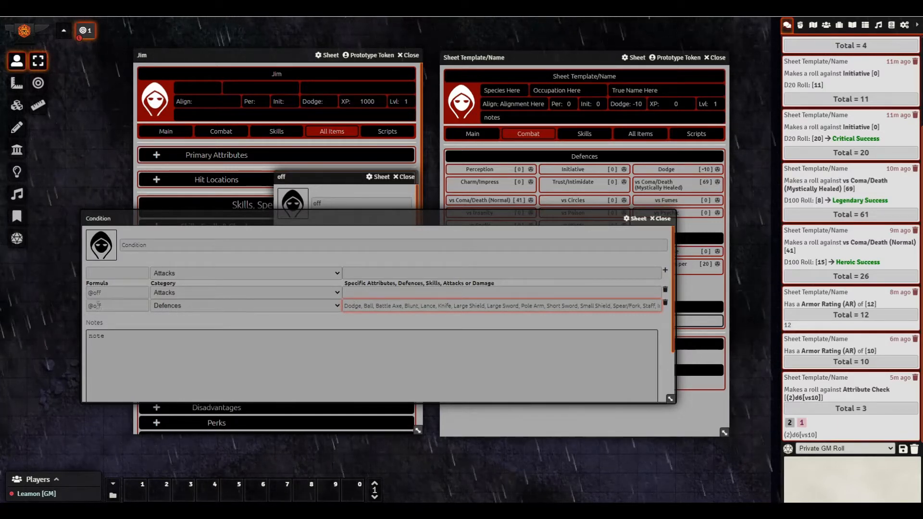
text(an)
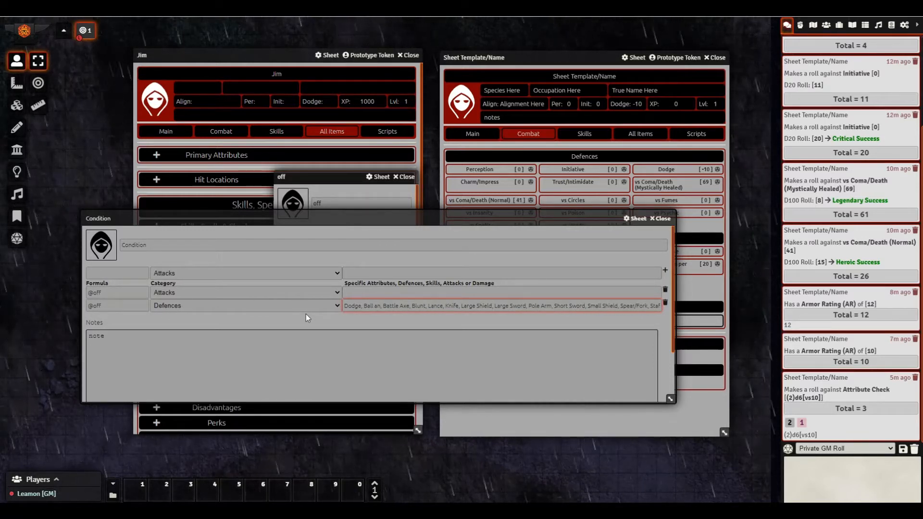
text(d Chain)
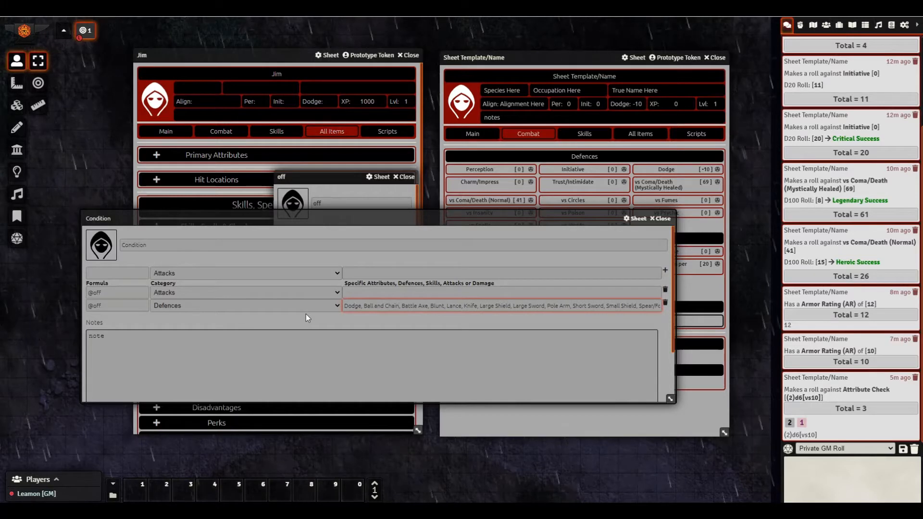
- Shrink the Condition window to about half width, checking the end of the target list
key(End)
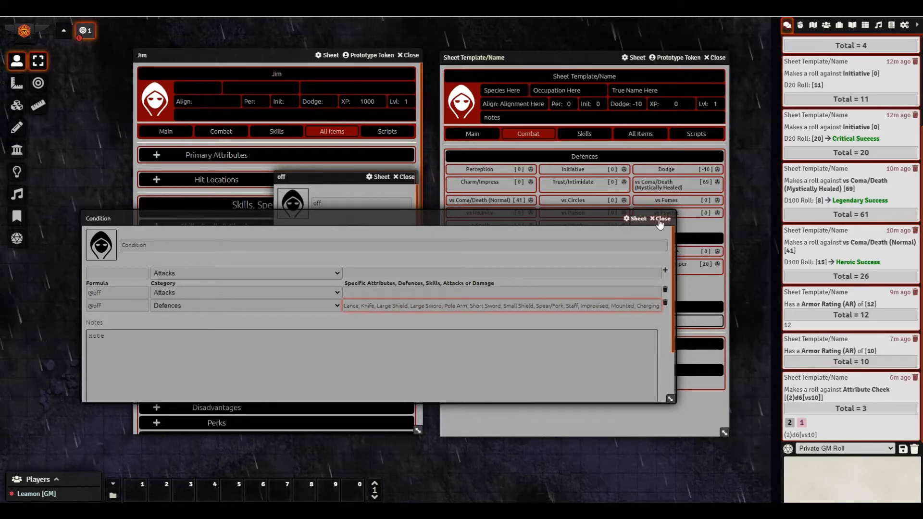
drag(670, 399, 337, 413)
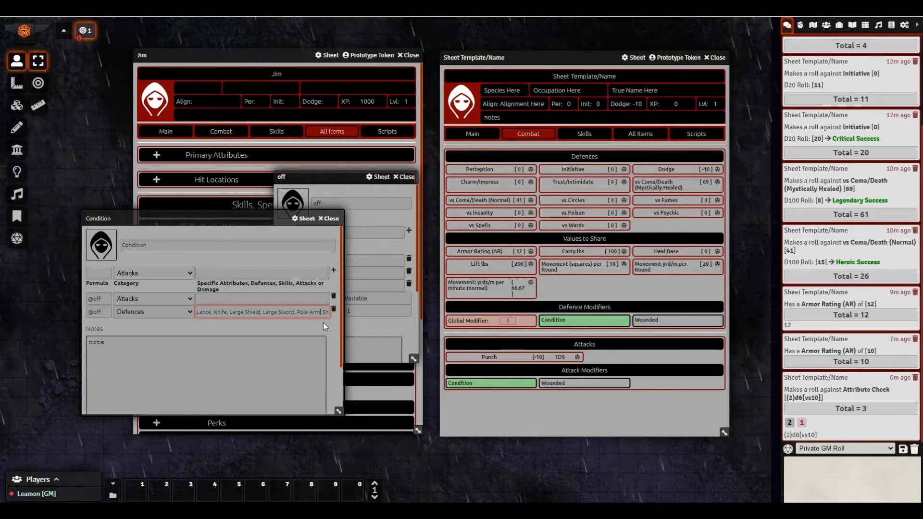
key(End)
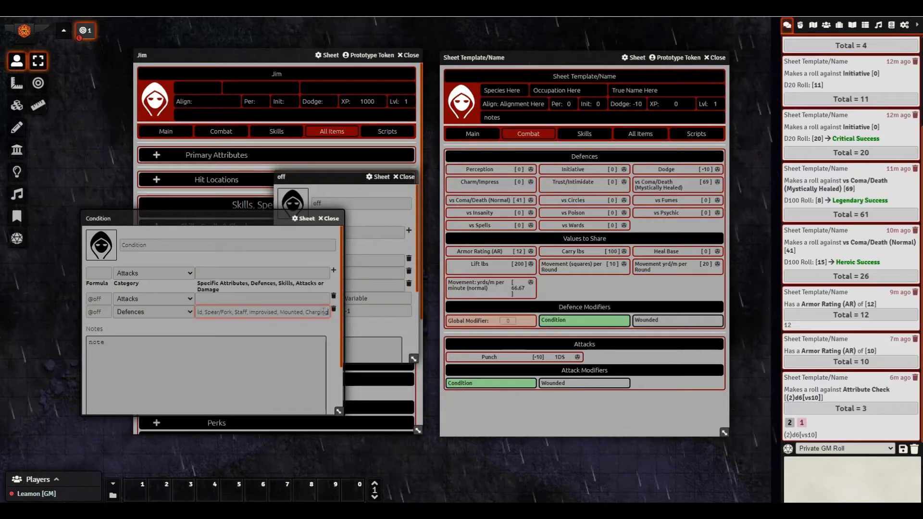
- Close the Condition window, turn Condition off, roll Dodge for the template, and close the off window
click(328, 219)
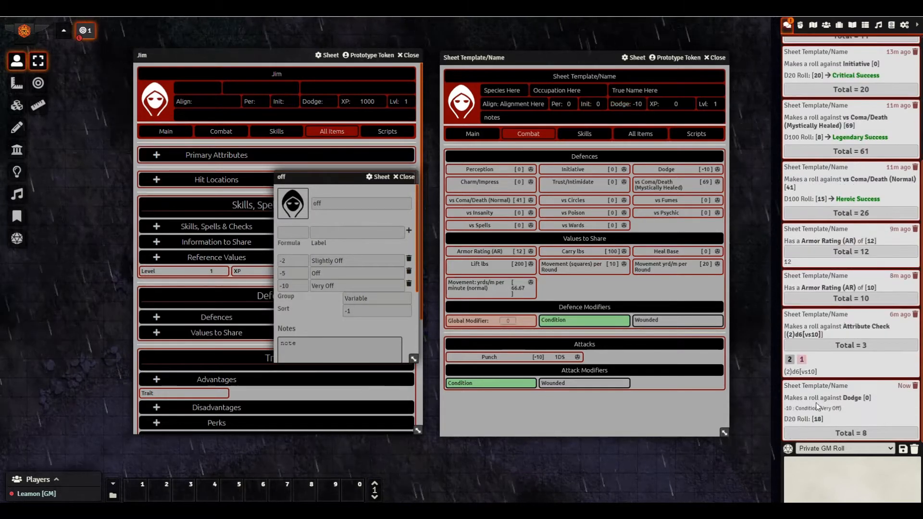
click(827, 434)
scroll(821, 414, down, 1)
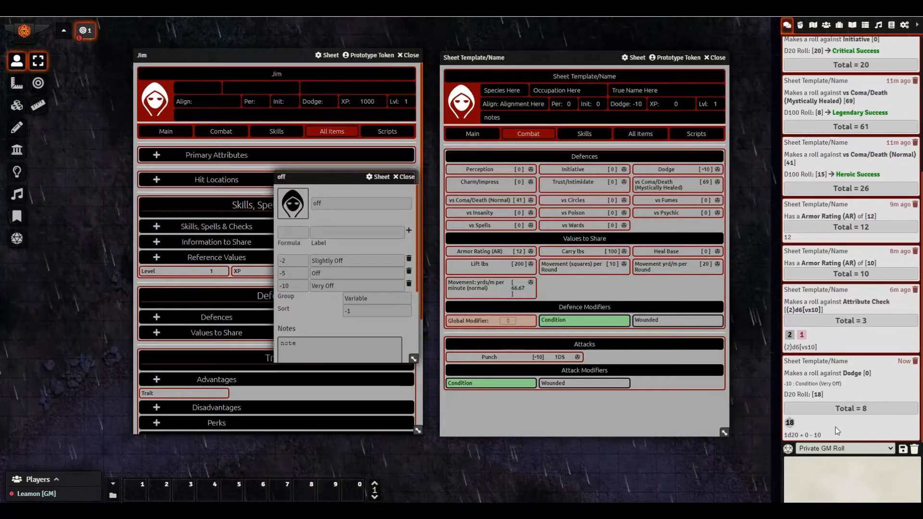
click(559, 322)
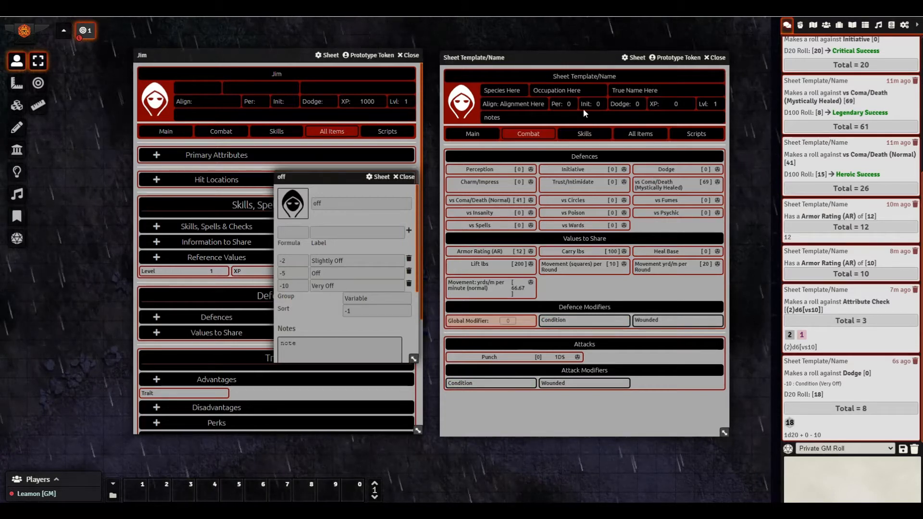
click(620, 104)
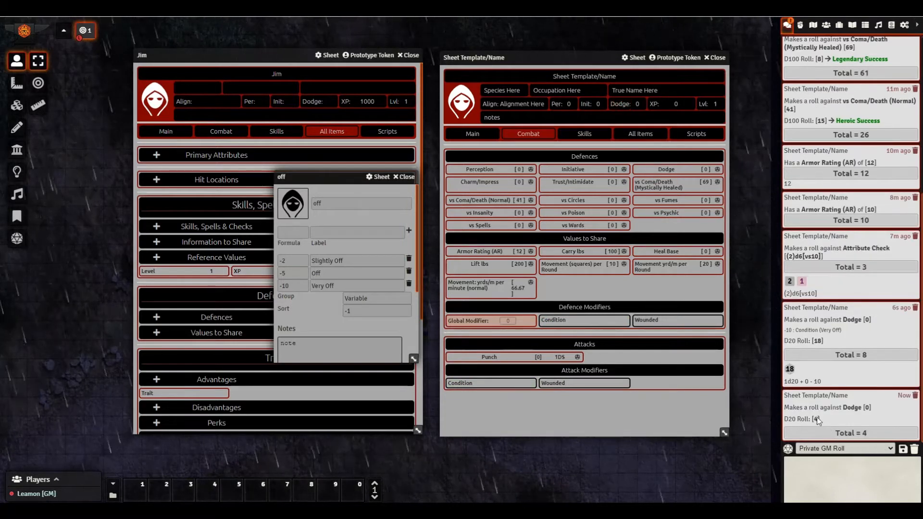
click(408, 180)
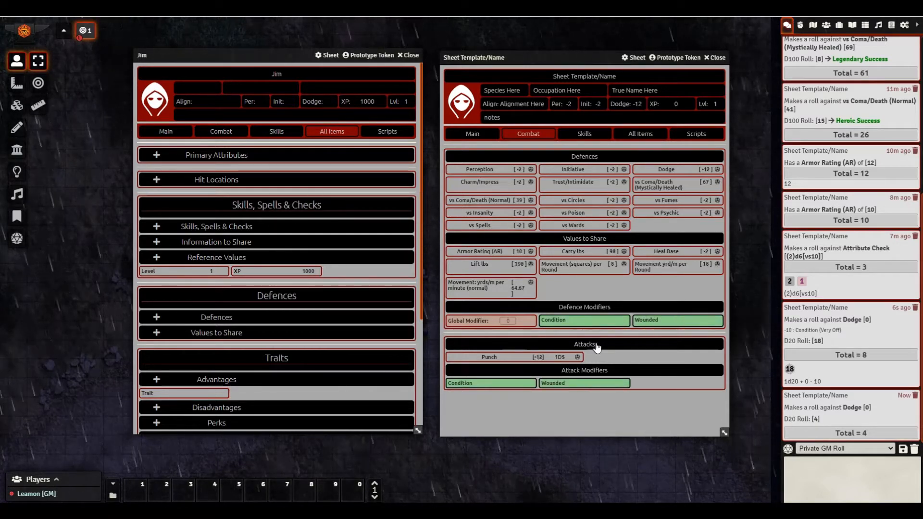
- Toggle the Condition and Wounded modifiers on and off, leaving both off with Dodge and Punch at 0
click(559, 320)
click(643, 319)
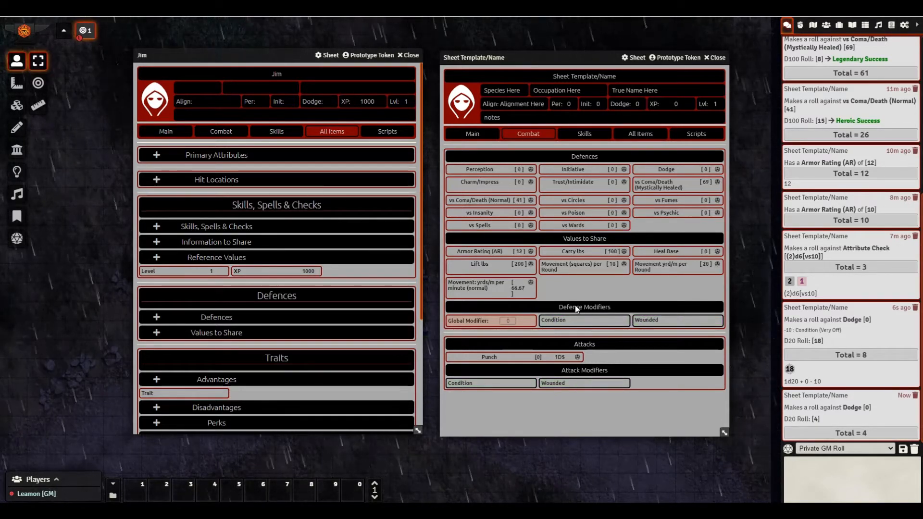
click(554, 382)
click(468, 382)
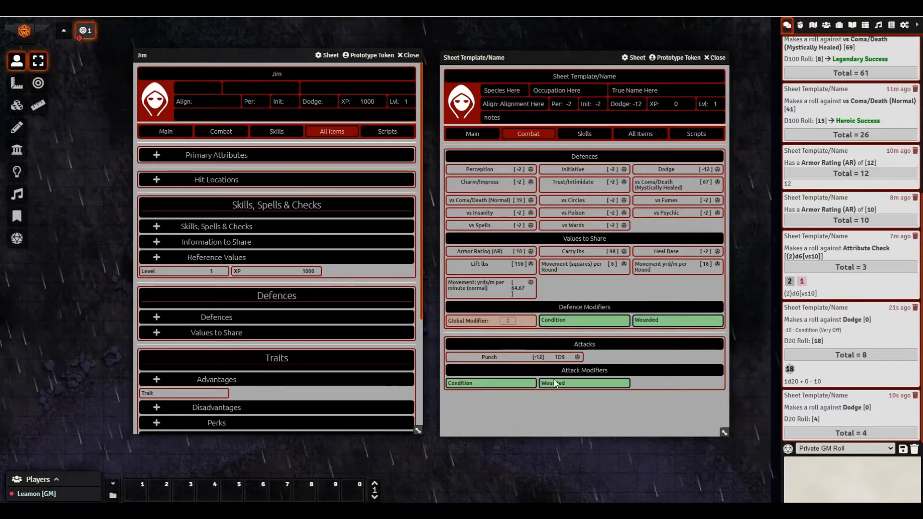
click(554, 381)
click(466, 382)
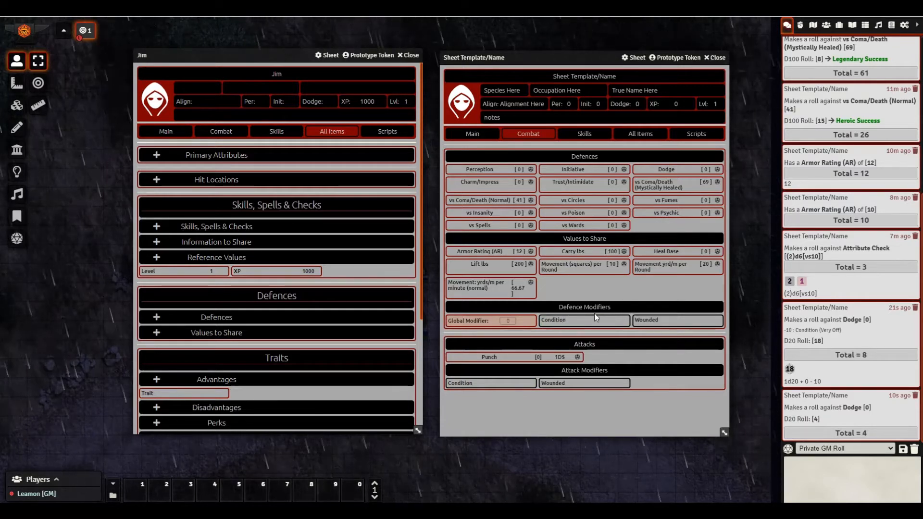
click(576, 383)
click(577, 383)
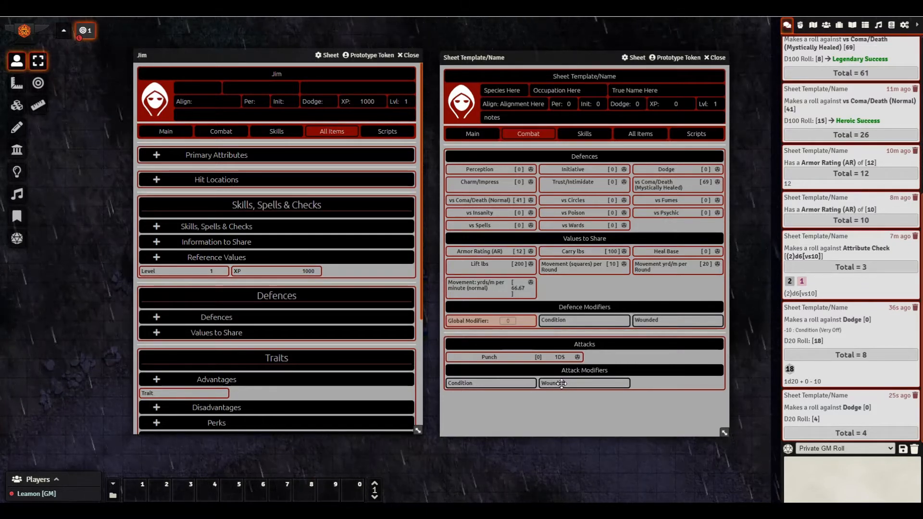
click(561, 384)
right_click(543, 356)
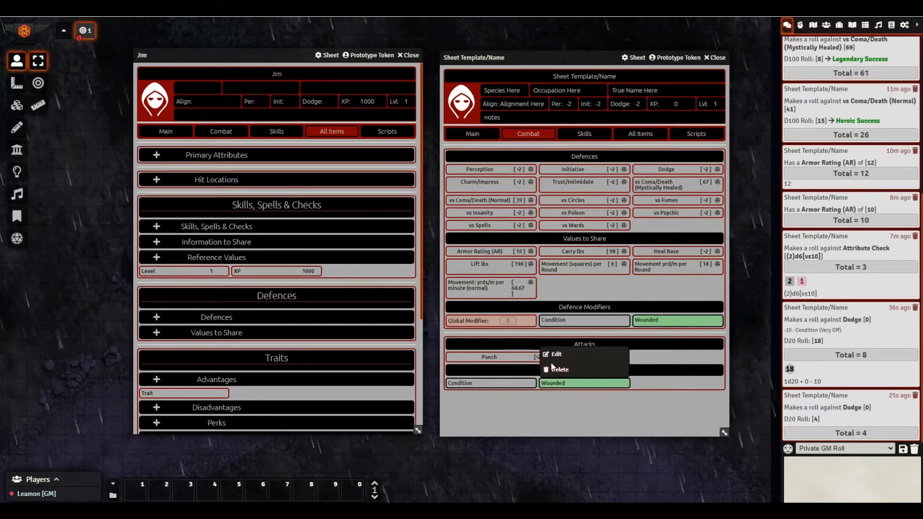
click(556, 354)
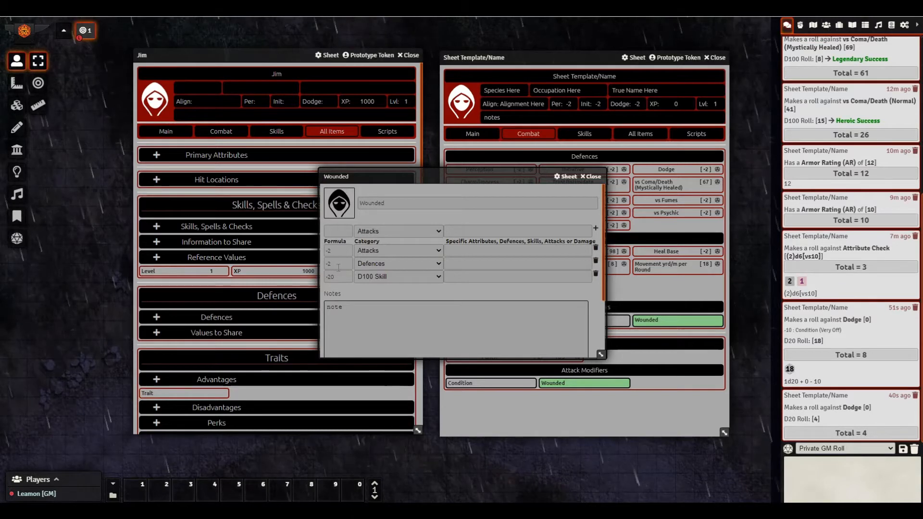
drag(473, 181, 342, 196)
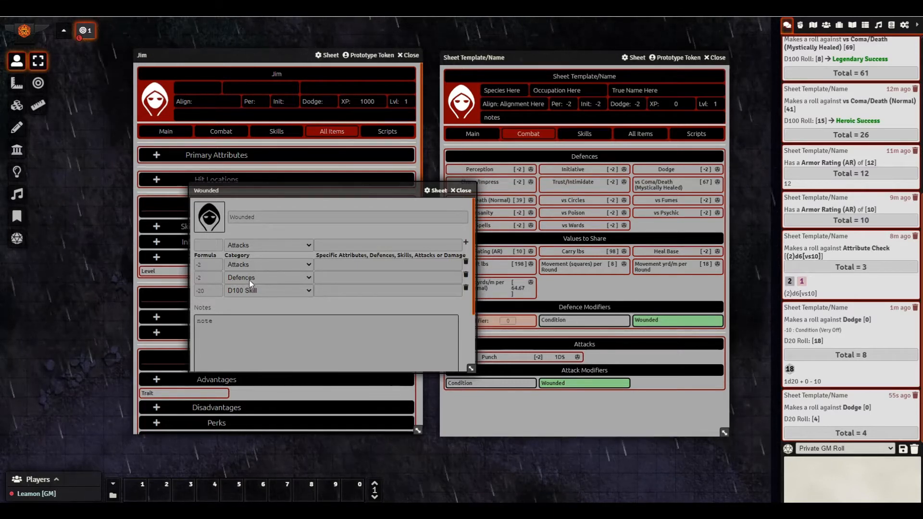
click(461, 191)
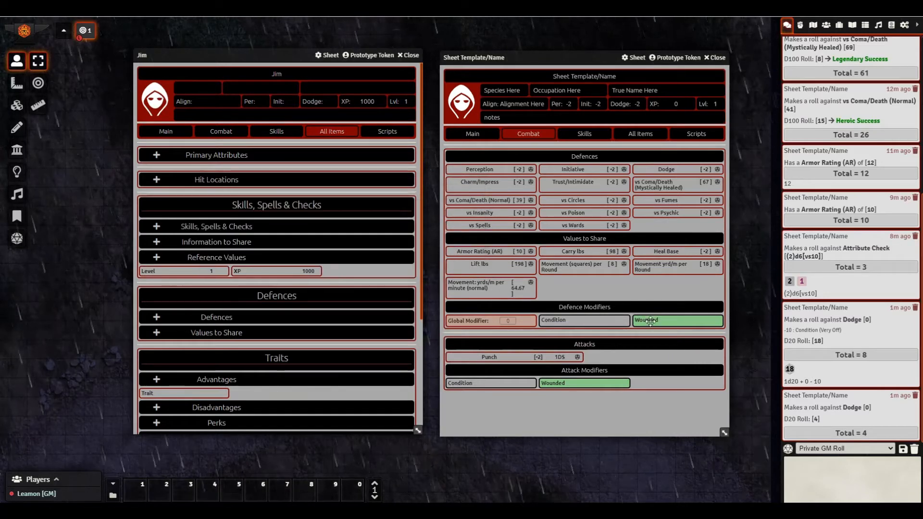
click(651, 320)
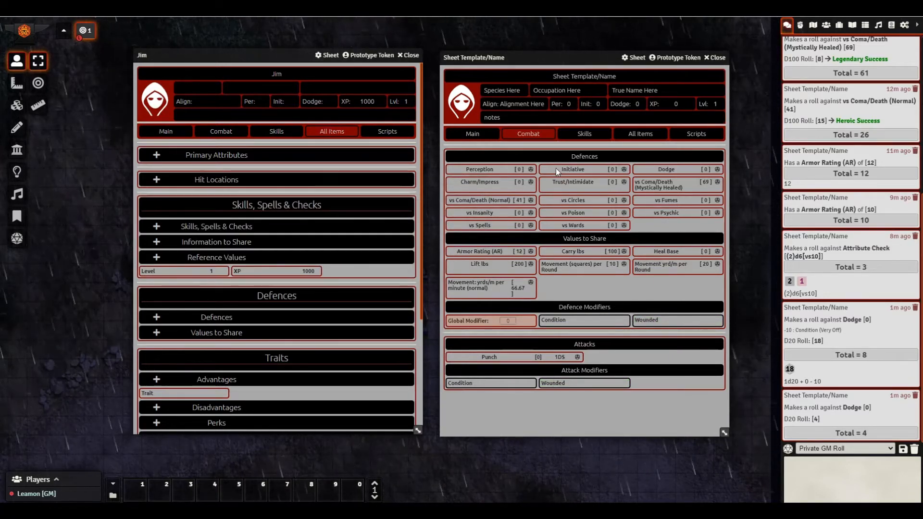
- Compare the template's Skills and Combat pages, ending on Skills
click(578, 138)
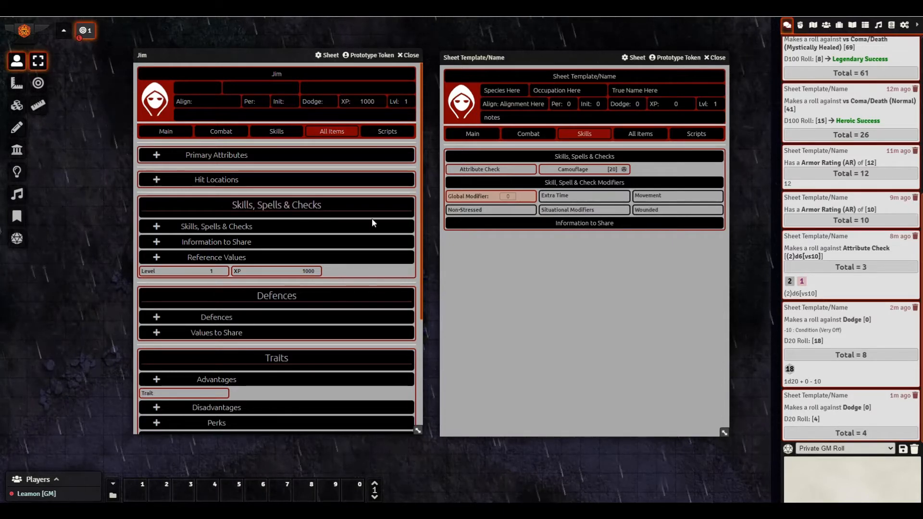
click(517, 137)
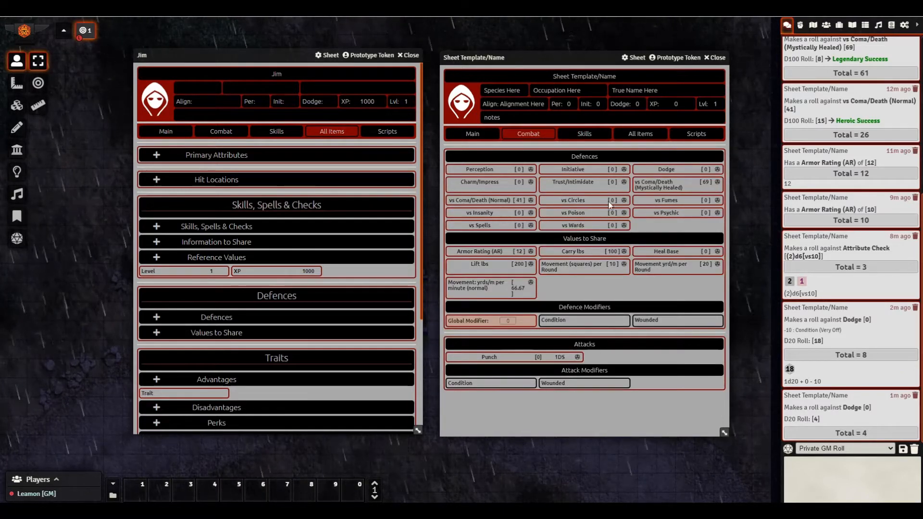
click(595, 136)
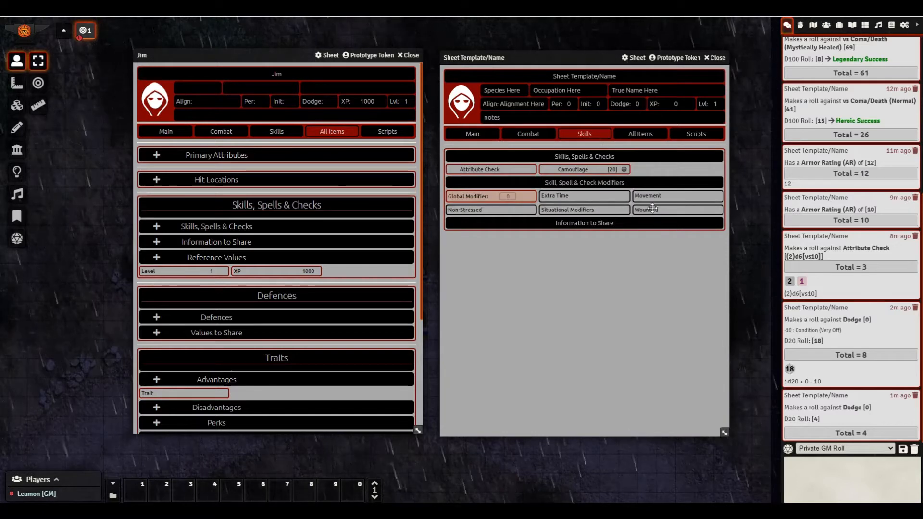
click(523, 138)
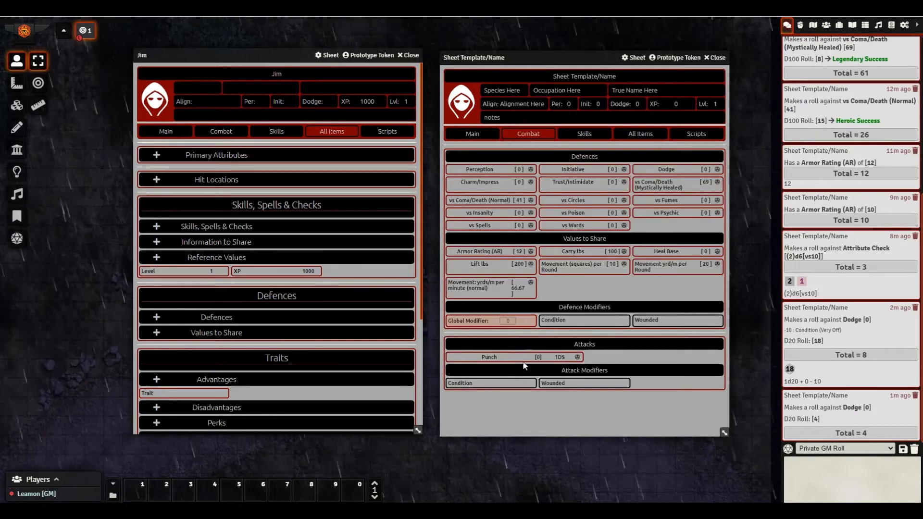
click(593, 138)
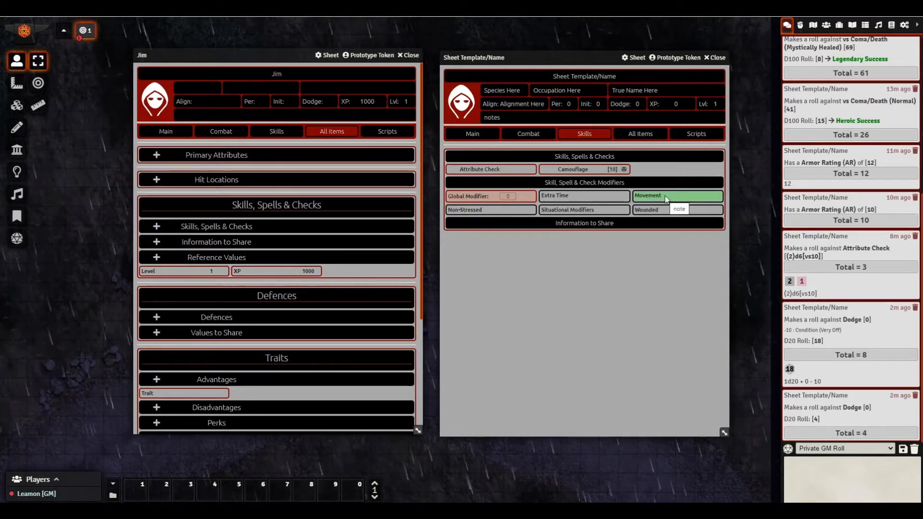
- Try the Movement and Wounded modifiers on Camouflage, turn on Situational Modifiers, then show the Main page
click(637, 198)
click(635, 197)
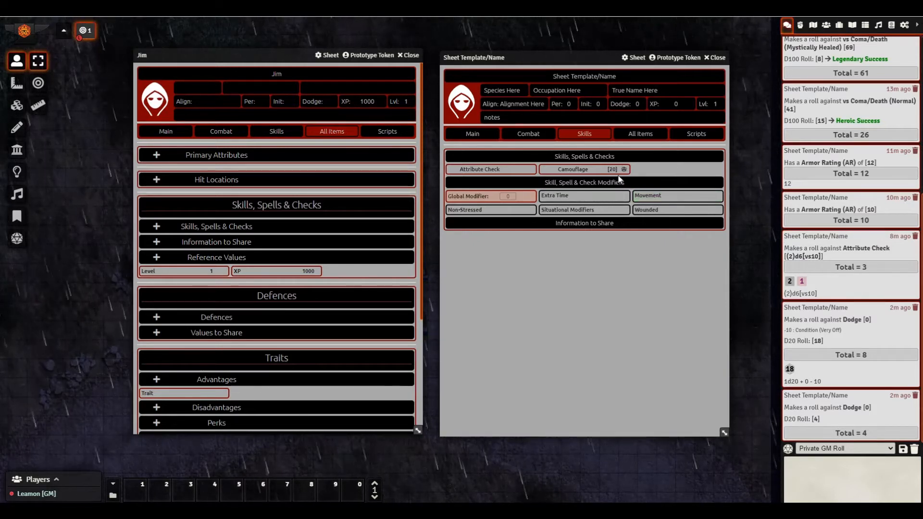
click(638, 195)
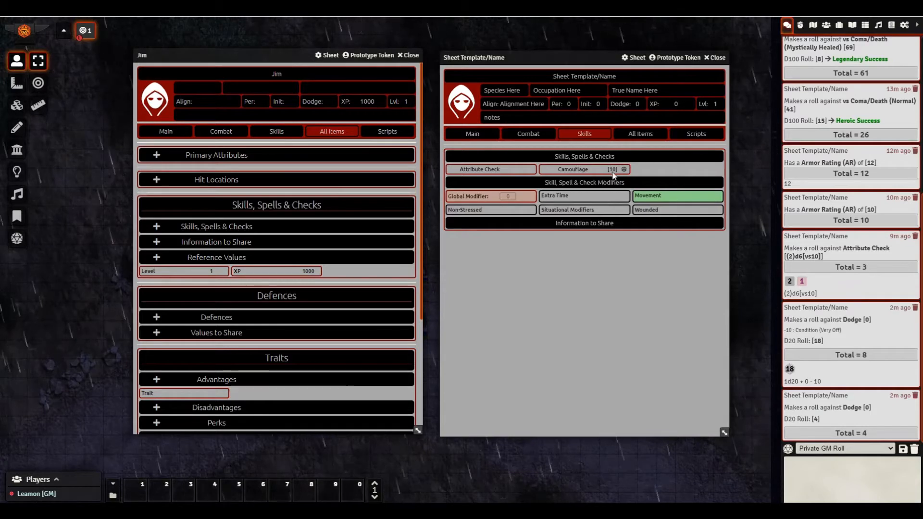
click(638, 196)
click(639, 210)
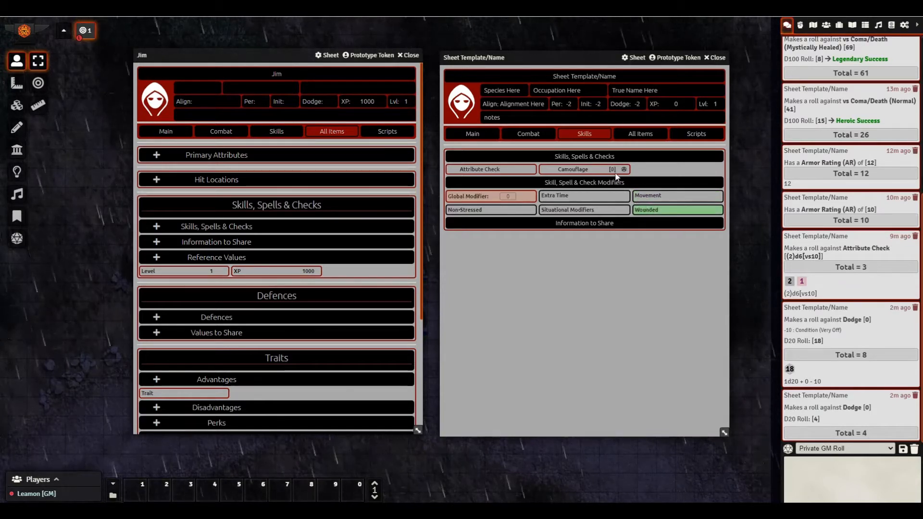
click(648, 211)
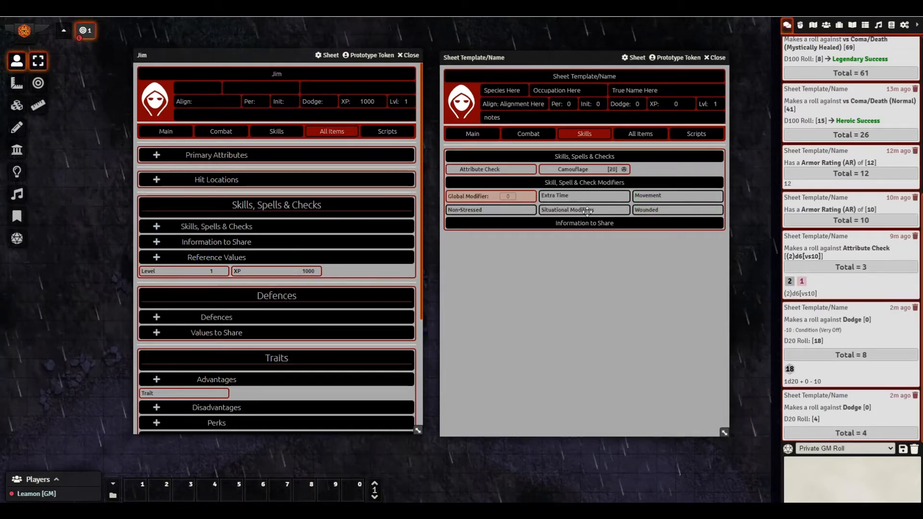
click(584, 211)
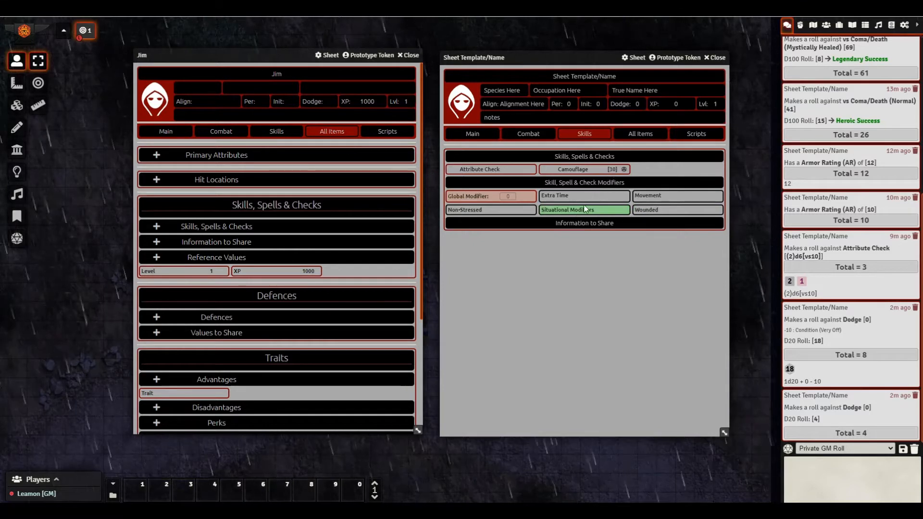
click(490, 135)
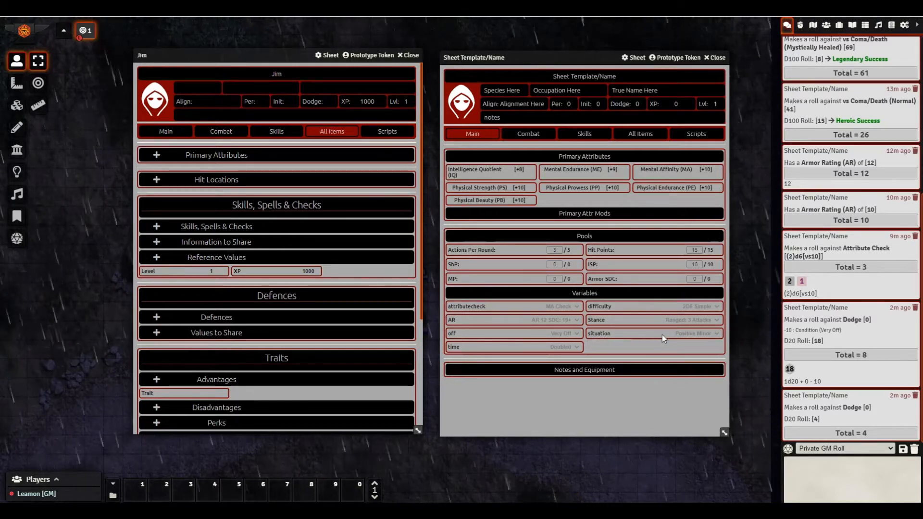
- Look through the situation dropdown's choices without changing the value
click(678, 334)
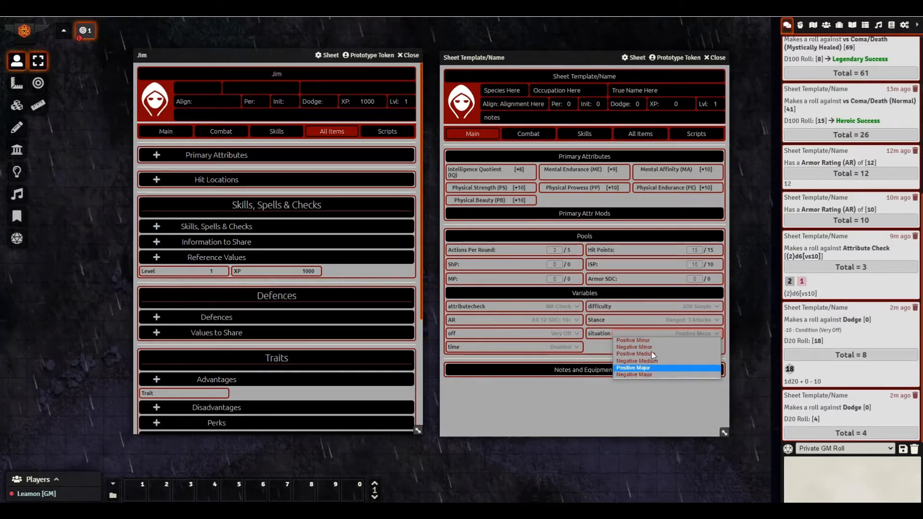
click(648, 334)
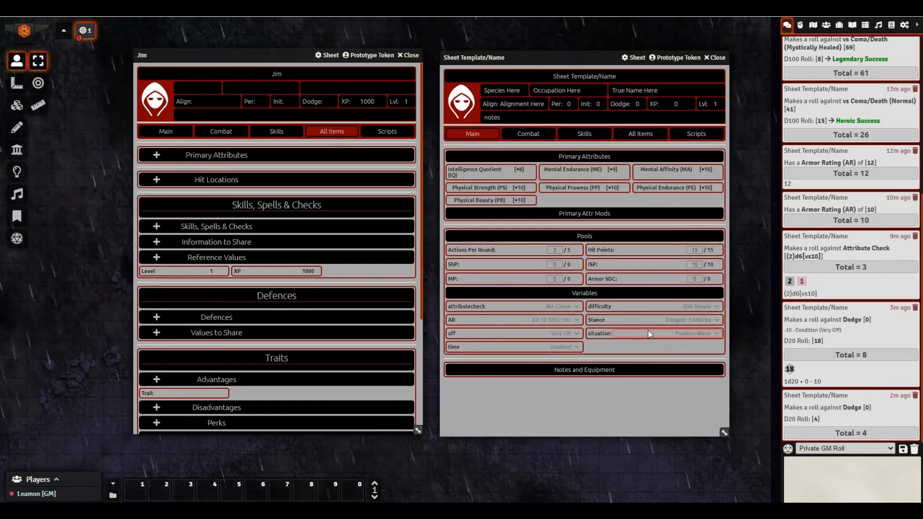
click(685, 330)
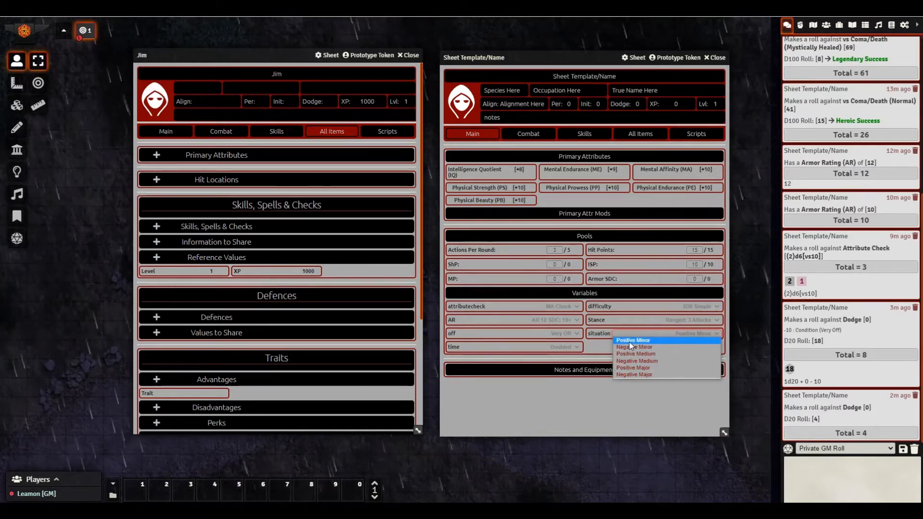
click(685, 333)
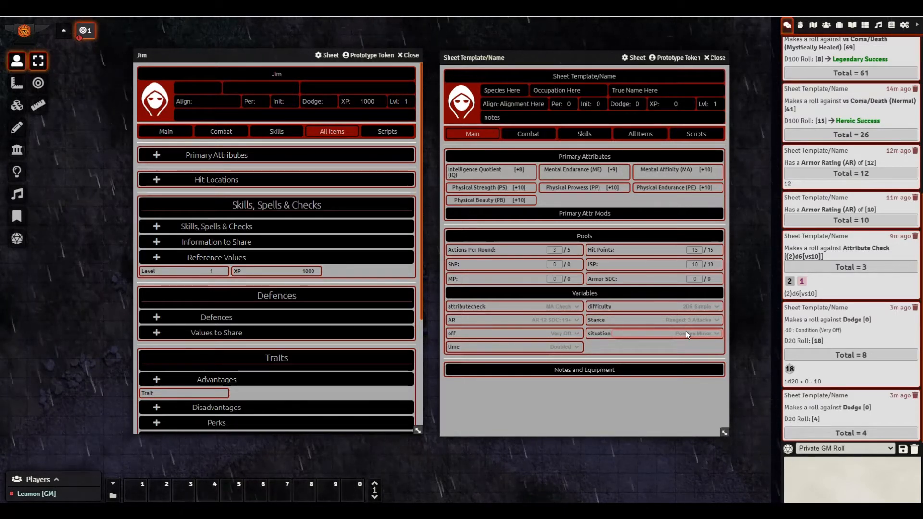
- Set the situation variable to Negative Major and view the Skills page, where Camouflage reads -55
click(686, 335)
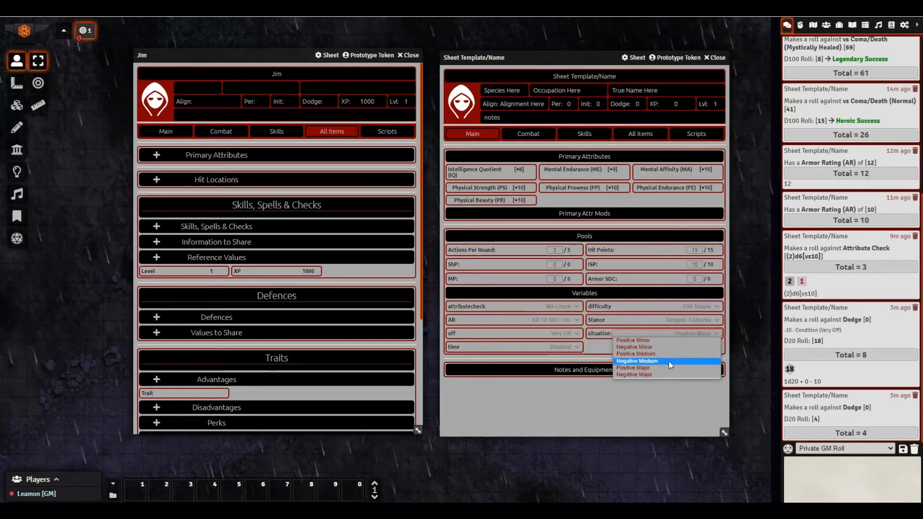
click(653, 355)
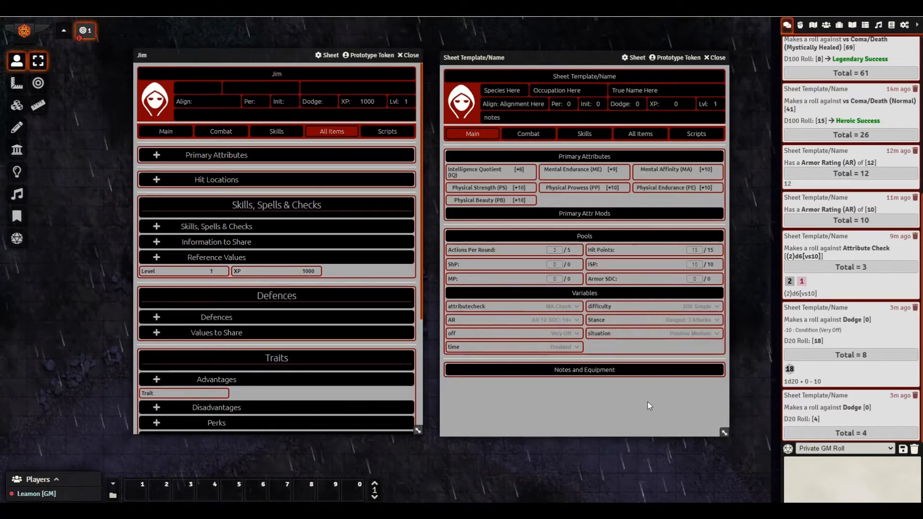
click(678, 335)
click(643, 348)
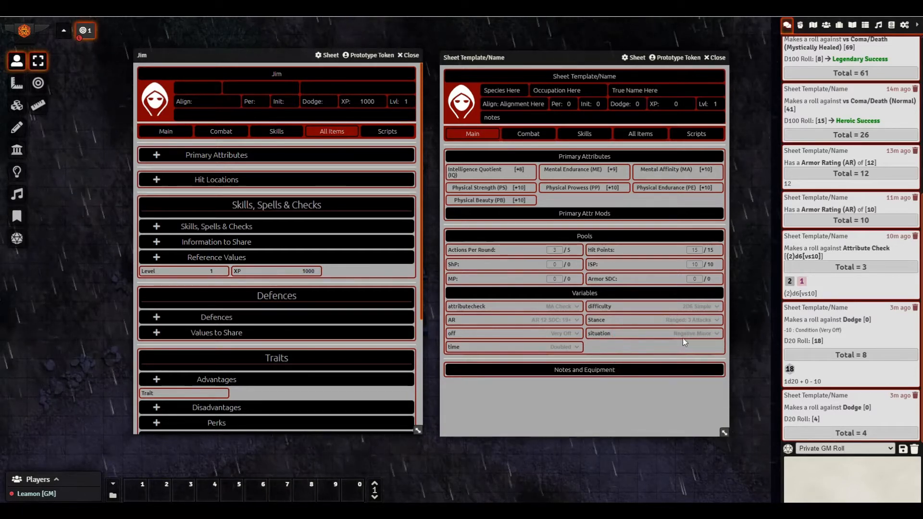
click(682, 336)
click(655, 375)
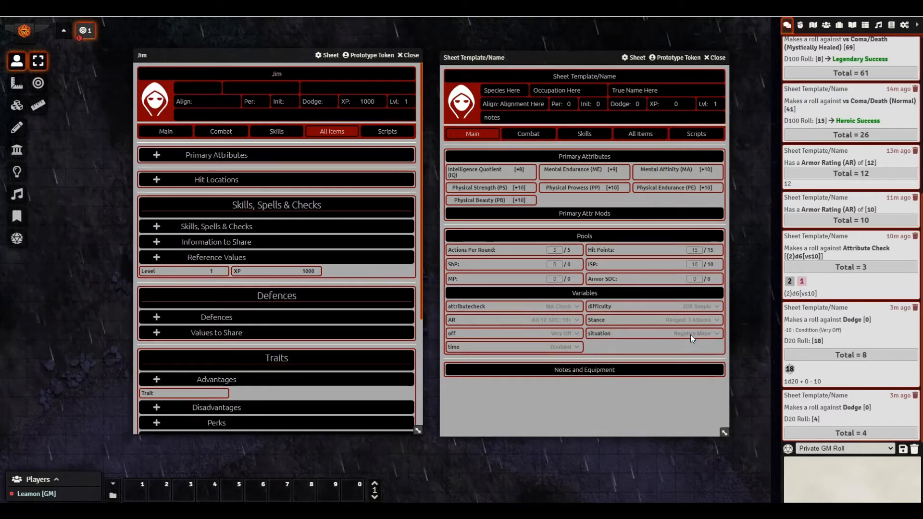
click(690, 335)
click(648, 373)
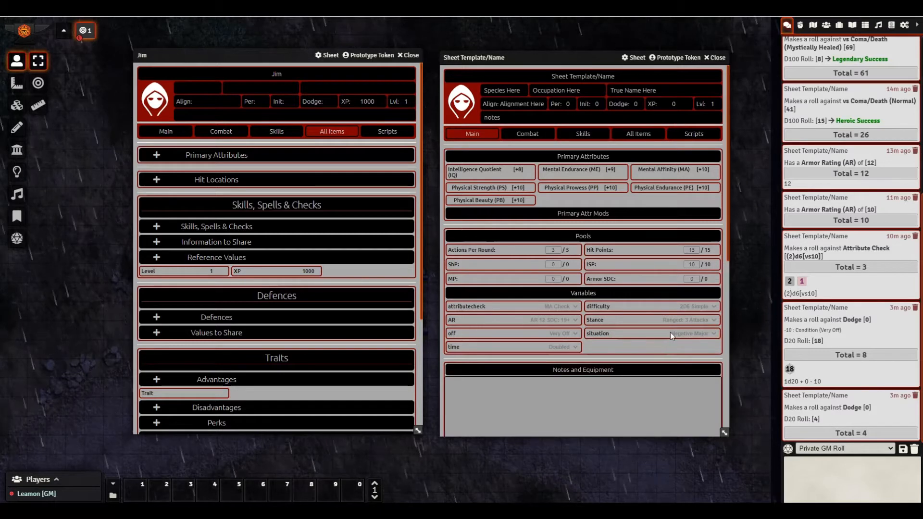
click(584, 135)
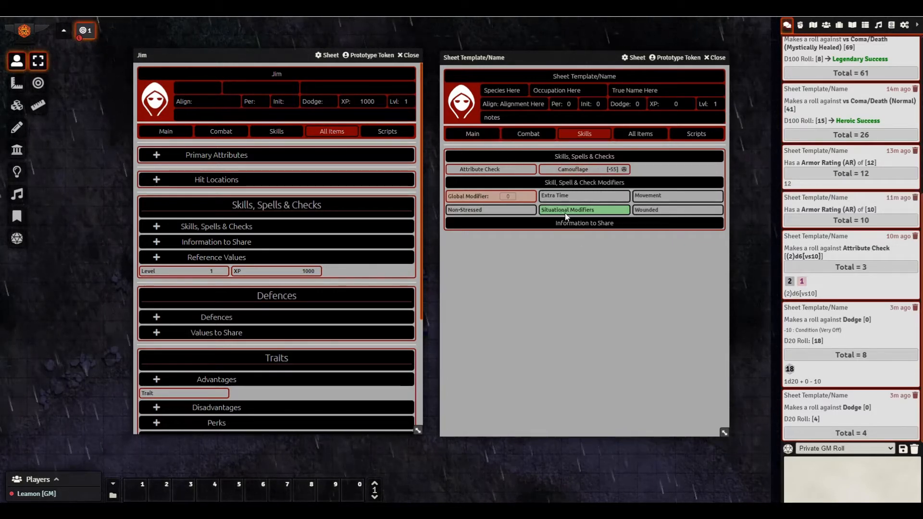
- Toggle the Extra Time, Situational, Movement and Wounded modifiers, leaving all off so Camouflage returns to 20
click(555, 196)
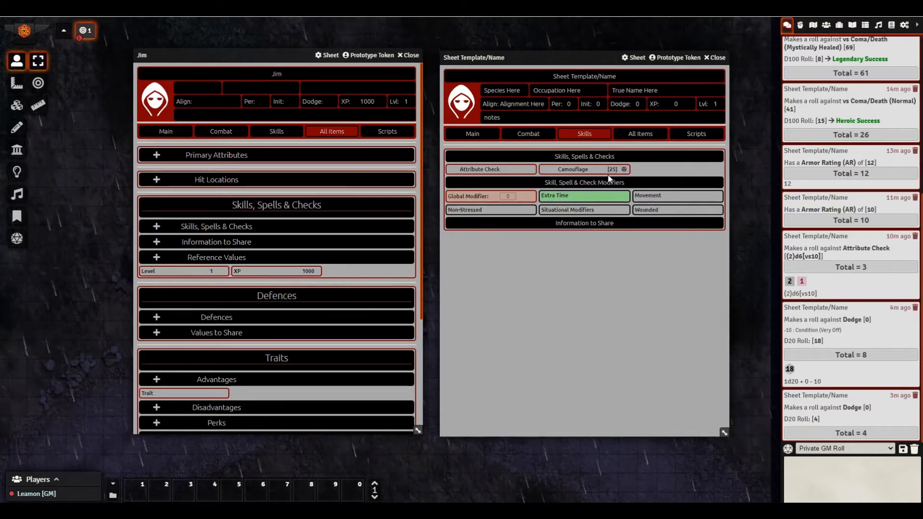
click(557, 208)
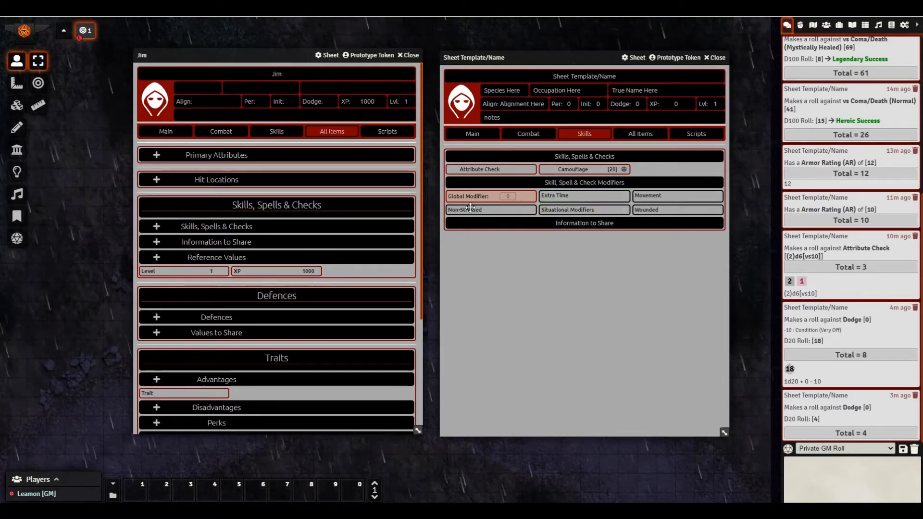
click(648, 195)
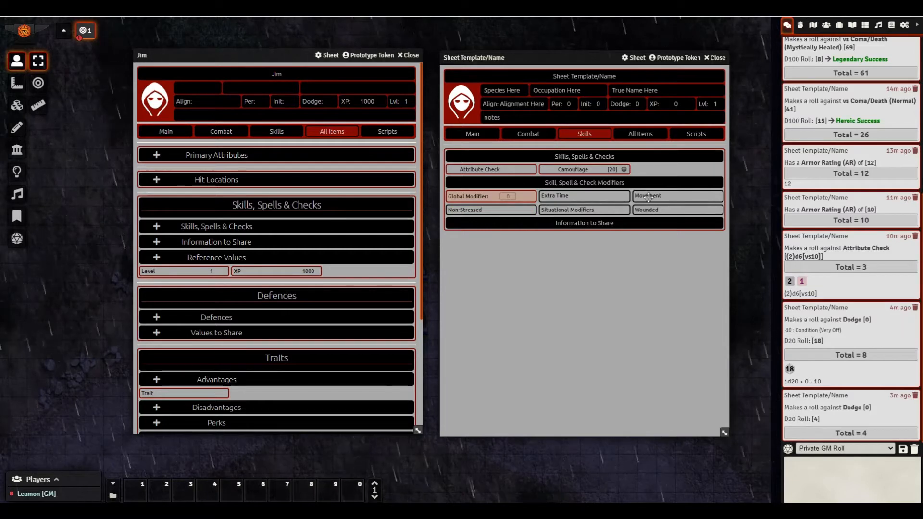
click(647, 195)
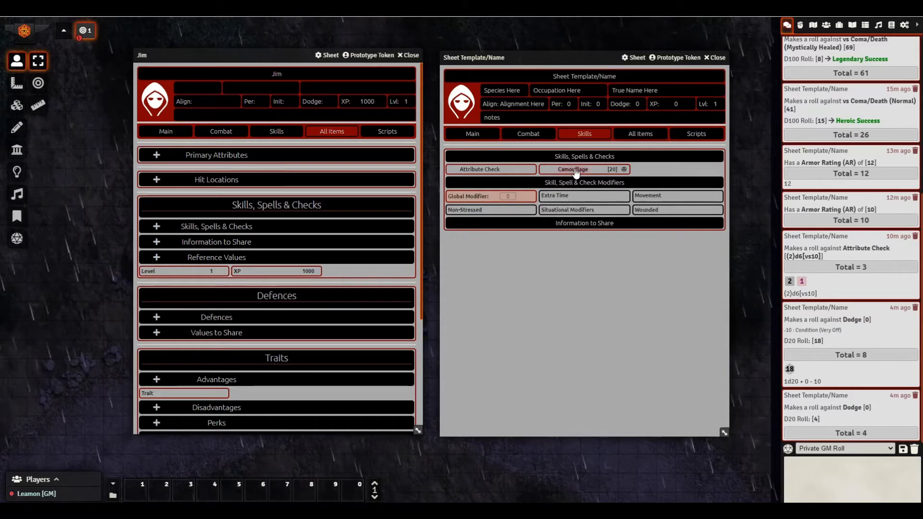
- Scroll the full item list down to the Modifiers and tick the Wounded modifier
click(640, 134)
scroll(610, 244, down, 4)
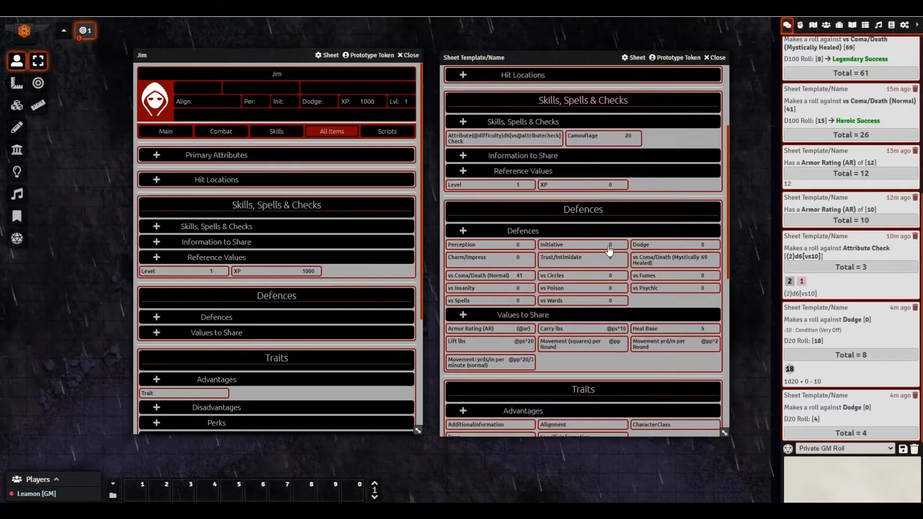
scroll(591, 220, down, 4)
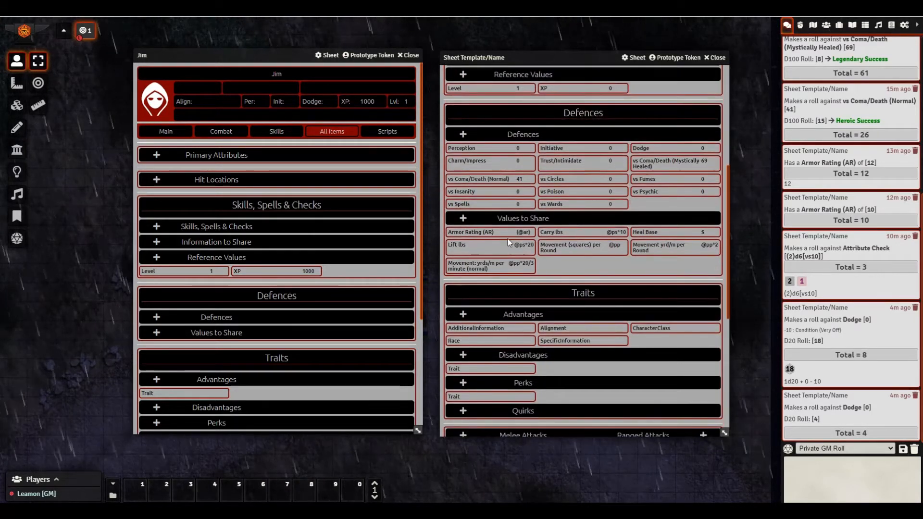
scroll(516, 250, down, 3)
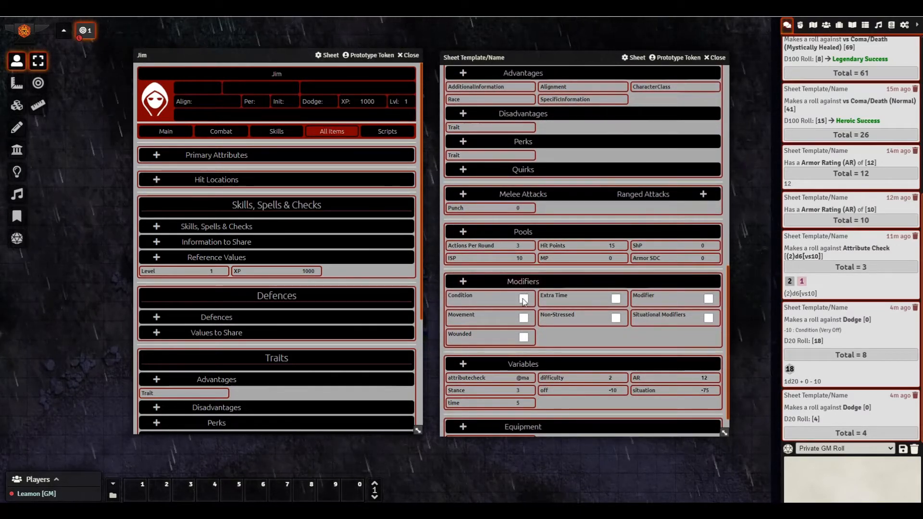
click(524, 338)
scroll(523, 216, up, 10)
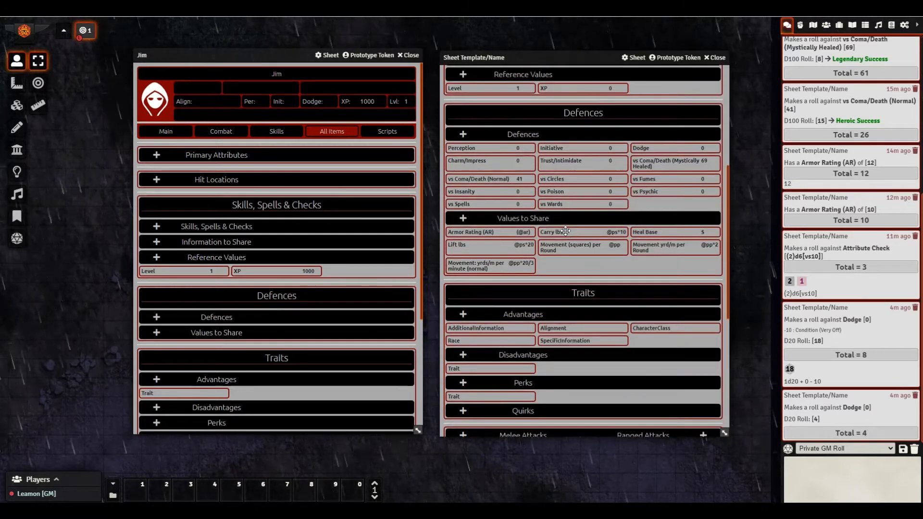
- Apply and remove Condition on the combat page, then review variables: situation -75, off -10, stance 3, AR 12
click(529, 134)
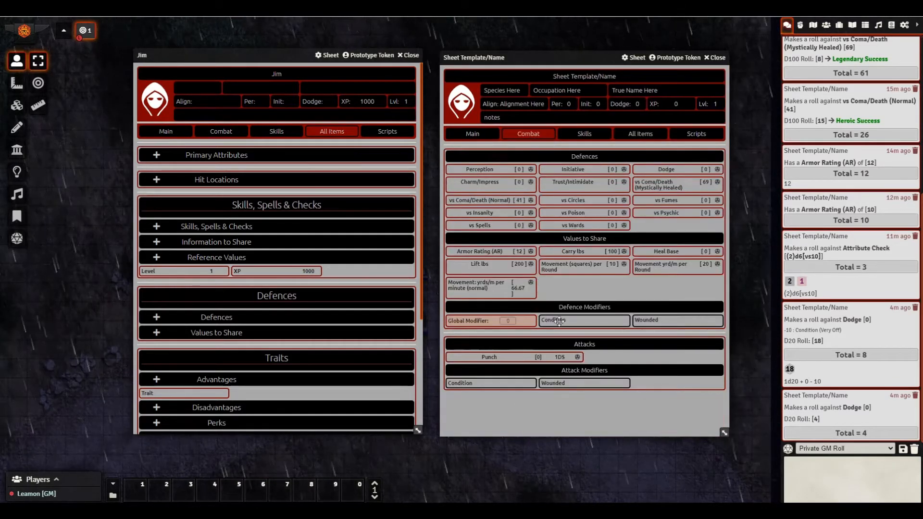
click(555, 321)
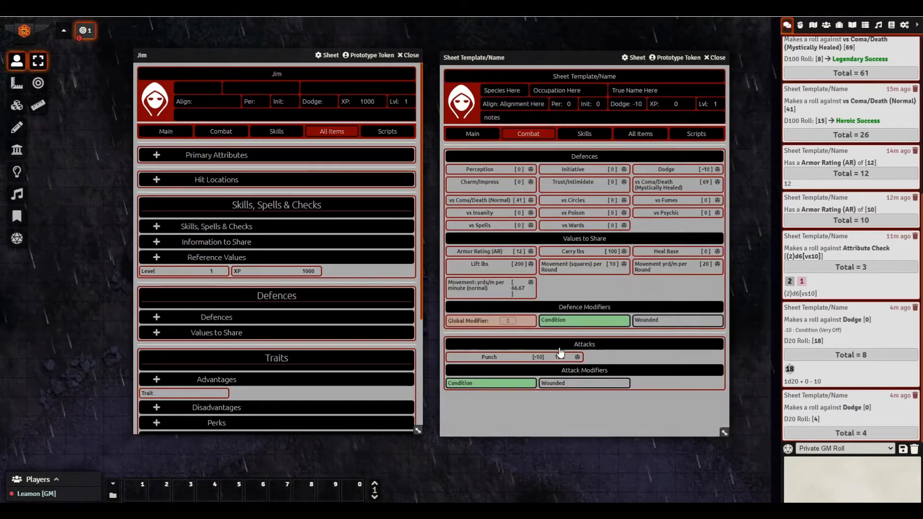
click(554, 321)
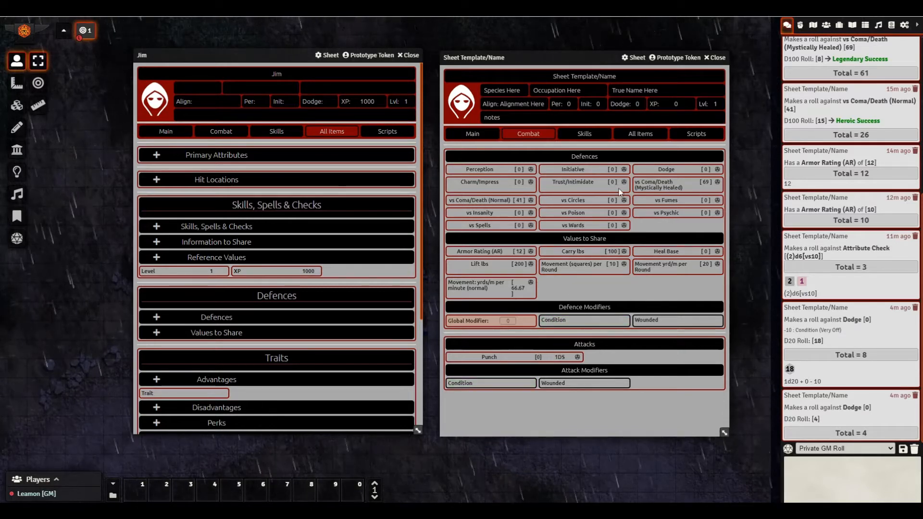
click(642, 139)
scroll(613, 250, down, 15)
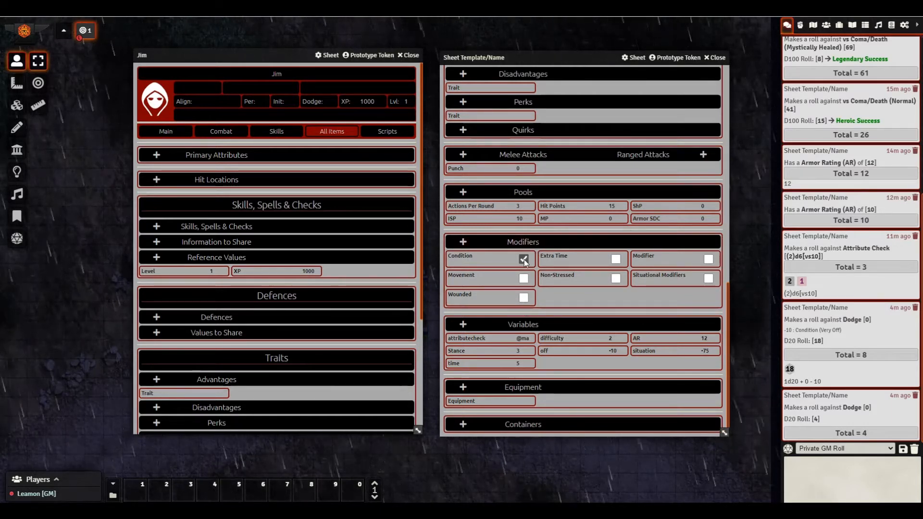
scroll(555, 271, up, 2)
scroll(556, 269, up, 5)
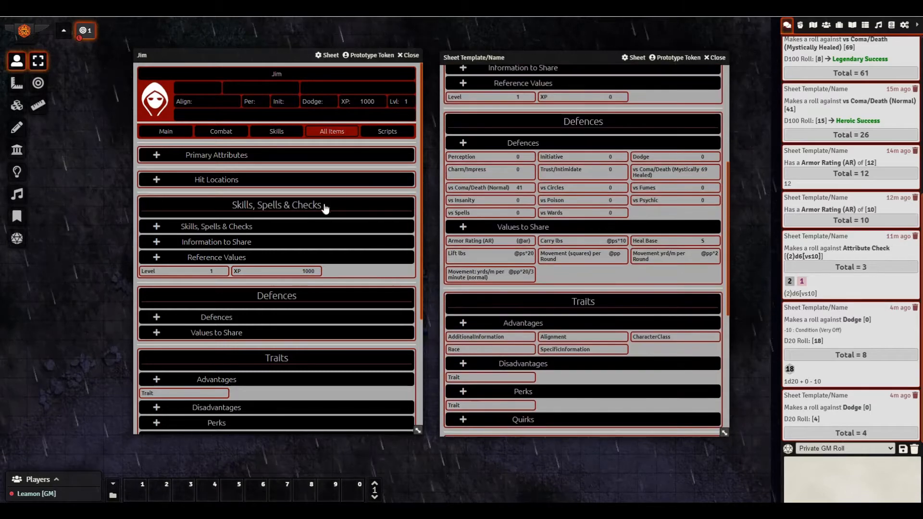
scroll(551, 265, down, 7)
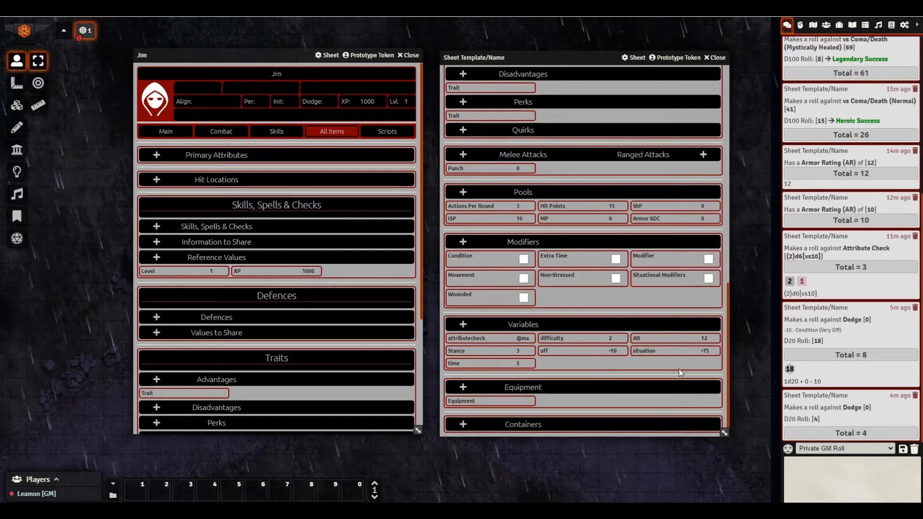
- Open and close the Equipment item sheet, and add a new container item
click(480, 401)
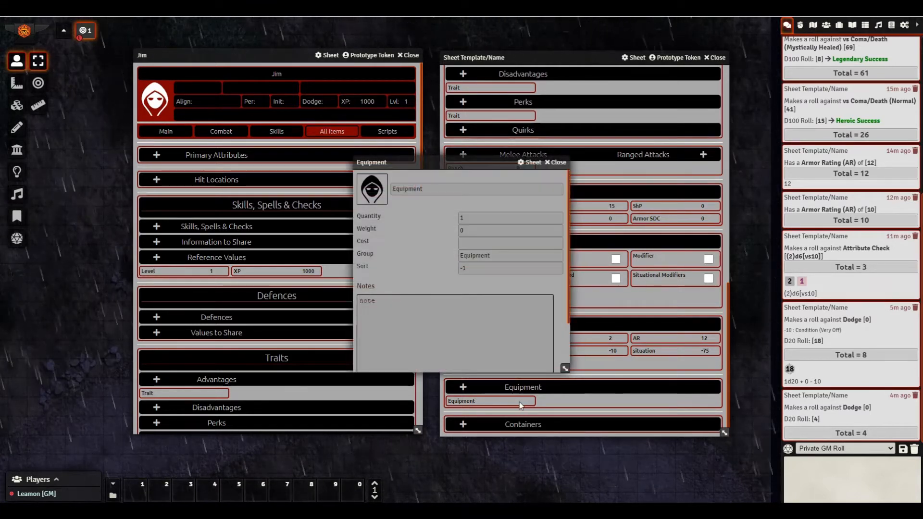
click(555, 163)
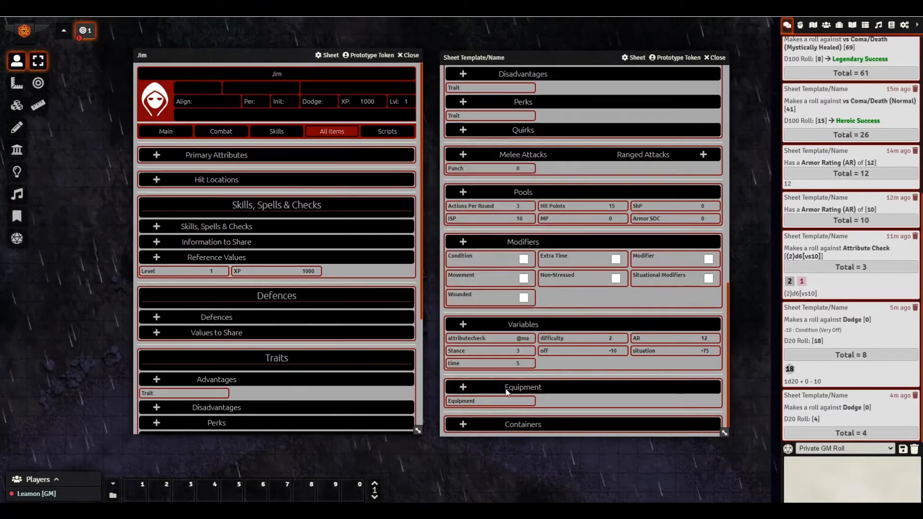
click(464, 424)
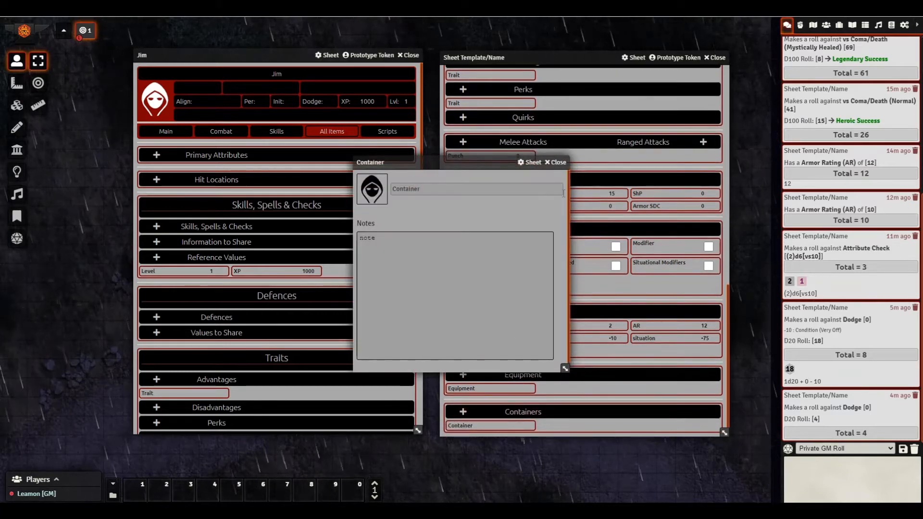
click(556, 162)
scroll(494, 399, up, 1)
scroll(494, 399, down, 1)
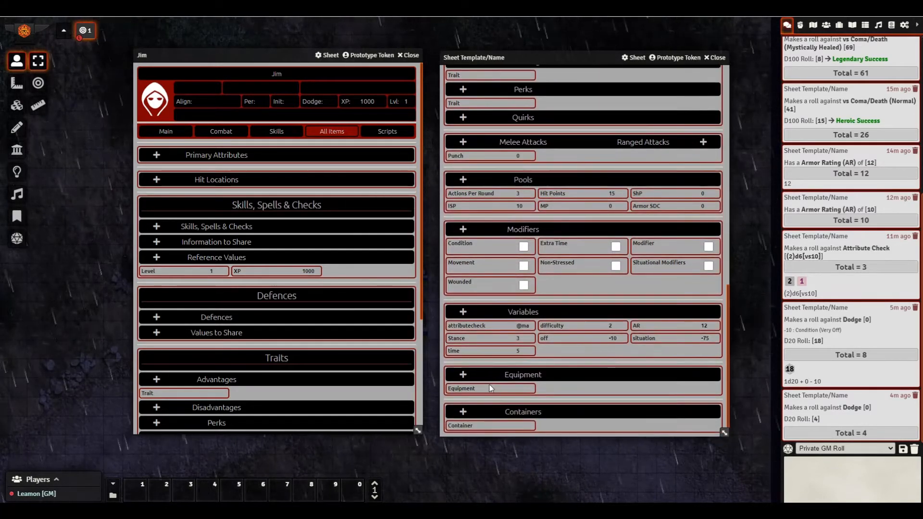
scroll(563, 339, up, 12)
- Look over the Combat and Main pages and click into the notes and equipment box
click(531, 129)
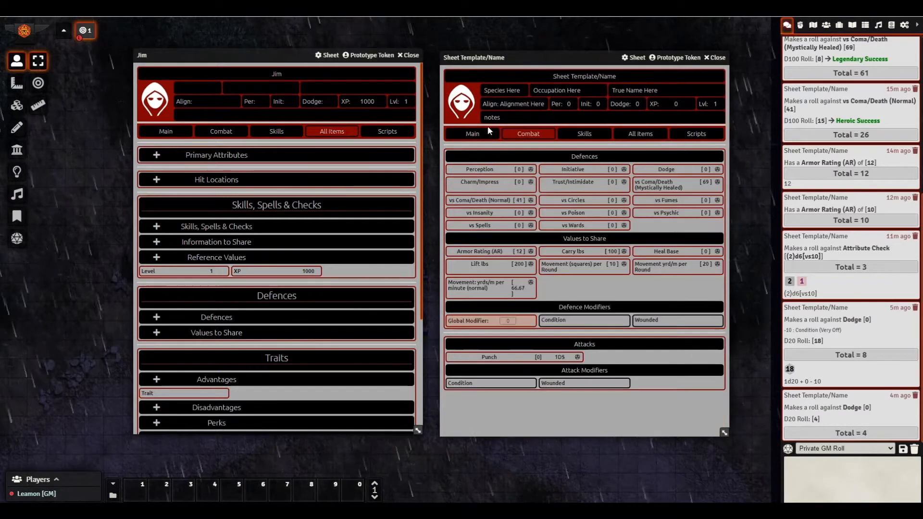
click(473, 129)
scroll(555, 374, down, 1)
scroll(554, 373, down, 3)
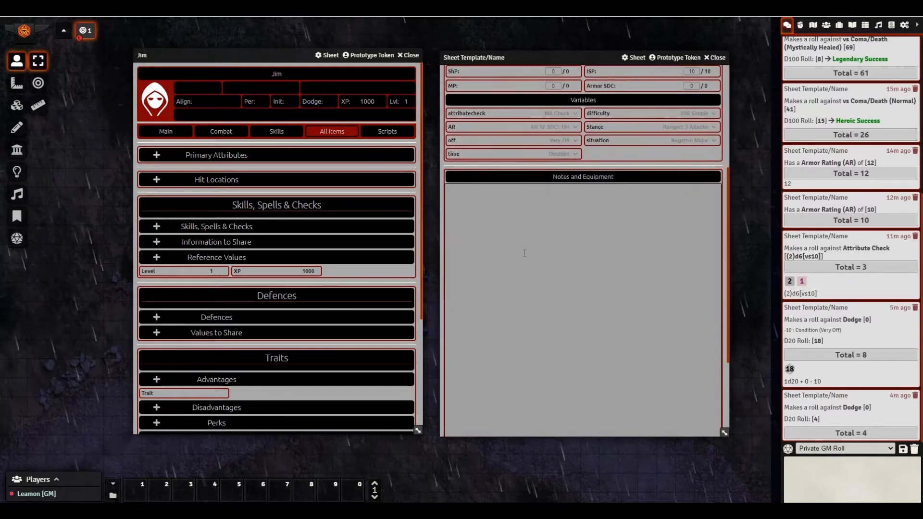
click(559, 219)
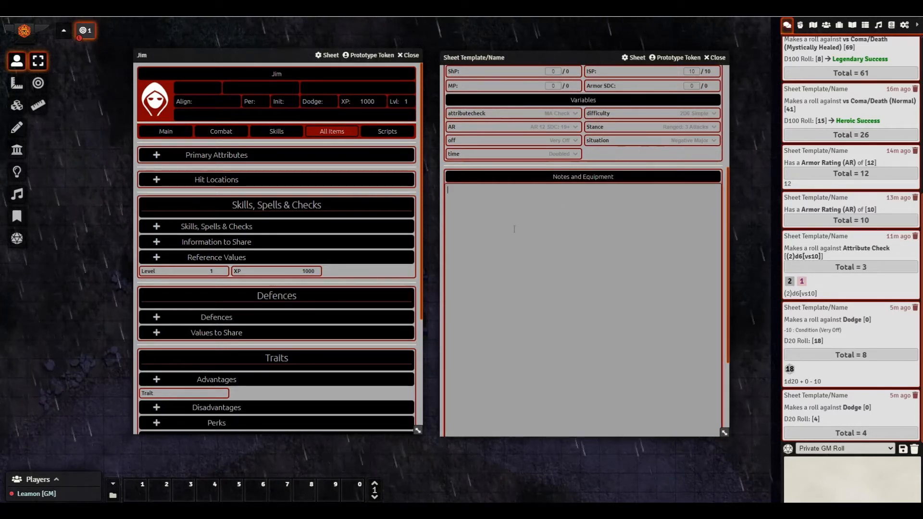
scroll(521, 250, down, 3)
scroll(523, 275, up, 5)
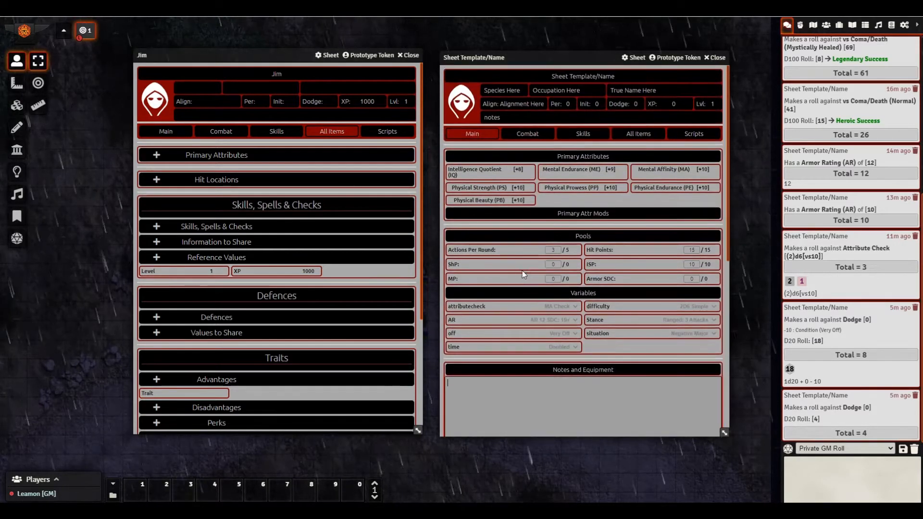
- Reopen and close Equipment from the full item list, then view Skills with Camouflage at 20
click(636, 139)
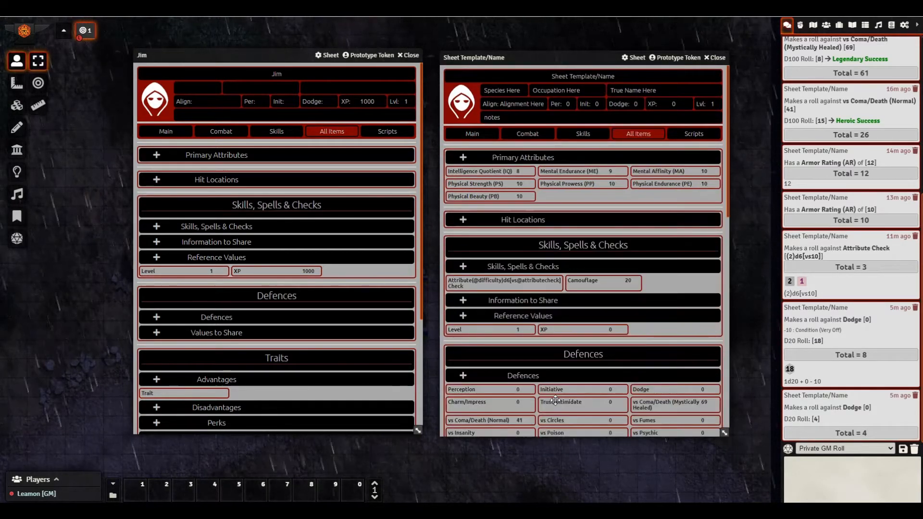
scroll(555, 396, down, 10)
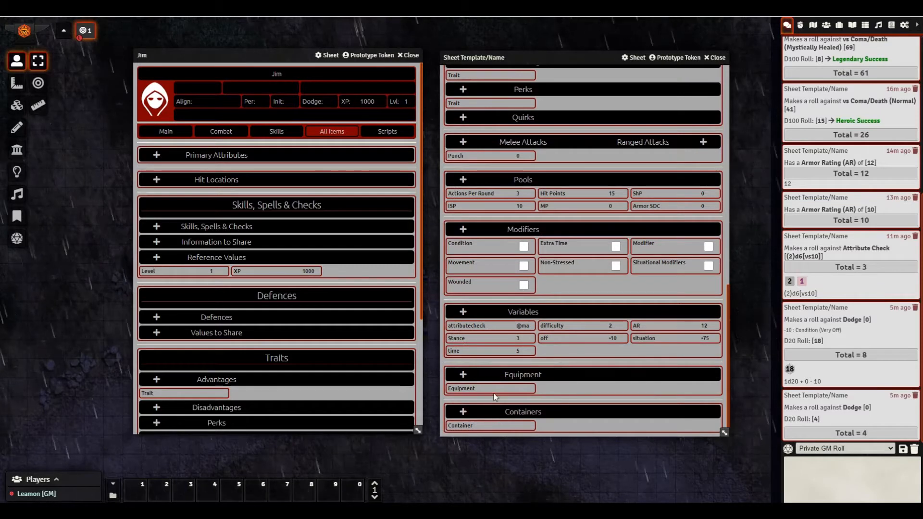
click(473, 388)
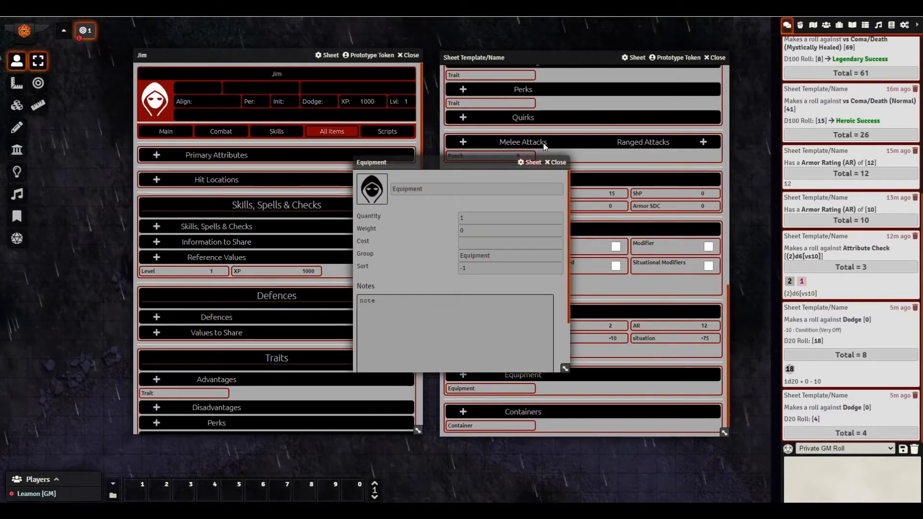
click(555, 162)
scroll(577, 311, up, 5)
scroll(577, 310, up, 5)
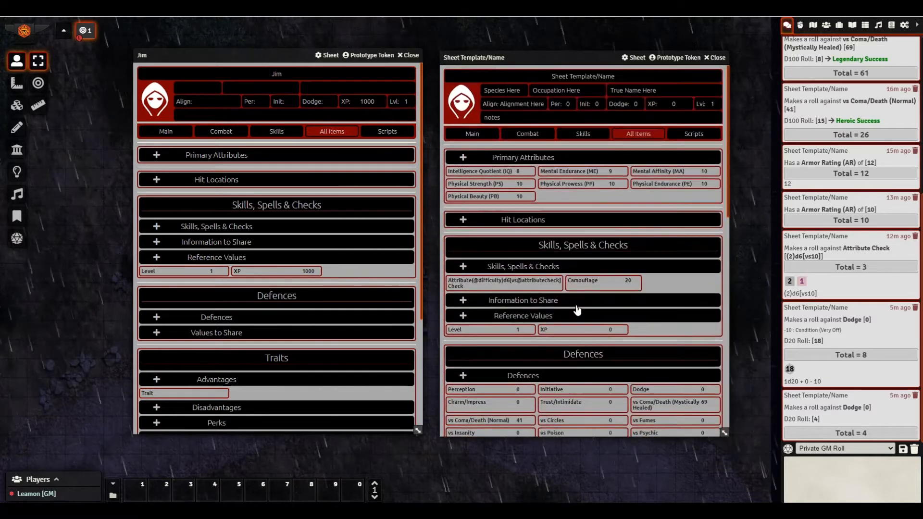
click(584, 134)
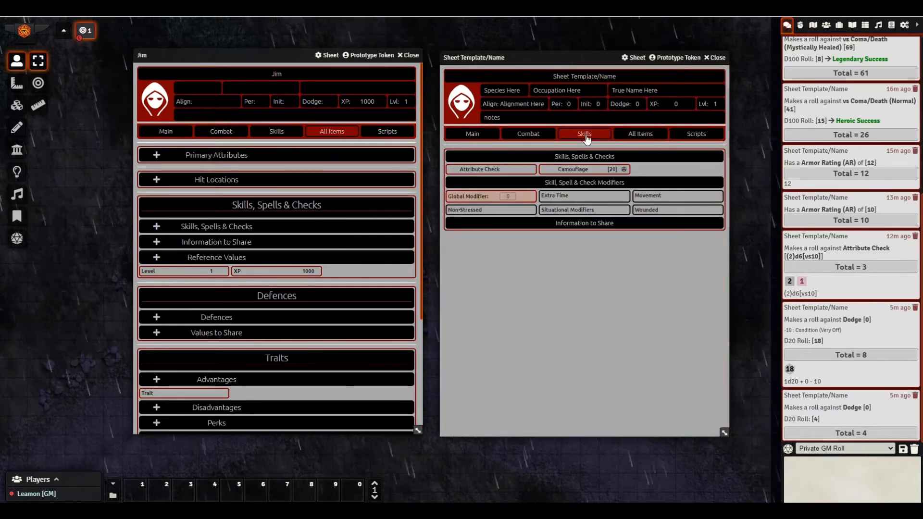
- Open the Attribute Check item for review, then close it
right_click(476, 171)
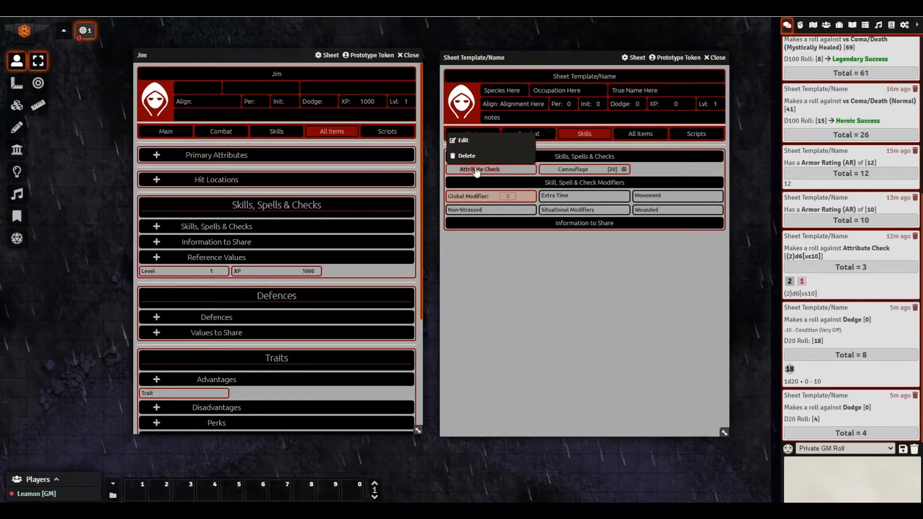
click(466, 143)
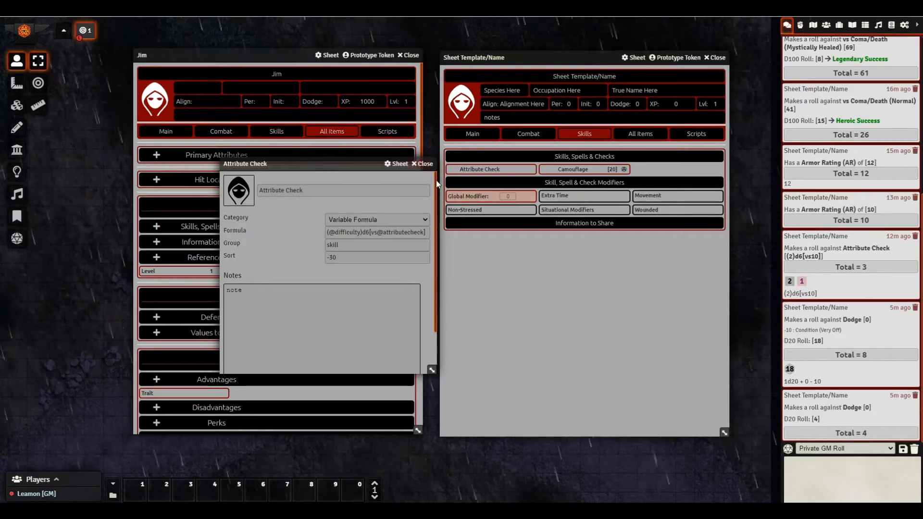
click(425, 165)
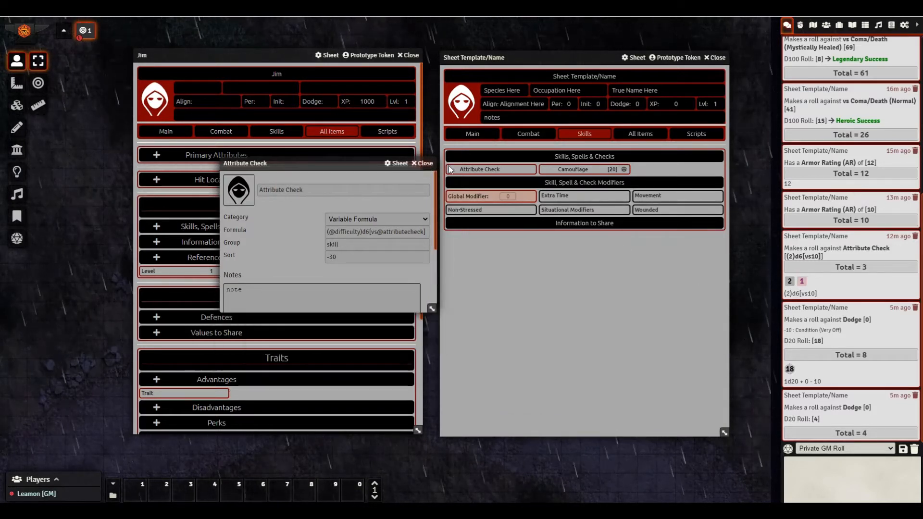
- Review the Camouflage skill item and its value of 20, then return to All Items
click(568, 173)
right_click(567, 173)
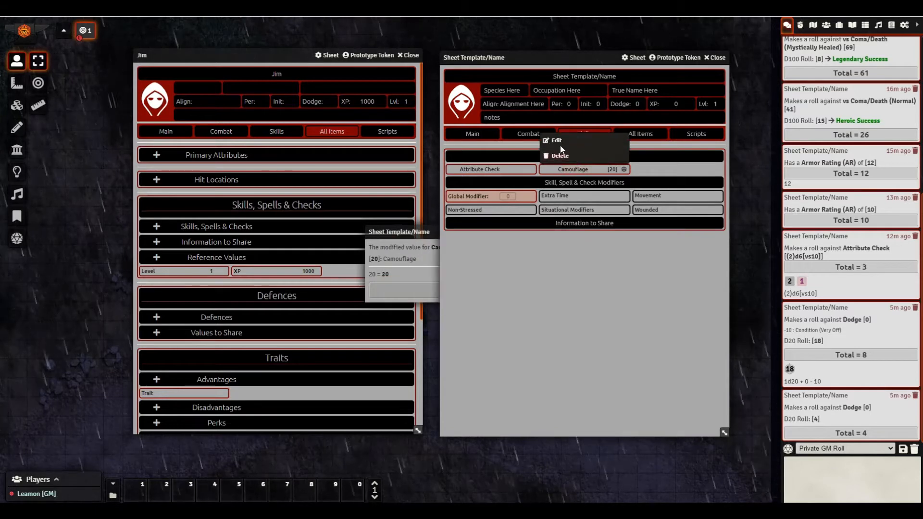
click(555, 142)
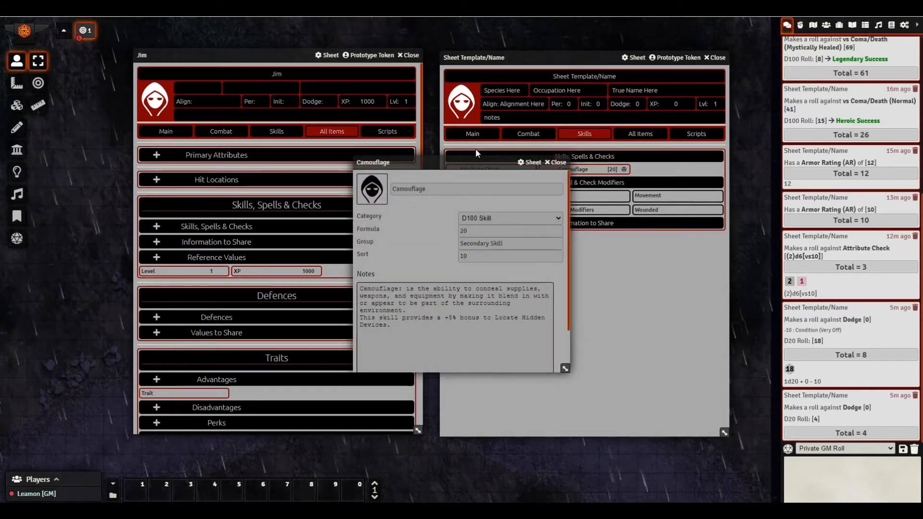
click(556, 164)
drag(417, 233, 340, 227)
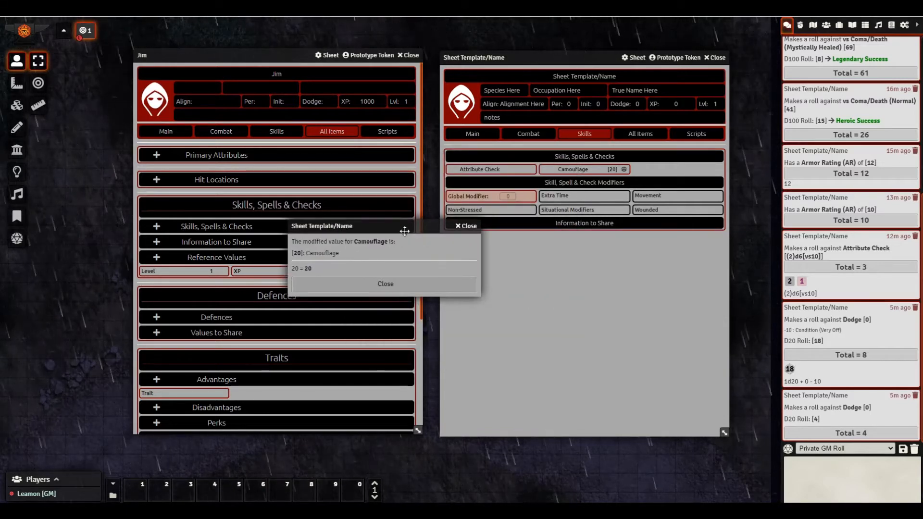
click(468, 229)
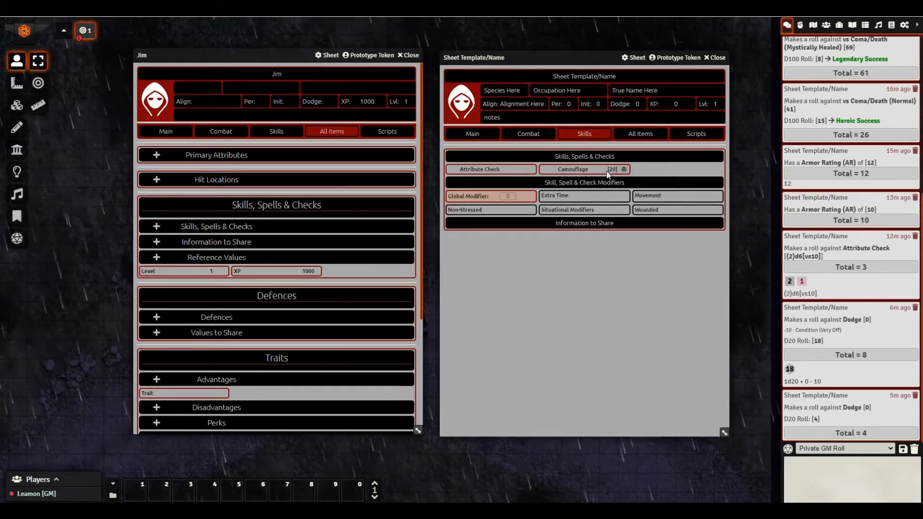
click(640, 136)
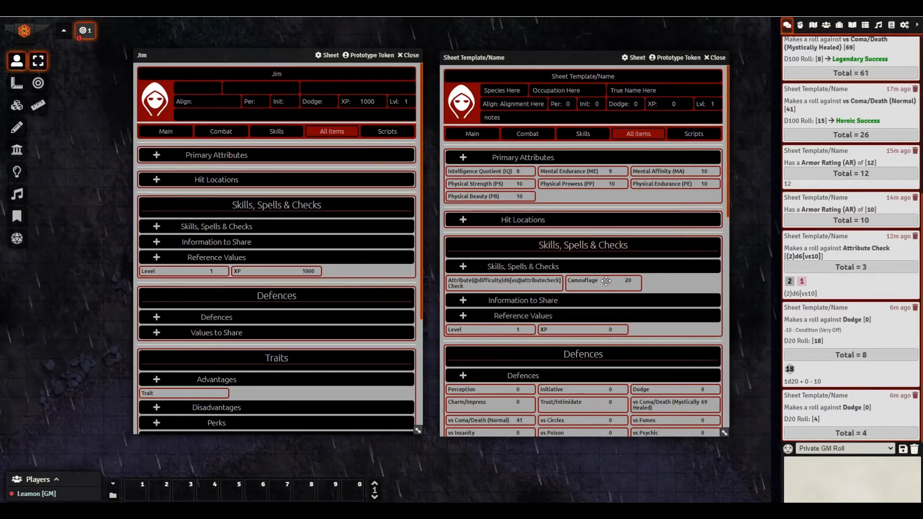
scroll(590, 277, down, 3)
scroll(540, 201, down, 1)
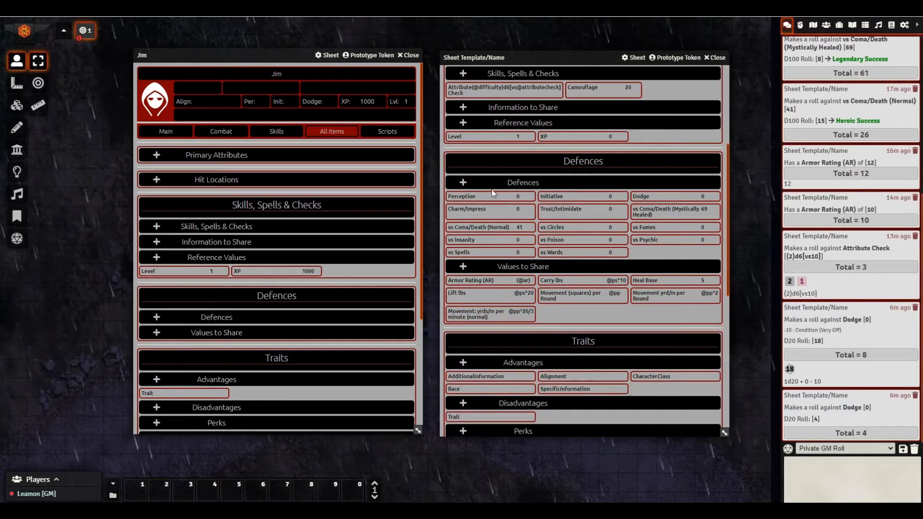
scroll(466, 272, down, 2)
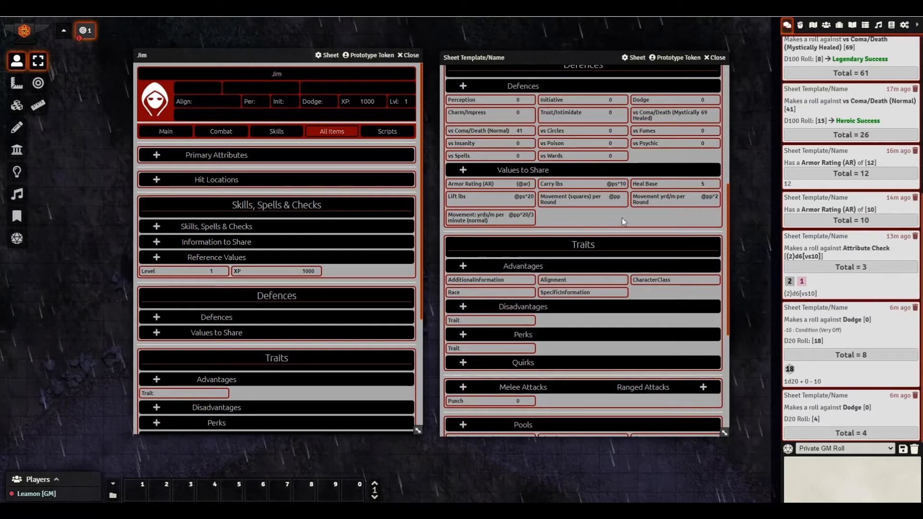
scroll(545, 212, up, 1)
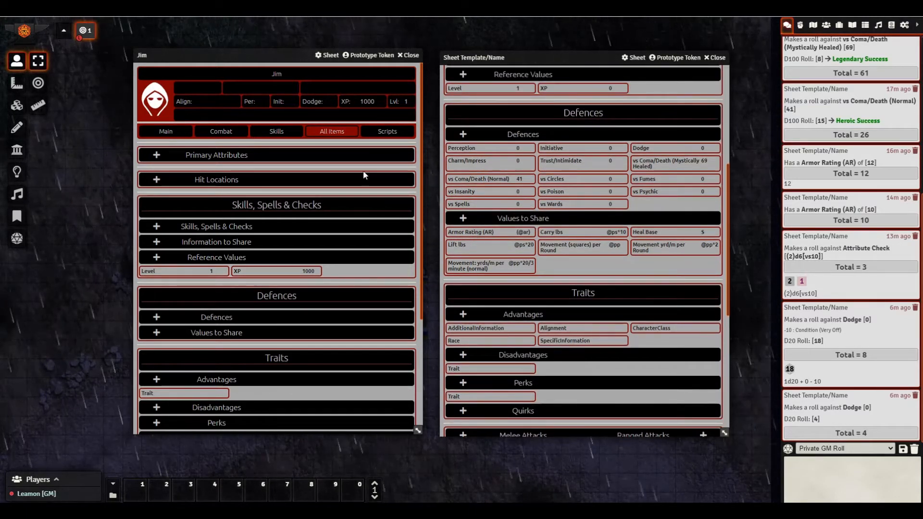
click(570, 234)
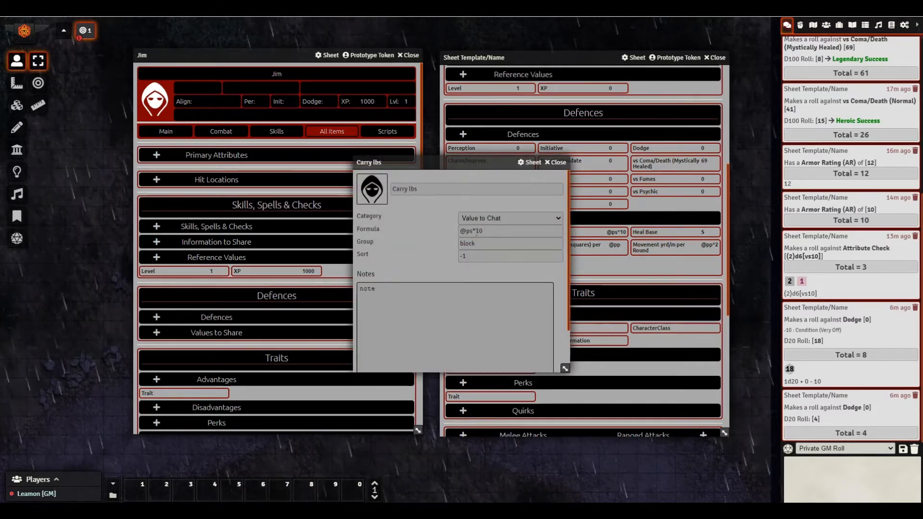
click(555, 163)
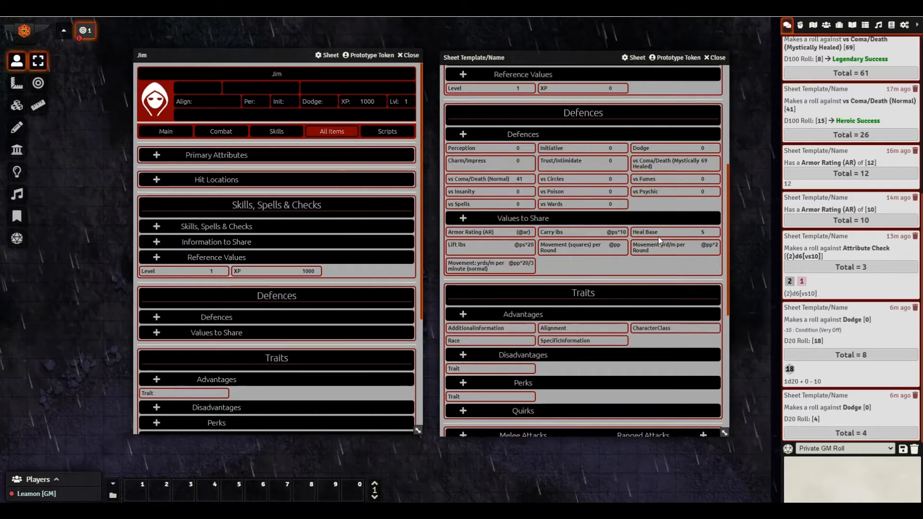
click(458, 245)
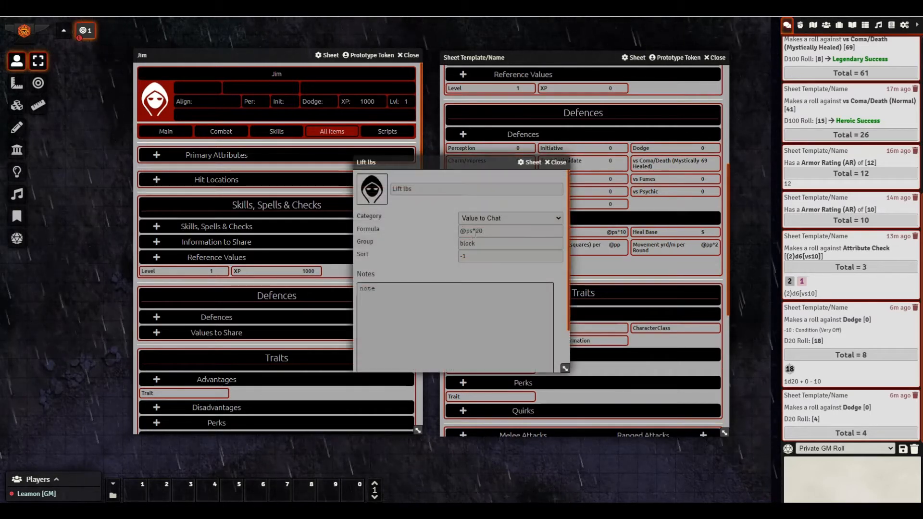
click(558, 162)
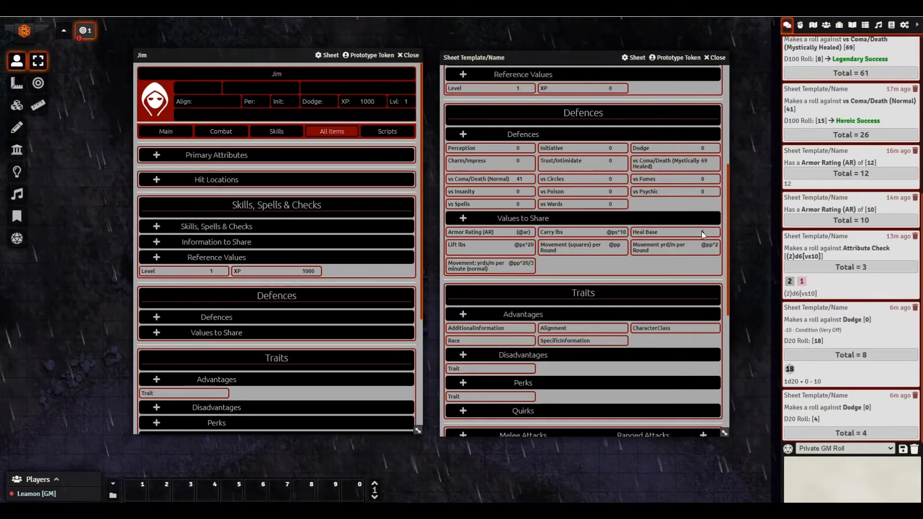
mouse_move(702, 232)
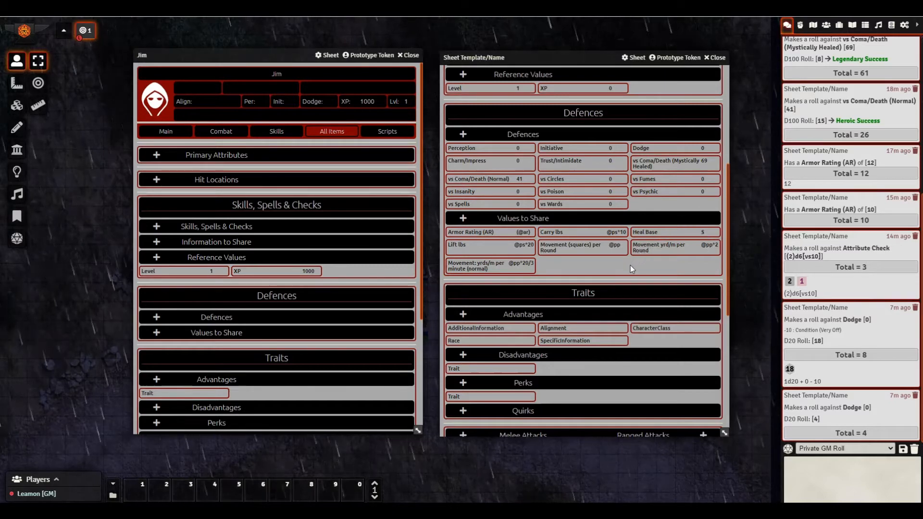
scroll(631, 267, up, 1)
scroll(631, 268, up, 3)
scroll(680, 283, down, 2)
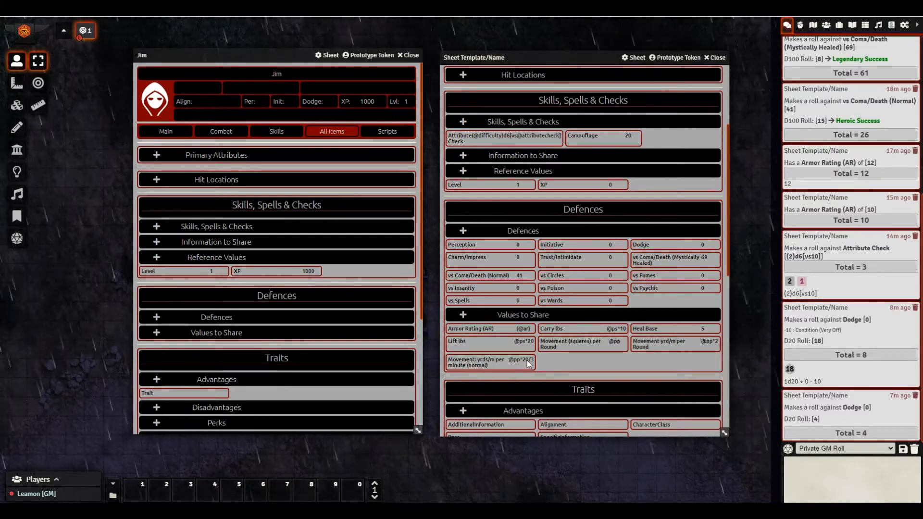
scroll(527, 348, up, 2)
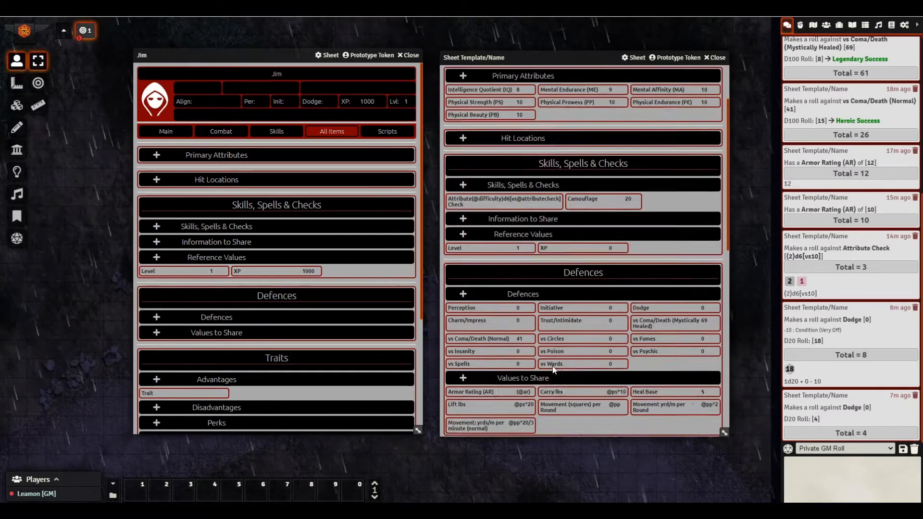
scroll(554, 370, down, 3)
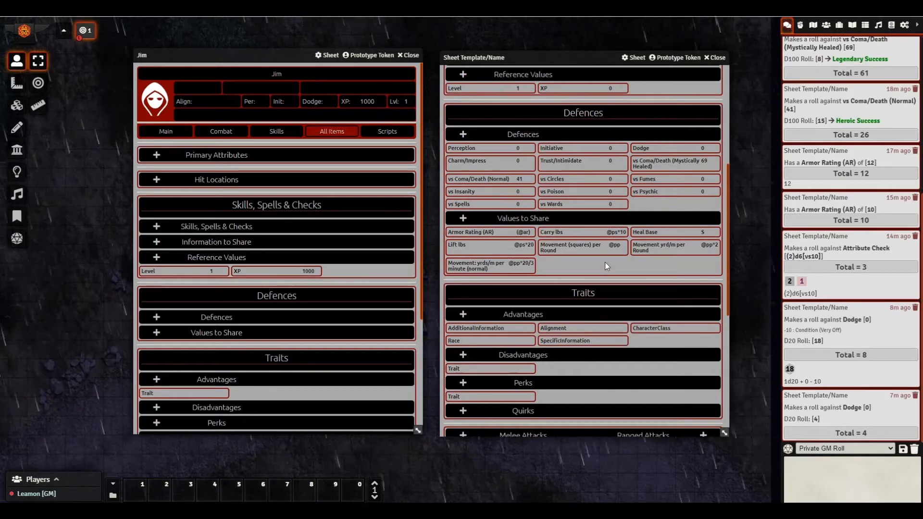
scroll(605, 262, up, 5)
- Toggle the template sheet between Main and Combat, ending on Combat (Carry 100, Lift 200)
click(534, 141)
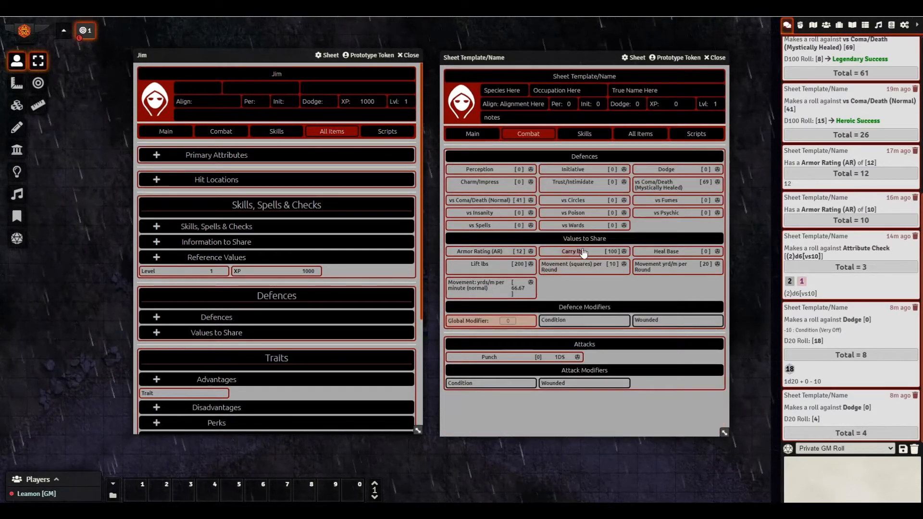
click(475, 135)
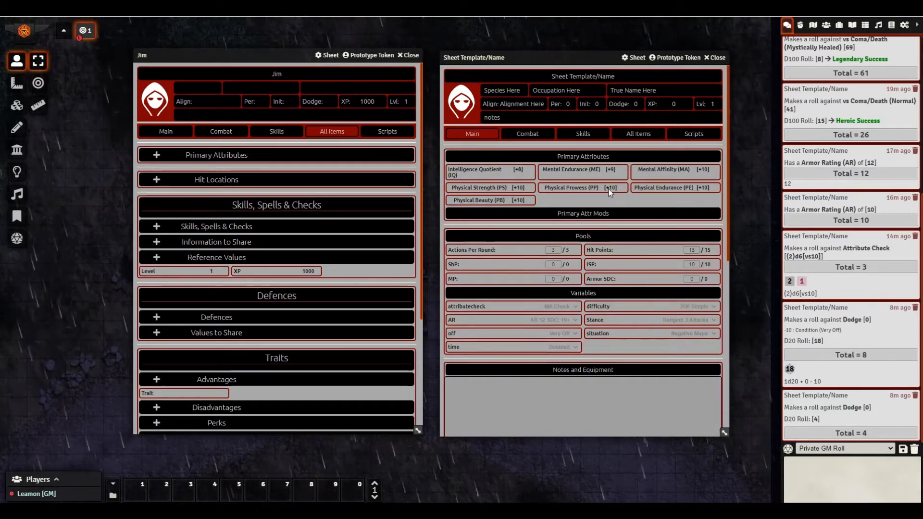
click(528, 135)
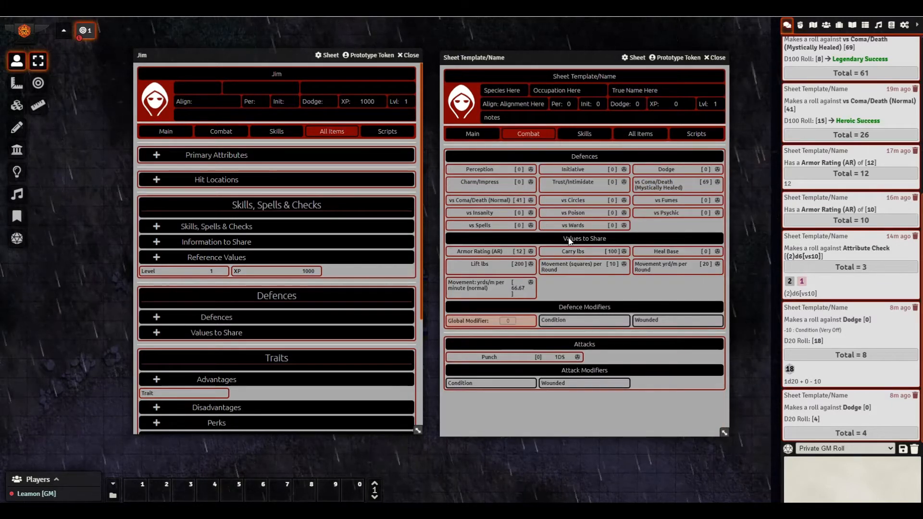
click(471, 135)
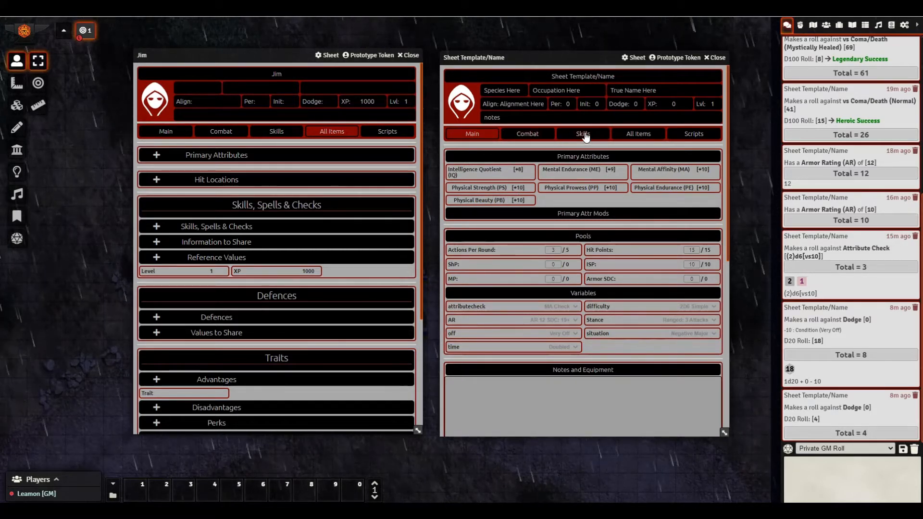
click(528, 134)
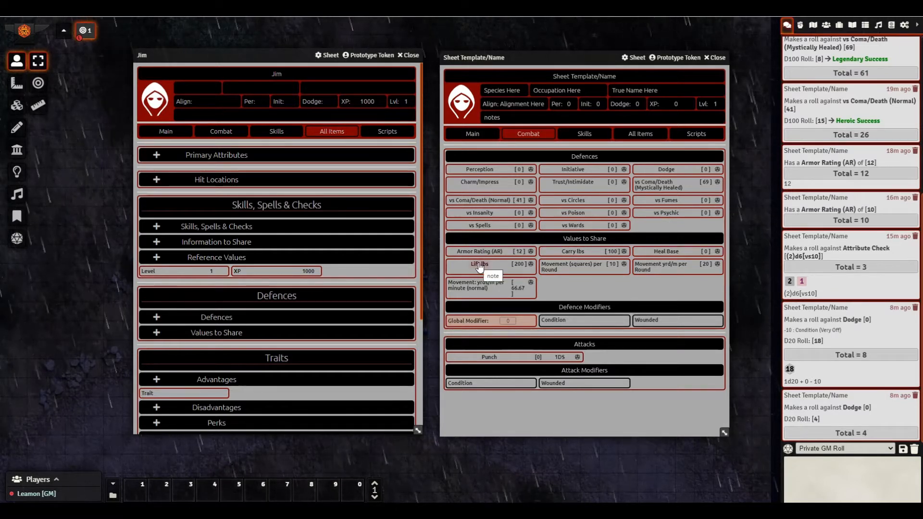
- Inspect the Carry lbs, Heal Base and Movement (squares) per Round items' sort settings
right_click(548, 253)
click(555, 223)
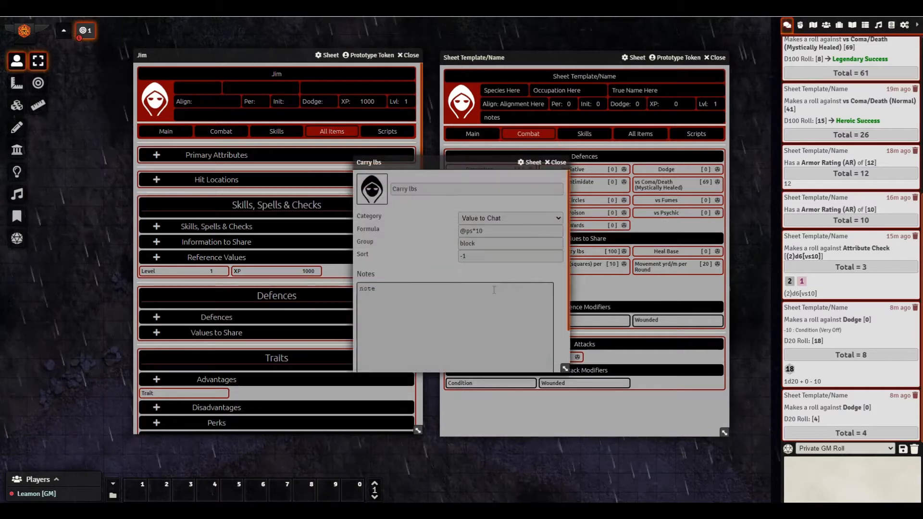
right_click(652, 252)
click(649, 223)
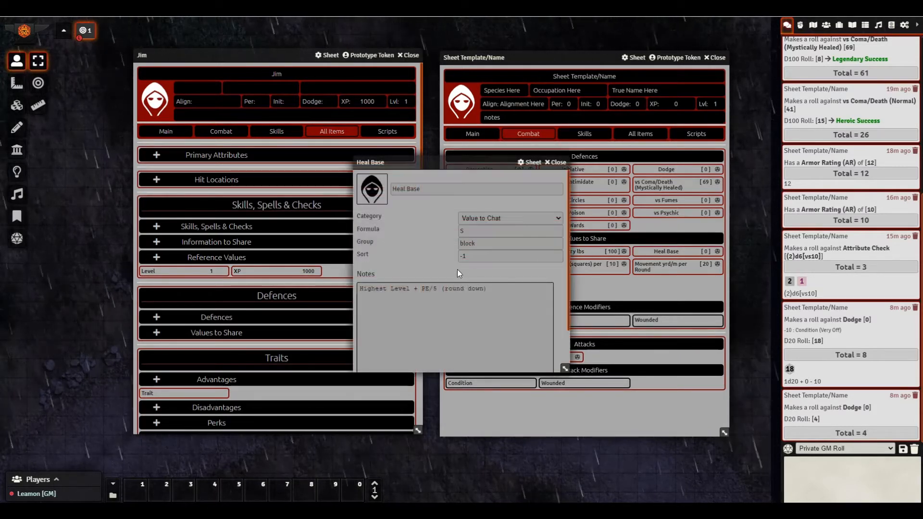
click(555, 163)
right_click(563, 270)
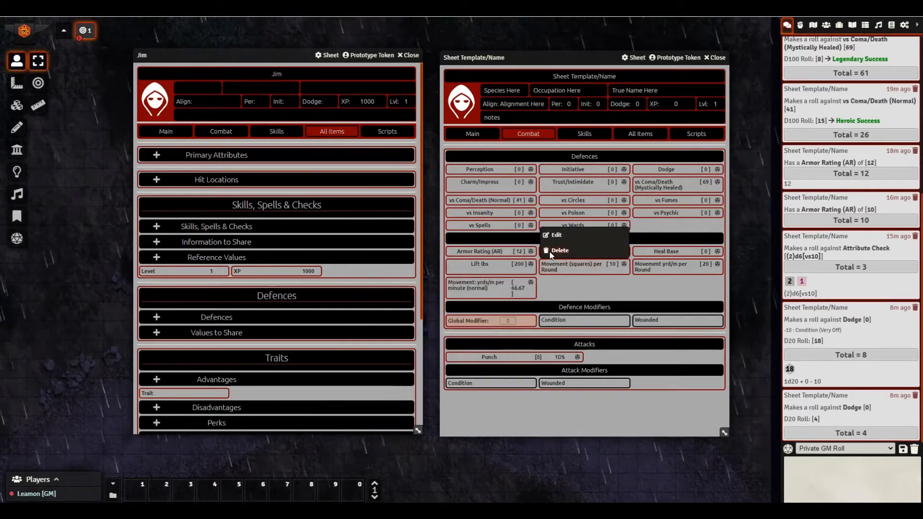
click(554, 236)
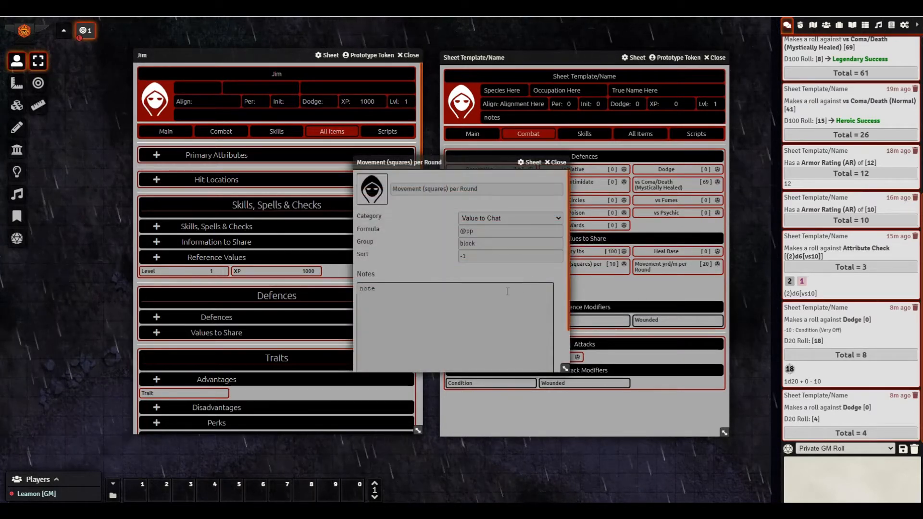
click(554, 166)
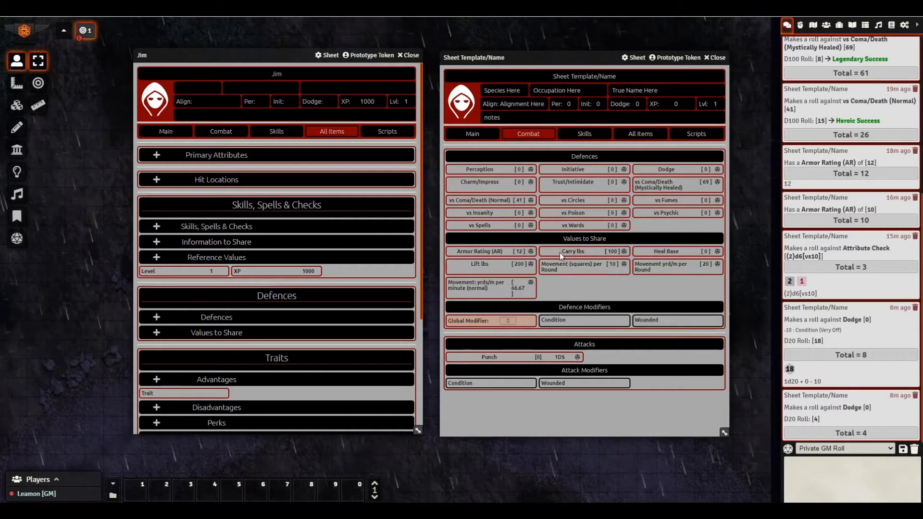
- Change the Sort values of Carry lbs, Armor Rating and Lift lbs so they list first
right_click(560, 252)
click(555, 224)
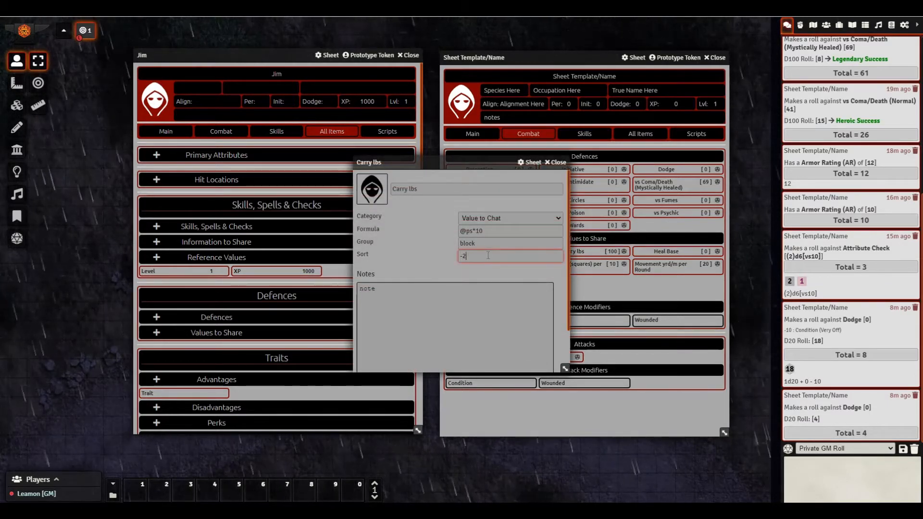
click(558, 164)
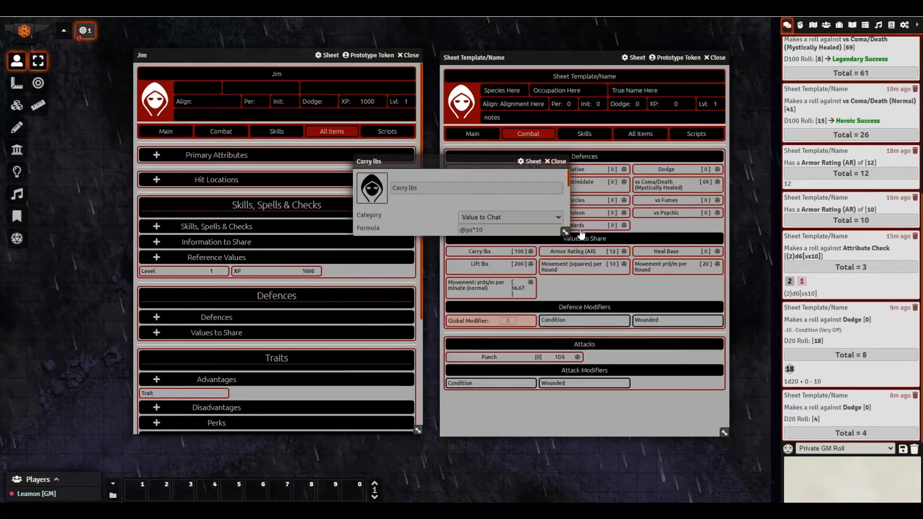
right_click(578, 257)
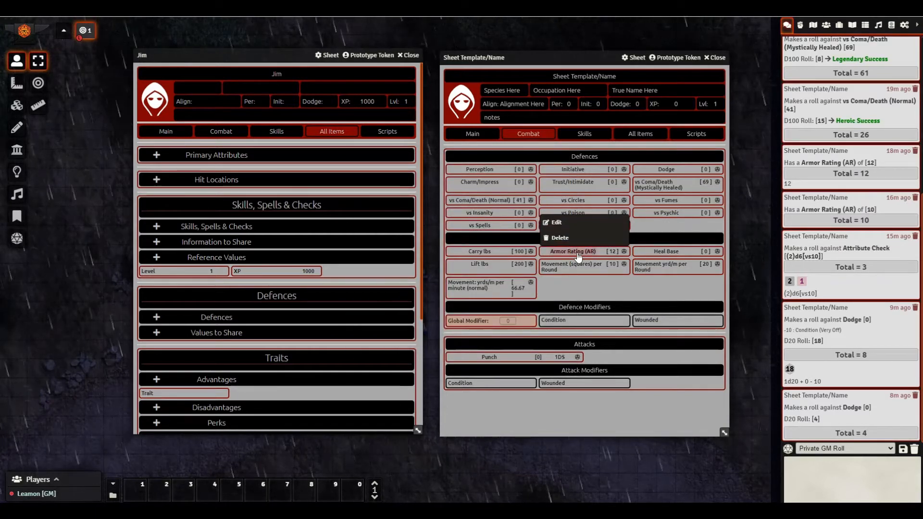
click(557, 223)
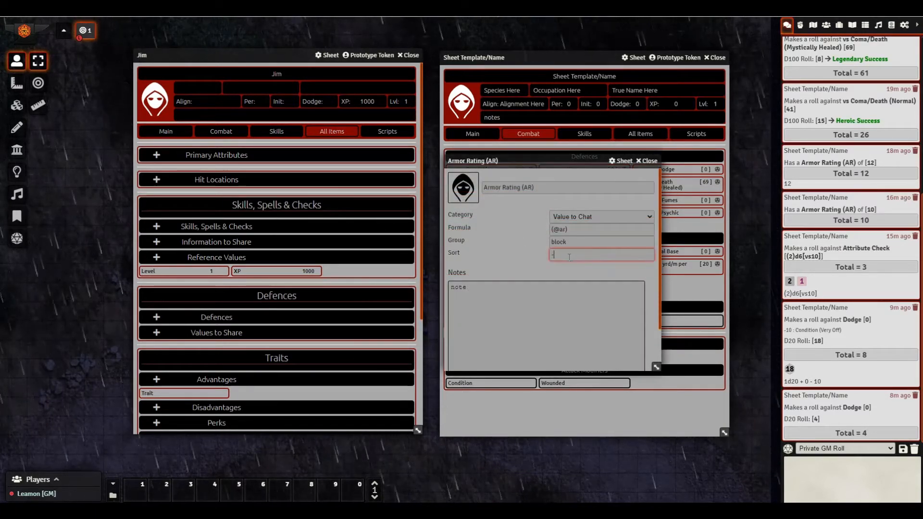
click(654, 165)
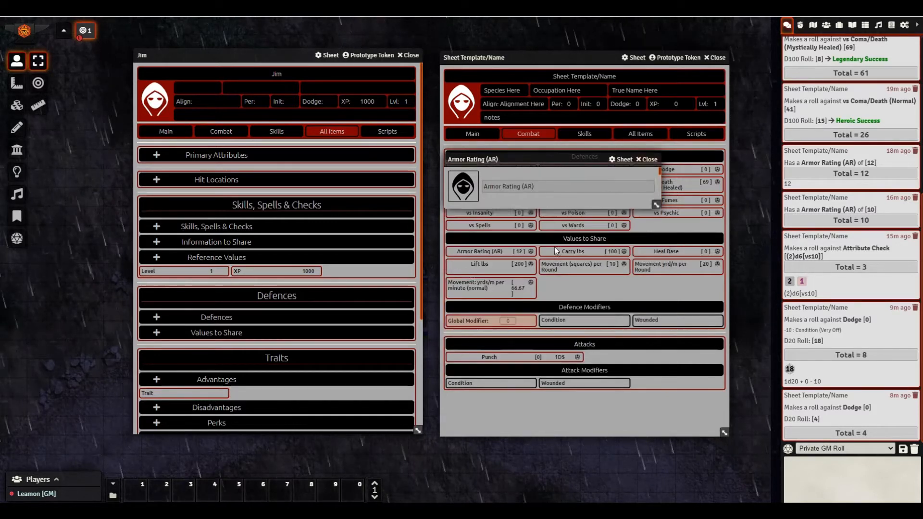
right_click(462, 266)
click(469, 235)
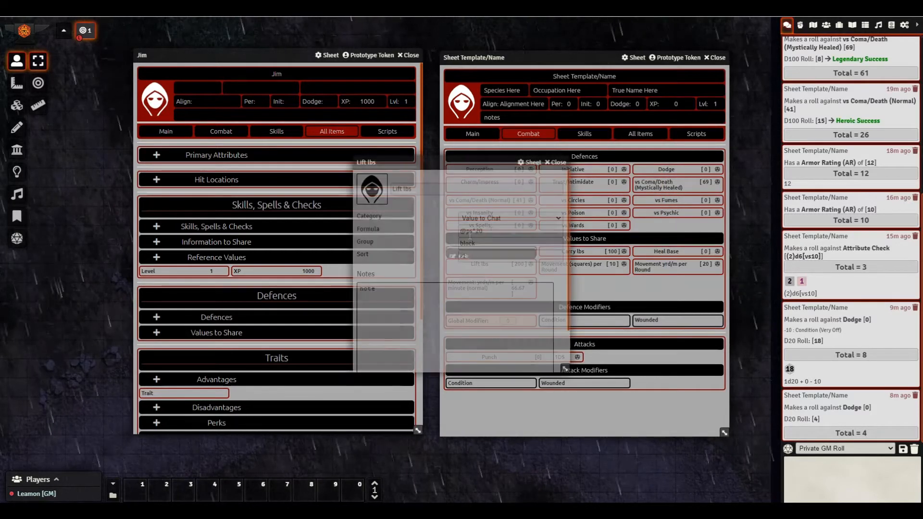
click(483, 256)
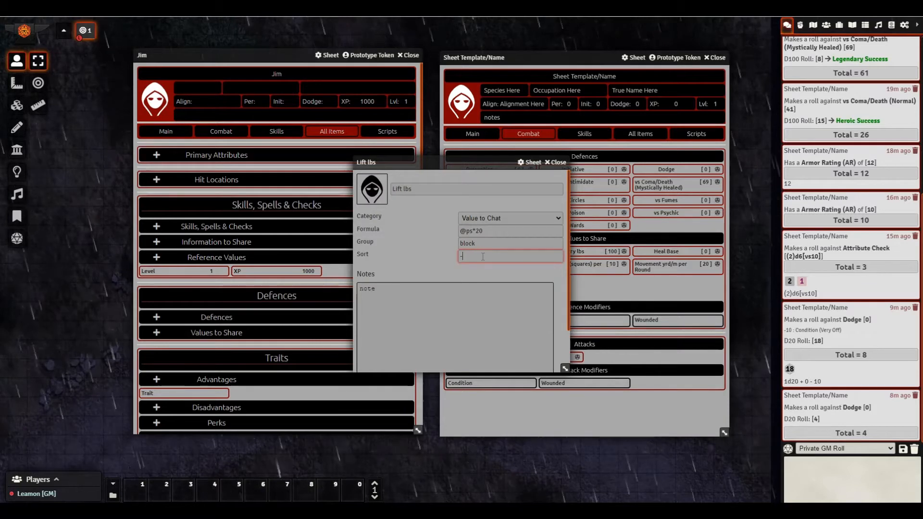
click(554, 163)
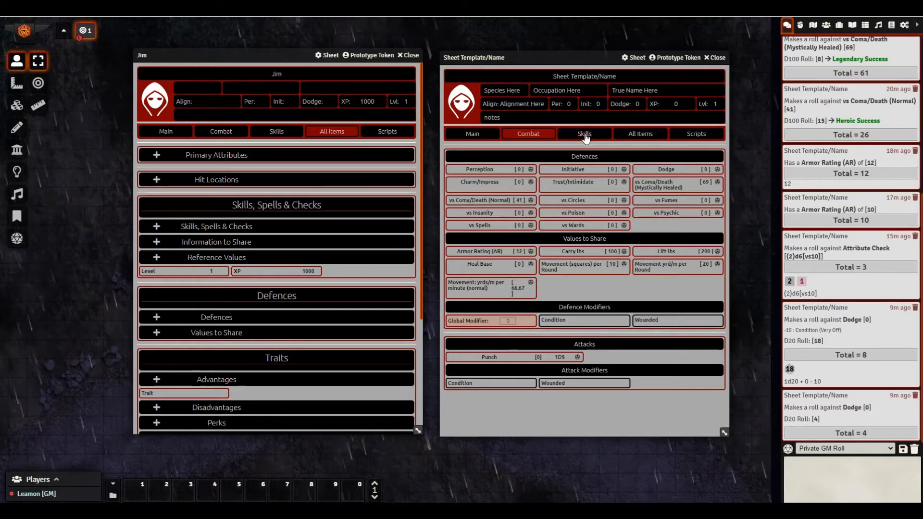
- Find Actions Per Round under Pools and open it, checking APR, value 3 and maximum 5
click(641, 135)
scroll(590, 327, down, 4)
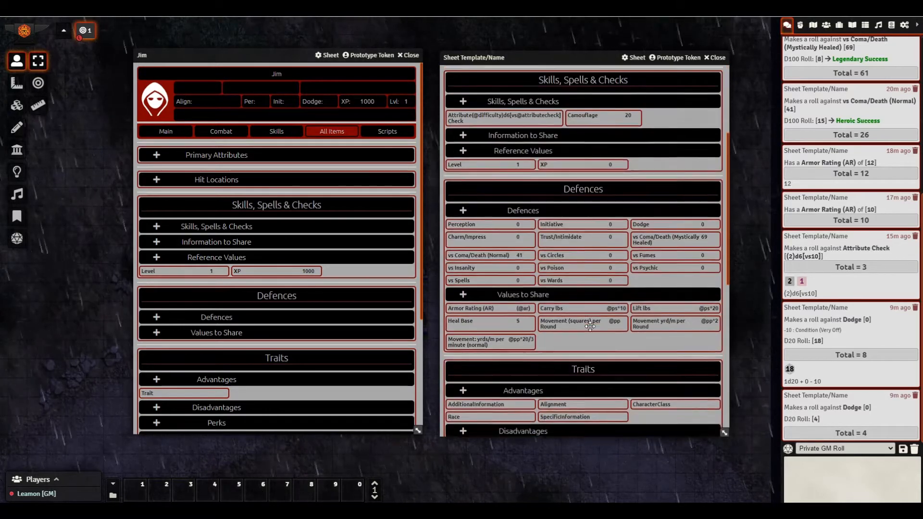
scroll(590, 327, down, 3)
scroll(568, 268, down, 5)
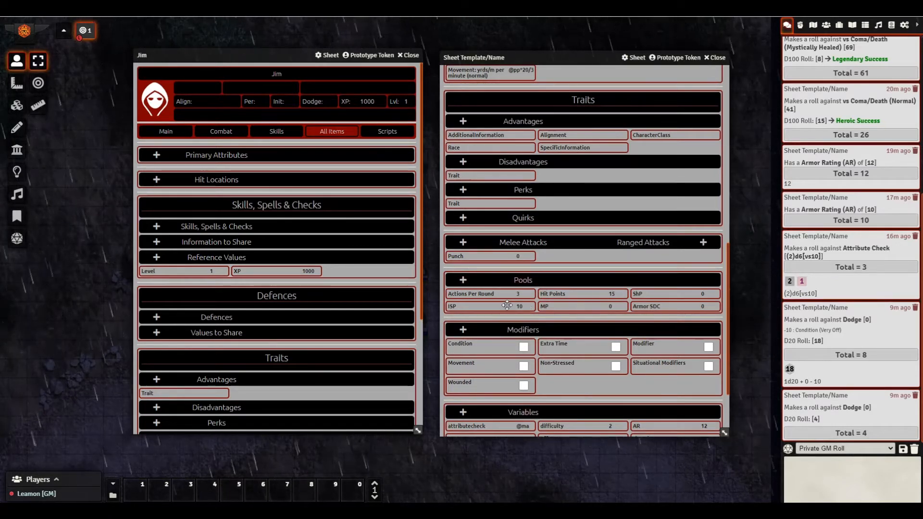
click(476, 295)
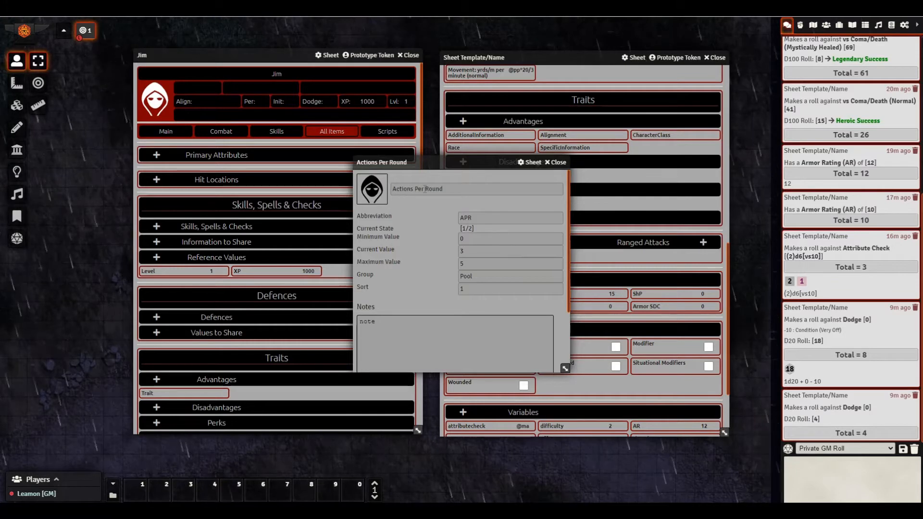
double_click(460, 217)
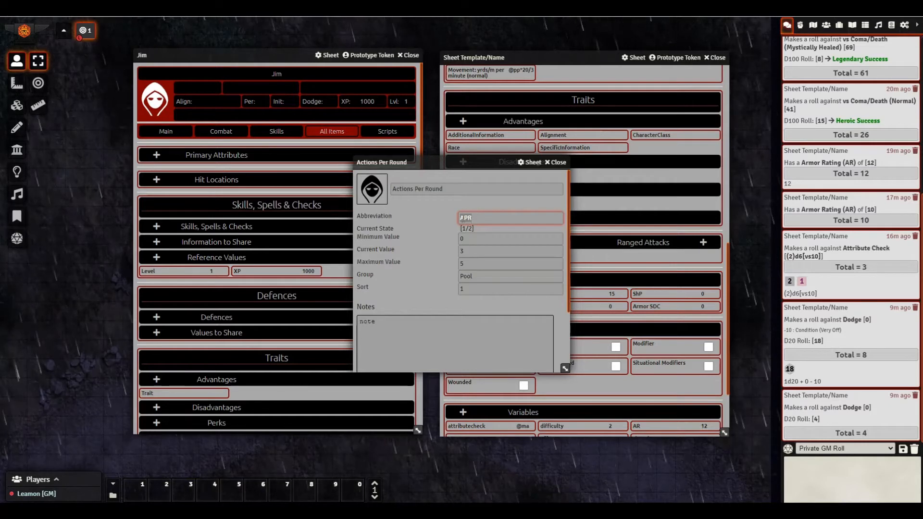
click(452, 214)
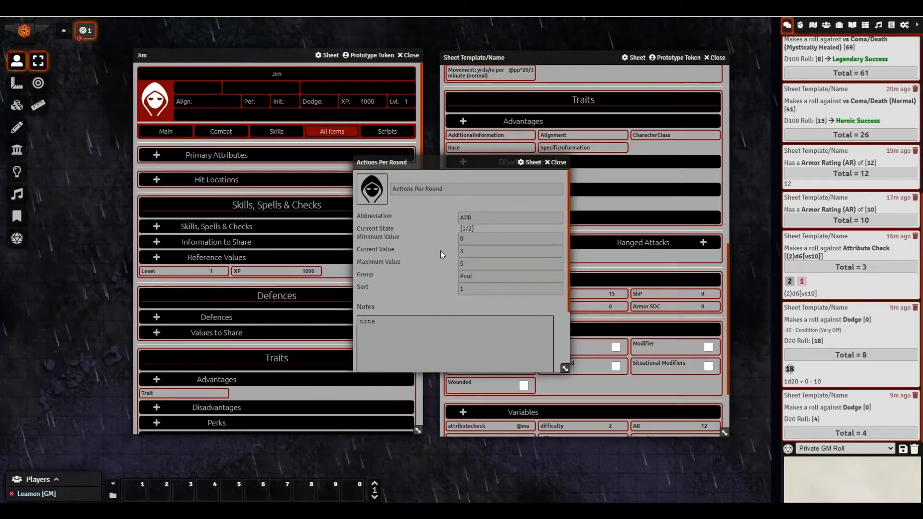
click(464, 263)
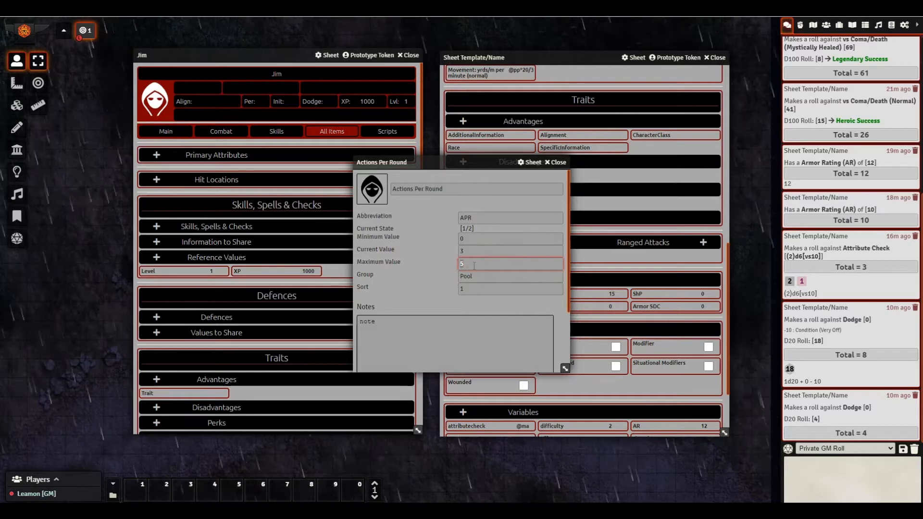
- Close the Actions Per Round editor, scroll through the template, and close the Sheet Template/Name sheet
click(553, 163)
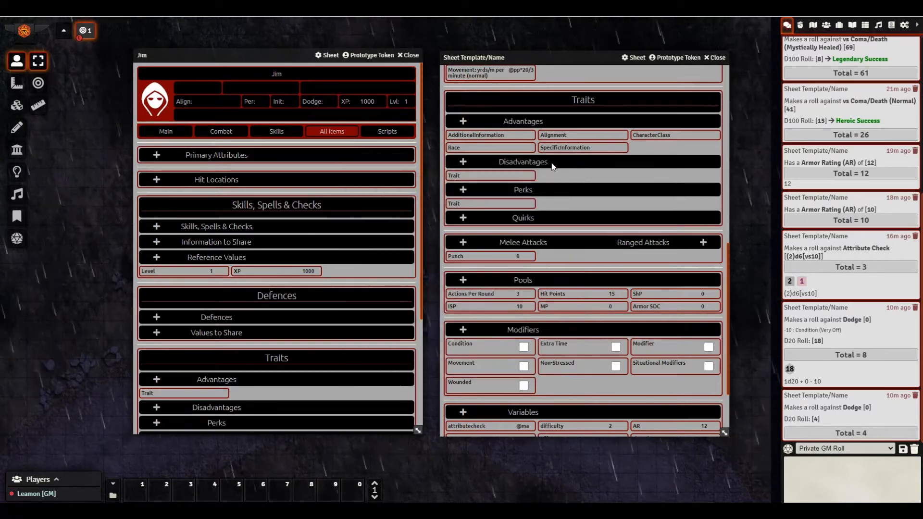
scroll(549, 375, down, 1)
scroll(549, 375, down, 1)
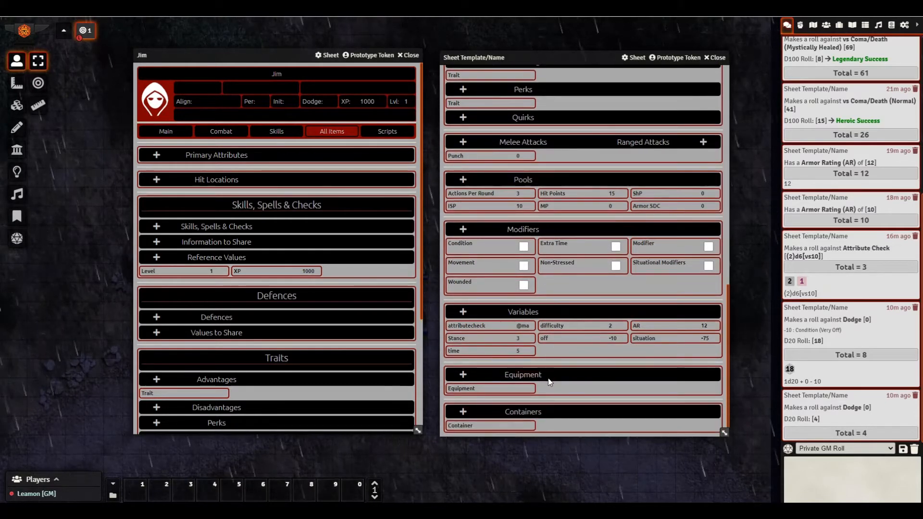
scroll(549, 370, up, 10)
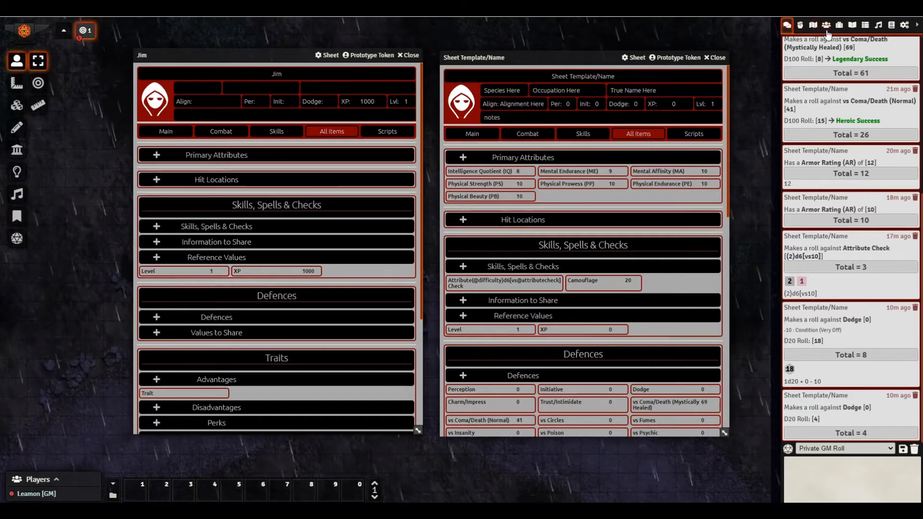
scroll(565, 367, down, 4)
scroll(571, 375, down, 2)
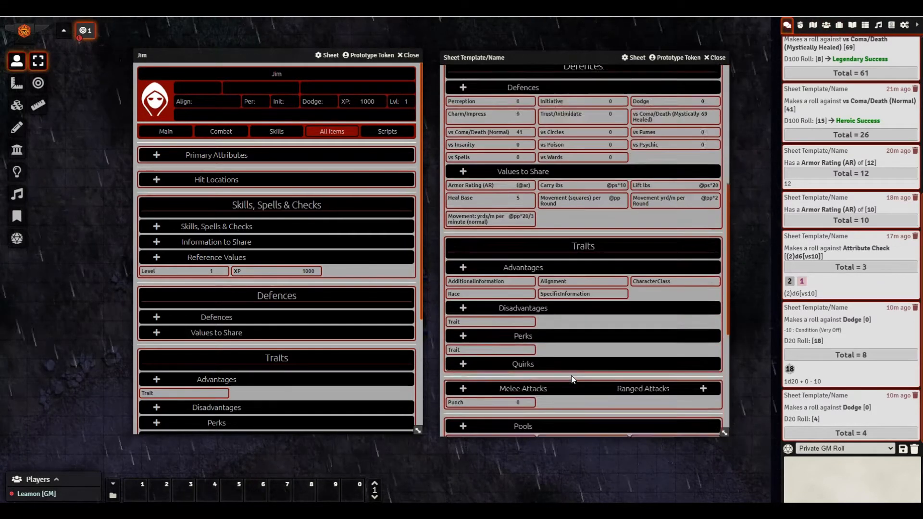
scroll(571, 376, up, 6)
scroll(621, 298, down, 11)
scroll(618, 323, up, 11)
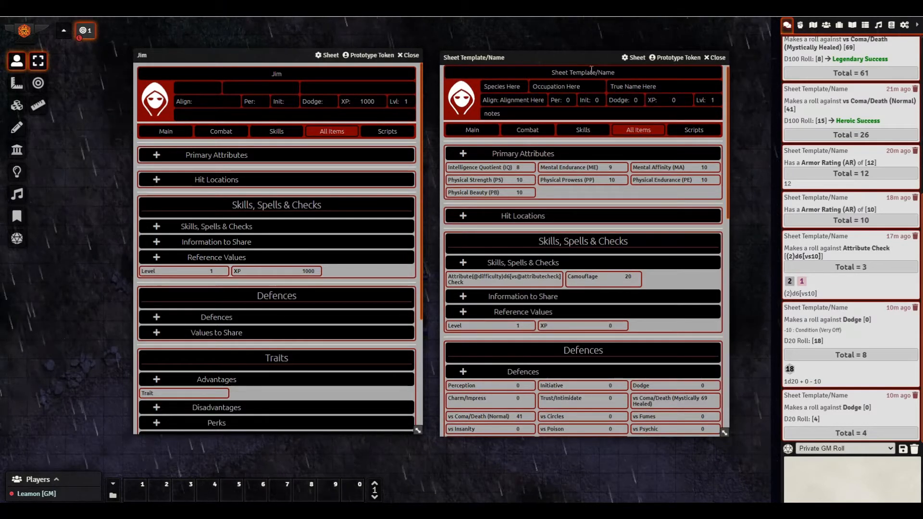
click(715, 58)
click(409, 54)
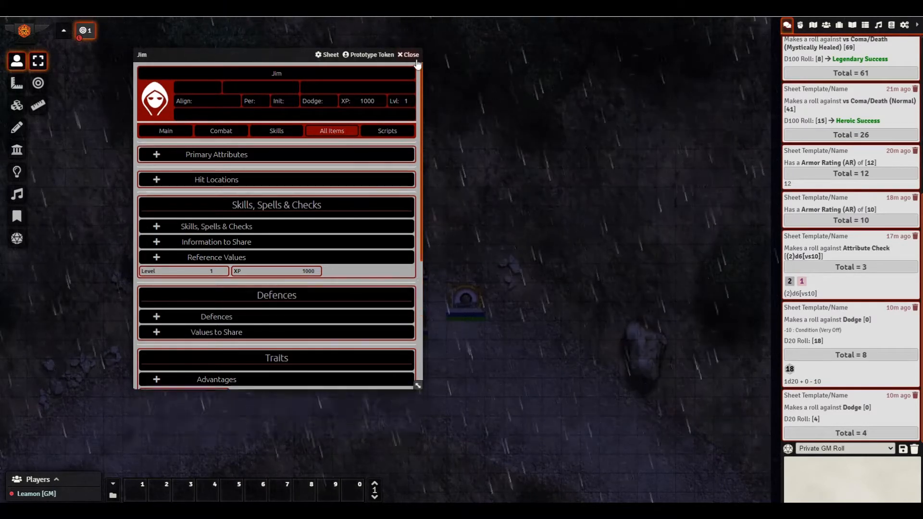
- Open Jim's character sheet from the Actors directory for a final look, then close it
click(826, 25)
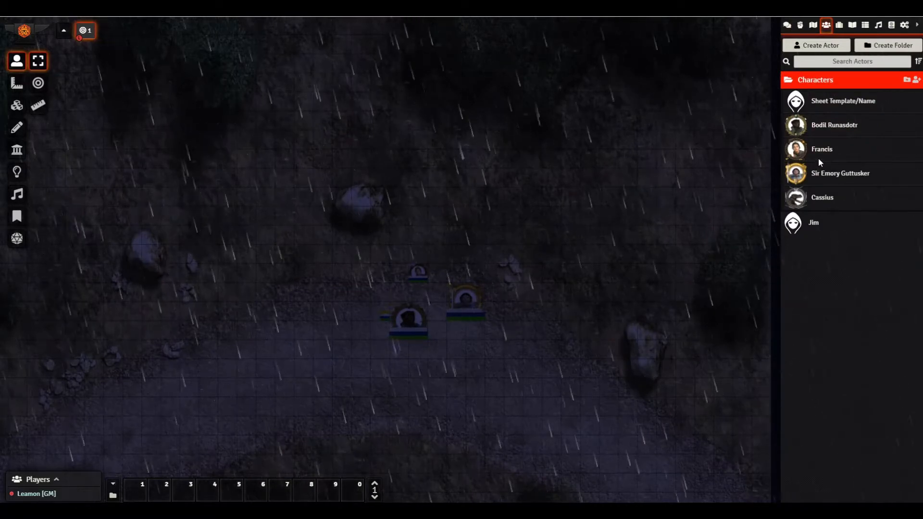
click(817, 229)
scroll(253, 198, down, 3)
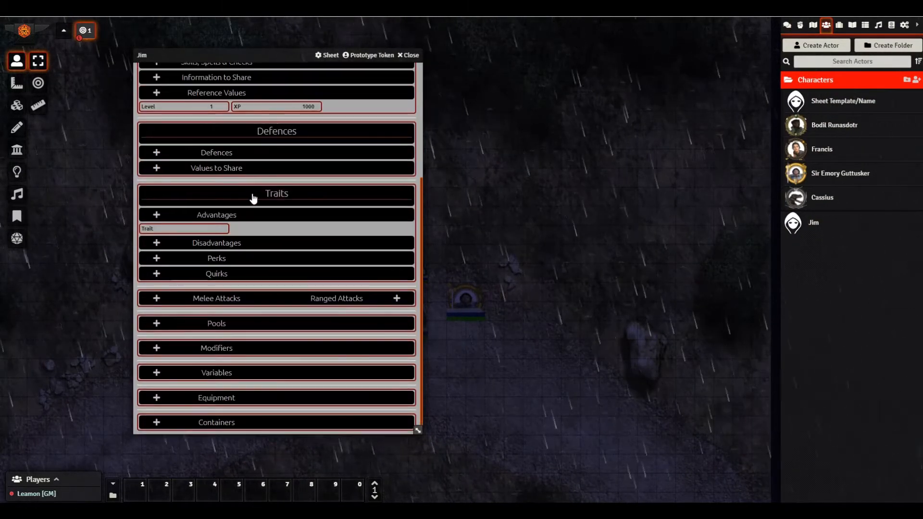
scroll(253, 198, up, 3)
scroll(257, 195, down, 3)
scroll(260, 194, up, 3)
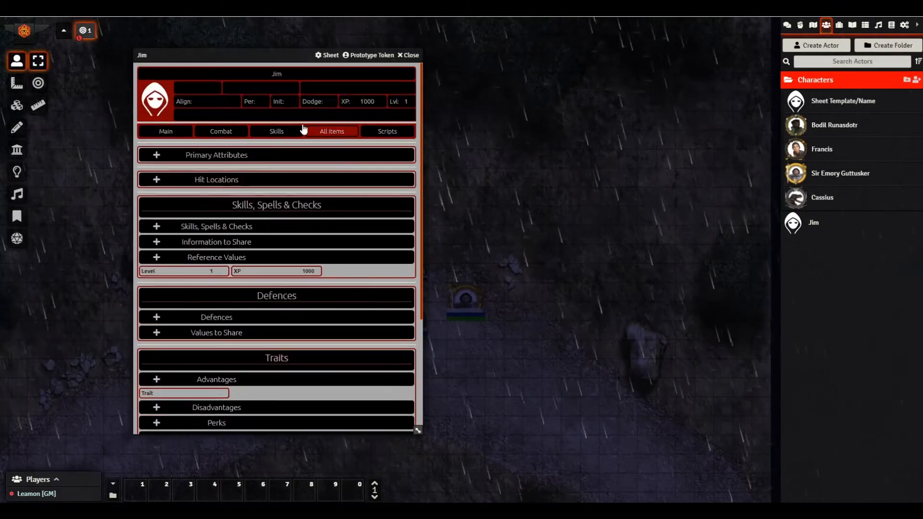
key(Escape)
- Delete the Jim actor and confirm with Yes
right_click(816, 229)
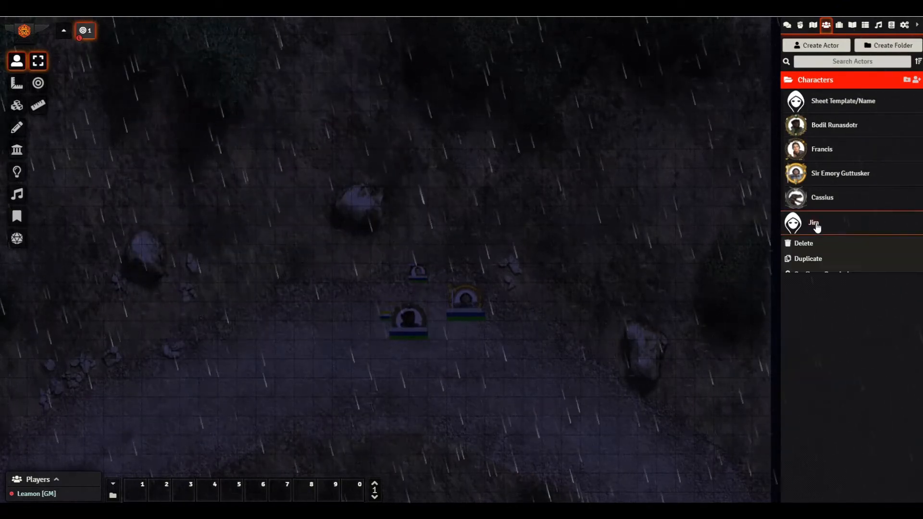
click(815, 241)
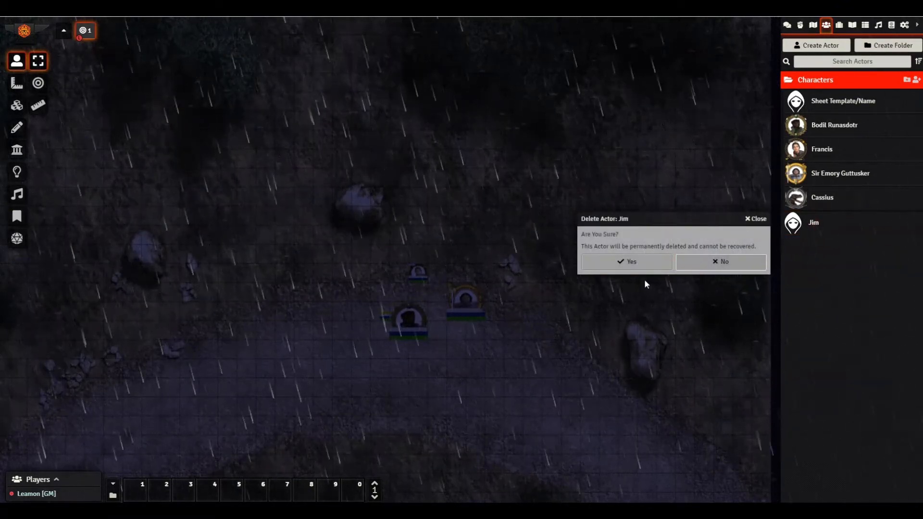
click(642, 263)
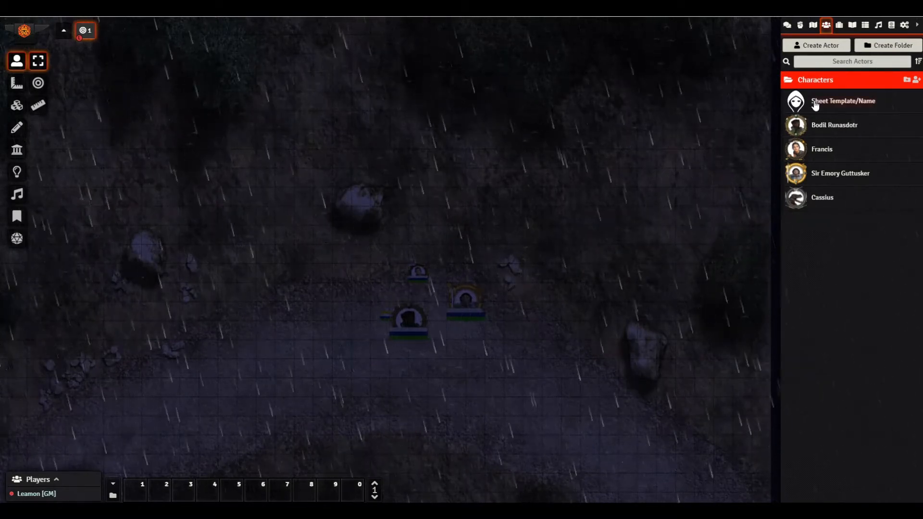
- Duplicate Sheet Template/Name and open the (Copy) sheet beside the Roll20 reference sheet
right_click(815, 103)
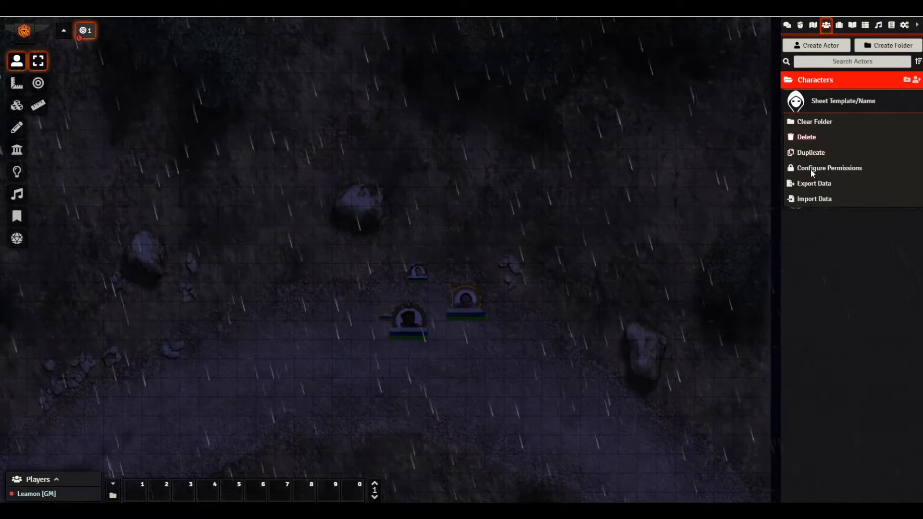
click(810, 155)
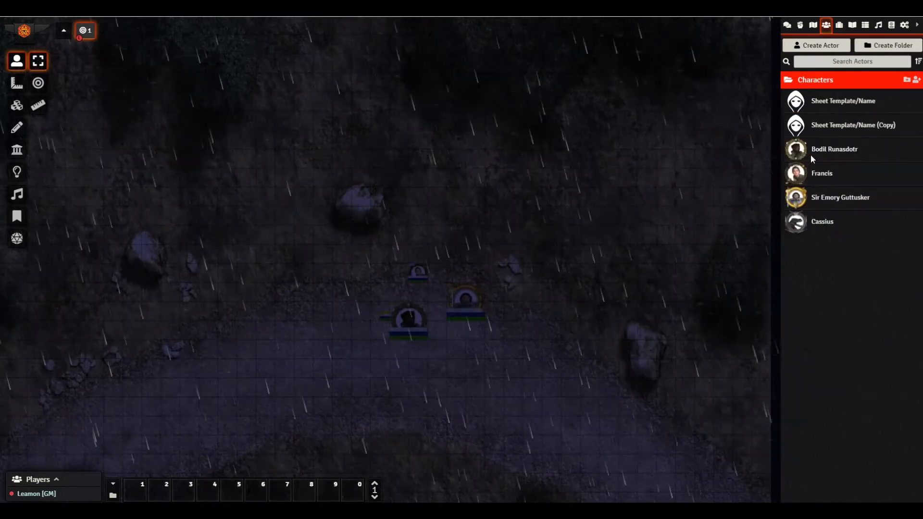
click(837, 128)
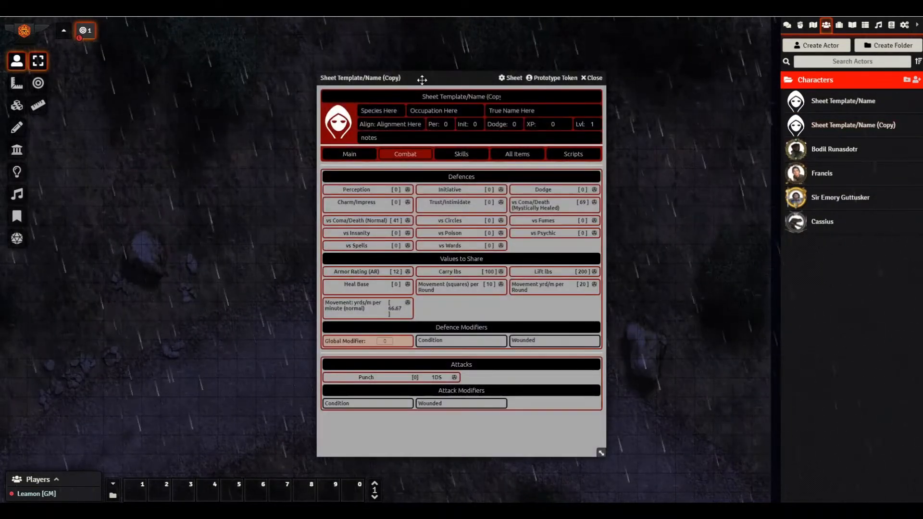
drag(421, 78, 523, 71)
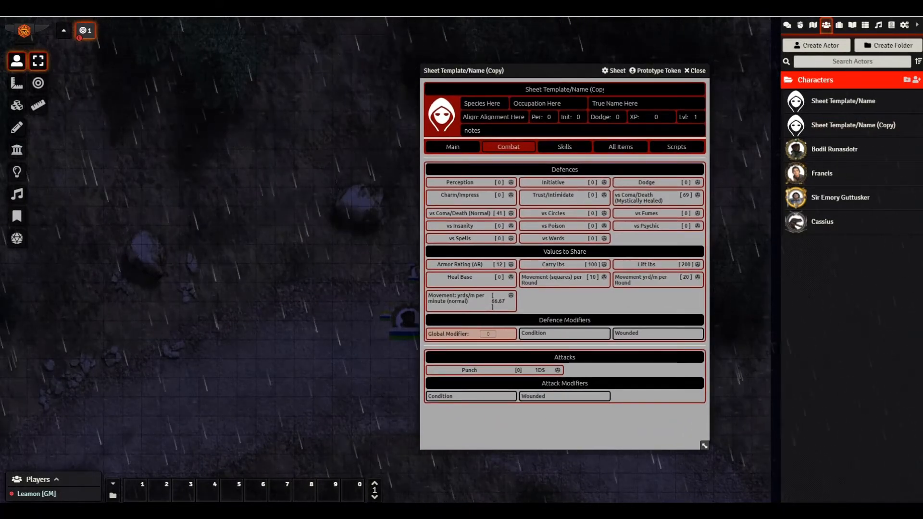
drag(922, 48, 305, 30)
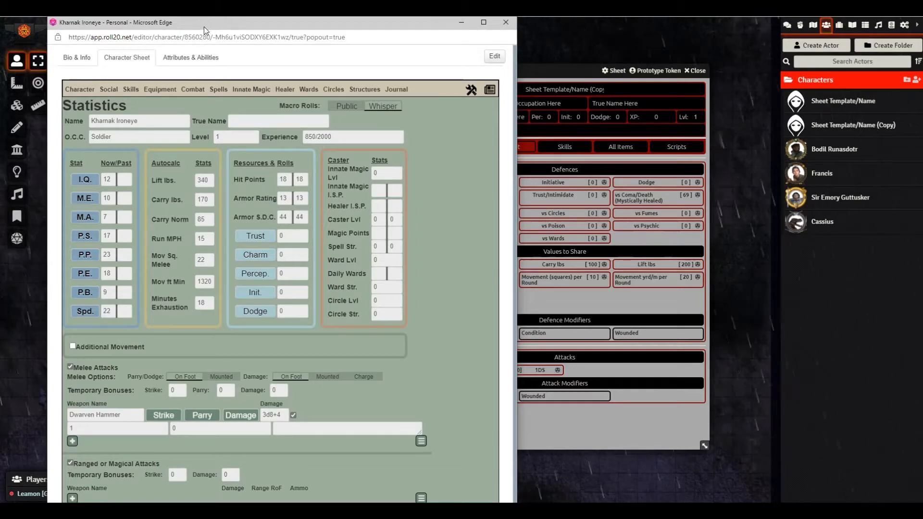
drag(204, 27, 922, 53)
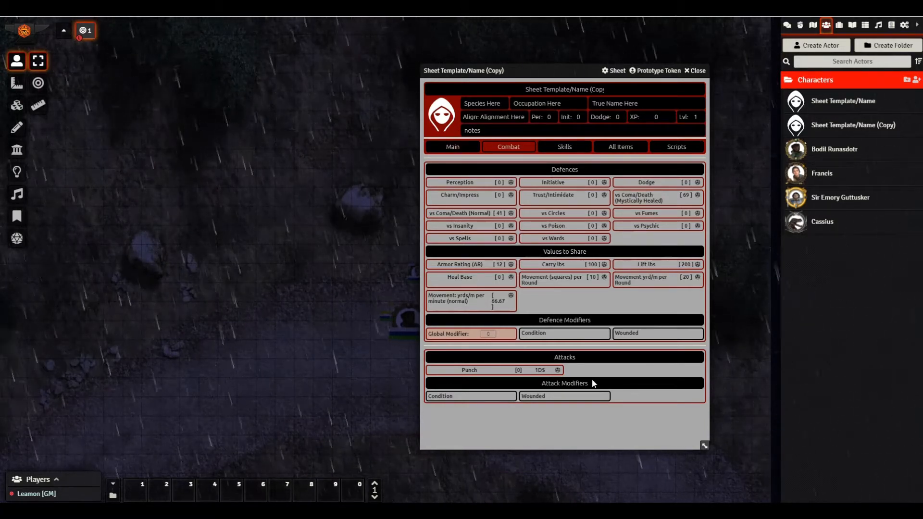
- Replace the name at the top of the copied sheet with 'Kharnak Ironeye'
triple_click(561, 90)
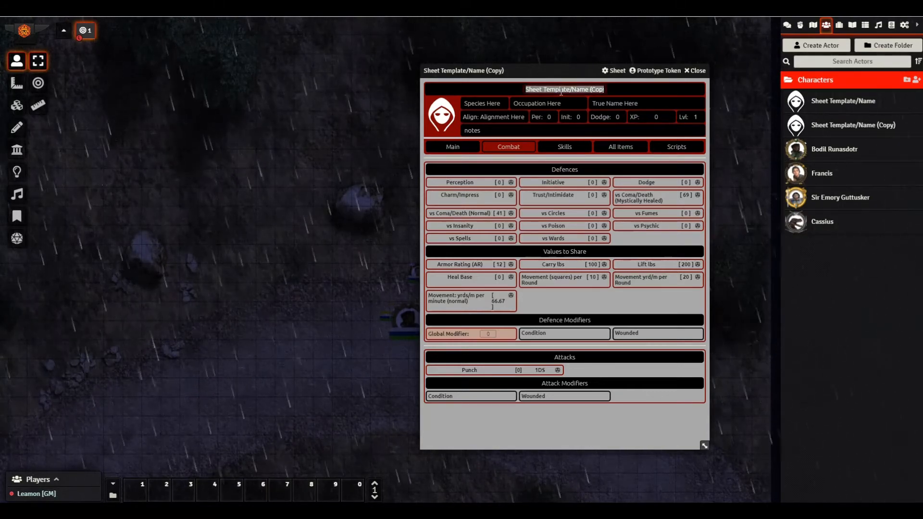
text(Cha)
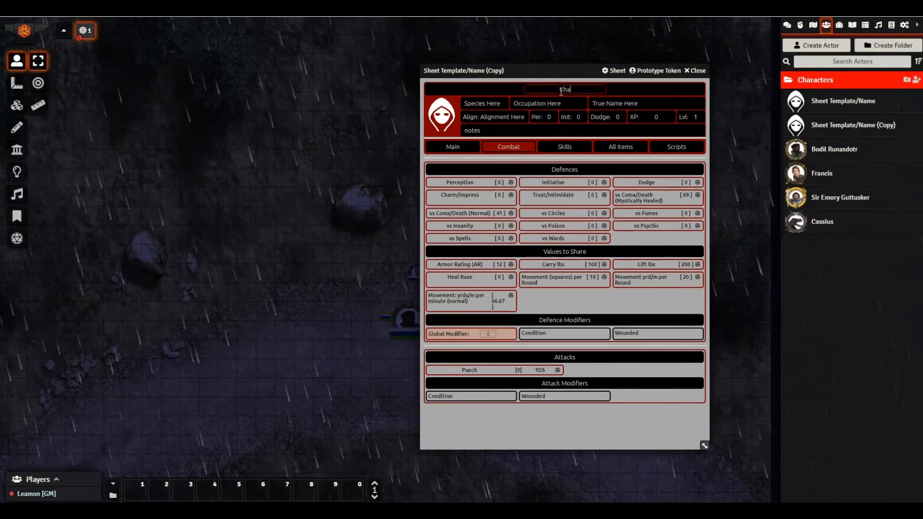
text(mak Iro)
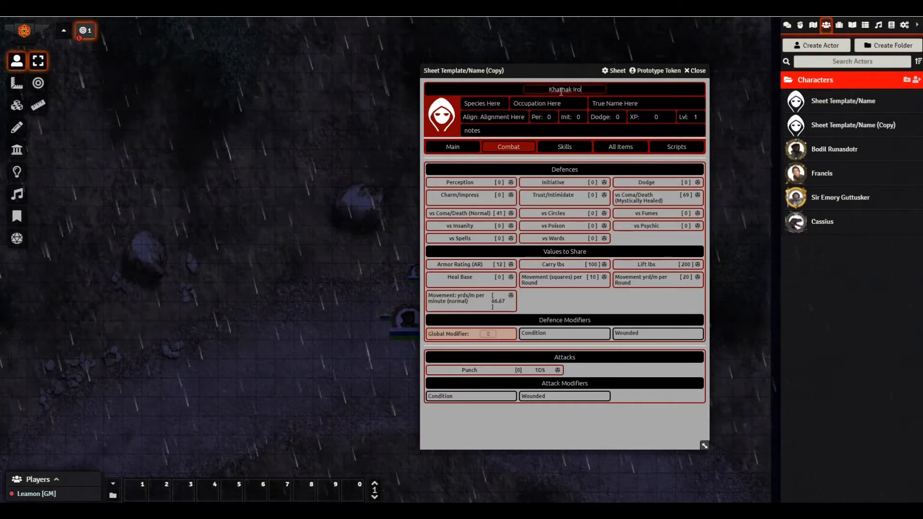
text(neye)
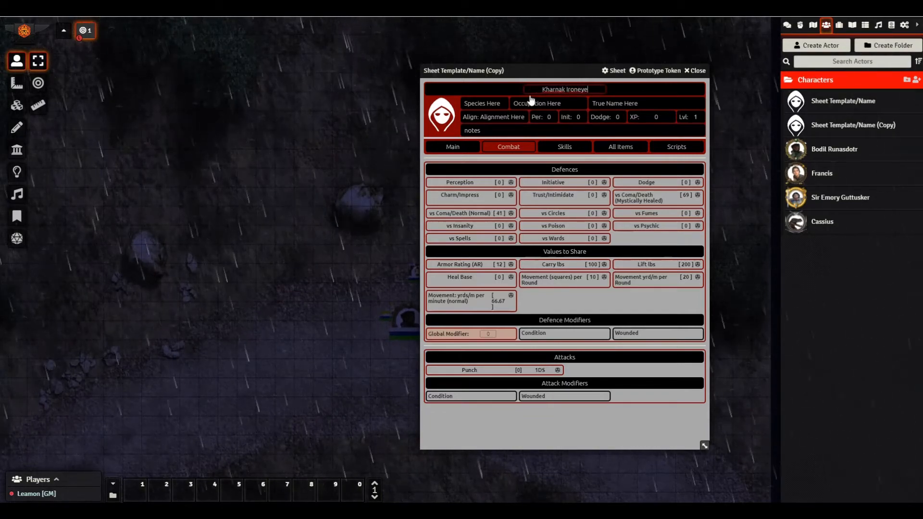
click(486, 91)
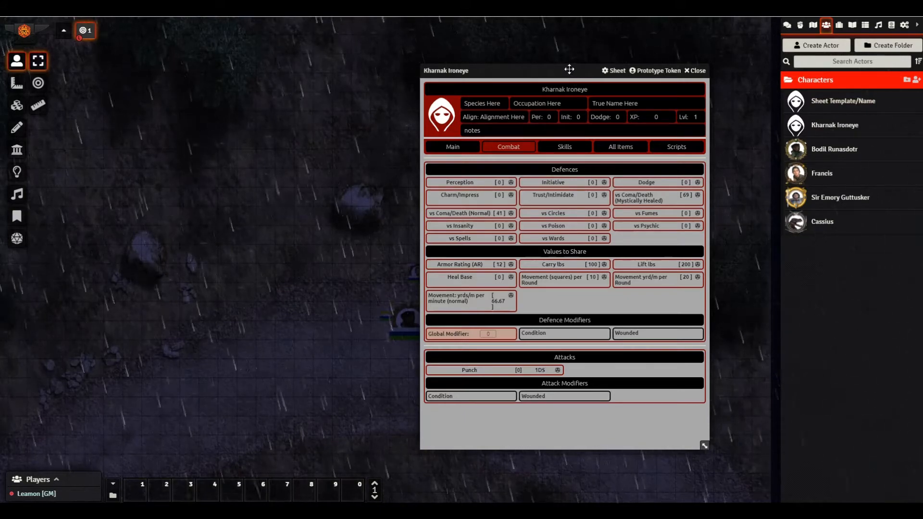
- Under All Items, set the IQ attribute to 12 and the ME bonus to 10
click(617, 148)
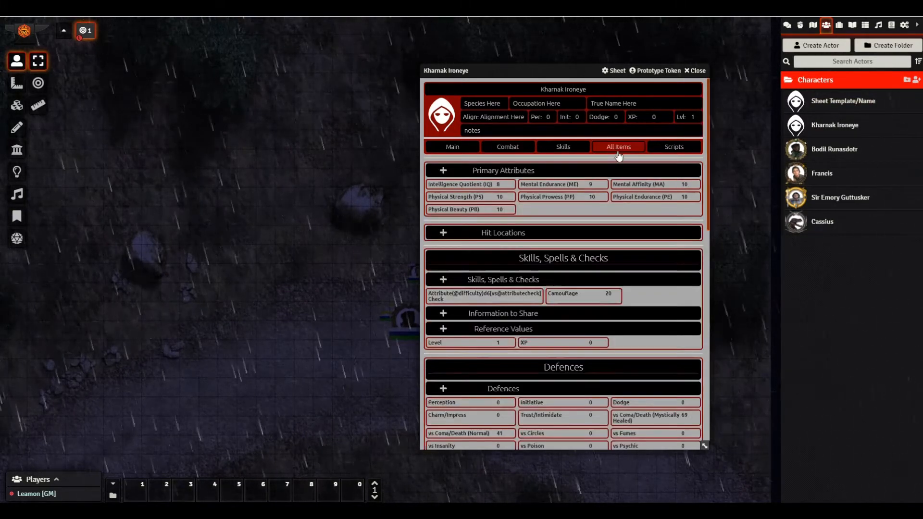
click(479, 185)
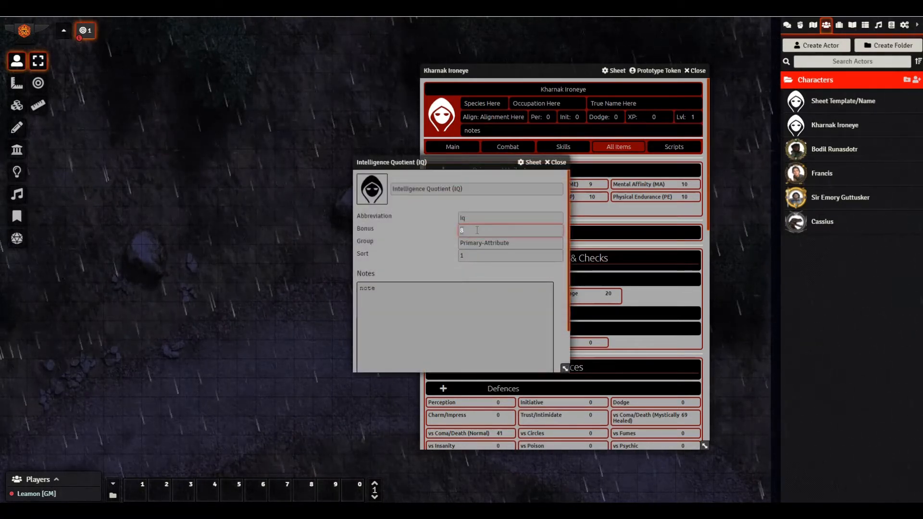
click(556, 162)
click(533, 184)
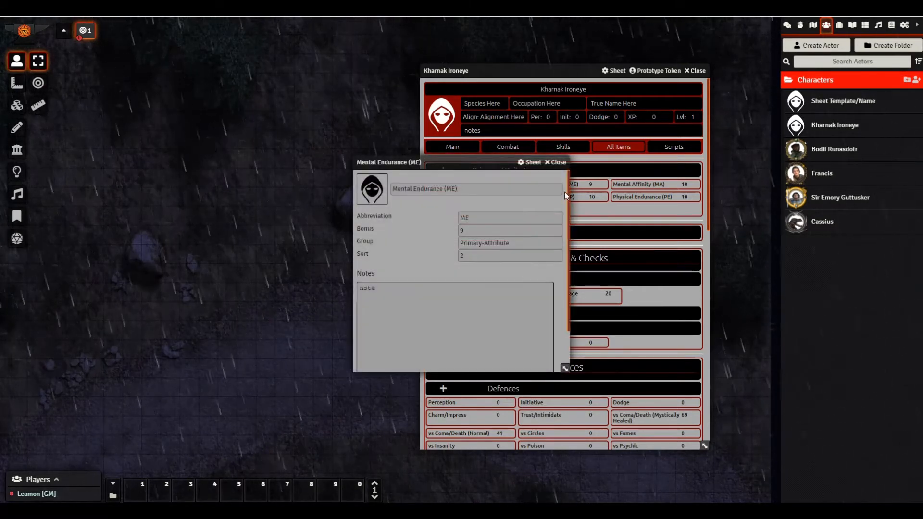
click(482, 236)
key(BackSpace)
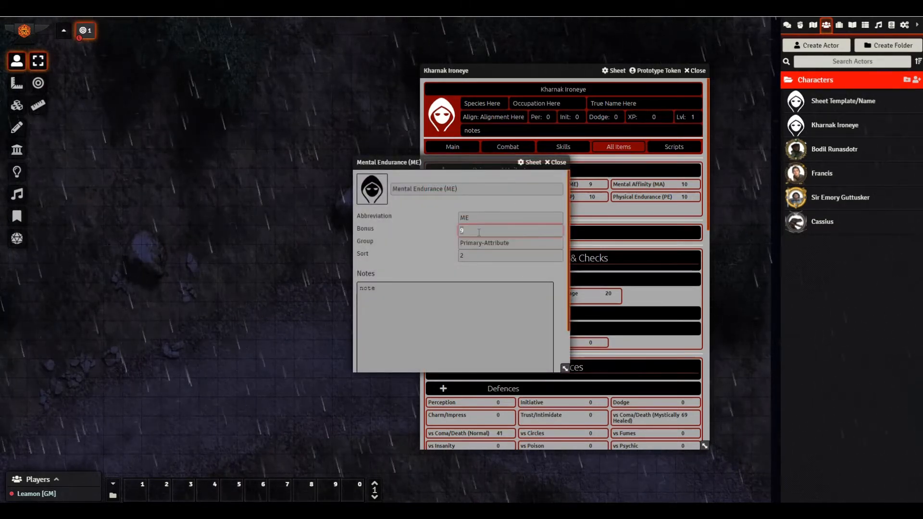
text(10)
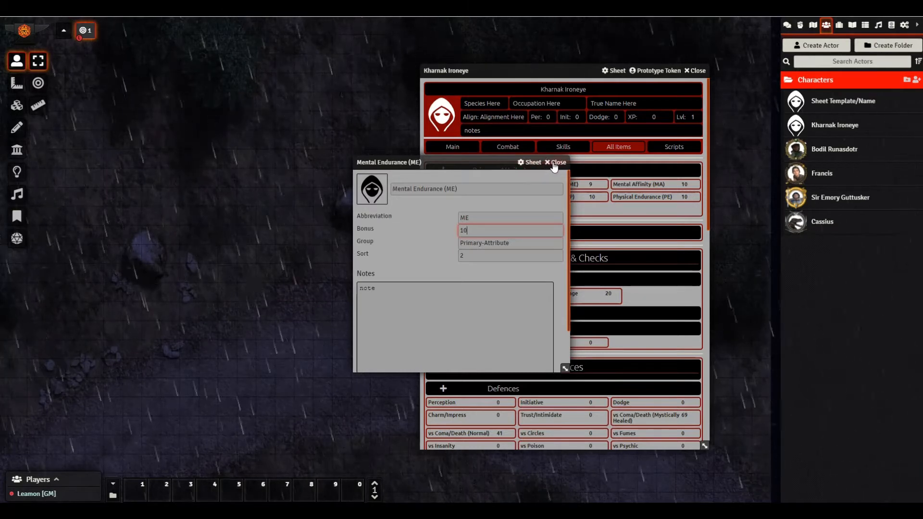
click(555, 163)
- Set the MA attribute to 7, PS to 17 and PP to 23
click(625, 185)
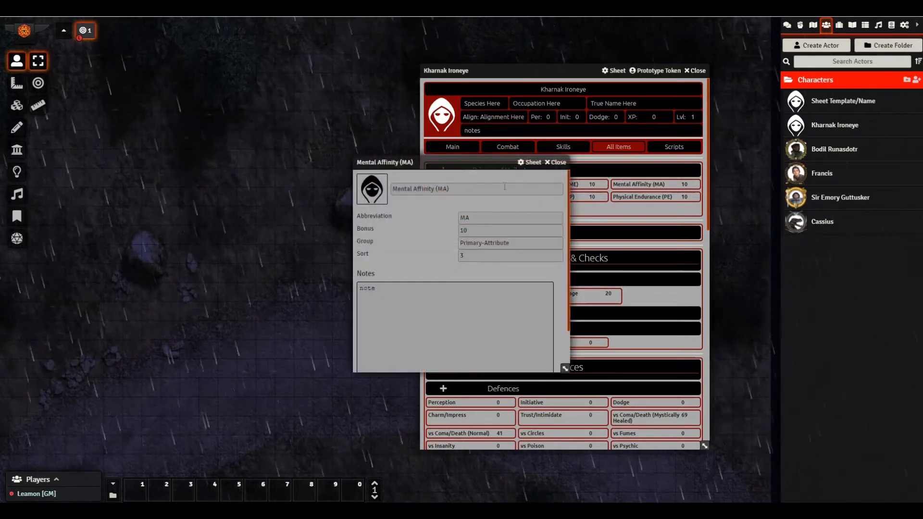
double_click(489, 230)
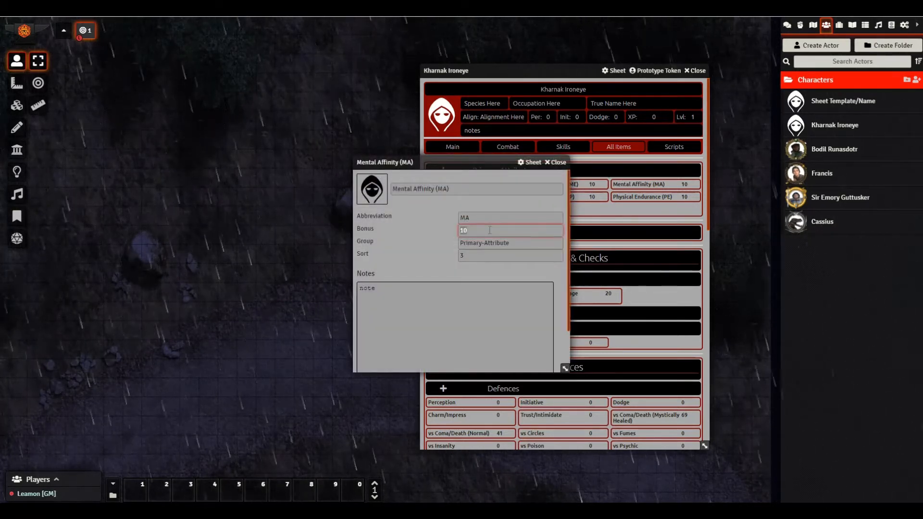
click(550, 163)
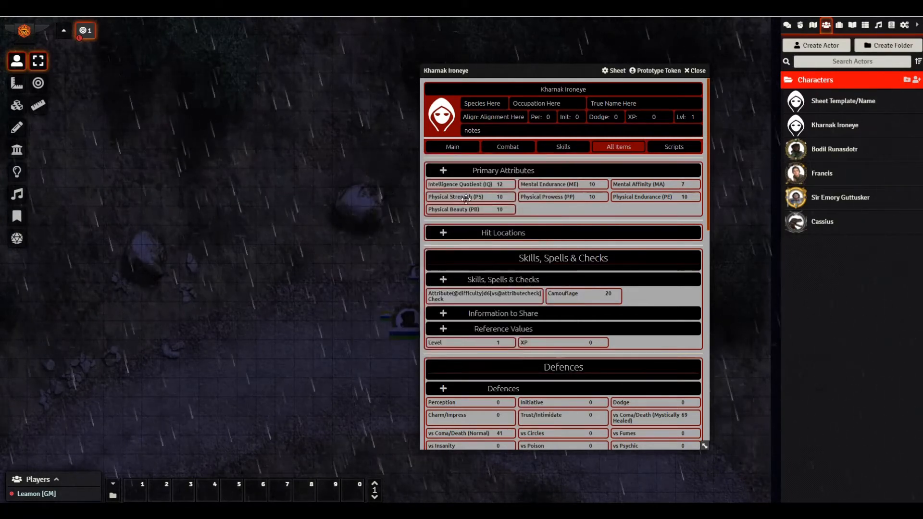
click(489, 202)
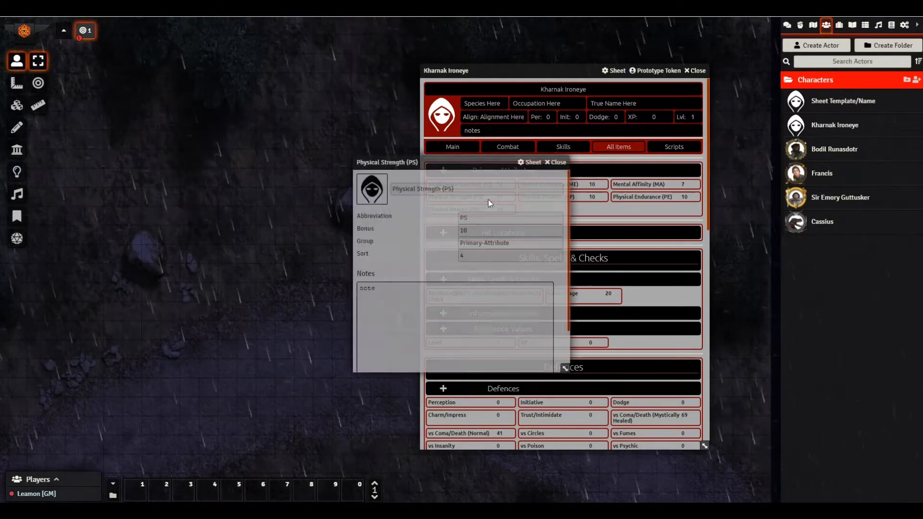
double_click(478, 231)
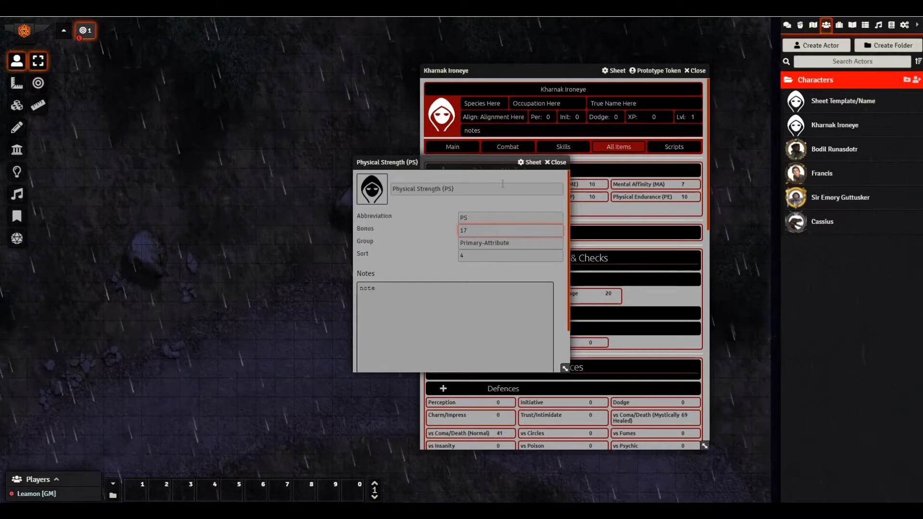
text(17)
click(552, 163)
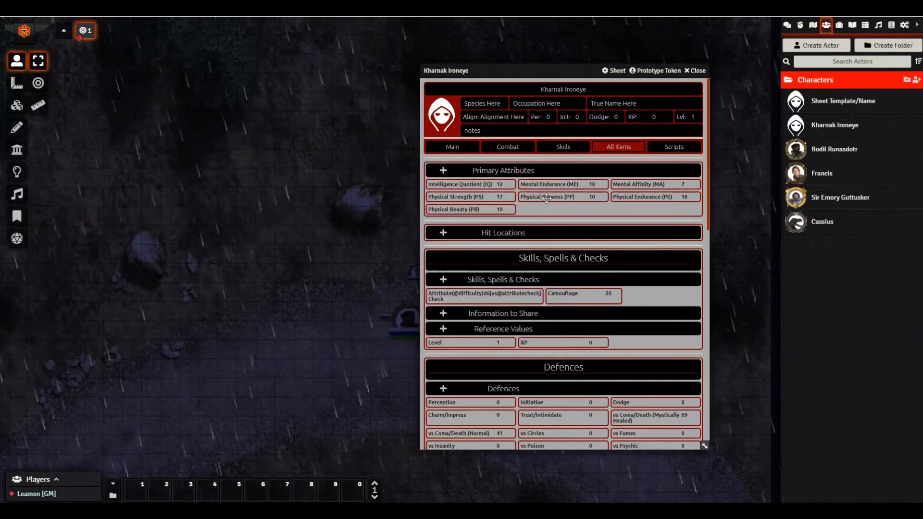
click(547, 197)
double_click(490, 234)
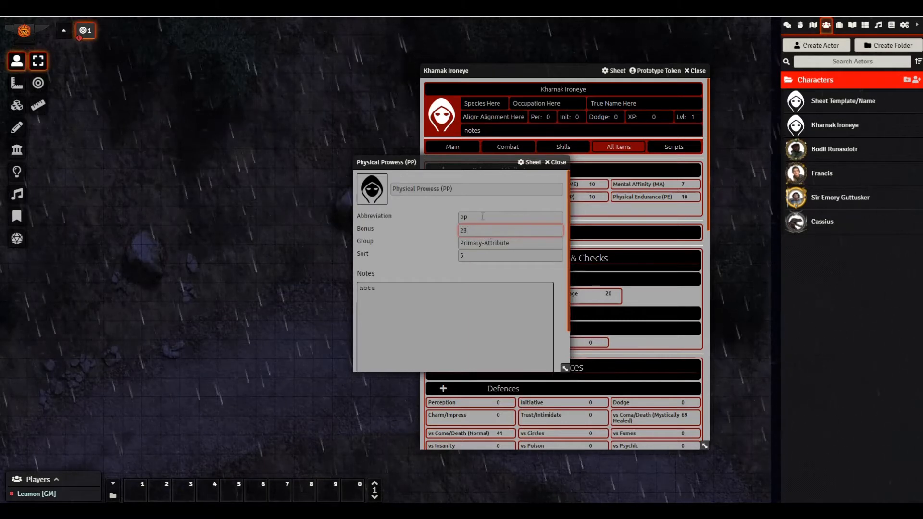
click(551, 163)
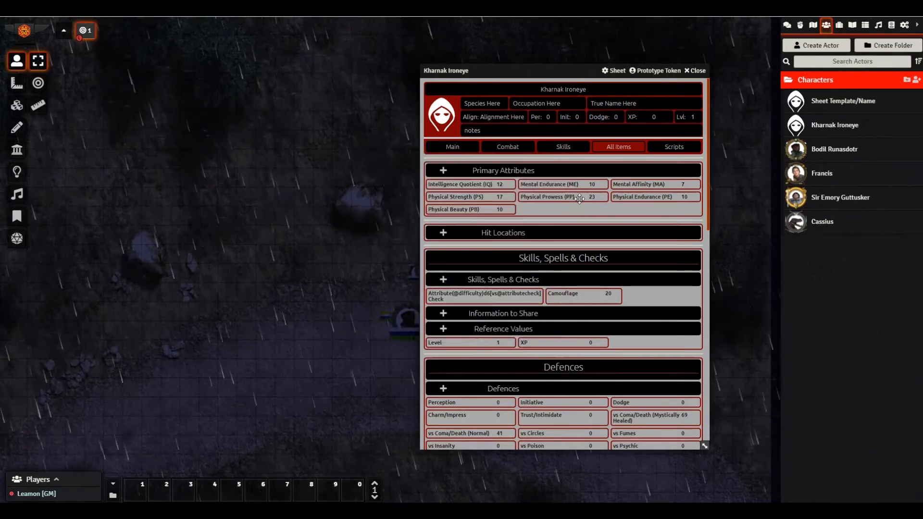
- Set the PE attribute to 18 and PB to 9
click(625, 198)
double_click(490, 229)
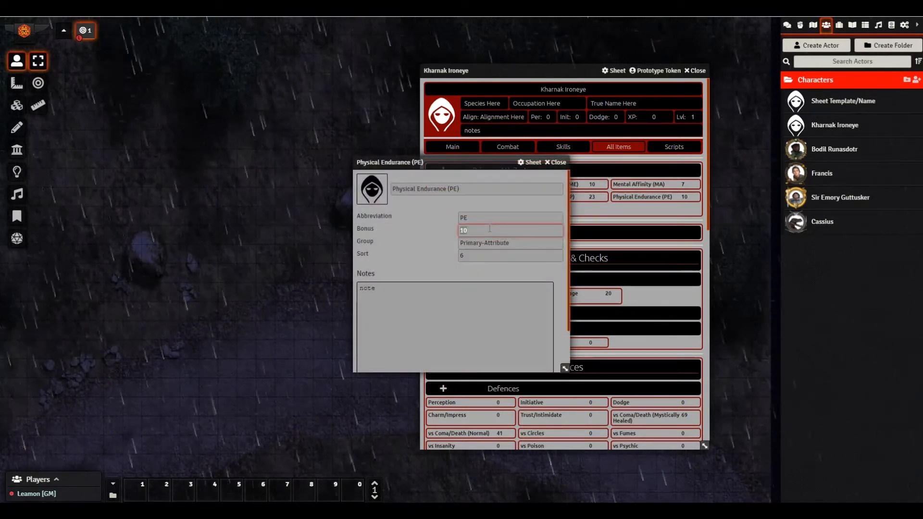
text(18)
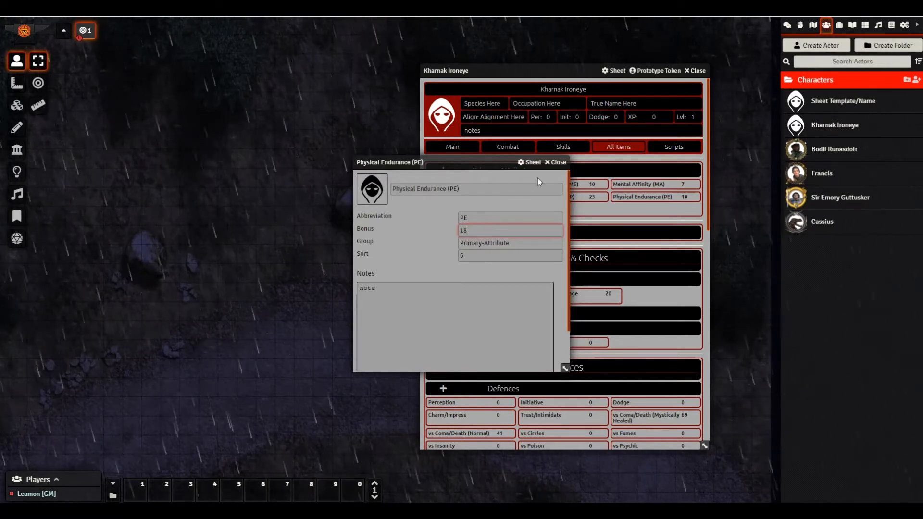
click(560, 164)
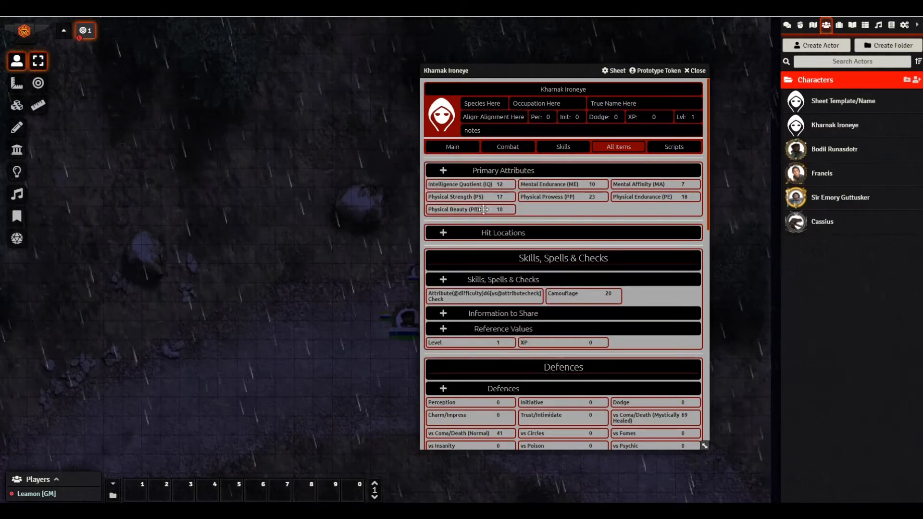
click(456, 210)
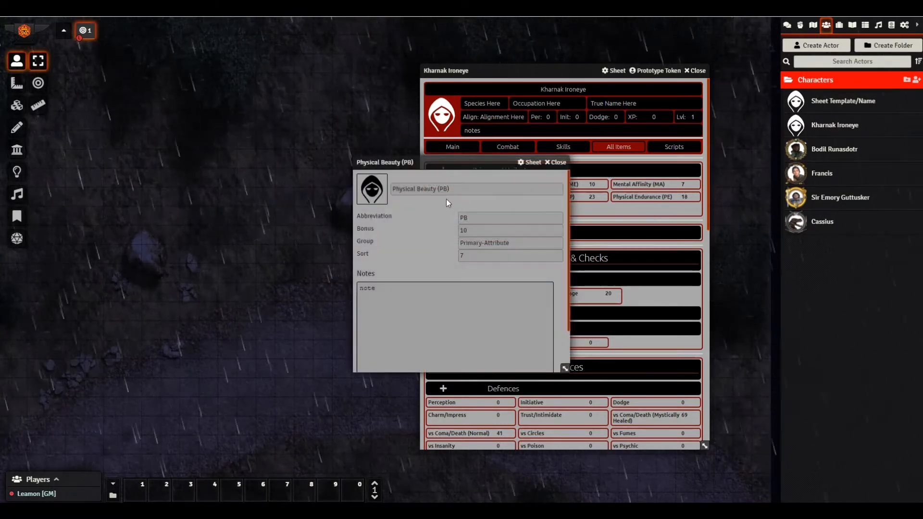
double_click(471, 230)
text(9)
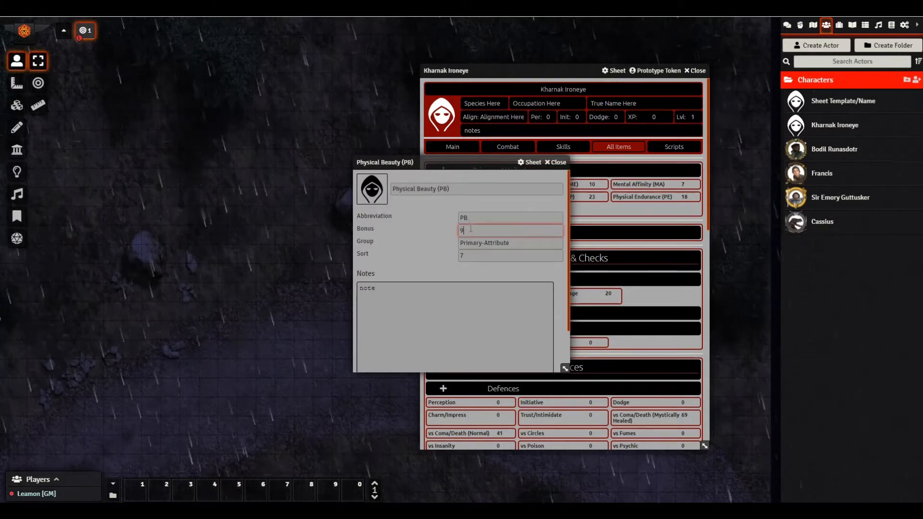
click(558, 163)
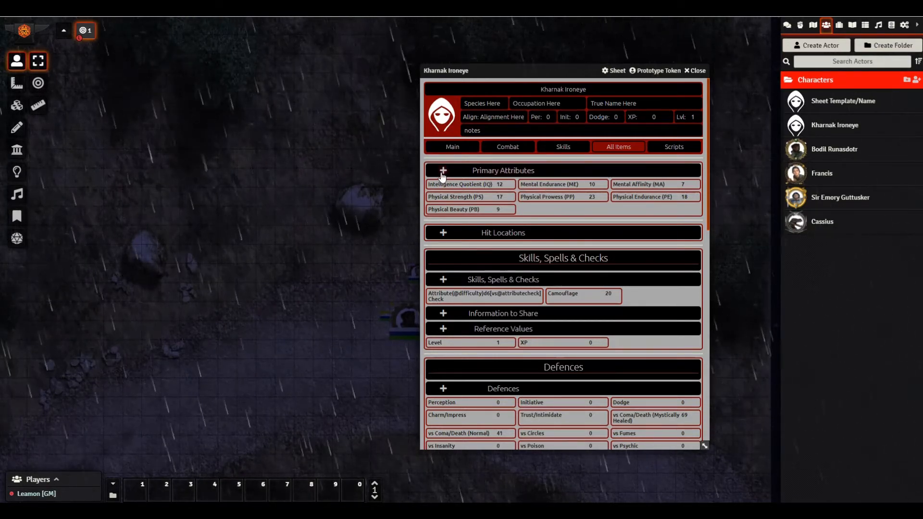
- Show the Combat page (Carry 170, Lift 340) and inspect the 153.33 per-minute movement breakdown
click(450, 148)
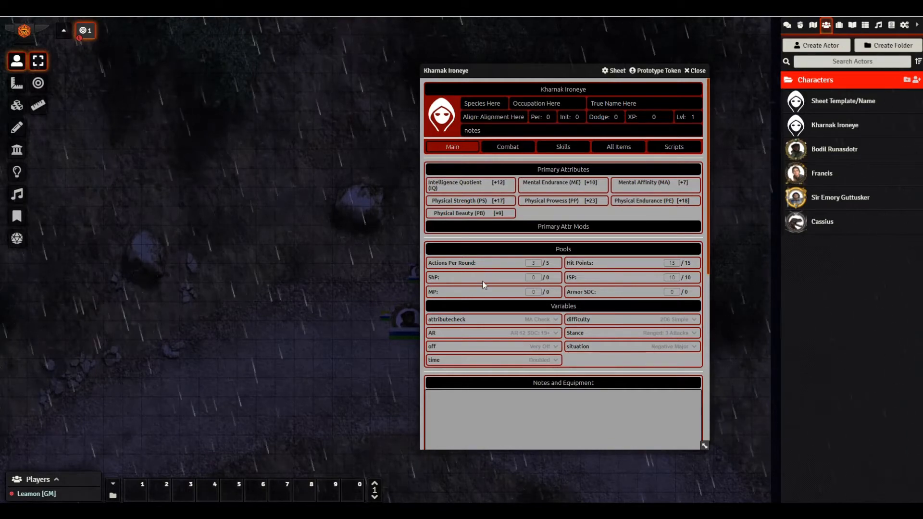
click(523, 148)
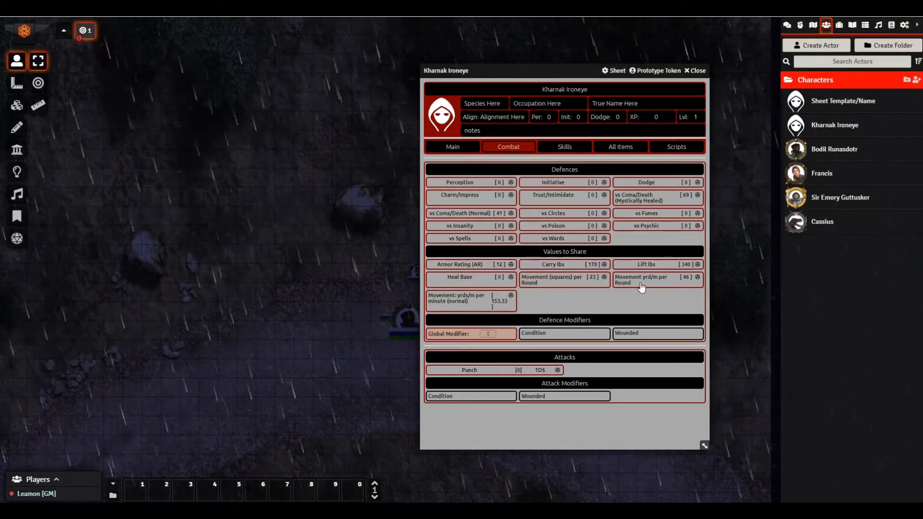
click(493, 302)
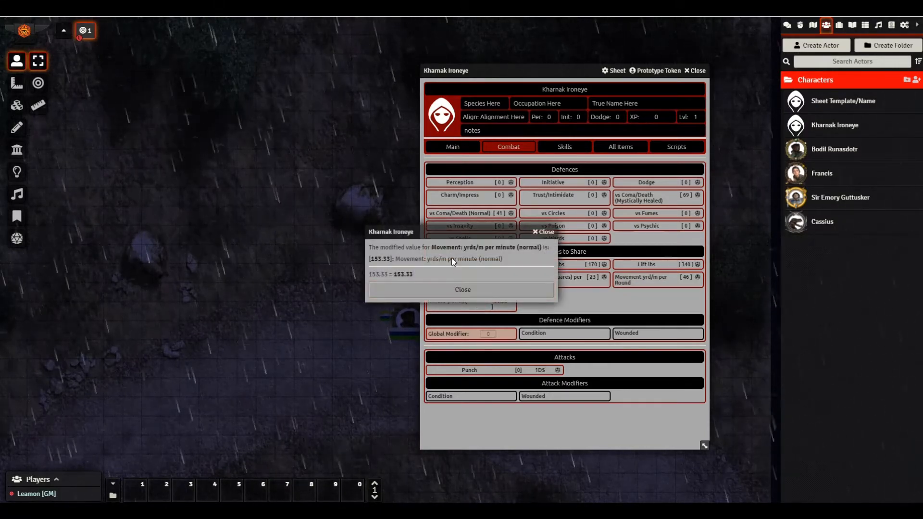
click(462, 290)
right_click(477, 309)
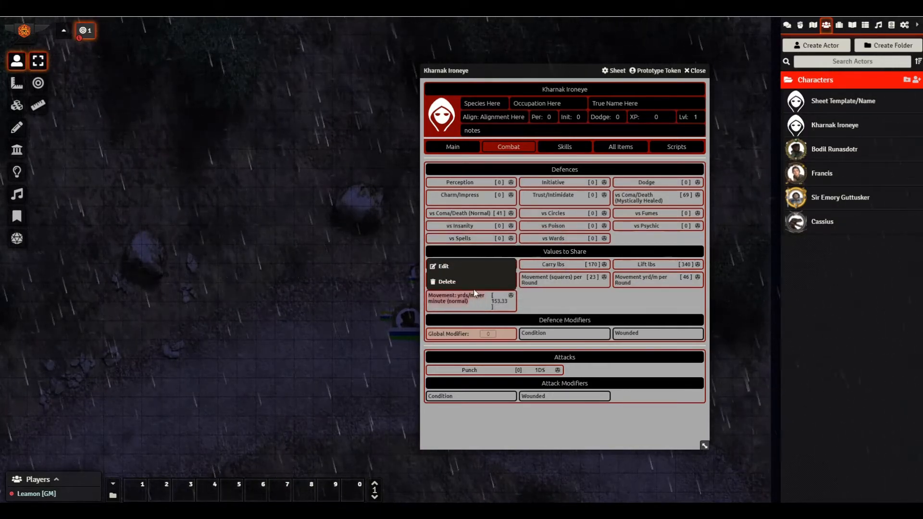
click(458, 268)
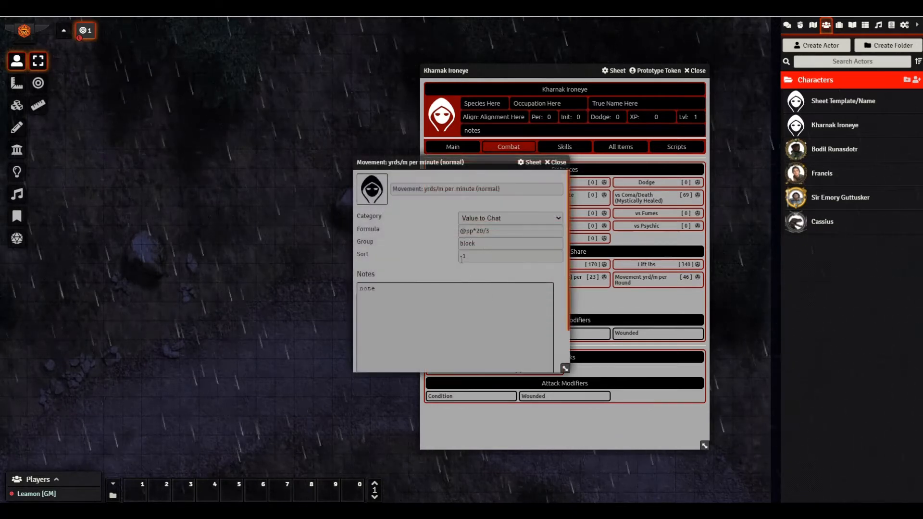
drag(476, 165, 317, 178)
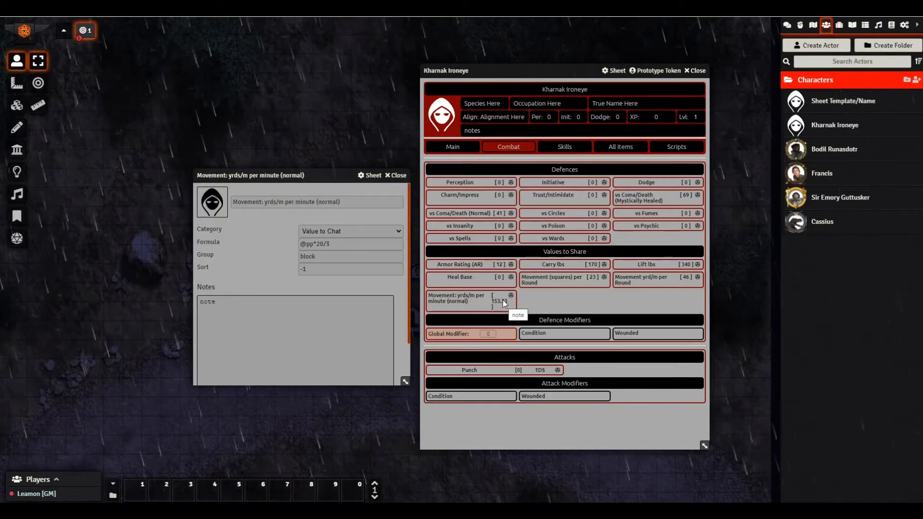
triple_click(338, 248)
text(153)
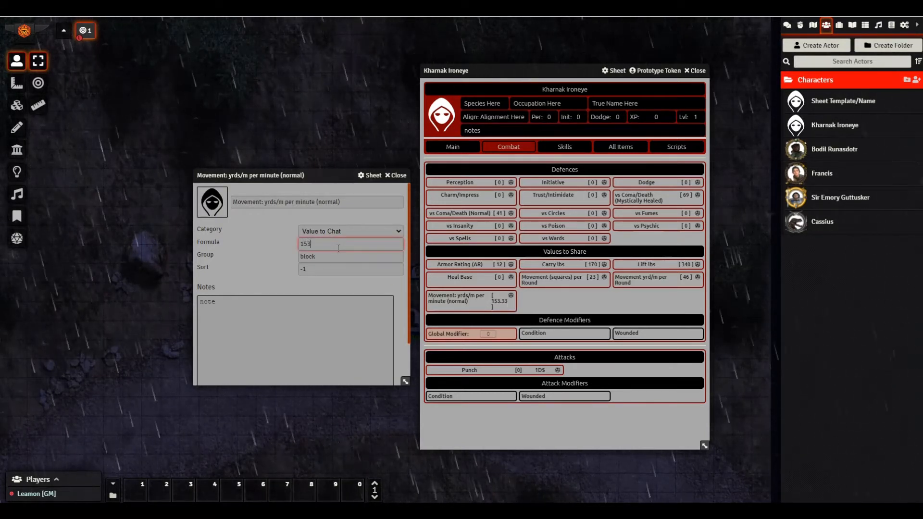
click(405, 179)
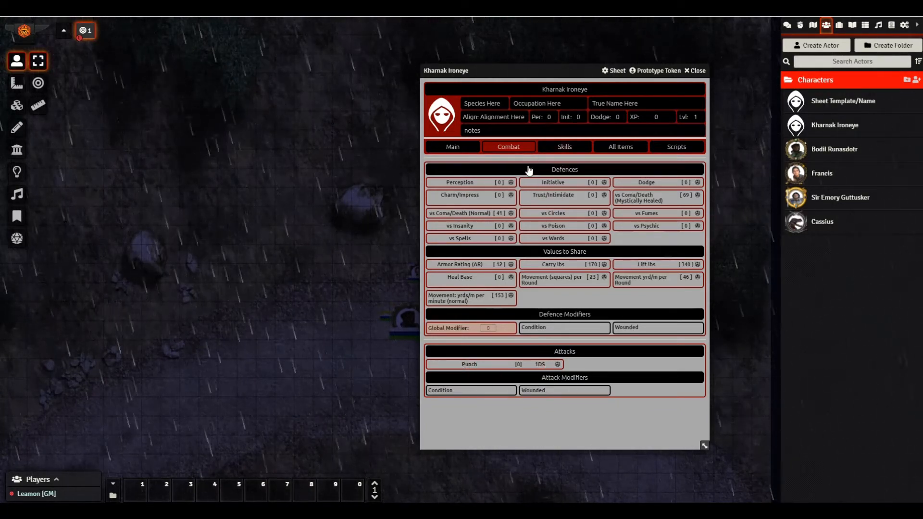
- Switch Kharnak Ironeye's sheet from All Items to the Skills page listing Camouflage
click(623, 146)
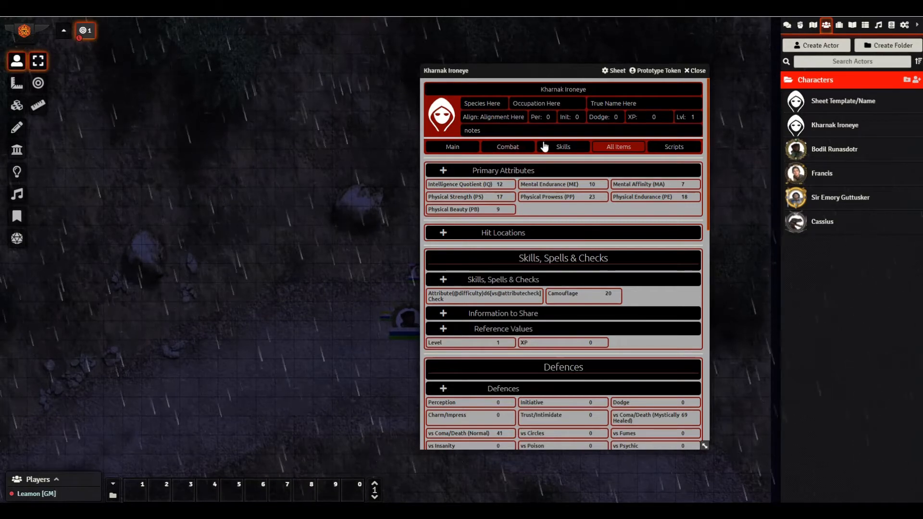
click(564, 148)
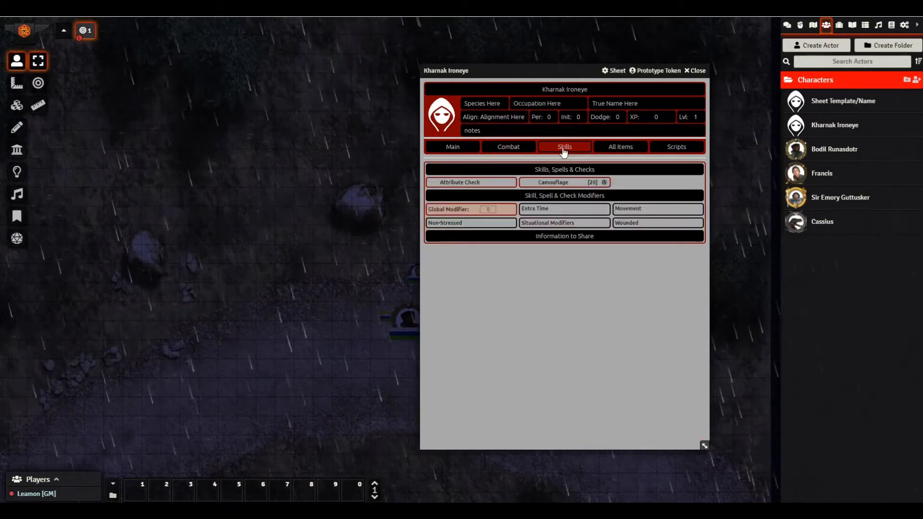
- Open the Camouflage skill's edit sheet and move it beside the character sheet
right_click(553, 186)
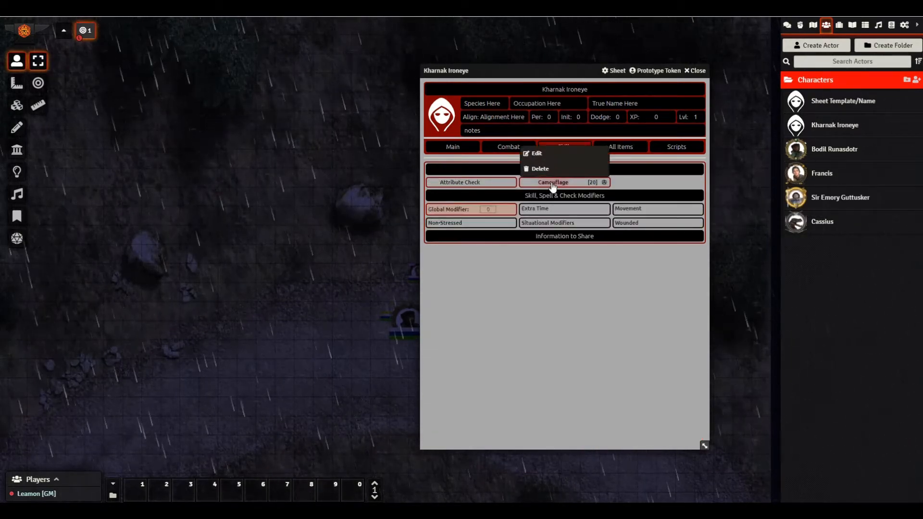
click(547, 153)
drag(477, 159, 553, 156)
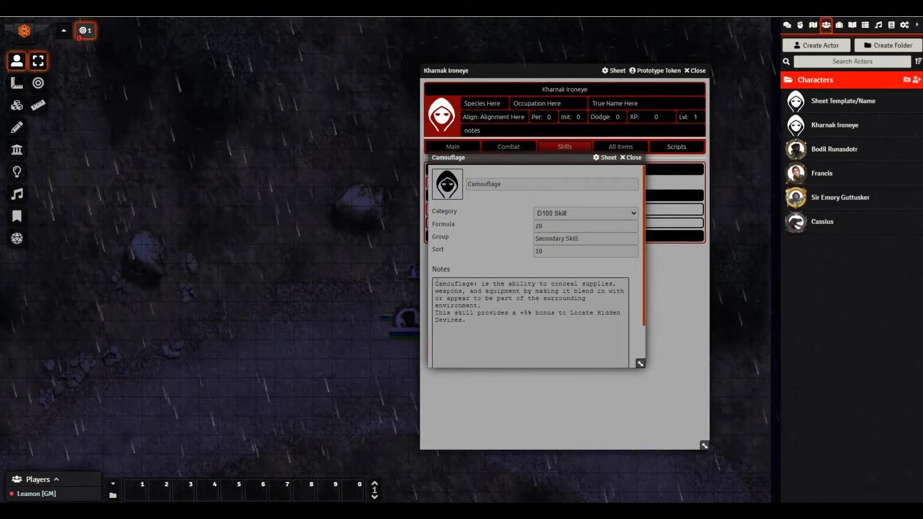
drag(437, 283, 496, 325)
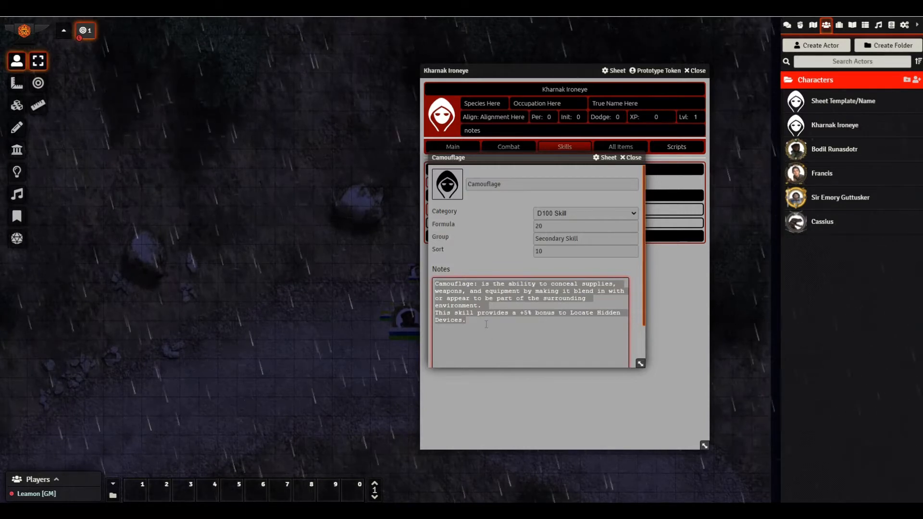
click(578, 338)
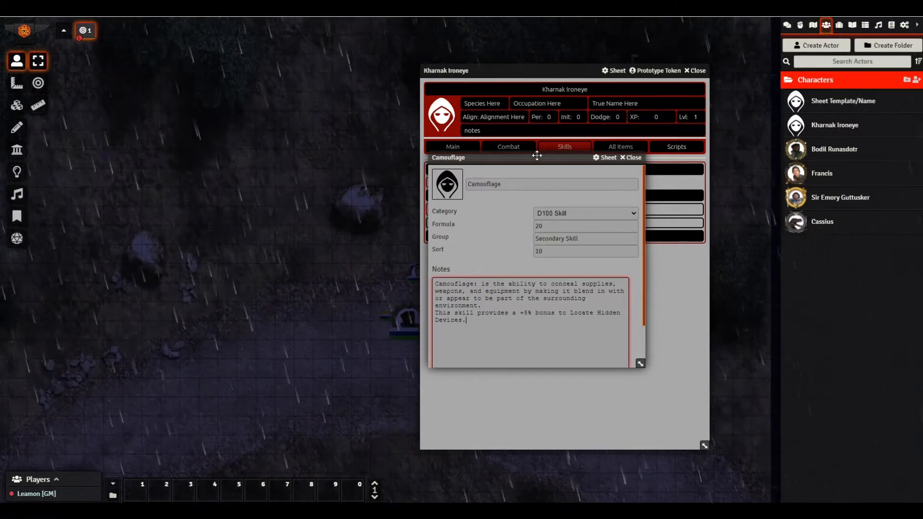
drag(537, 155, 273, 152)
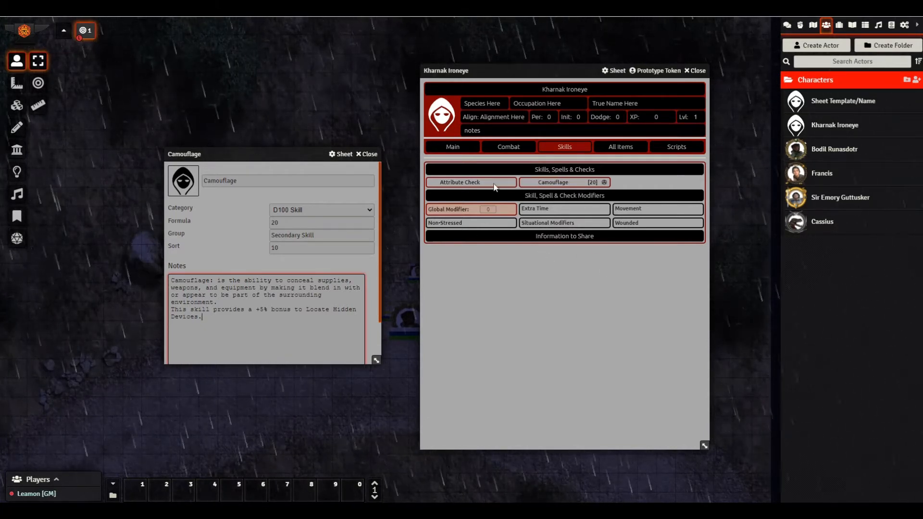
- Close Camouflage, show the Items directory, and switch Kharnak's sheet to its Main page
click(357, 155)
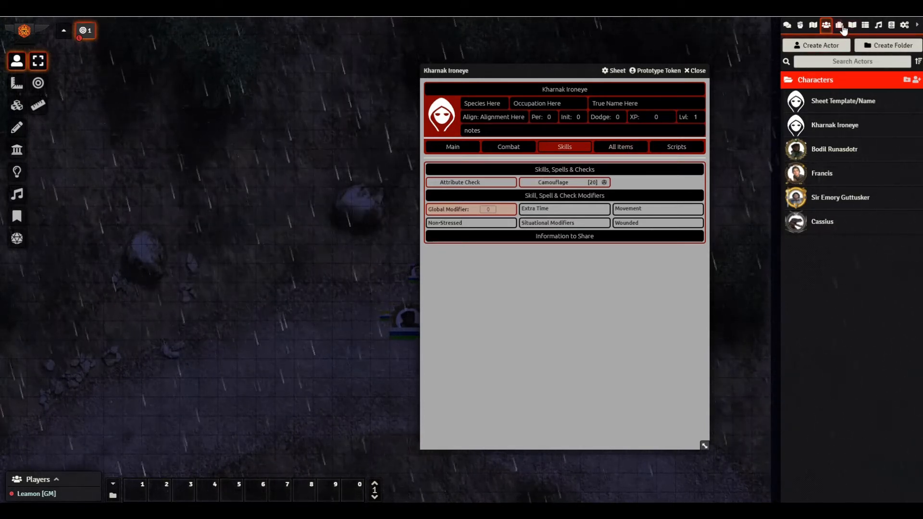
click(841, 29)
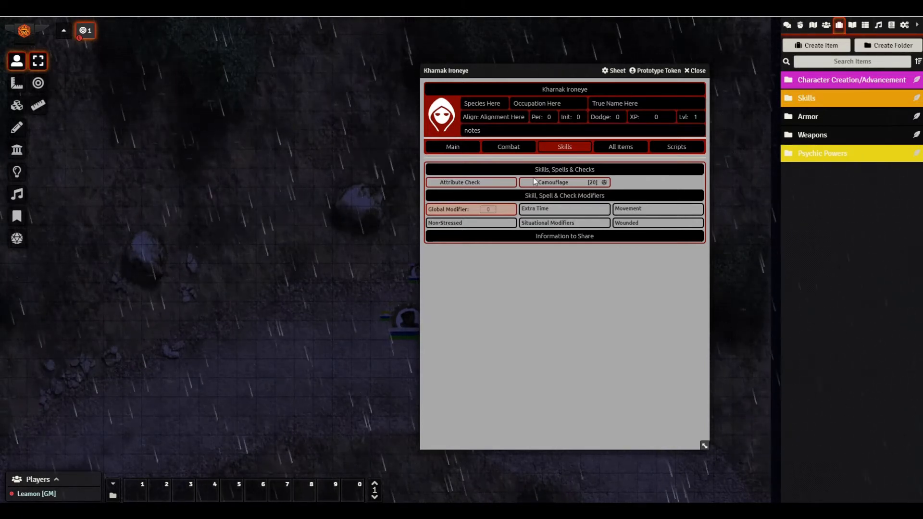
drag(540, 68, 462, 63)
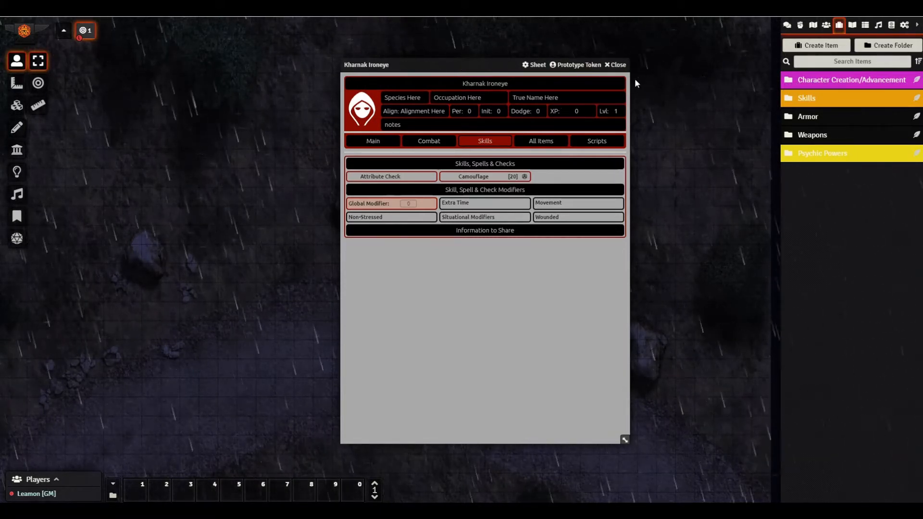
click(385, 144)
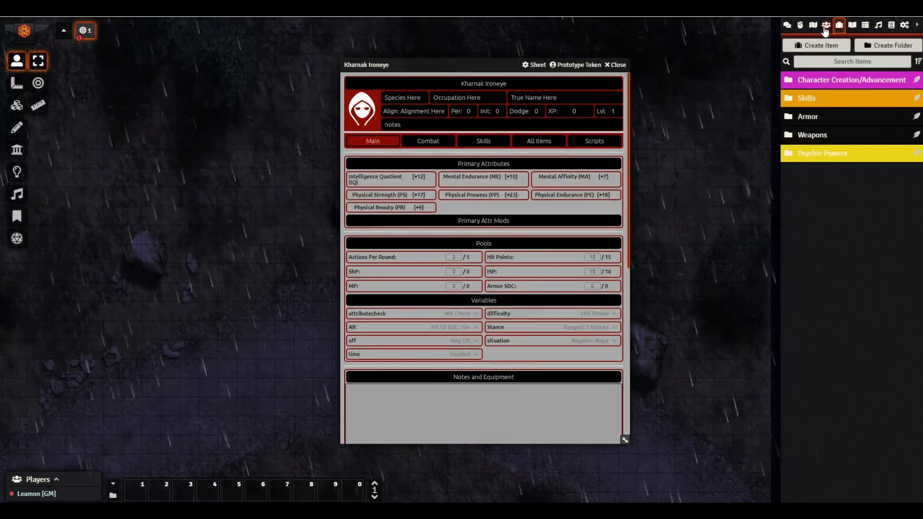
- Create a new actor named 'test' in the Actors directory, then close its sheet
click(826, 27)
click(817, 46)
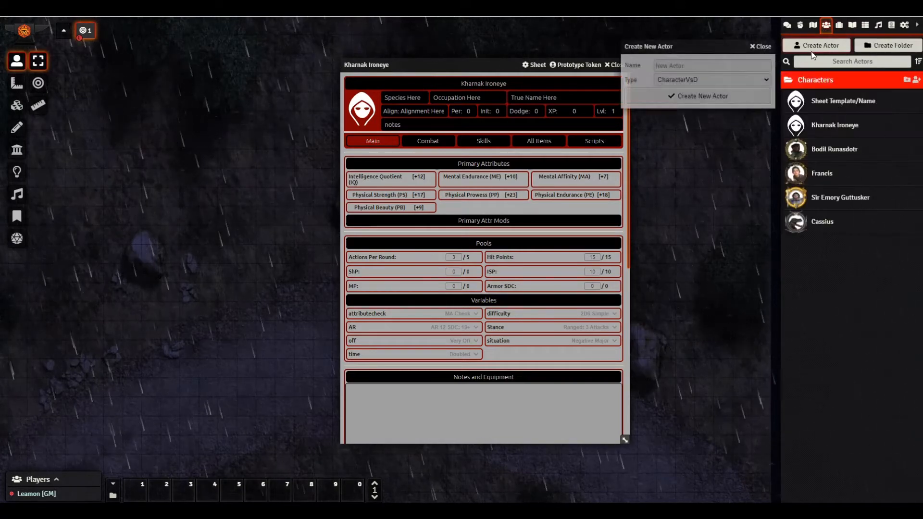
click(697, 67)
text(test)
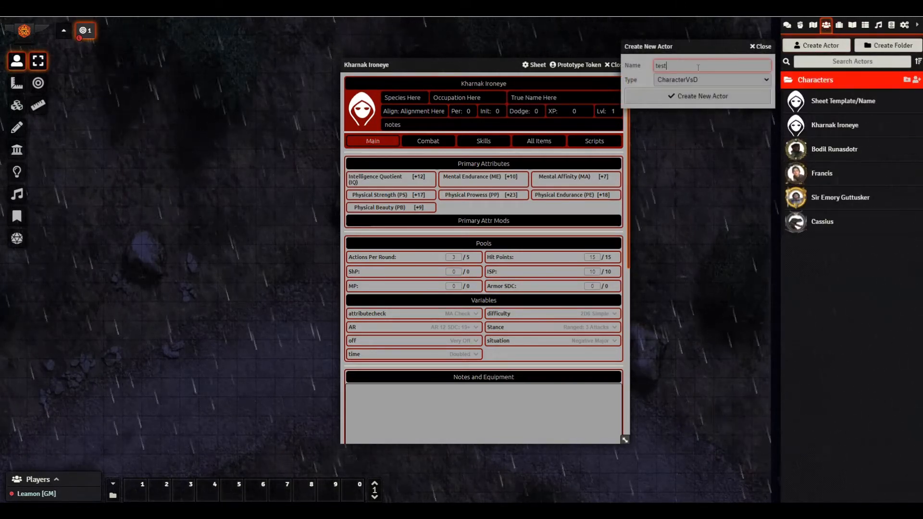
key(Return)
drag(469, 75, 562, 69)
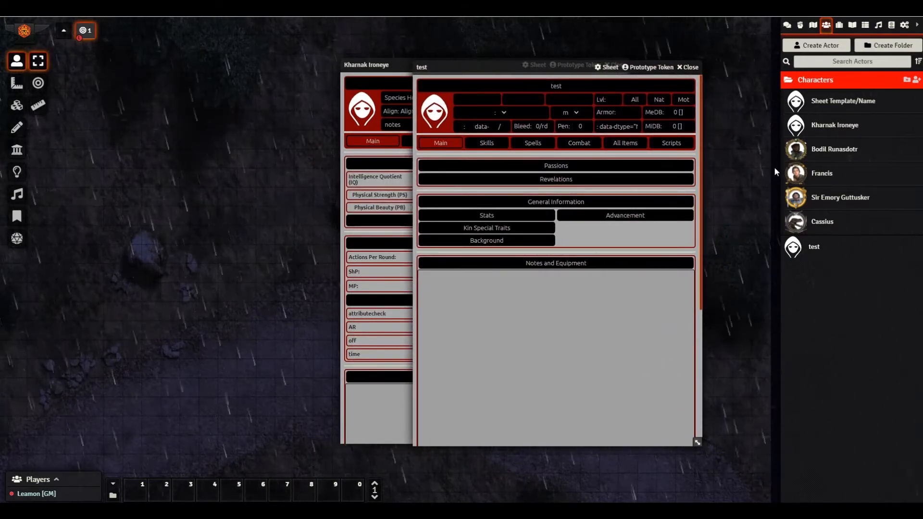
click(690, 67)
drag(482, 64, 507, 74)
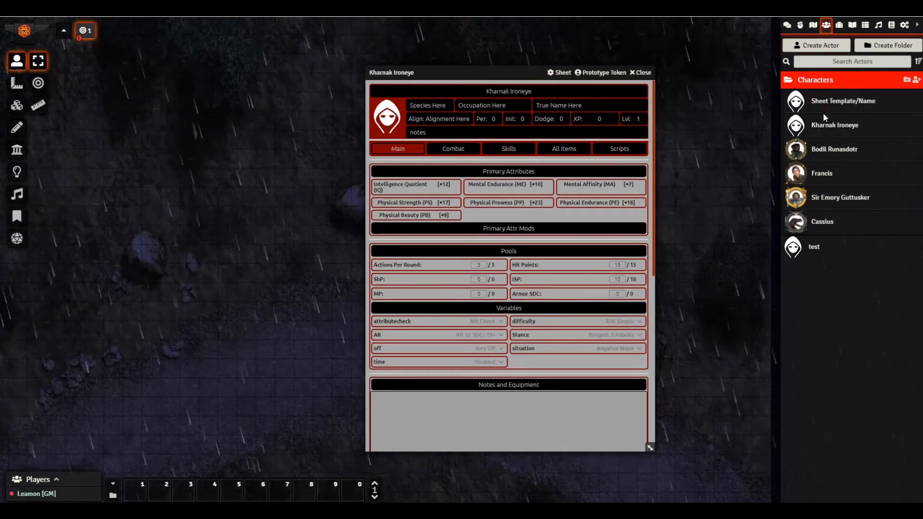
click(826, 198)
drag(462, 76, 560, 51)
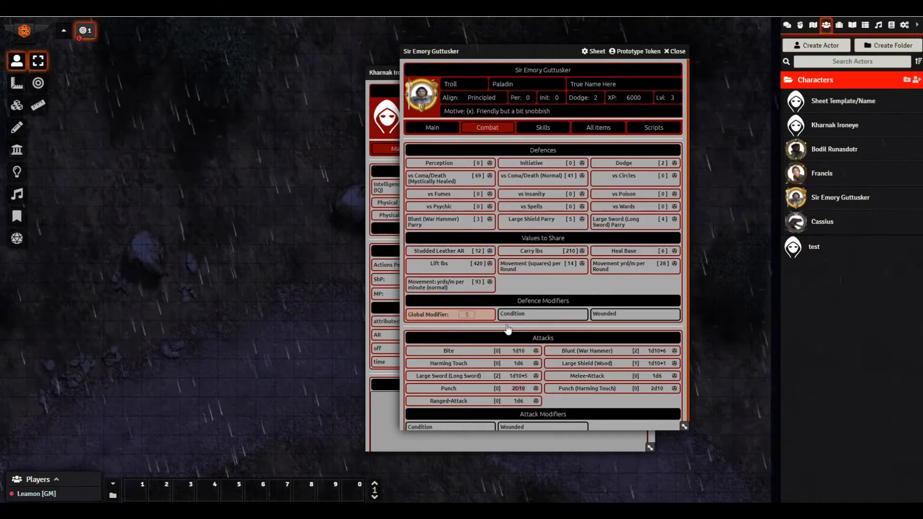
scroll(508, 330, down, 1)
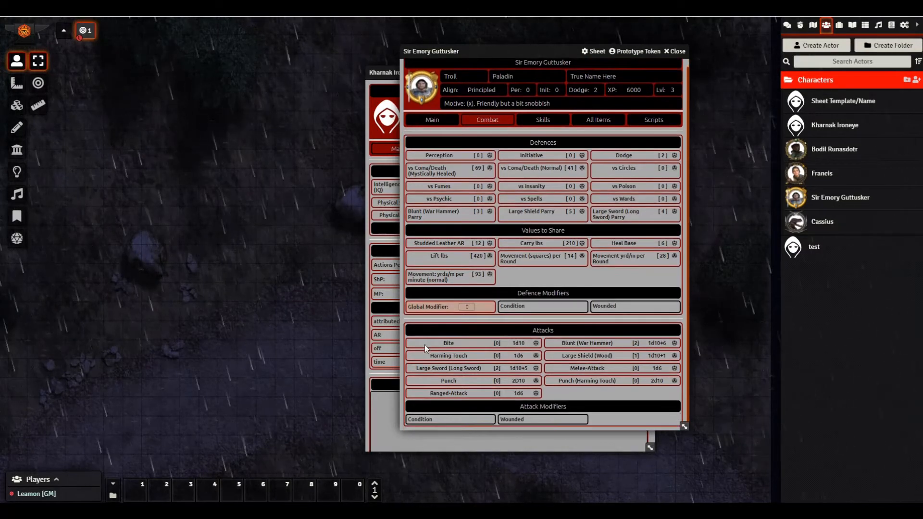
click(671, 53)
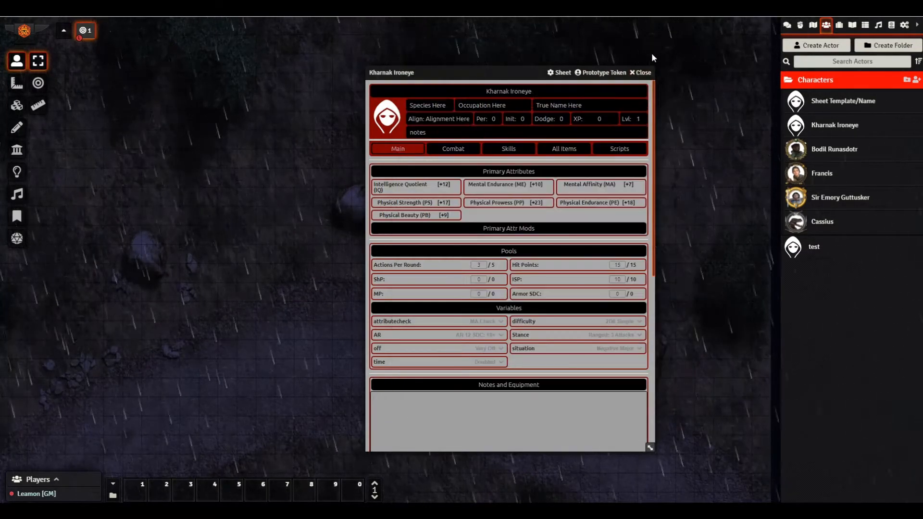
- Nudge Kharnak's sheet right and show the Items directory with its item folders
drag(519, 74, 535, 72)
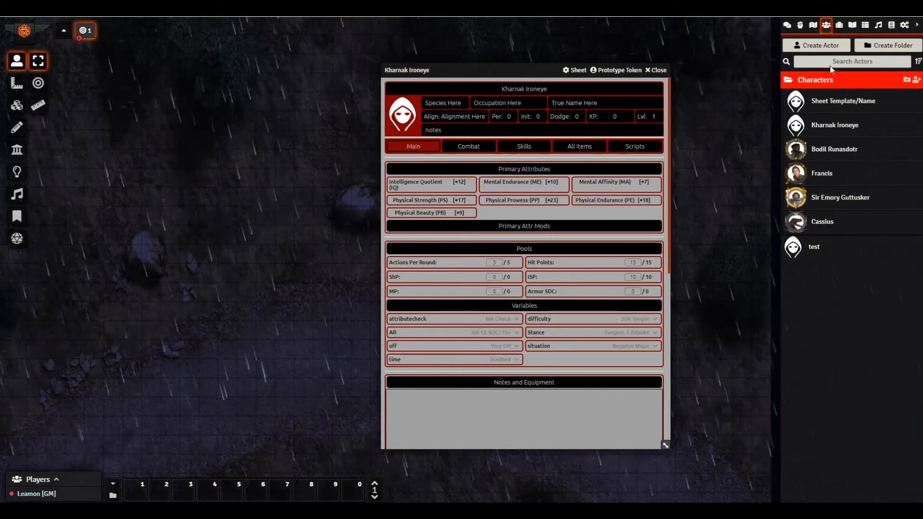
click(839, 24)
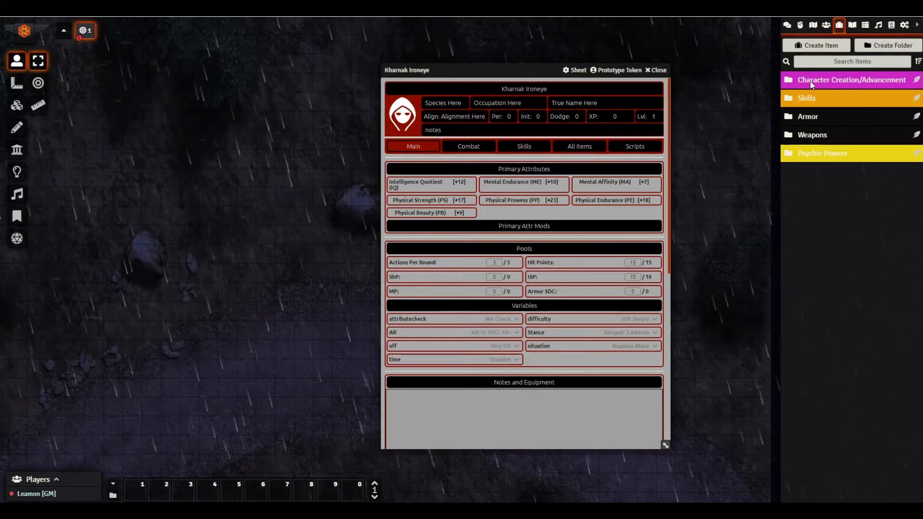
- Expand Character Creation/Advancement and its Species folder to list Kobold, Shifter, Troll and Ursan
click(785, 83)
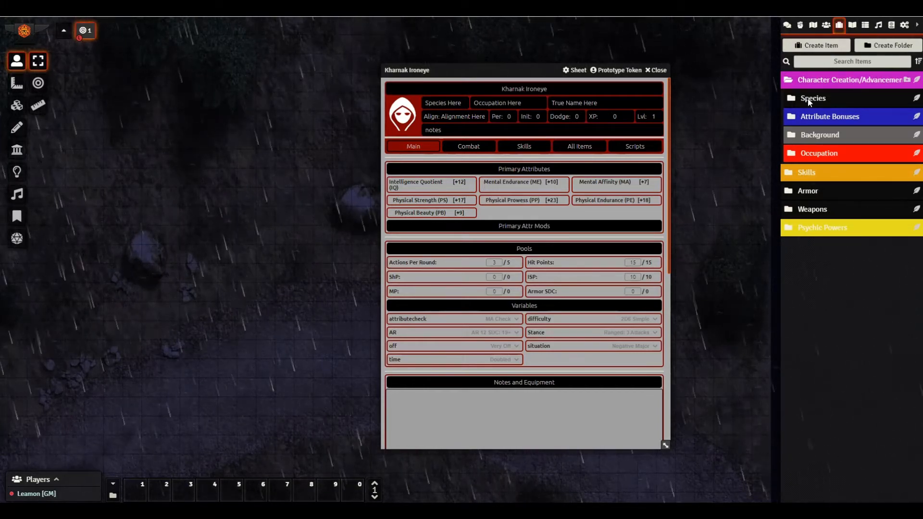
click(807, 99)
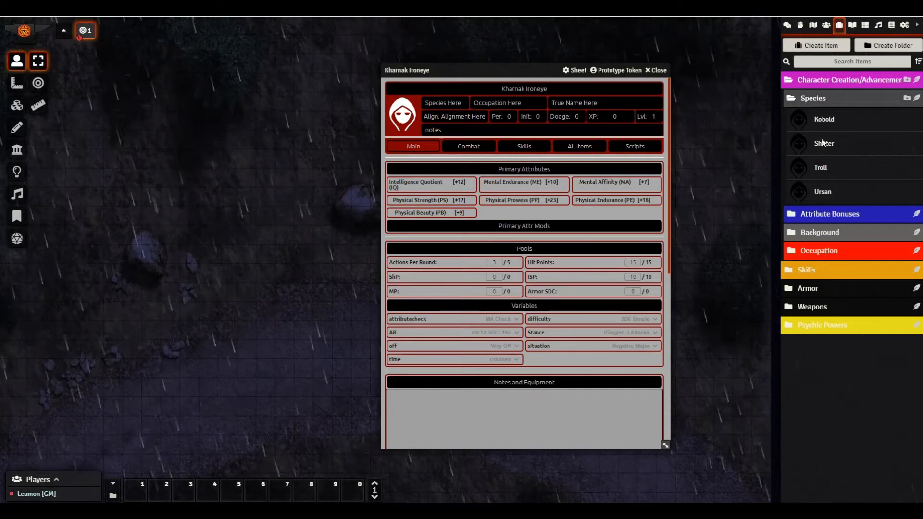
- Duplicate the Kobold species and open the Kobold (Copy) item sheet
right_click(825, 121)
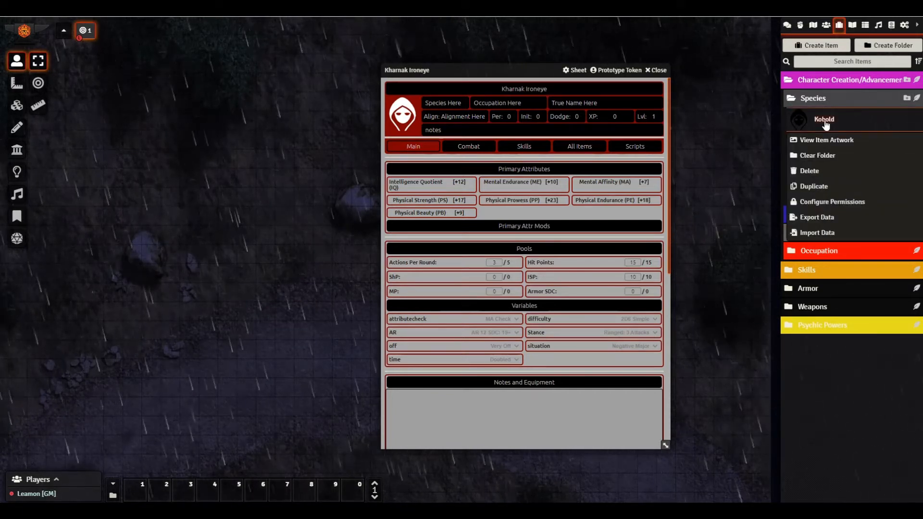
click(812, 185)
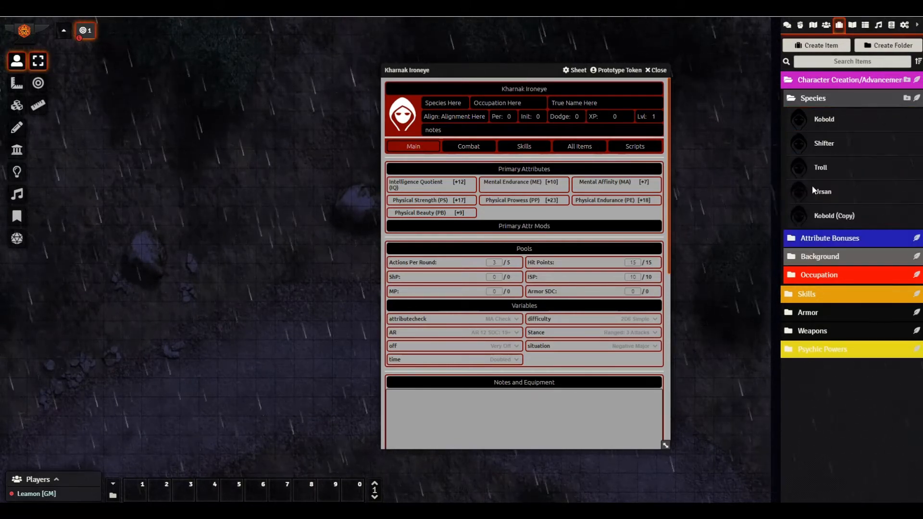
click(835, 217)
- Arrange Kharnak's sheet and an enlarged Kobold (Copy) sheet side by side
drag(498, 73, 185, 78)
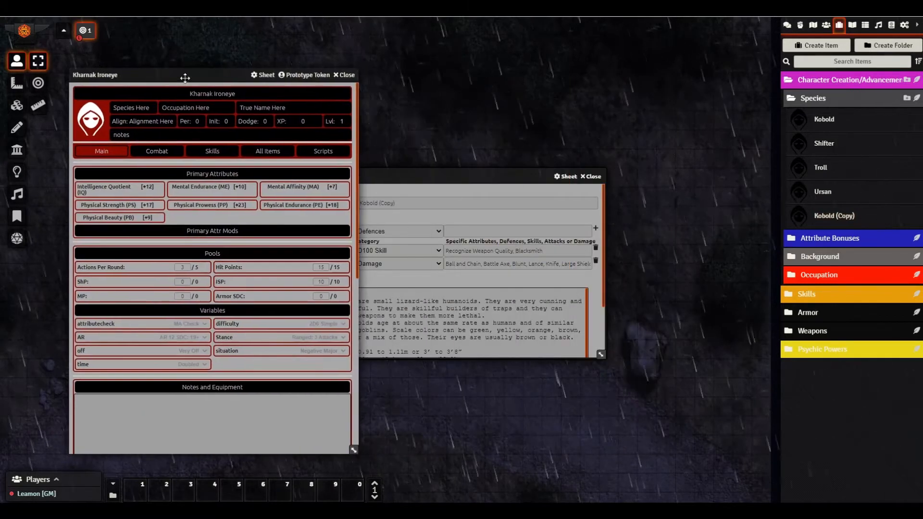
drag(421, 176, 520, 126)
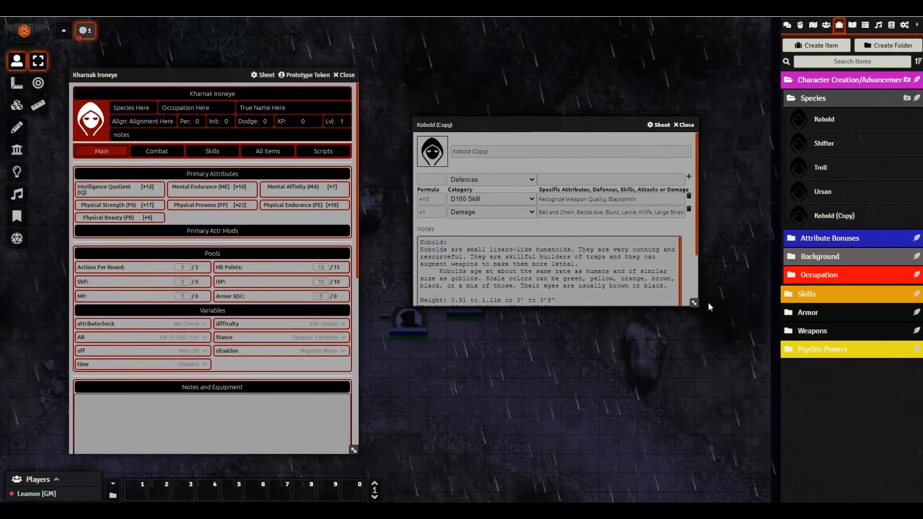
drag(695, 302, 689, 380)
drag(420, 242, 526, 364)
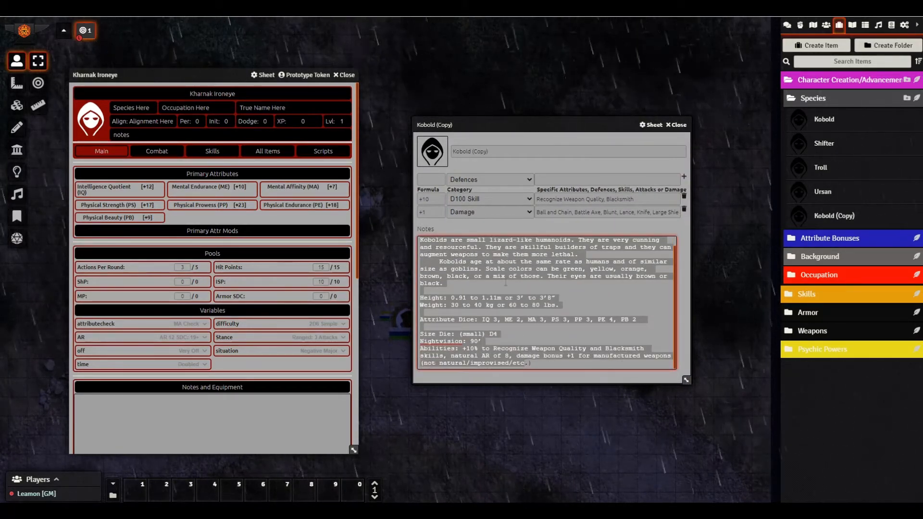
click(439, 218)
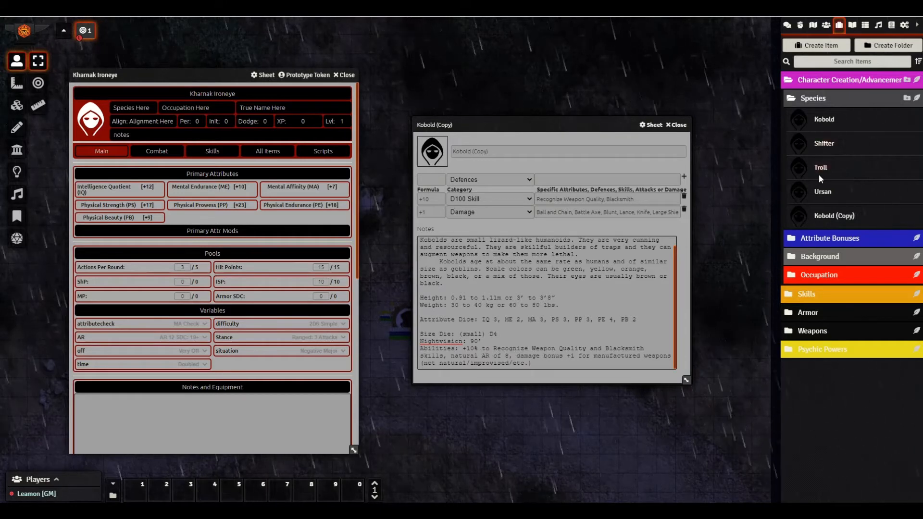
click(823, 153)
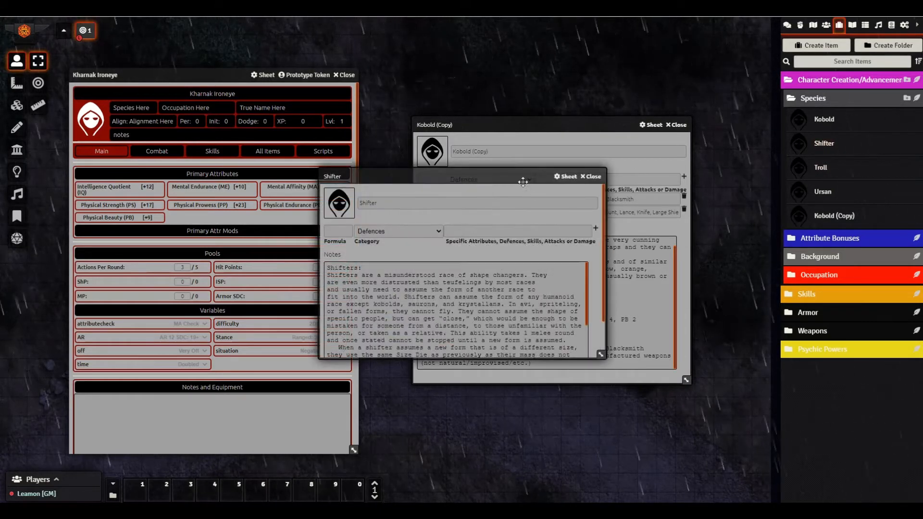
drag(523, 182, 563, 106)
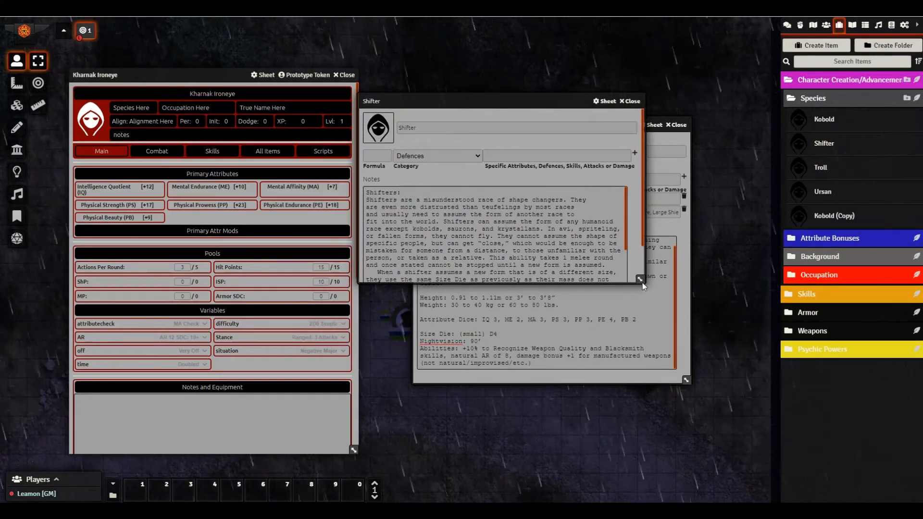
drag(642, 282, 678, 426)
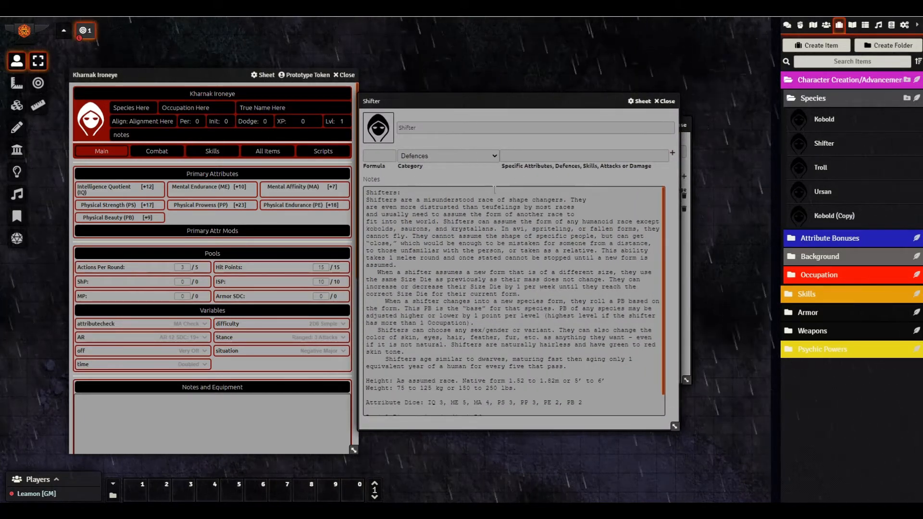
mouse_move(499, 104)
mouse_down()
mouse_move(184, 108)
mouse_move(501, 104)
mouse_up()
scroll(457, 313, down, 1)
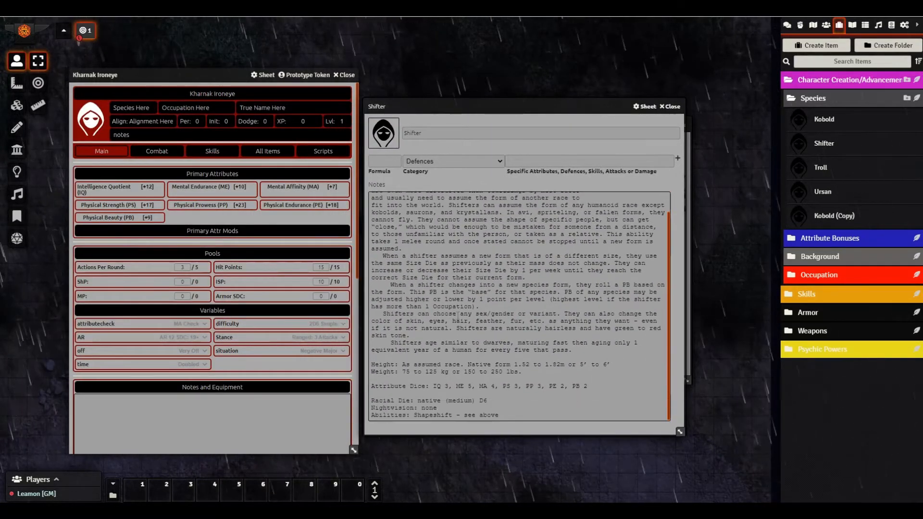
scroll(458, 314, up, 1)
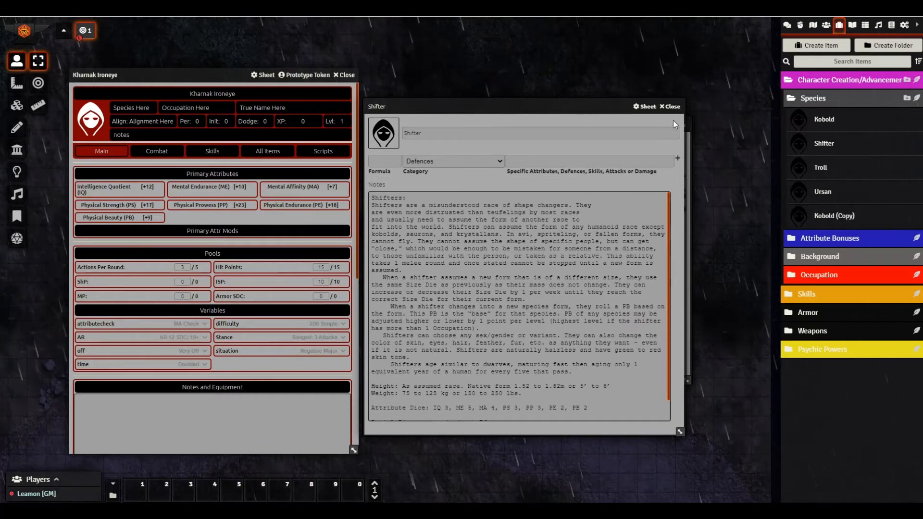
click(671, 106)
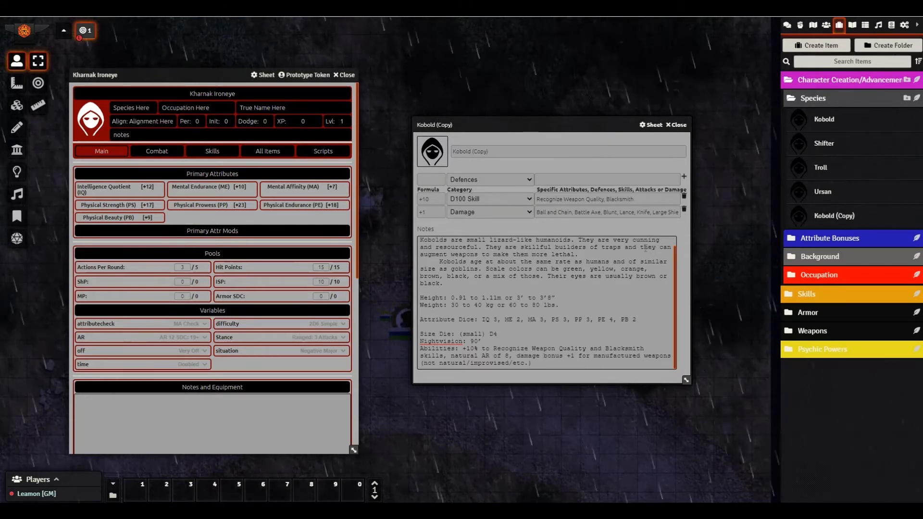
- Check the Damage weapons list up to Throwing, then rename the copied item to Dwarf
click(651, 213)
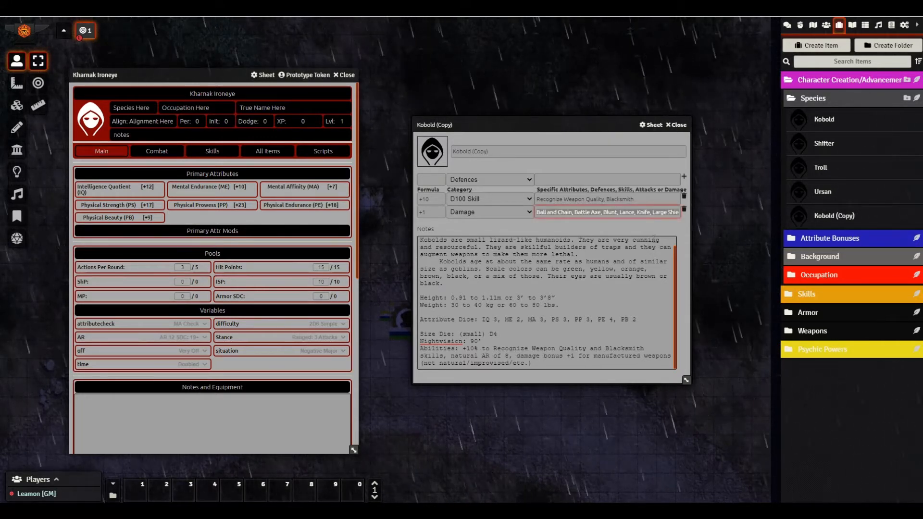
key(End)
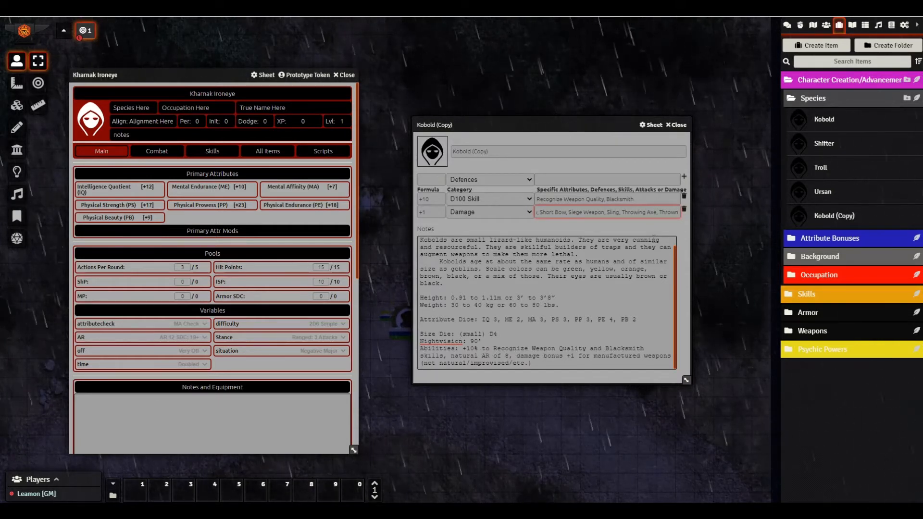
key(ctrl+Left)
key(ctrl+Left)
key(ctrl+Left)
key(ctrl+Left)
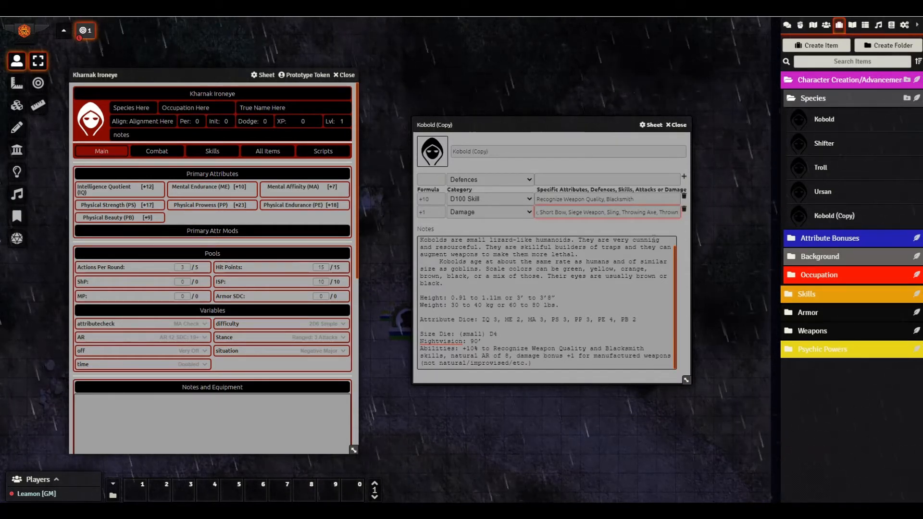
key(Right)
key(Right)
key(Right)
key(Right)
key(Right)
key(Right)
key(Right)
key(Right)
key(Right)
key(Right)
key(Right)
key(Right)
key(Right)
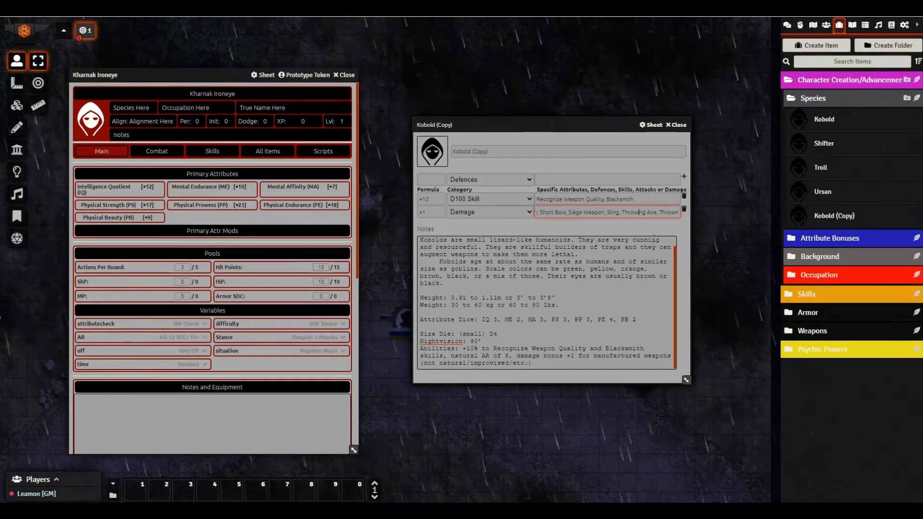
key(Right)
key(Right)
key(Right)
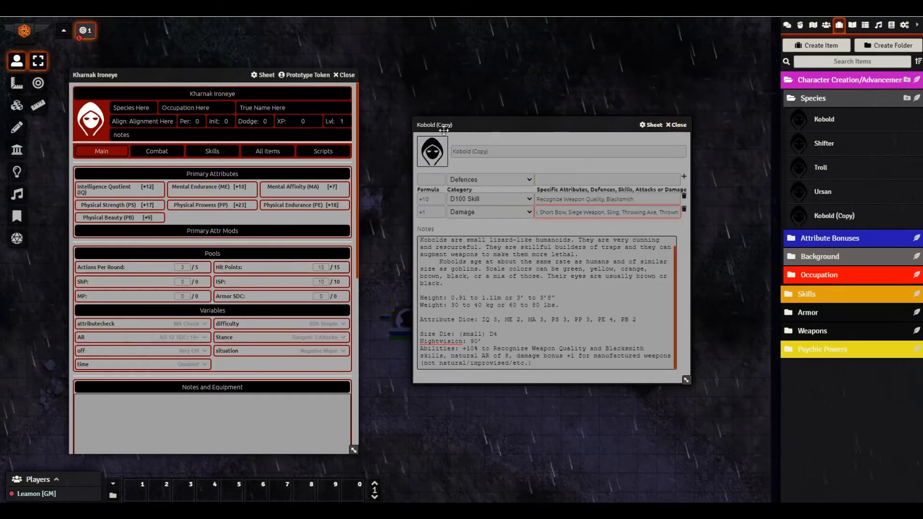
click(505, 151)
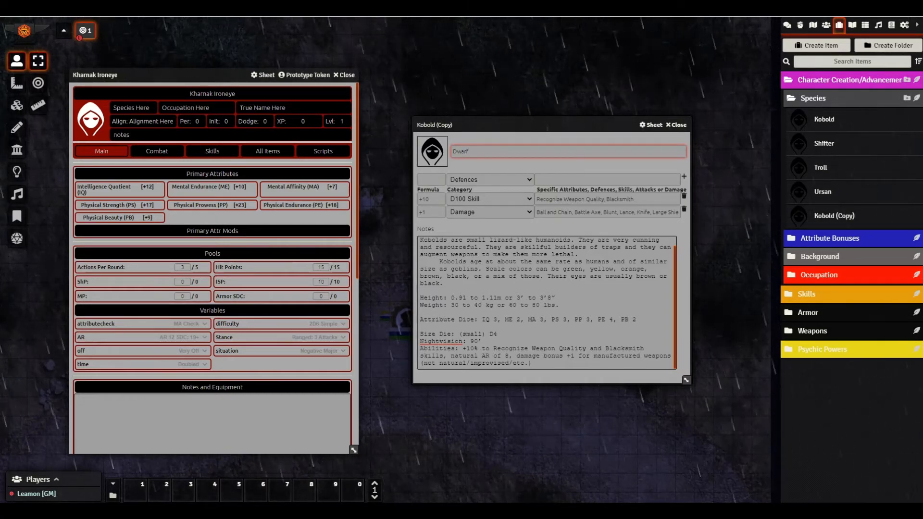
key(Return)
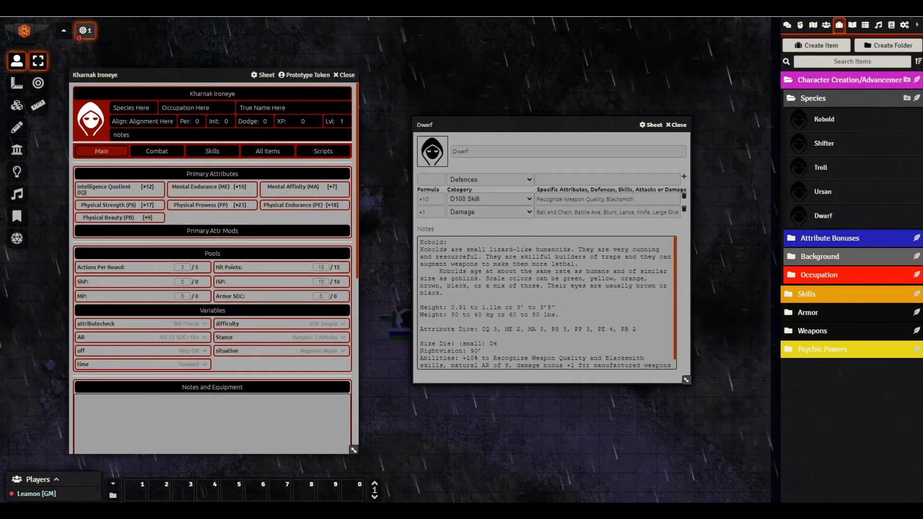
- Delete the Kobold notes and paste the dwarf description with Attribute Dice and Nightvision 90'
click(420, 242)
key(ctrl+a)
key(Delete)
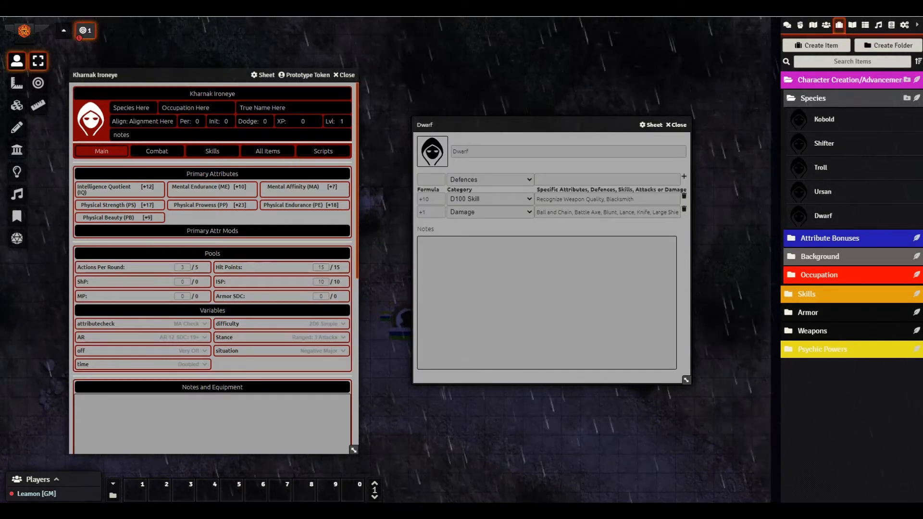
click(606, 312)
text(Dwarves are a race of short, stout humanoids. They are a very strong species, despite their size, allowing them to wield melee weapons much larger than would seem possible. 	Dwarves mature fast and age quickly (about twice as fast as humans) until their hair turns gray (around 18-20 years of age). Their aging then slows down. After maturing, they age only one year for every 5 that pass. Ancient dwarves have lived to be 500 years old.  Height: 1.24 to 1.49m or 4’1" to 4’11 Weight: 85 to 100 kg or 170 to 200 lbs.  Attribute Dice: IQ 3, ME 3, MA 2, PS 4, PP 3, PE 4, PB 2  Size Die: (large) 1D8 melee, (small) D4 ranged/thrown Nightvision: 90’ Abilities: Remember any walked path, speed PP -1.)
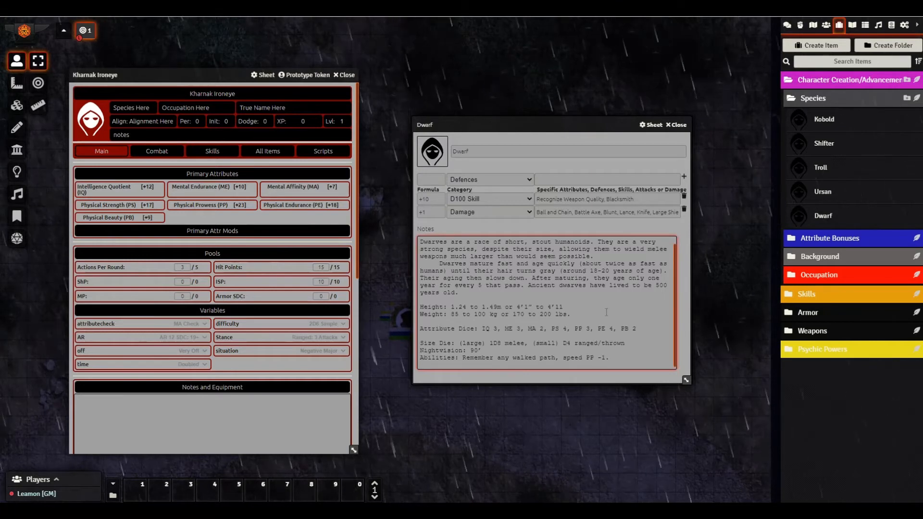
scroll(470, 357, down, 1)
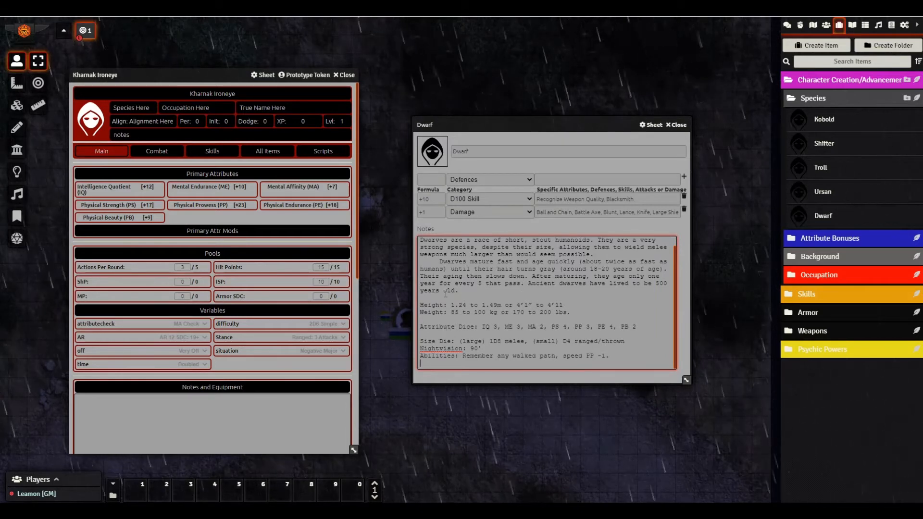
scroll(446, 295, up, 1)
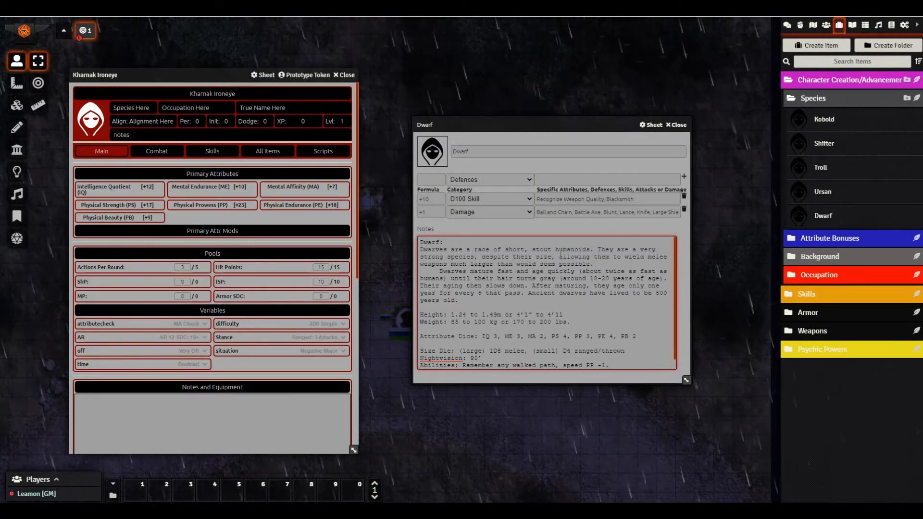
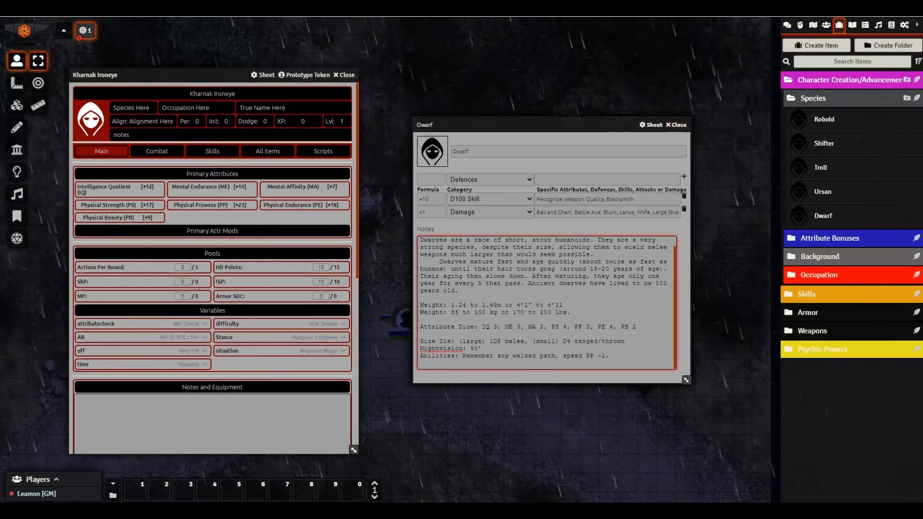
- Delete the Dwarf item's D100 Skill and Damage rows, then open the modifier Category list
click(683, 197)
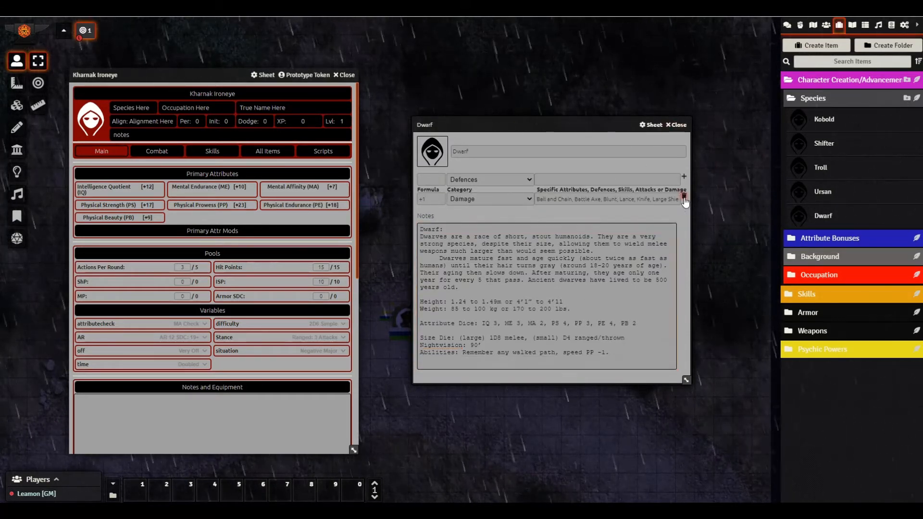
click(684, 198)
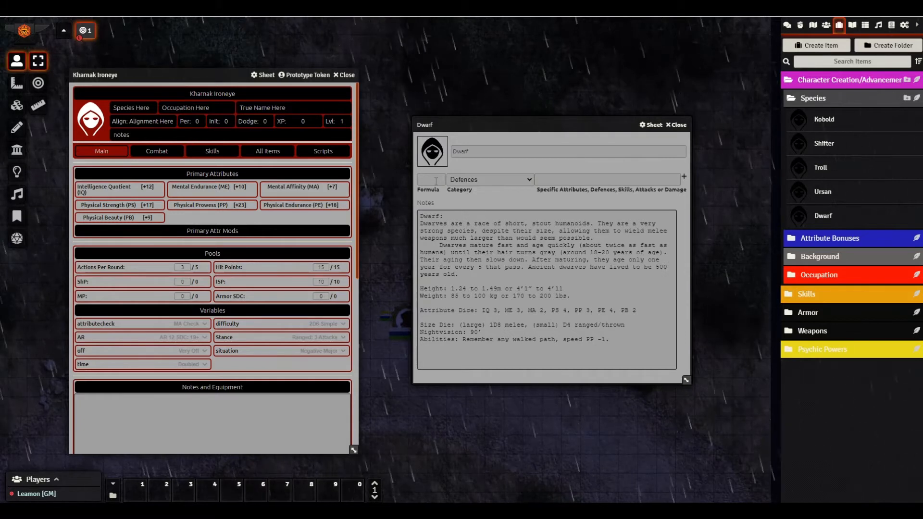
click(462, 179)
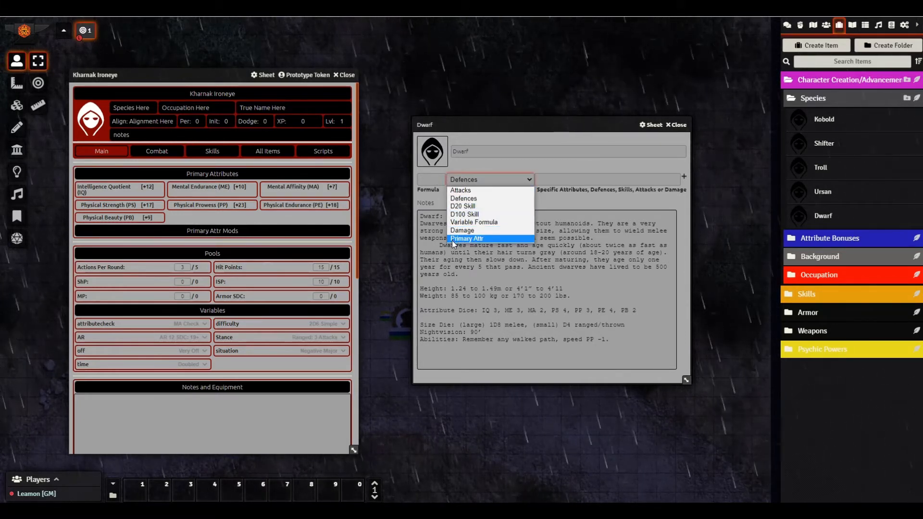
click(161, 152)
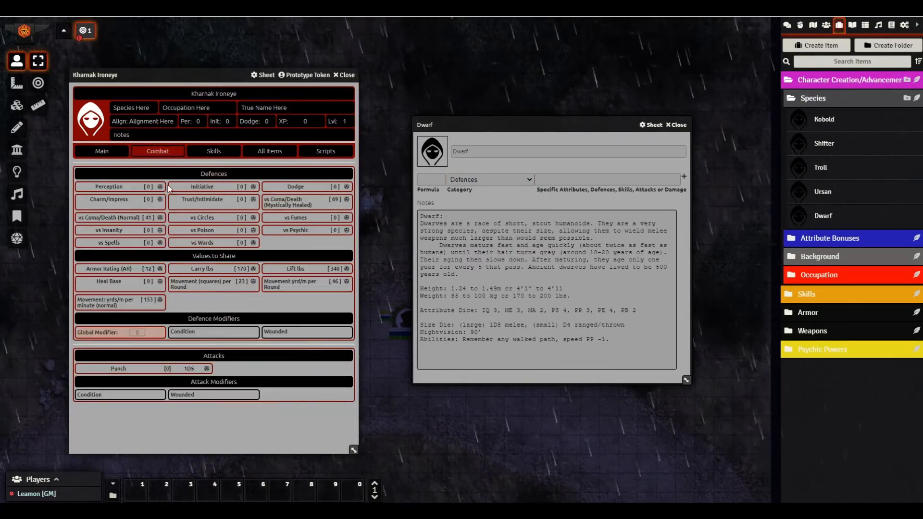
right_click(192, 289)
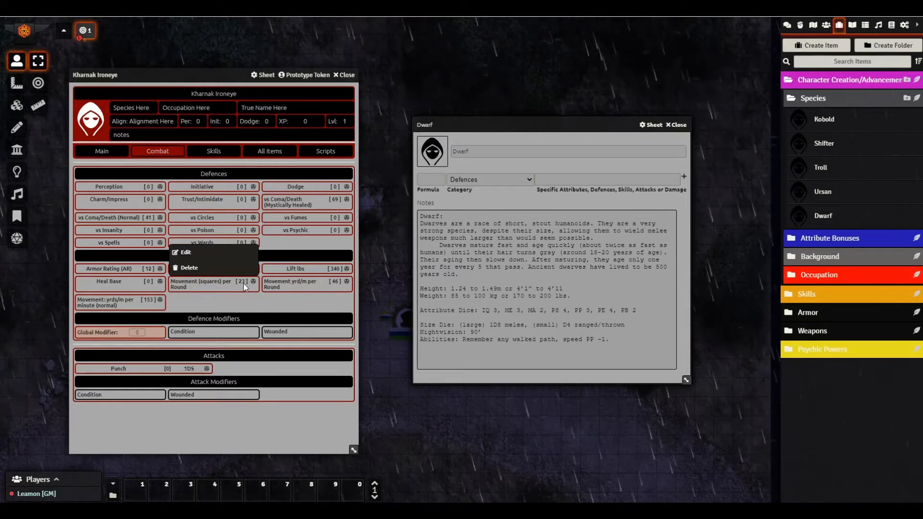
click(192, 254)
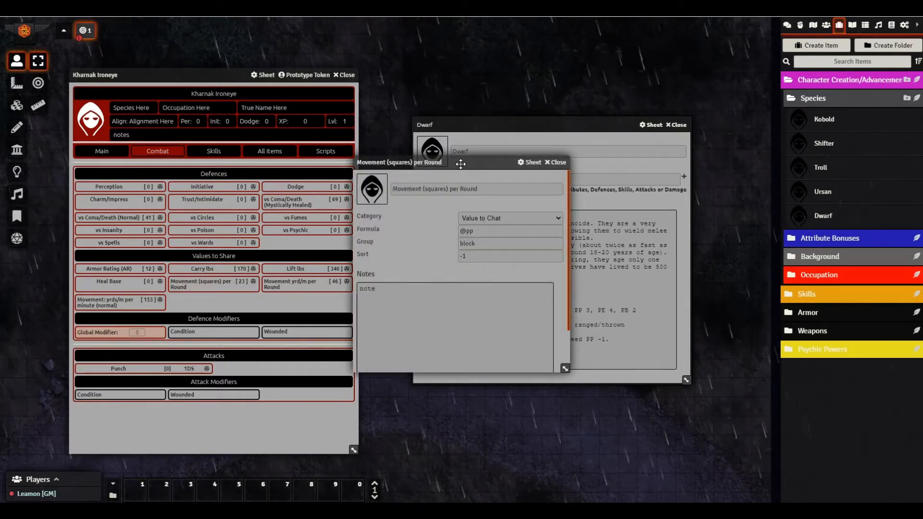
drag(460, 164, 213, 157)
double_click(233, 222)
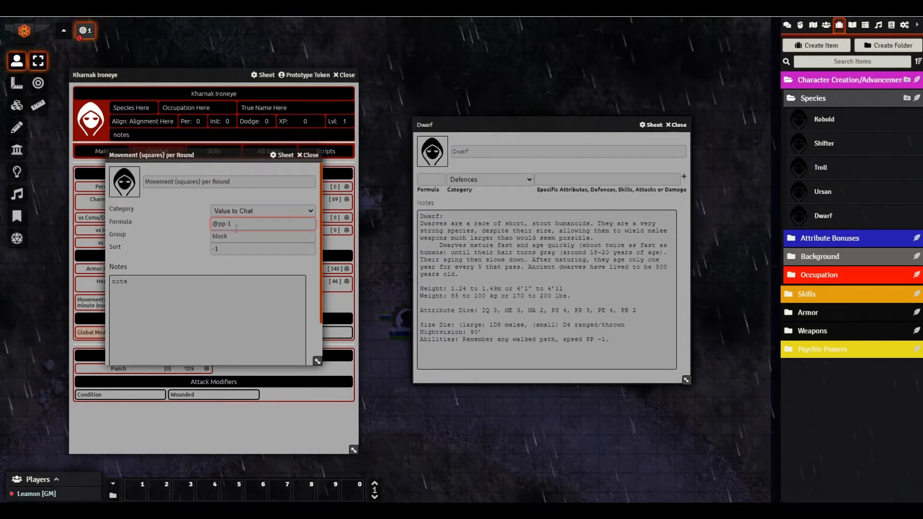
click(308, 155)
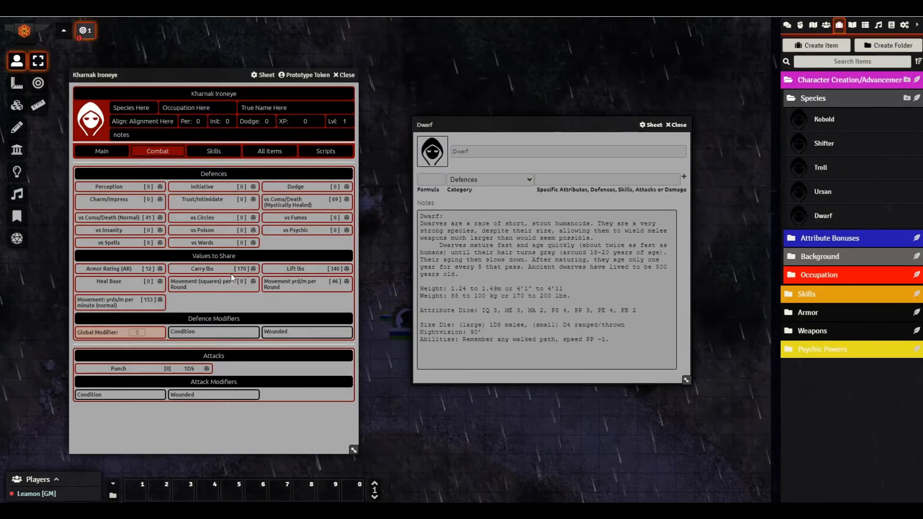
- Reopen Movement (squares) per Round, keep its Value to Chat category, and reposition the editor
right_click(203, 288)
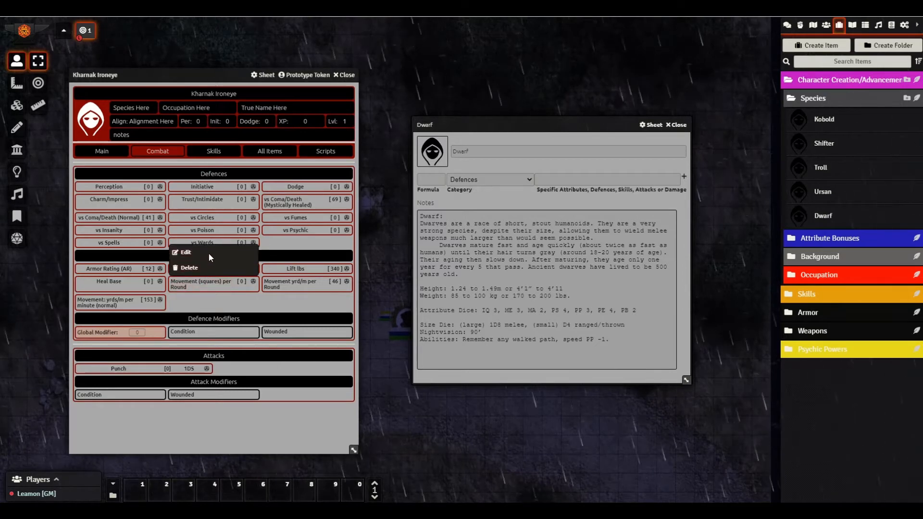
click(196, 253)
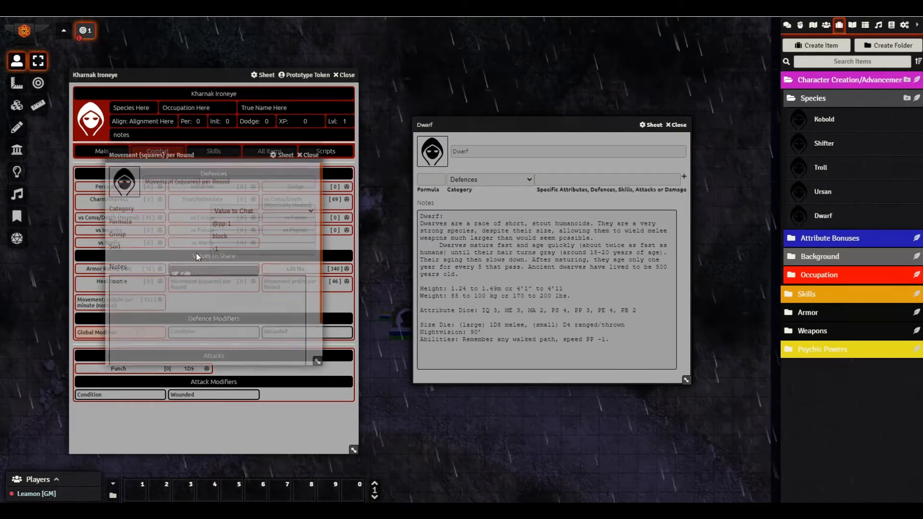
click(232, 224)
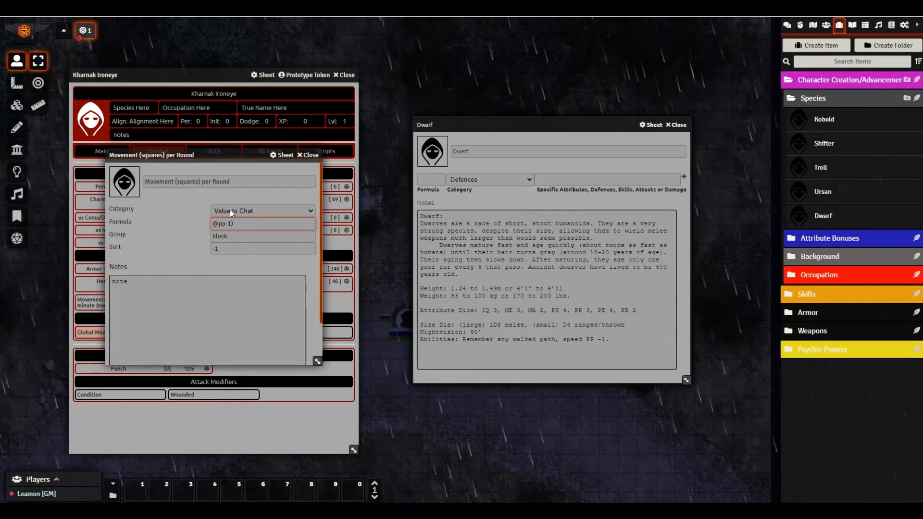
click(213, 224)
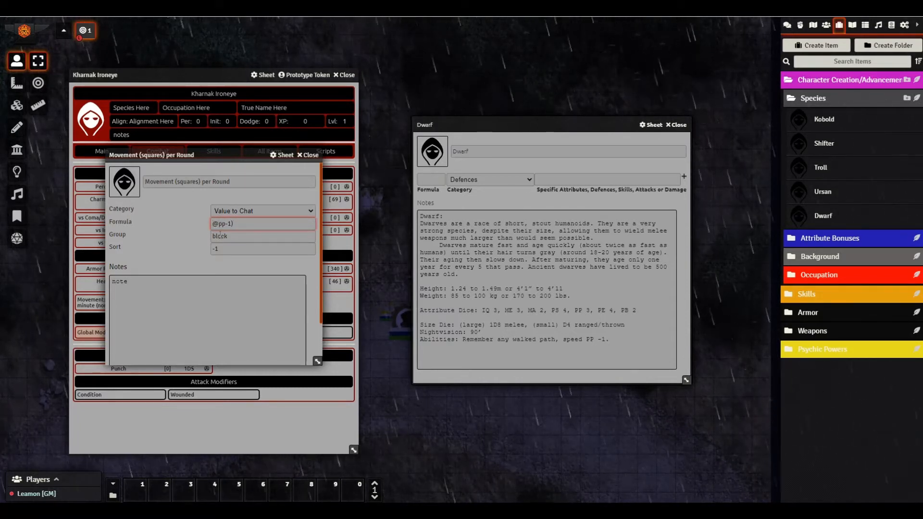
click(238, 211)
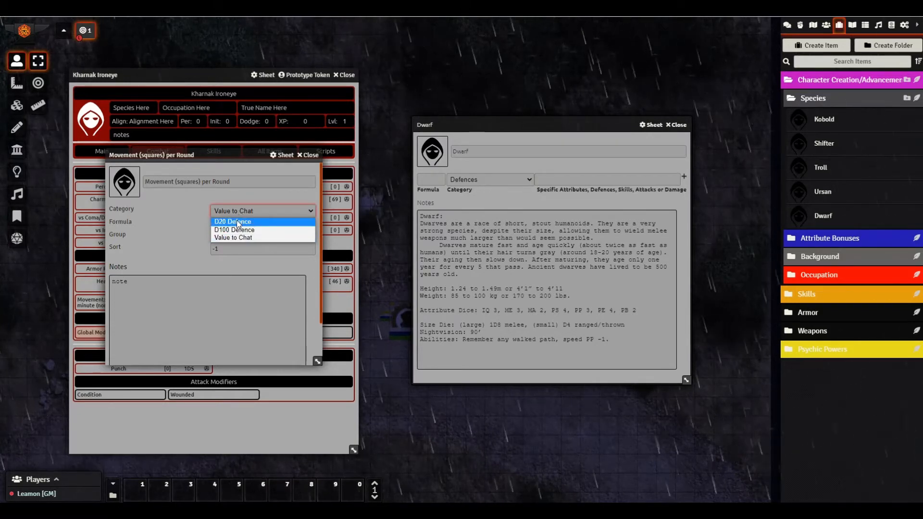
click(198, 203)
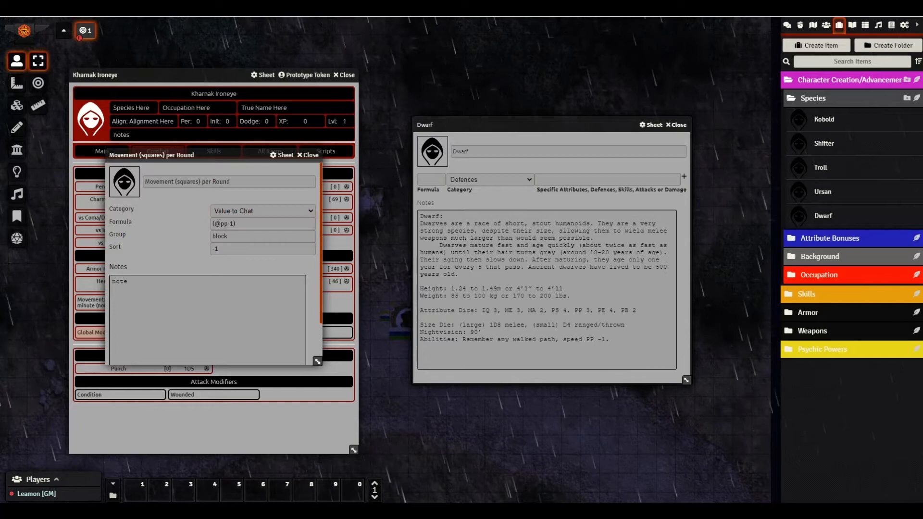
click(251, 224)
drag(248, 157, 617, 44)
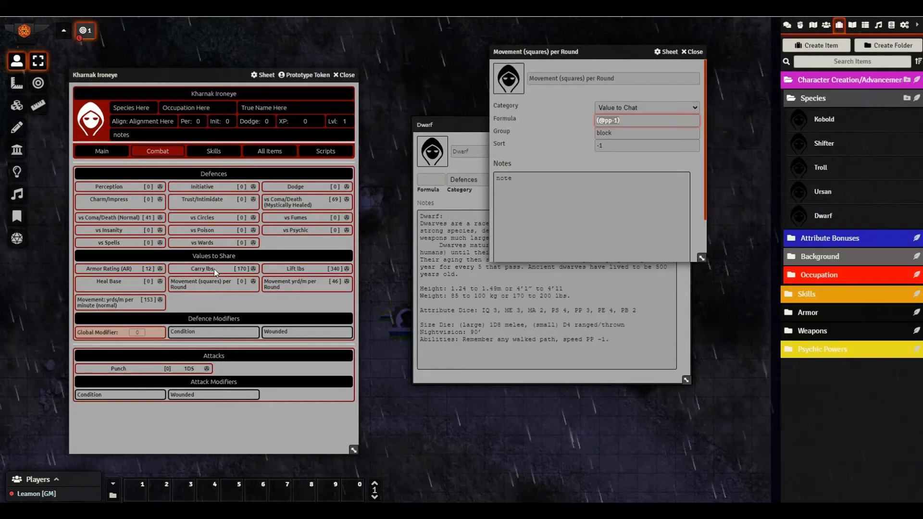
click(621, 121)
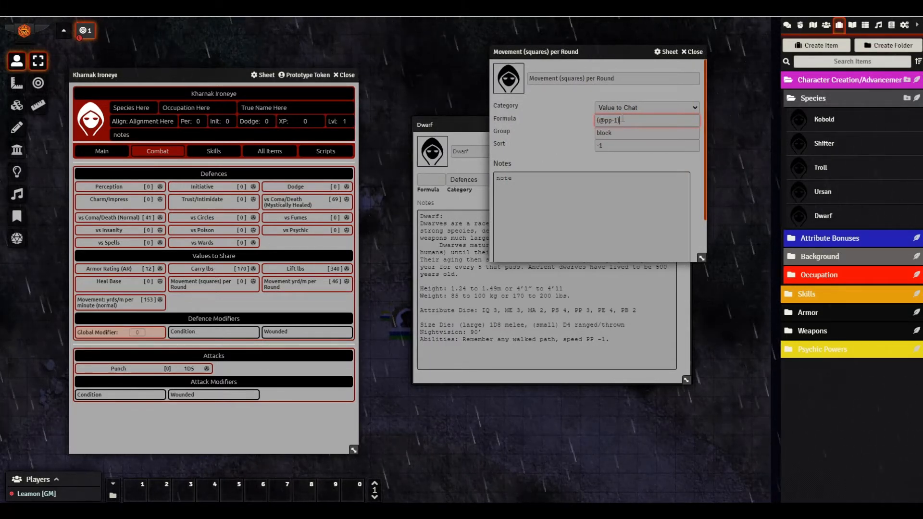
click(695, 52)
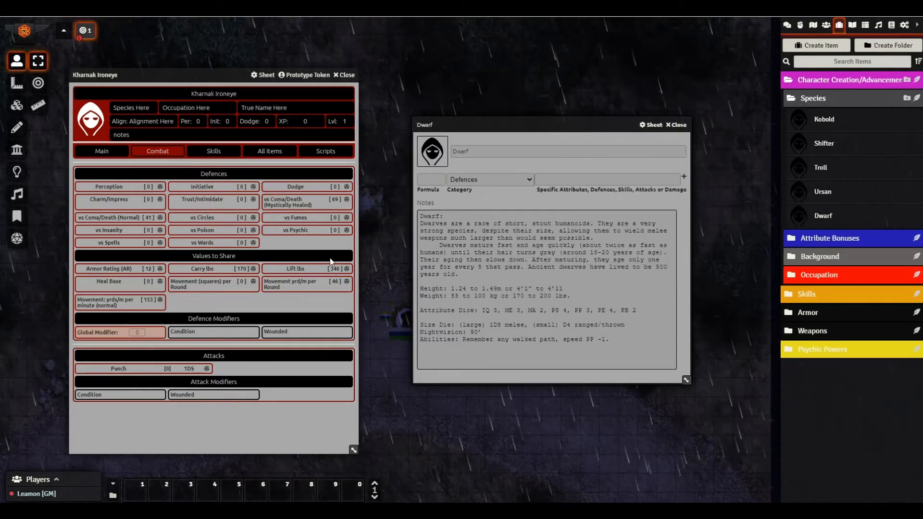
right_click(201, 289)
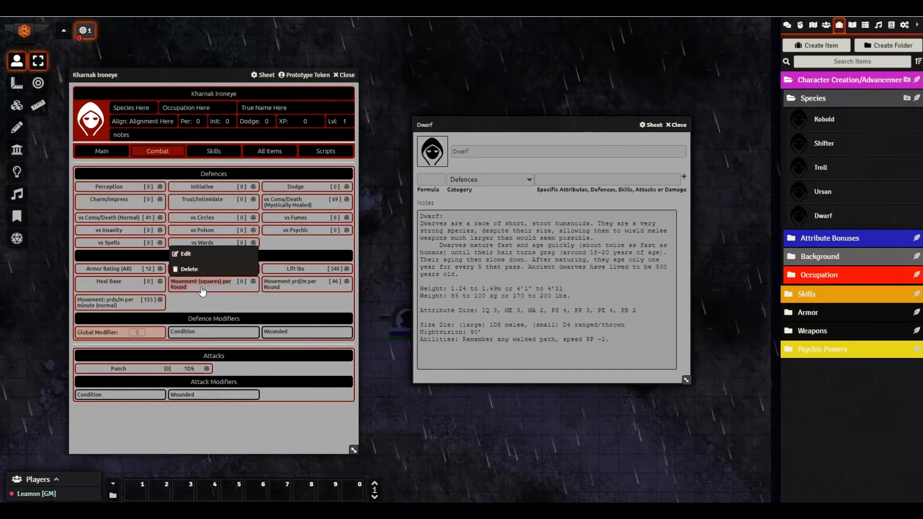
click(190, 251)
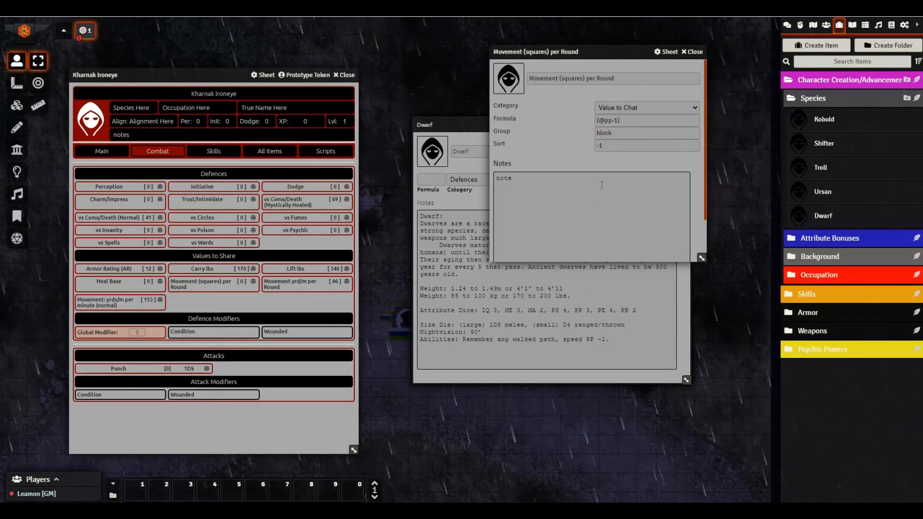
click(635, 118)
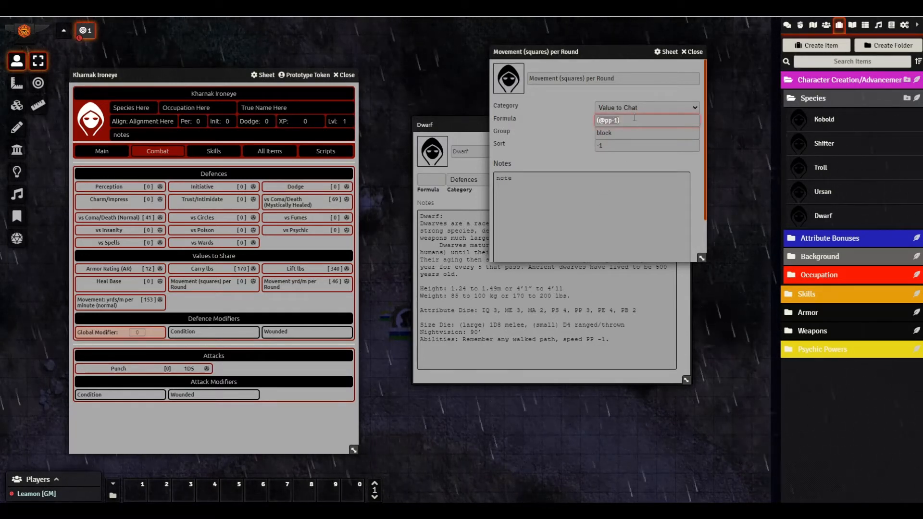
click(102, 151)
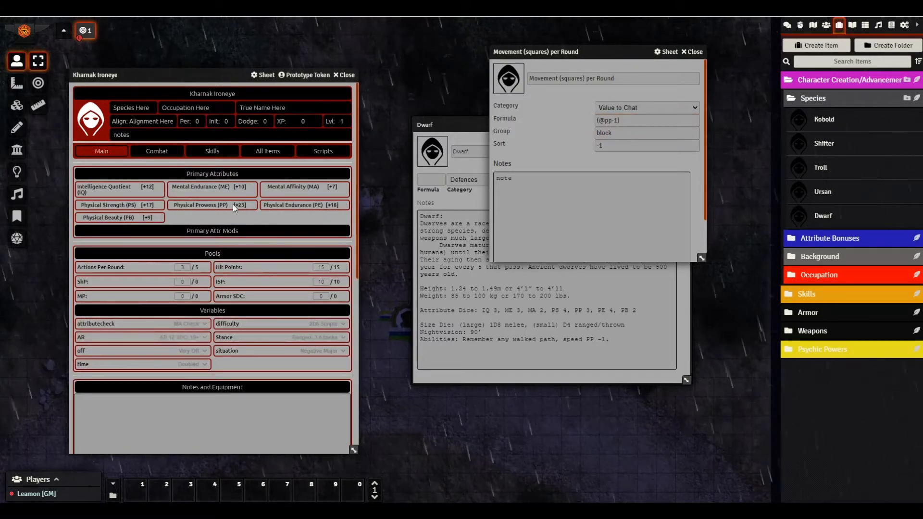
click(207, 153)
click(176, 153)
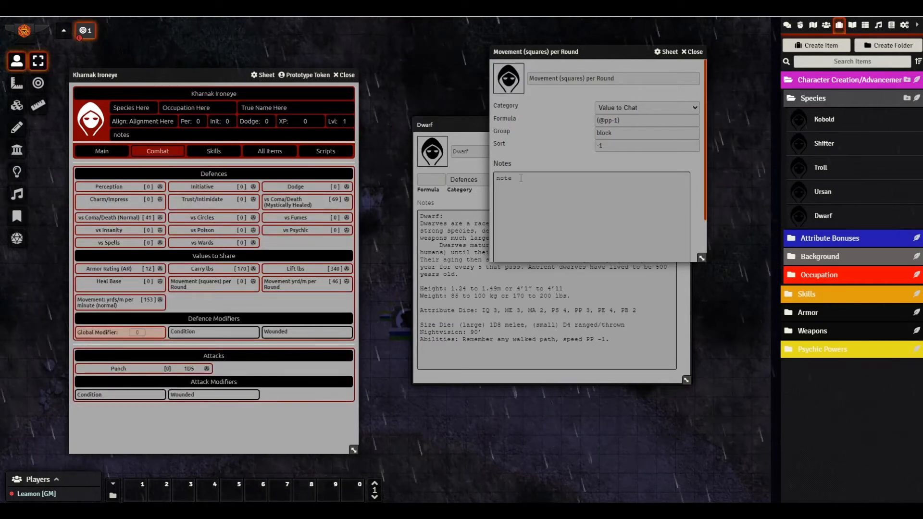
click(621, 120)
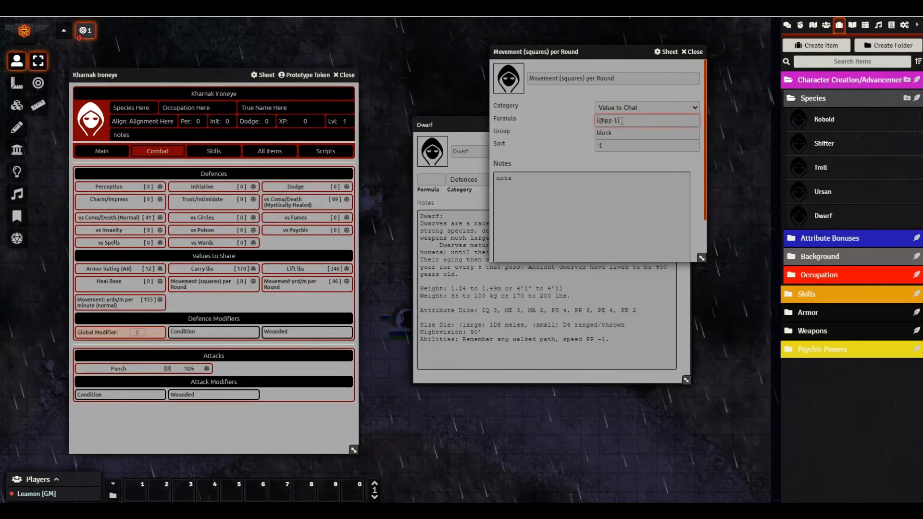
key(BackSpace)
key(BackSpace)
key(BackSpace)
key(BackSpace)
key(BackSpace)
key(BackSpace)
key(BackSpace)
text(22)
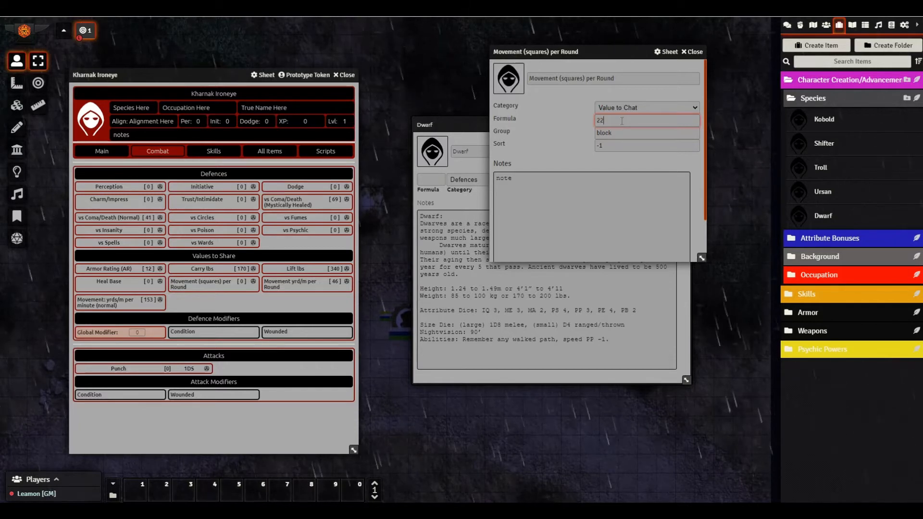
click(692, 52)
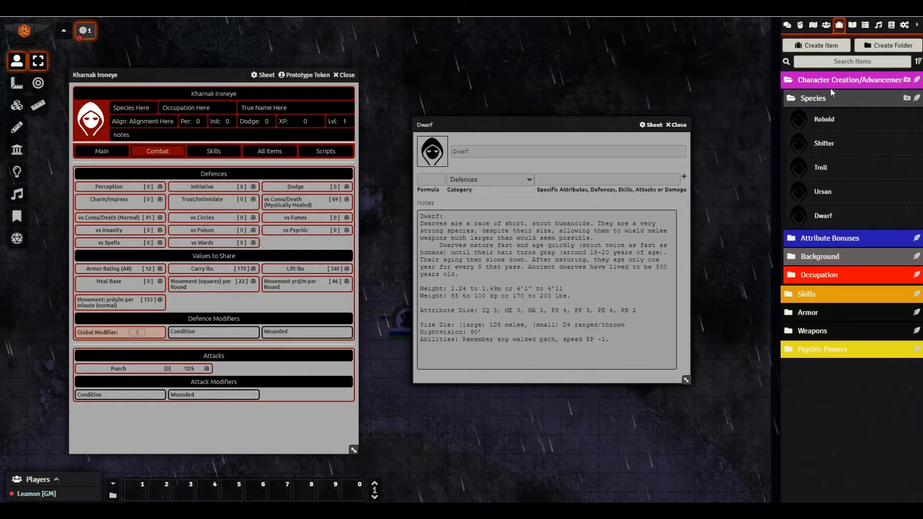
click(826, 25)
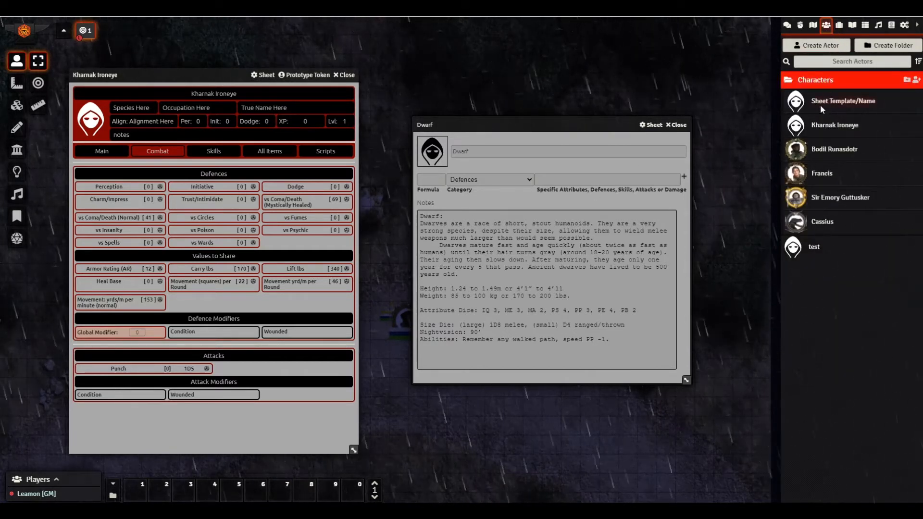
click(839, 24)
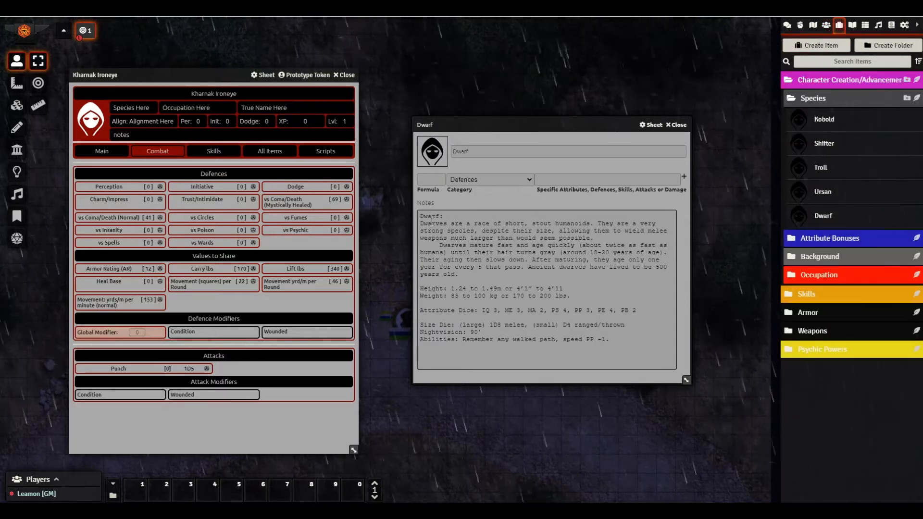
- Edit the Movement yrd/m per Round formula and check its computed value
right_click(292, 284)
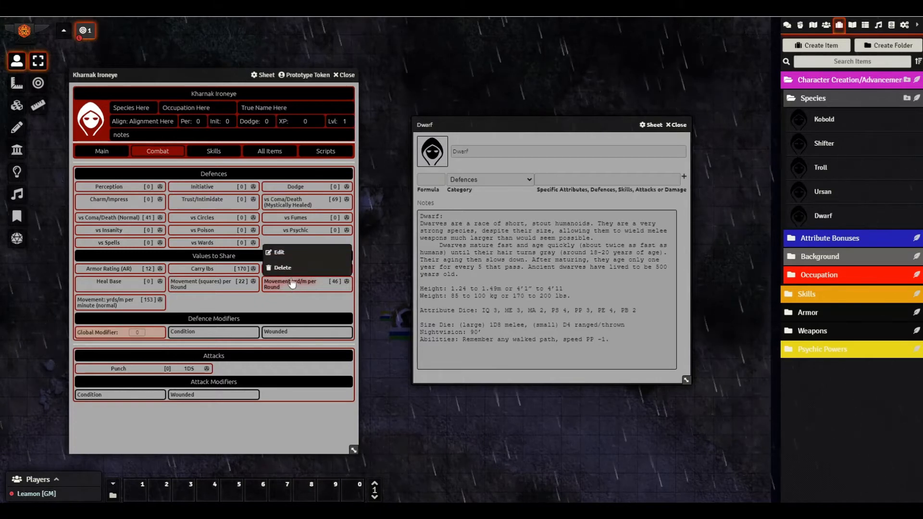
click(284, 252)
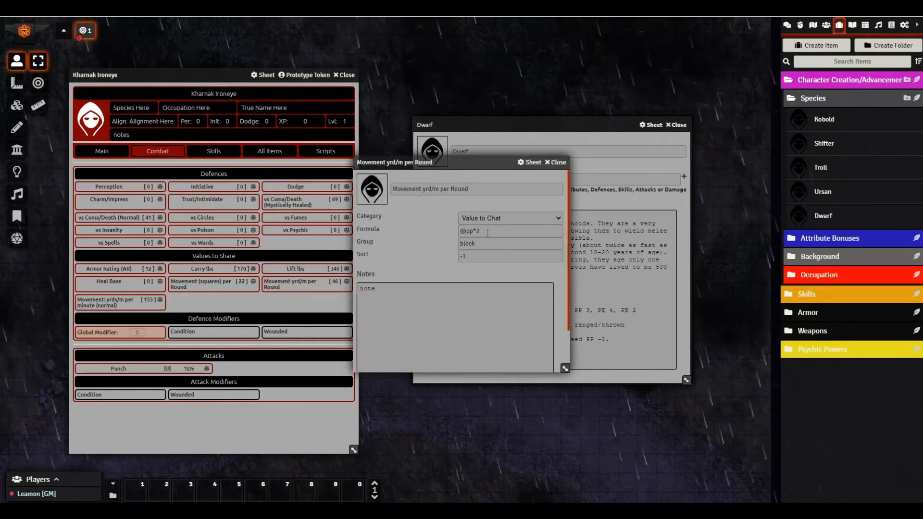
triple_click(486, 232)
click(484, 232)
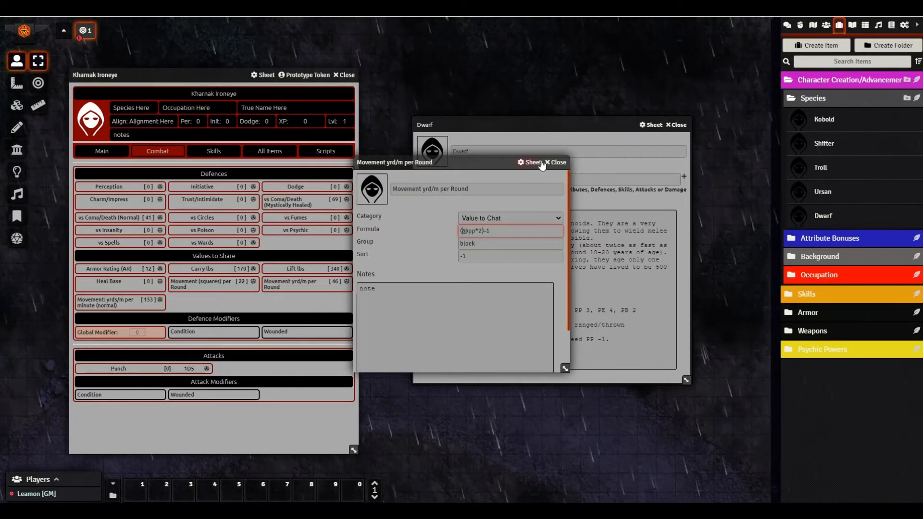
click(558, 162)
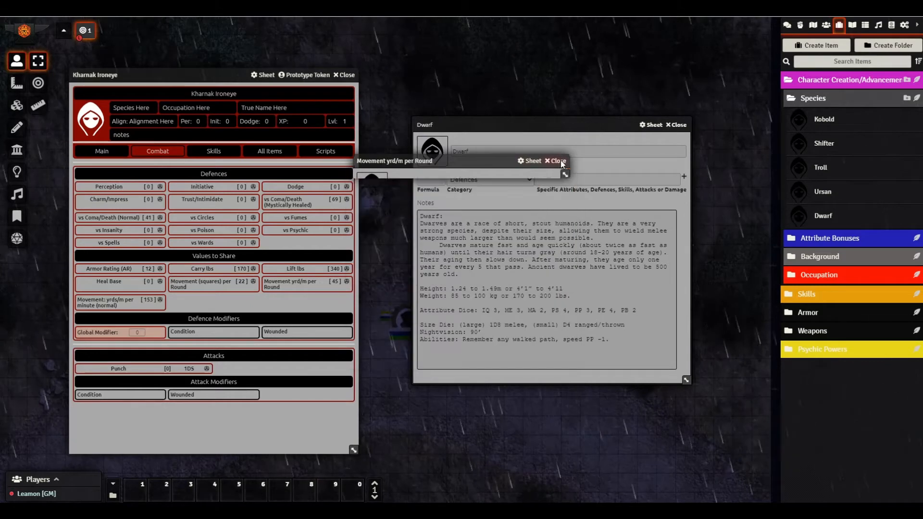
click(312, 287)
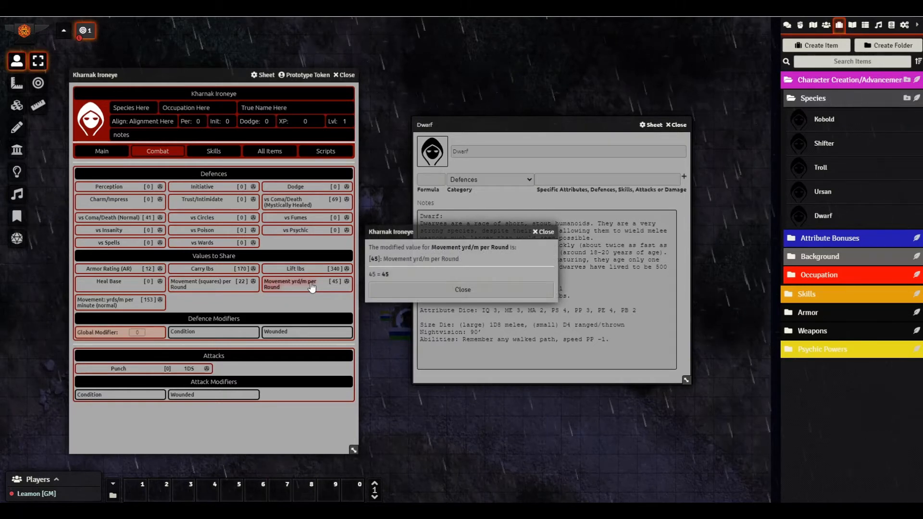
click(546, 232)
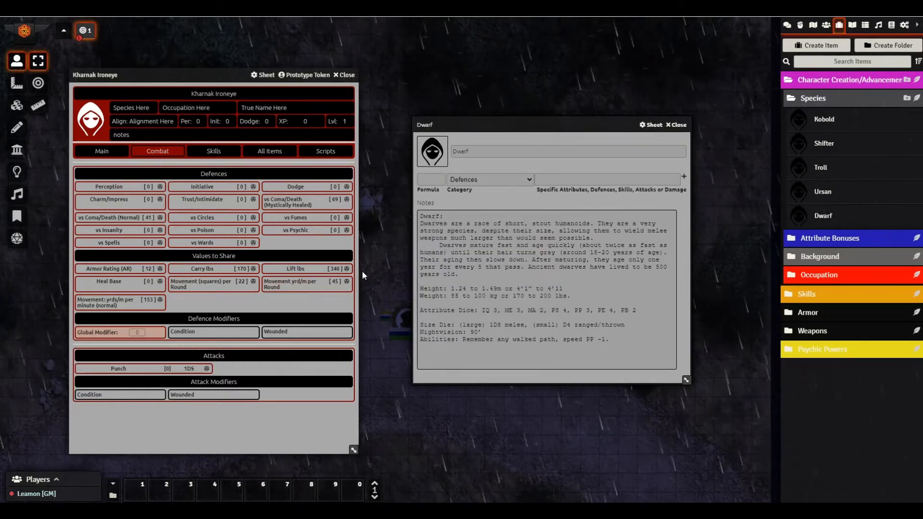
right_click(299, 281)
click(321, 254)
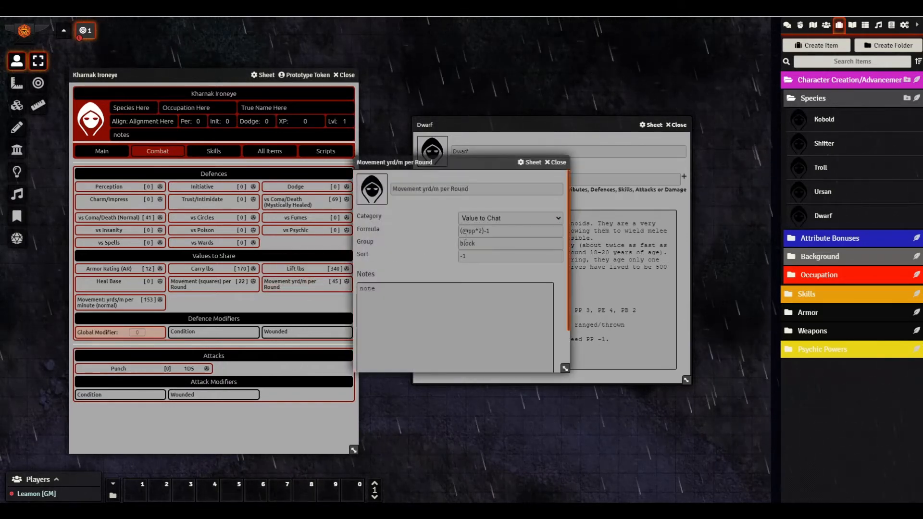
triple_click(493, 230)
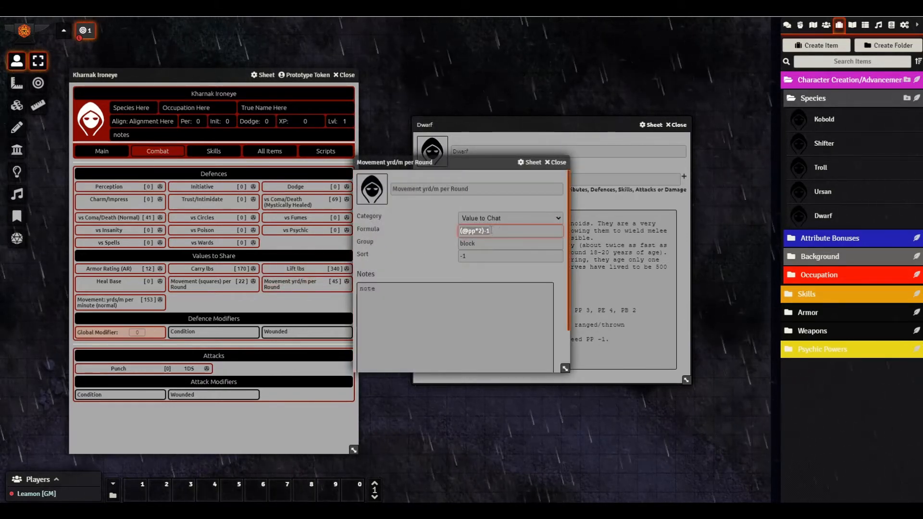
click(501, 237)
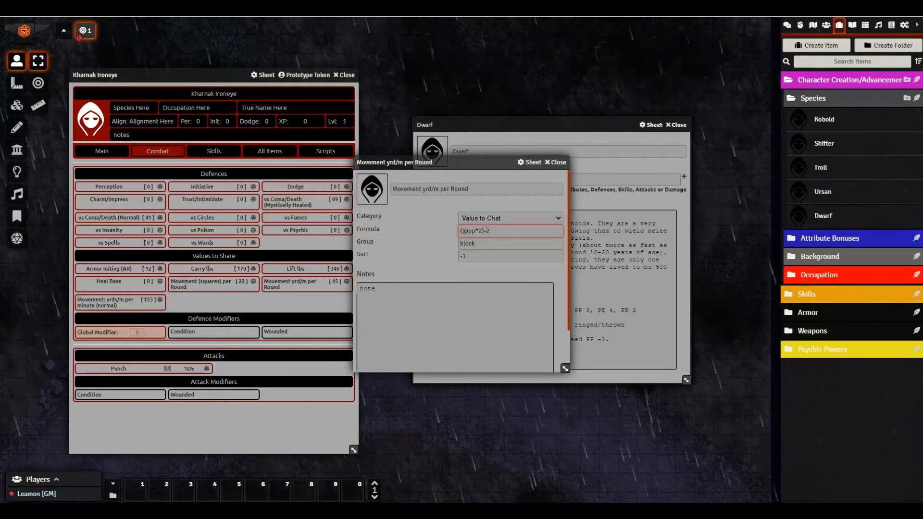
click(558, 163)
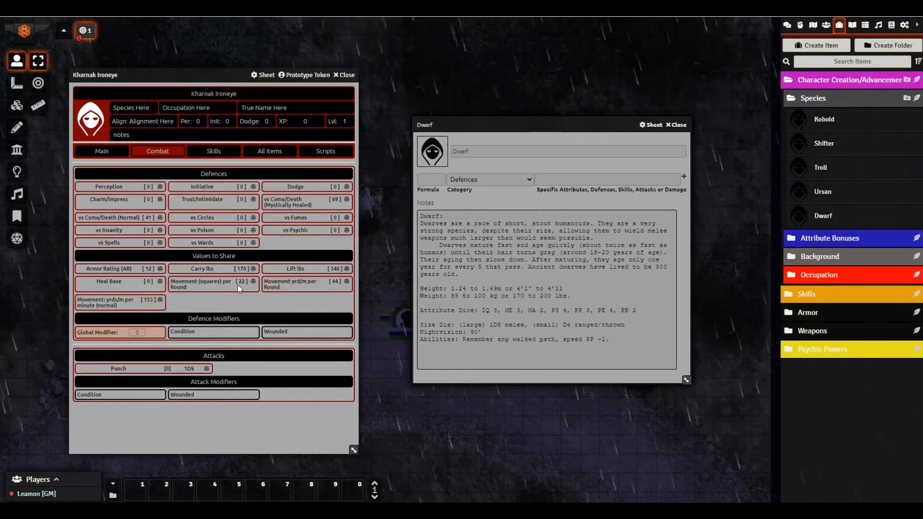
right_click(211, 243)
click(213, 251)
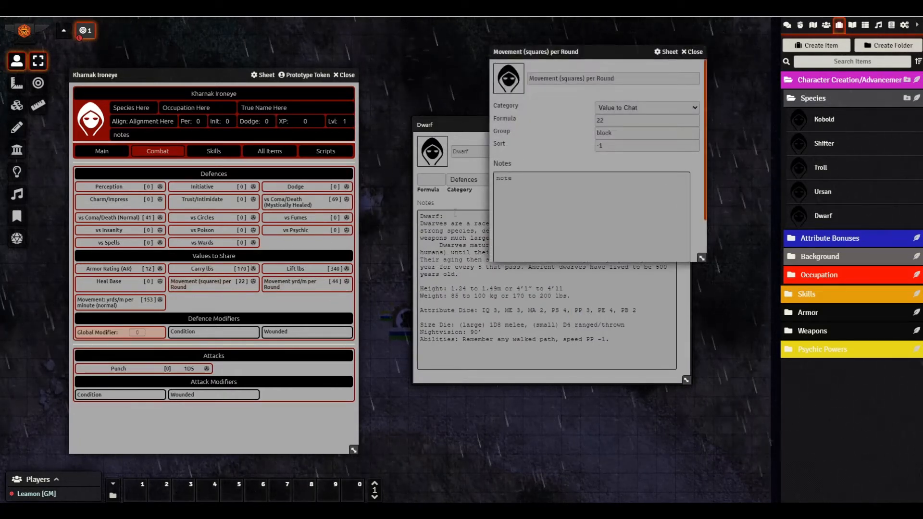
click(610, 121)
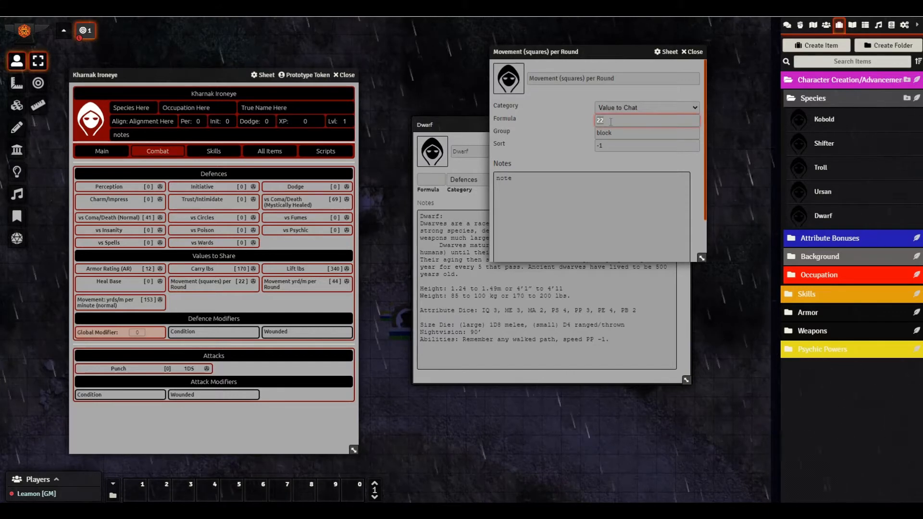
text(@)
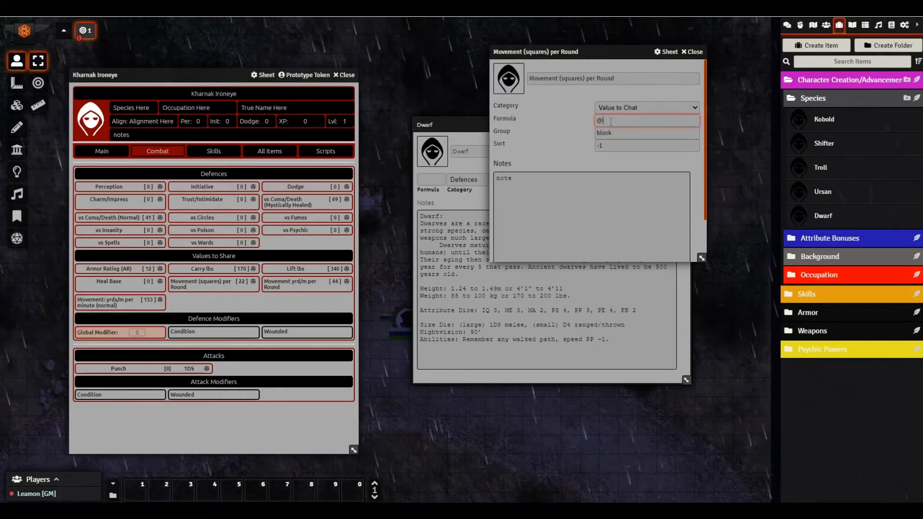
text(pp)
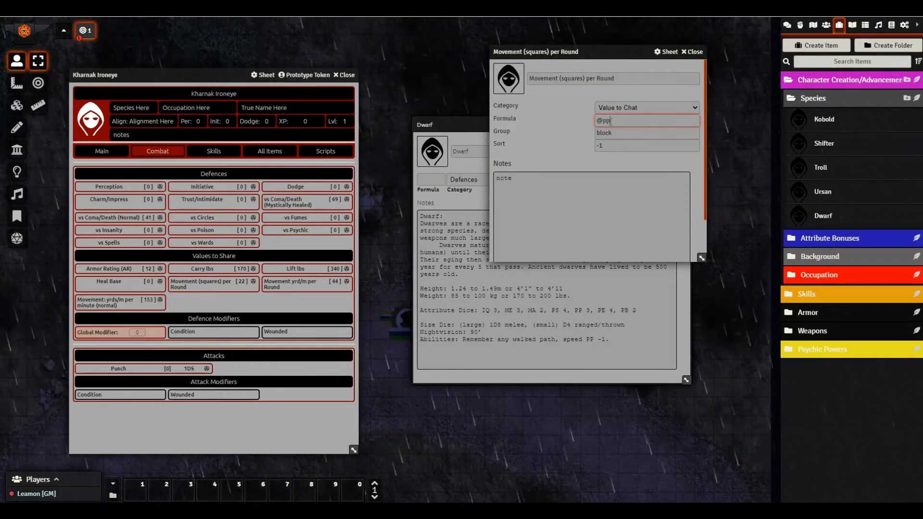
text(-1)
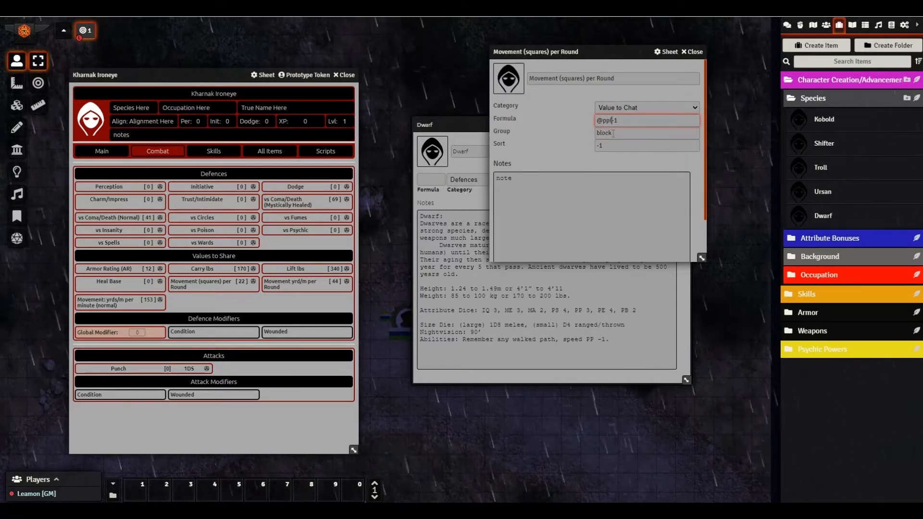
text(()
click(623, 120)
text())
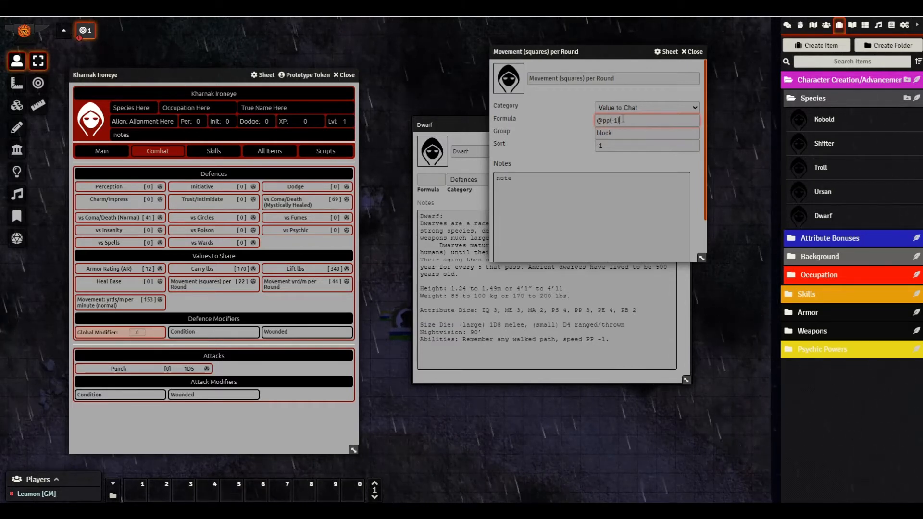
click(693, 51)
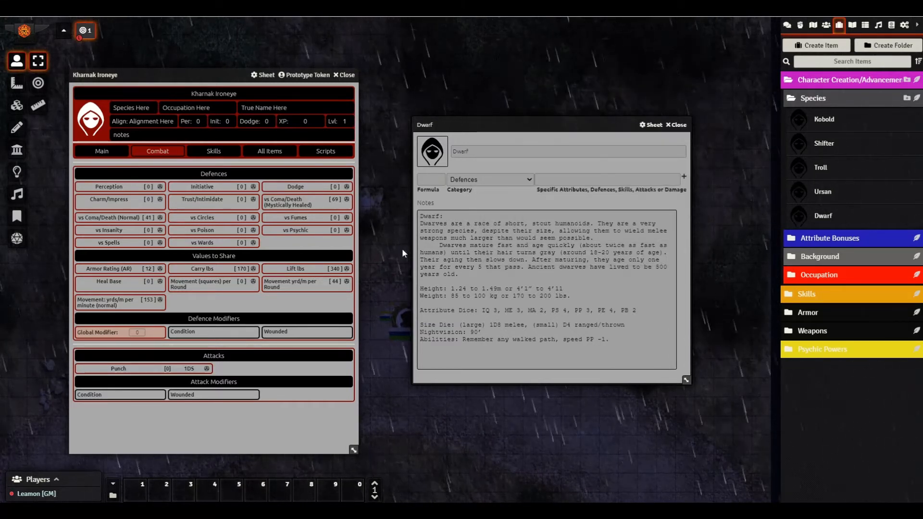
- Confirm the squares movement now computes to 0 and reopen its item
click(200, 284)
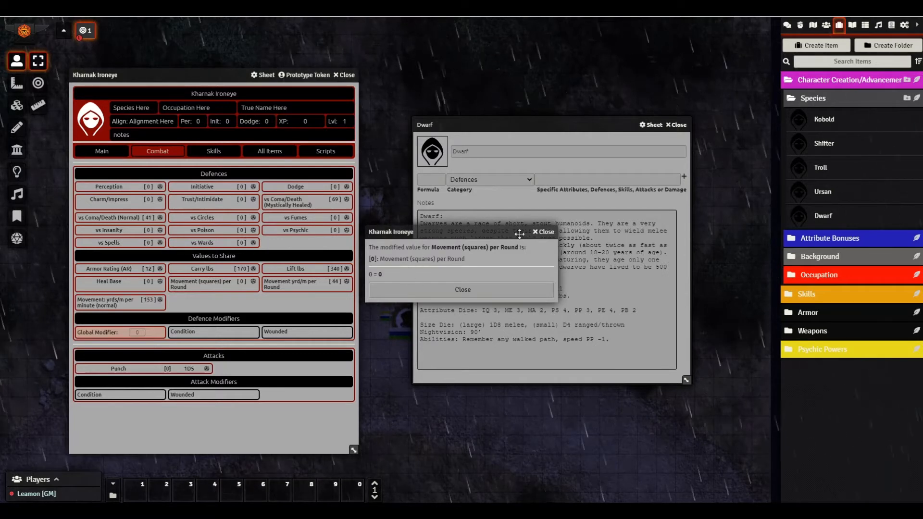
click(544, 232)
right_click(209, 285)
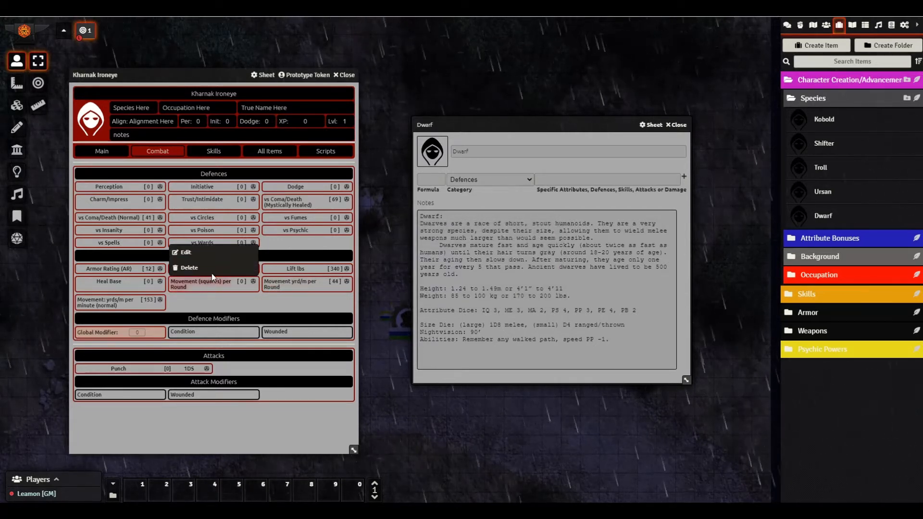
click(185, 252)
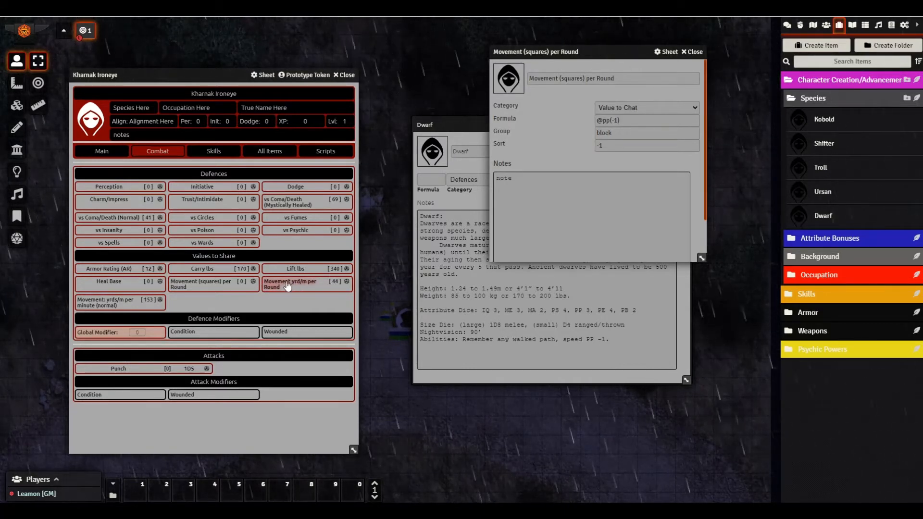
right_click(106, 303)
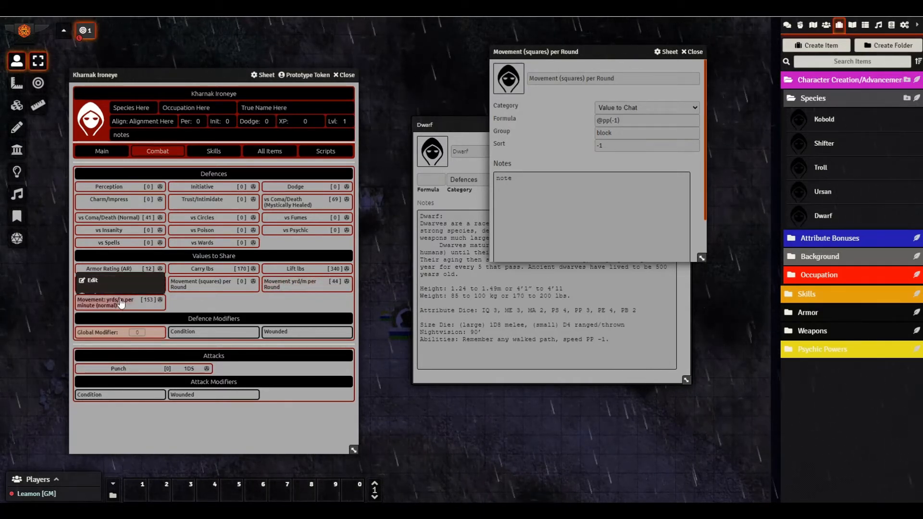
- Open Kharnak's Movement: yrds/m per minute item (formula 153) and the Sheet Template/Name sheet
click(100, 273)
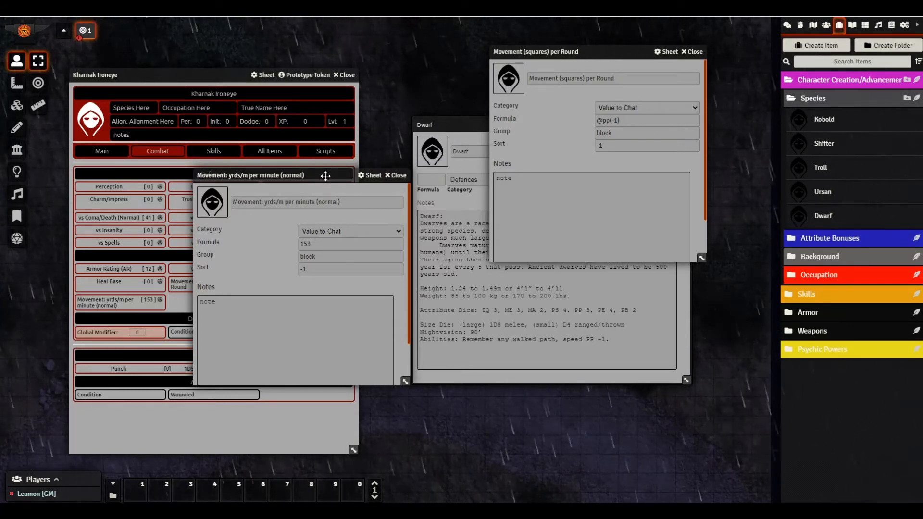
drag(301, 176, 345, 189)
click(827, 25)
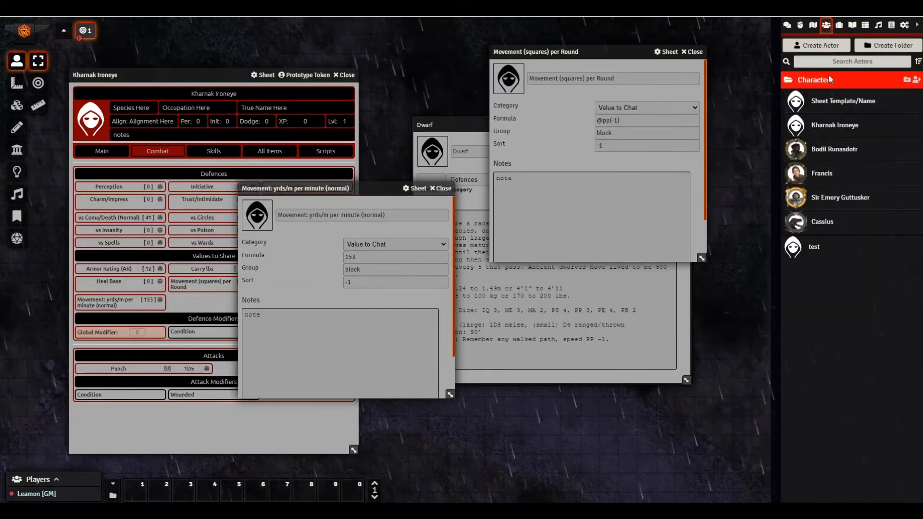
click(829, 102)
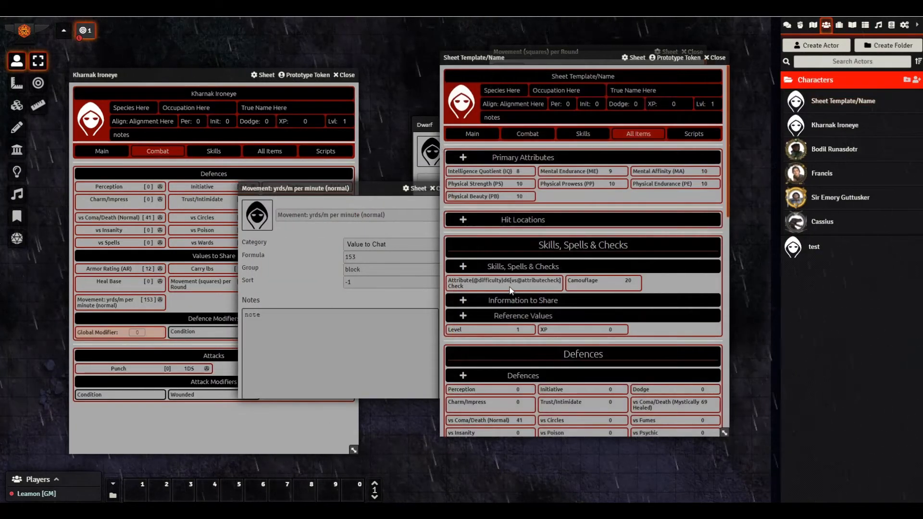
click(483, 135)
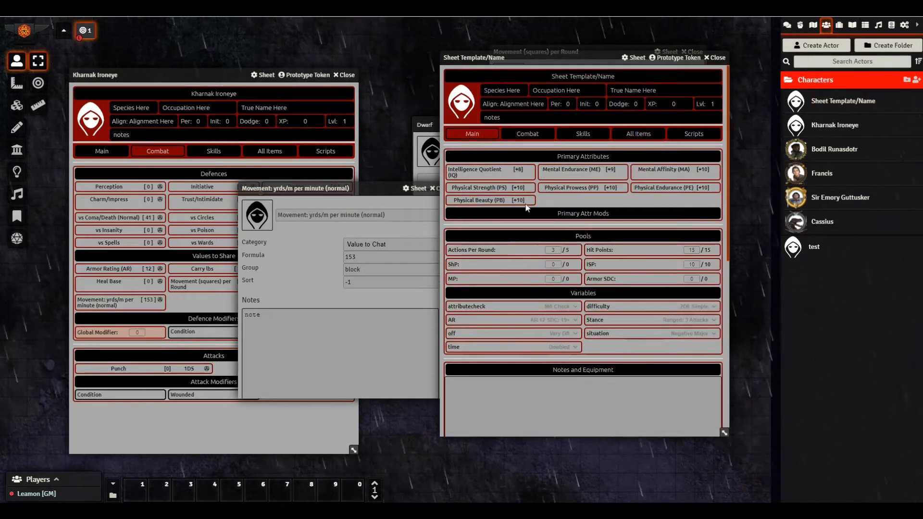
click(528, 135)
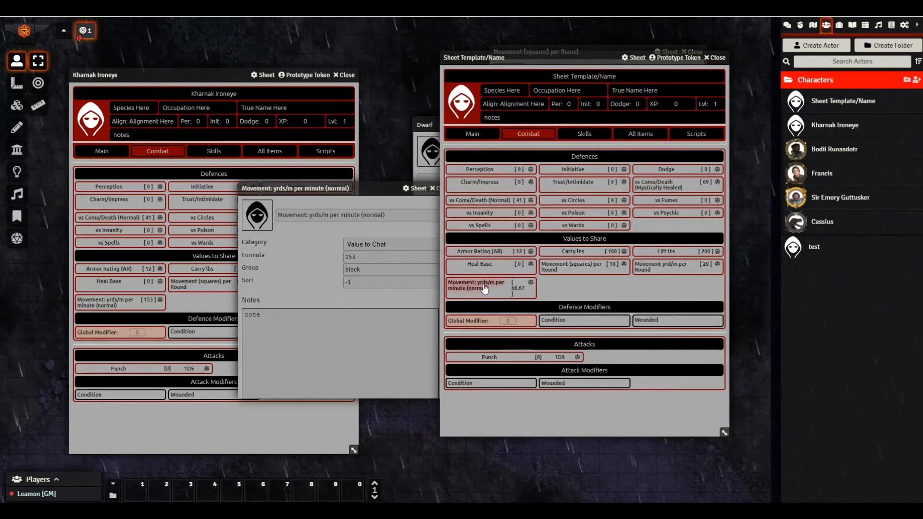
click(457, 284)
click(543, 231)
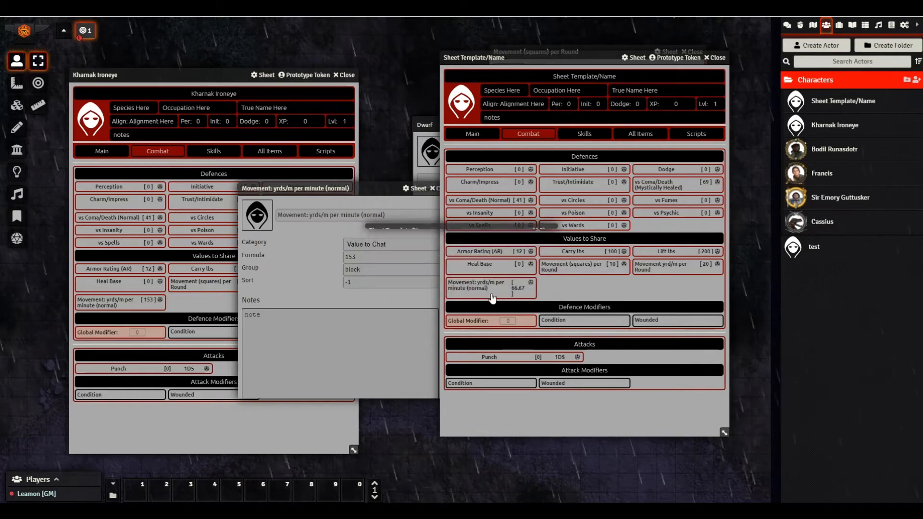
right_click(474, 266)
click(463, 253)
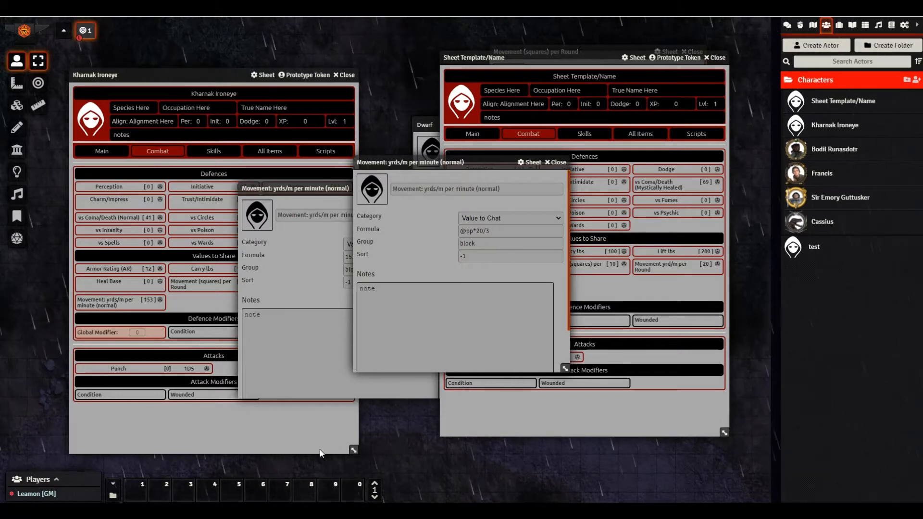
click(315, 510)
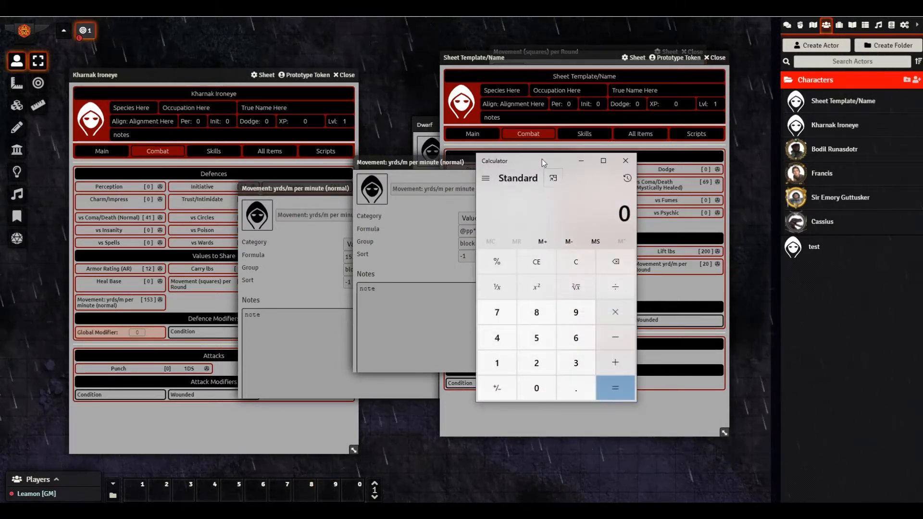
- Arrange the windows and calculate 22 × 20 ÷ 3 in Calculator
drag(542, 160, 630, 144)
drag(415, 164, 377, 42)
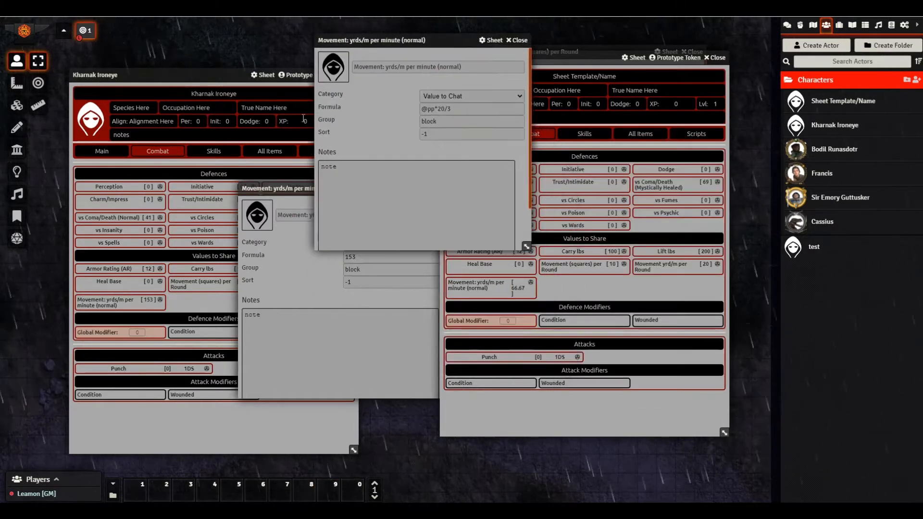
drag(276, 190, 271, 256)
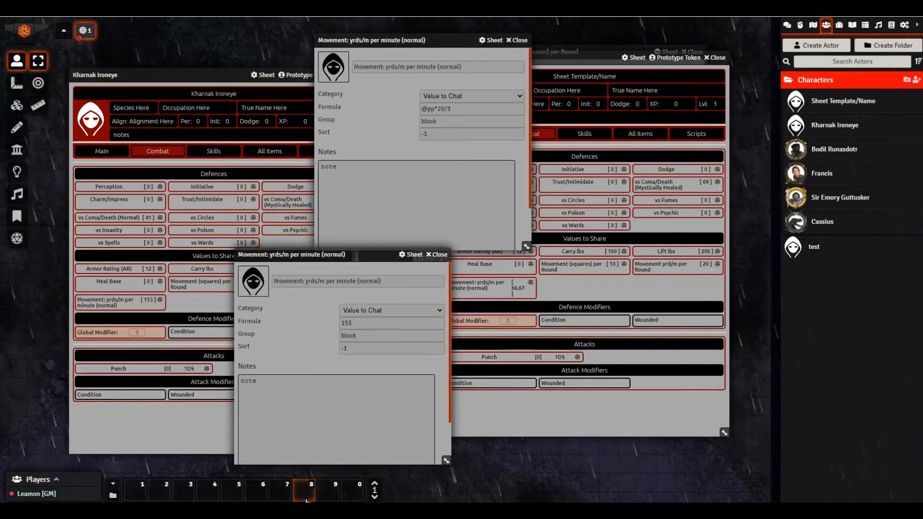
click(315, 510)
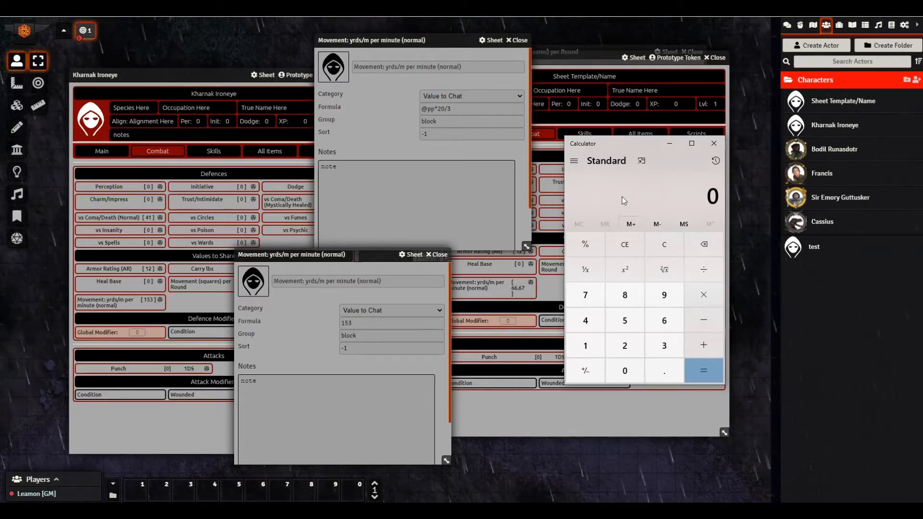
text(22)
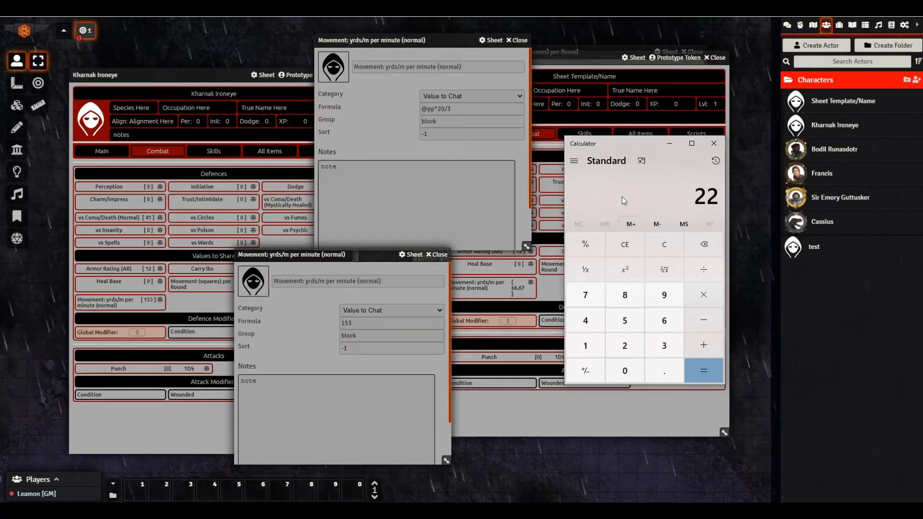
key(asterisk)
text(20)
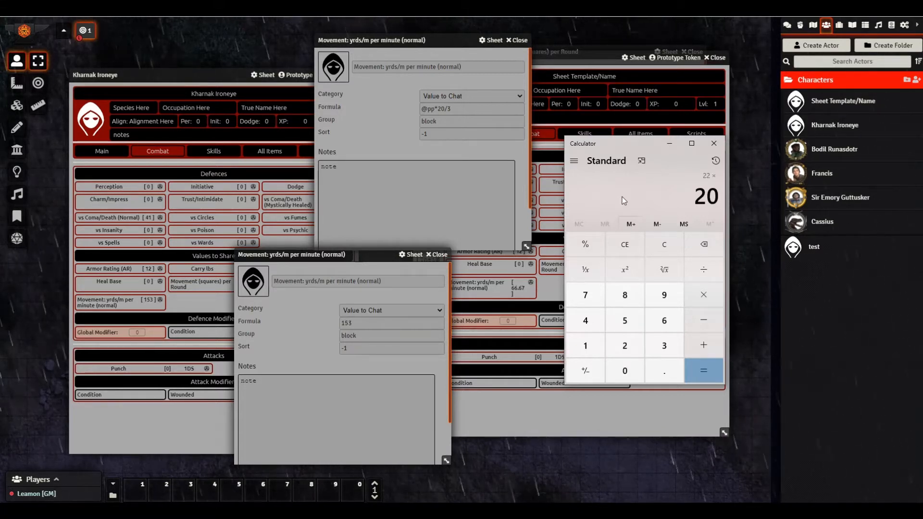
key(Return)
key(slash)
text(3)
key(Return)
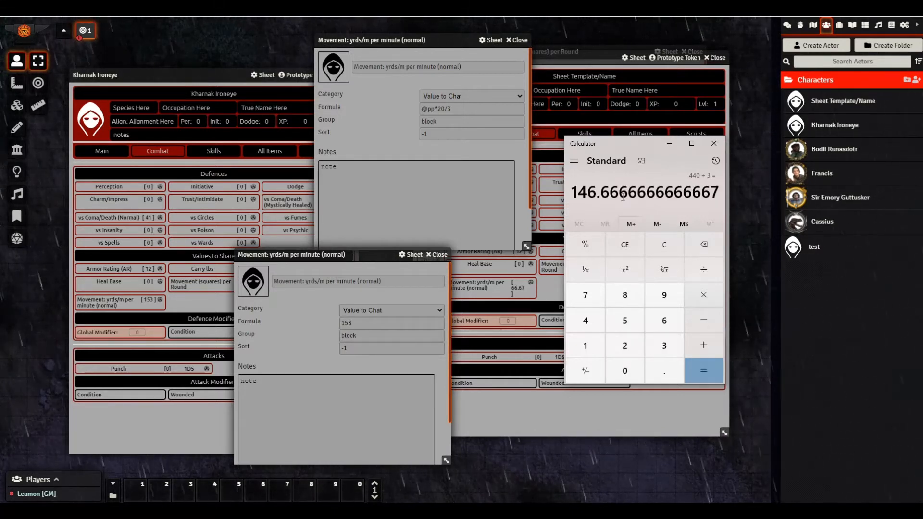
- Change Kharnak's per-minute formula from 153 to 146, then close the template item and sheet
double_click(365, 324)
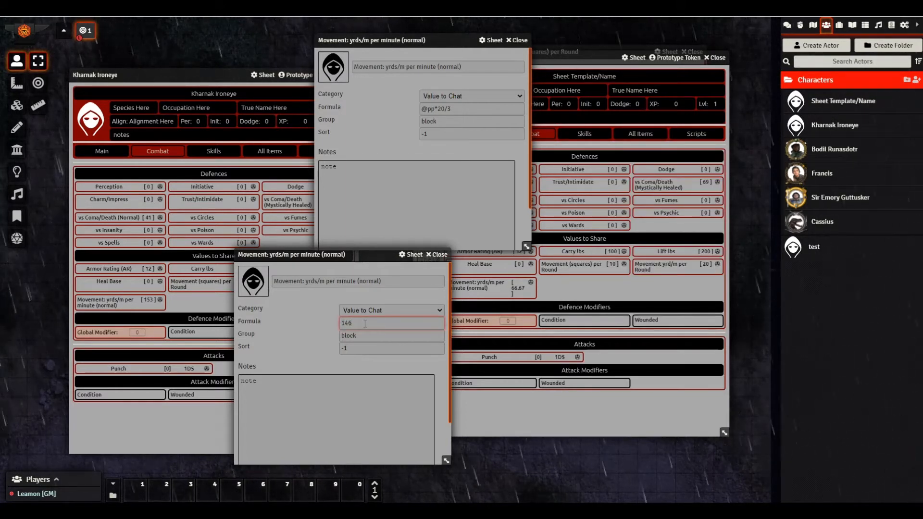
click(436, 255)
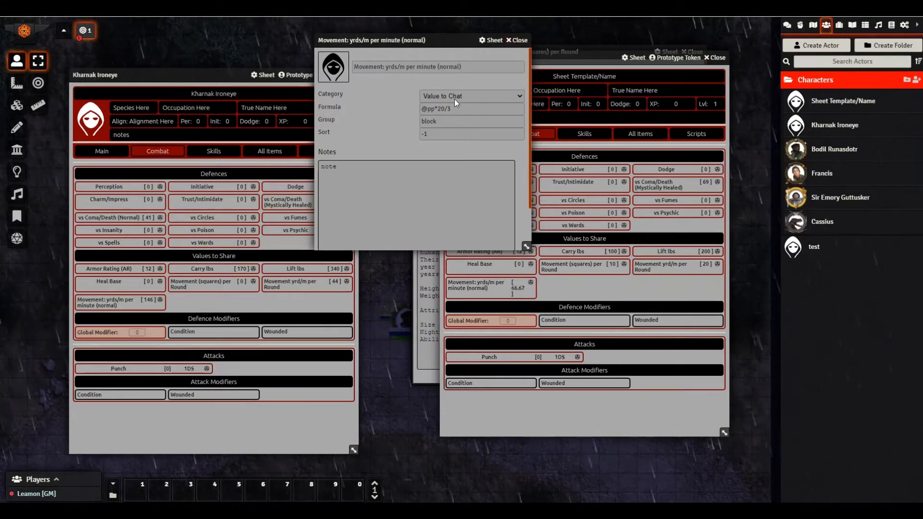
click(517, 40)
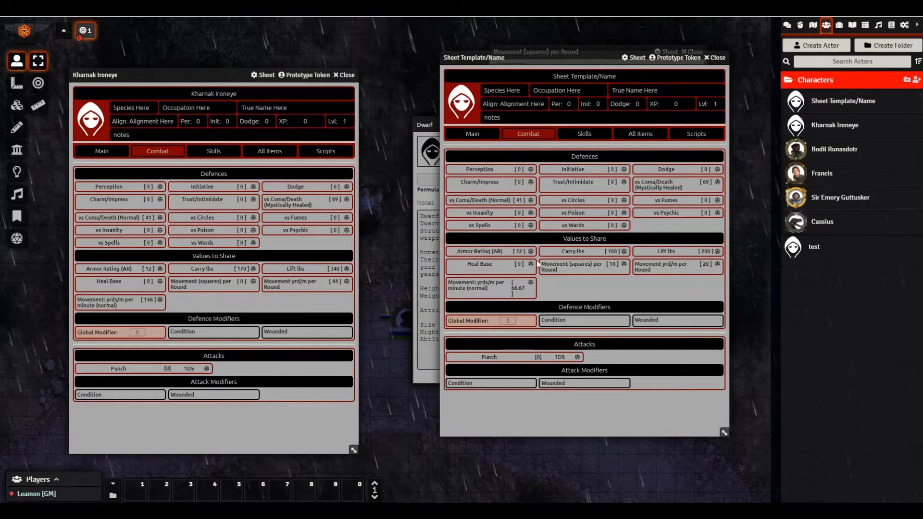
click(715, 57)
- Check the squares movement value and strip the parentheses from its formula
click(199, 283)
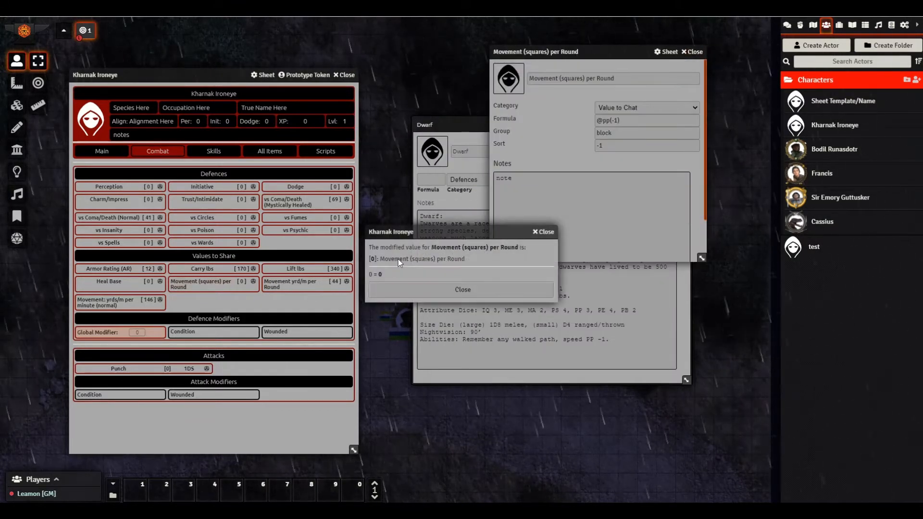
click(548, 232)
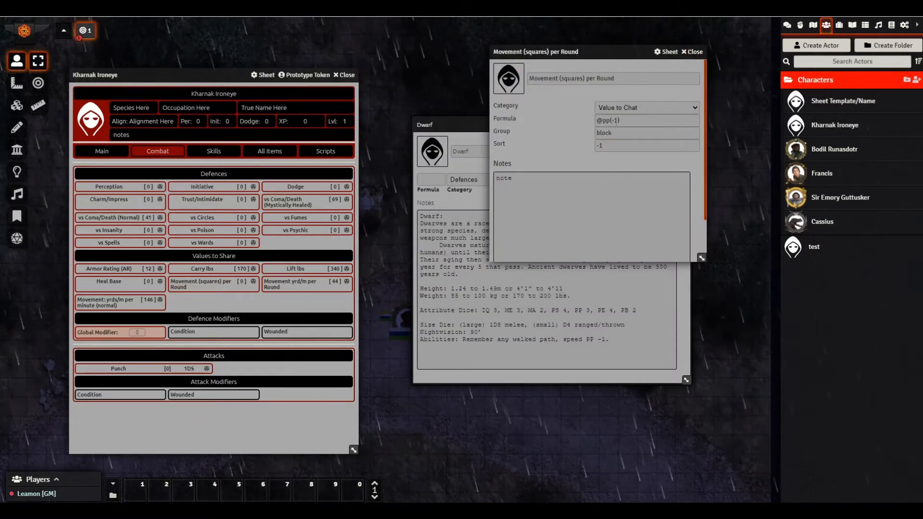
click(625, 121)
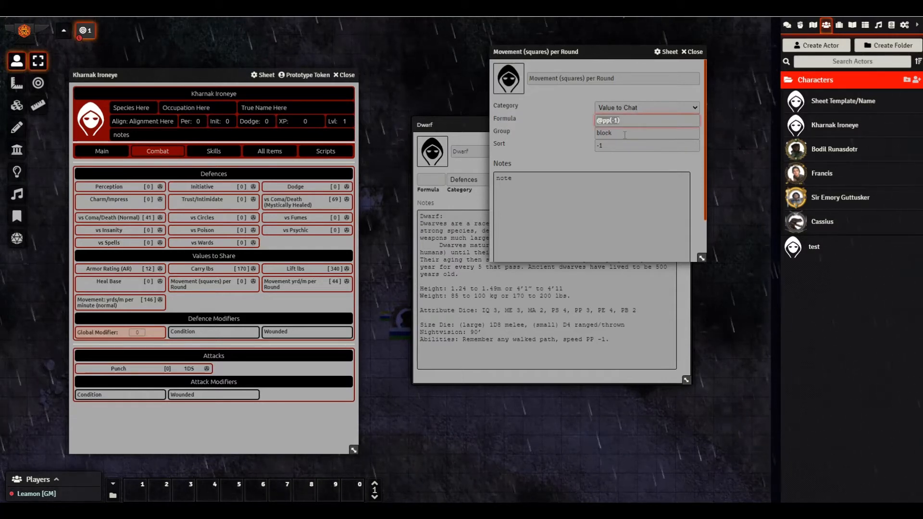
key(BackSpace)
key(Left)
key(Left)
key(BackSpace)
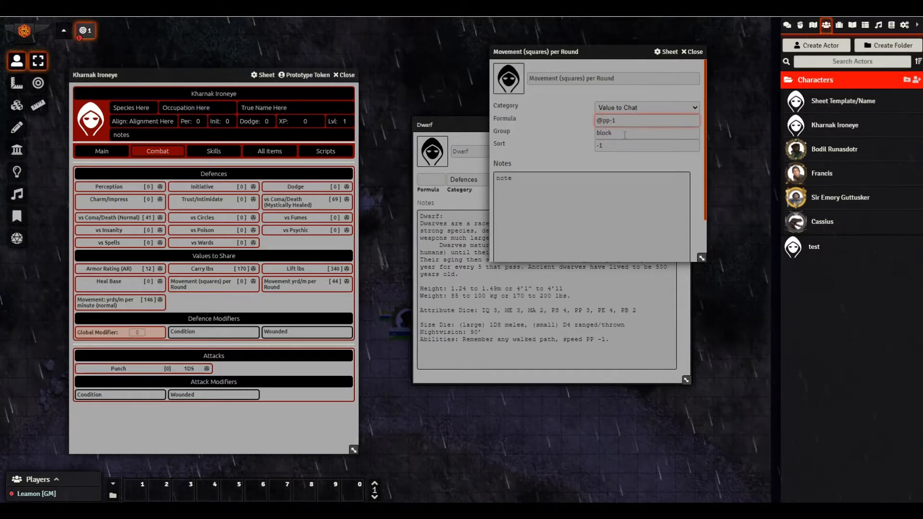
click(694, 52)
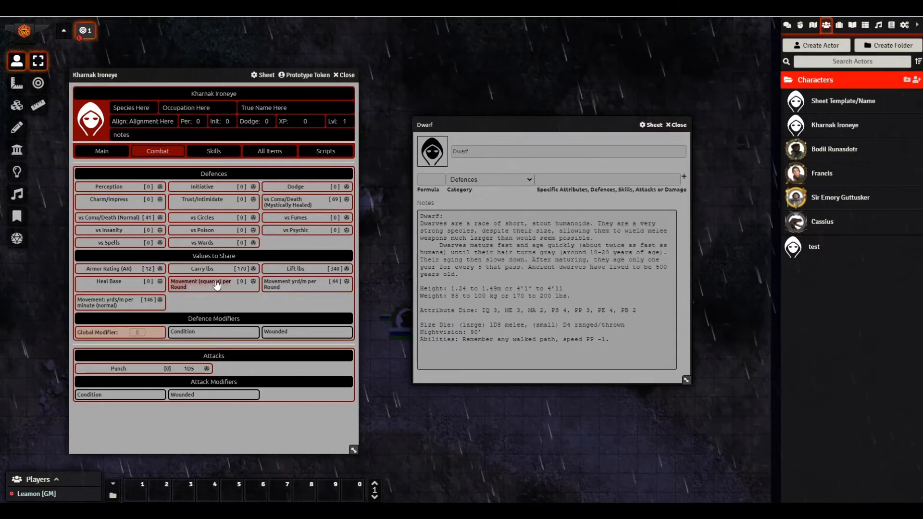
right_click(212, 243)
click(199, 254)
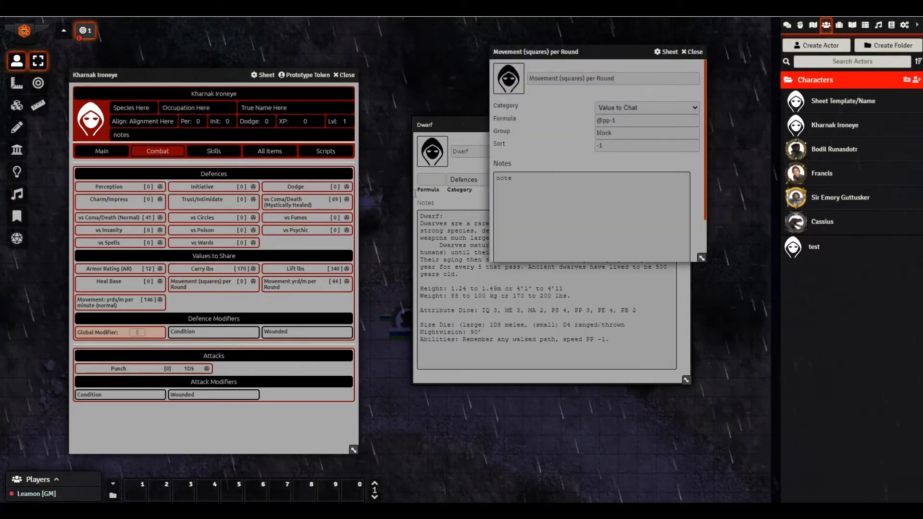
right_click(291, 285)
click(285, 248)
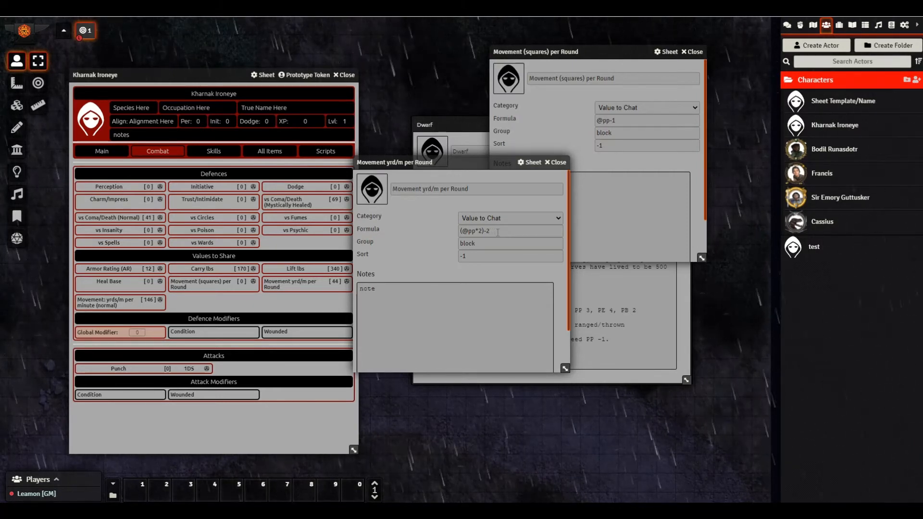
click(613, 121)
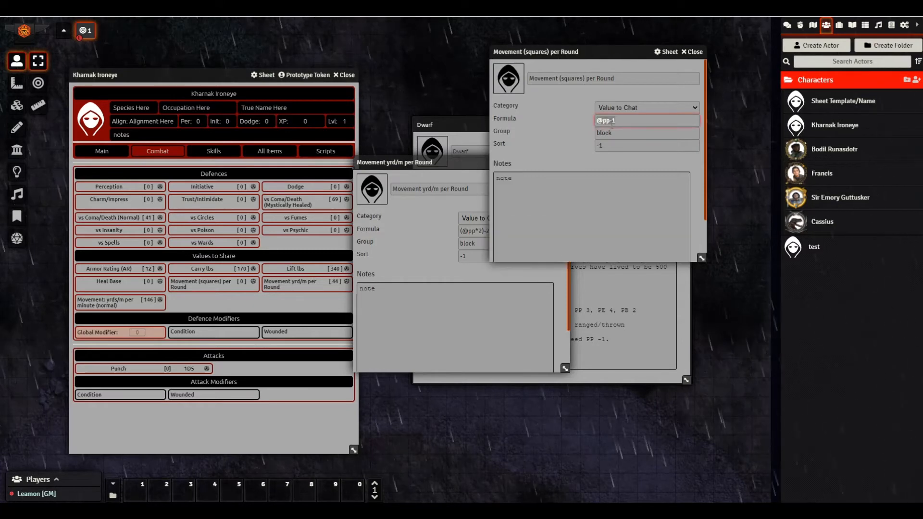
click(610, 121)
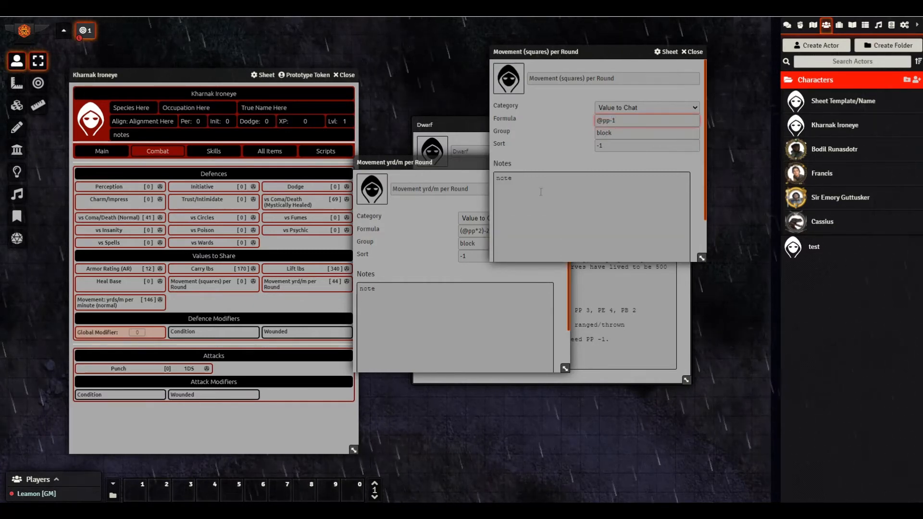
drag(590, 56, 630, 80)
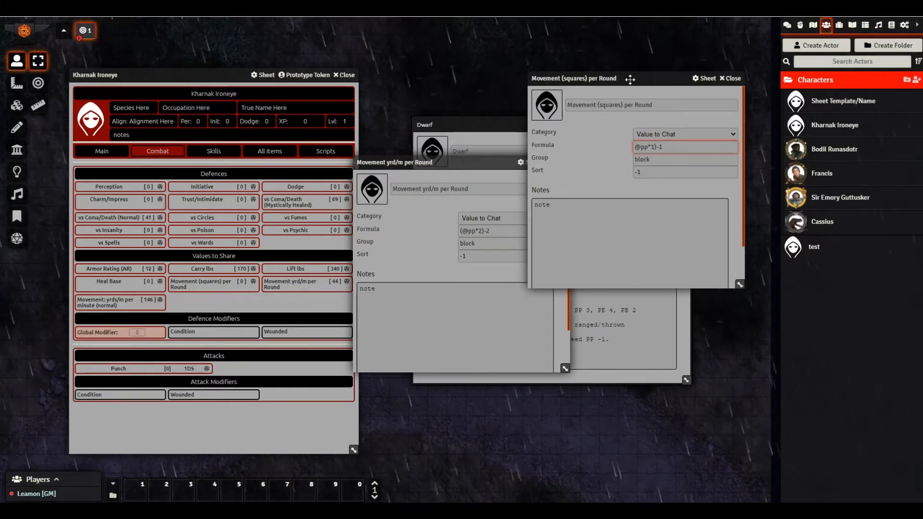
click(730, 78)
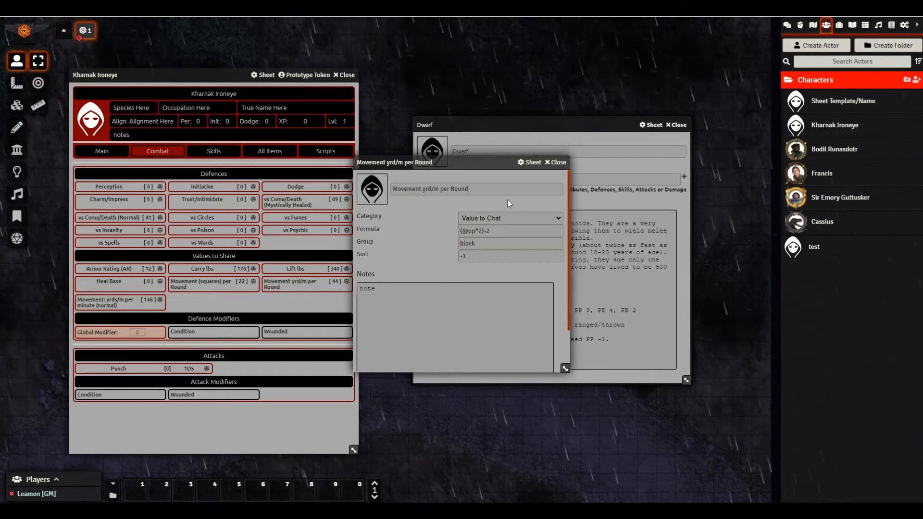
click(553, 163)
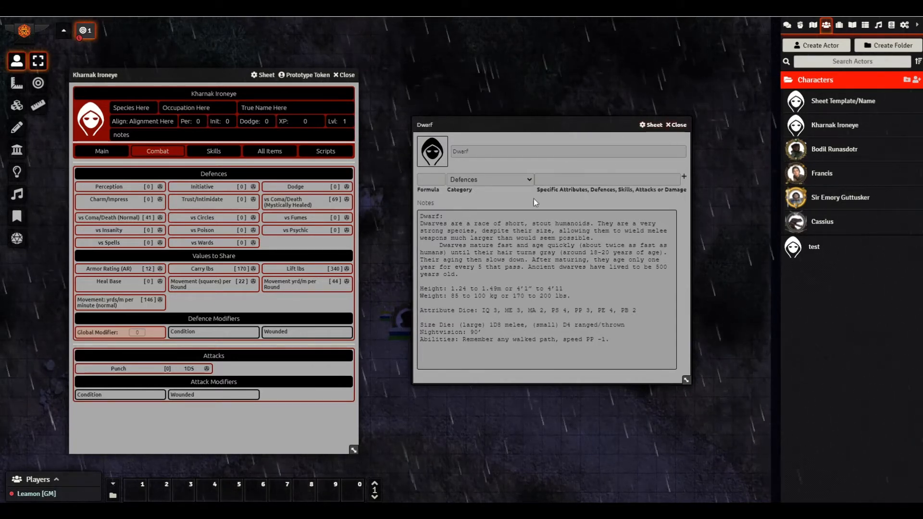
click(676, 124)
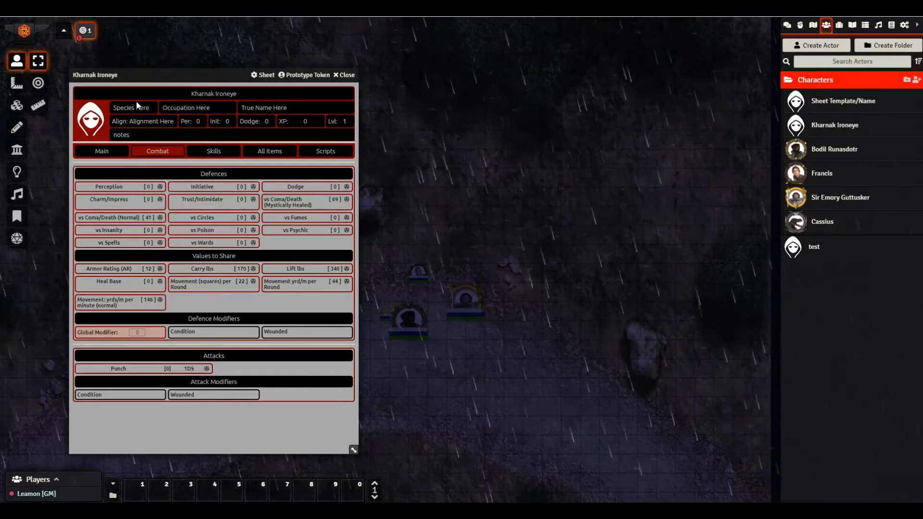
- Type 'Dwar' into the Race trait notes in the All Items view
click(268, 151)
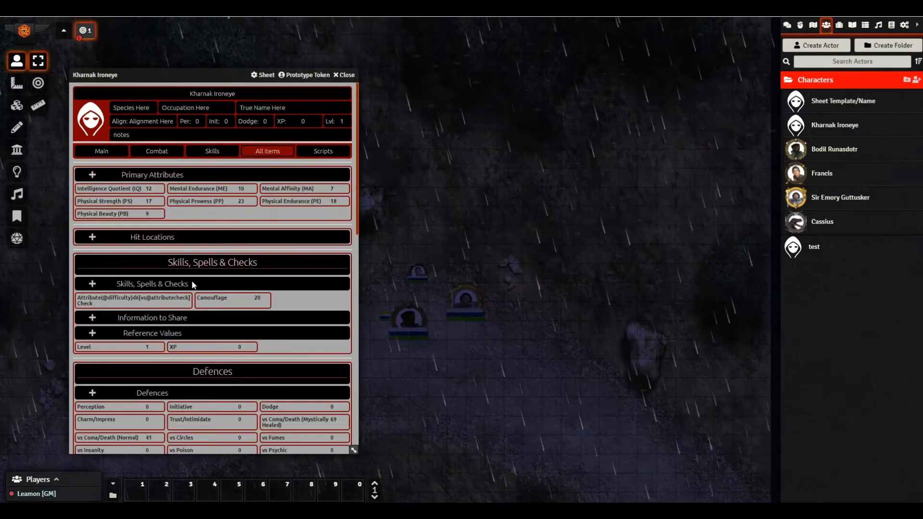
scroll(219, 335, down, 3)
scroll(219, 335, down, 1)
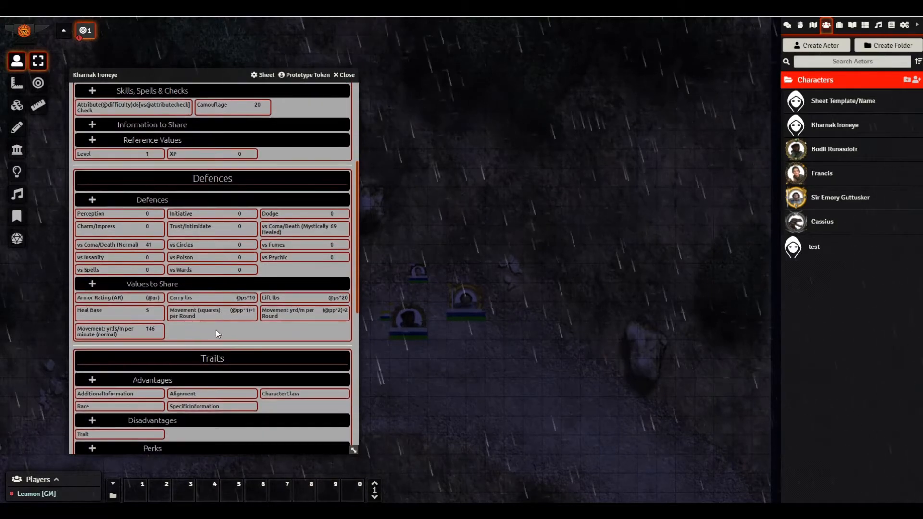
scroll(215, 330, down, 2)
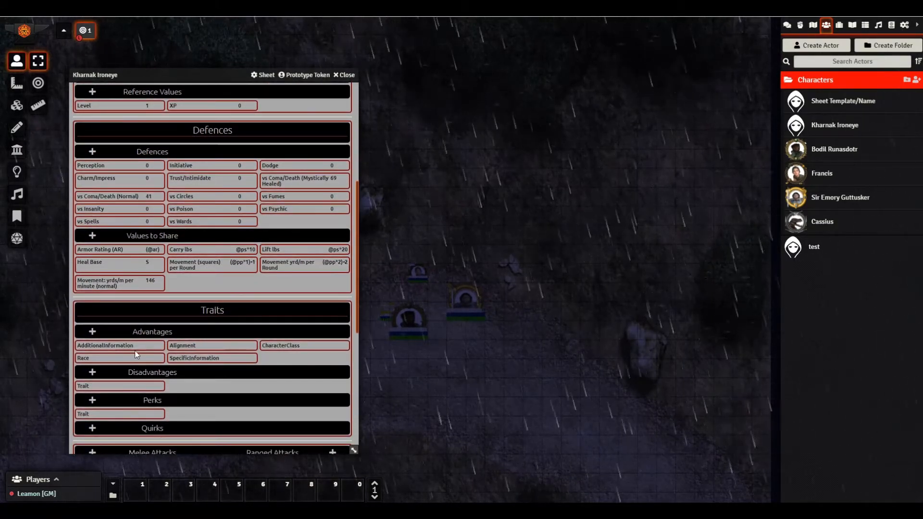
click(104, 356)
click(419, 272)
text(Dwarf)
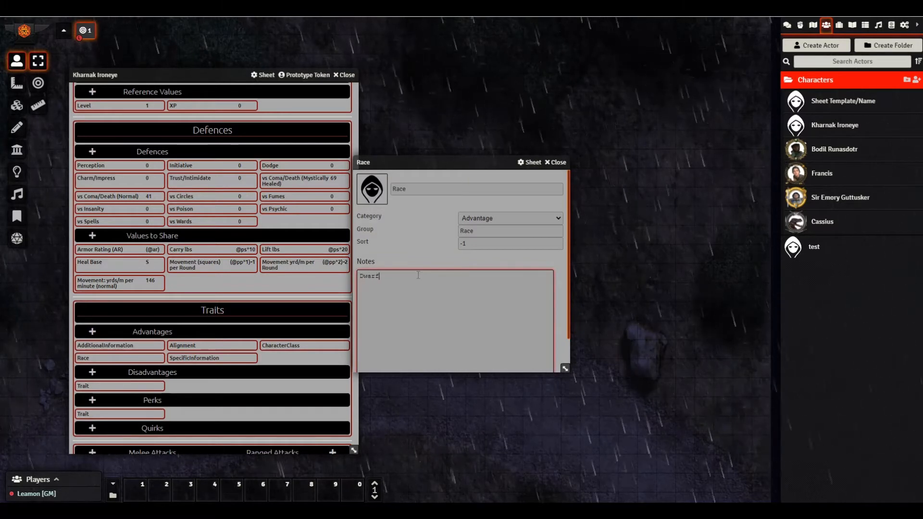
double_click(469, 163)
click(556, 161)
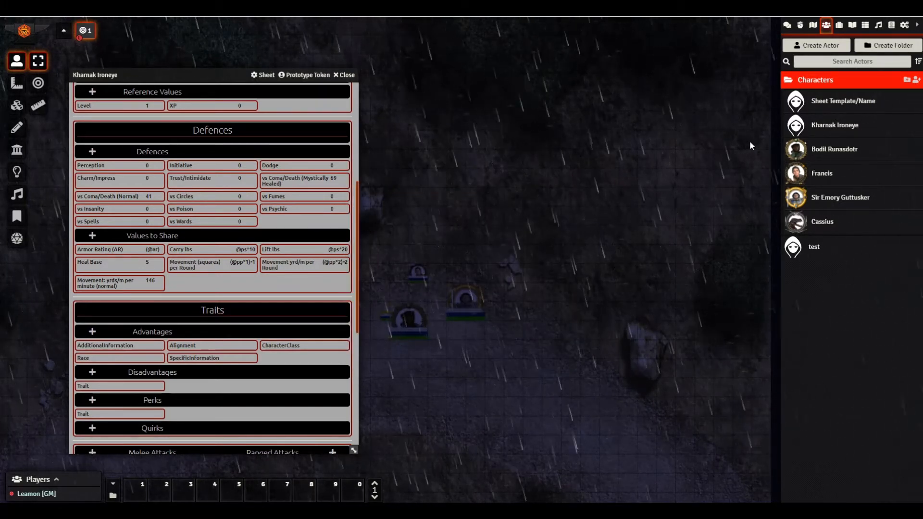
- Drag the Dwarf species from the item library onto Kharnak's sheet and close the Dwarf window
click(839, 25)
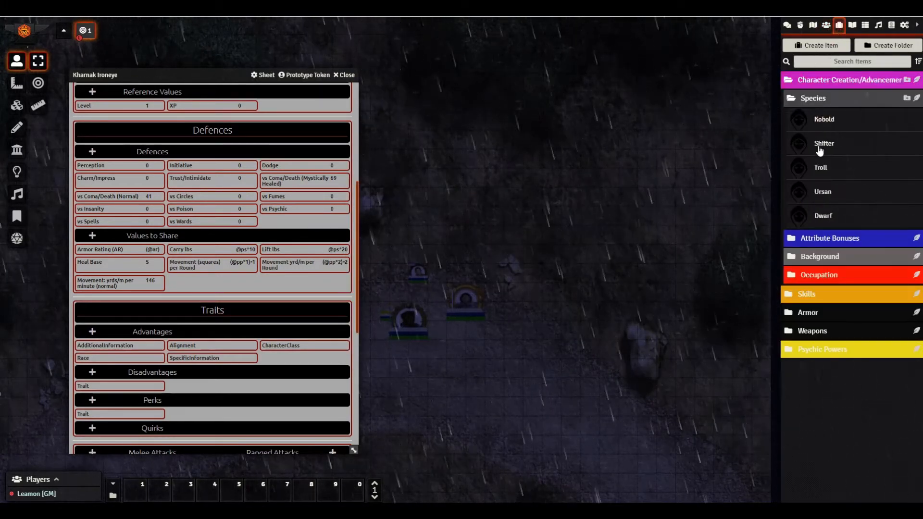
drag(822, 216, 331, 229)
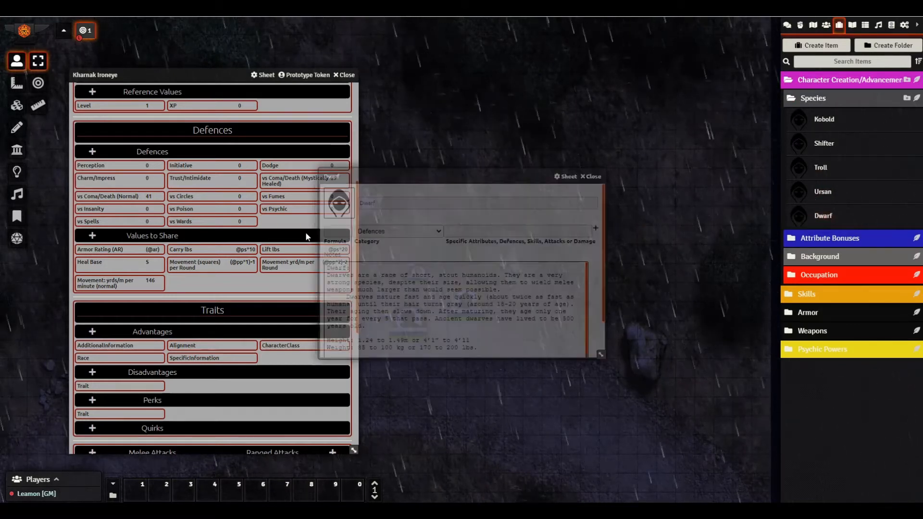
scroll(427, 284, down, 1)
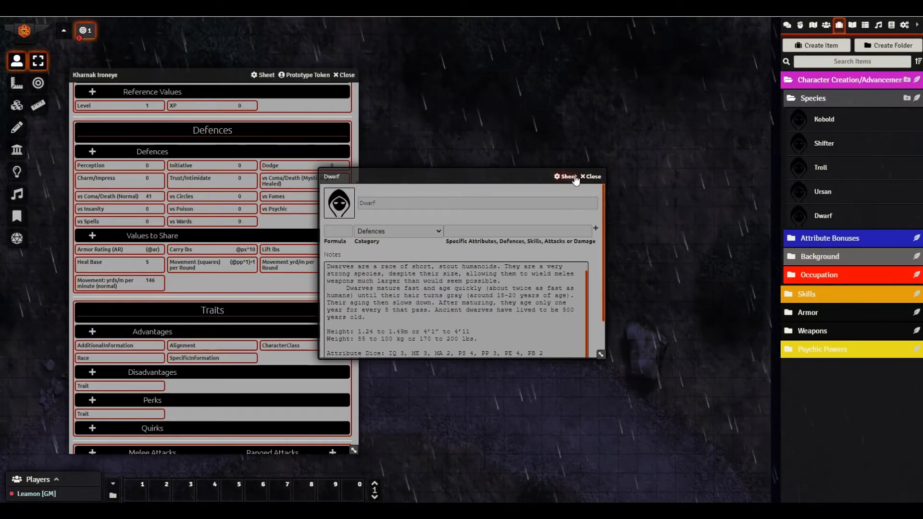
click(592, 177)
drag(227, 76, 403, 62)
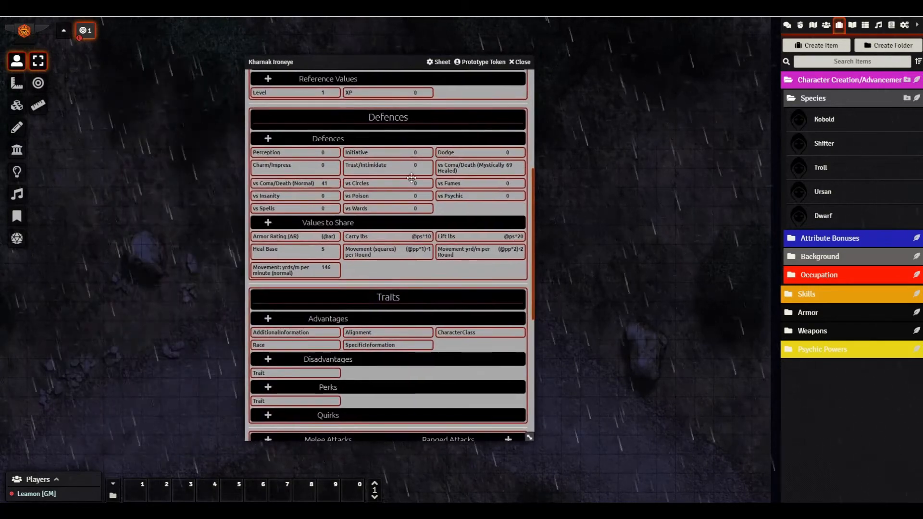
scroll(418, 320, down, 6)
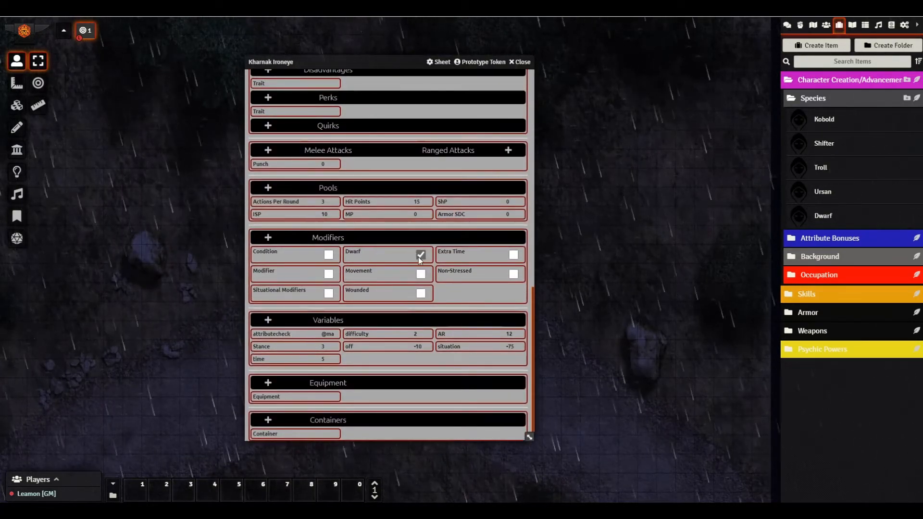
mouse_move(423, 259)
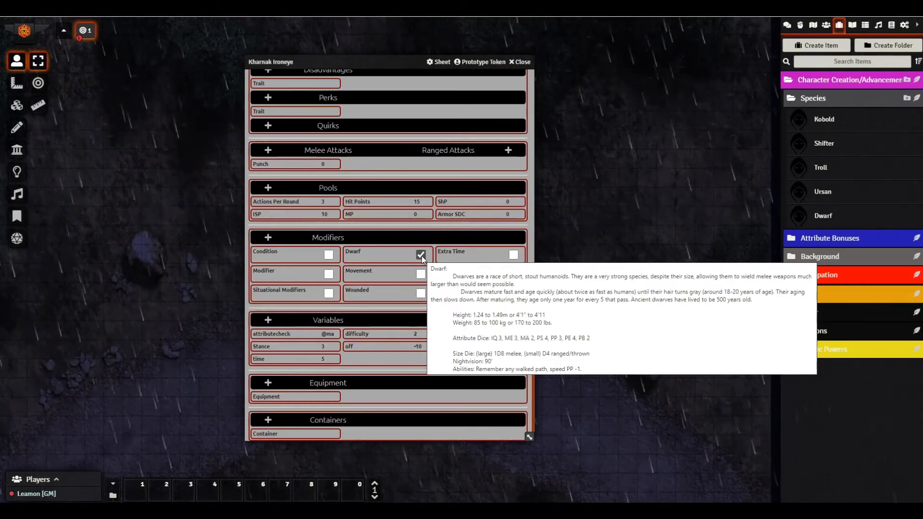
scroll(431, 233, up, 10)
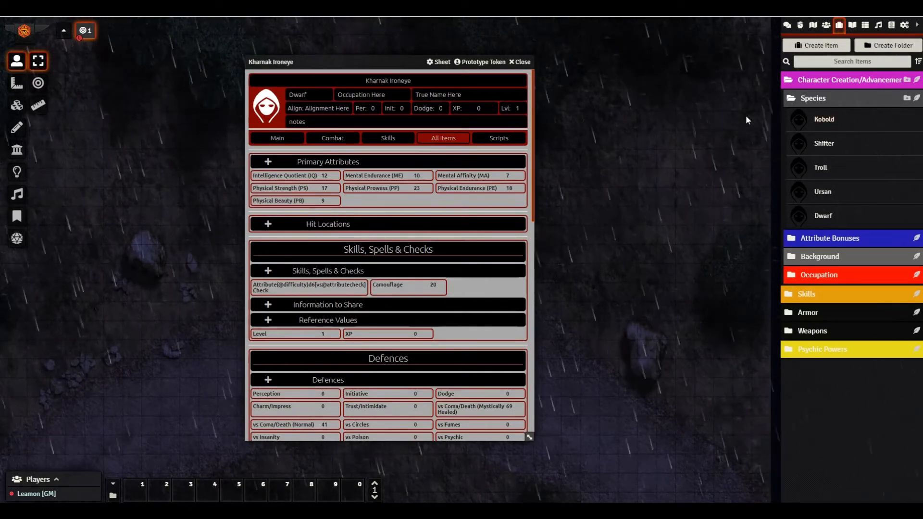
drag(828, 120, 461, 330)
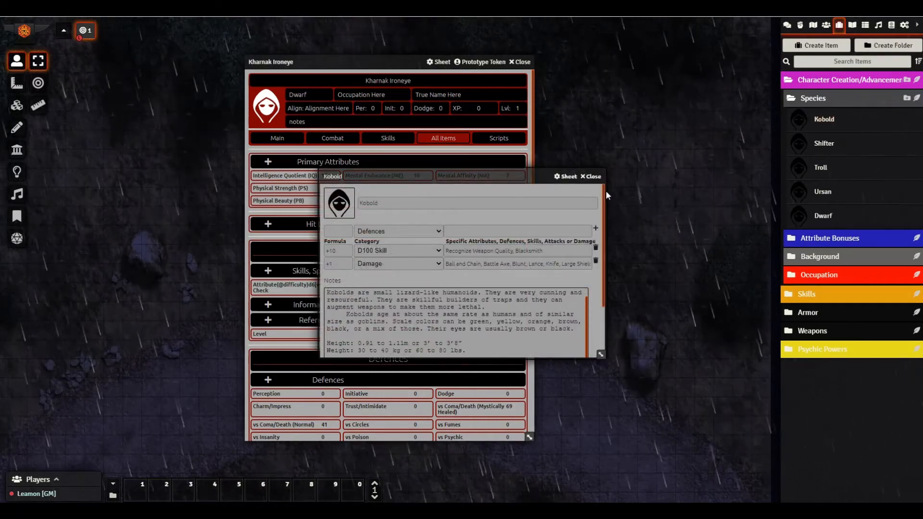
click(592, 181)
scroll(417, 305, down, 5)
scroll(417, 310, down, 5)
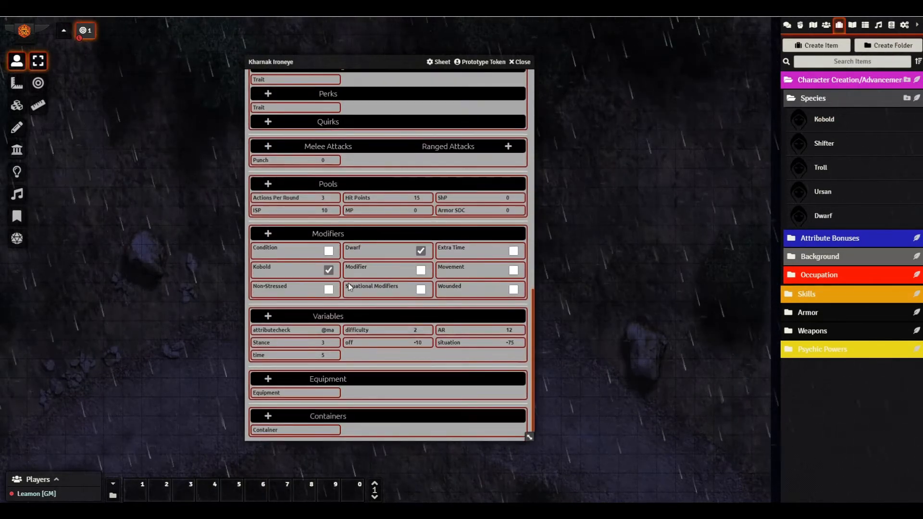
click(285, 270)
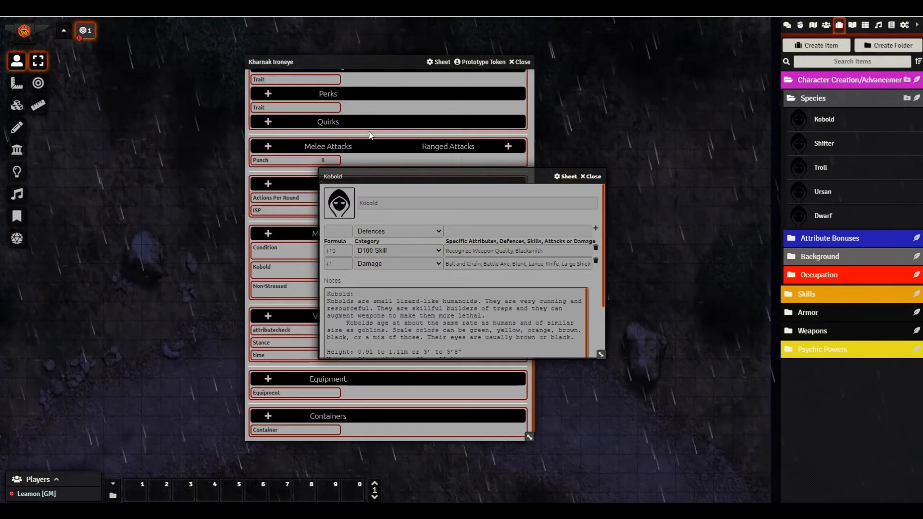
click(593, 176)
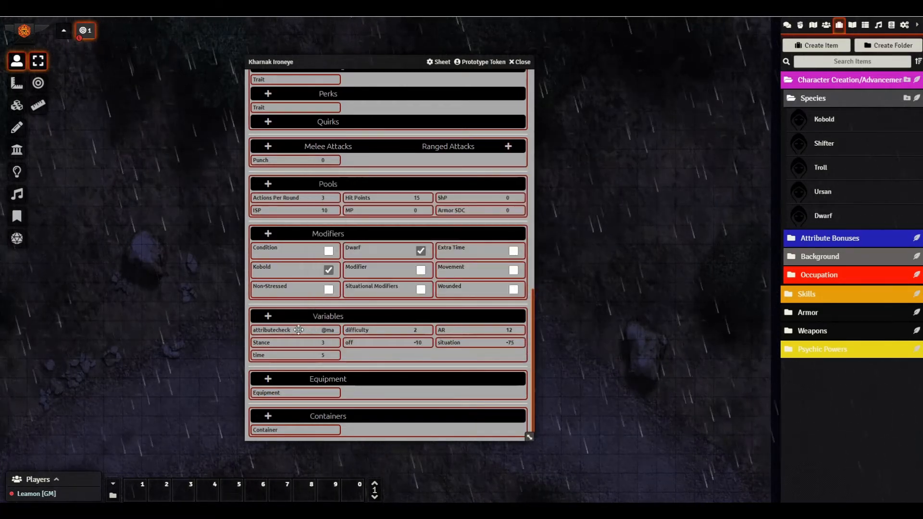
right_click(287, 272)
click(272, 254)
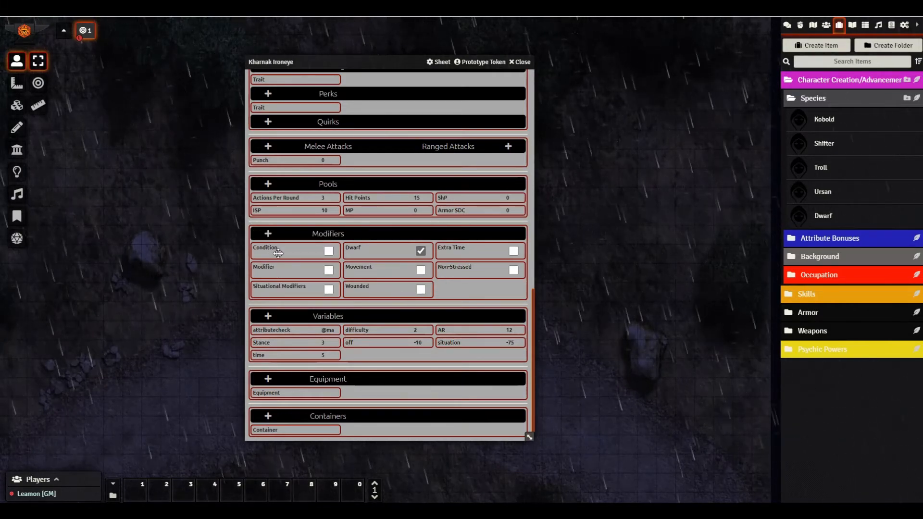
scroll(402, 266, up, 10)
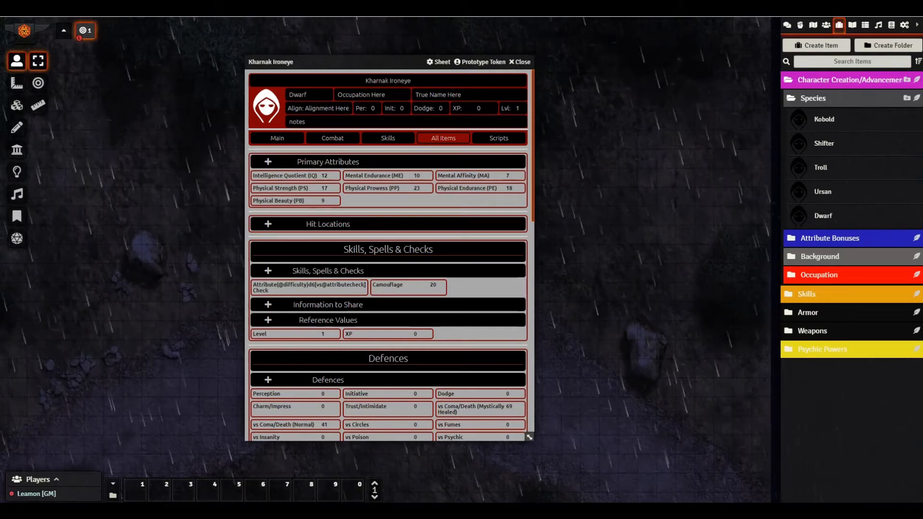
- Expand the Attribute Bonuses folder and open PS Bonus beside Kharnak's sheet
click(799, 102)
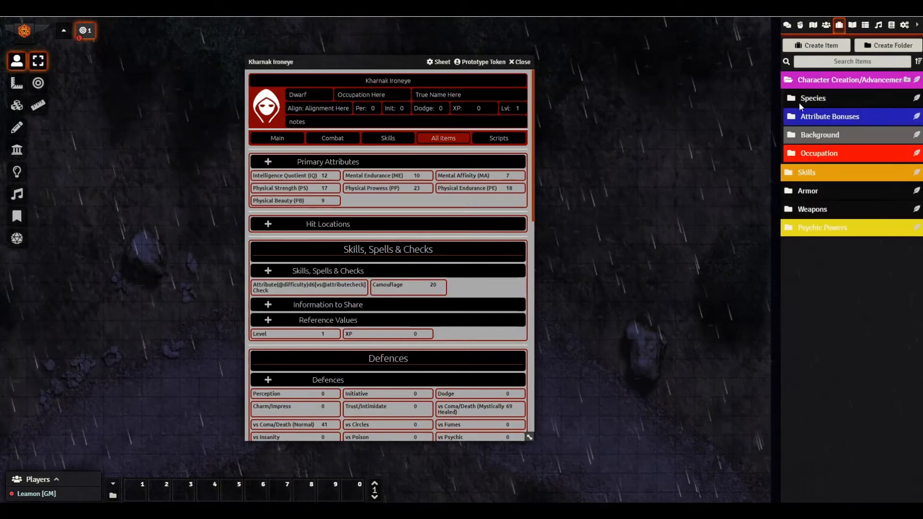
click(800, 117)
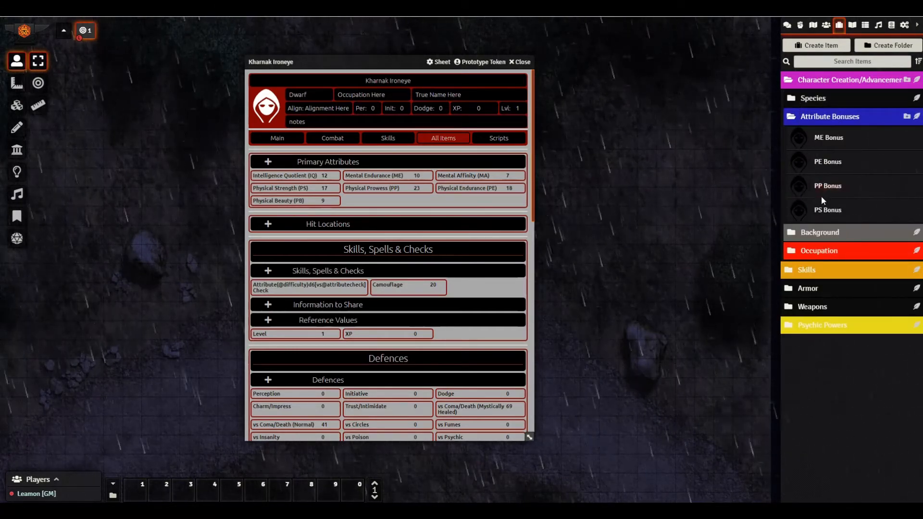
click(824, 212)
drag(471, 179, 641, 120)
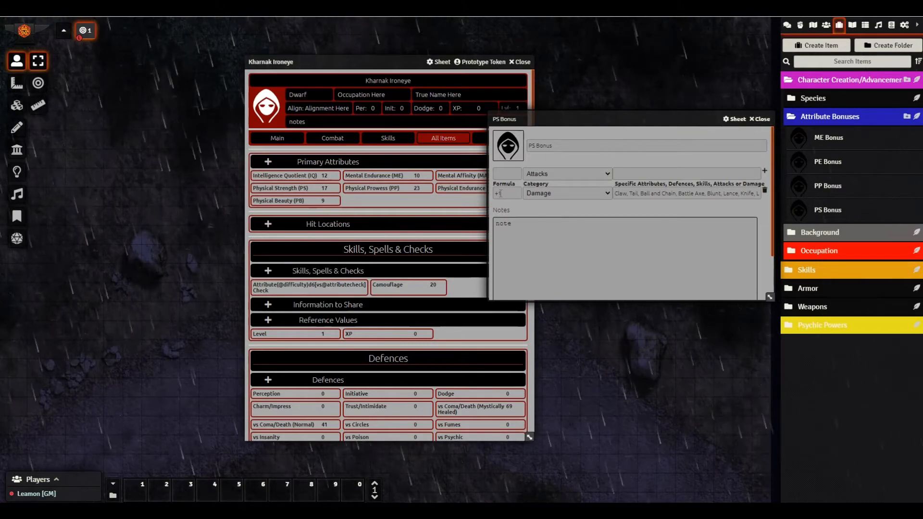
- Drag PS Bonus onto Kharnak's sheet, review its weapon types, and view the combat page showing Punch 1D5
click(761, 119)
drag(819, 208, 449, 245)
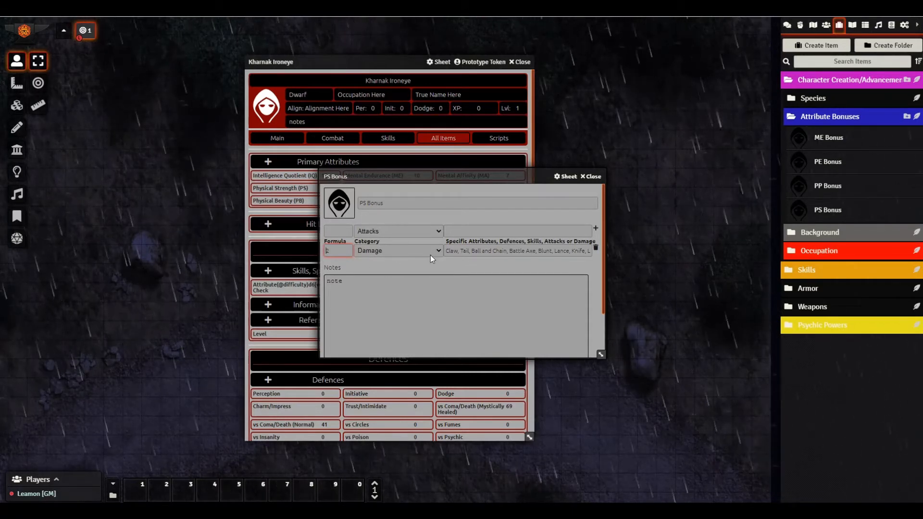
click(446, 250)
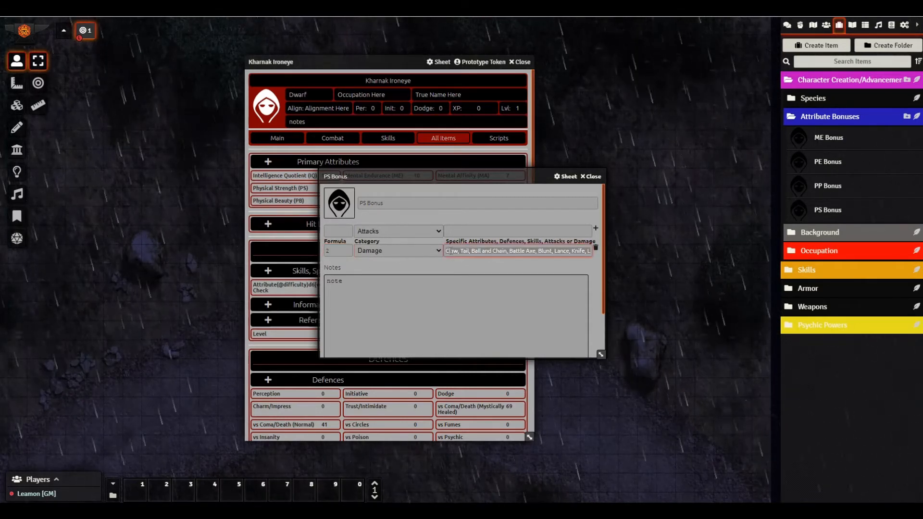
click(484, 251)
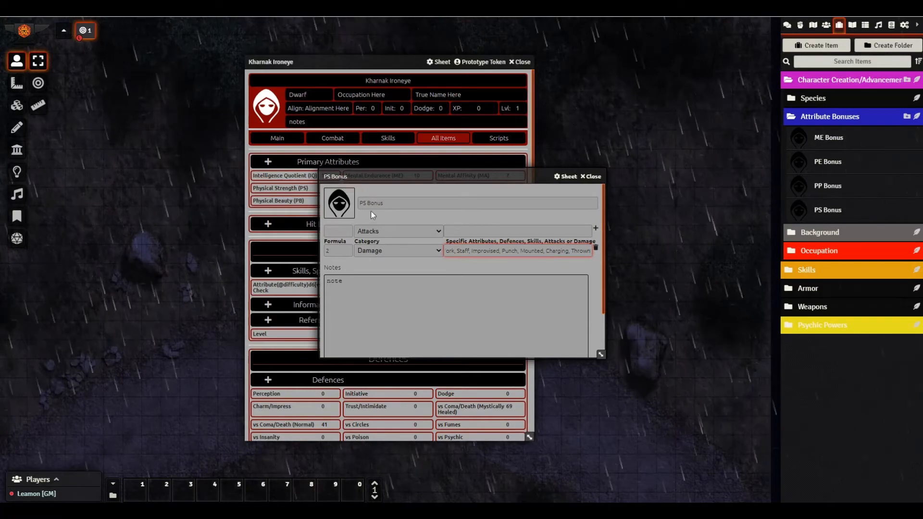
click(592, 177)
scroll(374, 321, down, 10)
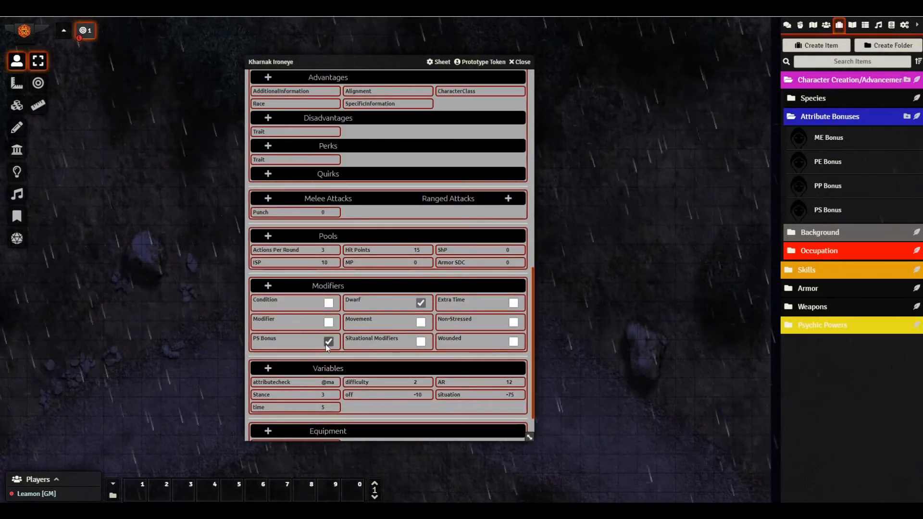
scroll(312, 325, up, 10)
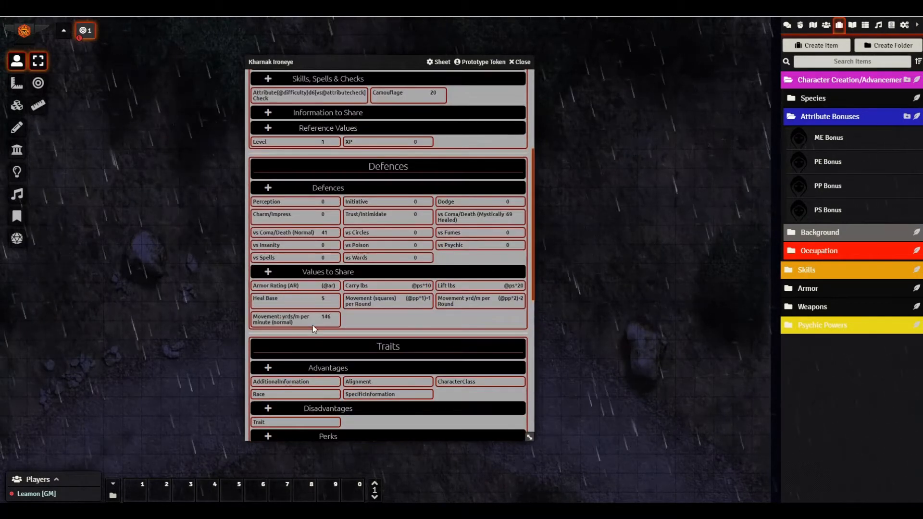
click(333, 137)
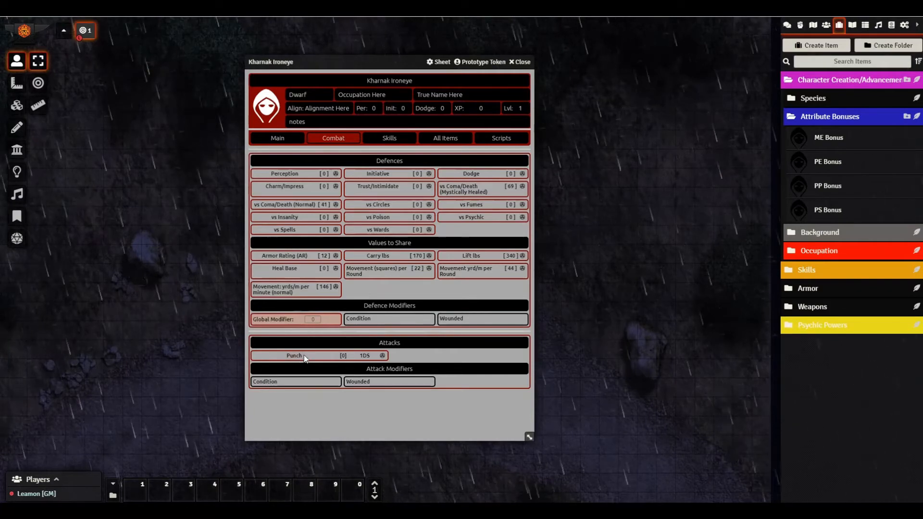
- Change the Punch attack's damage from 1D5 to 1D8, then show the chat log
right_click(364, 360)
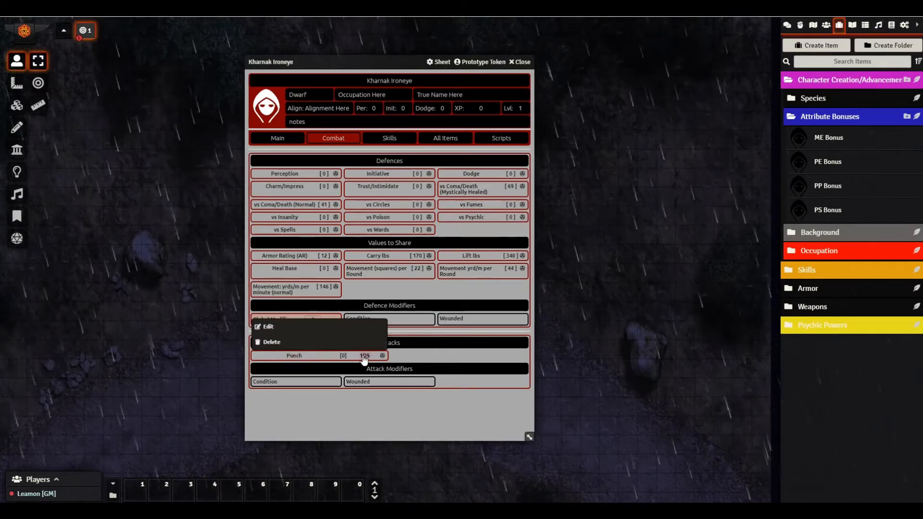
click(301, 331)
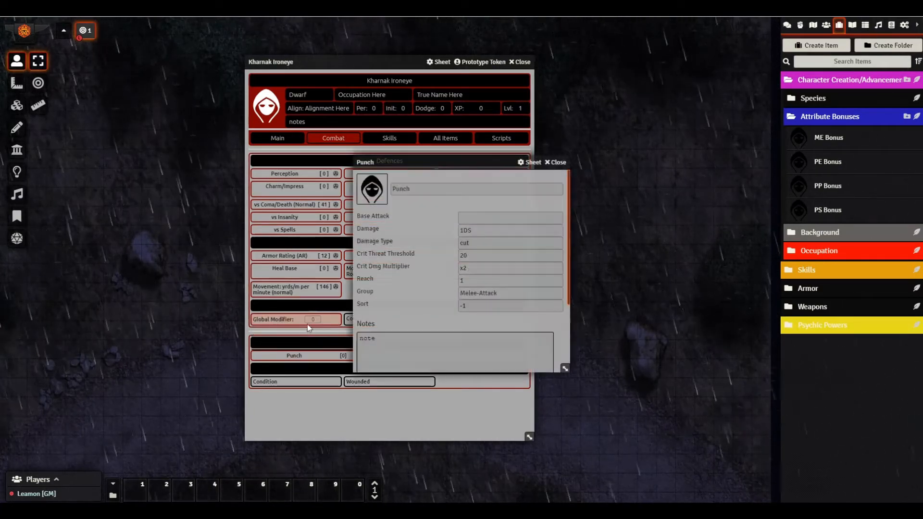
click(478, 230)
key(BackSpace)
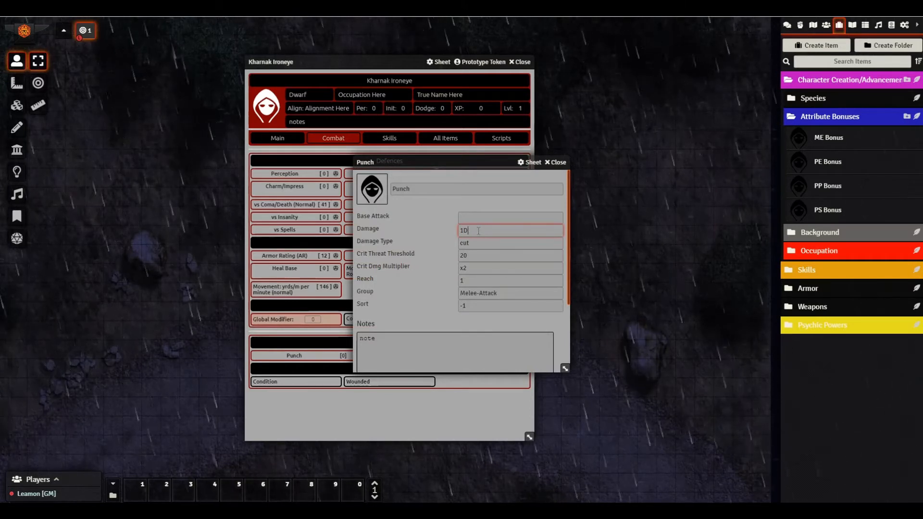
text(8)
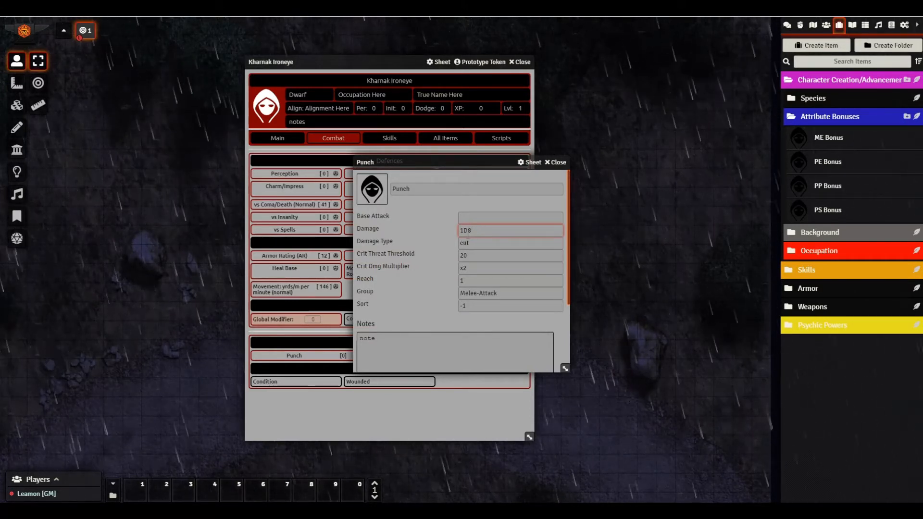
click(557, 163)
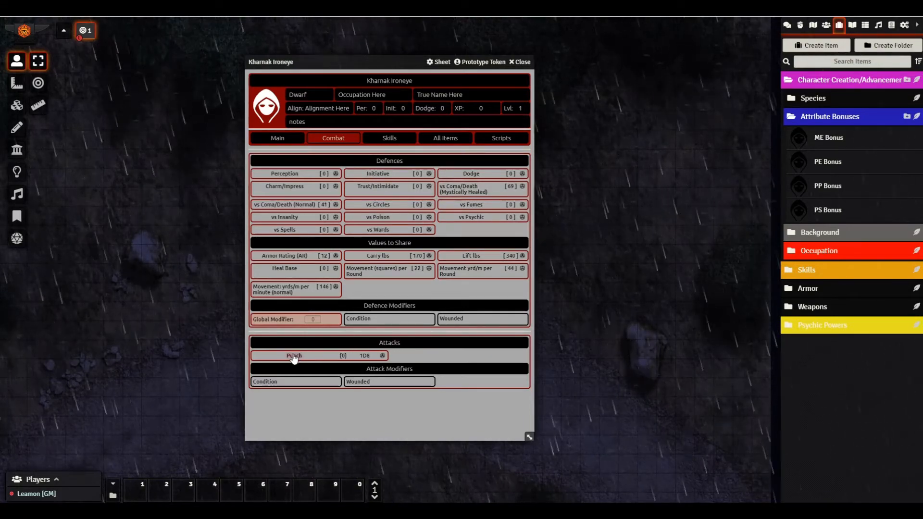
click(788, 27)
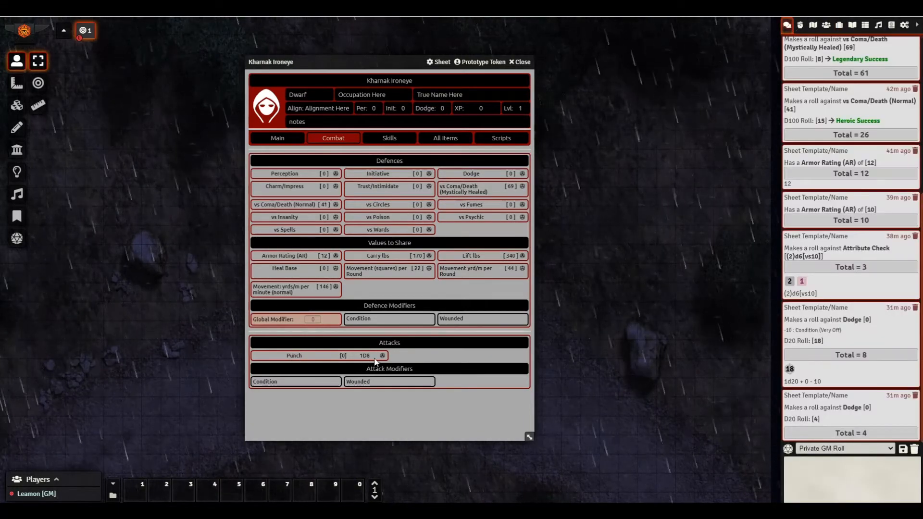
- Roll Punch damage (1D8 plus +2 PS Bonus, total 3), browse the sidebar, and return to the Combat page
click(365, 356)
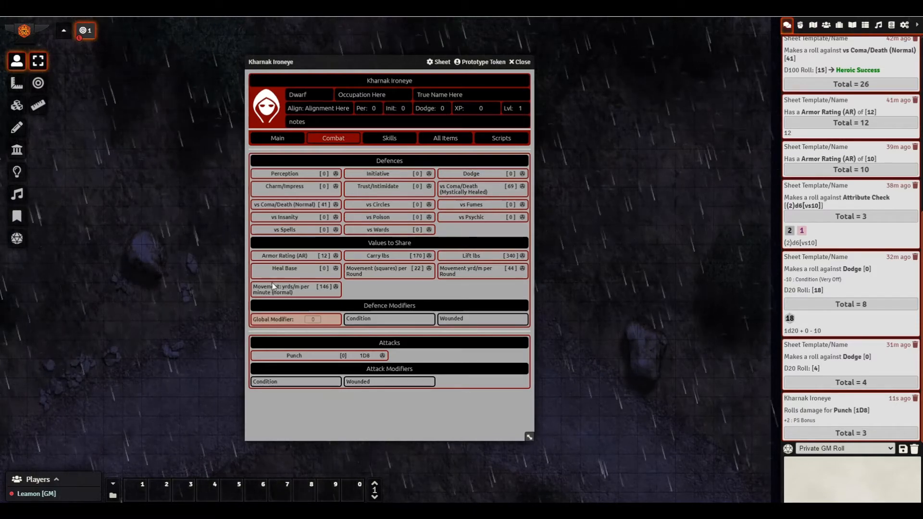
click(445, 139)
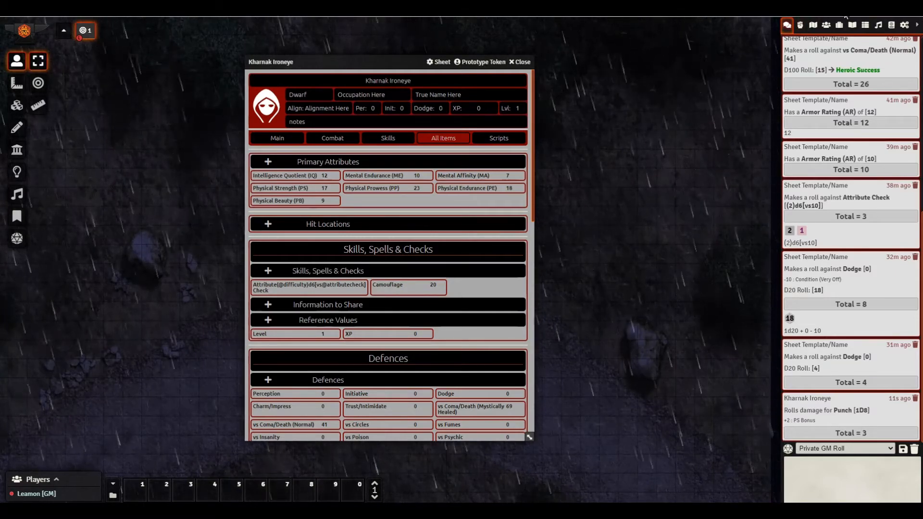
click(826, 25)
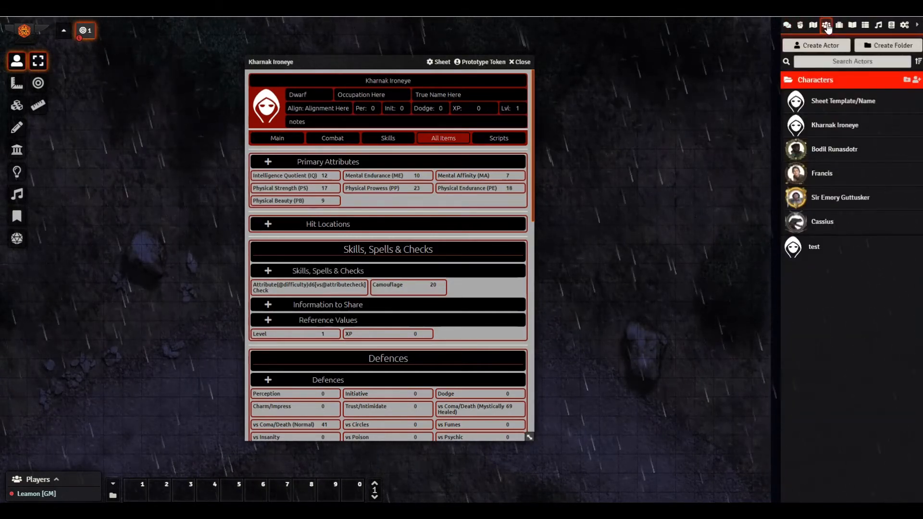
click(813, 27)
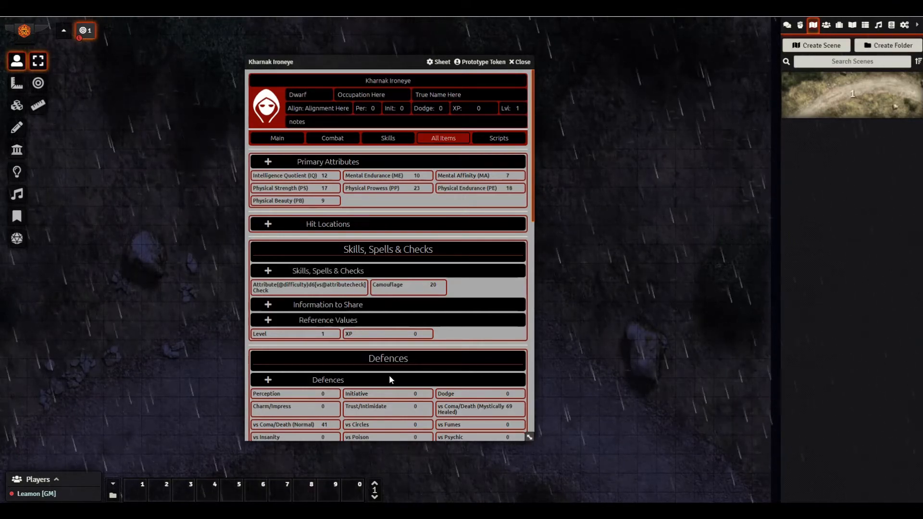
click(341, 140)
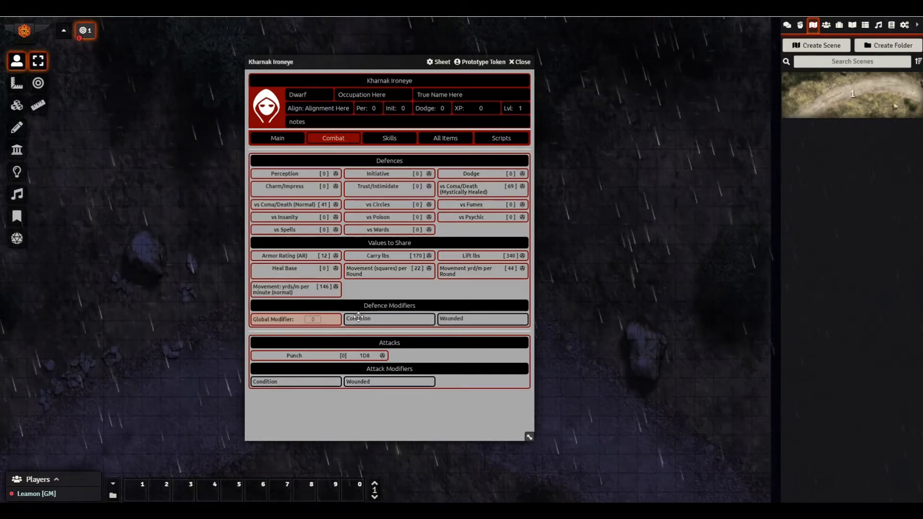
- Toggle Wounded on and back off, inspect its -2 attack/defence penalty, then view All Items
click(450, 318)
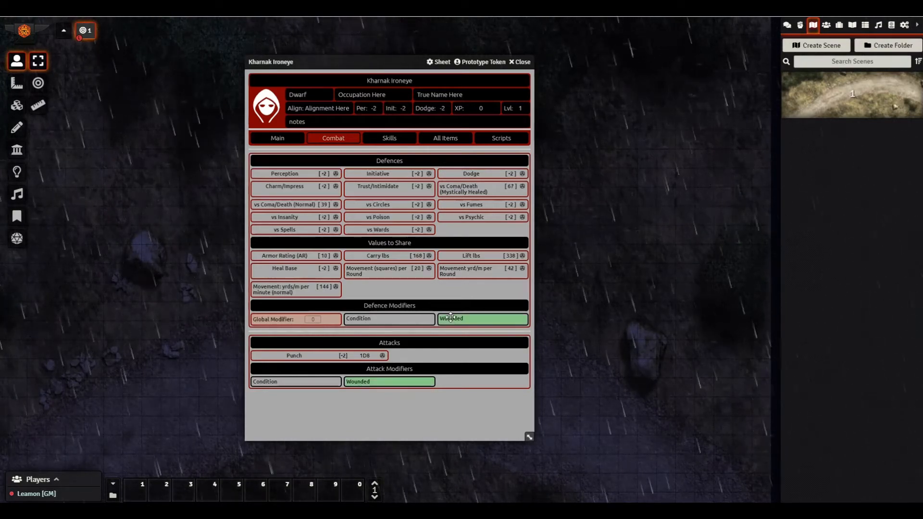
click(451, 317)
right_click(451, 317)
click(454, 293)
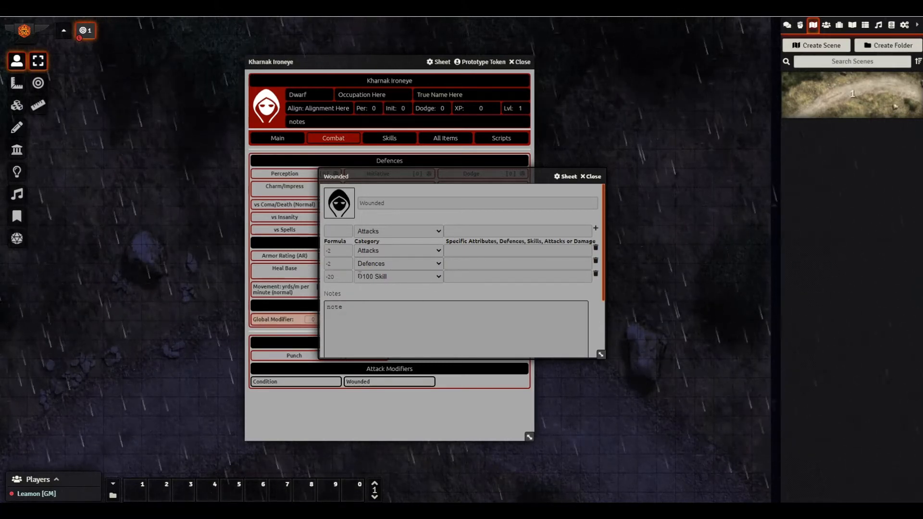
click(591, 176)
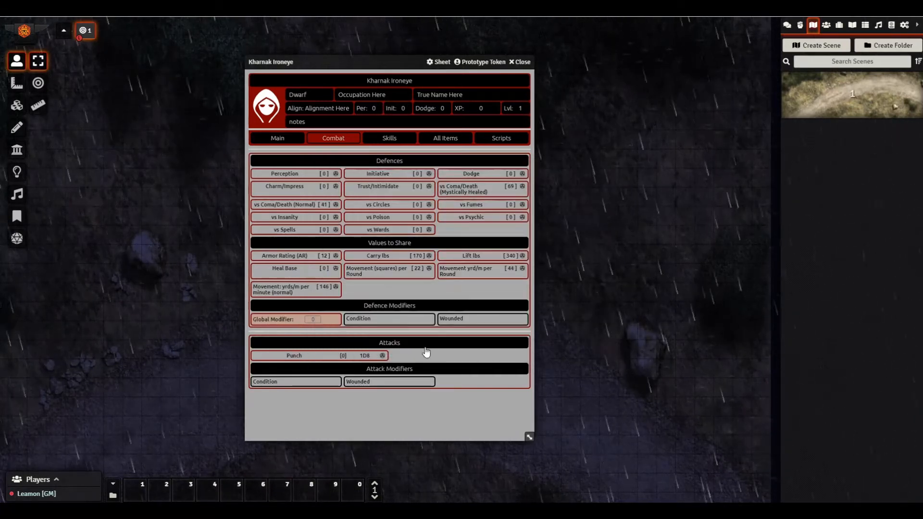
click(444, 139)
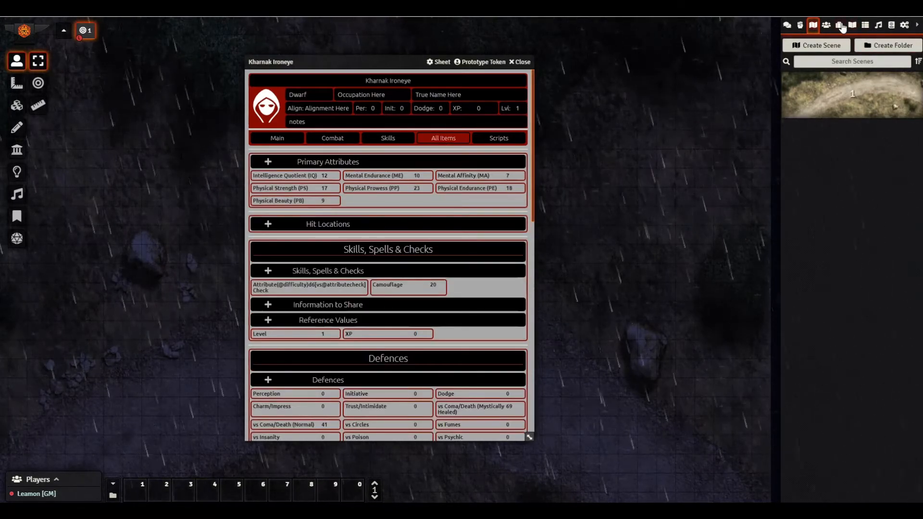
- Show the item folders and browse the sheet's Skills, All Items, Combat and Main pages
click(839, 25)
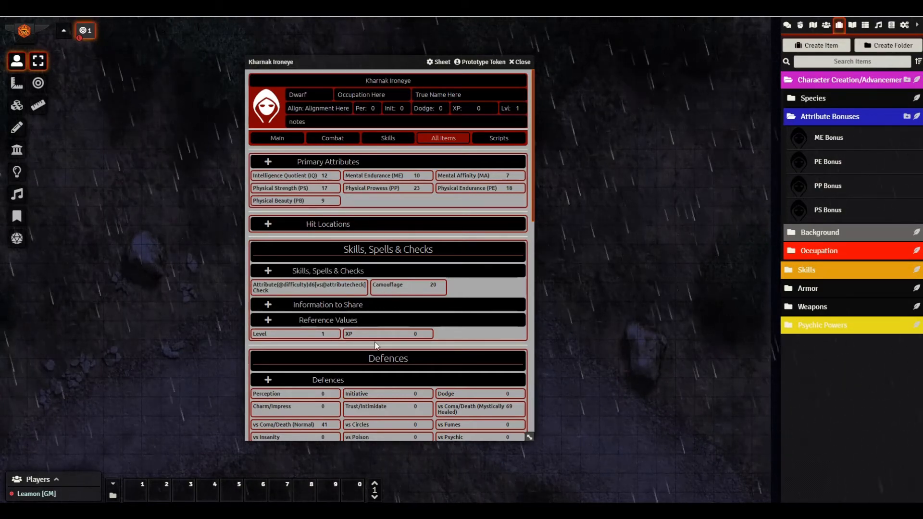
click(373, 139)
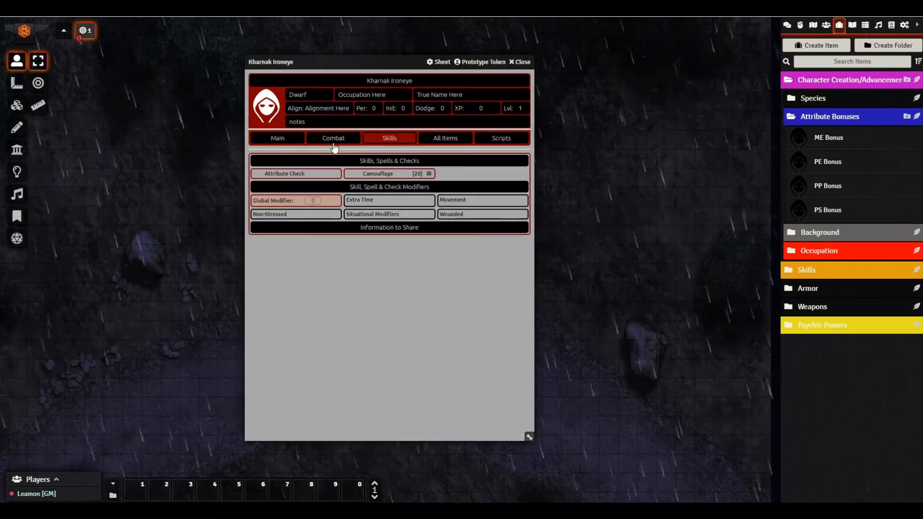
click(443, 142)
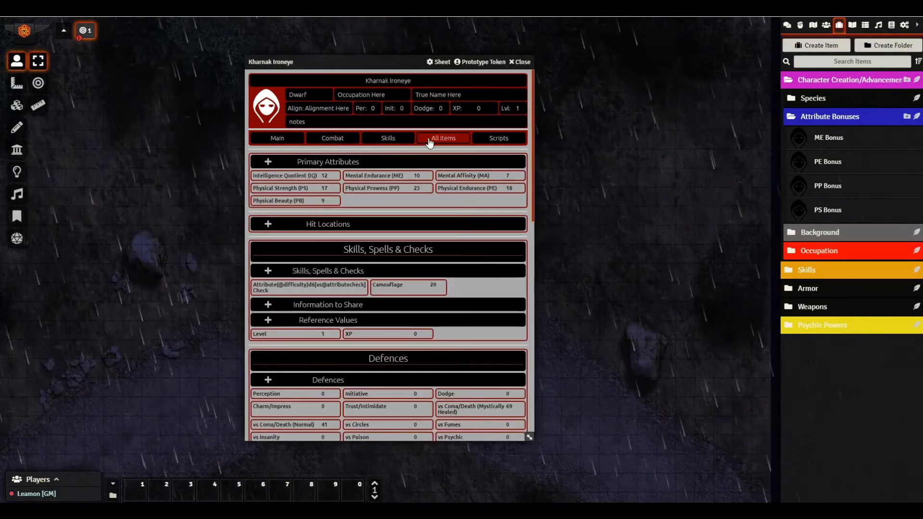
click(344, 140)
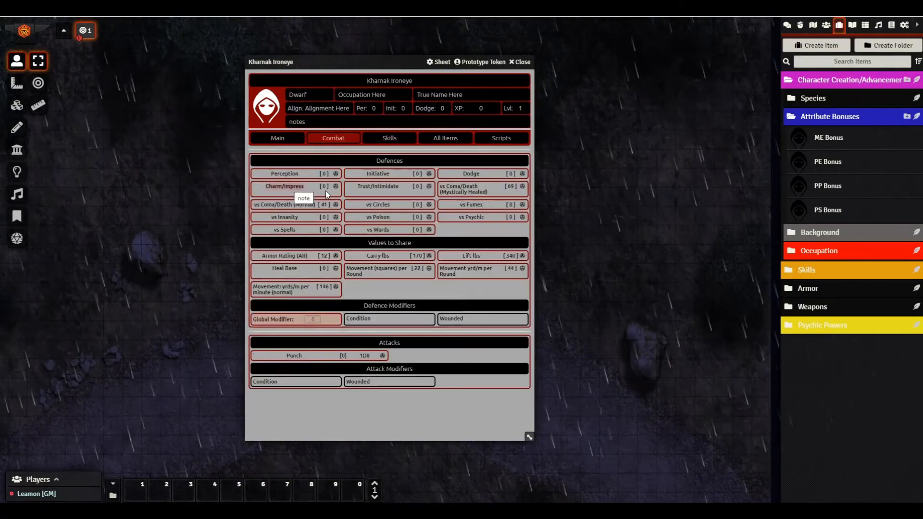
click(276, 139)
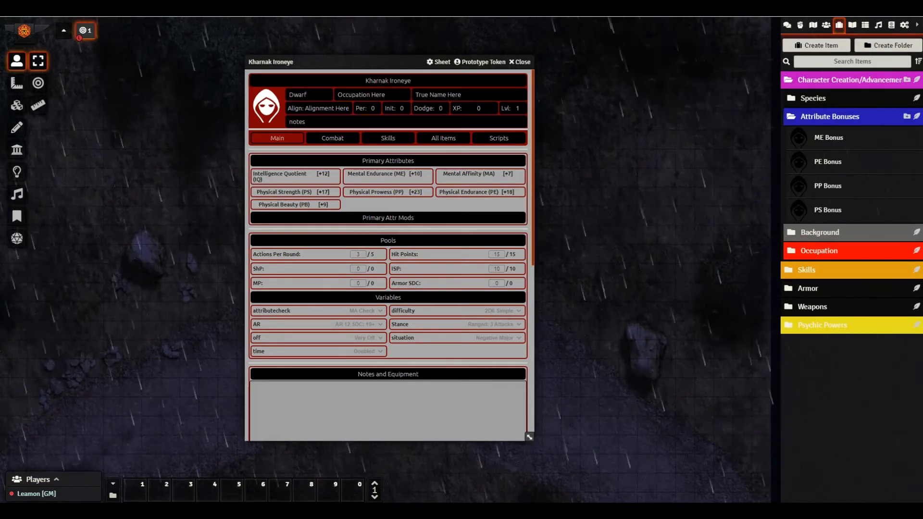
- Open PP Bonus from Attribute Bonuses, inspect its defence formula, and reopen it for editing
click(829, 189)
drag(442, 179, 547, 145)
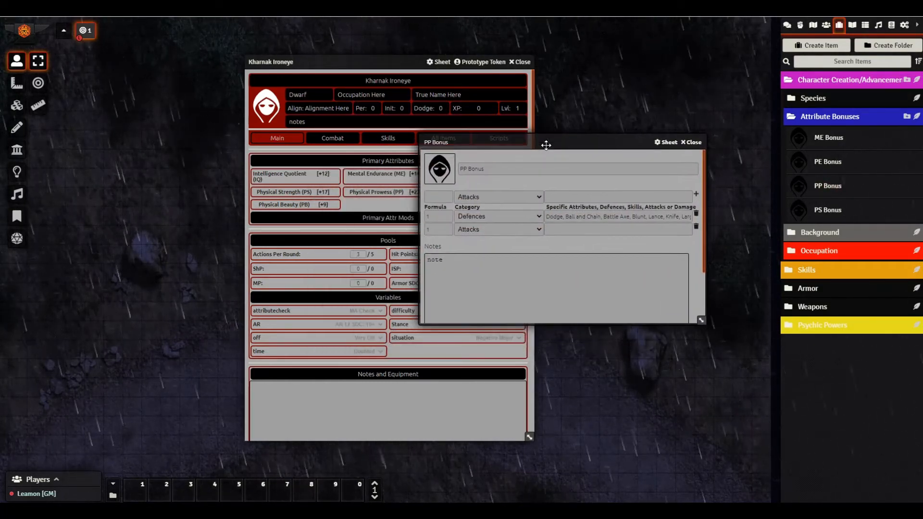
click(435, 215)
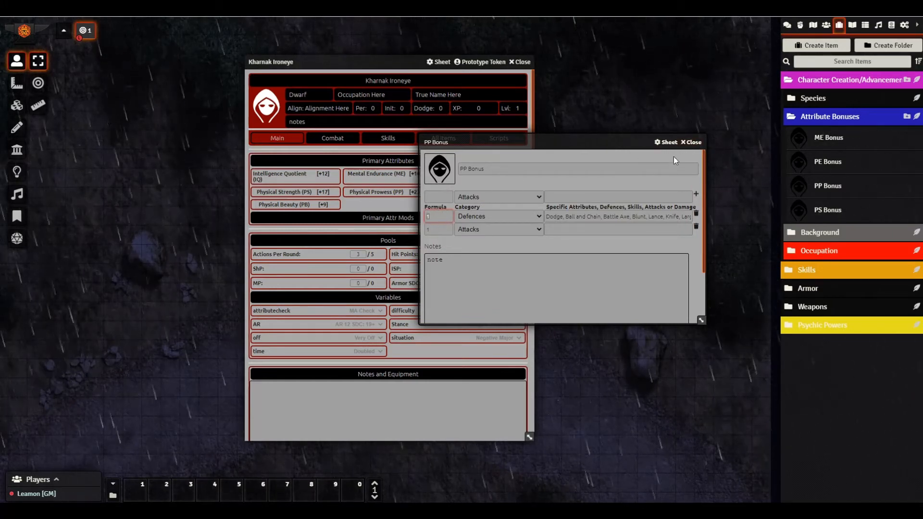
click(693, 143)
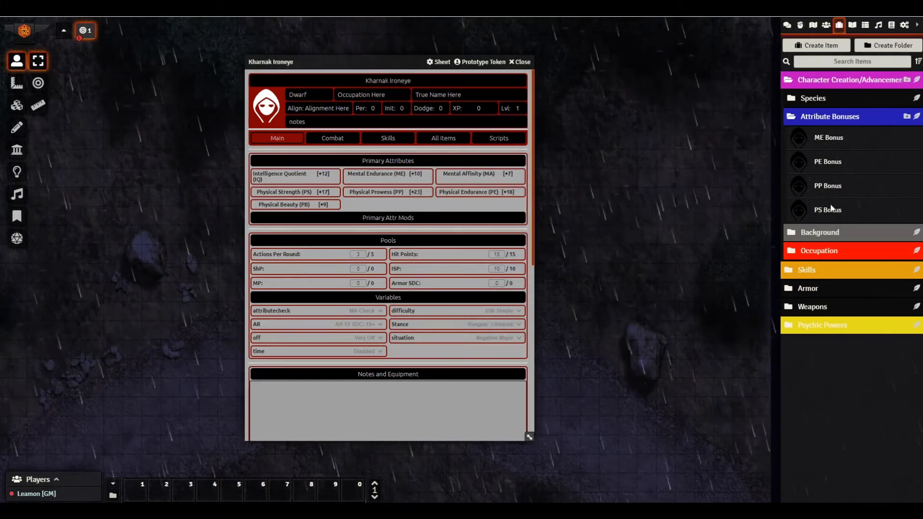
click(828, 184)
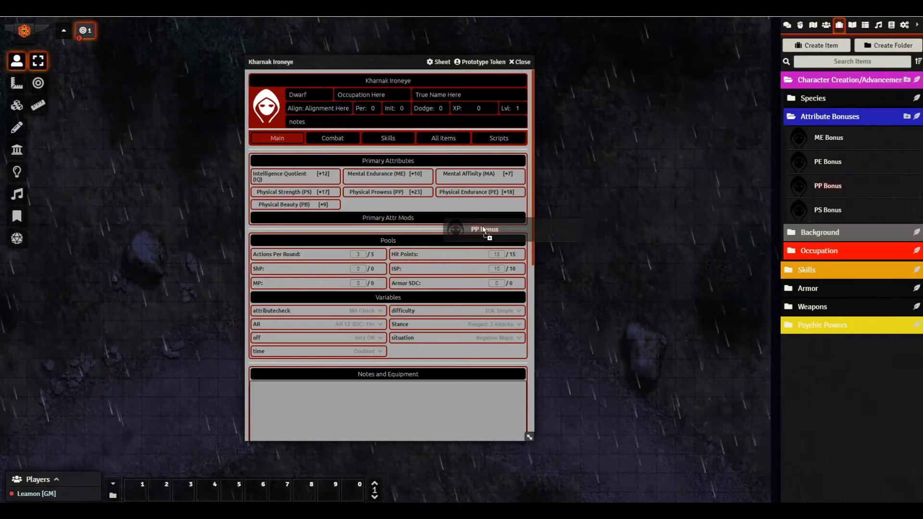
- Set both PP Bonus formulas from 1 to 4, close the item, and view the Combat page
double_click(335, 251)
text(4)
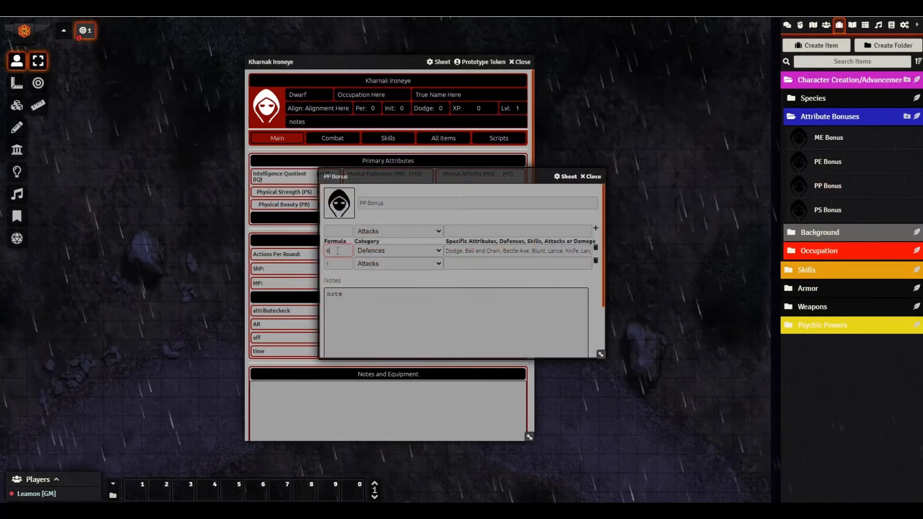
double_click(333, 263)
text(4)
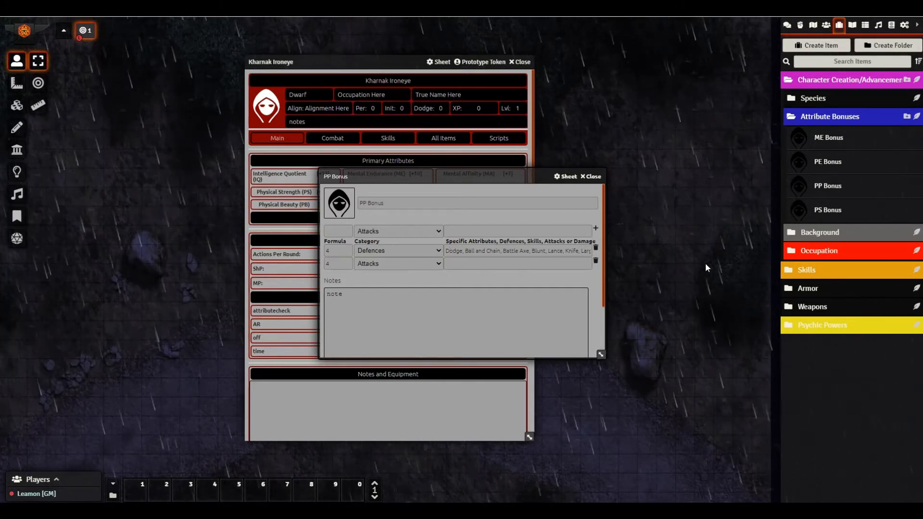
drag(465, 251, 811, 267)
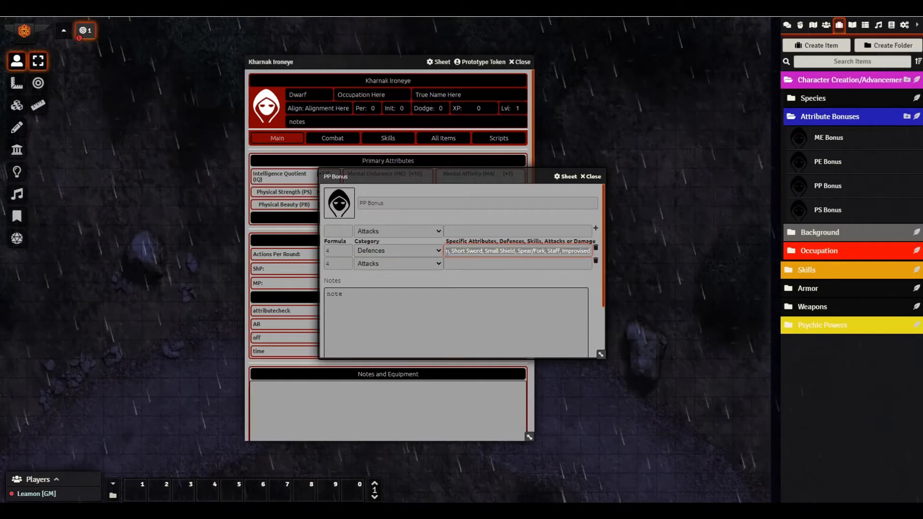
click(408, 278)
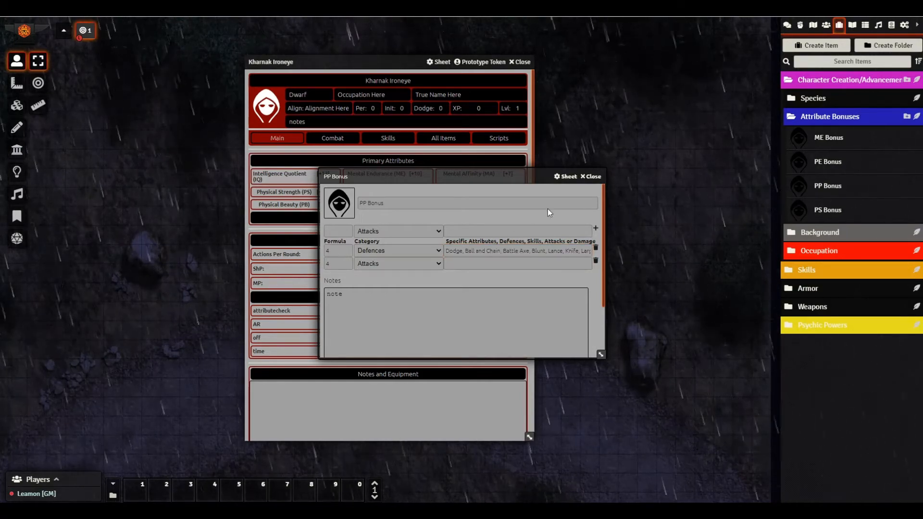
click(590, 177)
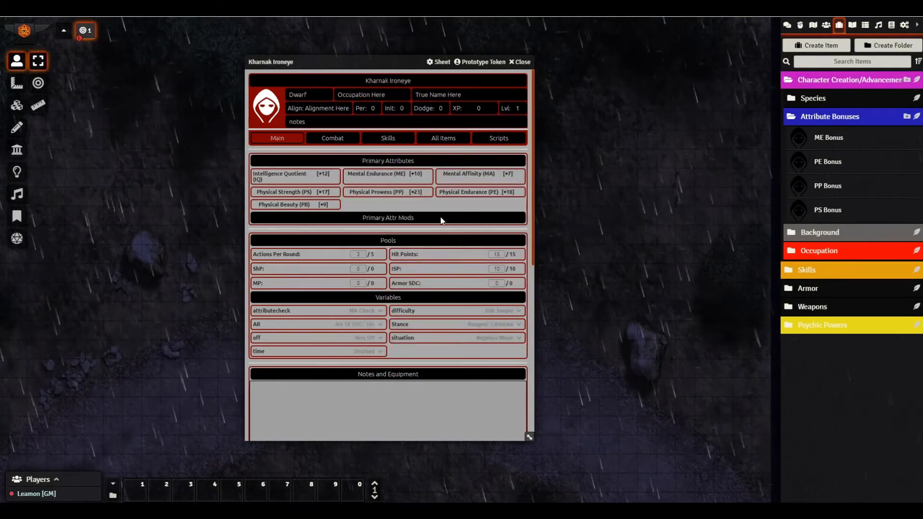
click(333, 140)
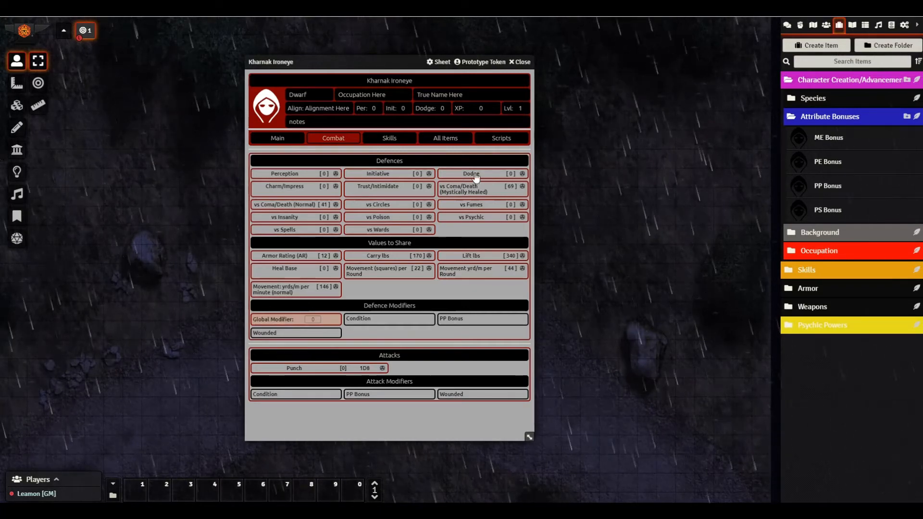
- Review All Items, then toggle the PP Bonus combat modifier on and back off
click(441, 142)
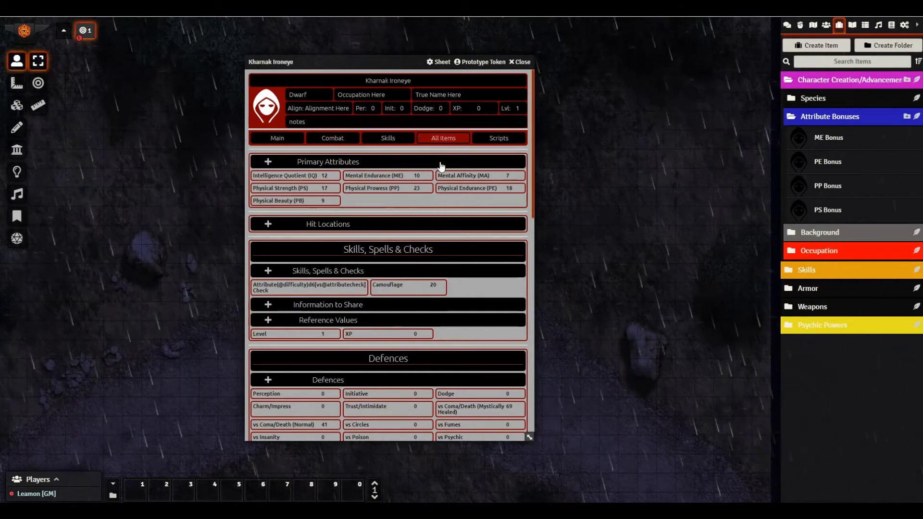
scroll(477, 299, down, 10)
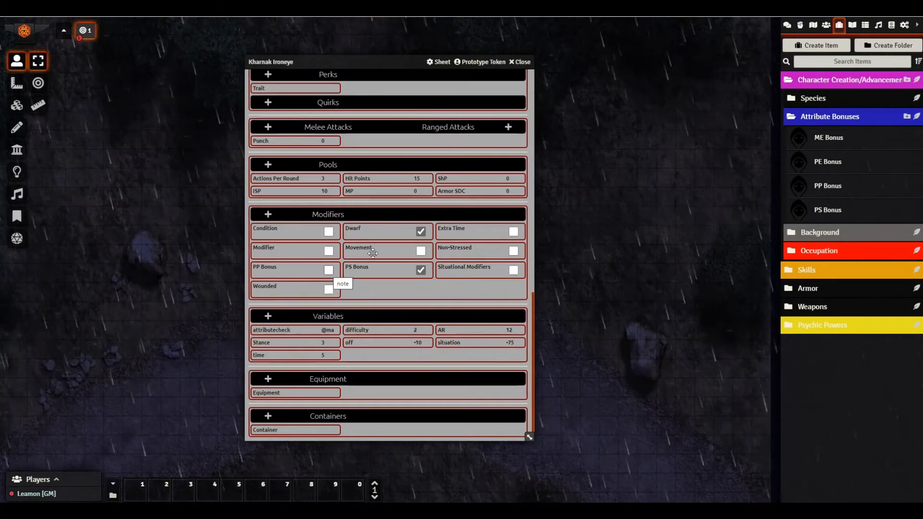
scroll(373, 253, up, 10)
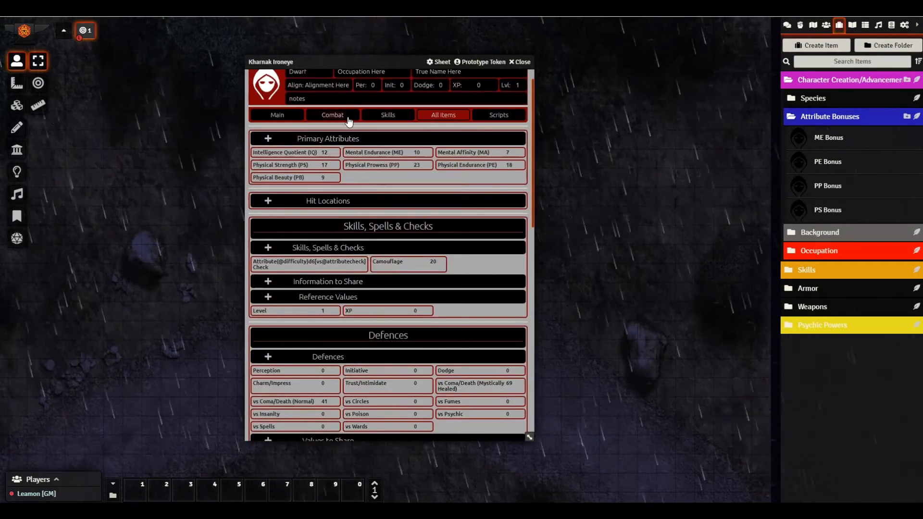
click(349, 120)
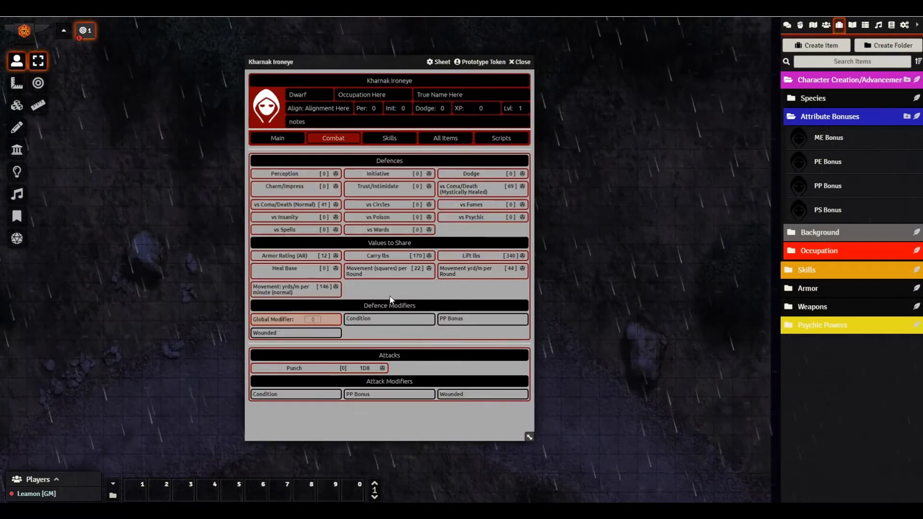
click(362, 395)
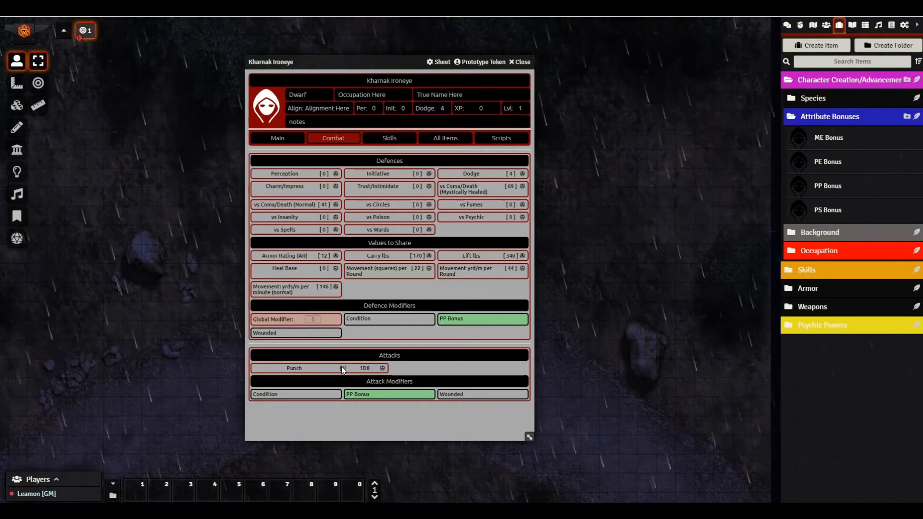
click(349, 392)
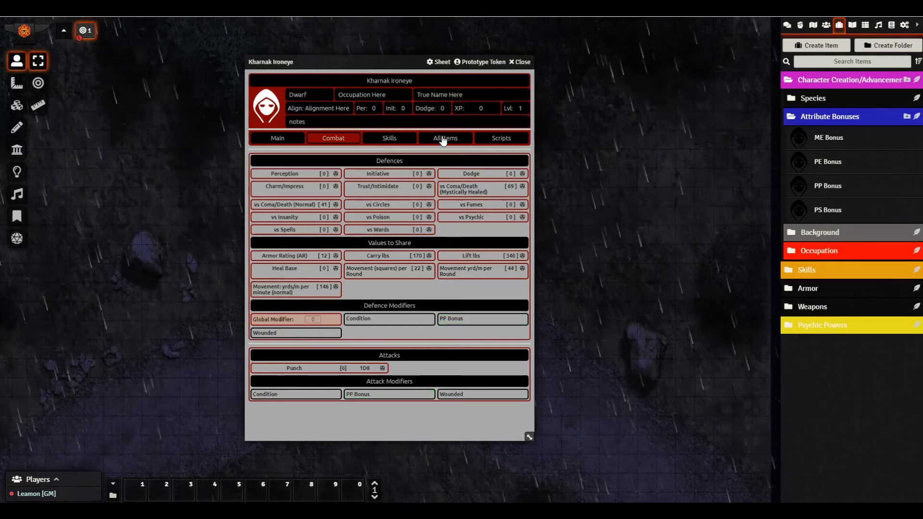
- Enable PP Bonus under All Items > Modifiers and roll a Punch attack: D20 of 1, total 5
click(440, 140)
scroll(385, 352, down, 10)
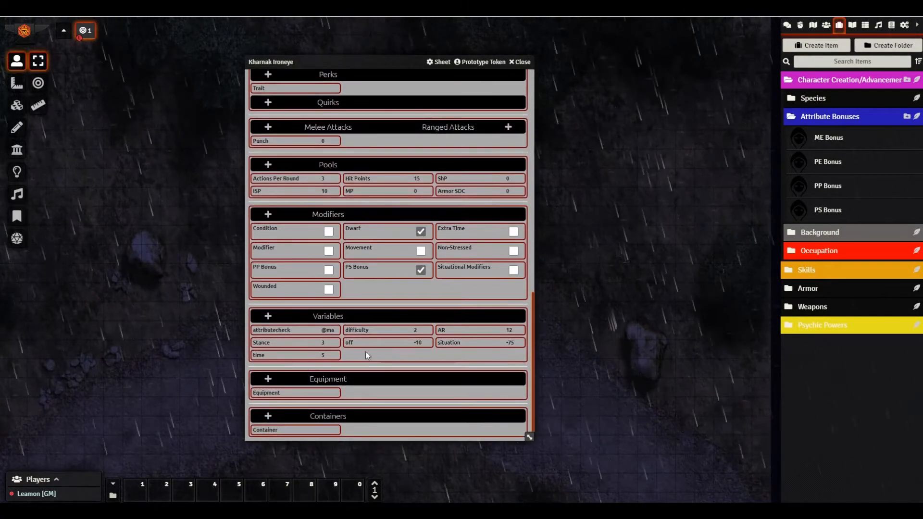
click(328, 270)
scroll(354, 294, up, 10)
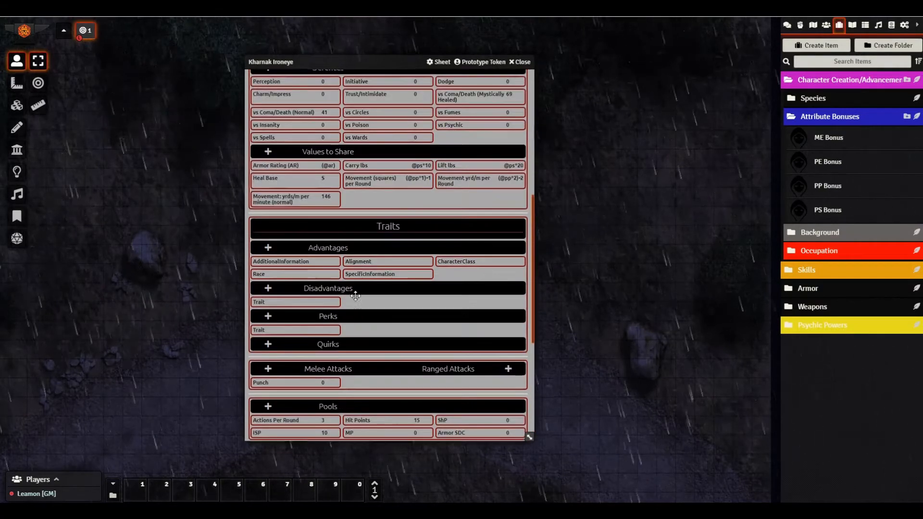
click(333, 138)
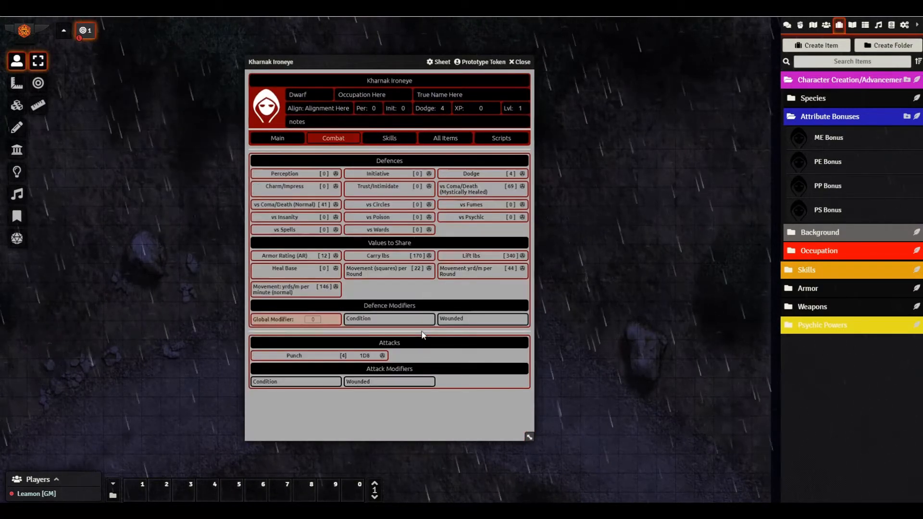
click(384, 357)
click(787, 25)
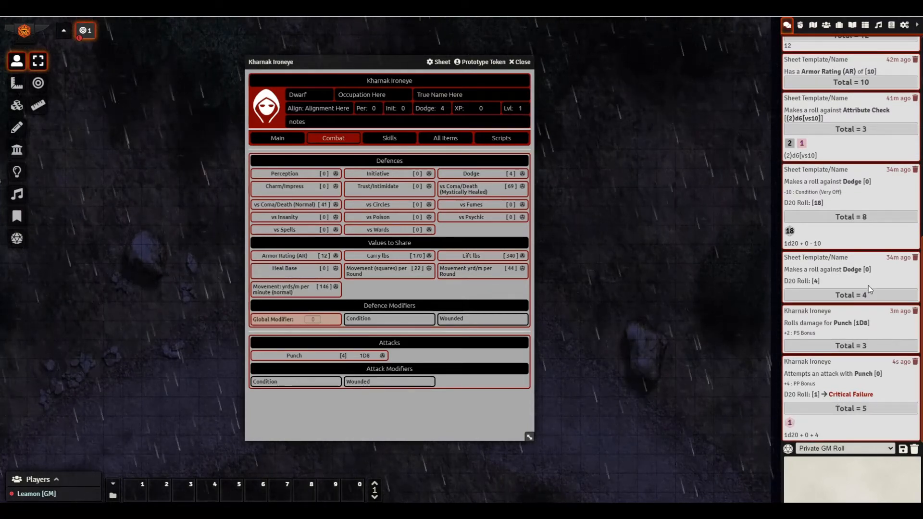
- Lower Punch's crit threat threshold, then roll a Punch attack: 19, a Critical Success, total 23
right_click(289, 320)
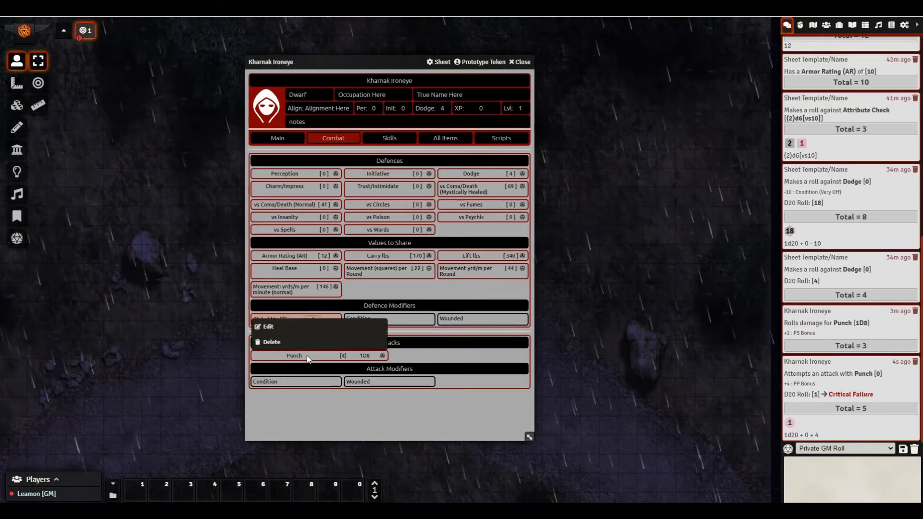
click(281, 329)
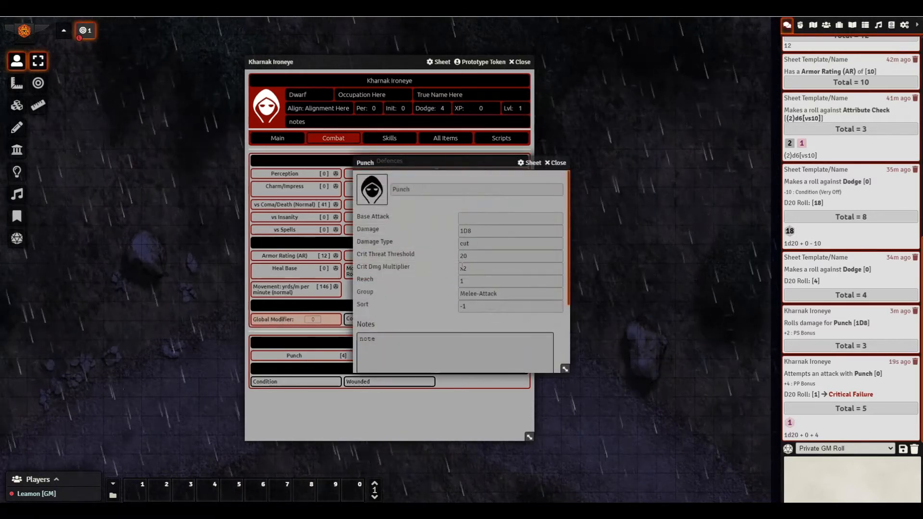
double_click(470, 255)
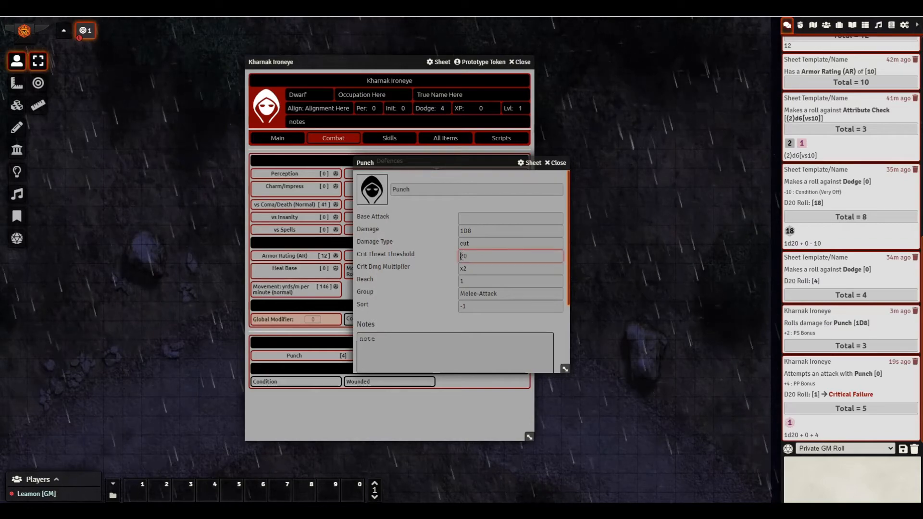
text(1)
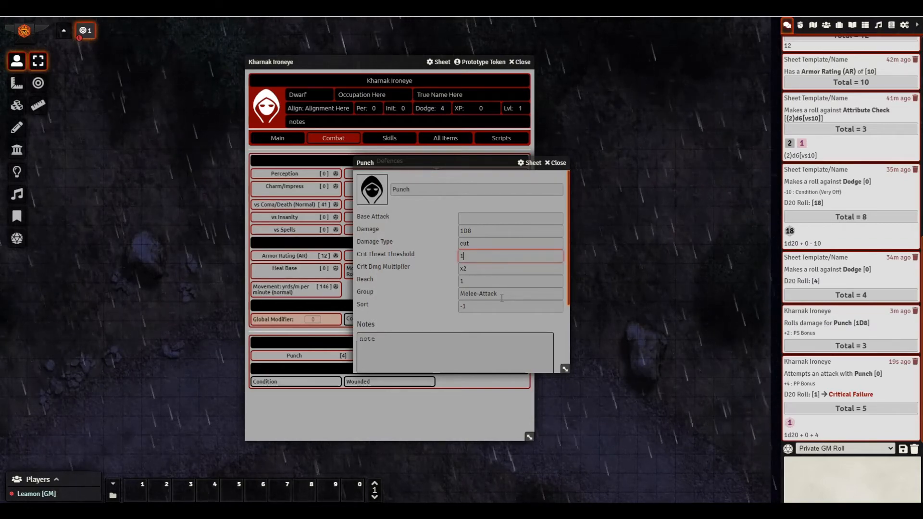
text(7)
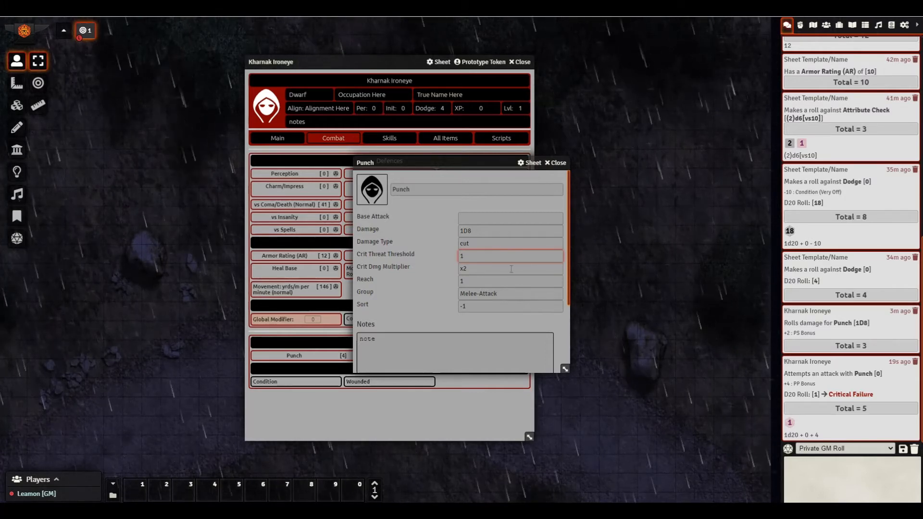
click(531, 163)
click(544, 182)
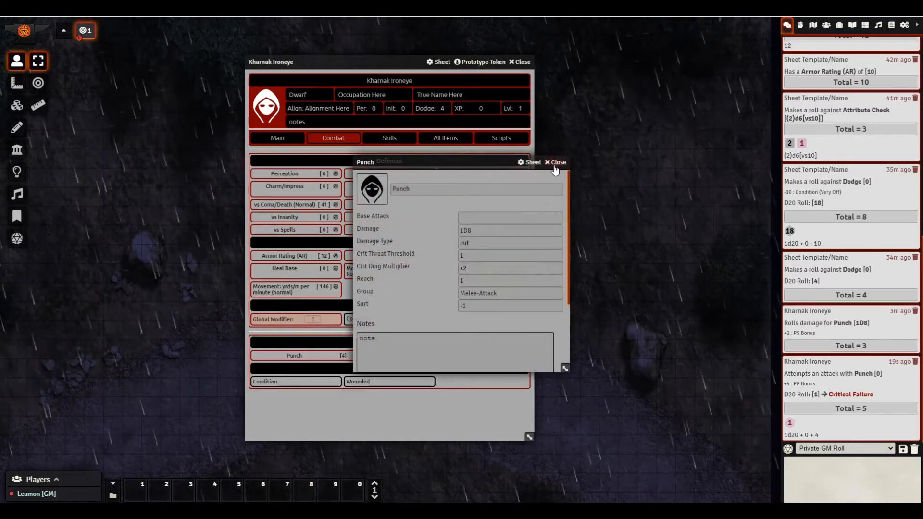
click(555, 163)
click(382, 356)
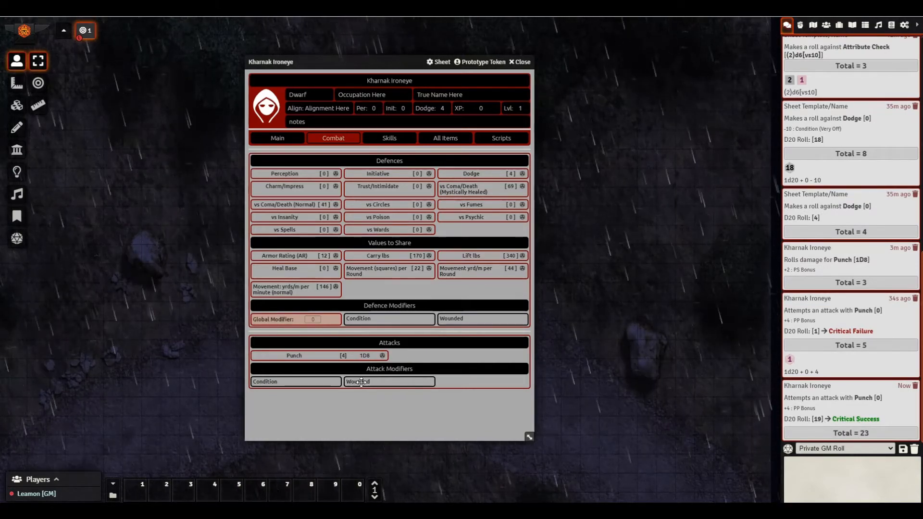
- Reset Punch's crit threshold to 20, add the note 'critical x2', and roll Punch again (12, total 16)
right_click(316, 356)
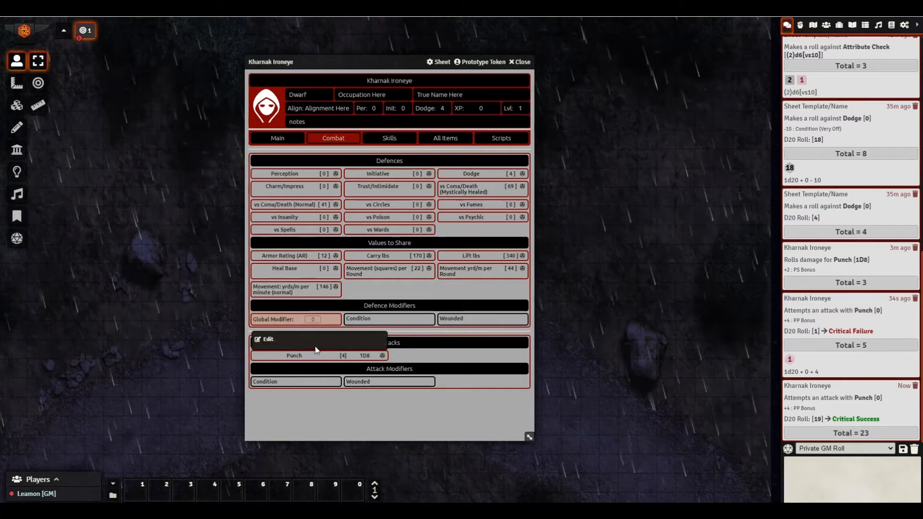
click(281, 324)
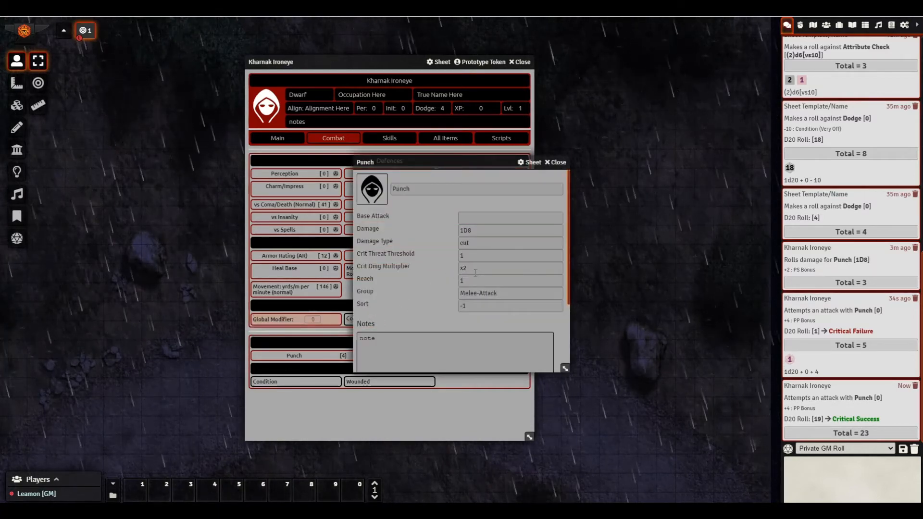
click(471, 256)
text(20)
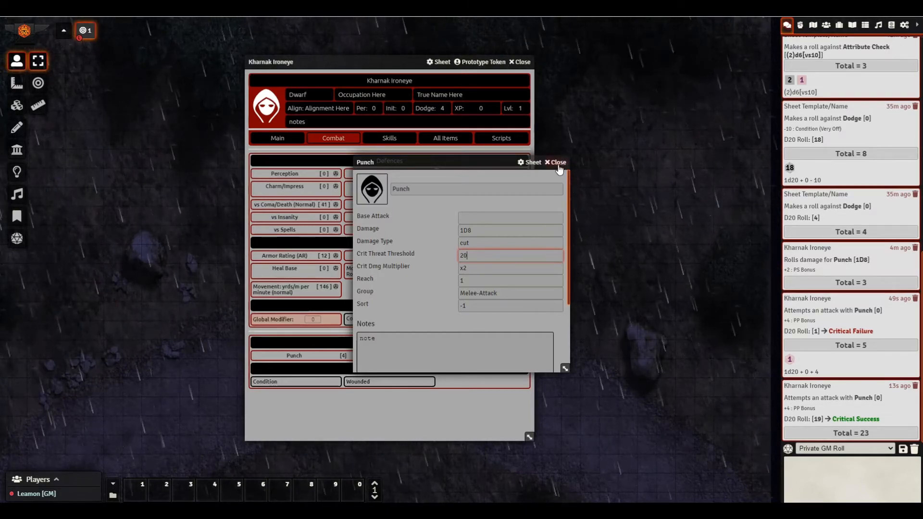
double_click(428, 337)
text(criti)
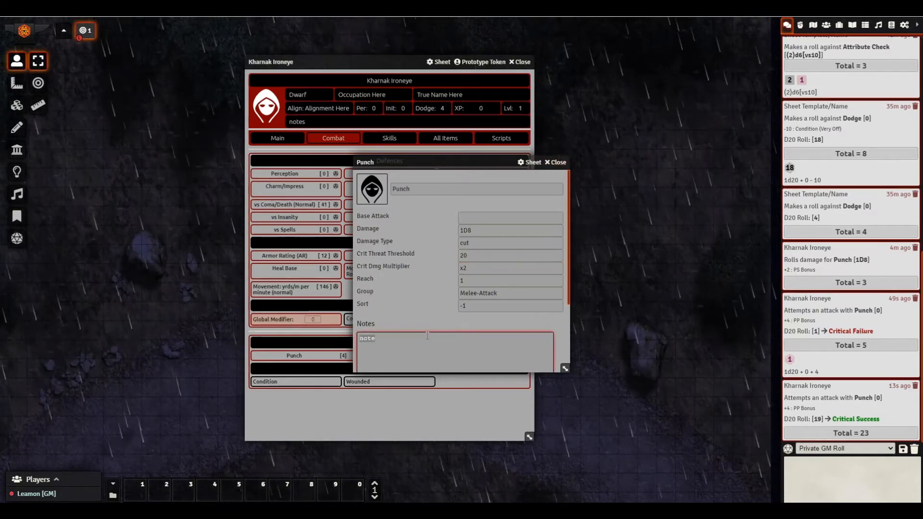
text(cal x2)
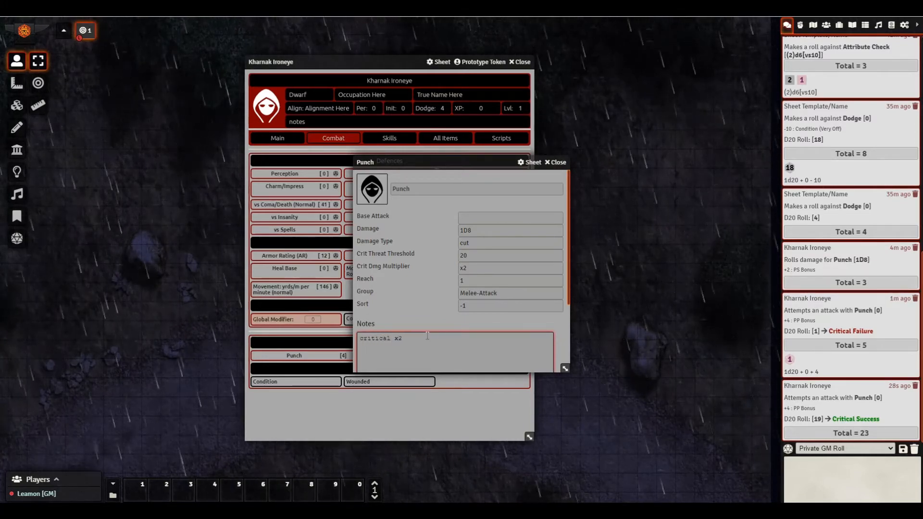
key(Escape)
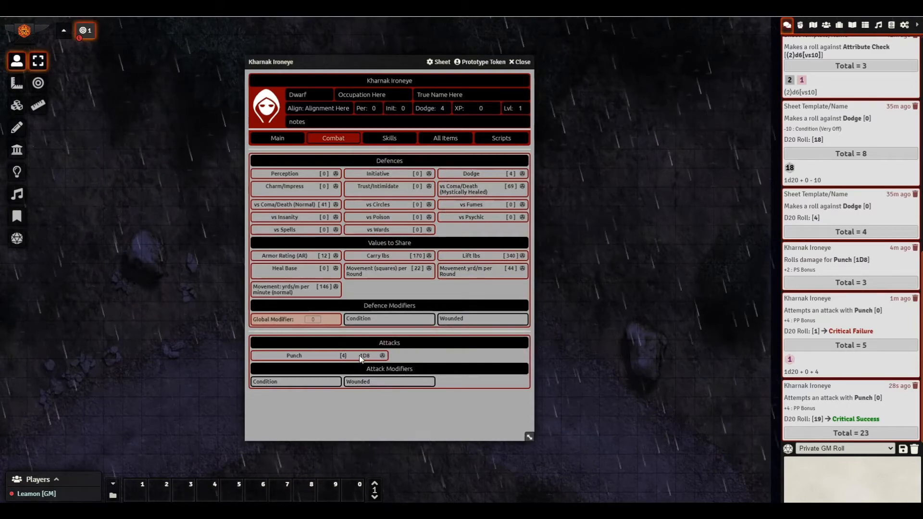
click(382, 356)
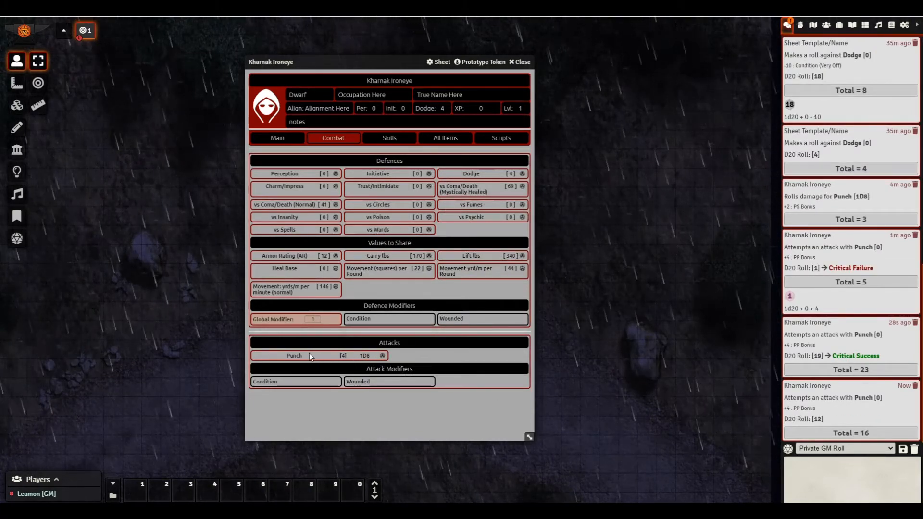
mouse_move(304, 356)
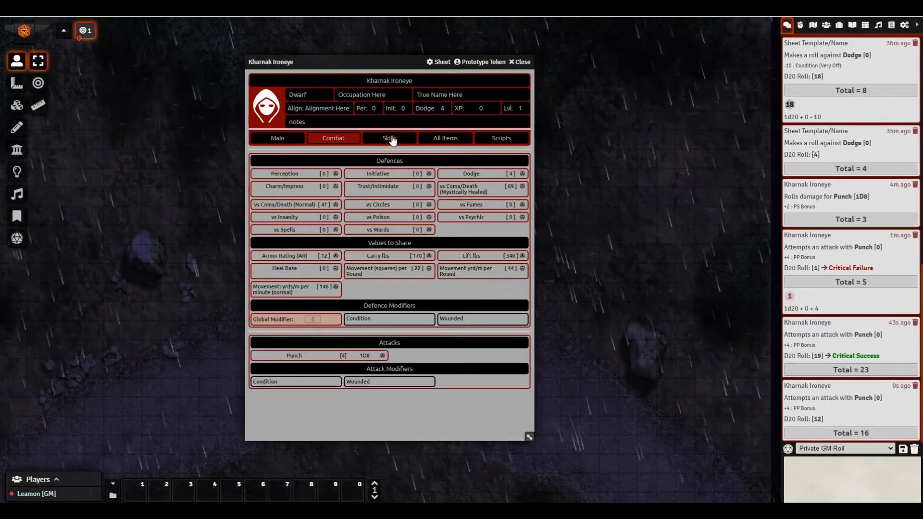
- Switch the sheet to its Main page and show the item directory with ME, PE, PP and PS Bonus
click(447, 143)
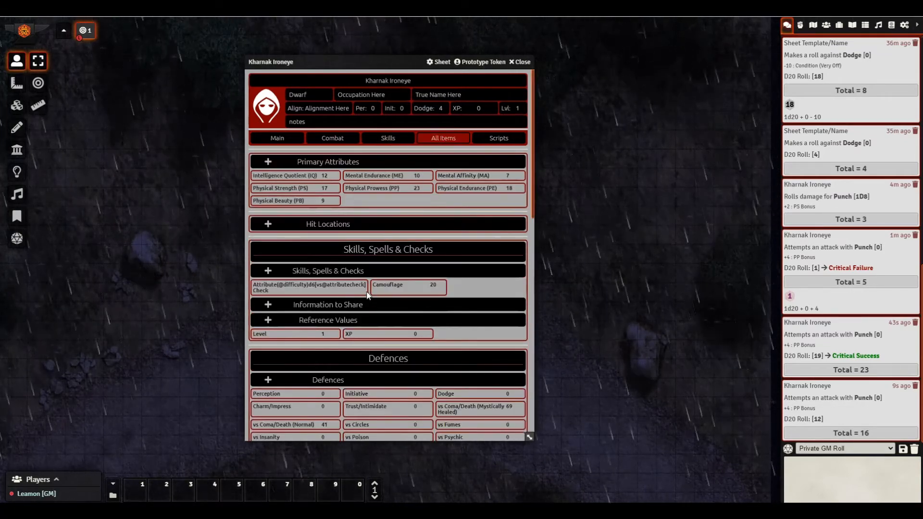
click(276, 138)
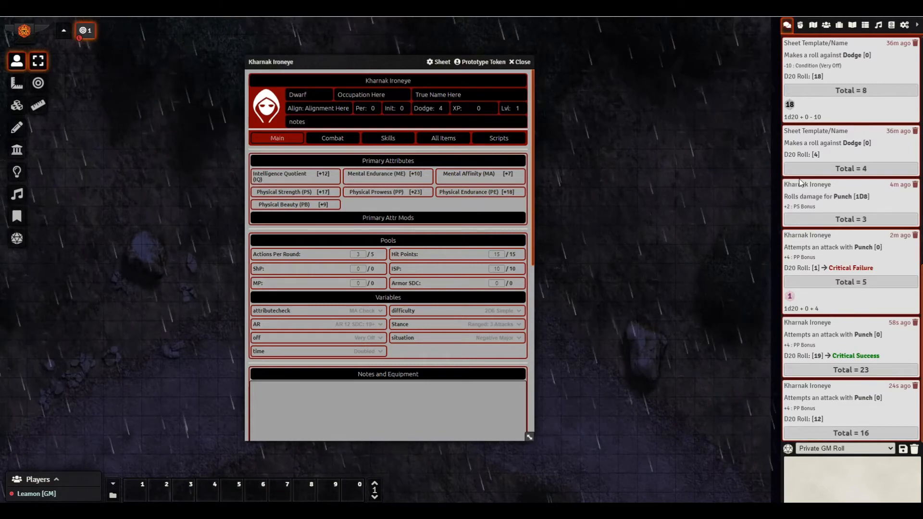
click(827, 26)
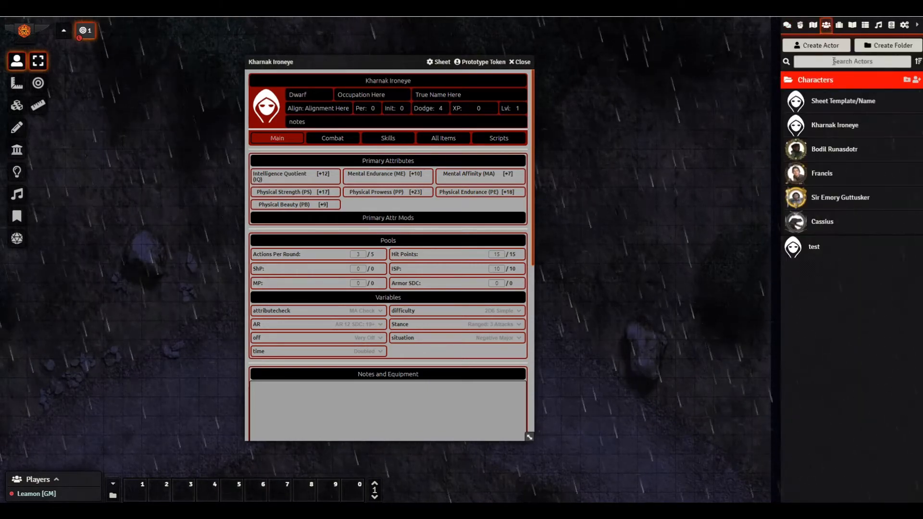
click(839, 26)
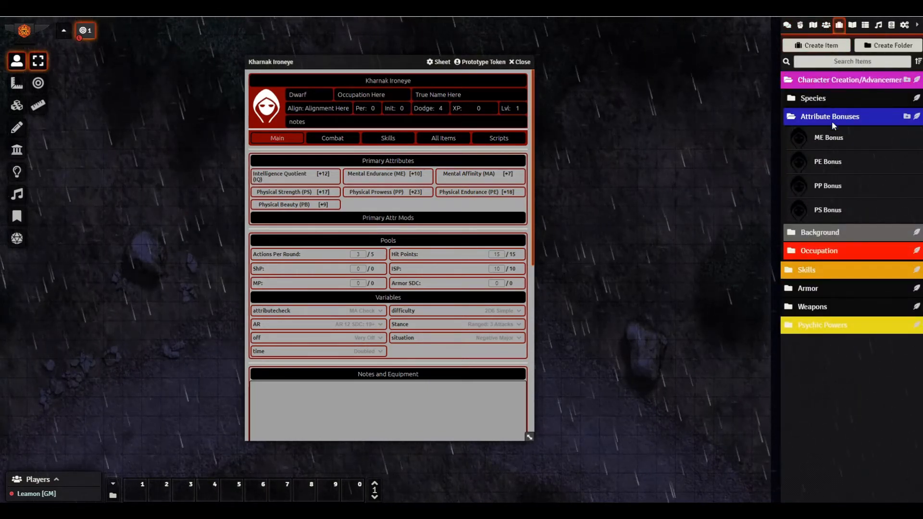
- Change PE Bonus formulas to 6 vs Coma/Death and 2 vs Circles, Poison, Spells and Wards
click(830, 167)
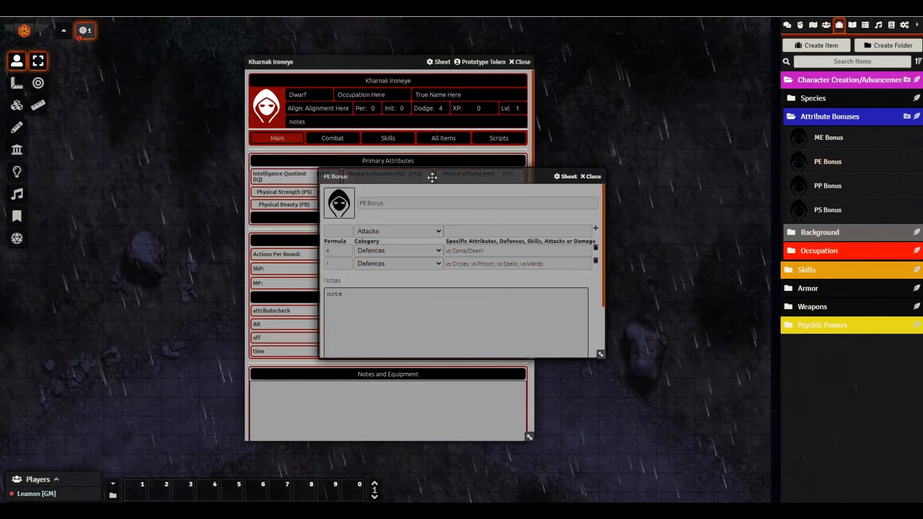
drag(433, 175, 583, 150)
drag(336, 62, 219, 65)
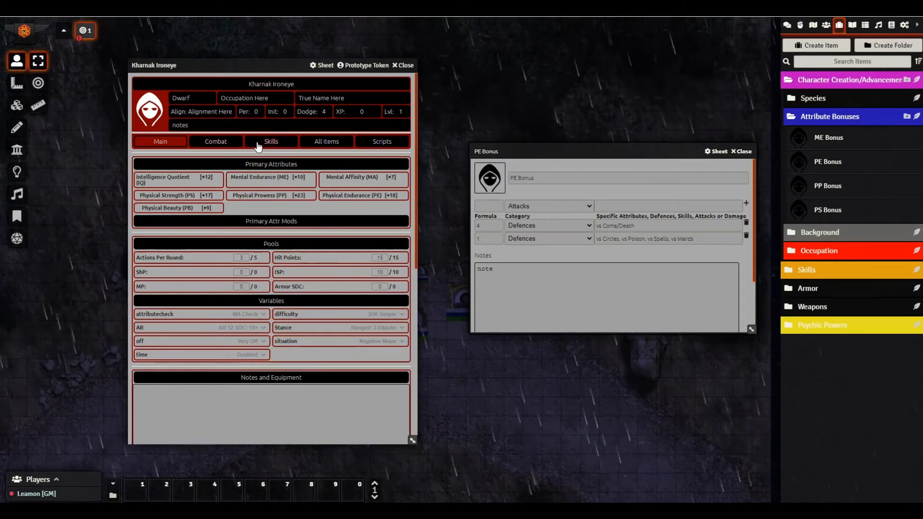
click(217, 142)
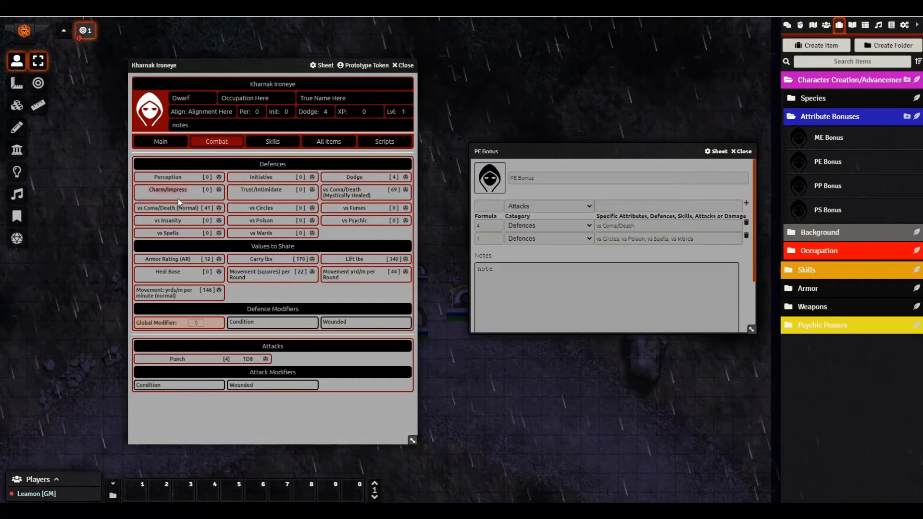
click(496, 225)
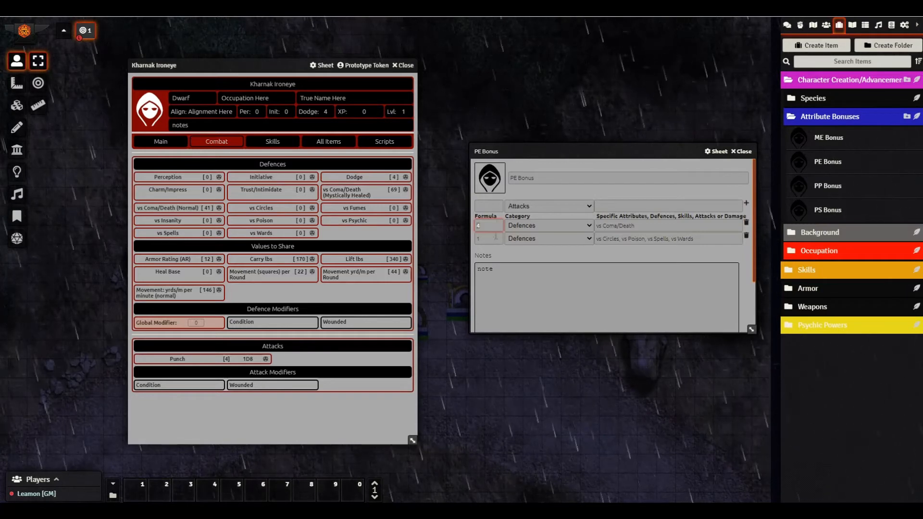
click(182, 144)
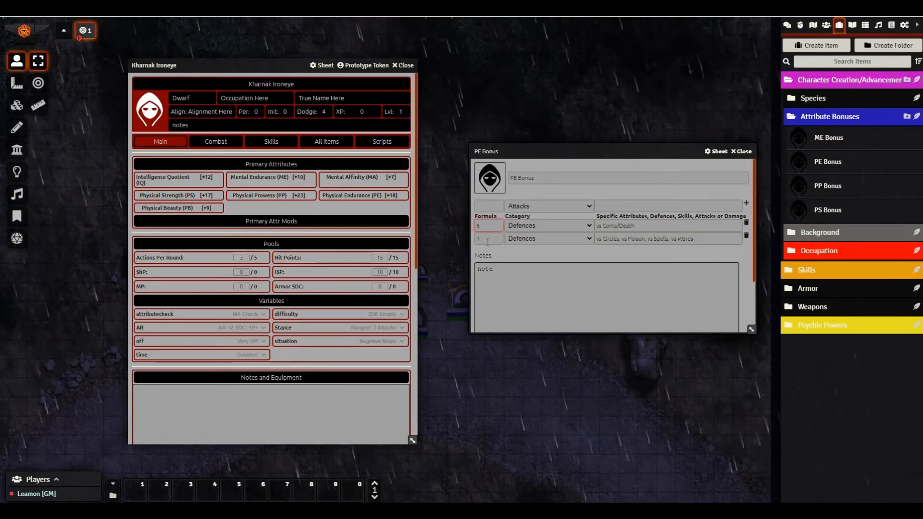
click(486, 239)
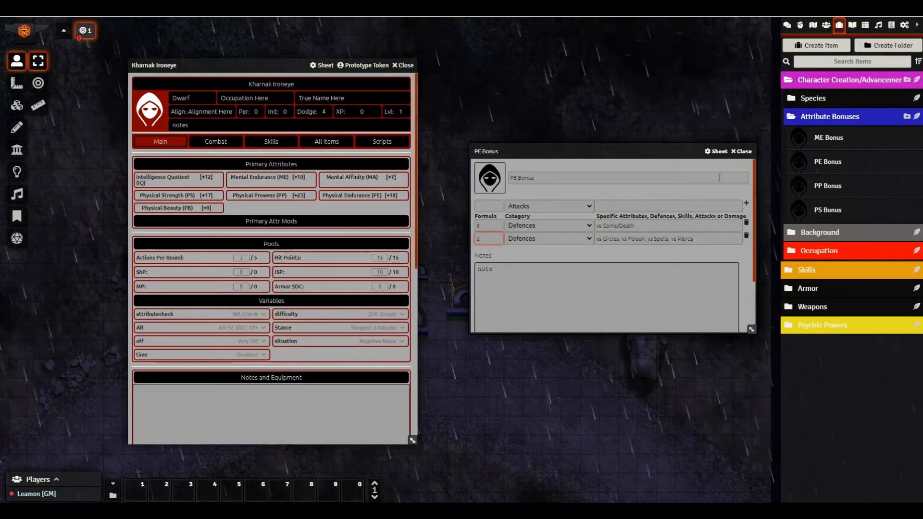
click(742, 152)
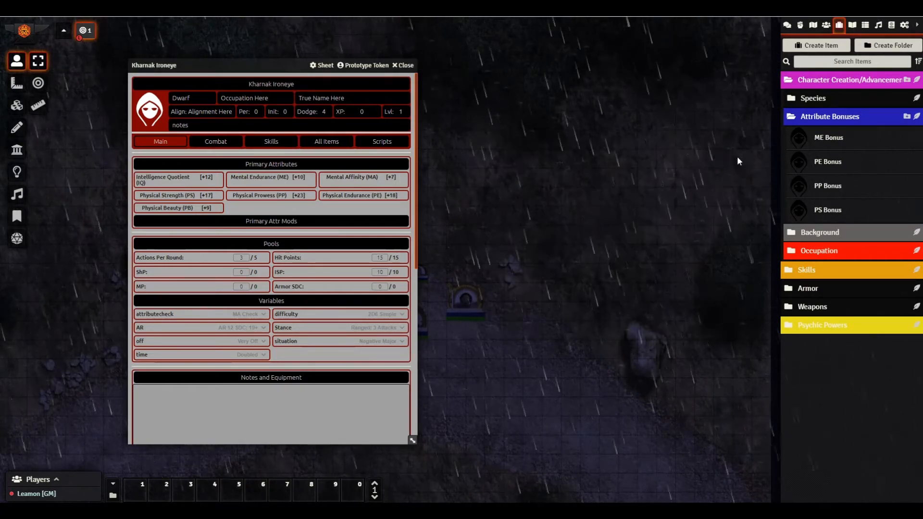
- List all of Kharnak's items and look over the PE Bonus item
click(326, 141)
scroll(336, 267, down, 10)
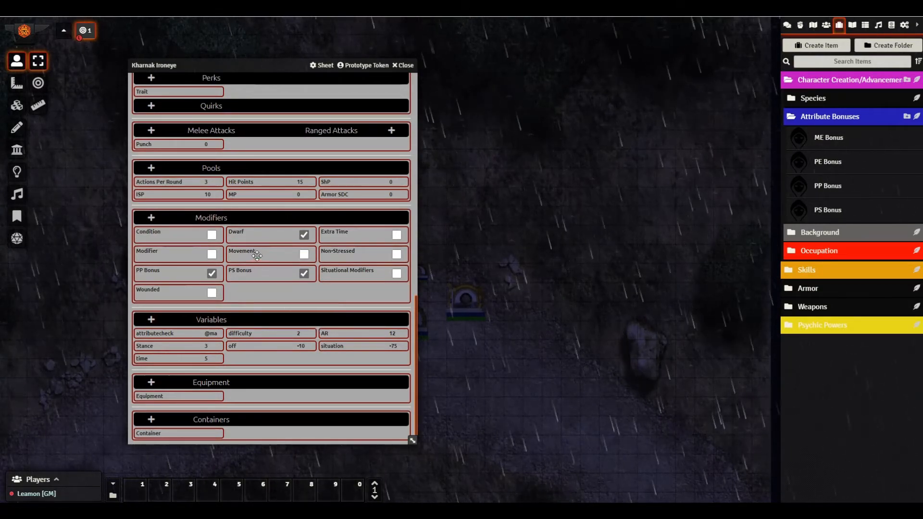
click(830, 166)
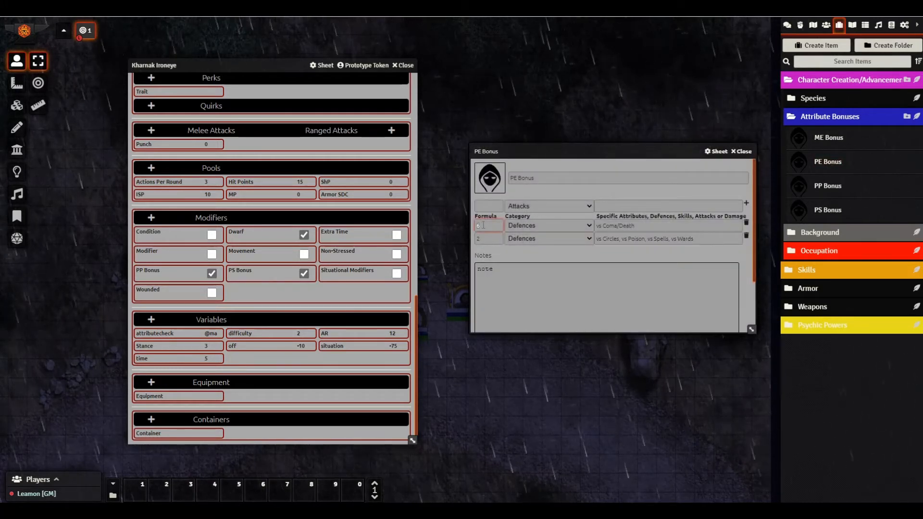
click(748, 151)
- Add PE Bonus to Kharnak Ironeye's sheet, enable the modifier, and recheck the item
drag(839, 165, 318, 325)
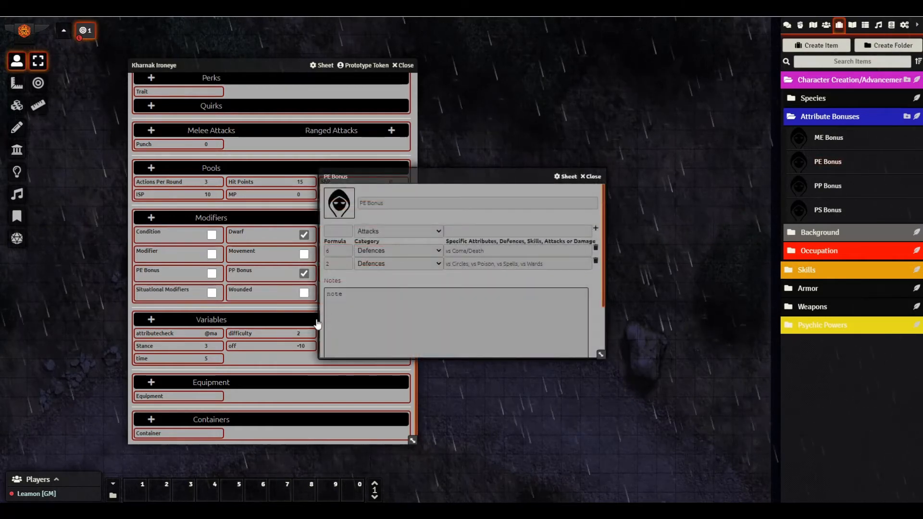
click(211, 274)
click(590, 177)
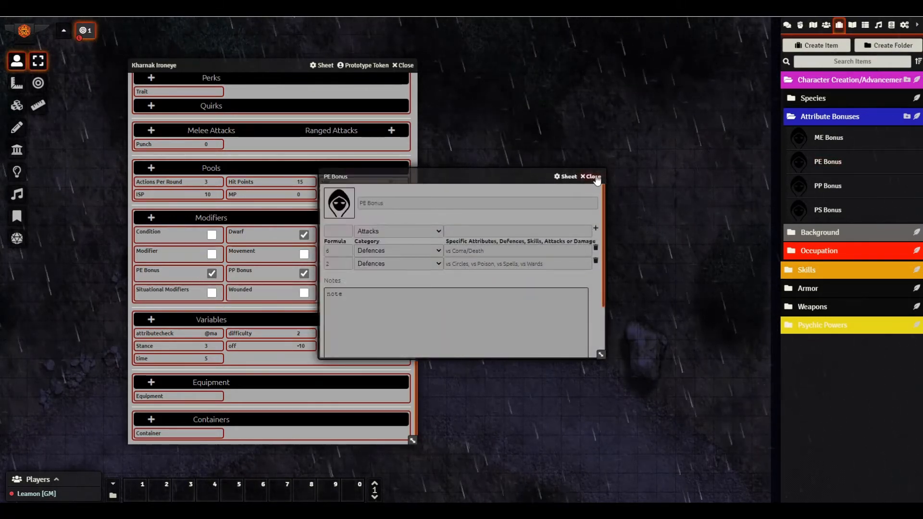
click(827, 162)
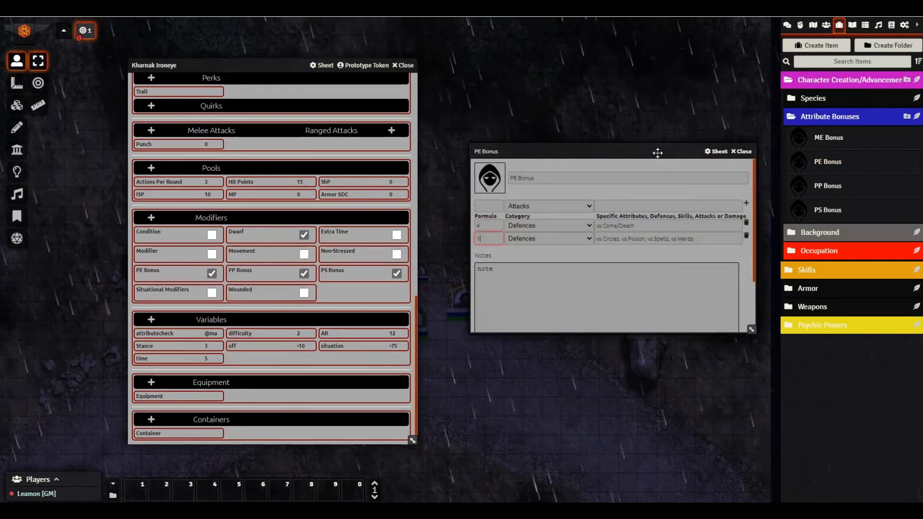
click(741, 151)
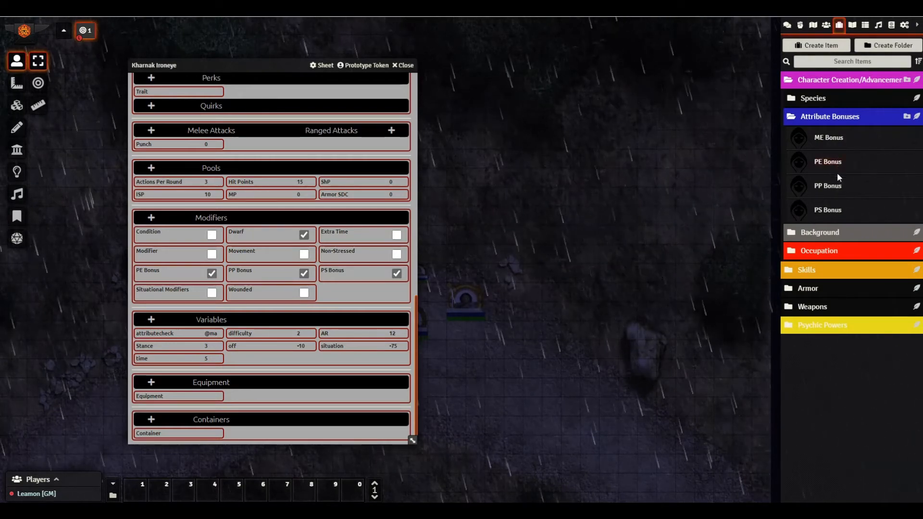
scroll(254, 247, up, 5)
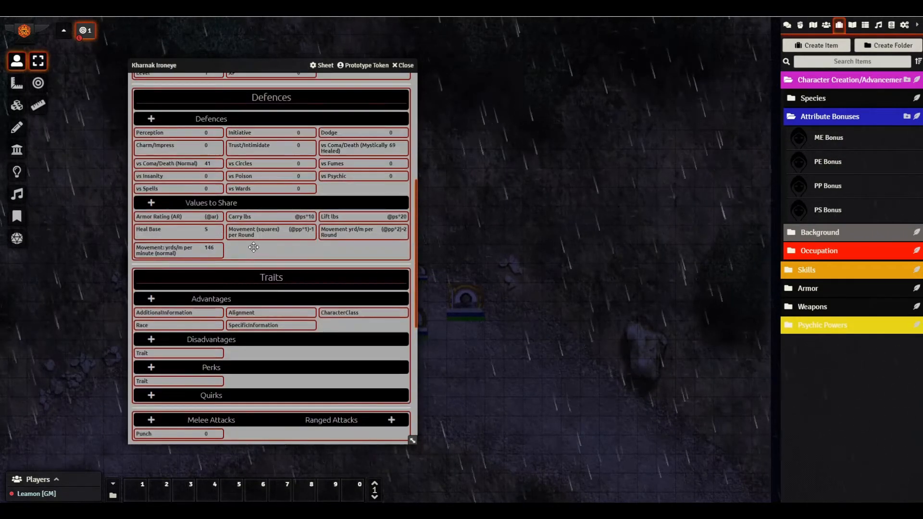
scroll(253, 247, up, 5)
click(211, 141)
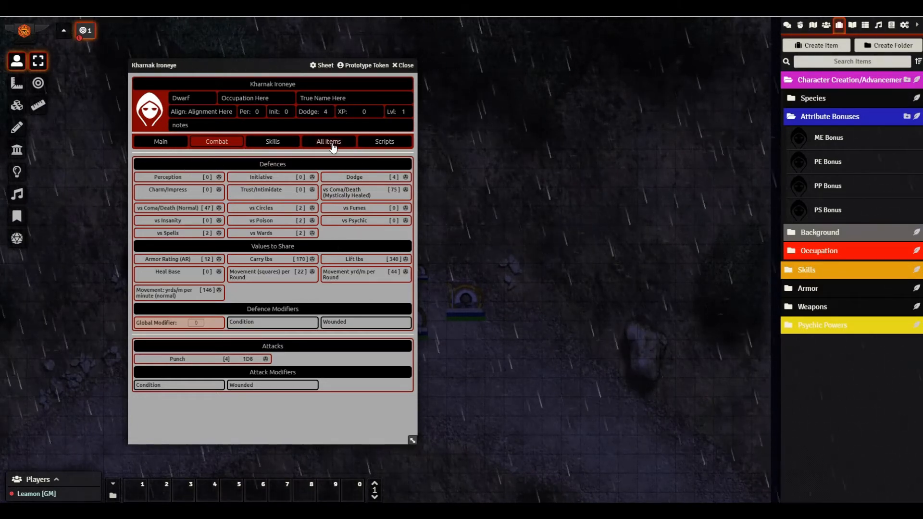
click(163, 143)
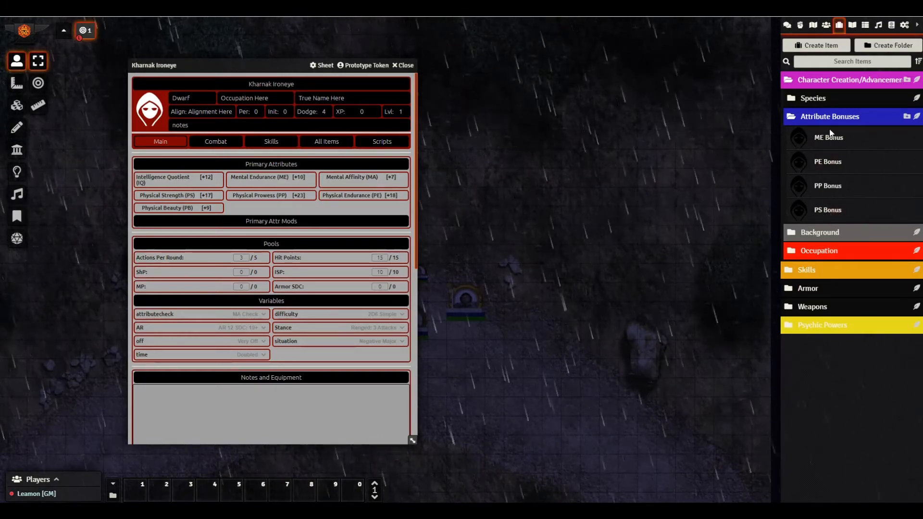
click(272, 144)
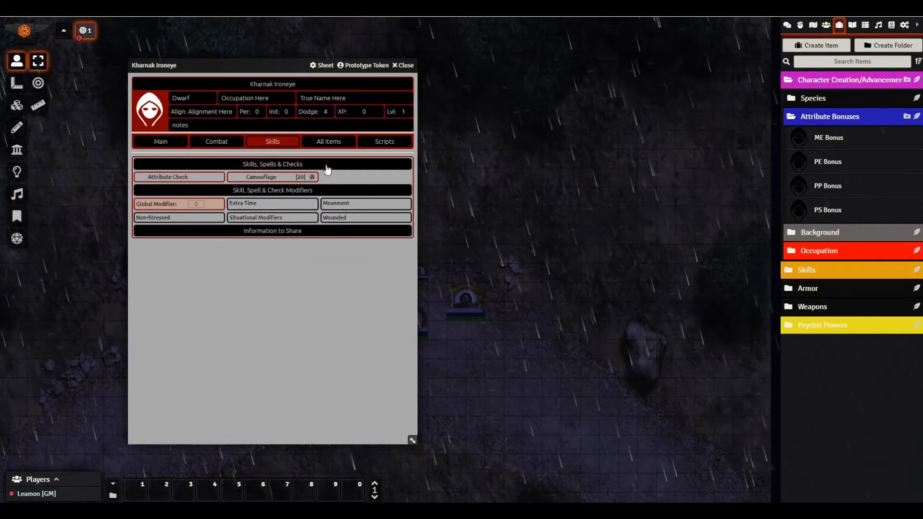
click(168, 141)
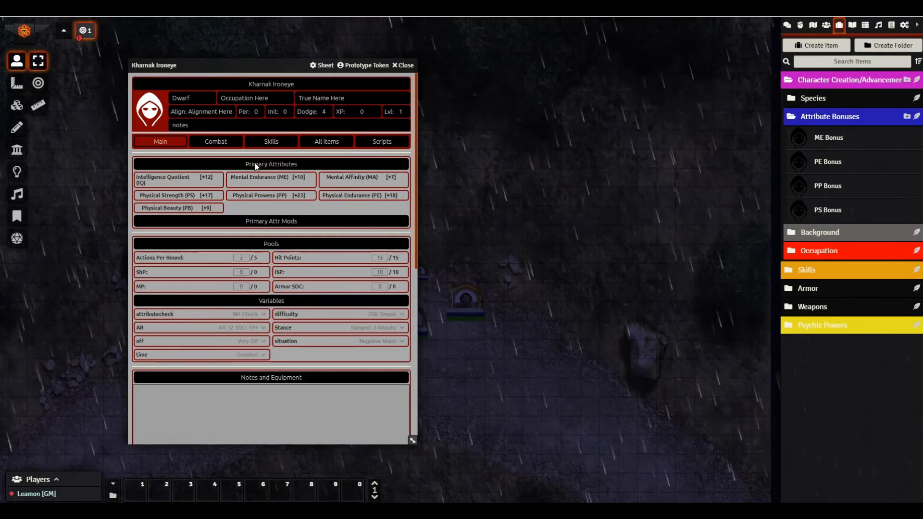
click(221, 149)
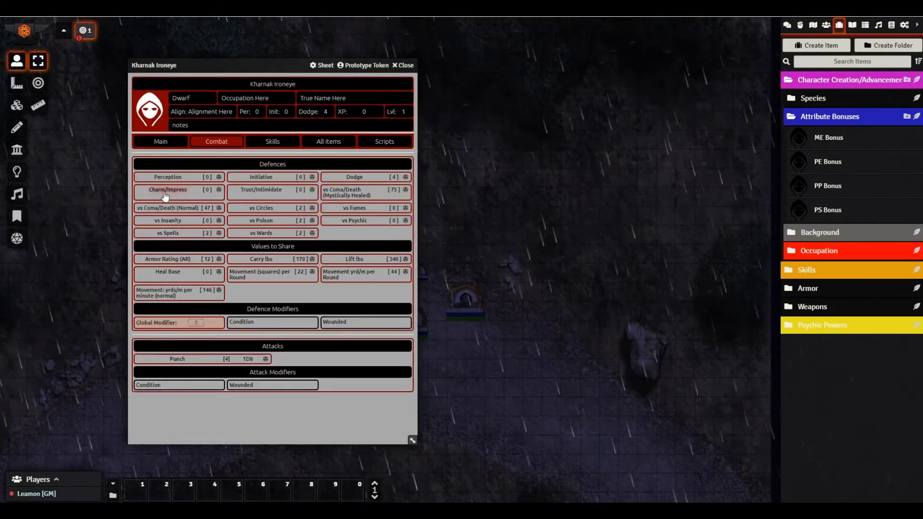
click(150, 142)
click(327, 143)
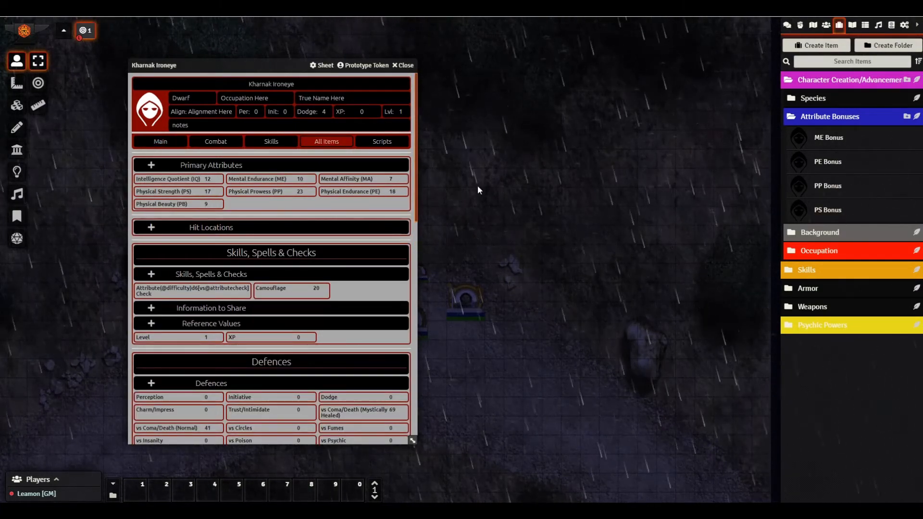
- Collapse Attribute Bonuses and expand Background to list Country, Country (Copy), Noble and Urban
click(792, 118)
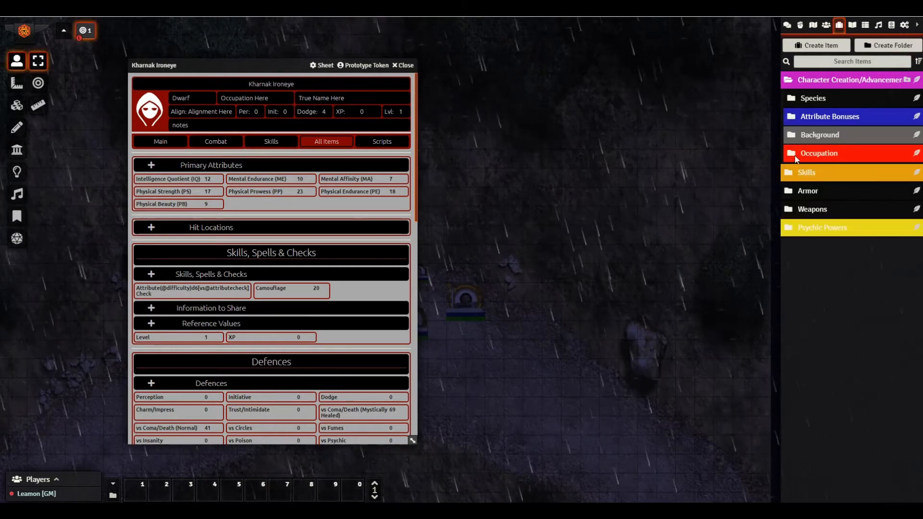
click(795, 134)
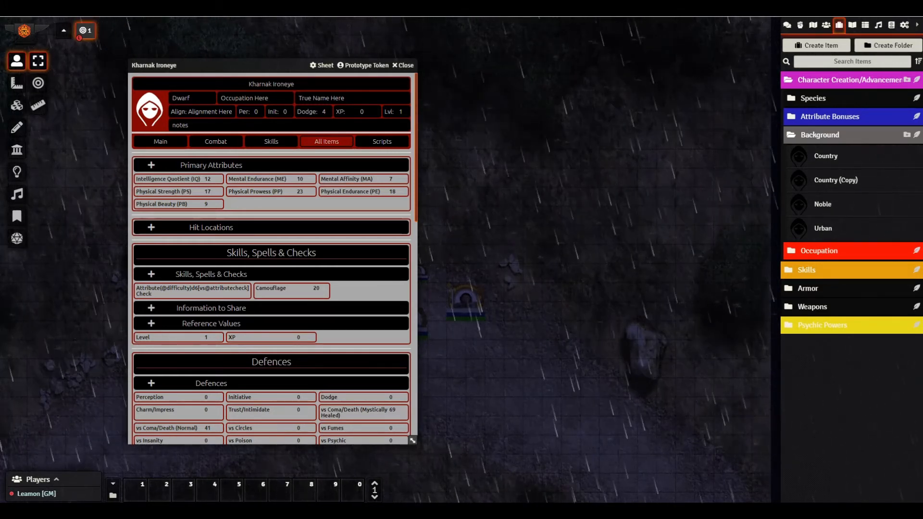
- Replace the Country (Copy) item's notes with the pasted Craftsman skill bonuses
click(828, 181)
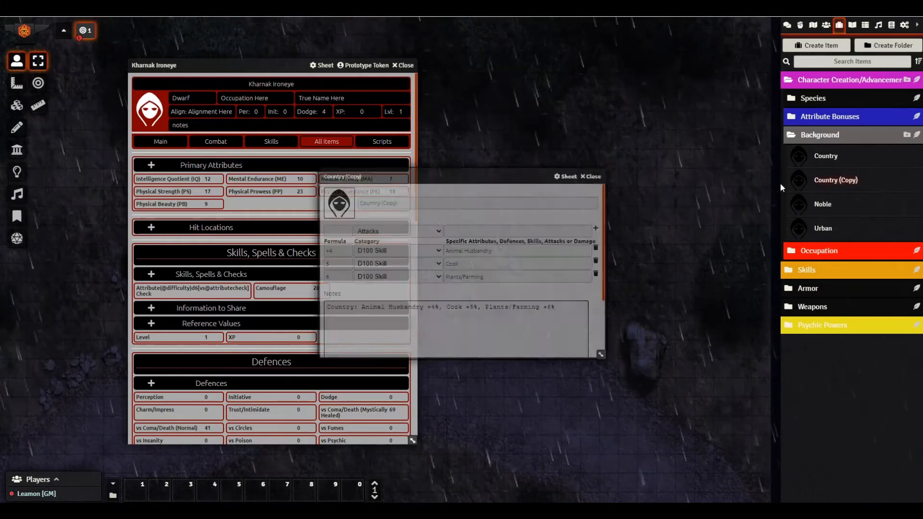
drag(480, 176, 569, 122)
click(649, 251)
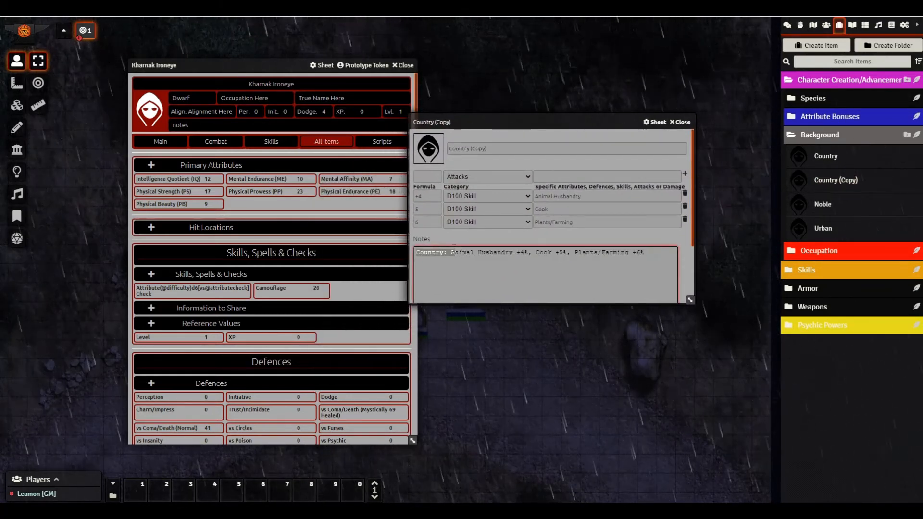
key(ctrl+a)
text(Craftsman: Carpentry +4%, General Repair +6%, Leather Working +4%)
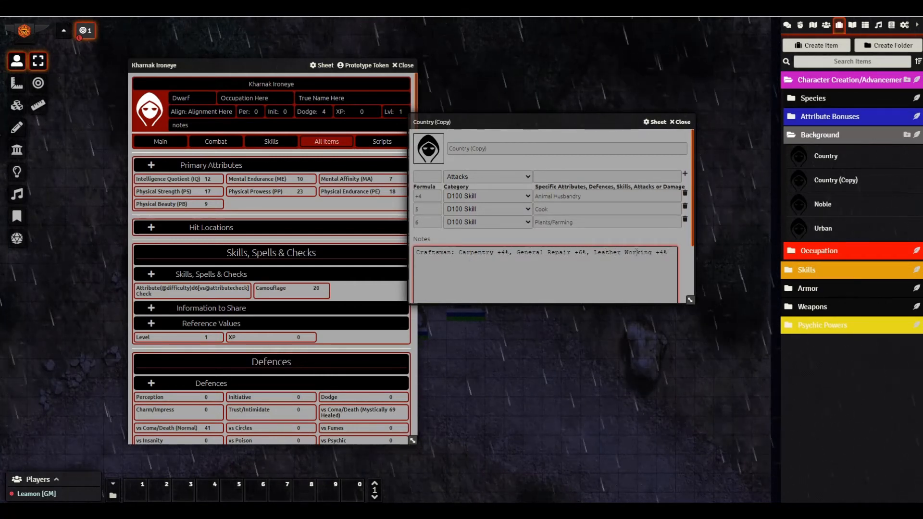
- Rename the item to Craftsman, turn Plants/Farming into General Repair, and remove the Cook row
double_click(426, 197)
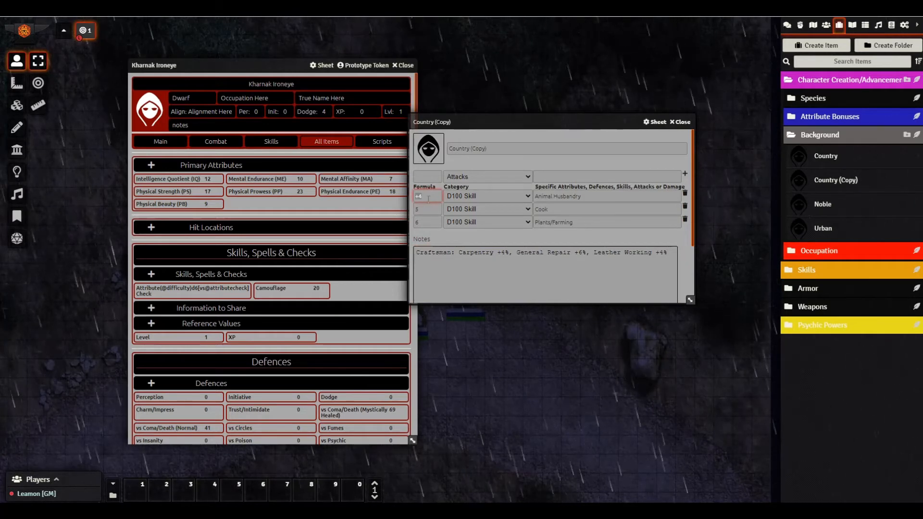
triple_click(511, 146)
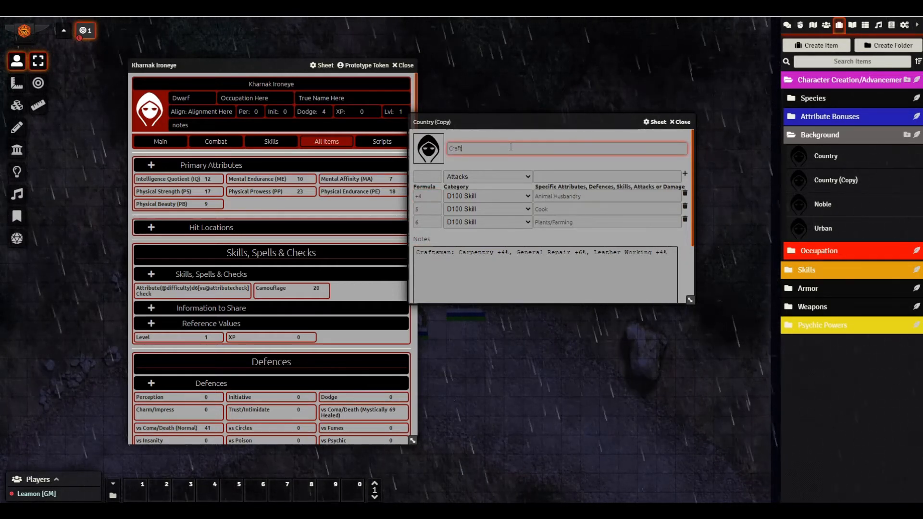
triple_click(589, 195)
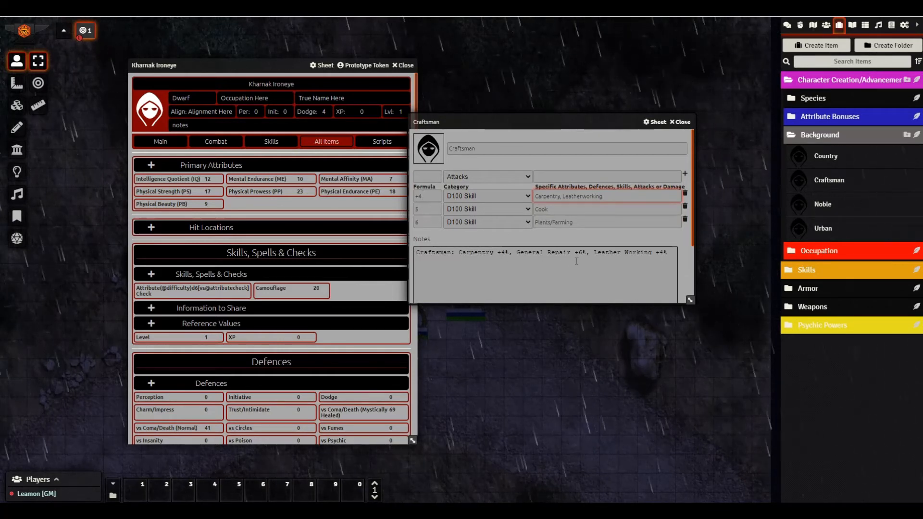
click(591, 223)
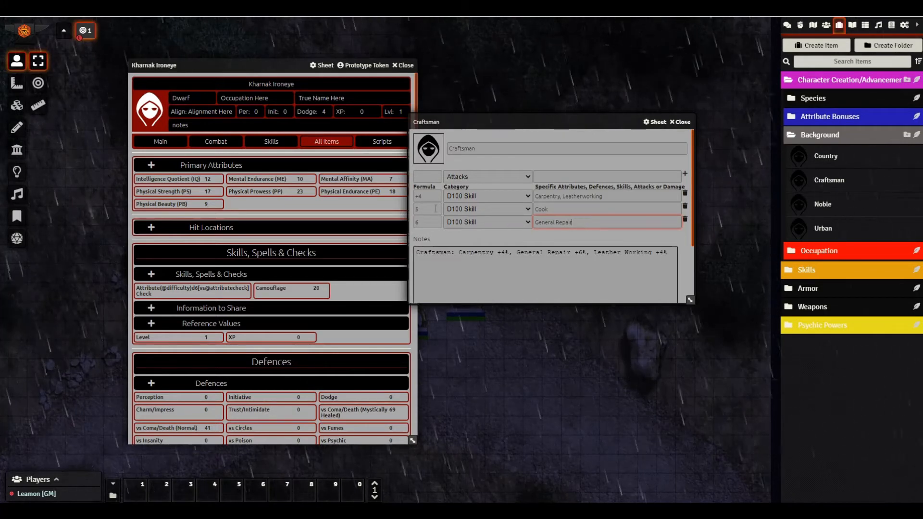
click(685, 207)
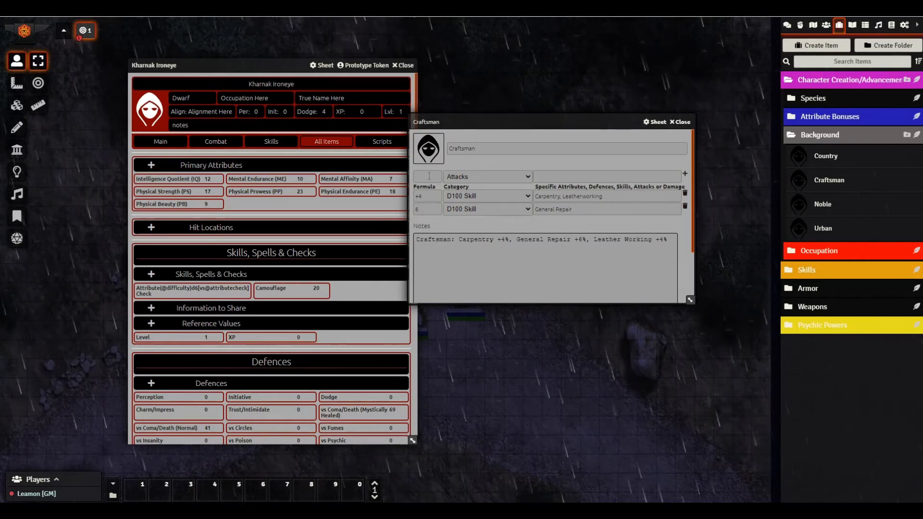
- Add a Medical skill bonus row, then delete it again
click(551, 177)
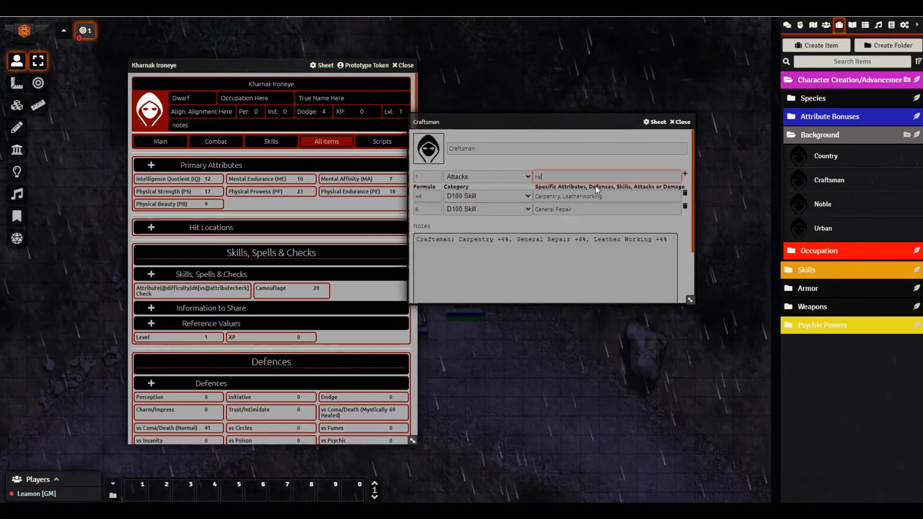
text(he)
key(BackSpace)
key(BackSpace)
text(medical)
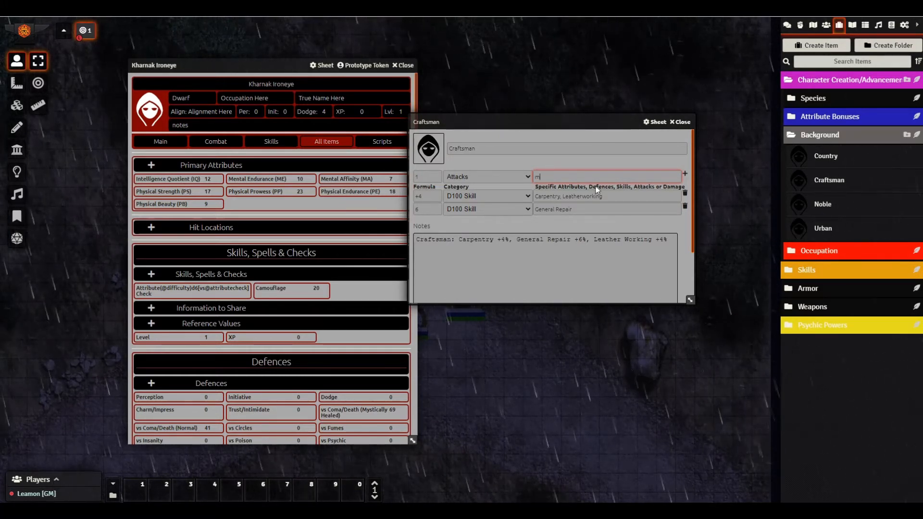
click(686, 174)
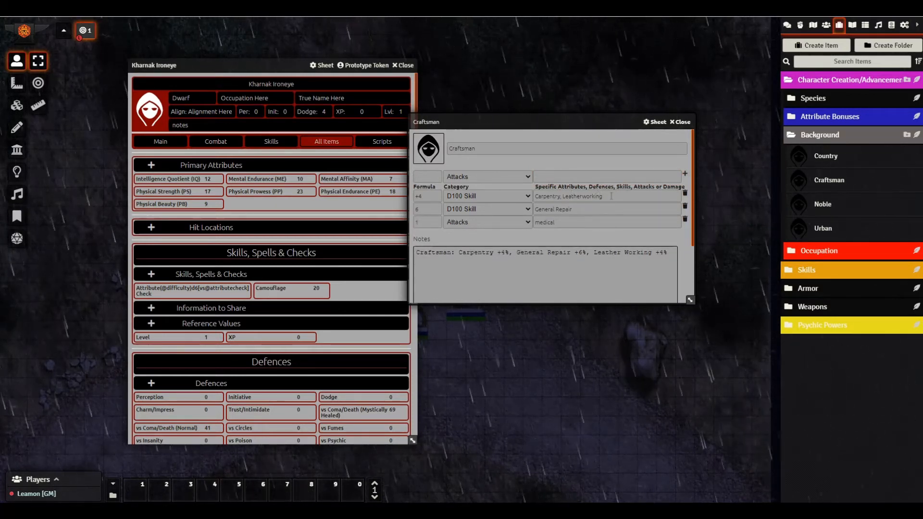
click(685, 219)
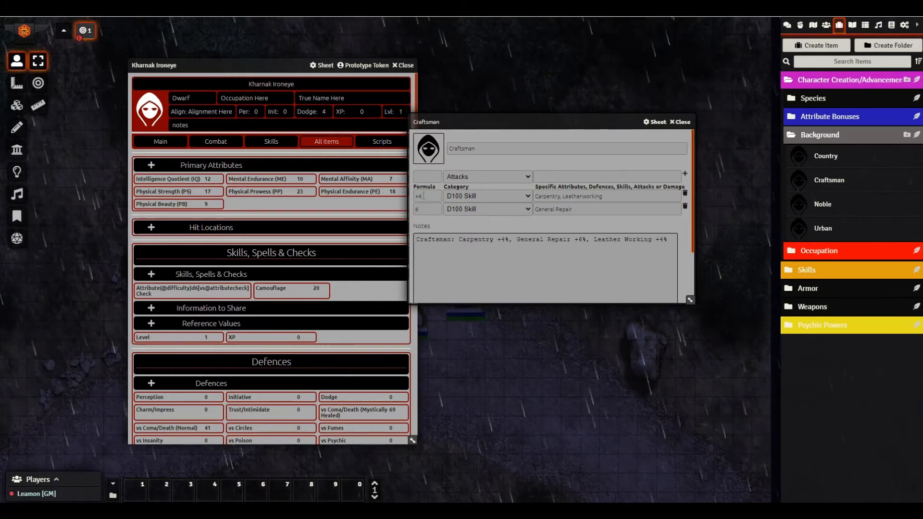
- Add the finished Craftsman background to Kharnak Ironeye's sheet
click(682, 122)
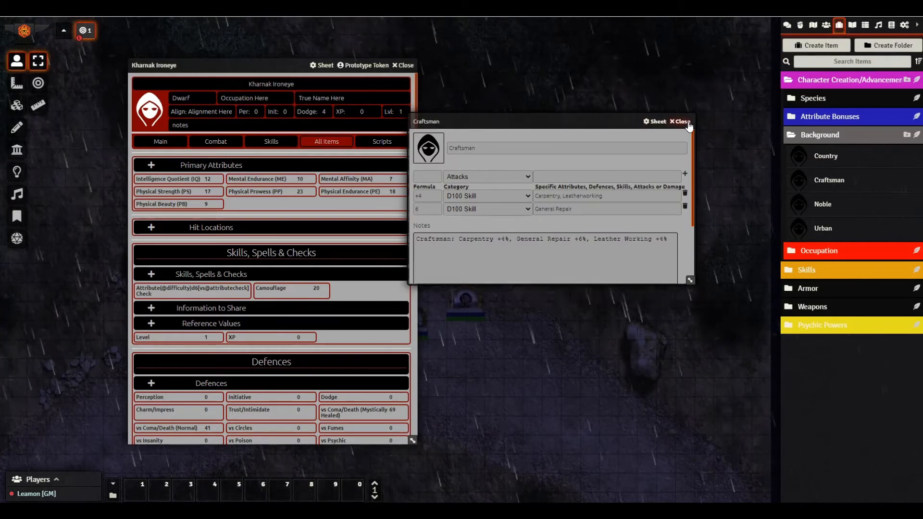
drag(828, 184, 332, 266)
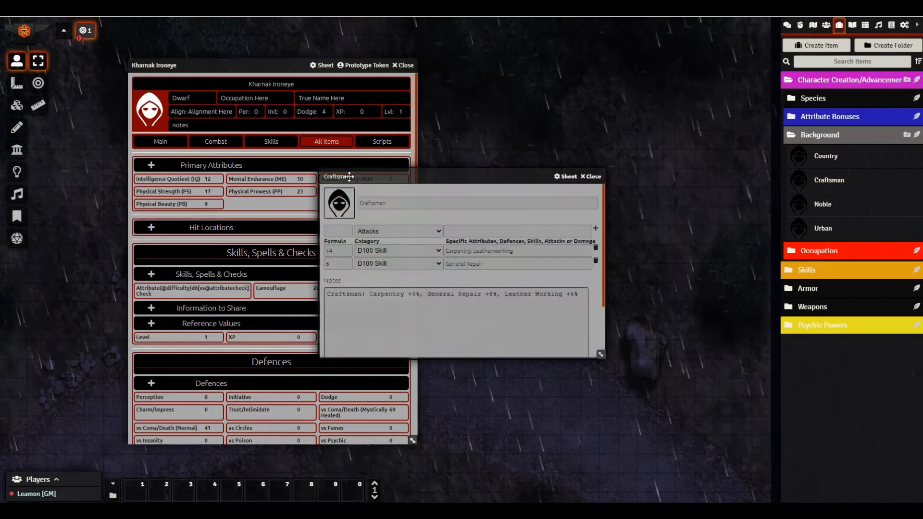
click(591, 176)
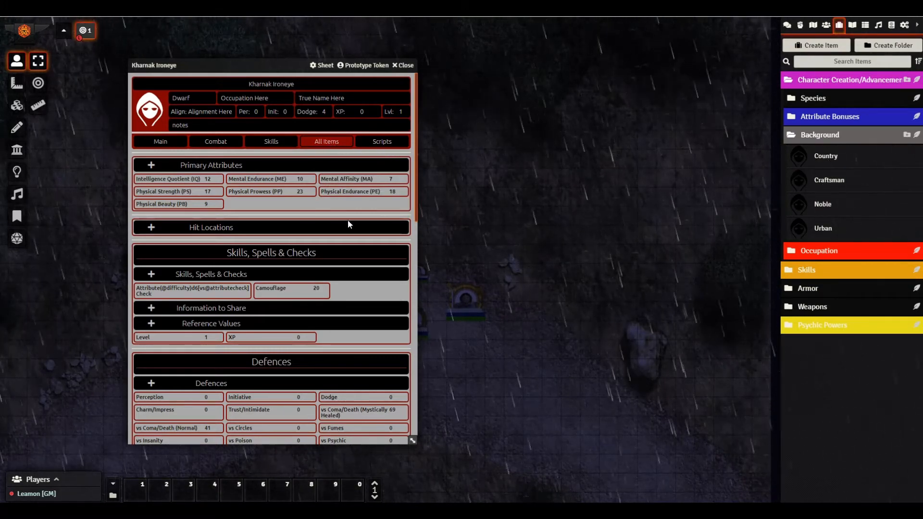
- Enable the Craftsman modifier and swap the Background folder for the Occupation folder
scroll(350, 240, down, 5)
scroll(357, 289, down, 6)
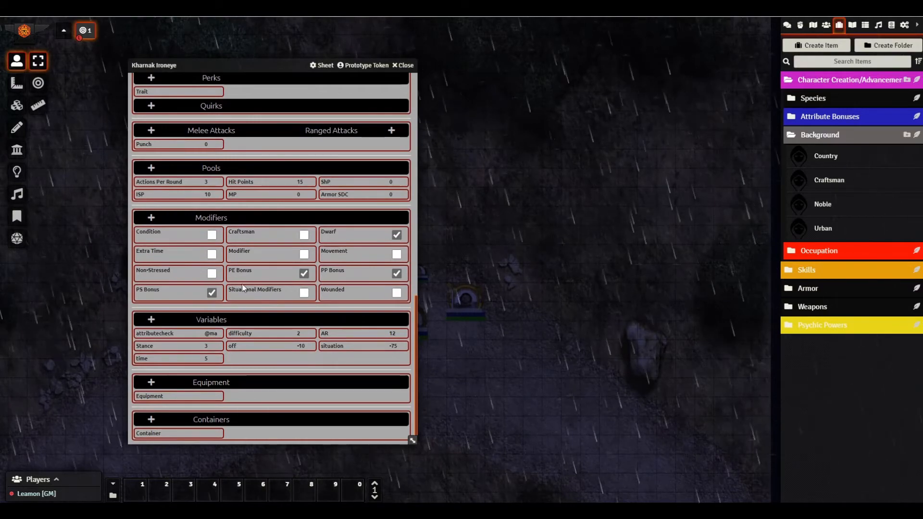
click(304, 235)
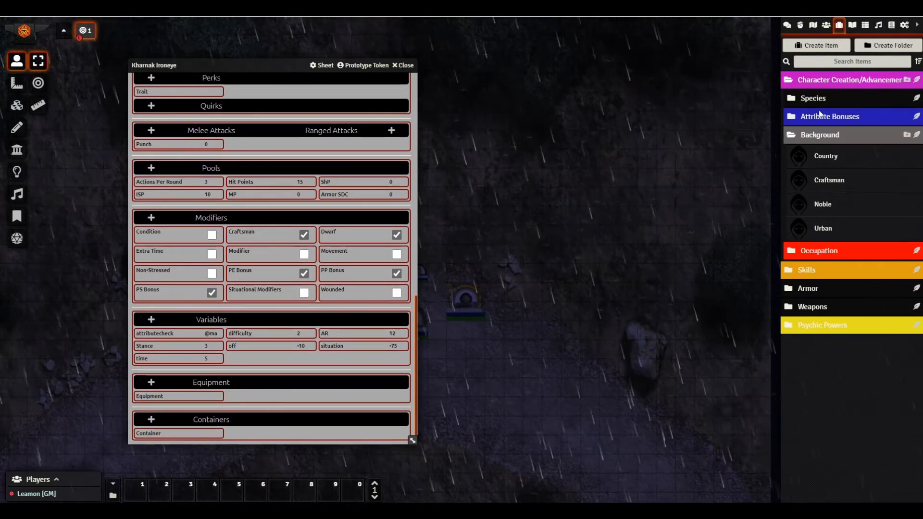
click(804, 138)
click(801, 154)
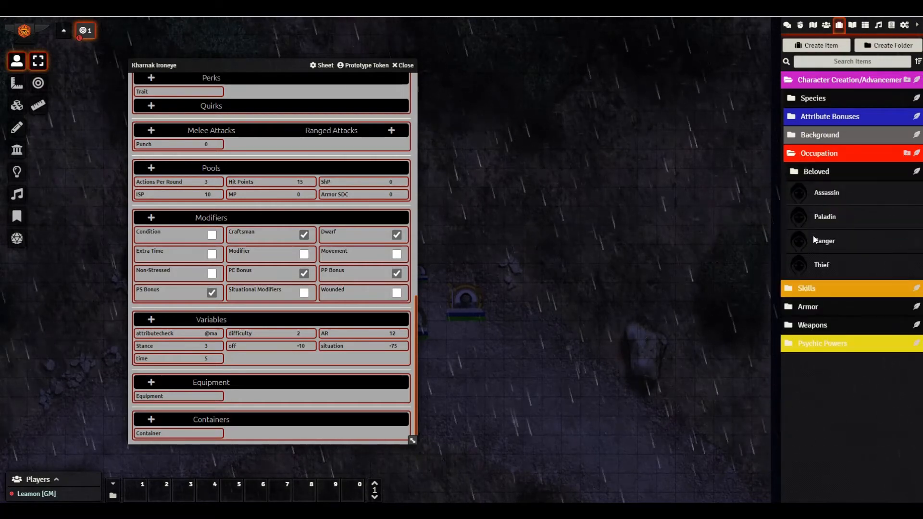
- Duplicate the Assassin occupation and review the enlarged Assassin (Copy) sheet
right_click(821, 198)
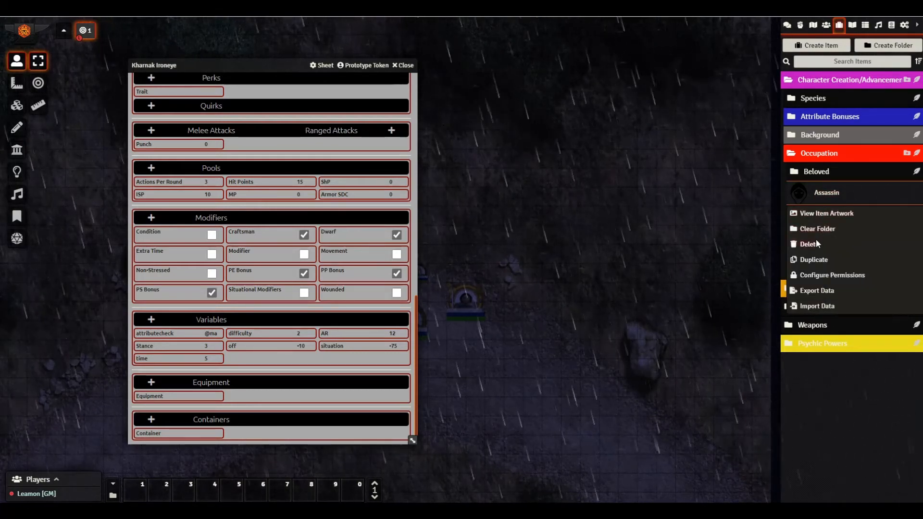
click(810, 260)
click(815, 216)
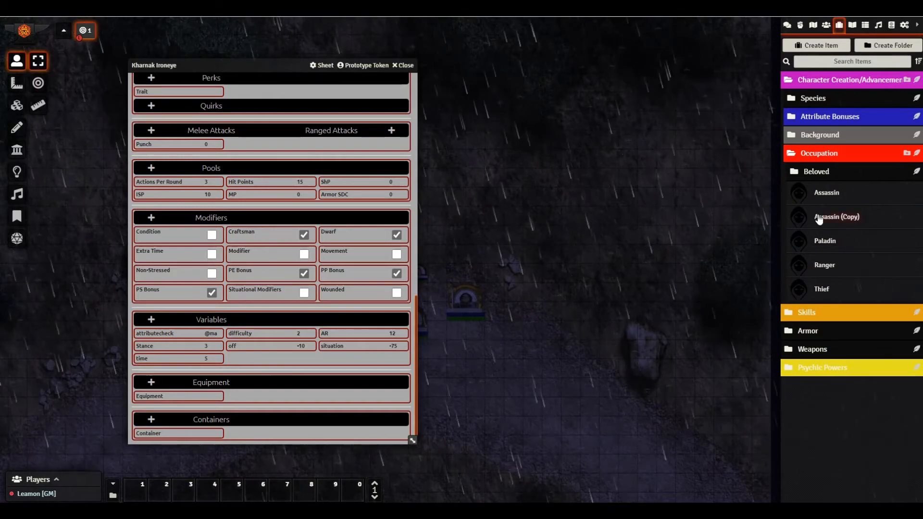
drag(474, 177, 551, 88)
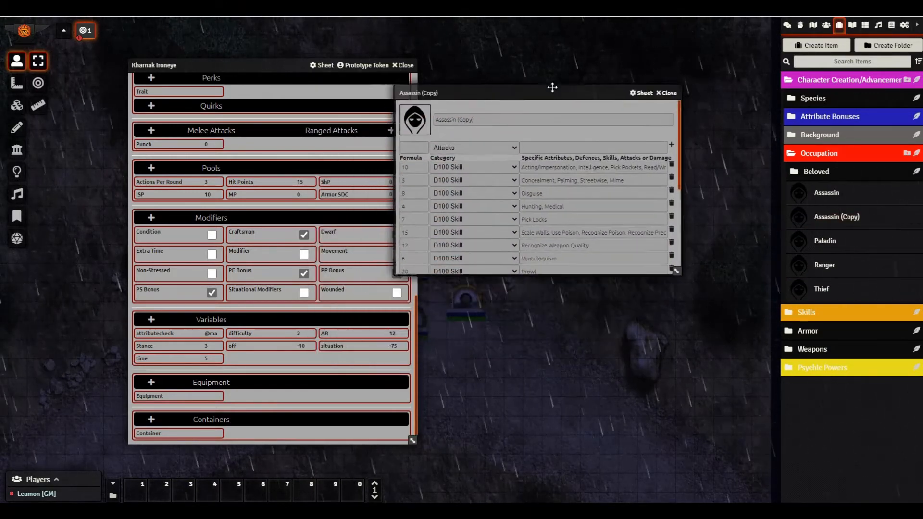
drag(678, 265, 692, 437)
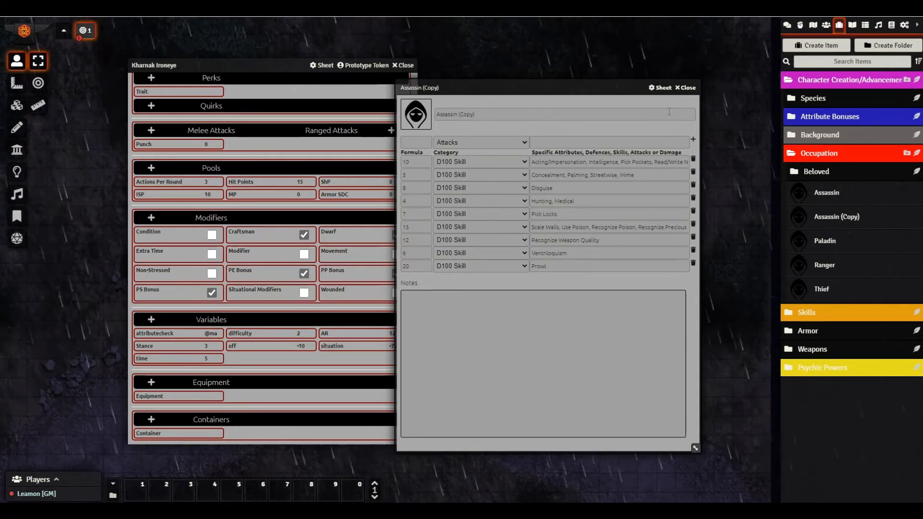
click(689, 88)
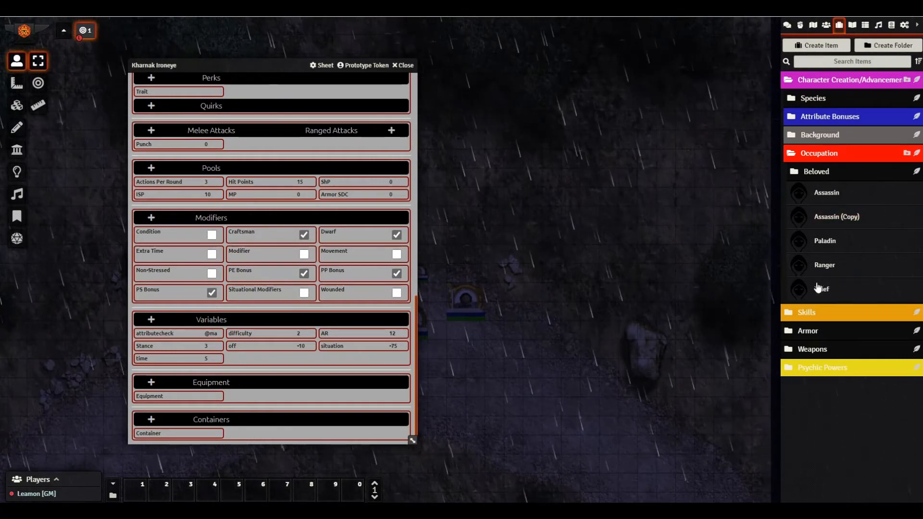
- Check the Beloved folder, then collapse the Beloved and Occupation folders
click(794, 173)
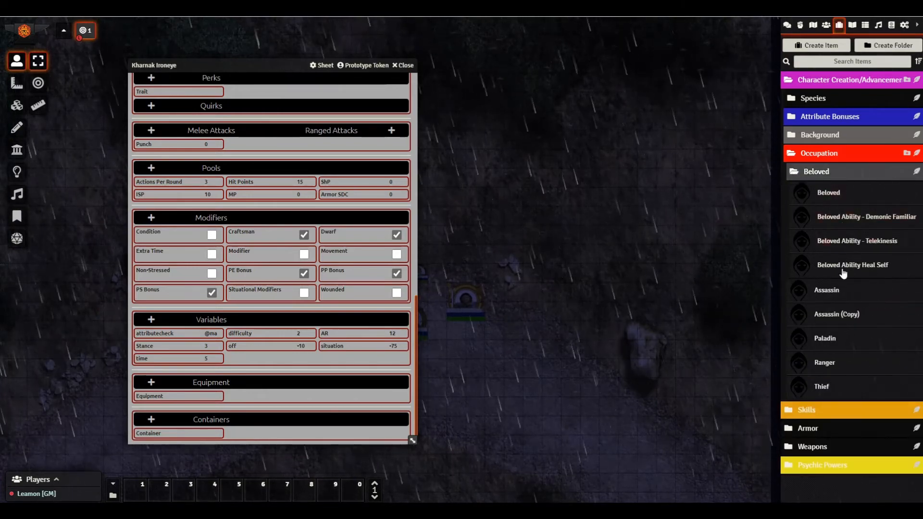
click(804, 174)
click(804, 174)
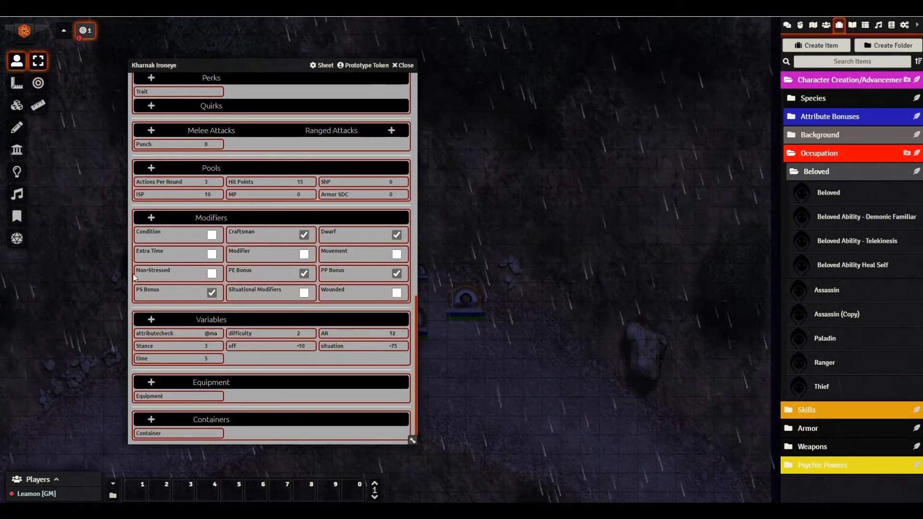
click(798, 173)
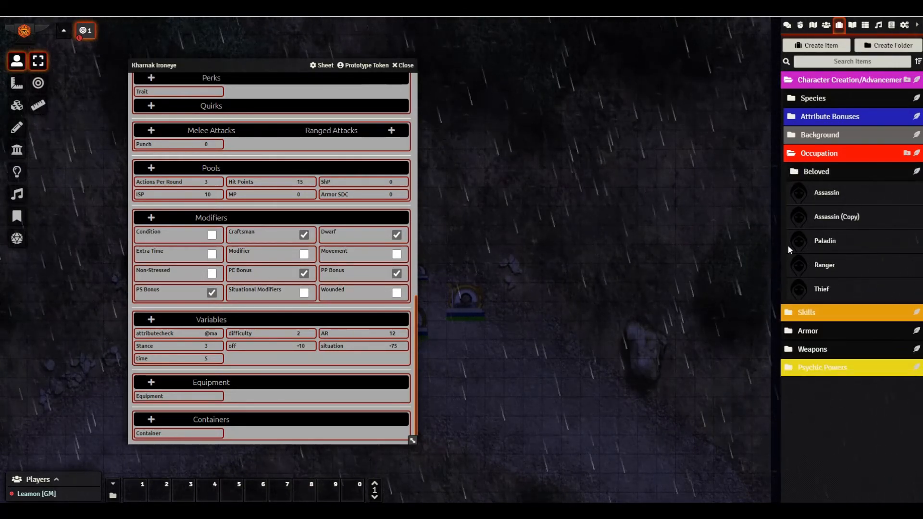
click(792, 155)
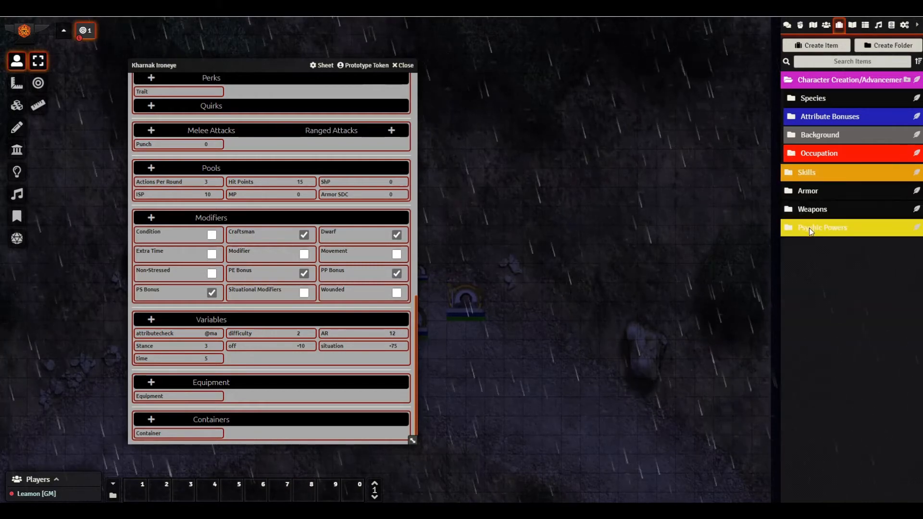
- Drag Scale Walls from Skills > Elective Skills onto Kharnak's sheet, showing formula 26
click(791, 172)
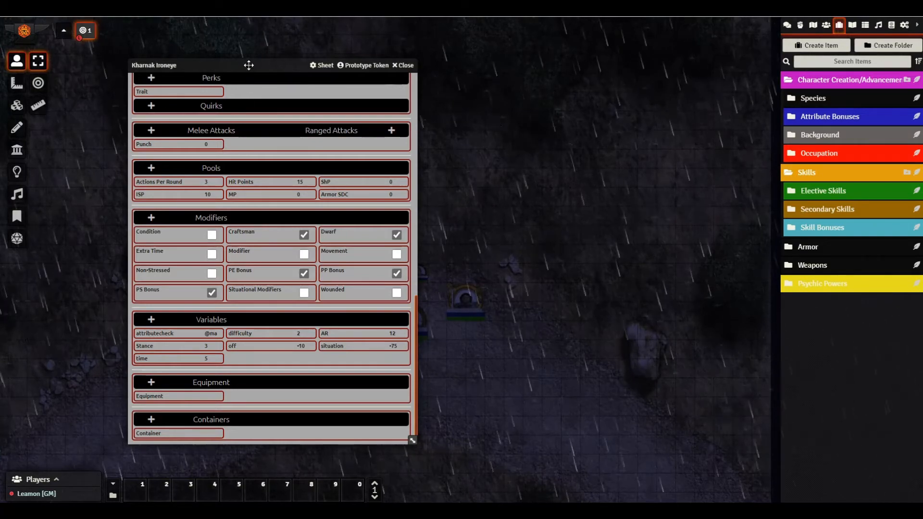
drag(249, 64, 418, 80)
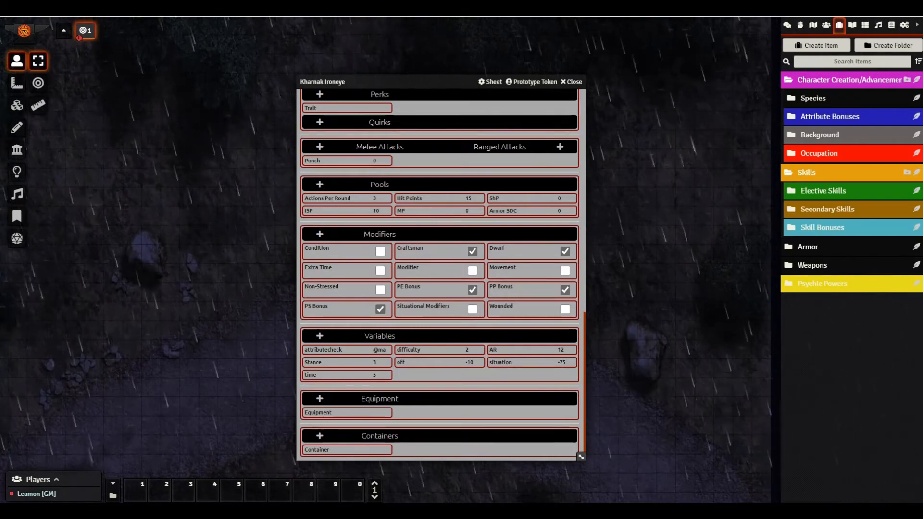
click(810, 190)
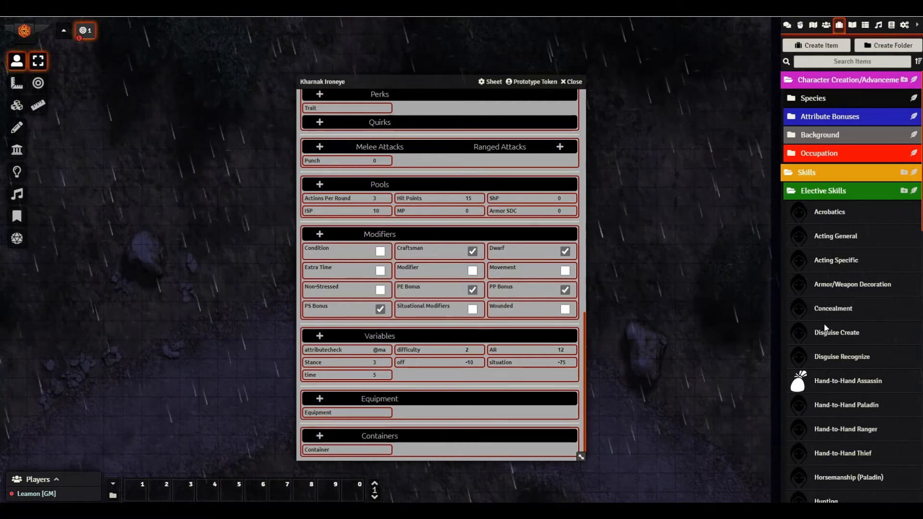
scroll(832, 308, down, 4)
scroll(838, 332, down, 10)
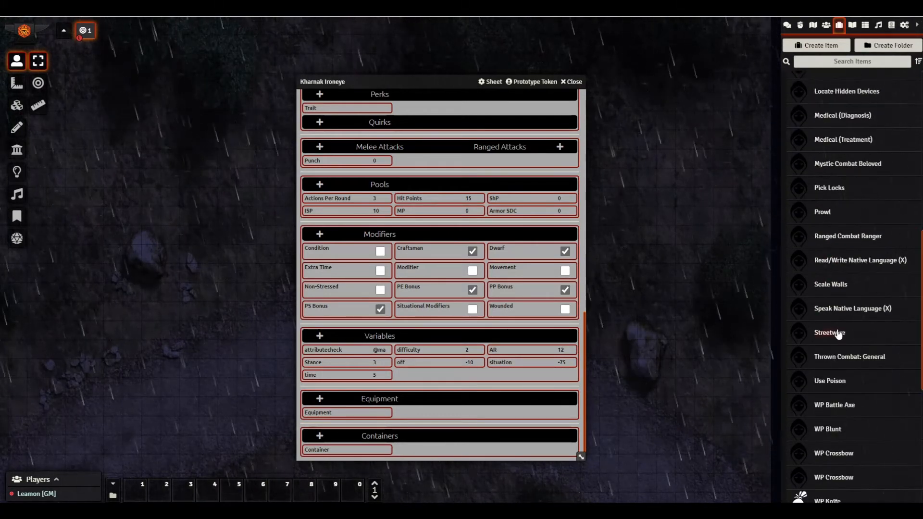
scroll(837, 376, up, 5)
scroll(838, 370, up, 7)
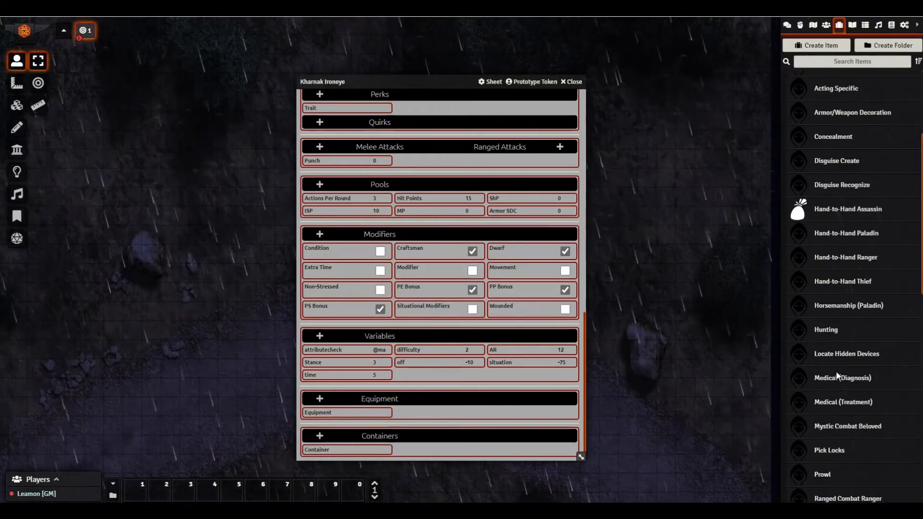
scroll(829, 240, down, 4)
scroll(826, 277, down, 10)
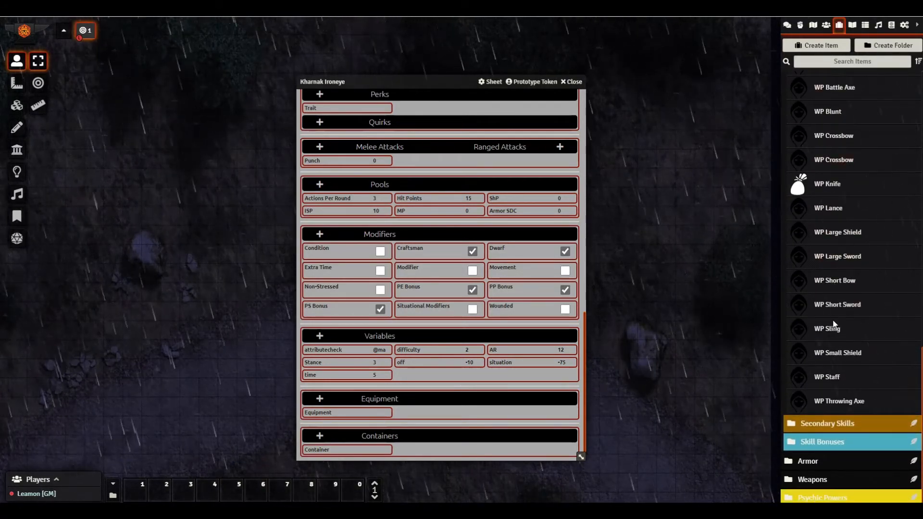
scroll(832, 312, up, 10)
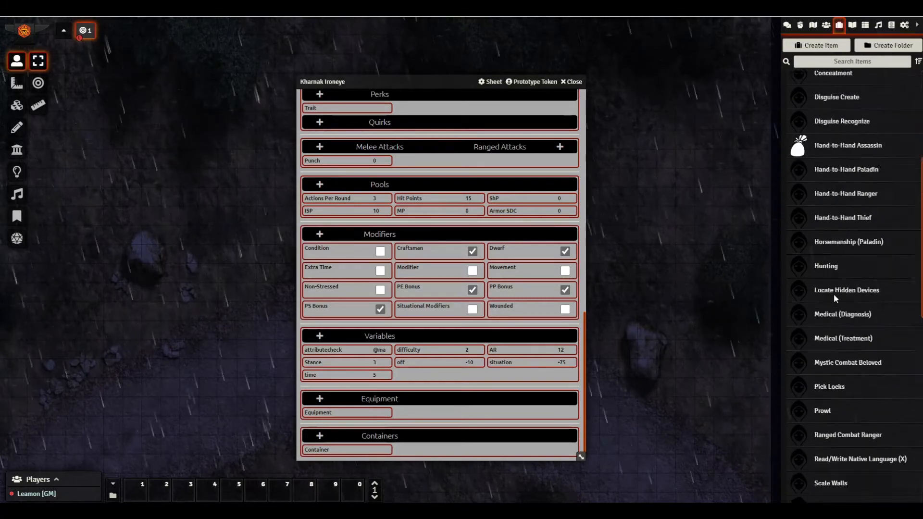
scroll(835, 298, down, 4)
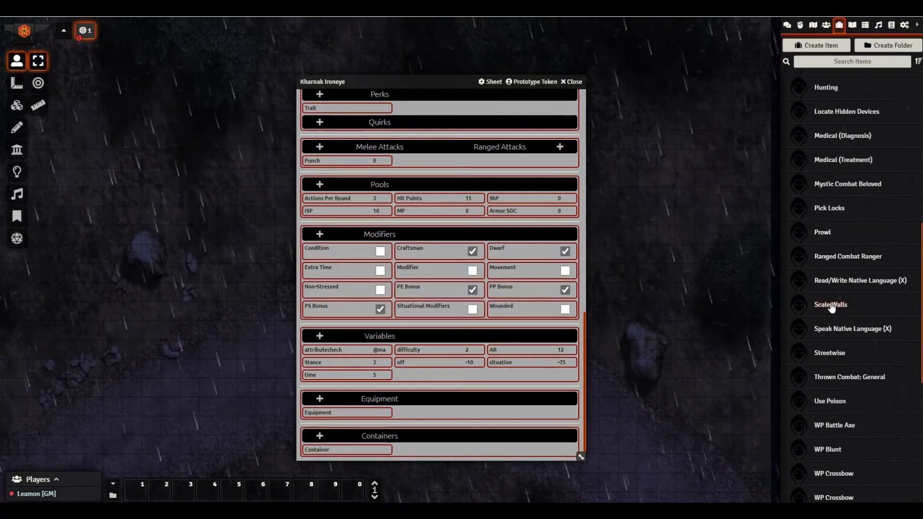
drag(831, 307, 536, 295)
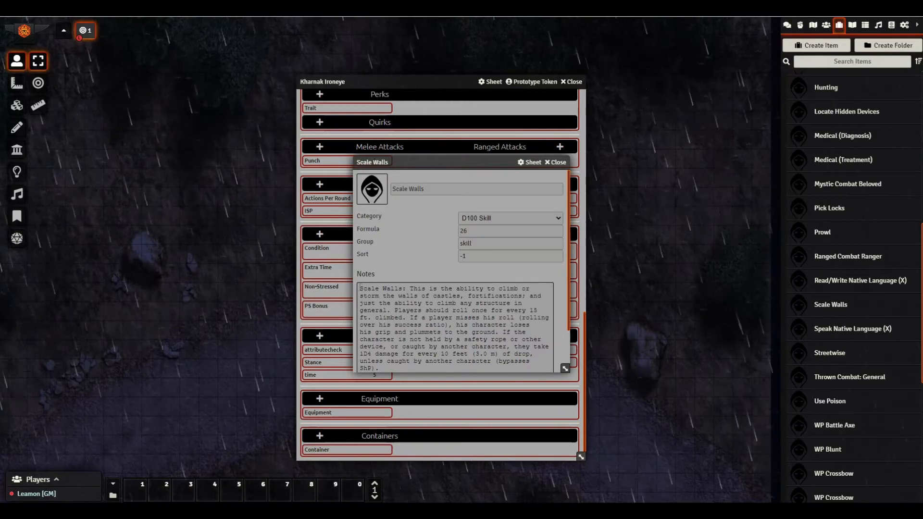
- Insert a new first line reading 'Level' in the Scale Walls notes
mouse_move(361, 286)
mouse_down()
mouse_move(534, 368)
mouse_move(361, 288)
mouse_up()
key(Return)
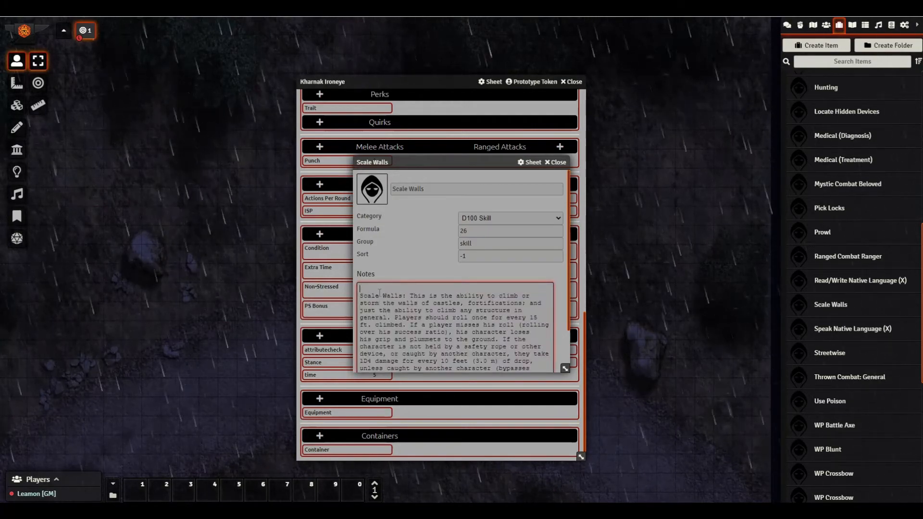
text(Level 1)
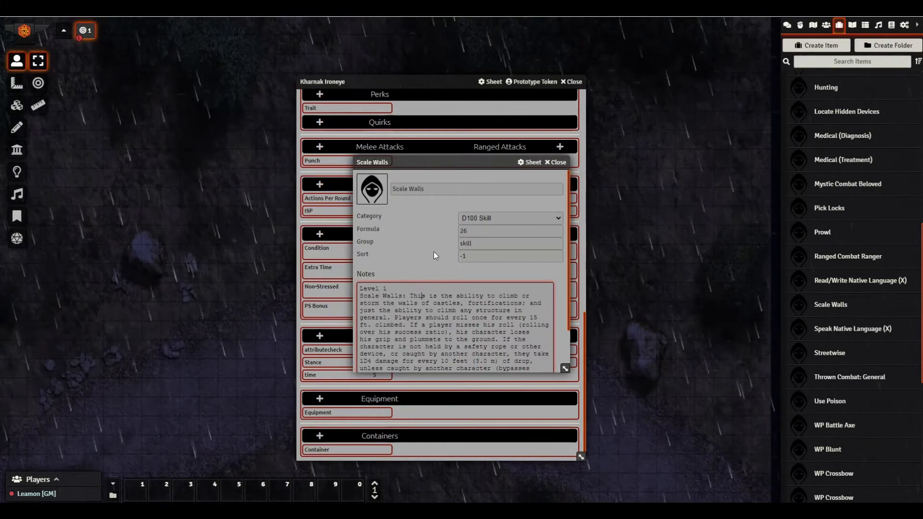
- Expand Skill Bonuses to show Camouflage, Masonry and Rope Works Bonus
scroll(431, 325, down, 1)
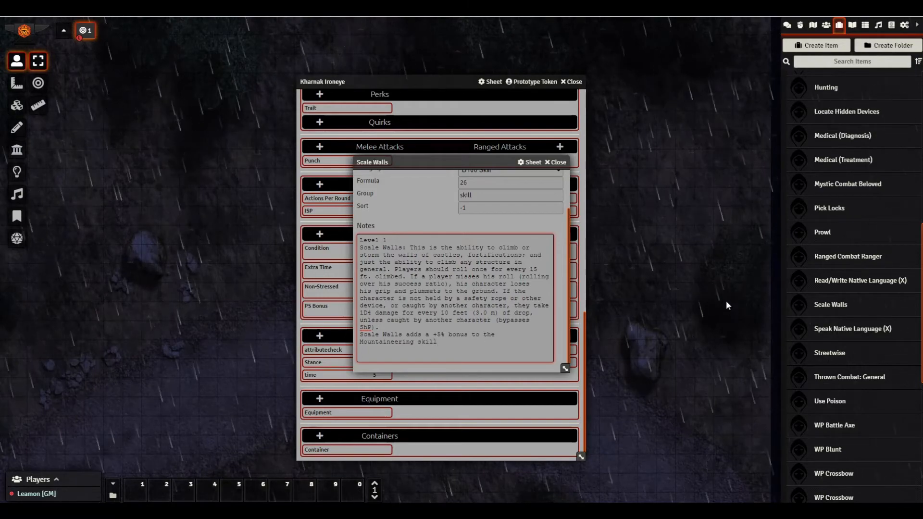
scroll(834, 139, up, 2)
scroll(833, 141, up, 5)
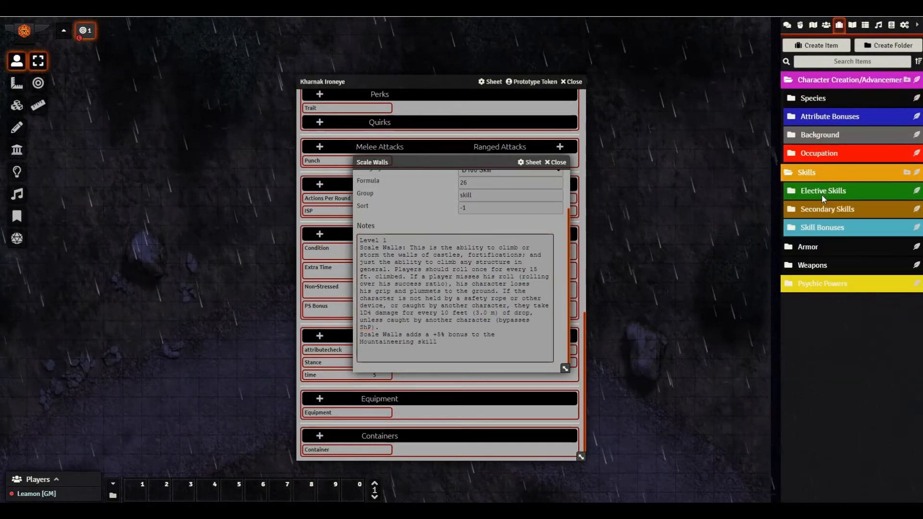
click(810, 226)
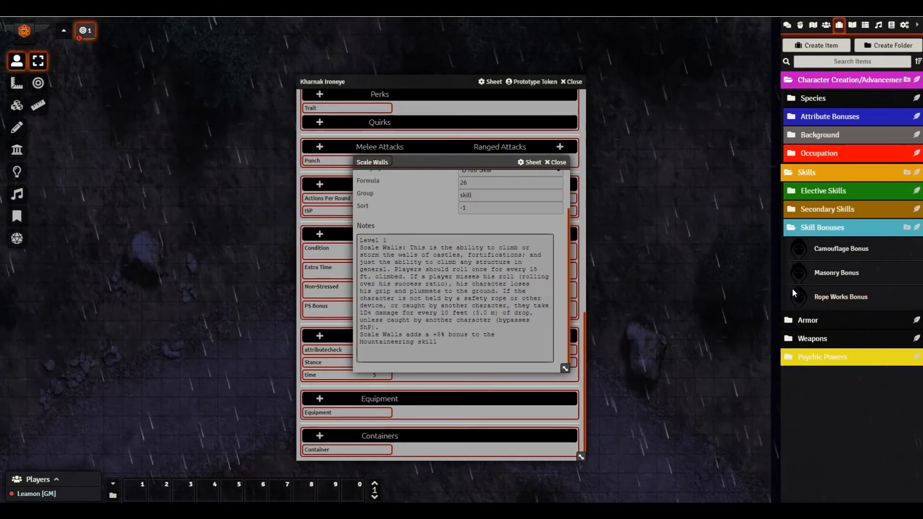
scroll(431, 202, up, 2)
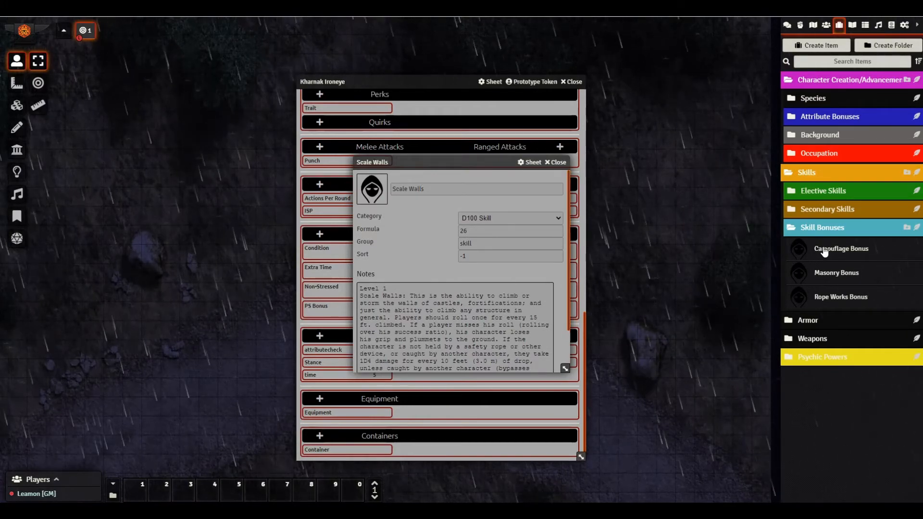
- Duplicate Camouflage Bonus and rename the copy 'Scale Walls Bonus'
scroll(466, 325, down, 2)
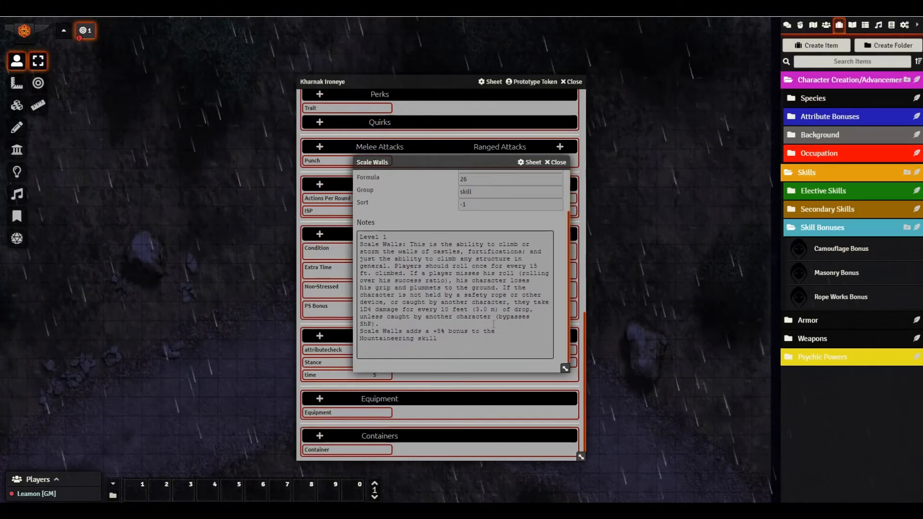
right_click(831, 252)
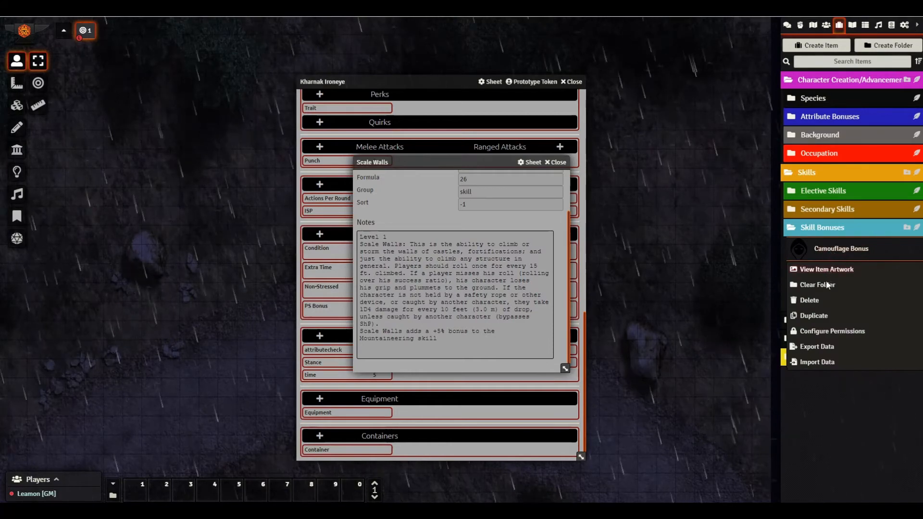
click(817, 315)
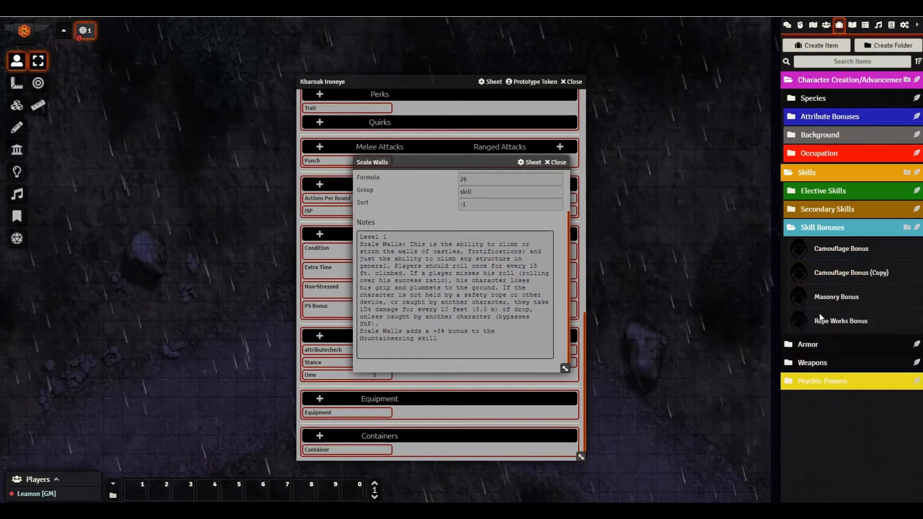
click(833, 274)
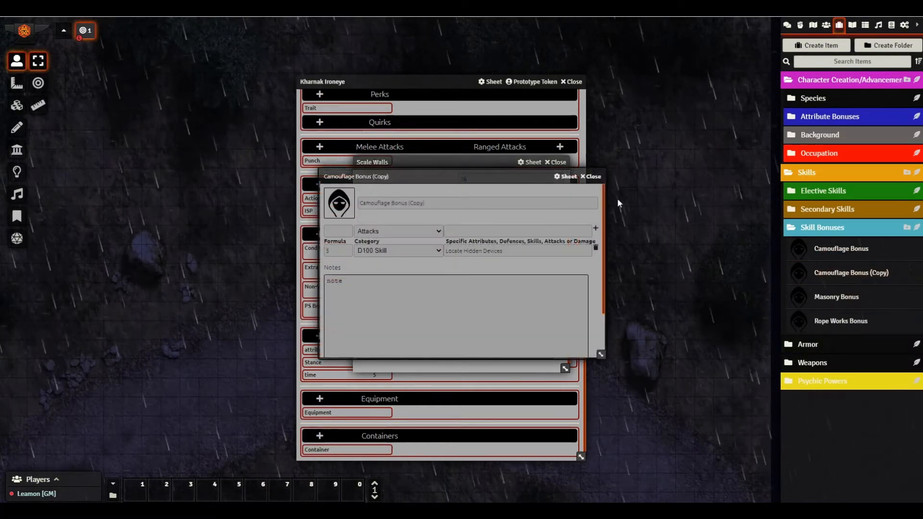
click(448, 204)
text(Sc)
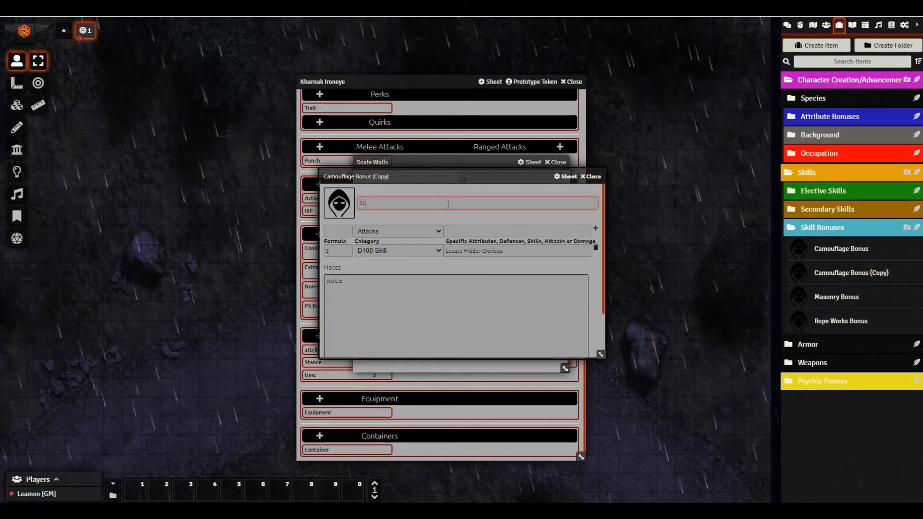
text(ale Walls)
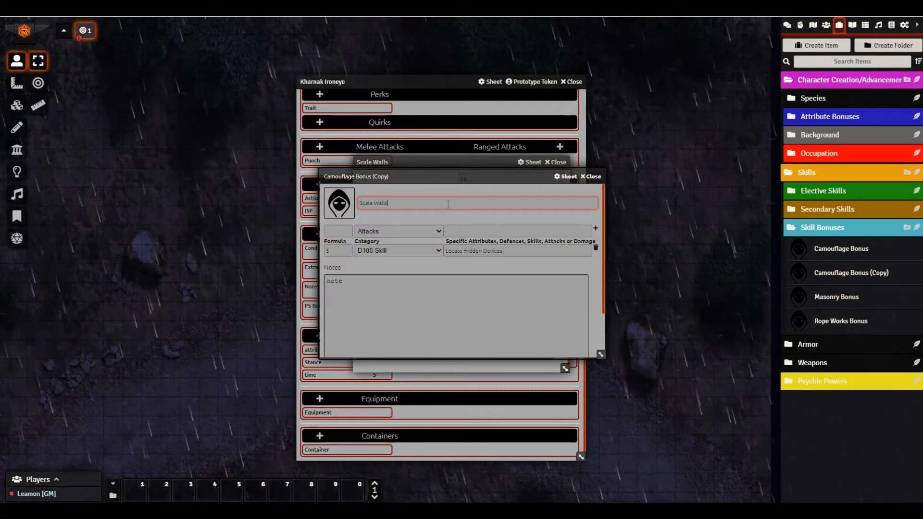
text( Bonus)
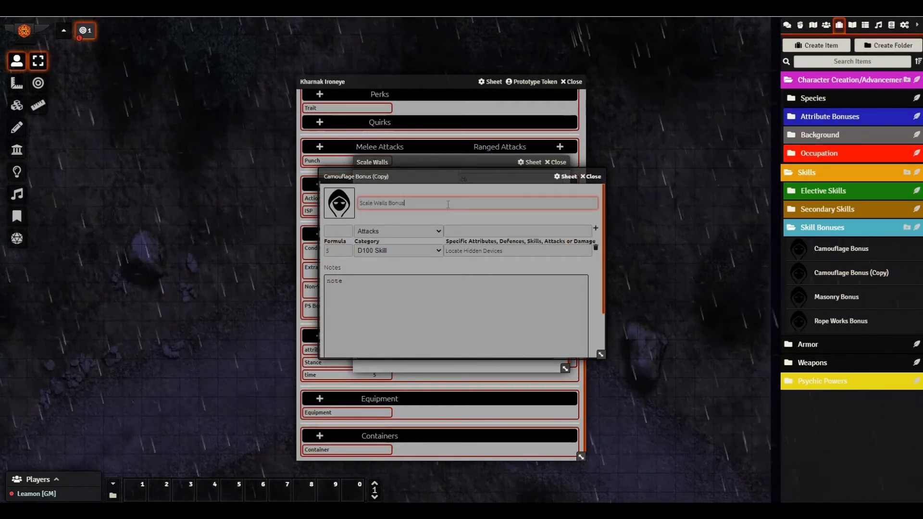
- Point the Scale Walls Bonus at the Mountaineering skill, leaving the bonus type unchanged
drag(454, 181, 672, 173)
drag(454, 165, 354, 165)
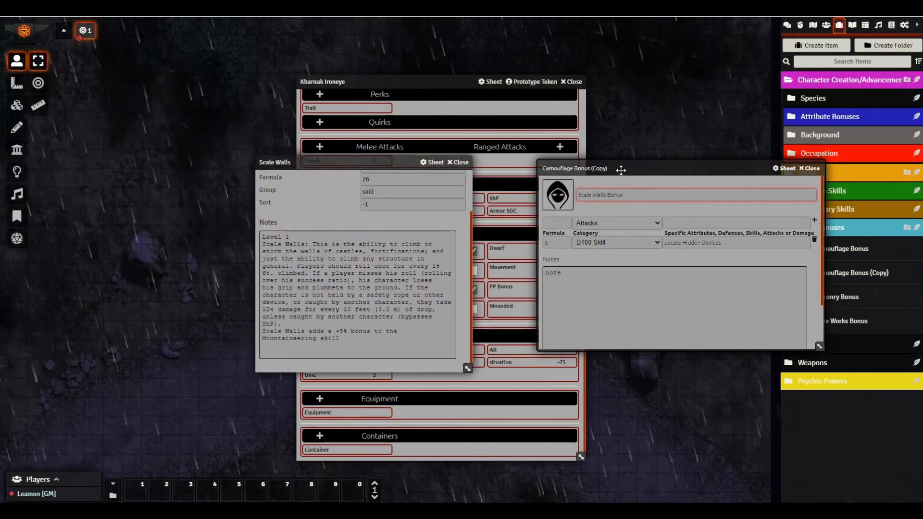
drag(620, 170, 563, 167)
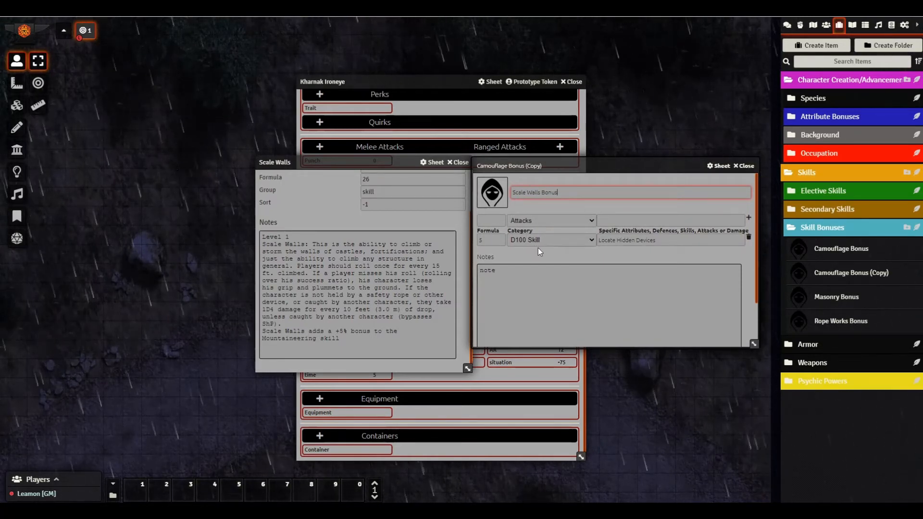
click(672, 239)
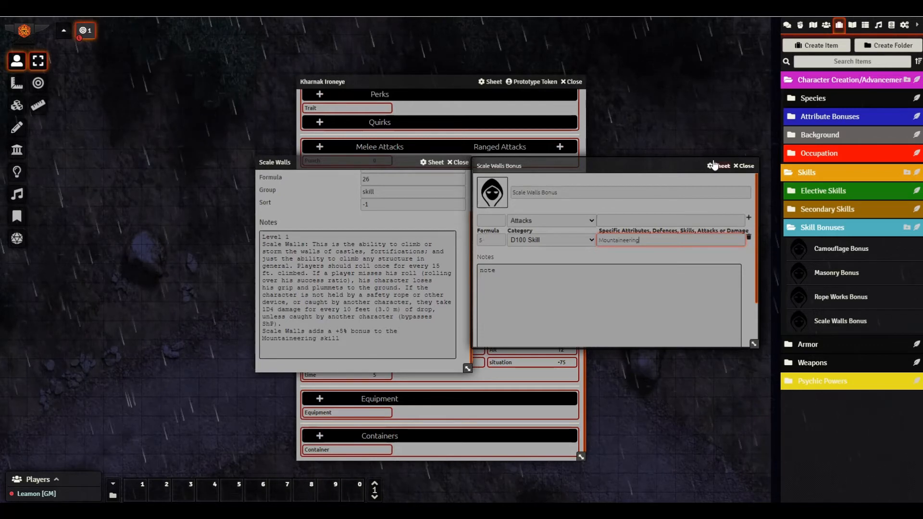
click(536, 219)
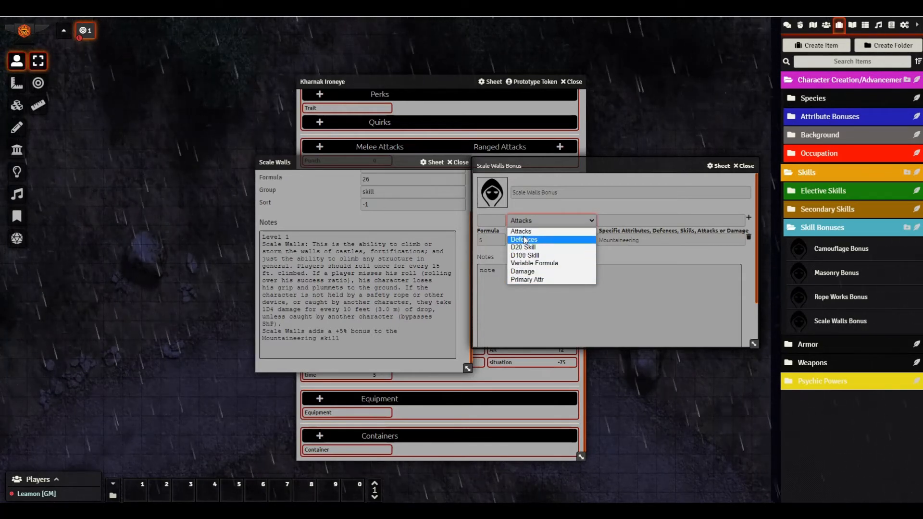
click(528, 218)
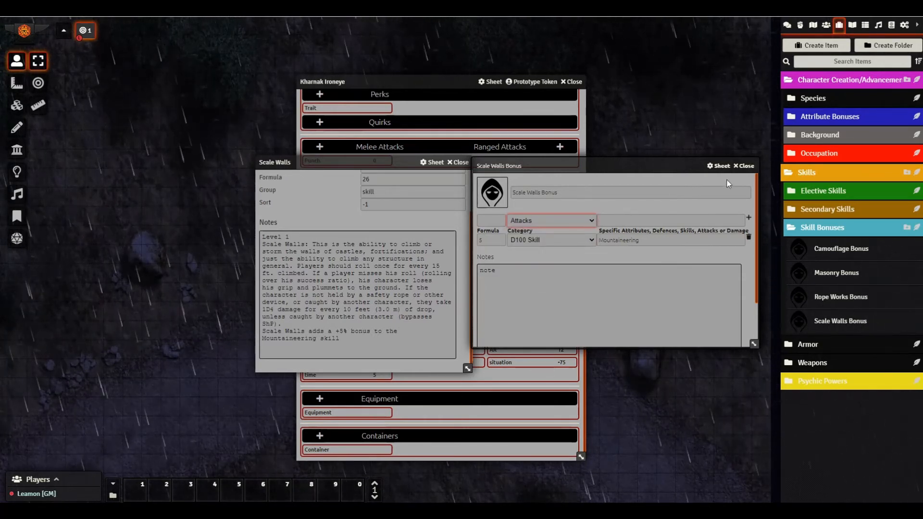
- Add Scale Walls Bonus to Kharnak's sheet, enable its modifier, and show his skills
click(744, 166)
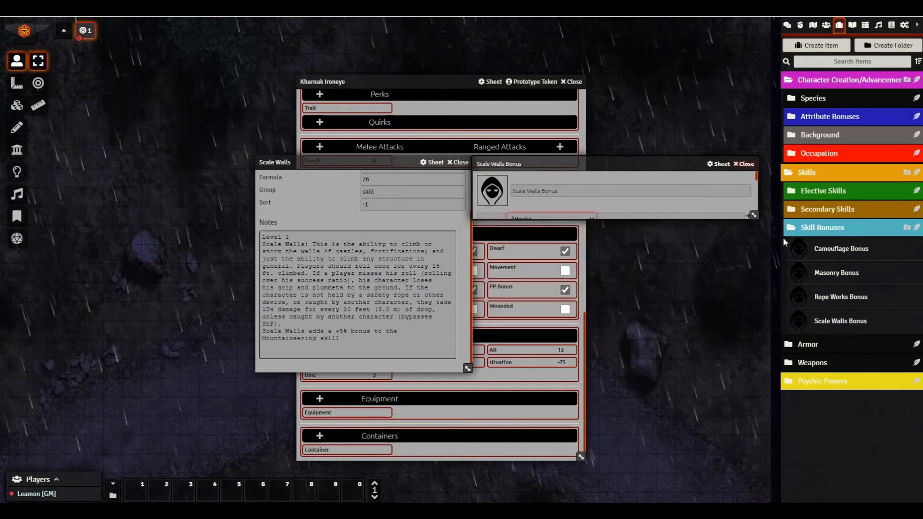
drag(840, 320, 523, 293)
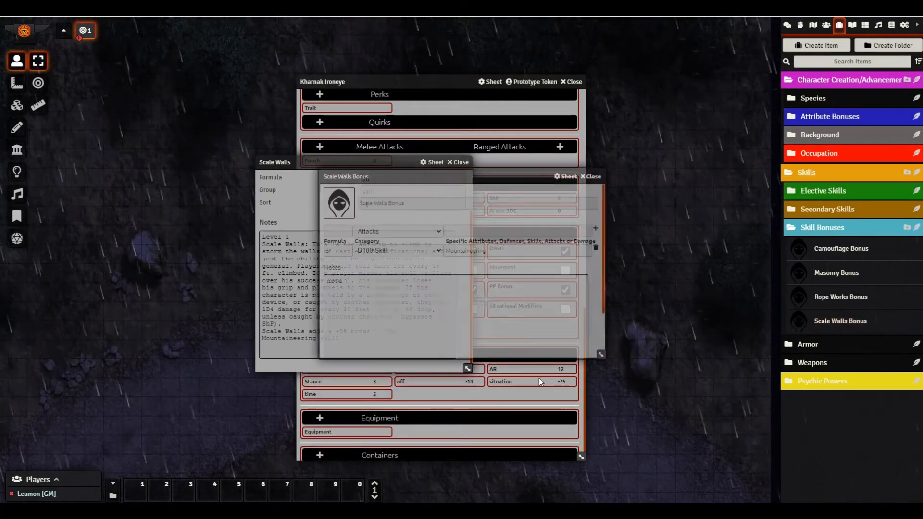
click(589, 177)
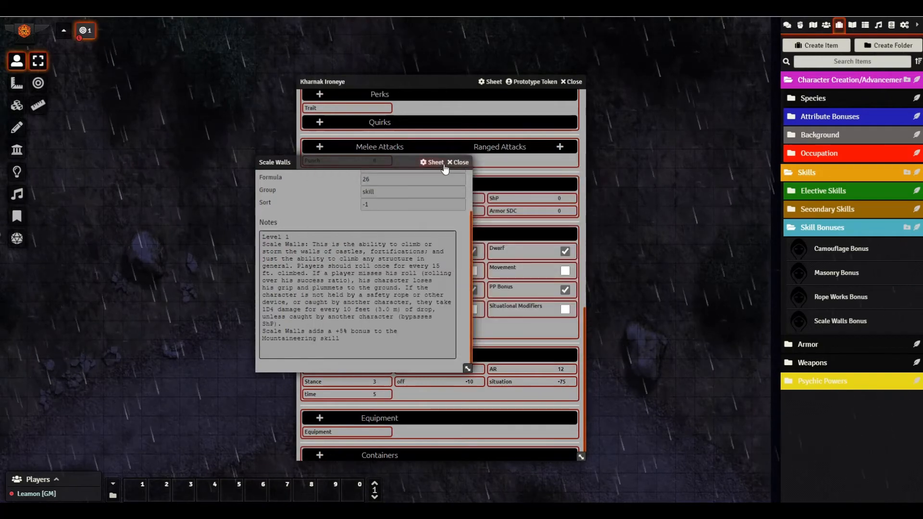
click(458, 162)
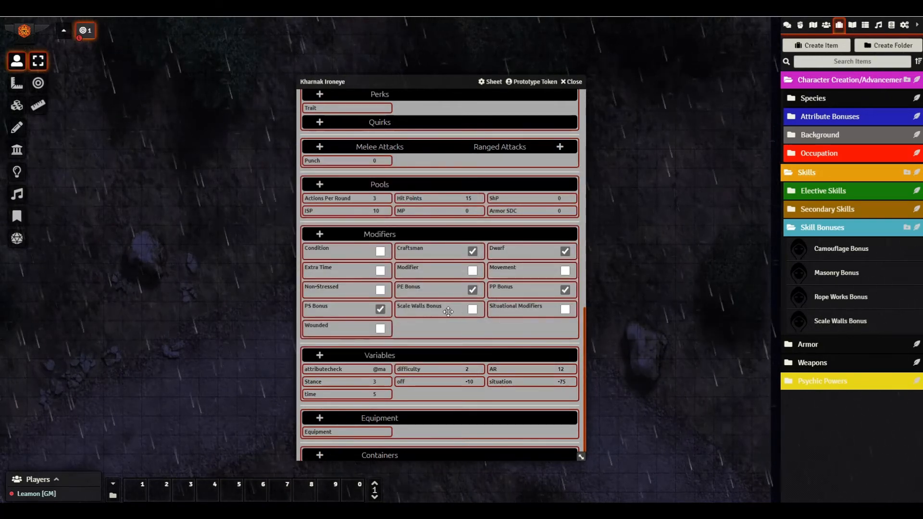
click(472, 310)
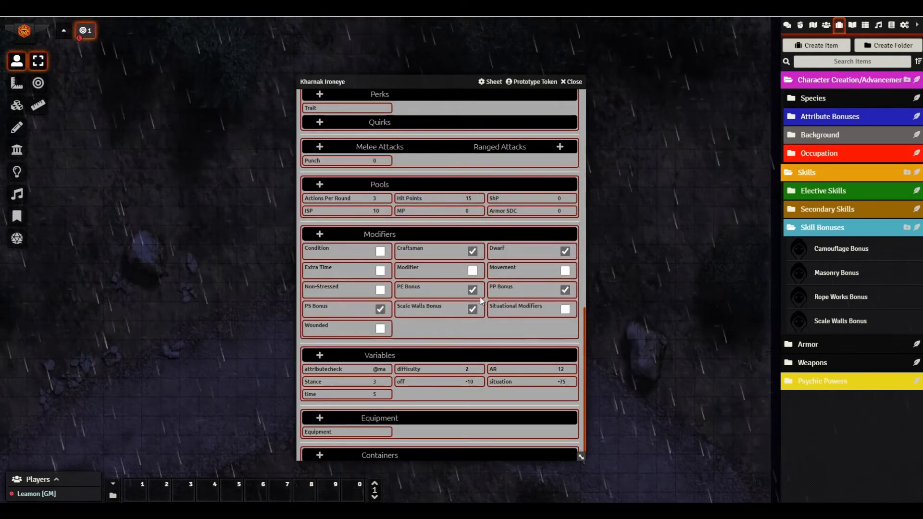
scroll(480, 296, up, 10)
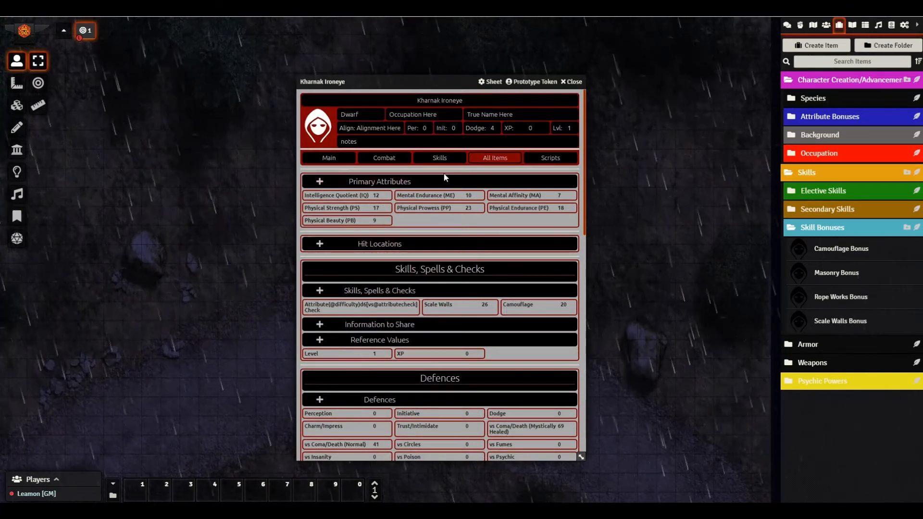
click(440, 158)
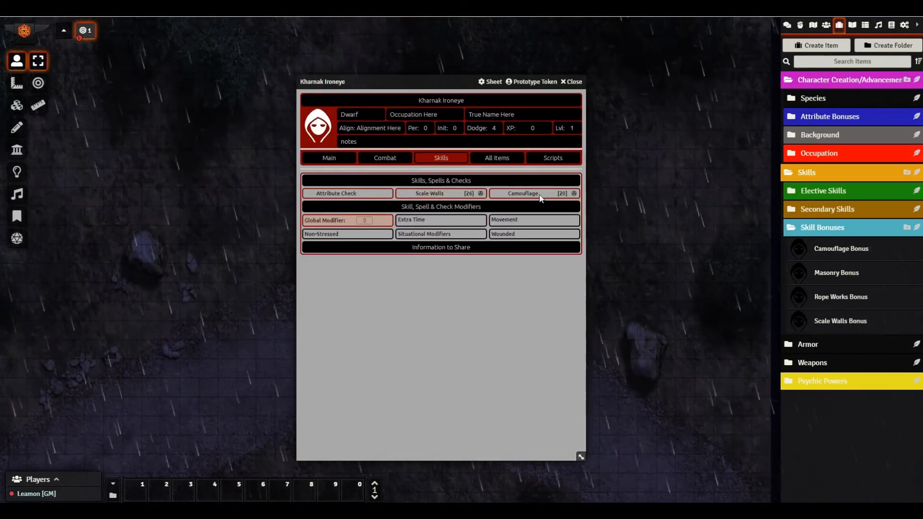
- Rename the Scale Walls skill to 'Scale Walls (OCC)' with a sort value of -5
right_click(452, 198)
click(427, 166)
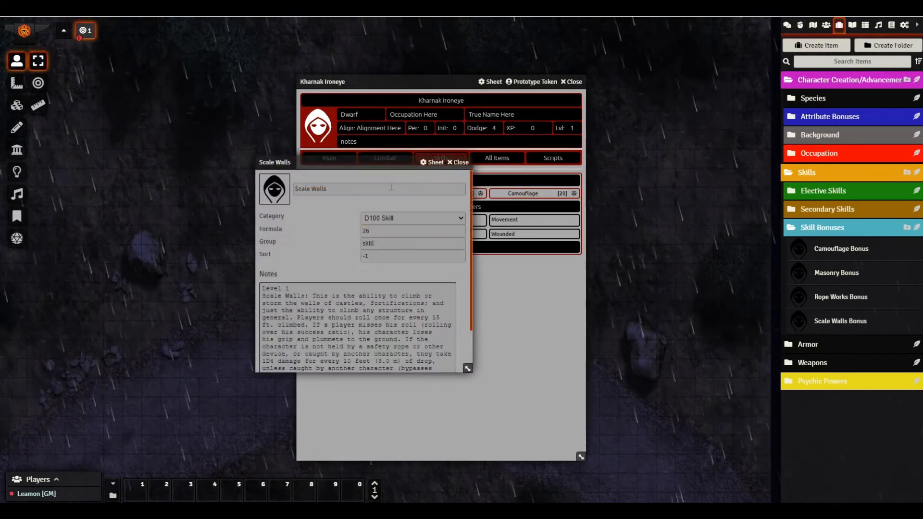
triple_click(366, 190)
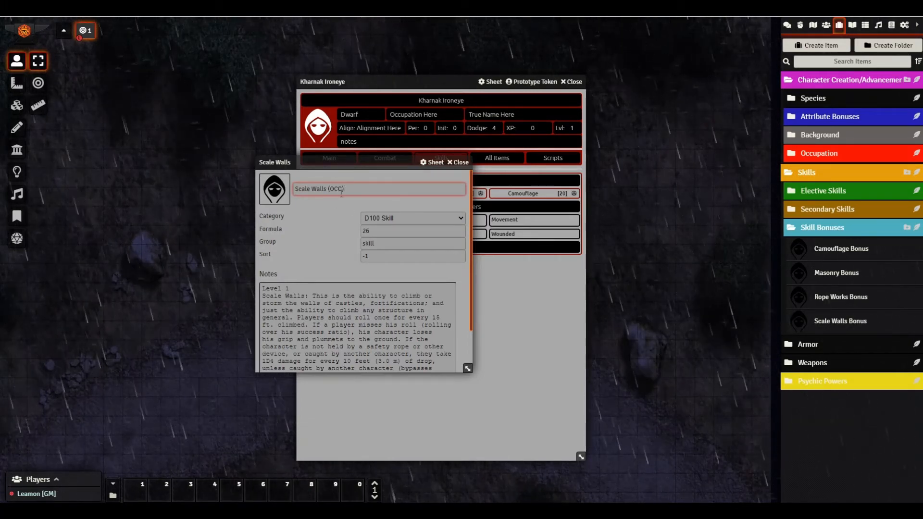
click(383, 257)
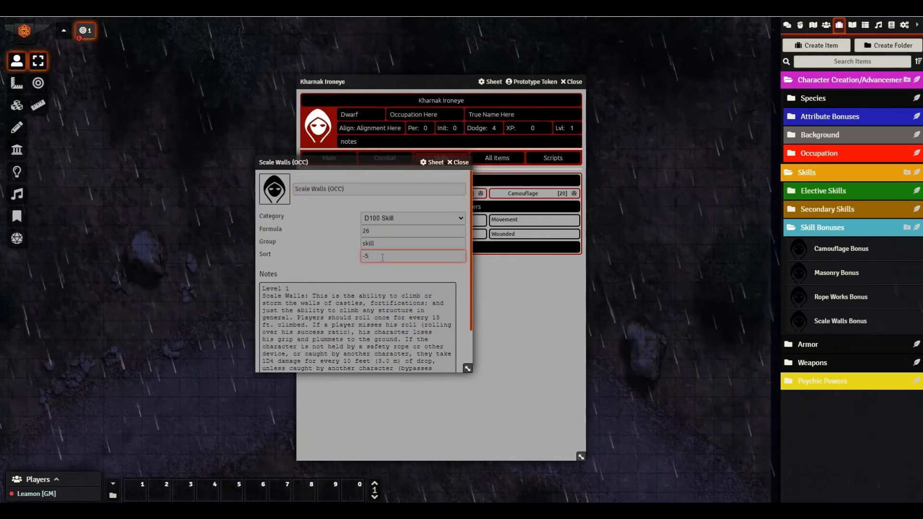
click(459, 163)
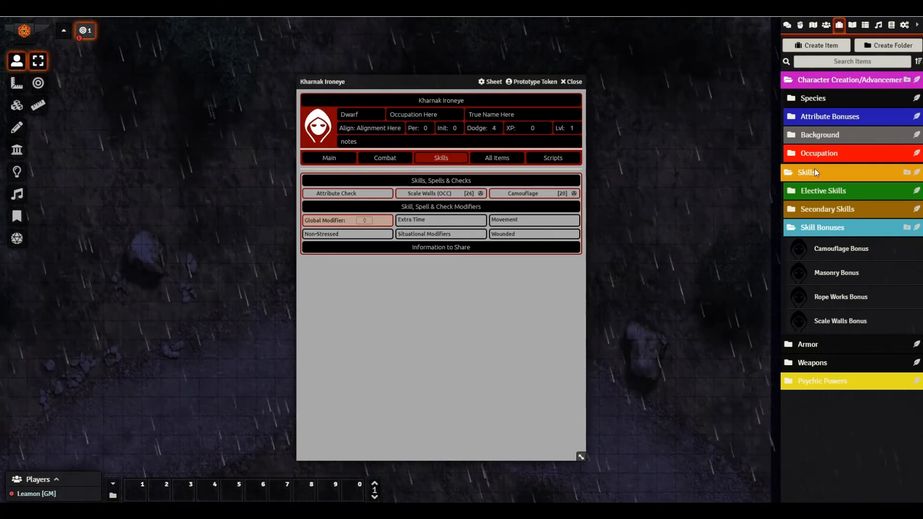
- Add Medical (Diagnosis) and Medical (Treatment) to Kharnak, then view all items, including modifiers
click(813, 189)
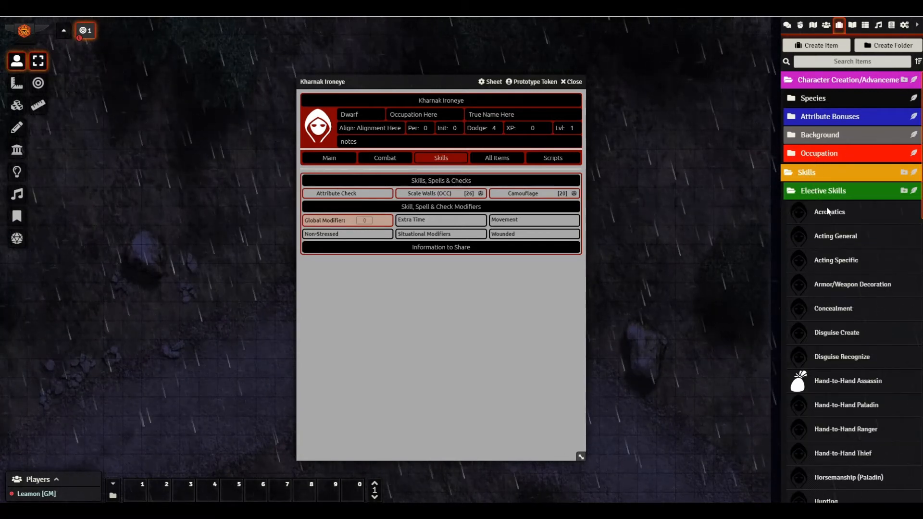
scroll(831, 219, down, 5)
scroll(832, 219, down, 3)
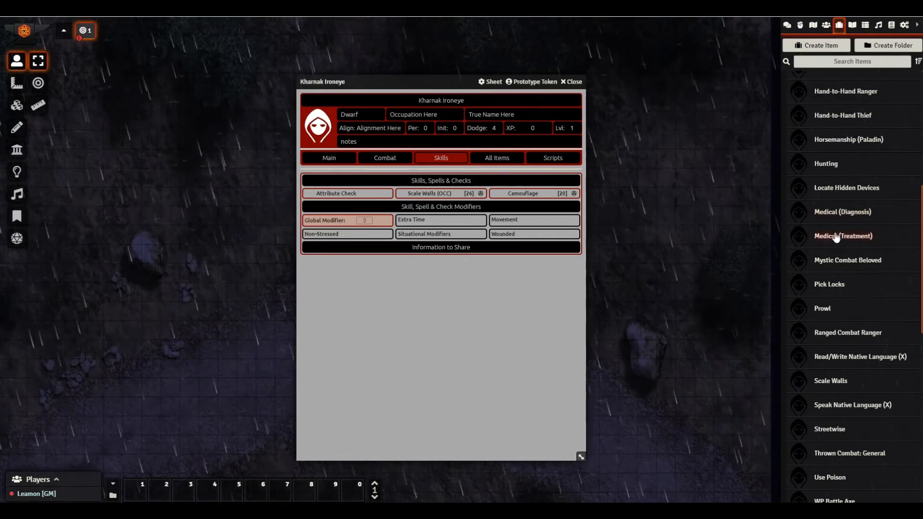
drag(839, 213, 543, 230)
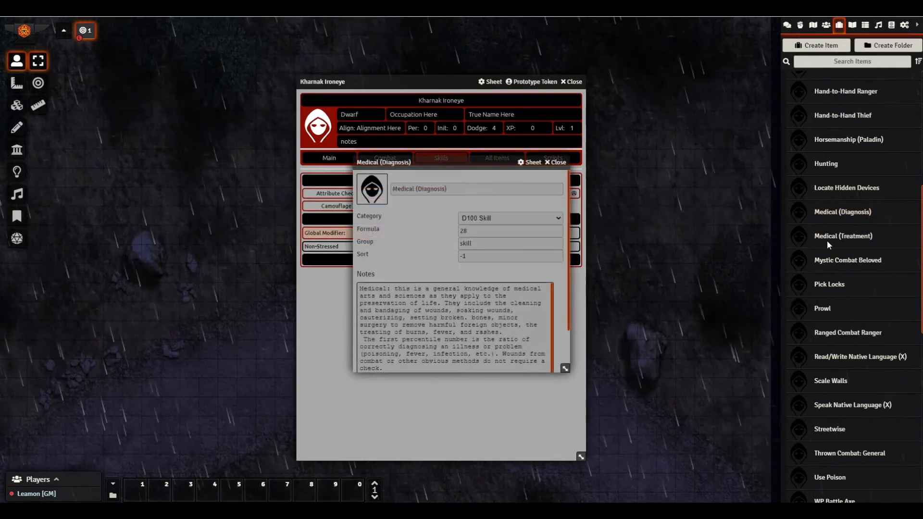
click(556, 162)
drag(834, 245, 543, 226)
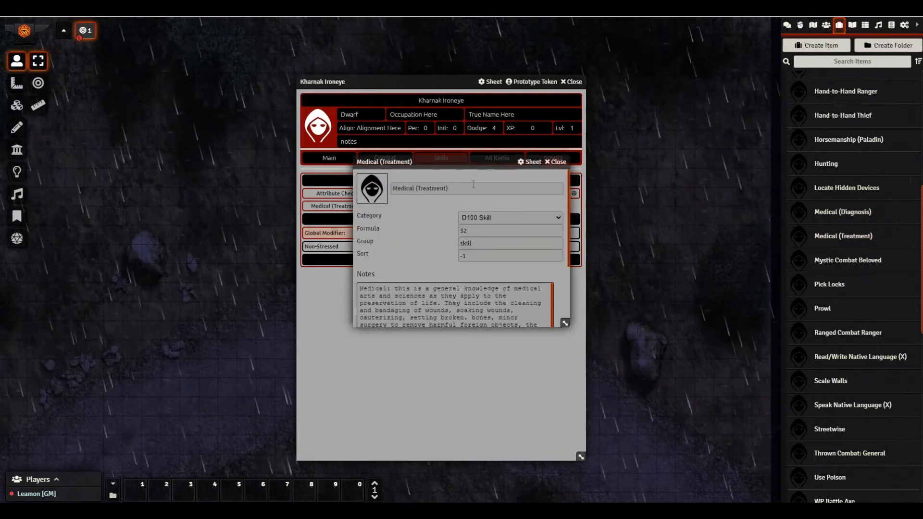
click(556, 162)
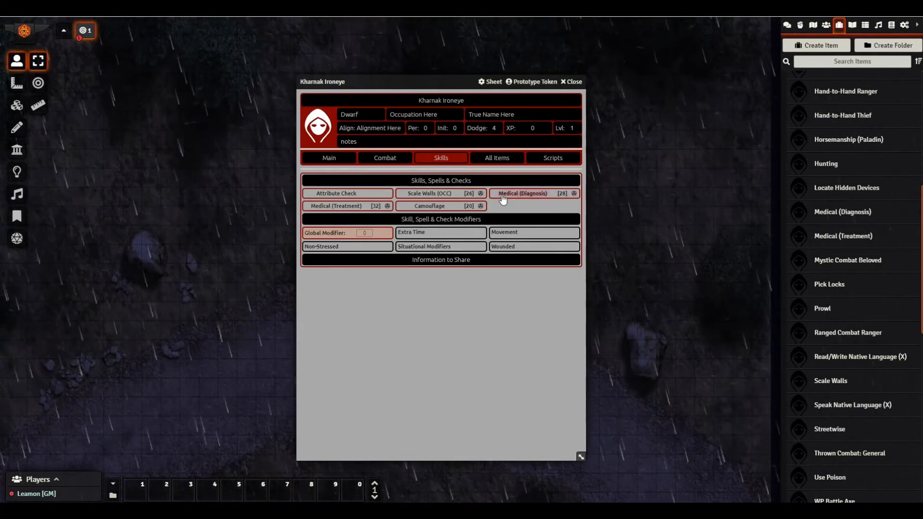
click(493, 160)
scroll(496, 237, down, 10)
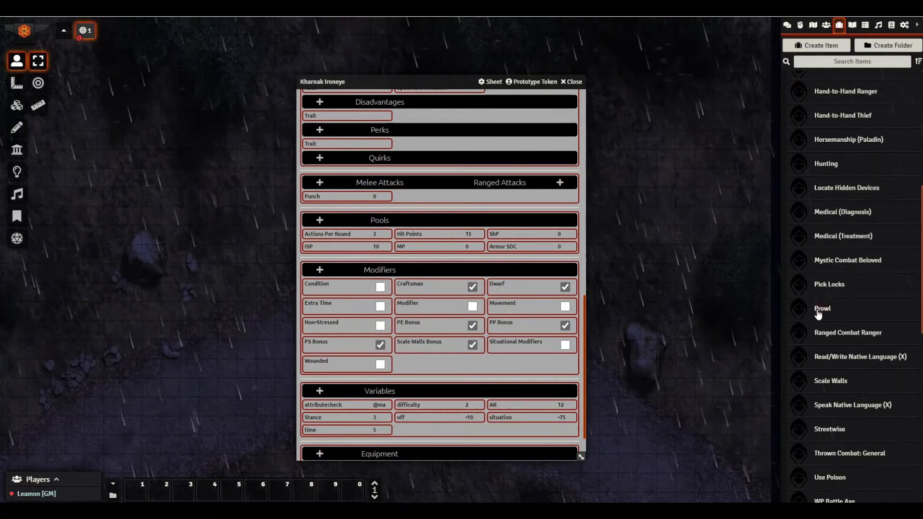
- Add the Mountaineering secondary skill from the Items sidebar to Kharnak Ironeye's sheet
scroll(819, 314, down, 10)
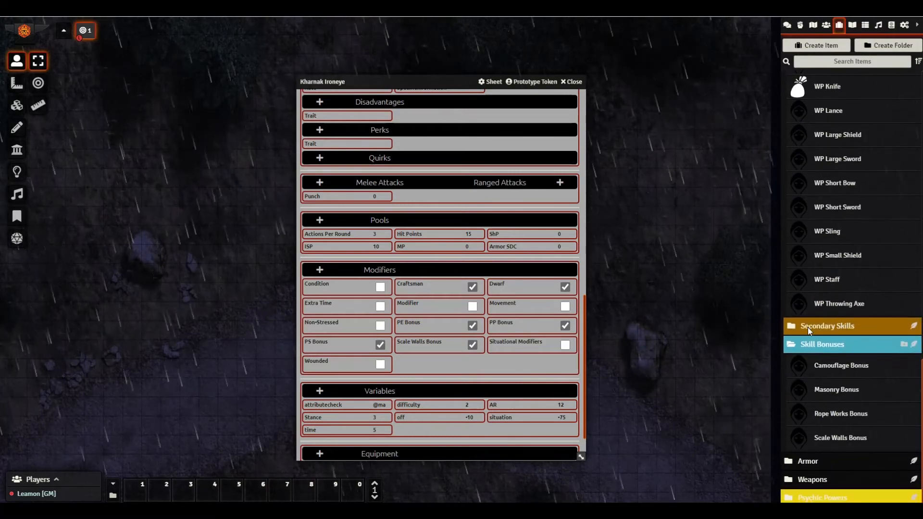
click(807, 327)
scroll(816, 308, down, 9)
scroll(834, 240, up, 3)
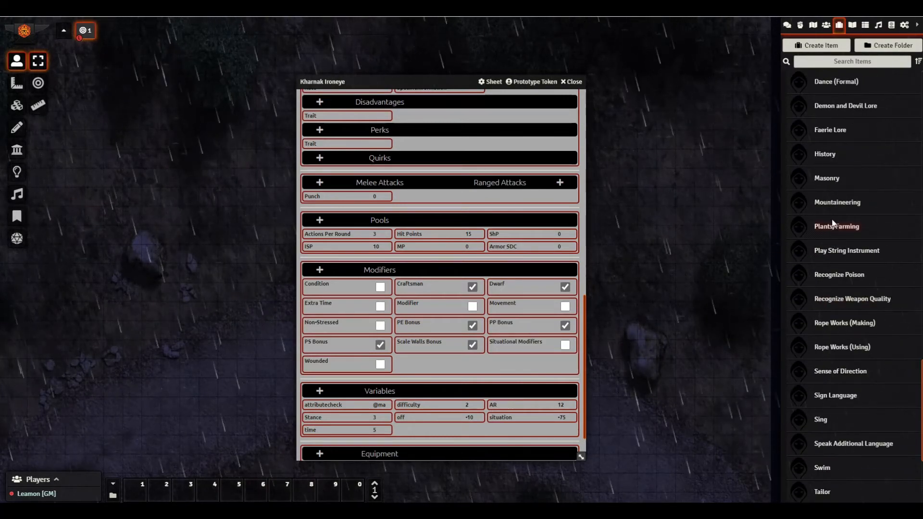
click(838, 202)
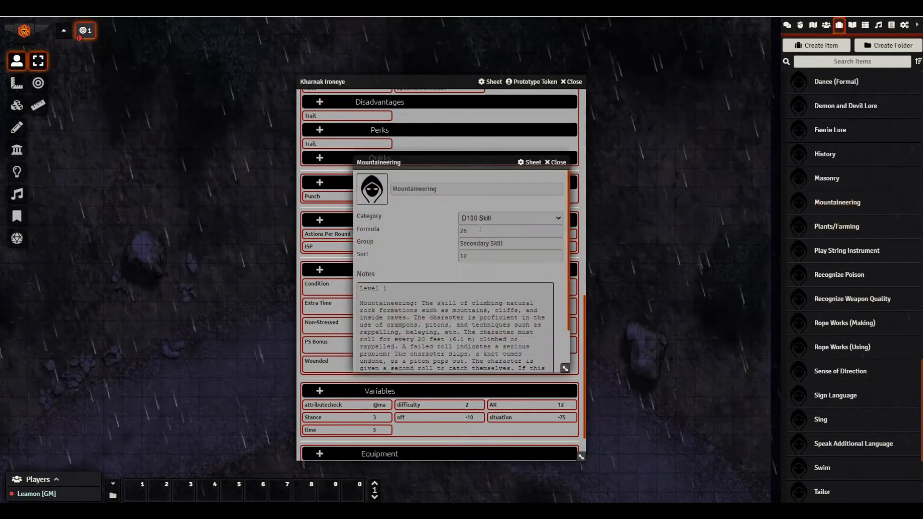
click(555, 162)
drag(837, 207, 486, 269)
click(555, 162)
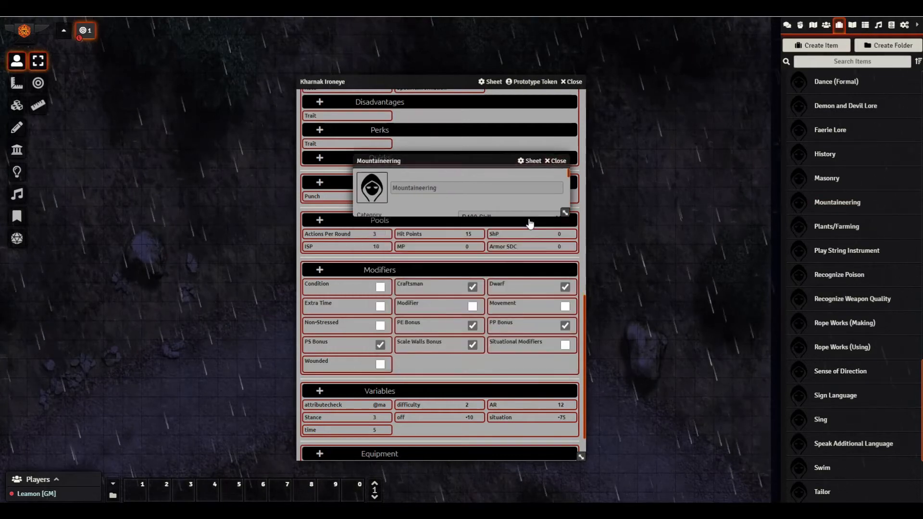
- Return to the Skills view, where Mountaineering reads 31 with the Scale Walls Bonus
scroll(520, 219, up, 15)
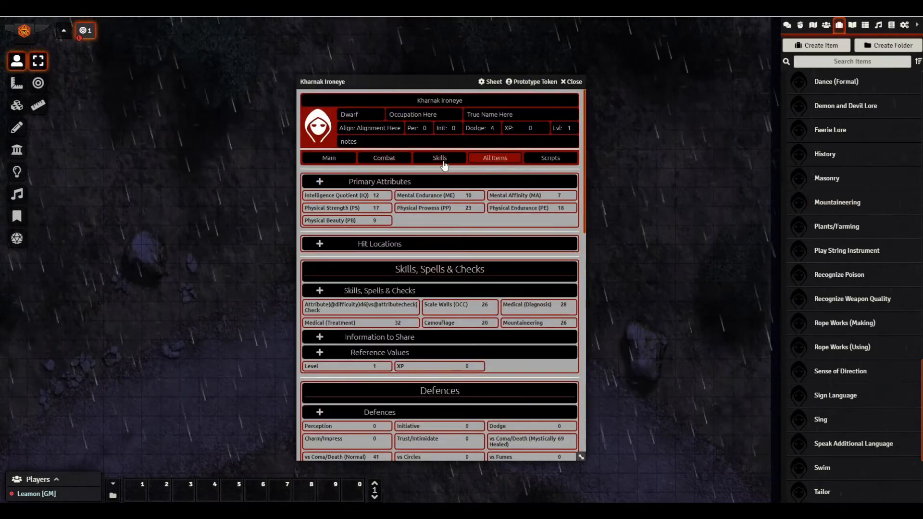
scroll(500, 356, down, 3)
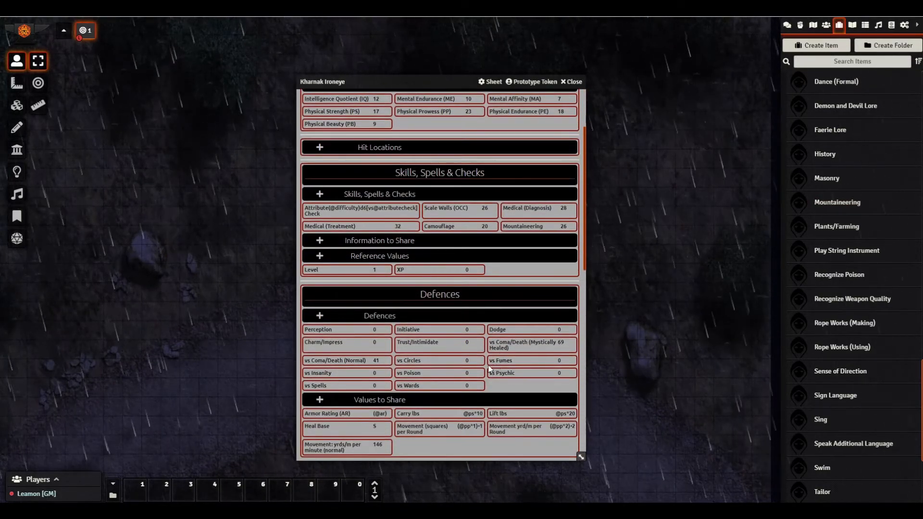
scroll(458, 365, down, 5)
scroll(460, 362, up, 8)
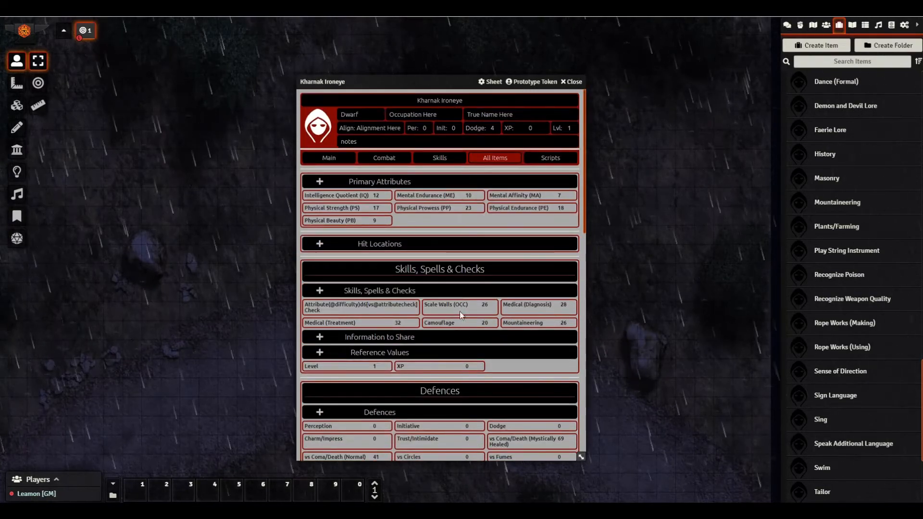
scroll(459, 311, down, 10)
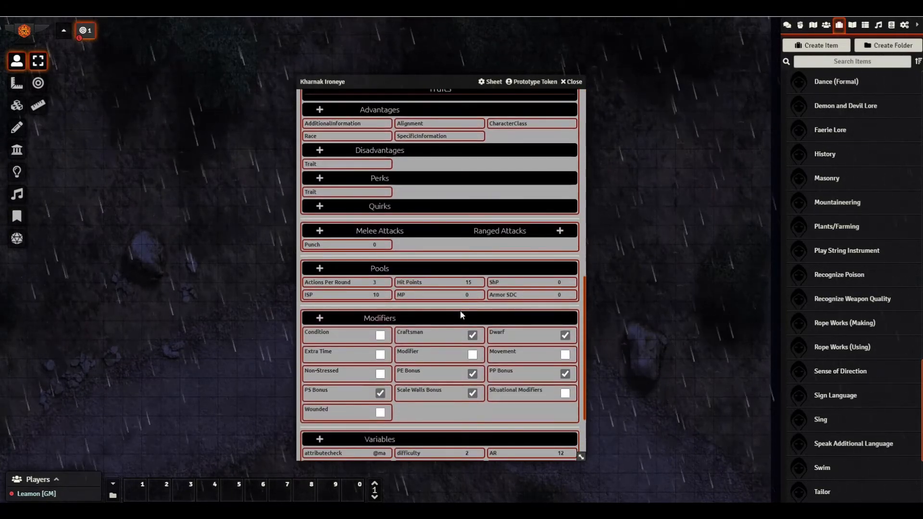
scroll(461, 310, up, 6)
scroll(460, 311, up, 5)
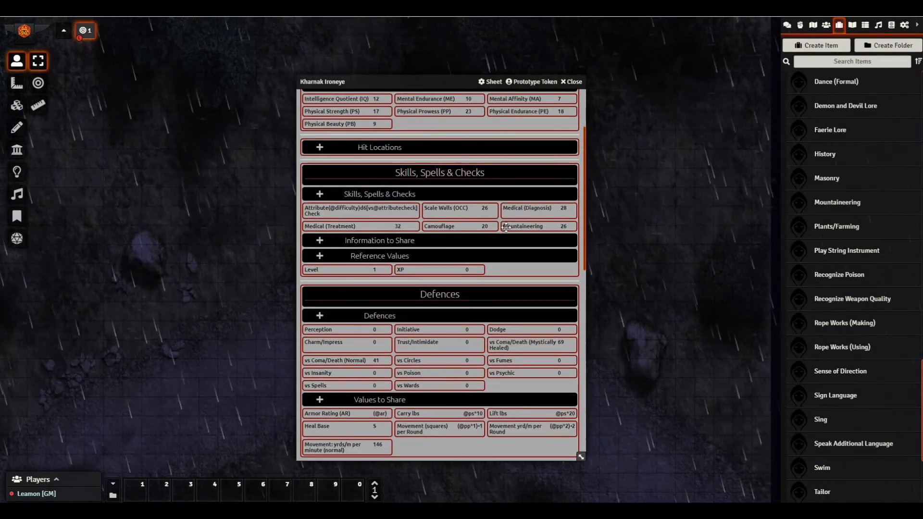
scroll(458, 182, up, 3)
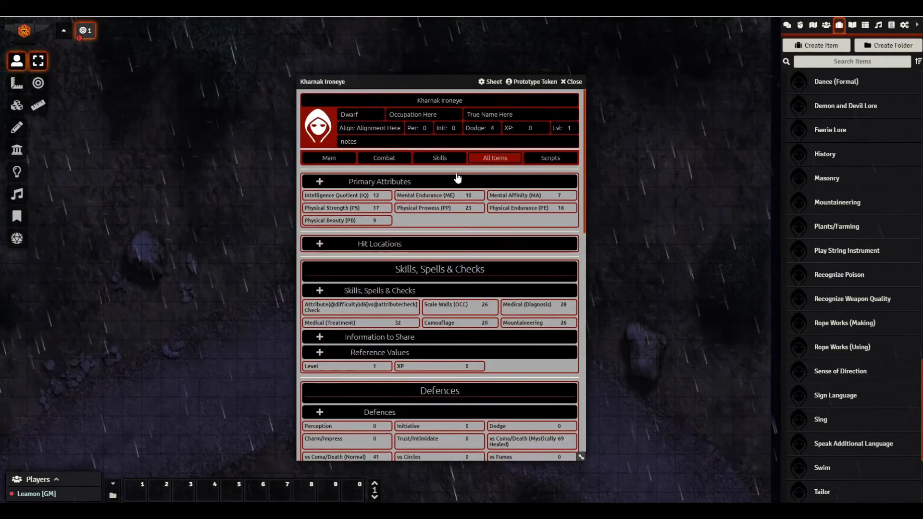
click(439, 159)
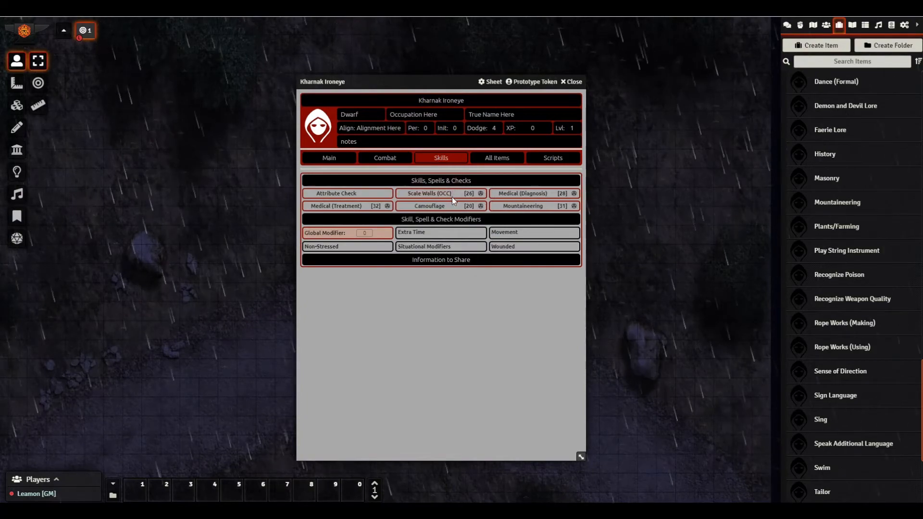
- Roll Kharnak's Mountaineering check and view the result in chat
mouse_move(565, 212)
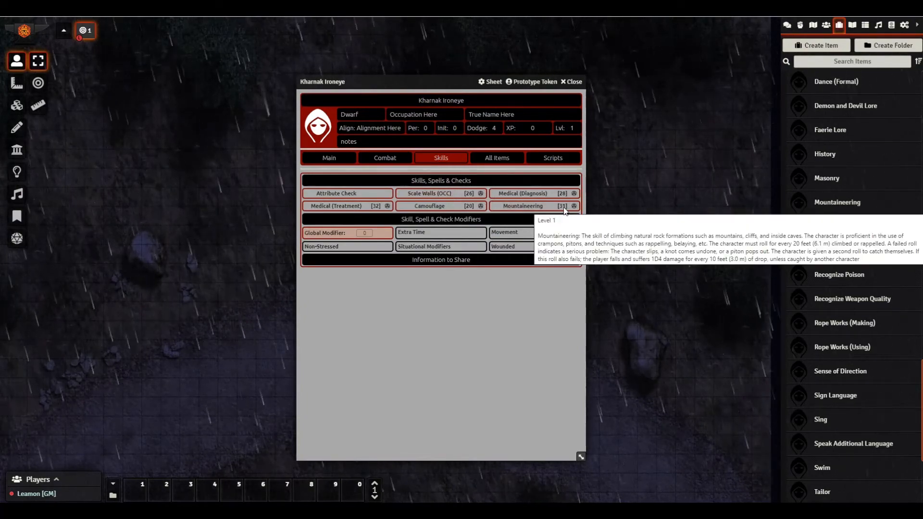
click(787, 25)
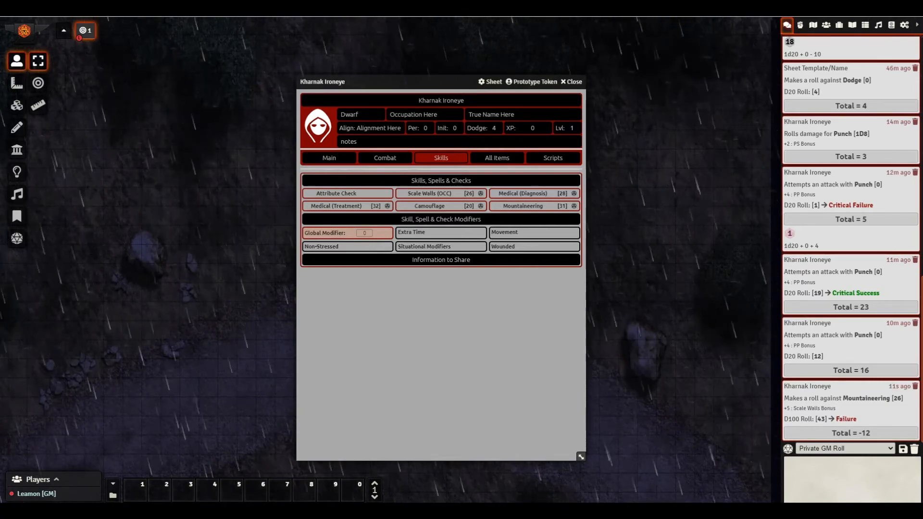
click(826, 25)
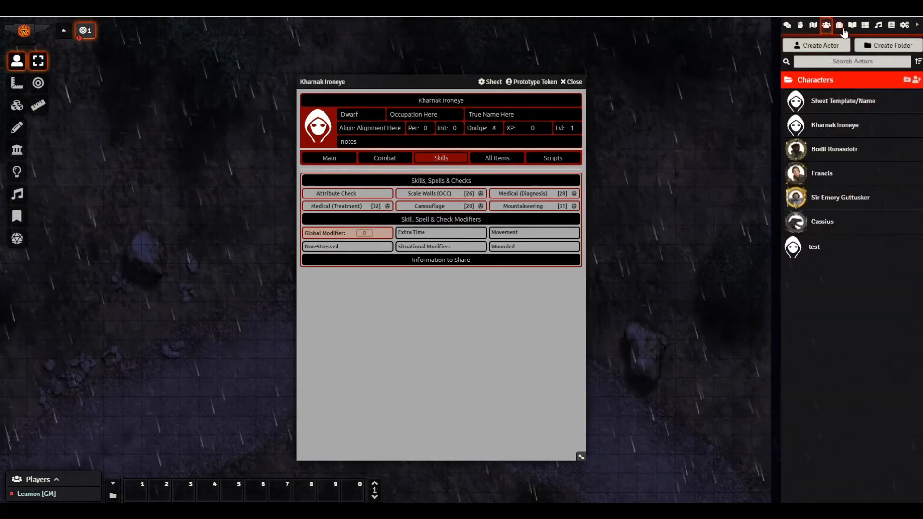
- Collapse the Elective Skills and Skill Bonuses folders in the items directory
click(839, 25)
scroll(805, 107, up, 5)
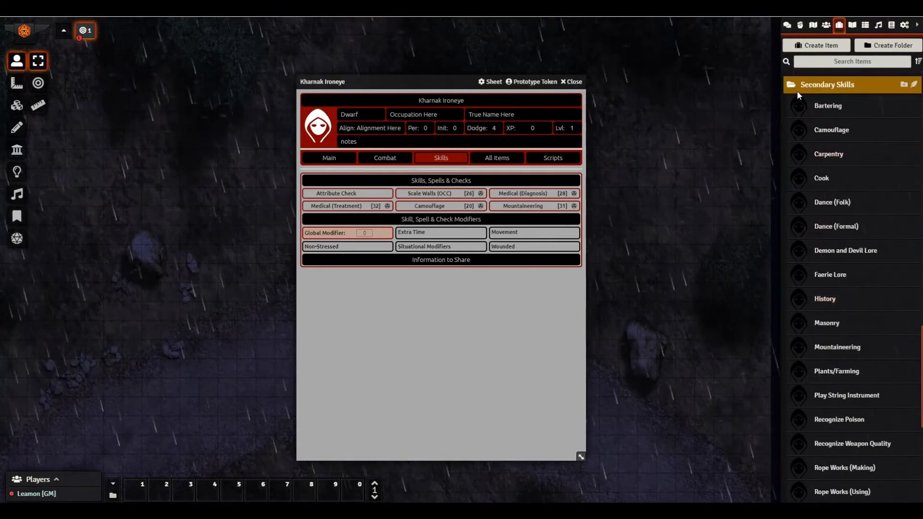
scroll(794, 160, up, 10)
scroll(797, 199, up, 5)
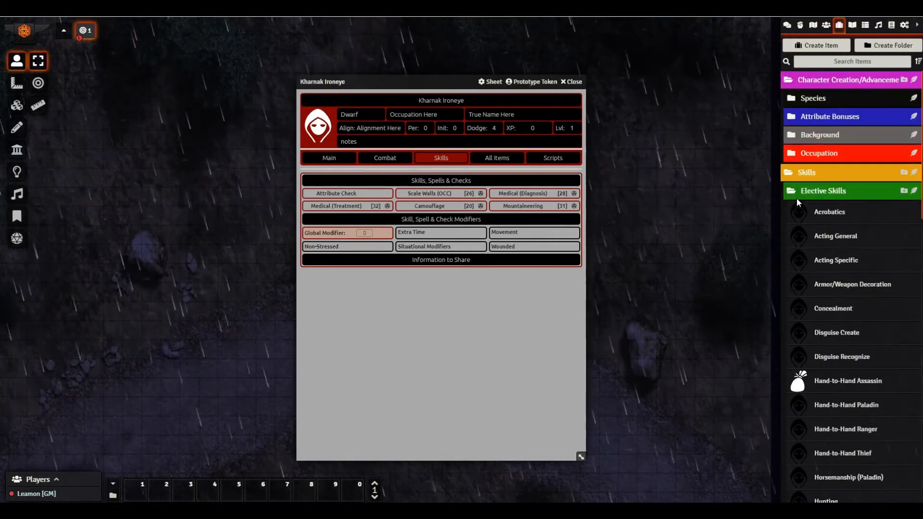
click(784, 189)
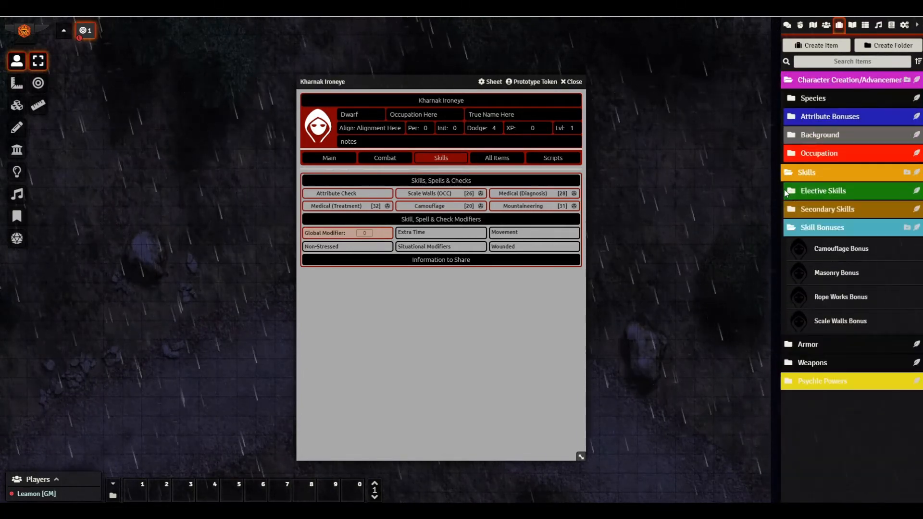
click(794, 230)
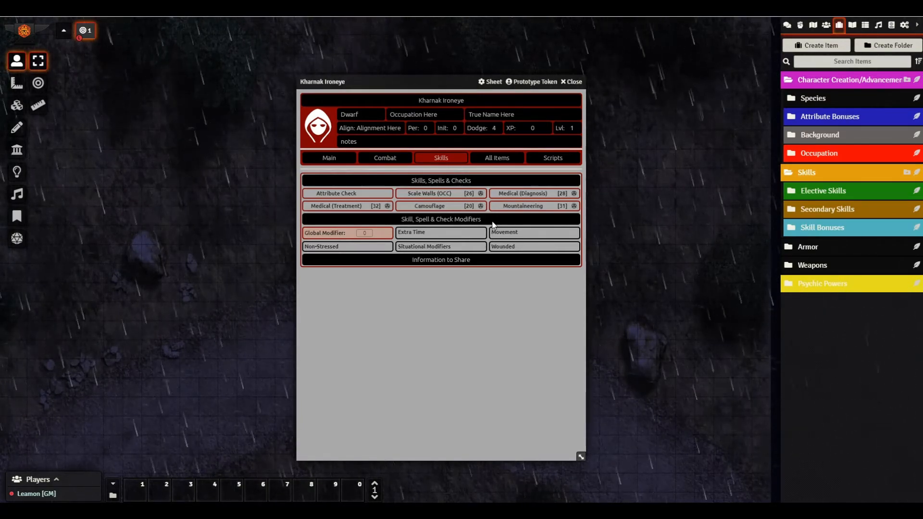
click(815, 176)
click(799, 180)
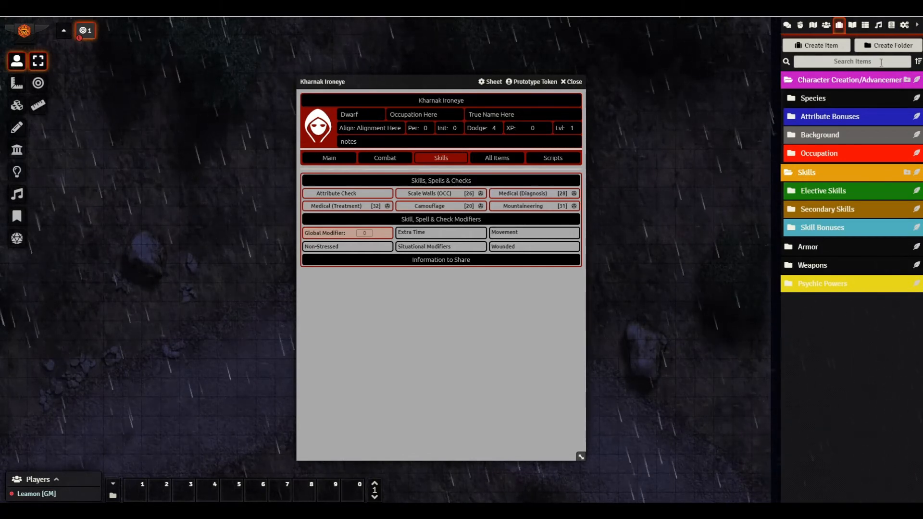
click(826, 25)
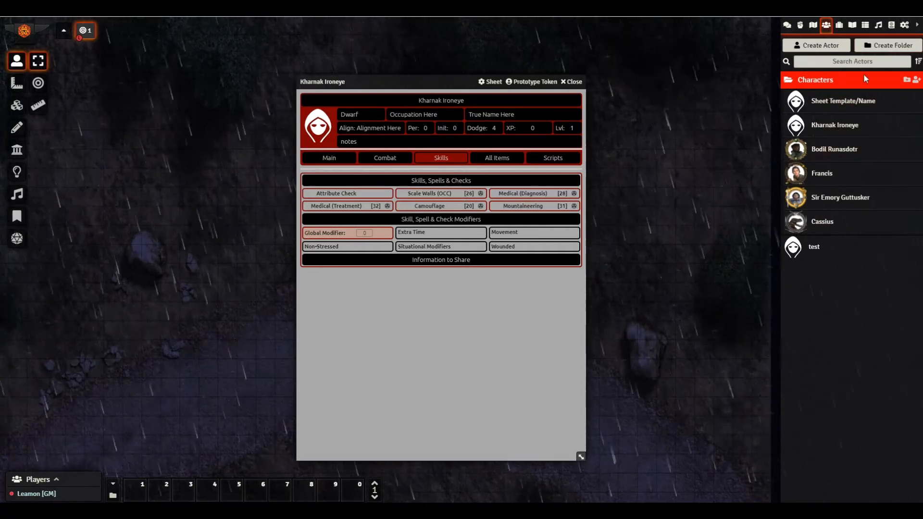
click(839, 24)
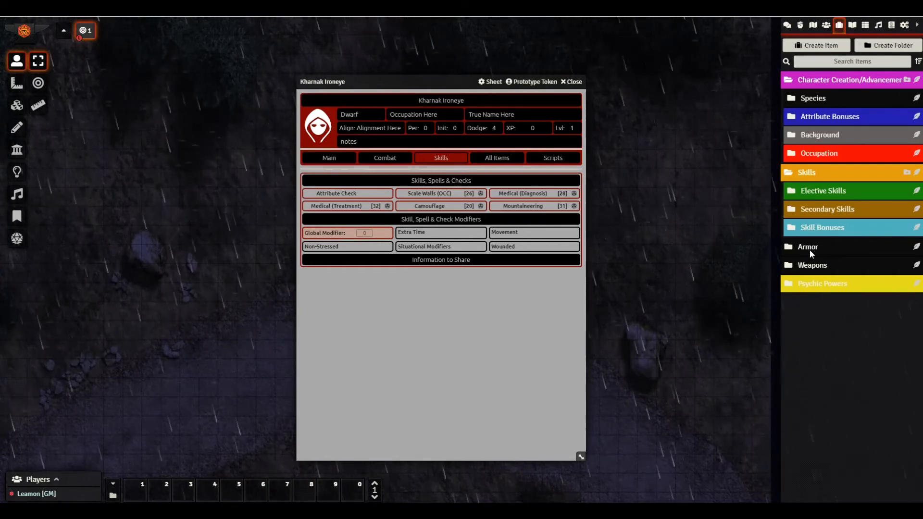
- Duplicate the Blunt (War Hammer) weapon in the Weapons folder
click(791, 266)
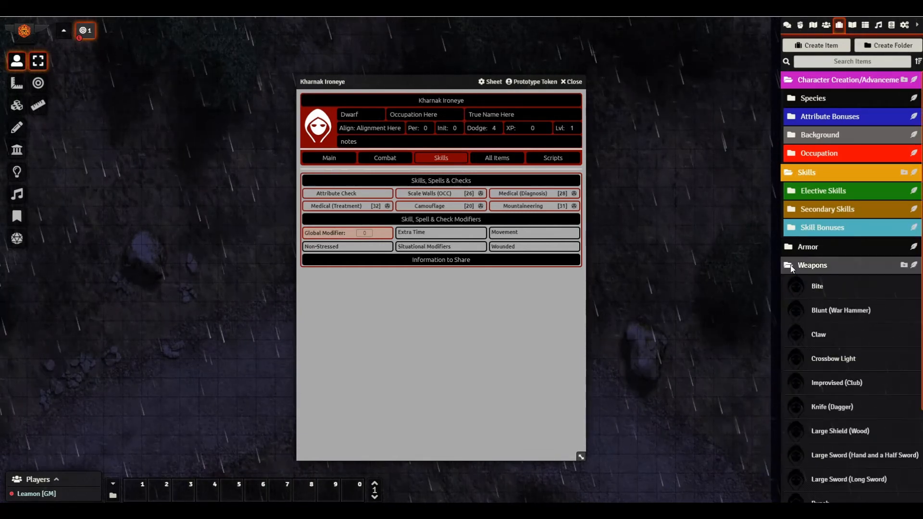
scroll(819, 283, down, 3)
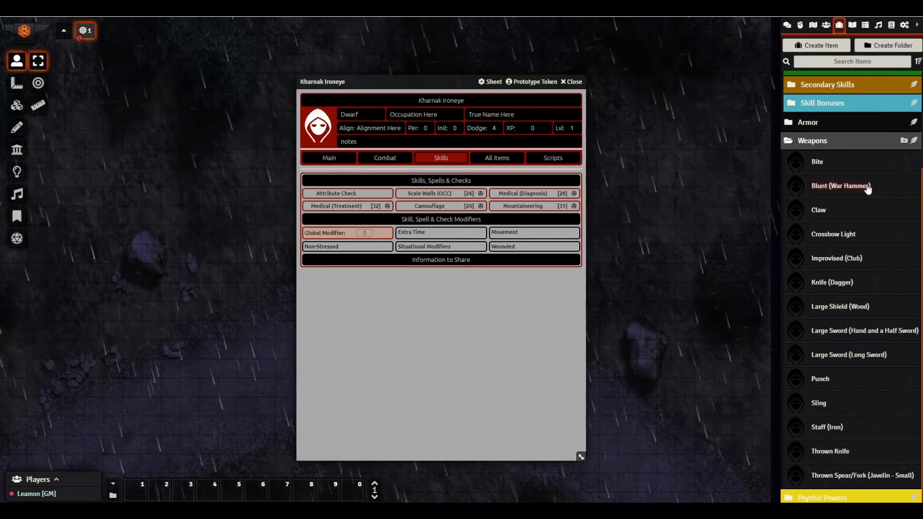
mouse_move(826, 188)
mouse_down()
mouse_move(789, 259)
mouse_move(756, 289)
mouse_move(708, 310)
mouse_move(622, 328)
mouse_move(490, 329)
mouse_move(821, 181)
mouse_up()
right_click(822, 181)
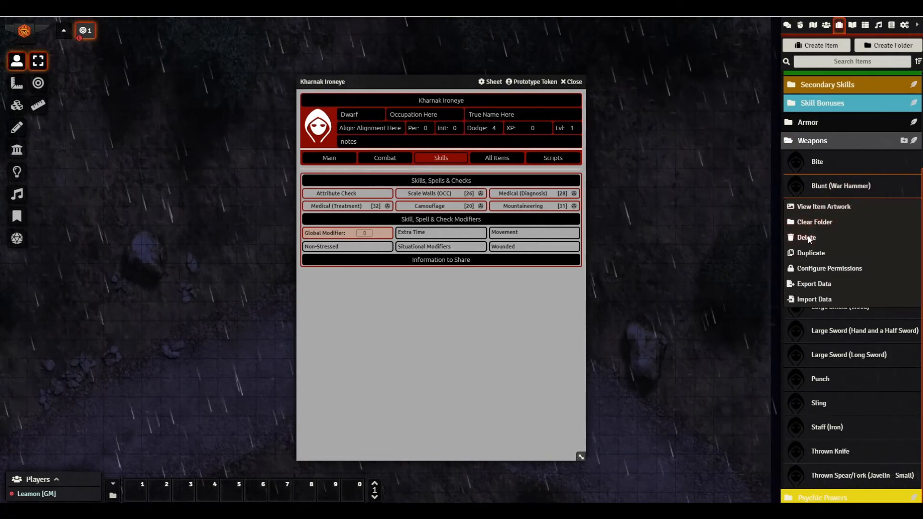
click(809, 252)
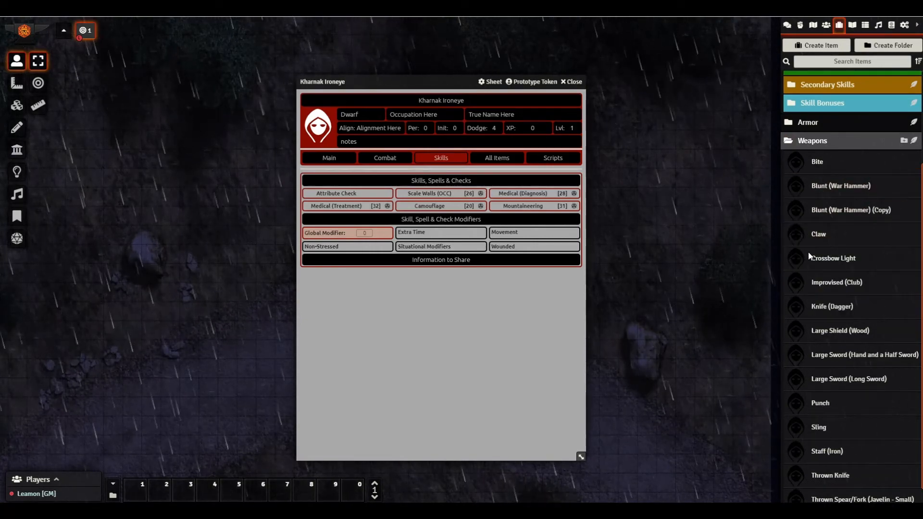
- Open the Blunt (War Hammer) (Copy) sheet and trim its name back to 'Blunt ('
click(833, 215)
triple_click(423, 189)
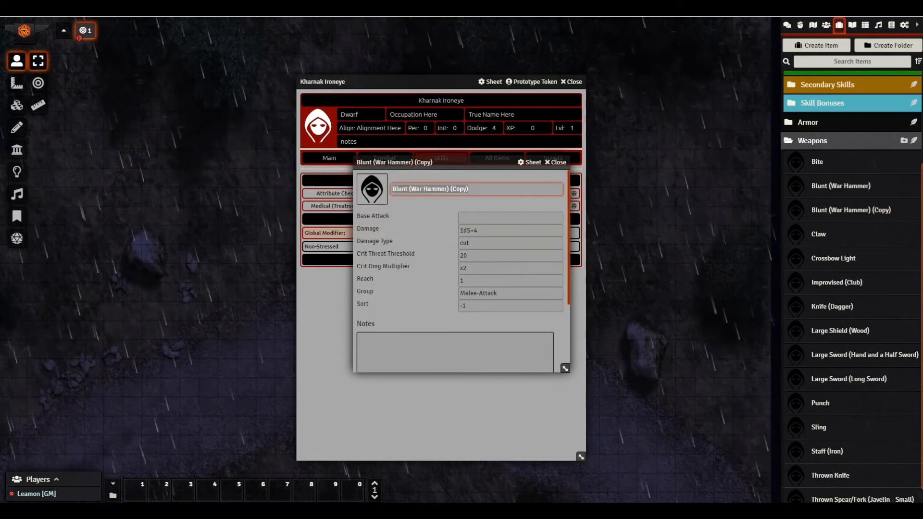
click(478, 189)
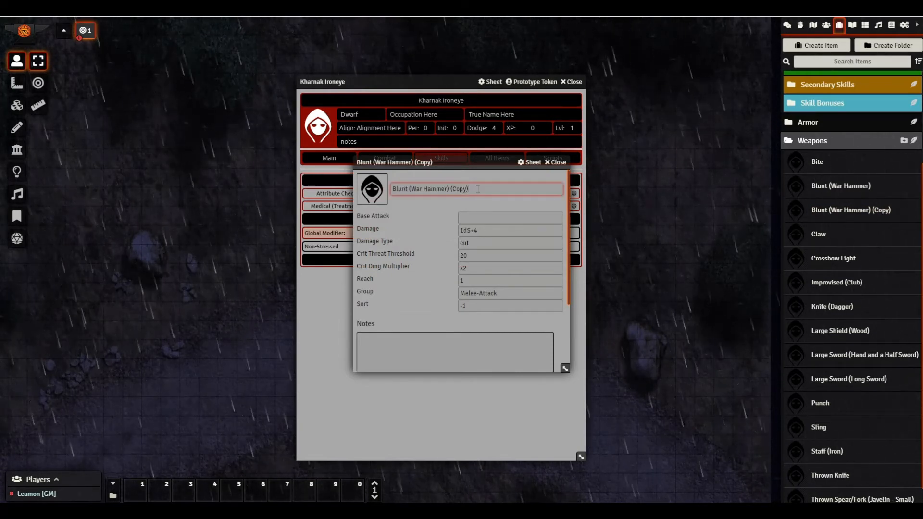
key(BackSpace)
key(BackSpace)
key(BackSpace)
key(BackSpace)
key(BackSpace)
key(BackSpace)
key(BackSpace)
key(BackSpace)
key(BackSpace)
key(BackSpace)
key(BackSpace)
key(BackSpace)
key(BackSpace)
key(BackSpace)
key(BackSpace)
key(BackSpace)
key(BackSpace)
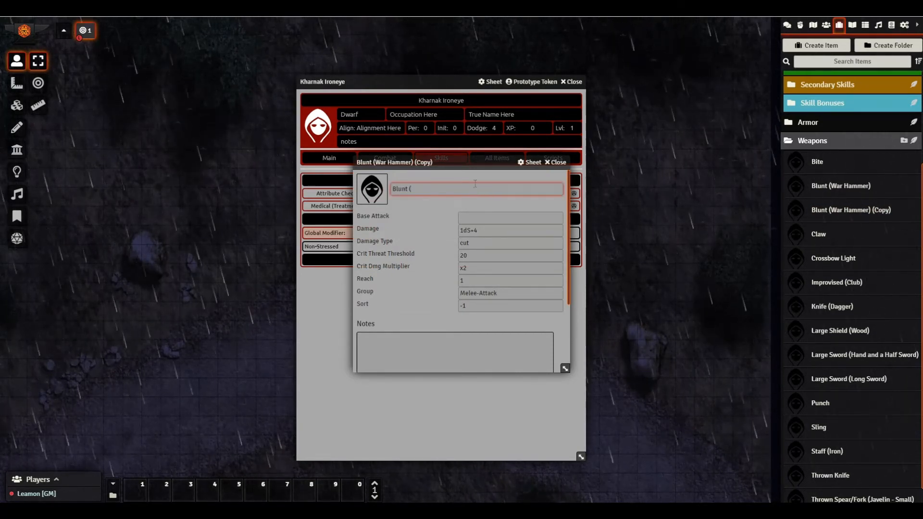
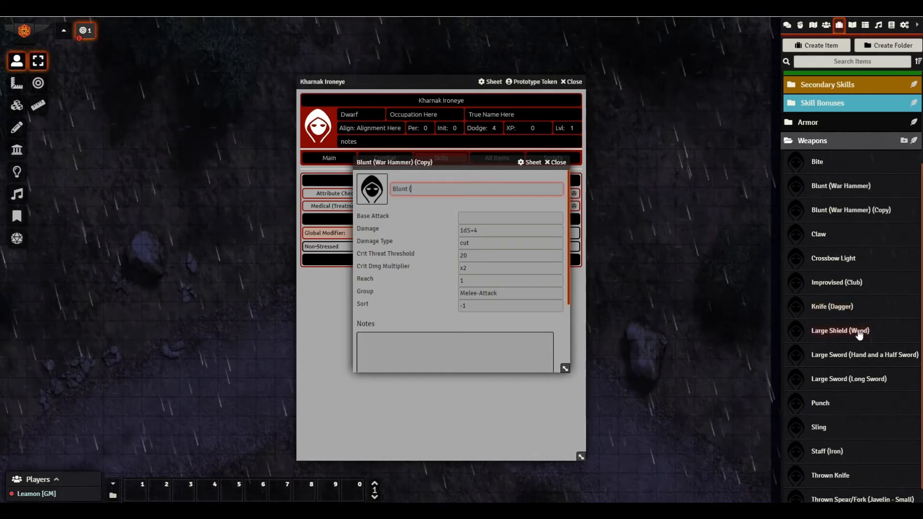
- Complete the weapon's name as 'Blunt (Dwarven Hammer)' with a capital H and confirm it
scroll(857, 365, down, 1)
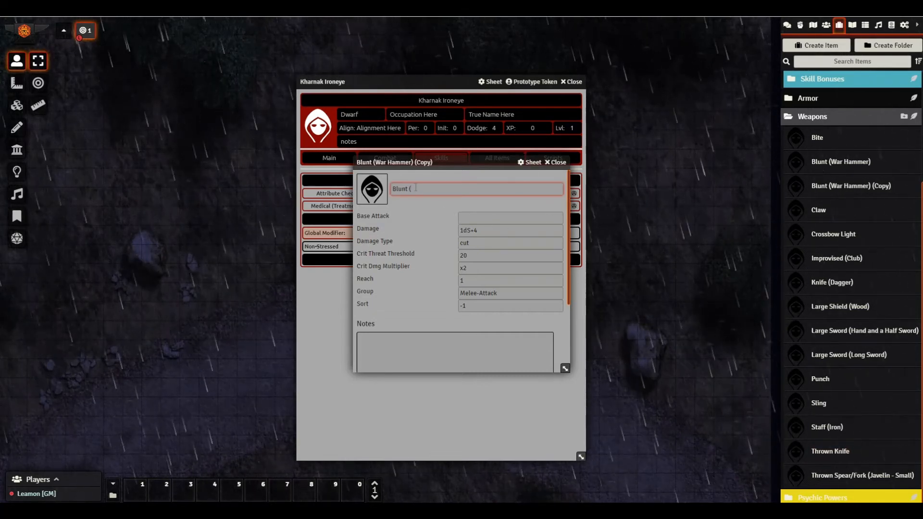
text(Warven hammer)
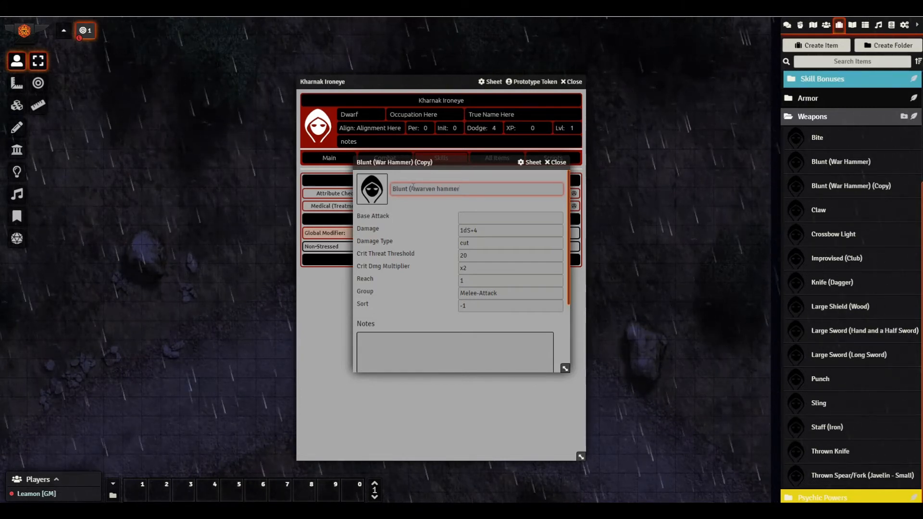
text())
key(BackSpace)
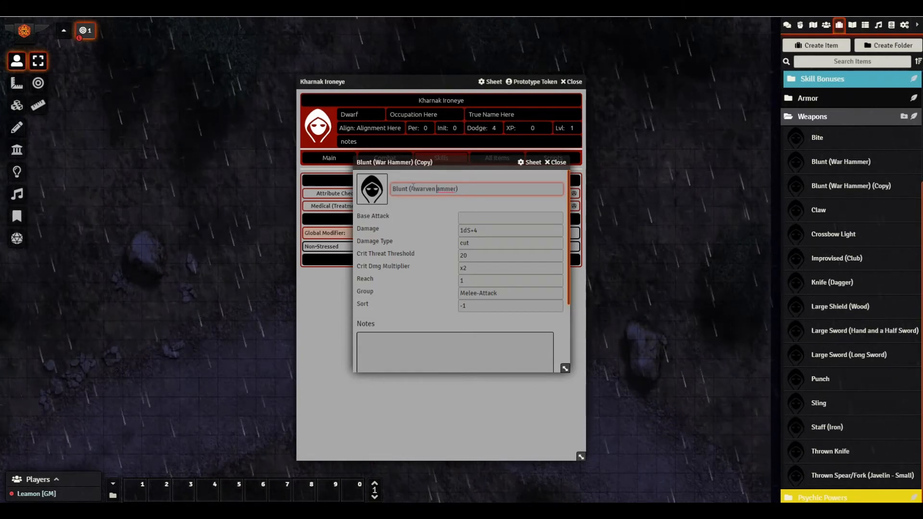
text(H)
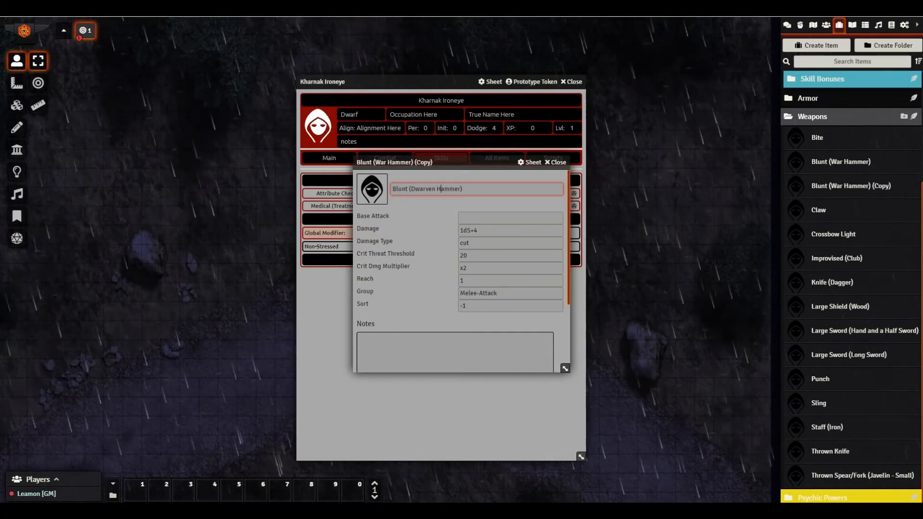
key(Return)
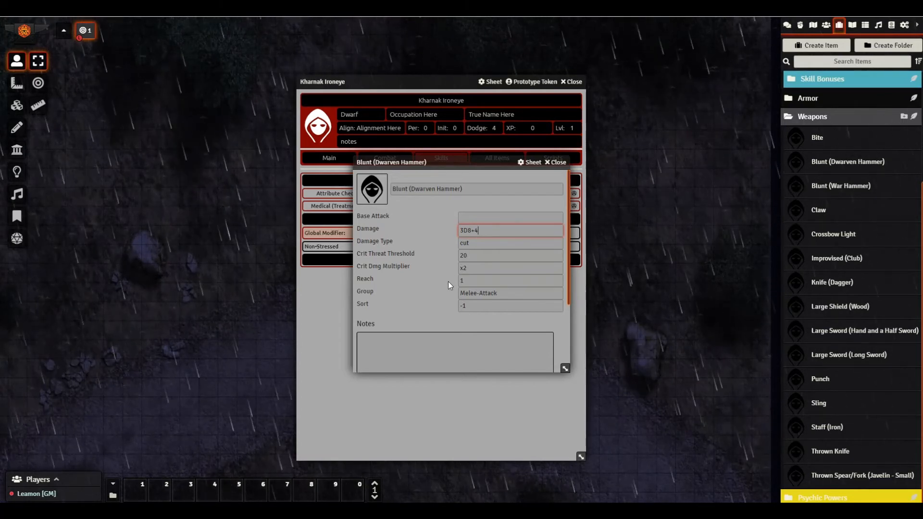
- Change the hammer's damage from 1d5+4 to 3D8+4, then close its item sheet
click(470, 242)
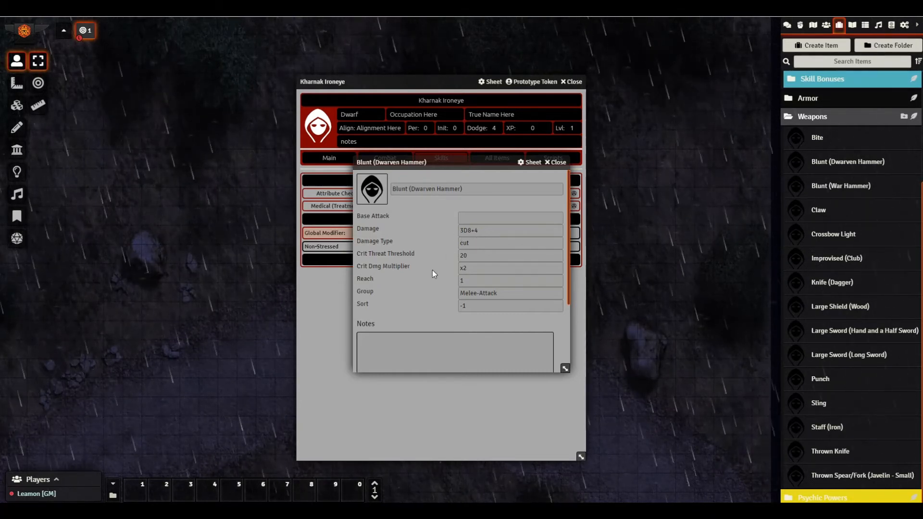
click(557, 162)
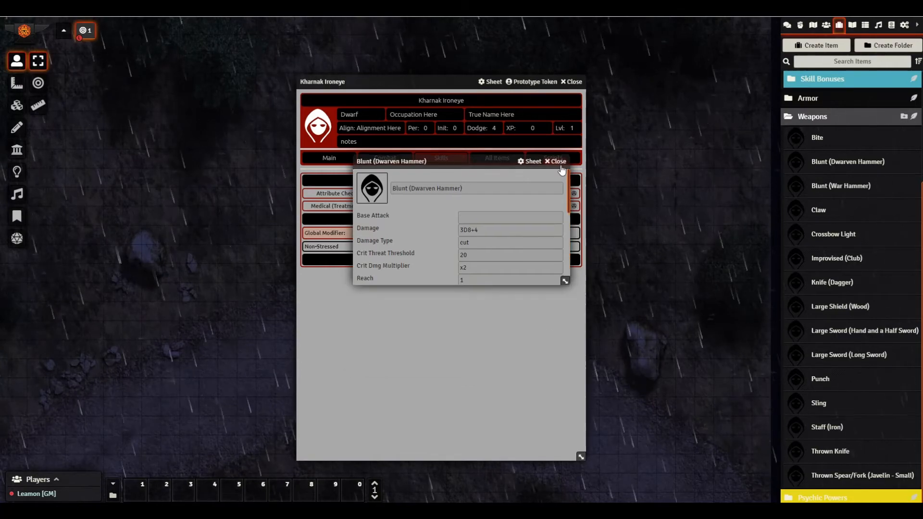
- Drag Blunt (Dwarven Hammer) onto Kharnak Ironeye's sheet so it lists as a 3D8+4 melee attack beside Punch
click(395, 163)
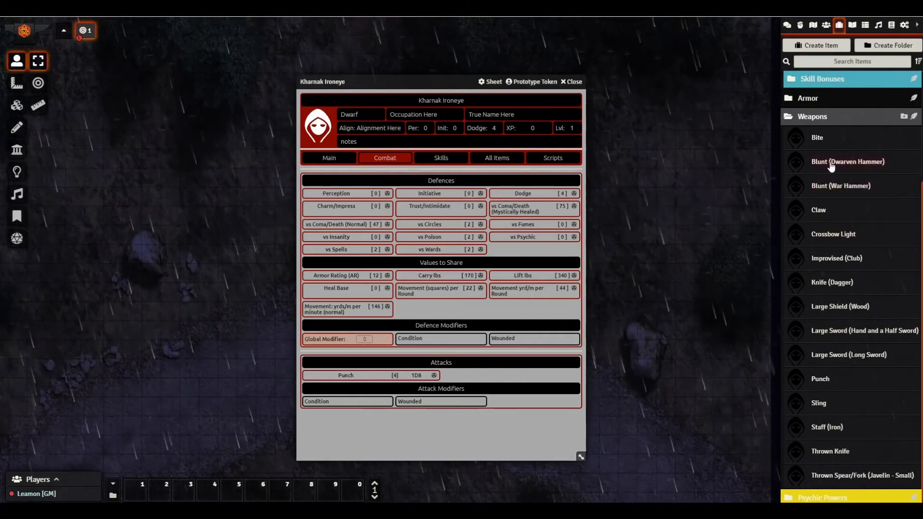
drag(829, 164, 500, 387)
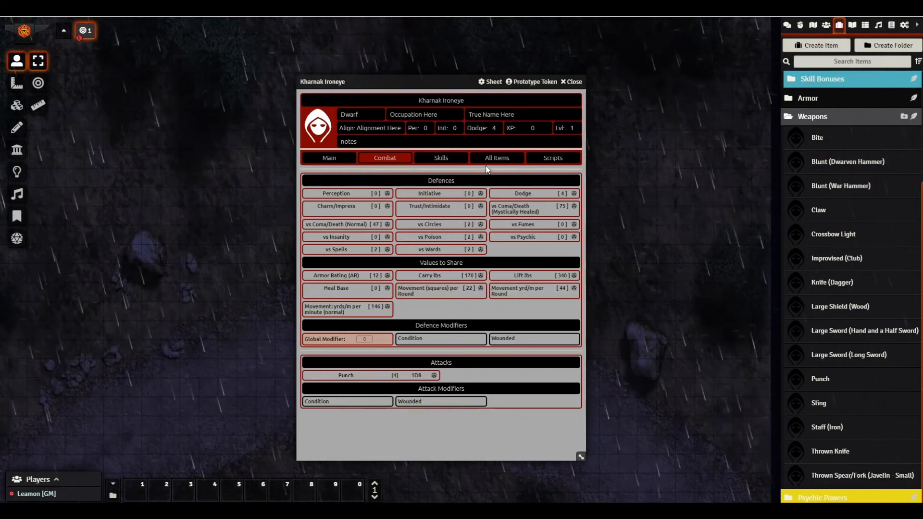
click(497, 158)
scroll(480, 280, down, 12)
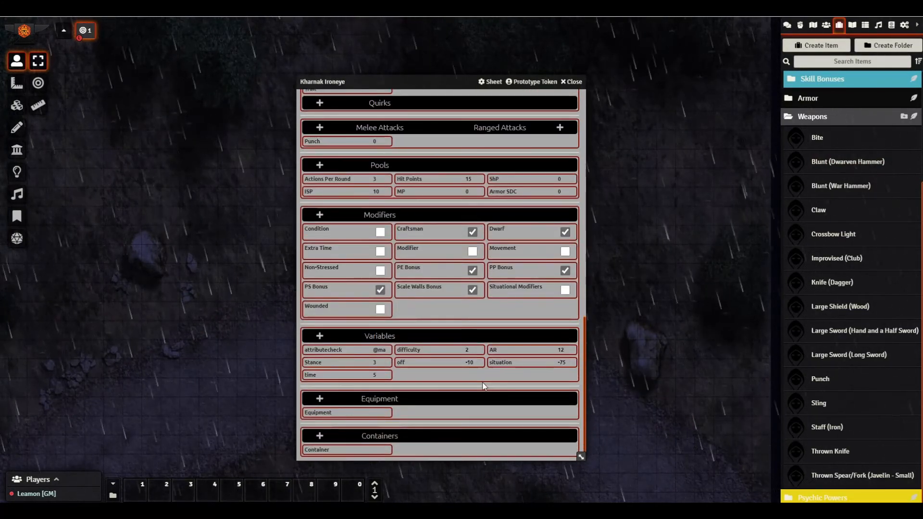
scroll(406, 317, up, 2)
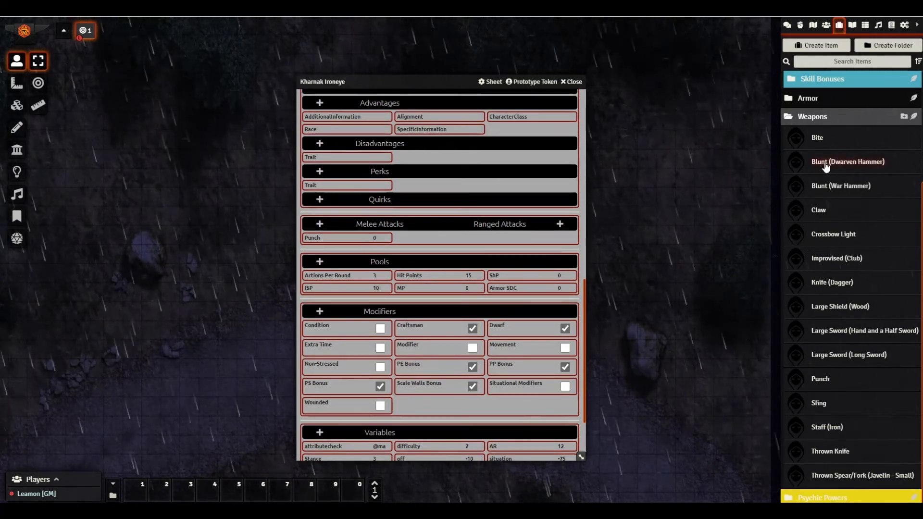
drag(825, 166, 457, 227)
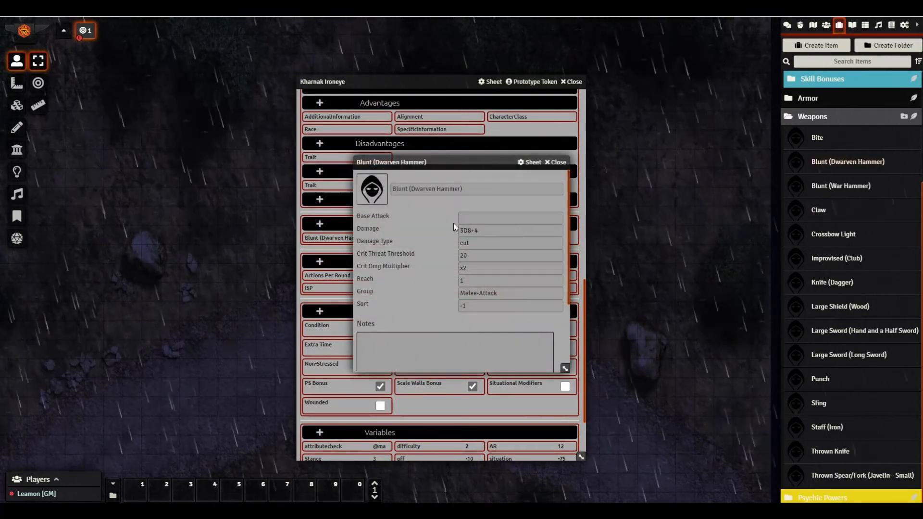
click(556, 162)
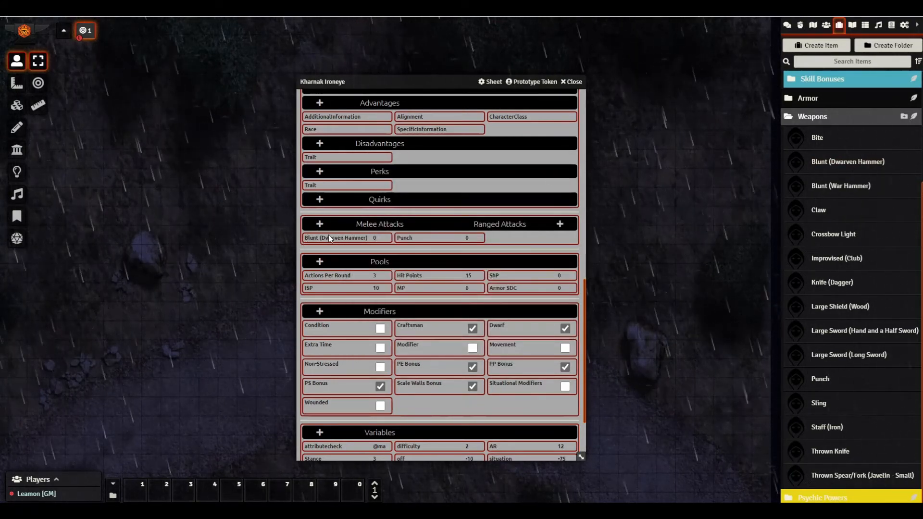
scroll(376, 241, up, 8)
scroll(375, 242, up, 5)
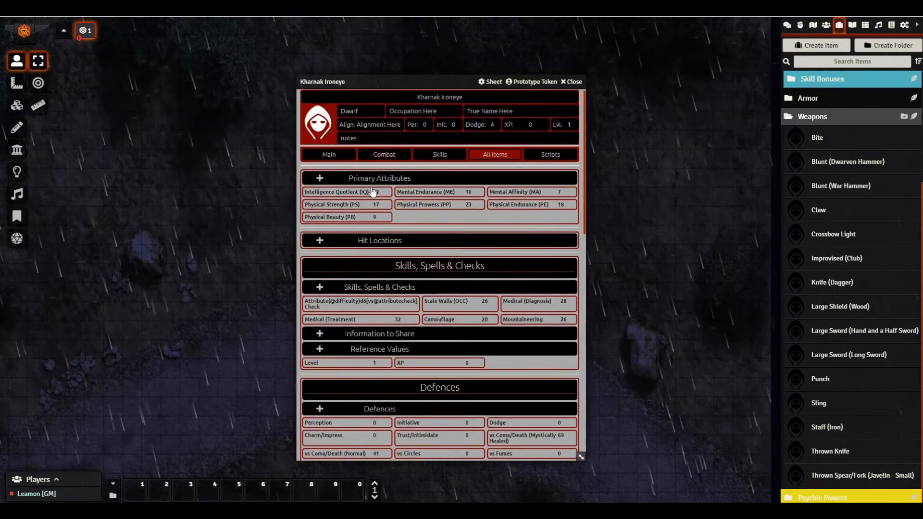
click(385, 159)
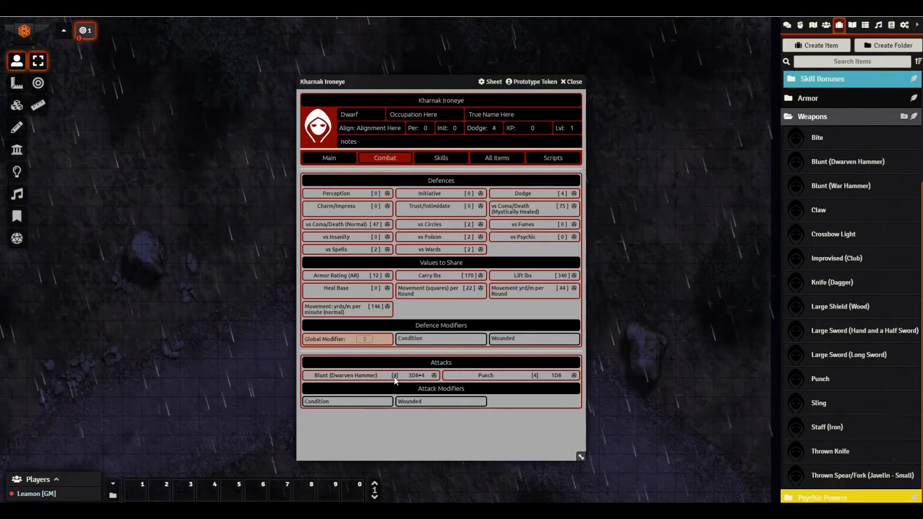
- Roll the Dwarven Hammer's attack (22) and its 3D8+4 damage (23) into the chat log
click(787, 26)
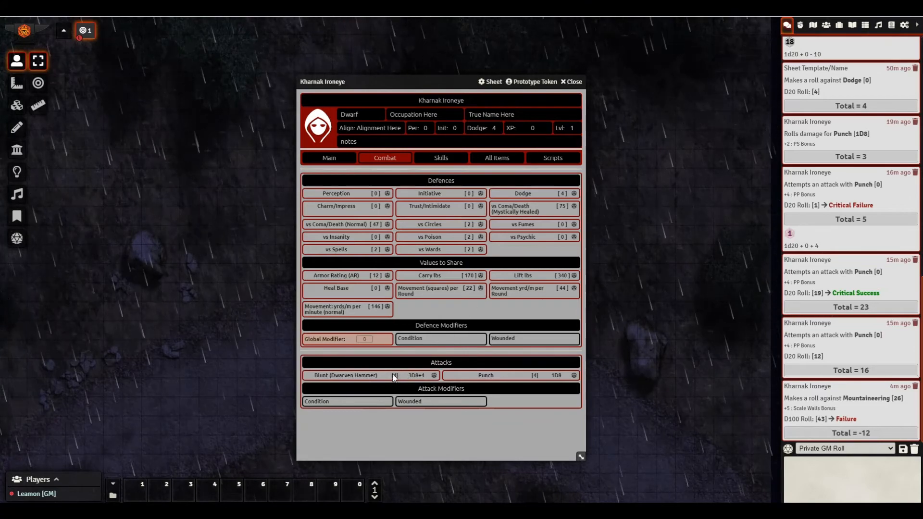
click(435, 375)
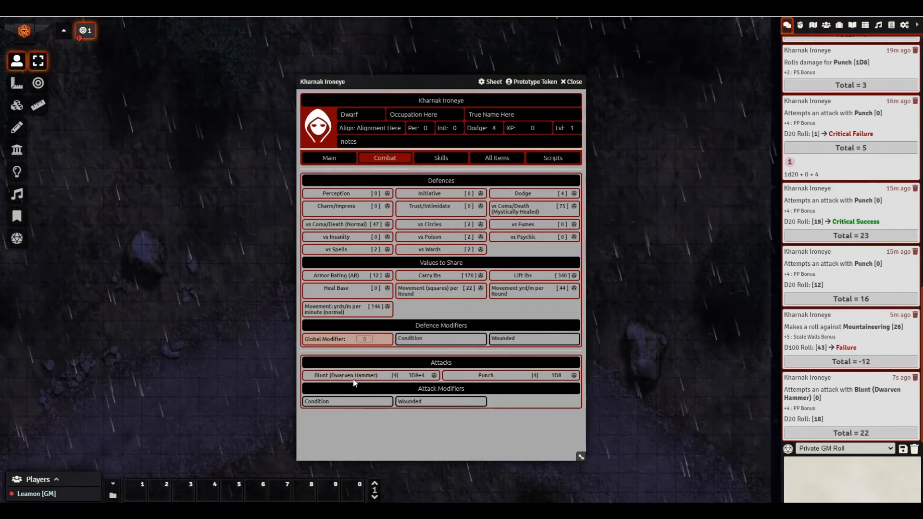
click(416, 376)
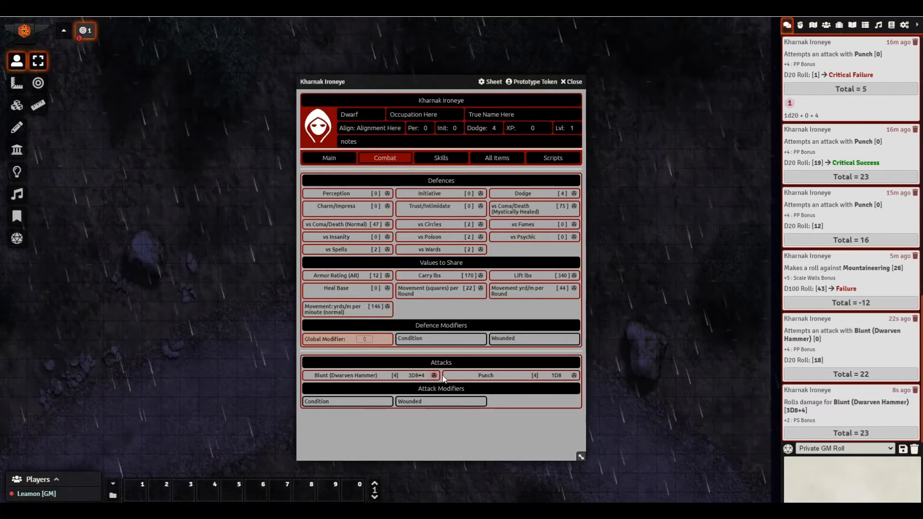
click(494, 164)
scroll(497, 265, down, 3)
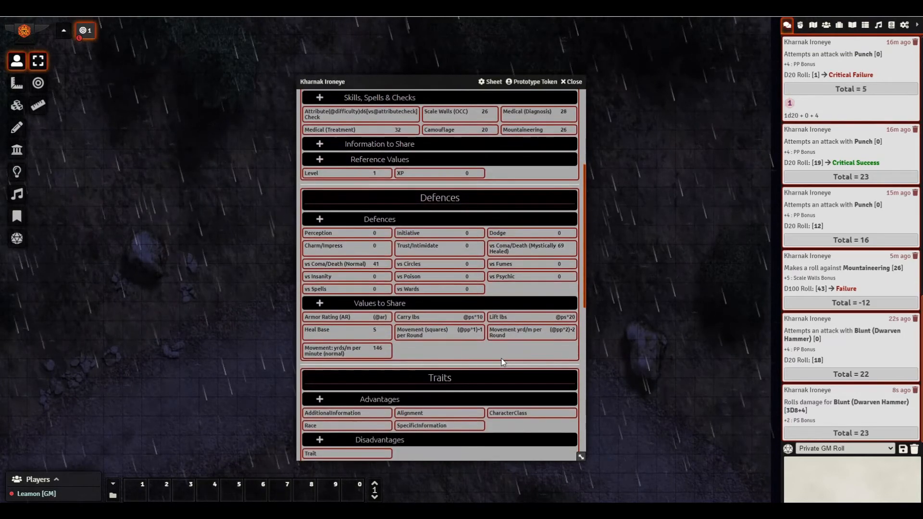
scroll(500, 313, up, 3)
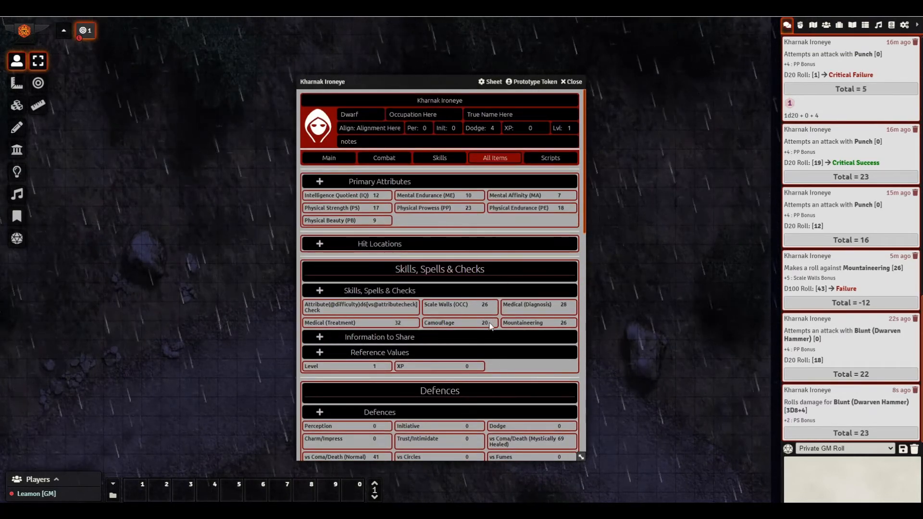
scroll(500, 289, down, 10)
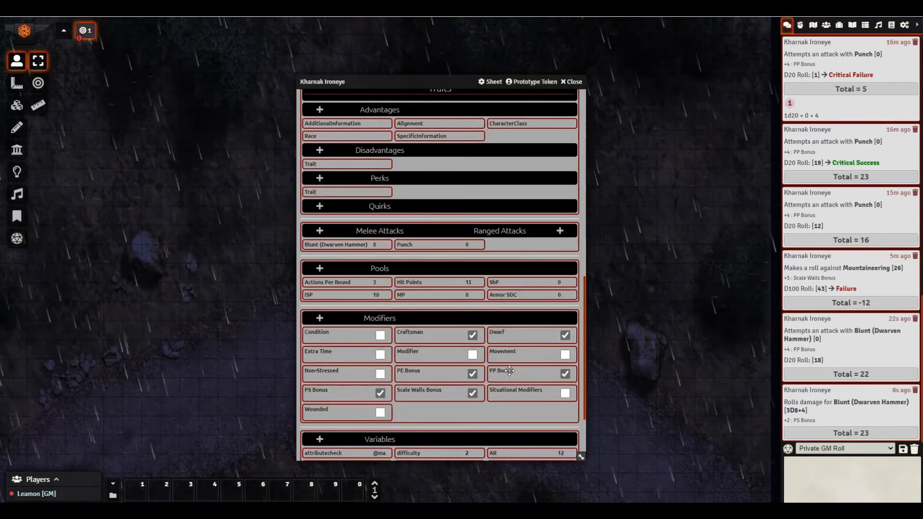
click(519, 374)
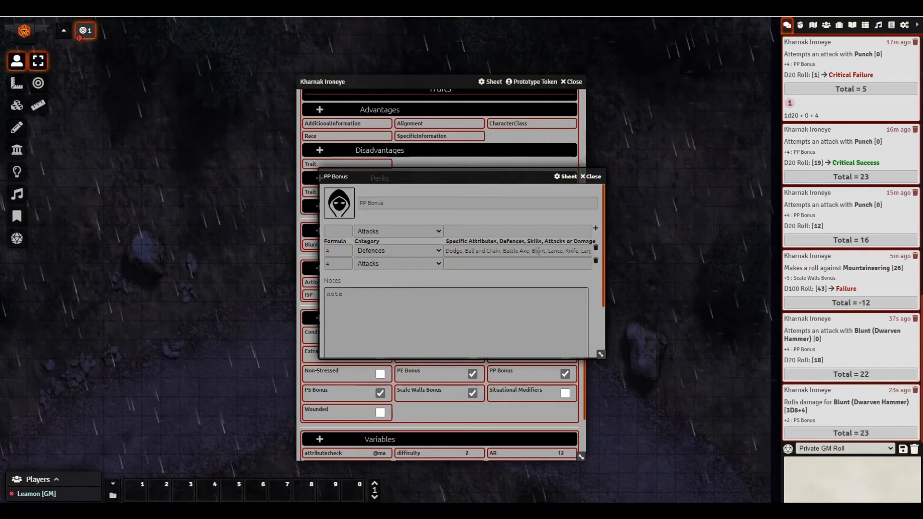
click(592, 176)
scroll(412, 265, up, 10)
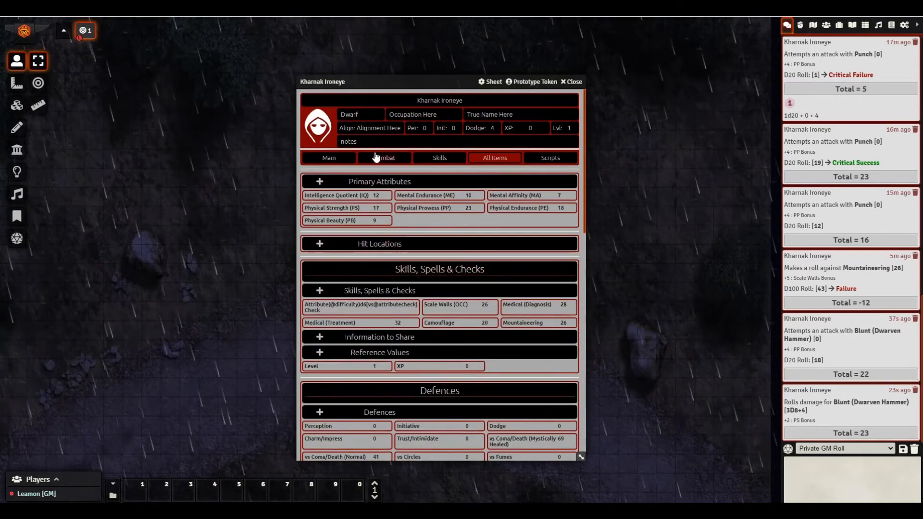
click(376, 157)
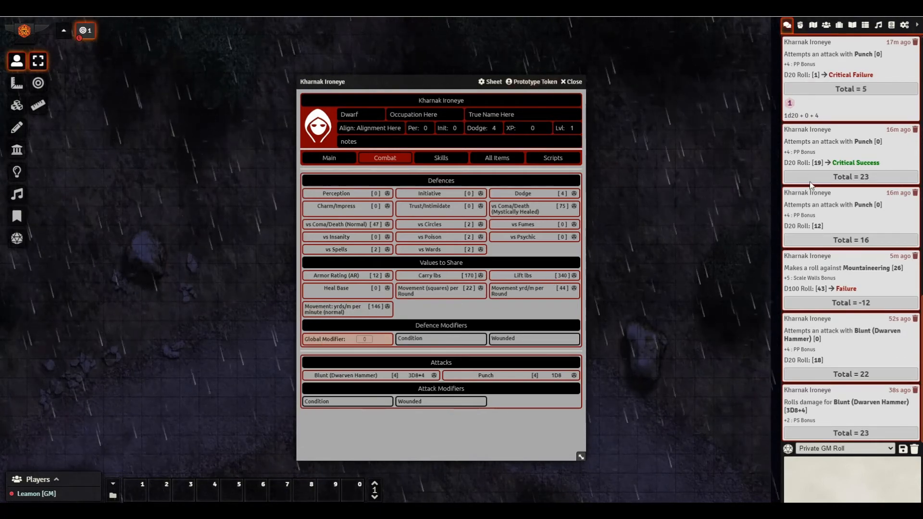
scroll(811, 185, up, 5)
- Collapse the Weapons folder, switch Kharnak's sheet to Main, and close the sheet
click(826, 25)
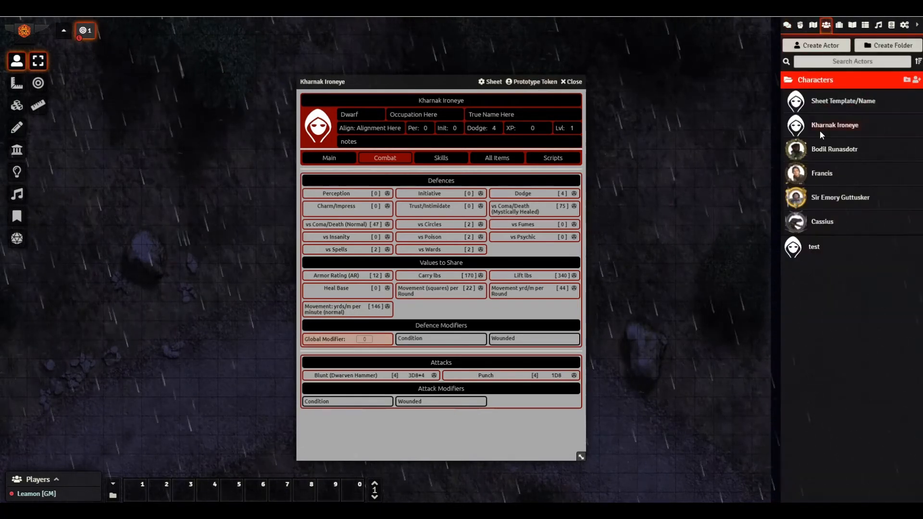
click(839, 25)
scroll(823, 202, up, 3)
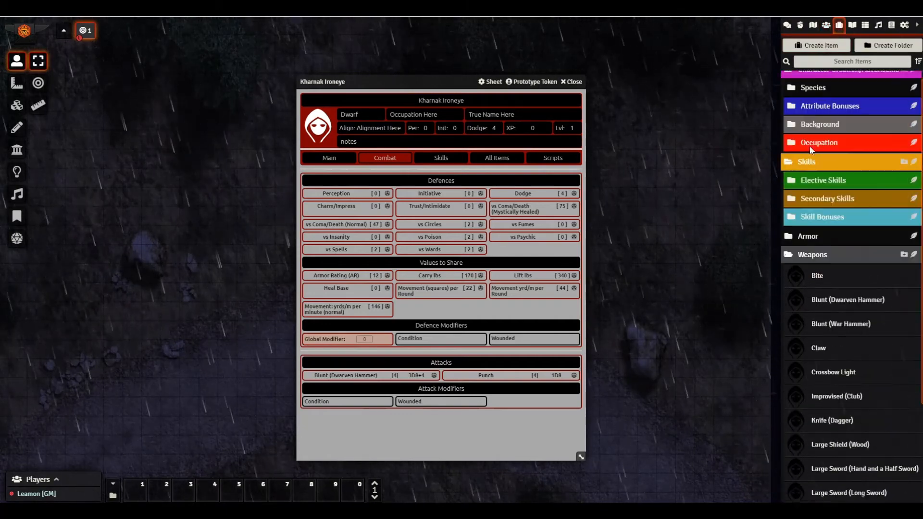
click(808, 263)
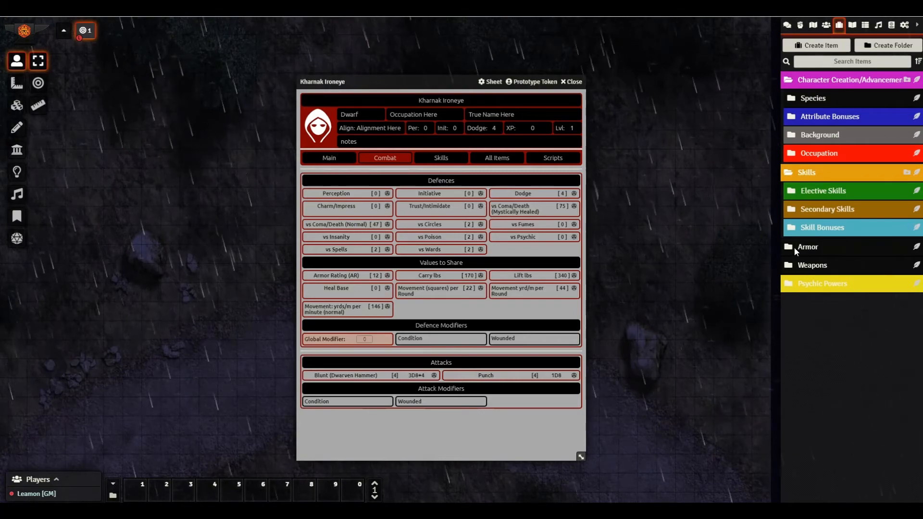
right_click(807, 246)
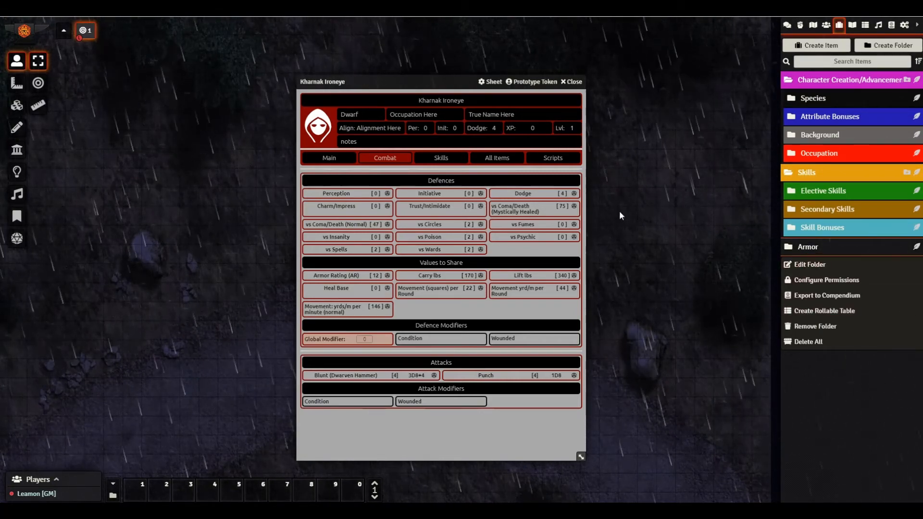
click(331, 157)
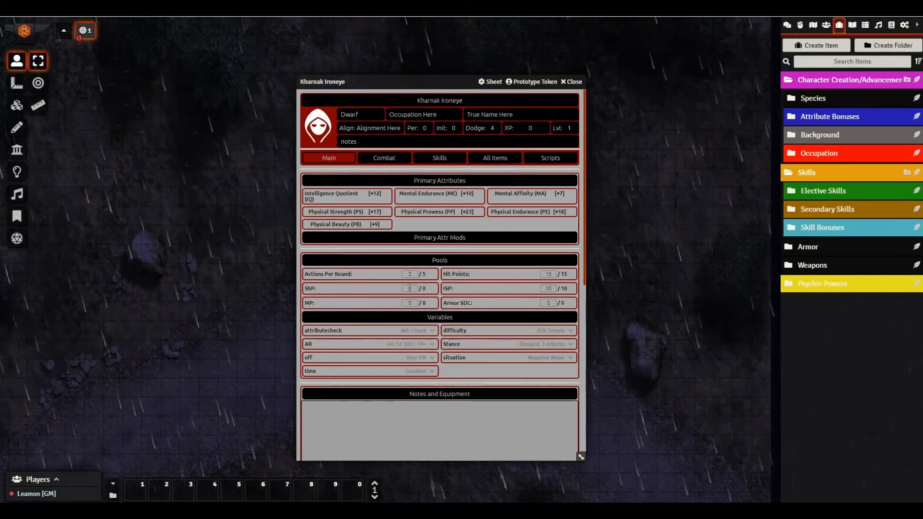
click(575, 83)
- Expand Psychic Powers and browse its Level 1, Level 2 and Level 3 subfolders, collapsing each
click(817, 284)
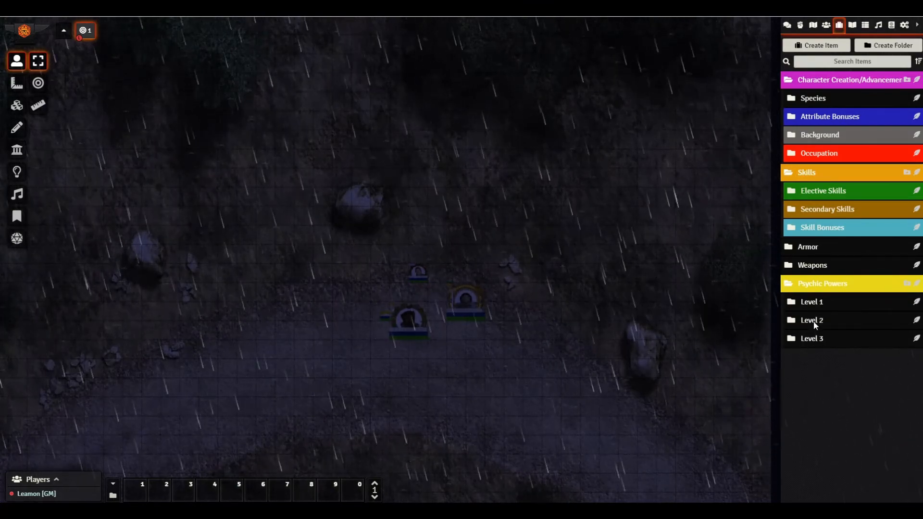
click(810, 308)
scroll(812, 331, down, 2)
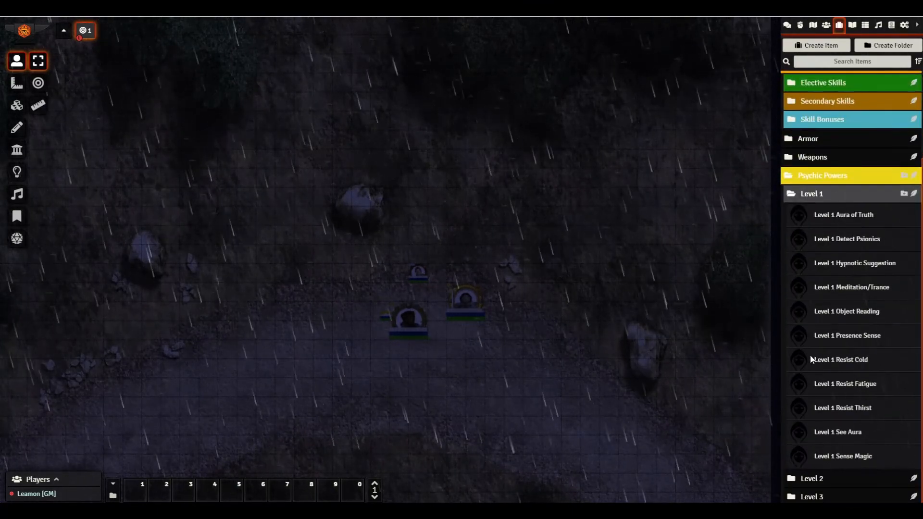
scroll(810, 353, up, 2)
click(794, 303)
click(795, 321)
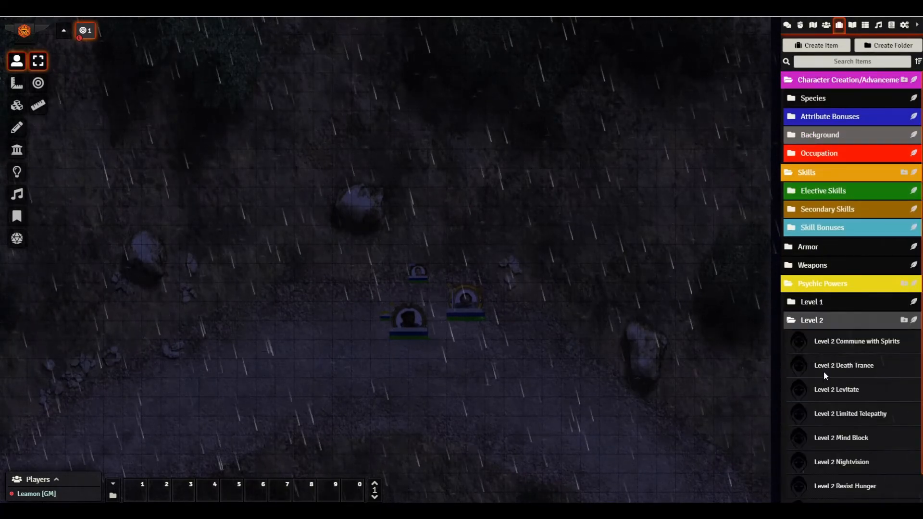
scroll(825, 381, down, 1)
scroll(825, 381, up, 1)
click(800, 321)
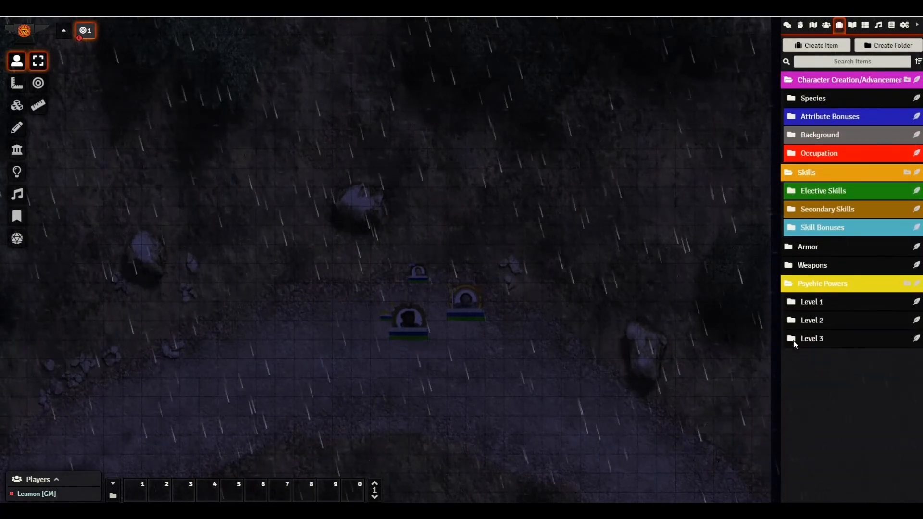
click(799, 338)
scroll(810, 353, down, 1)
scroll(803, 344, up, 1)
click(795, 336)
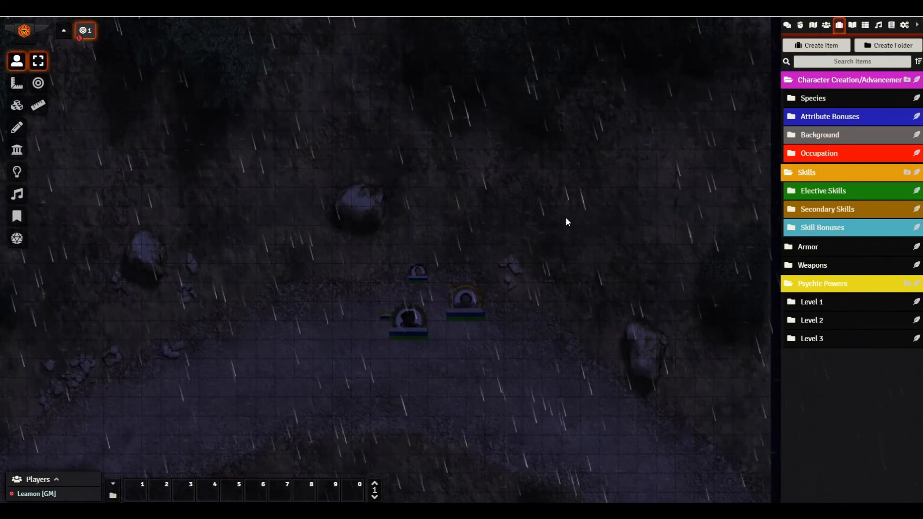
- Collapse the Character Creation/Advancement, Skills and Psychic Powers folders
click(787, 81)
click(788, 98)
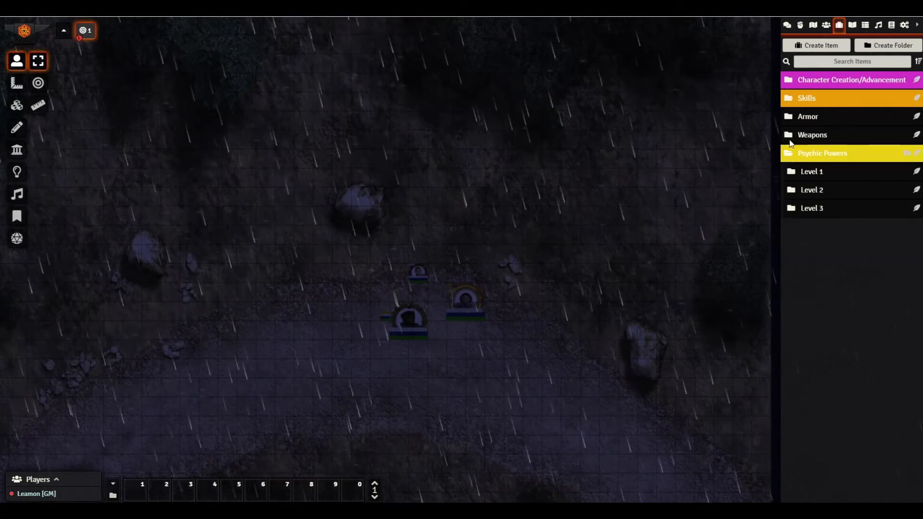
click(792, 154)
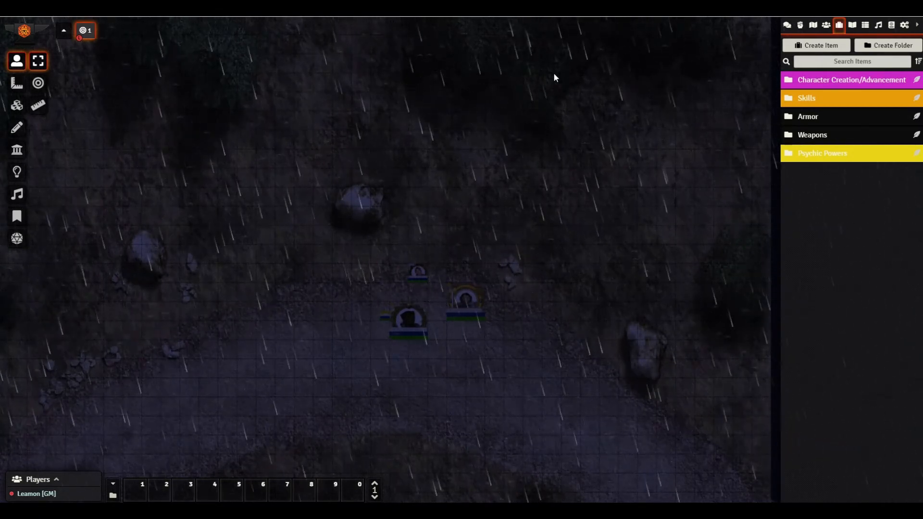
- Move Bodil's token down beside the upper party token and select the other party tokens
click(402, 314)
drag(398, 313, 464, 343)
click(467, 313)
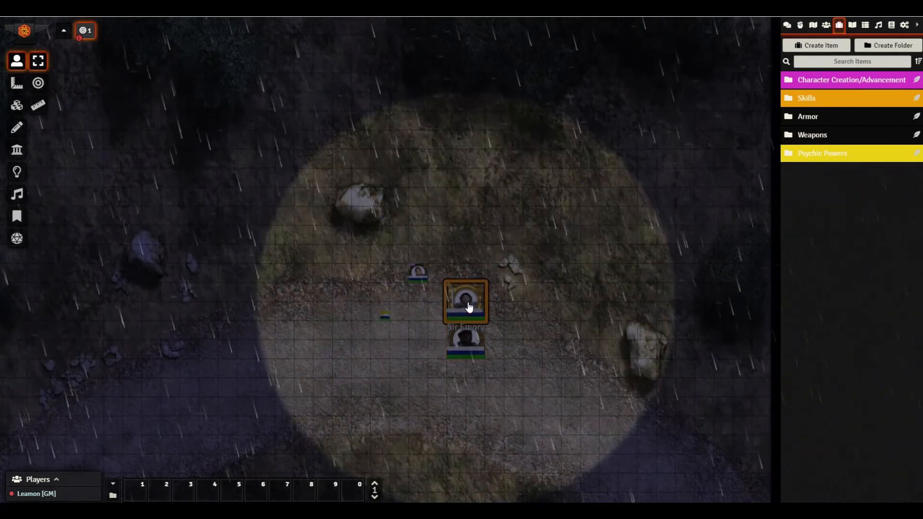
click(418, 273)
click(384, 316)
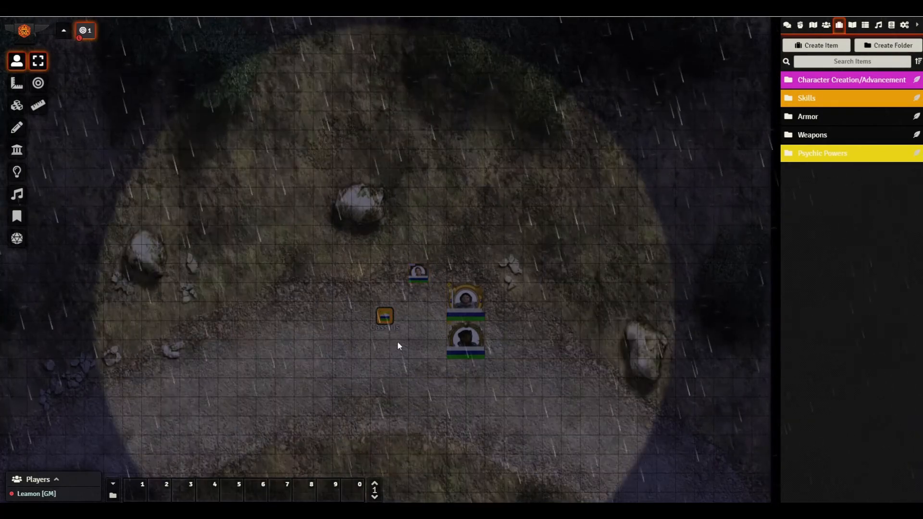
click(466, 302)
click(469, 341)
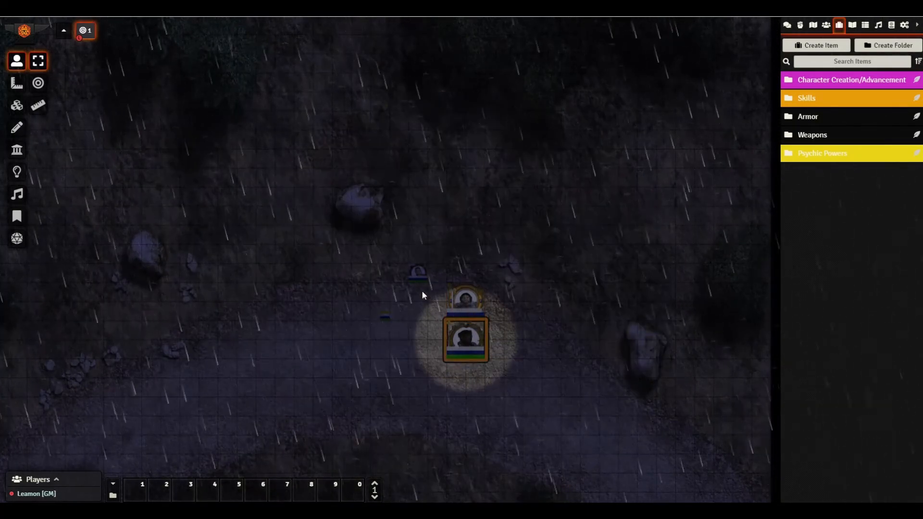
click(418, 272)
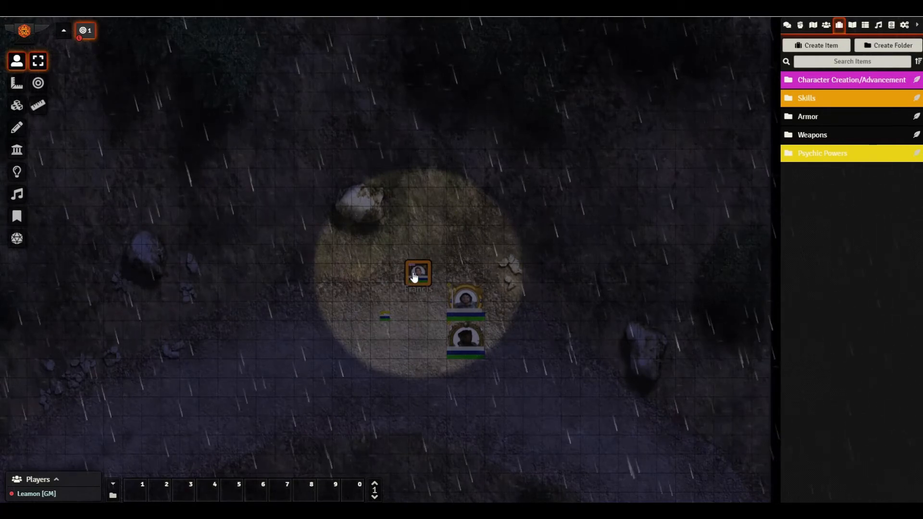
- Move the small token and Cassius's token next to the group, then centre and zoom onto it
drag(415, 277, 428, 289)
click(385, 317)
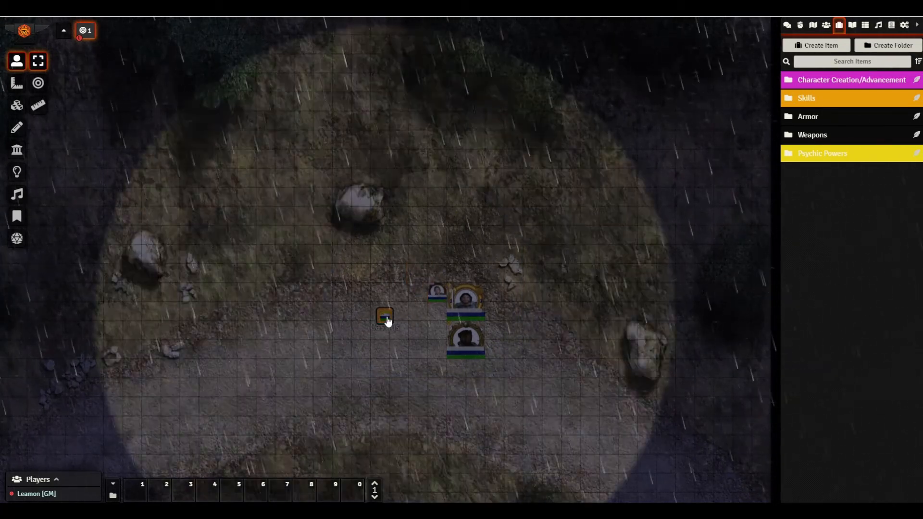
drag(390, 318, 427, 309)
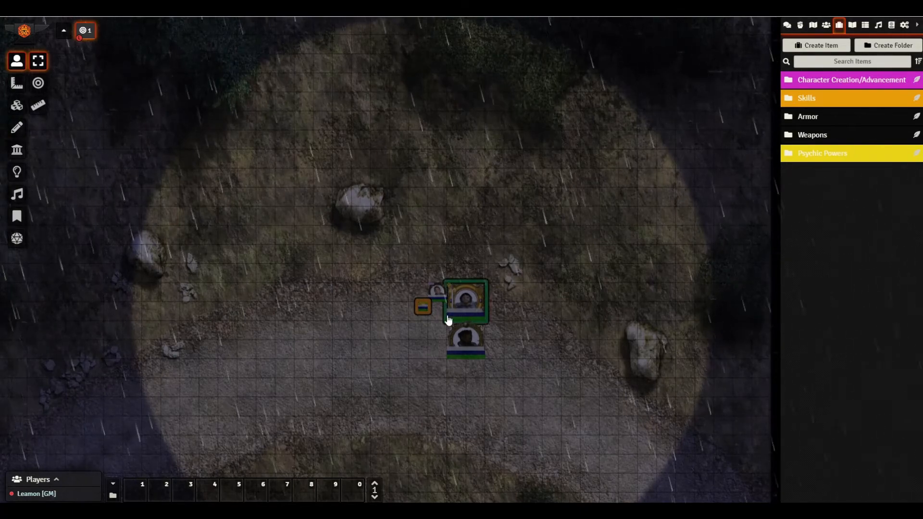
scroll(447, 320, up, 5)
drag(585, 427, 595, 266)
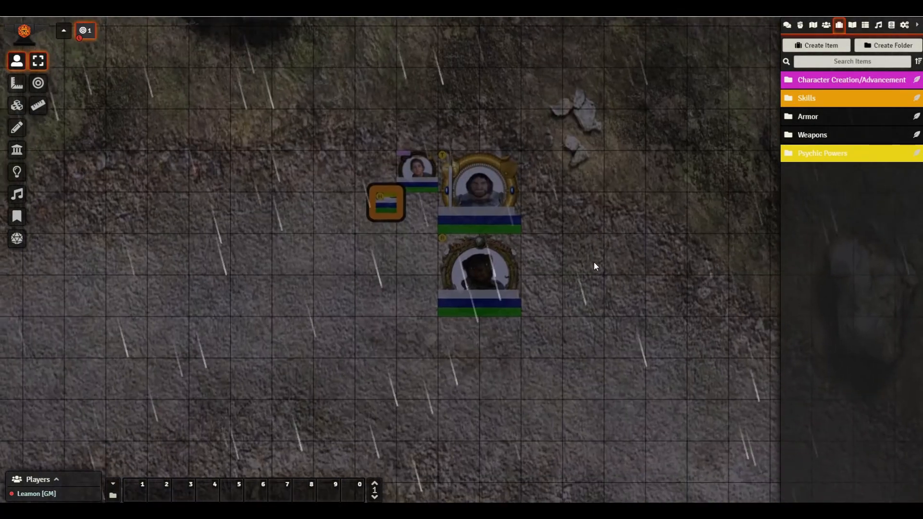
scroll(508, 253, up, 5)
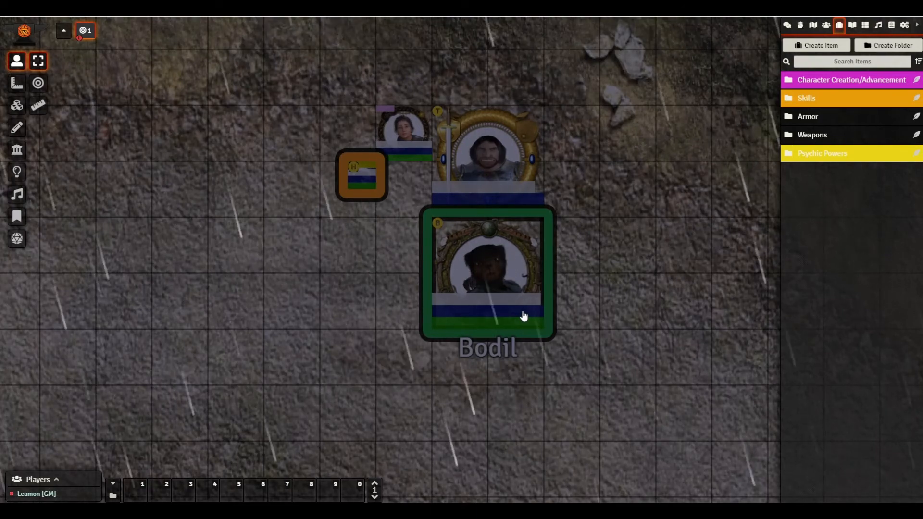
- Look over the installed modules list, then return to the chat log of rolls
click(906, 26)
click(860, 133)
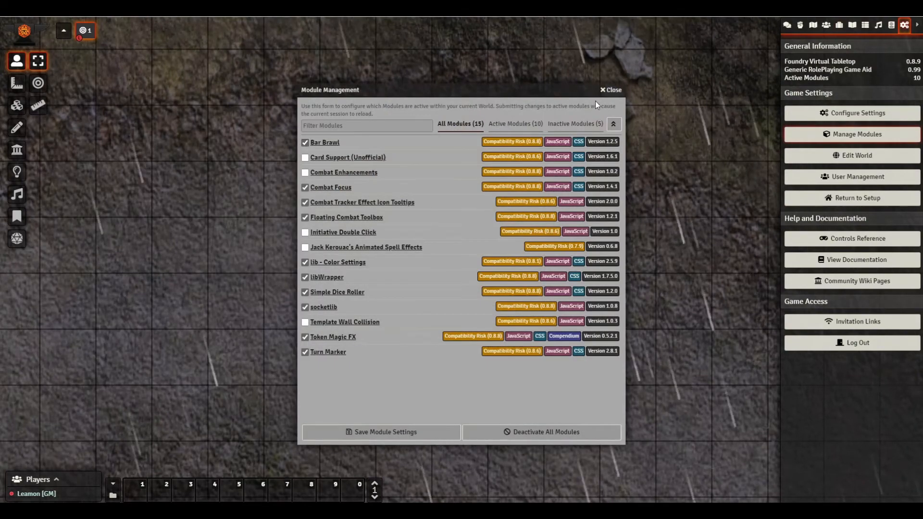
click(613, 90)
click(787, 25)
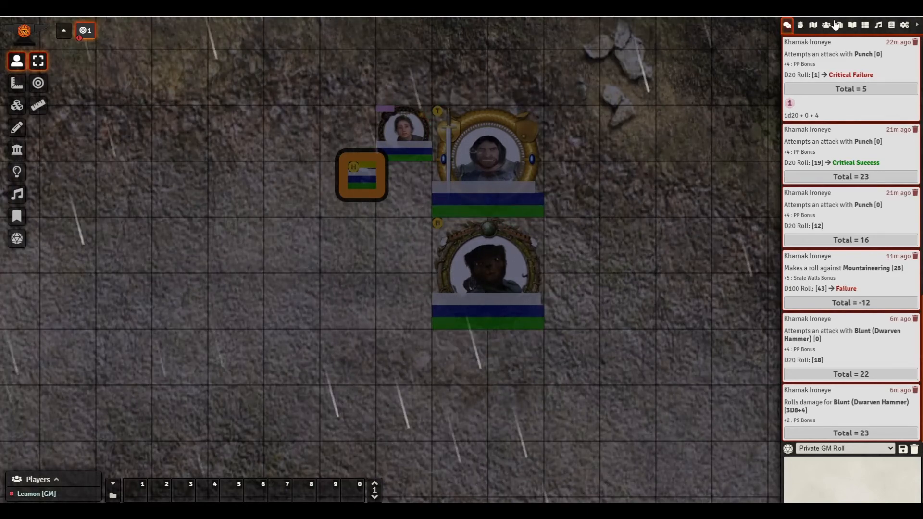
- Open the Bodil, Francis, Sir Emory Guttusker and Cassius character sheets from Actors
click(826, 26)
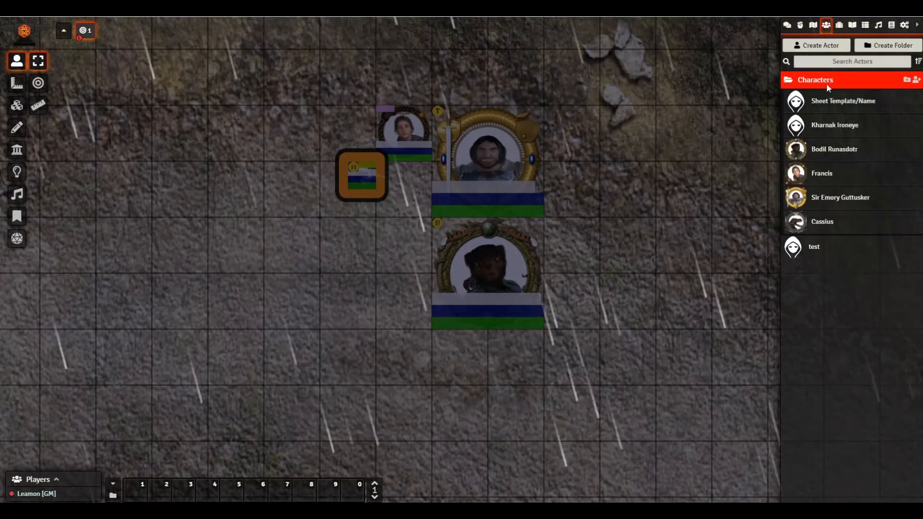
click(822, 151)
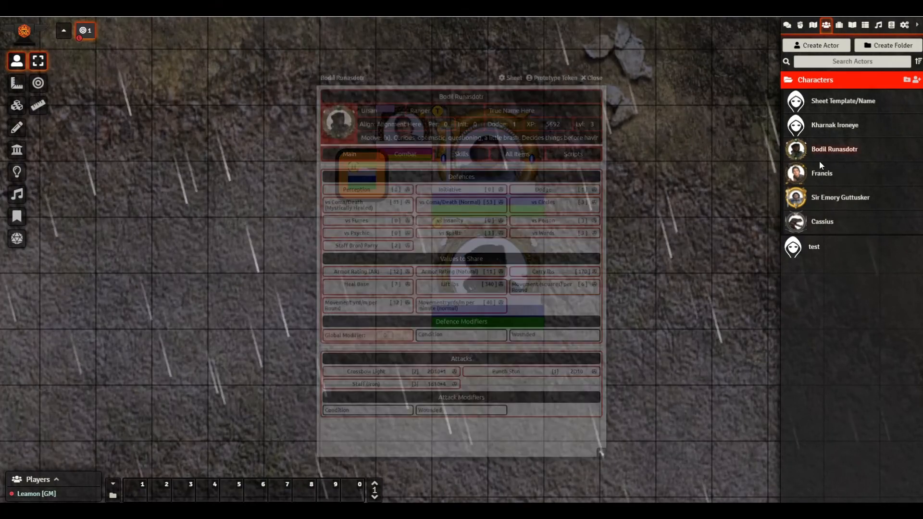
click(821, 177)
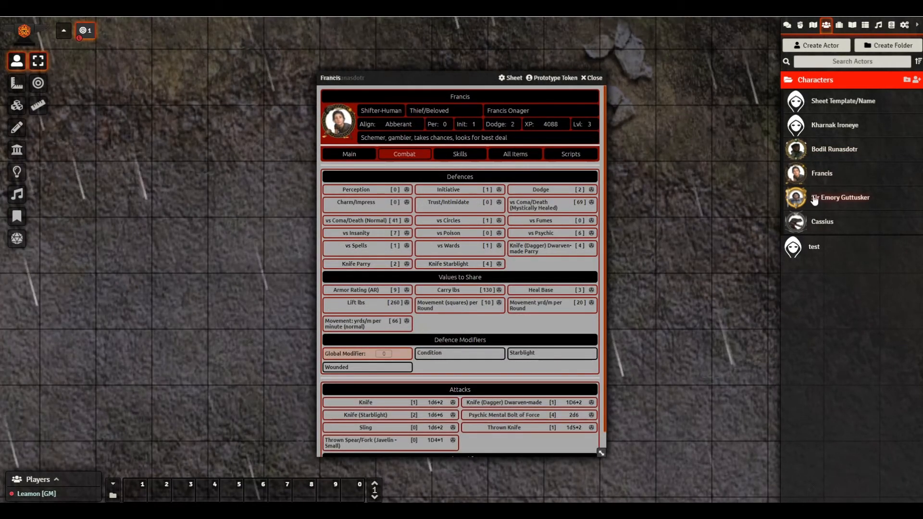
click(814, 198)
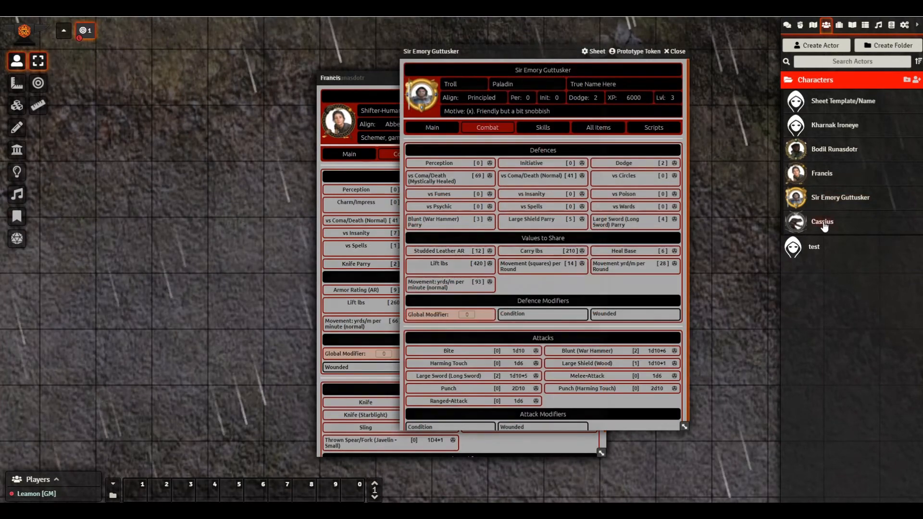
click(822, 223)
- Pop out the combat tracker and arrange Cassius's sheet left and the tracker top right
right_click(801, 25)
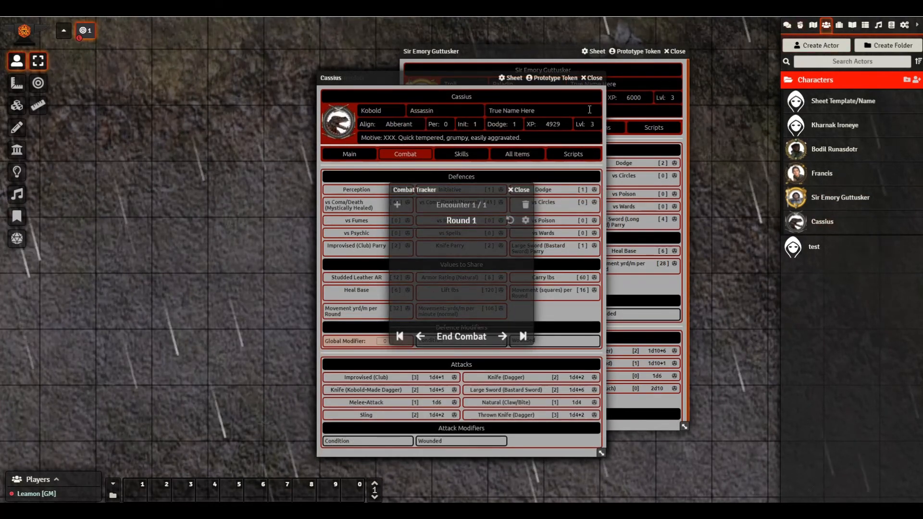
click(455, 181)
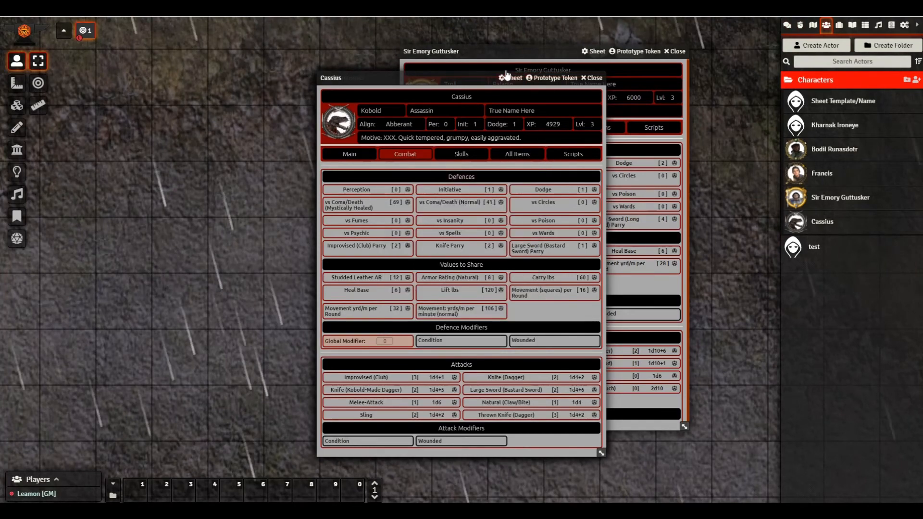
drag(506, 73, 220, 66)
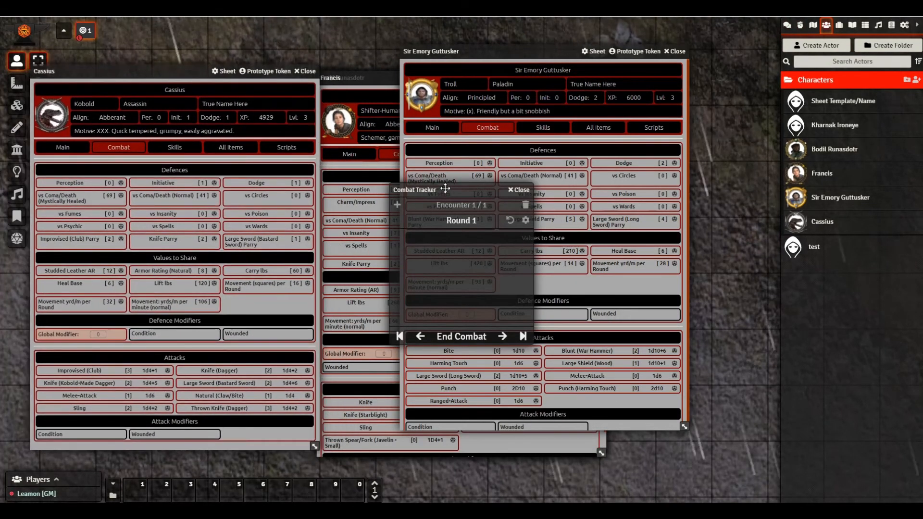
drag(450, 190, 697, 28)
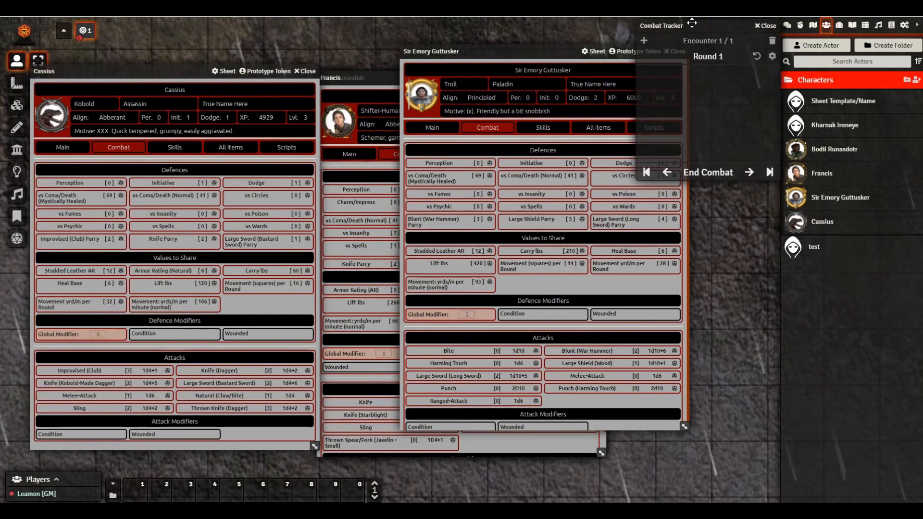
- Flush all earlier messages from the chat log
click(788, 26)
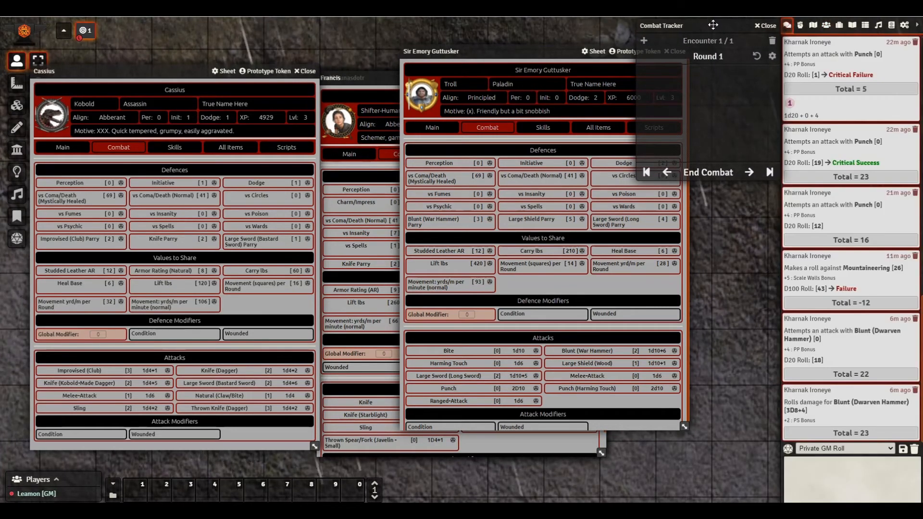
click(913, 449)
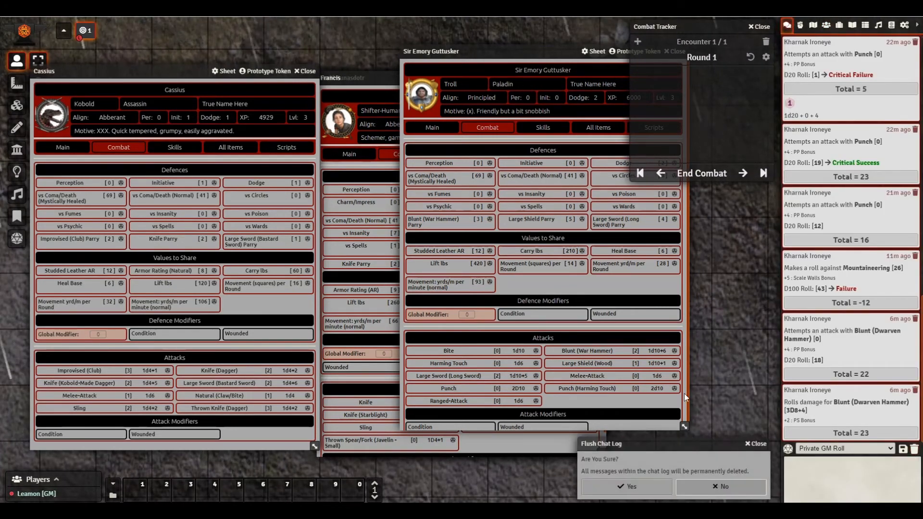
click(647, 487)
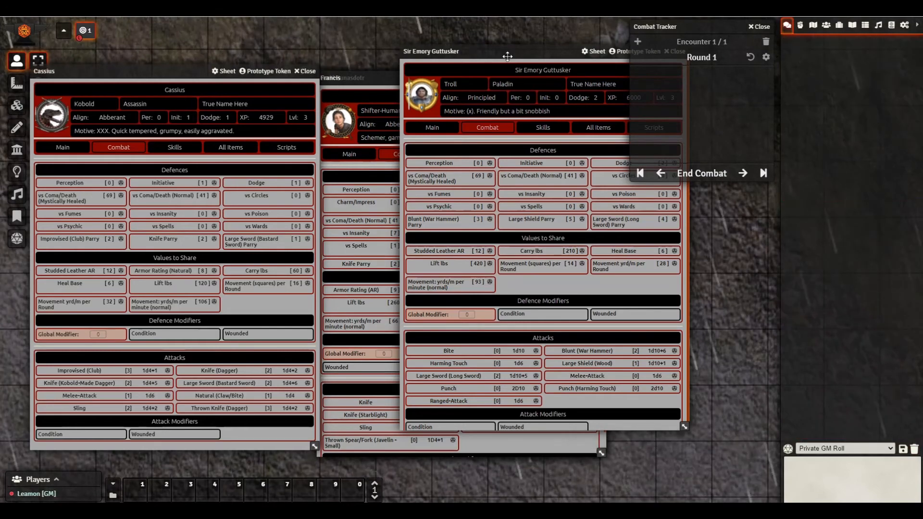
- Shift Sir Emory's and Francis's sheets aside so Bodil Runasdotr's sheet comes to the front
drag(507, 57, 189, 69)
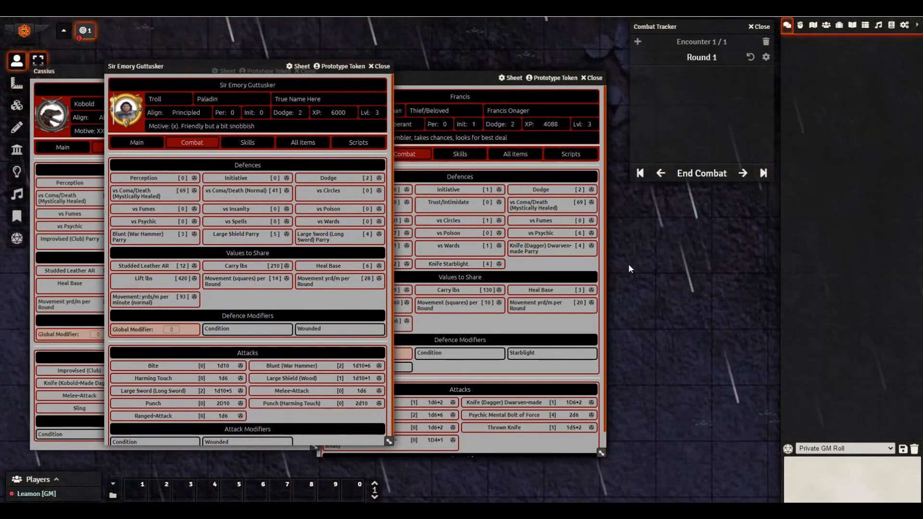
drag(463, 80, 278, 81)
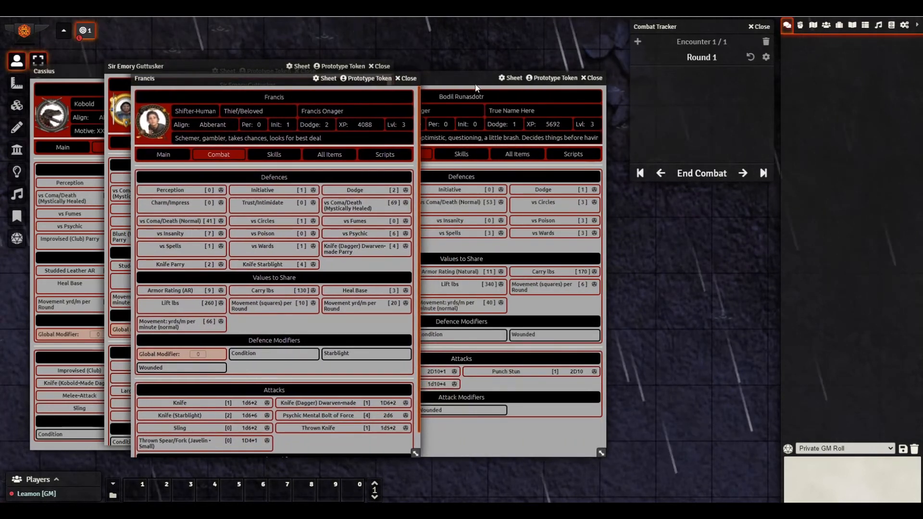
drag(476, 88, 289, 90)
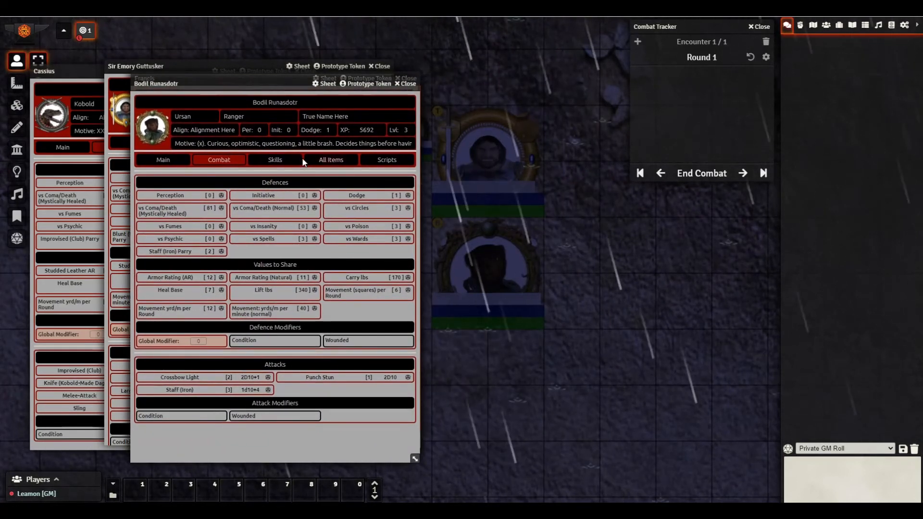
- Roll initiative for Bodil (5), Francis (20), Sir Emory (16) and Cassius (18), rearranging sheets between rolls
click(278, 131)
drag(249, 84, 408, 91)
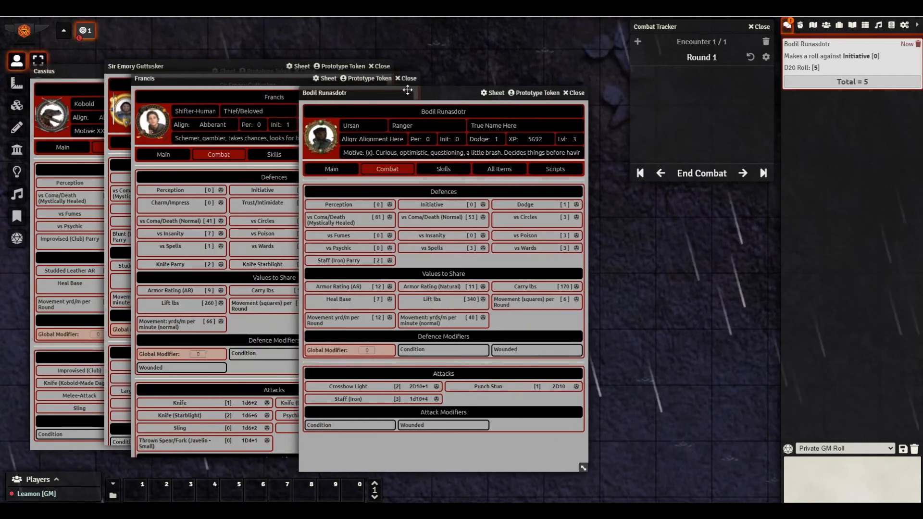
click(226, 79)
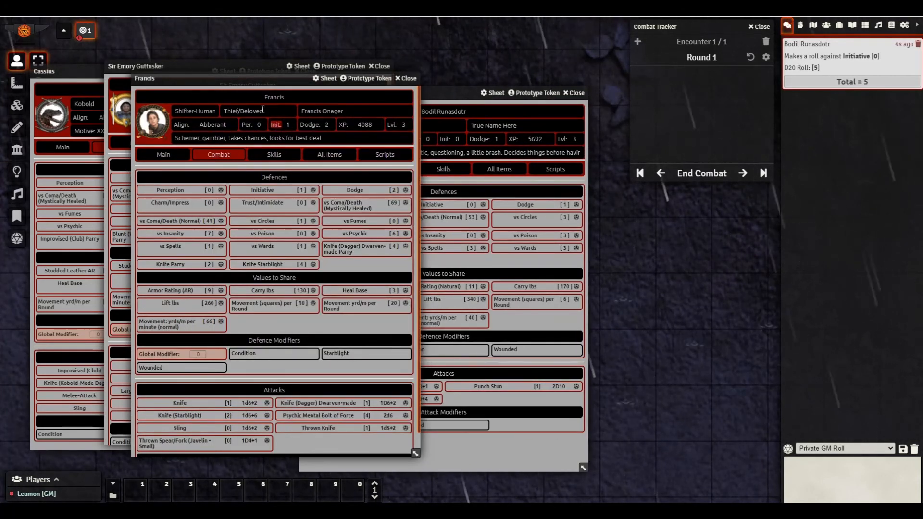
drag(237, 81, 416, 108)
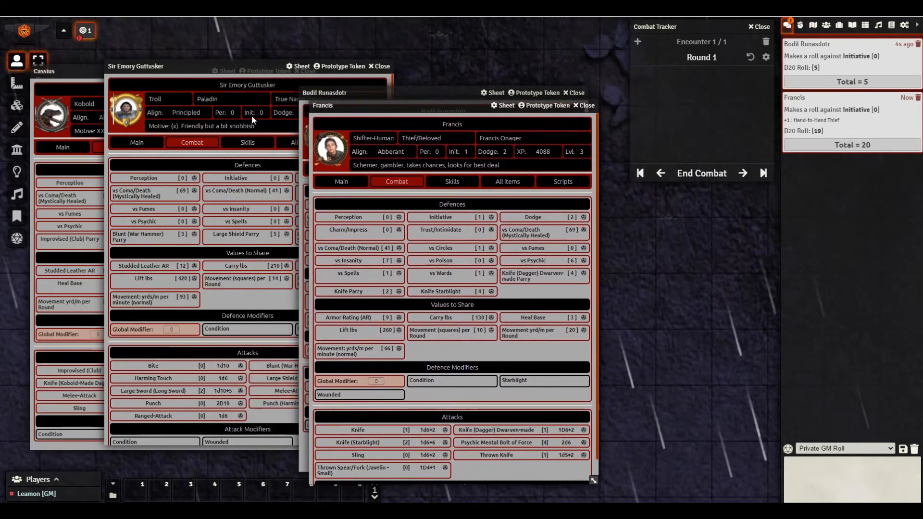
click(252, 114)
drag(181, 66, 393, 130)
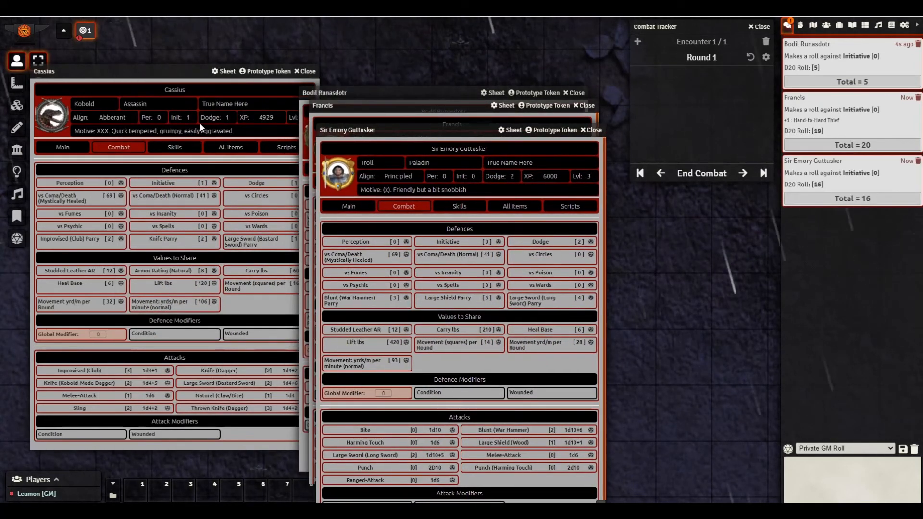
click(176, 118)
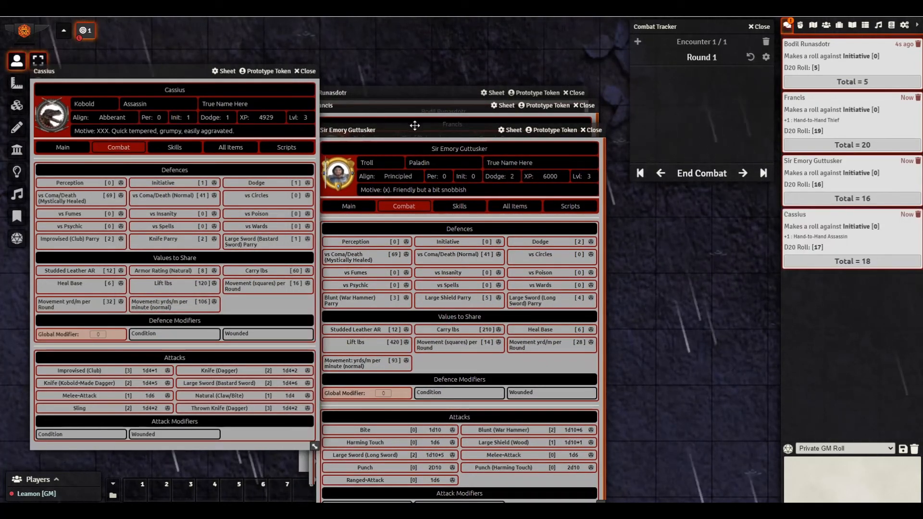
drag(415, 126, 135, 102)
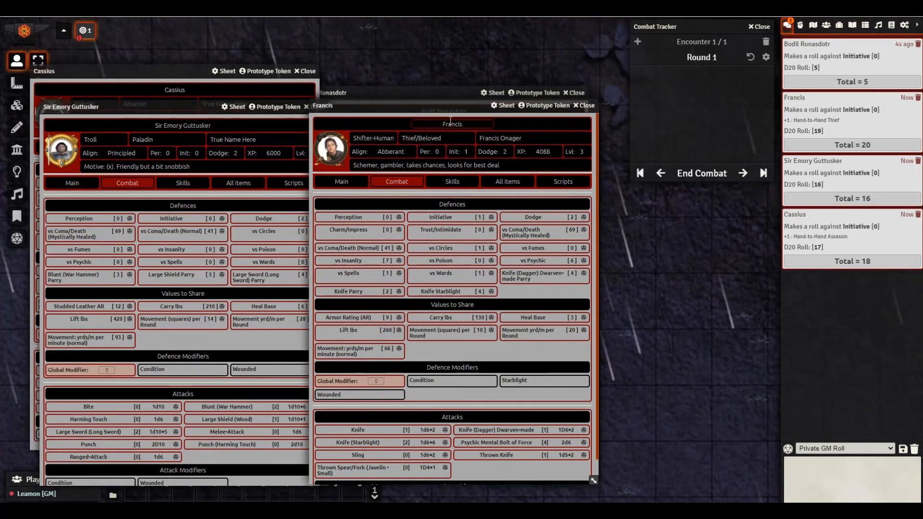
click(365, 124)
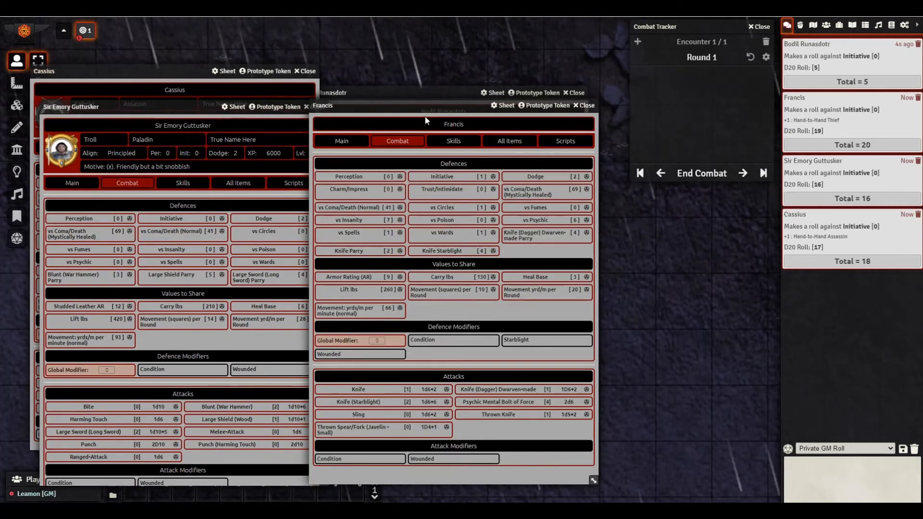
click(496, 121)
drag(452, 105, 166, 96)
- Add Cassius, Francis, Sir Emory and Bodil to the combat encounter via their token HUDs
drag(394, 92, 91, 85)
right_click(363, 181)
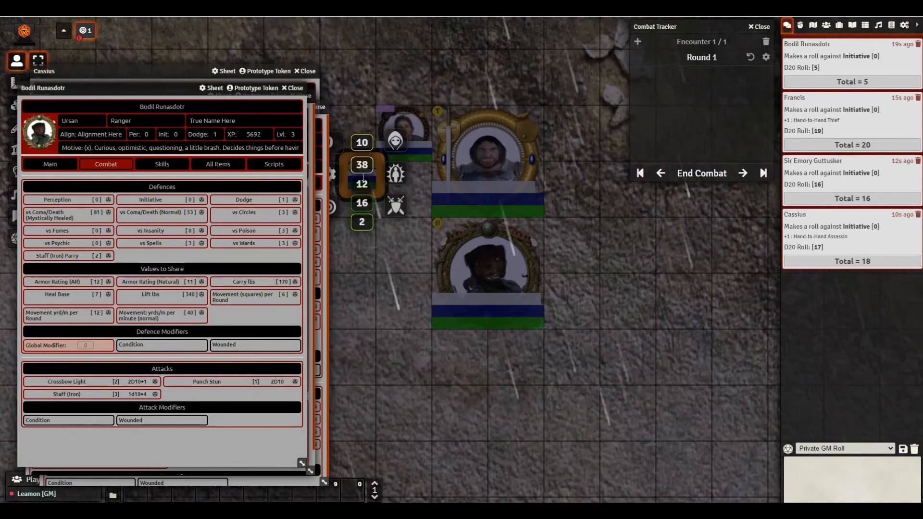
click(397, 207)
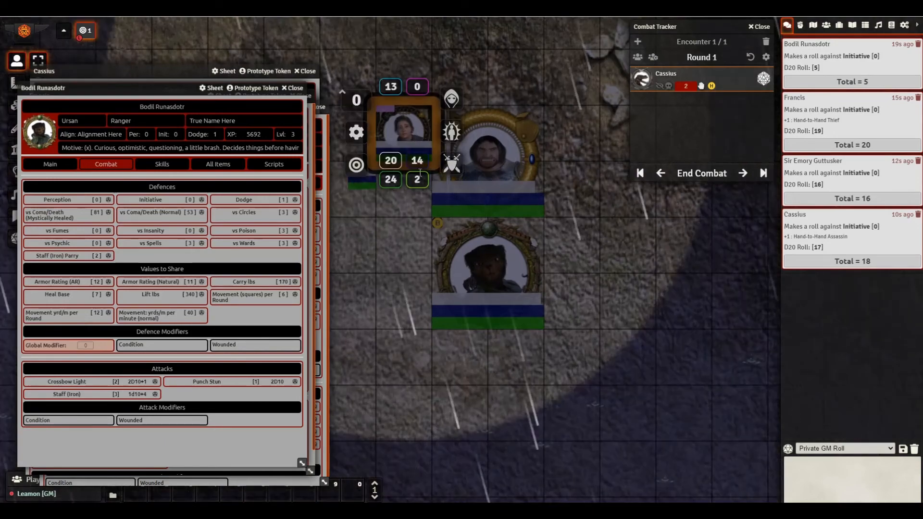
click(446, 166)
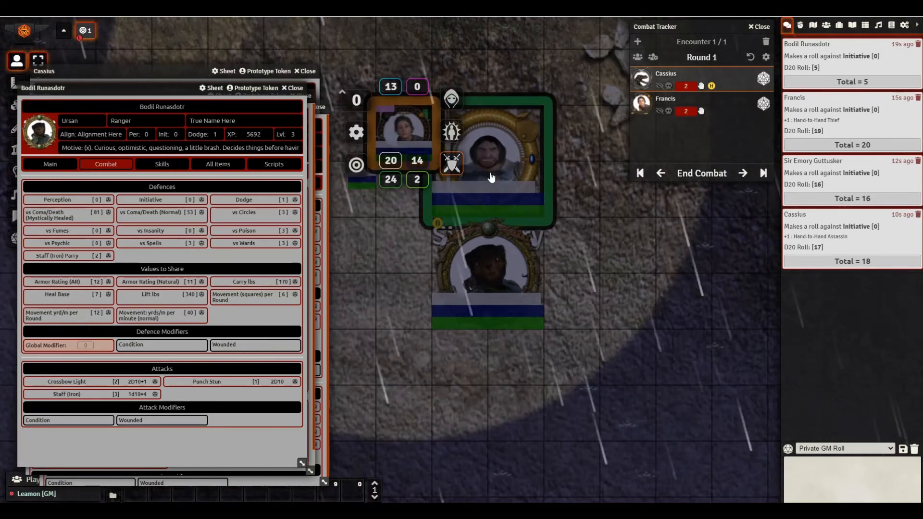
right_click(491, 178)
right_click(522, 268)
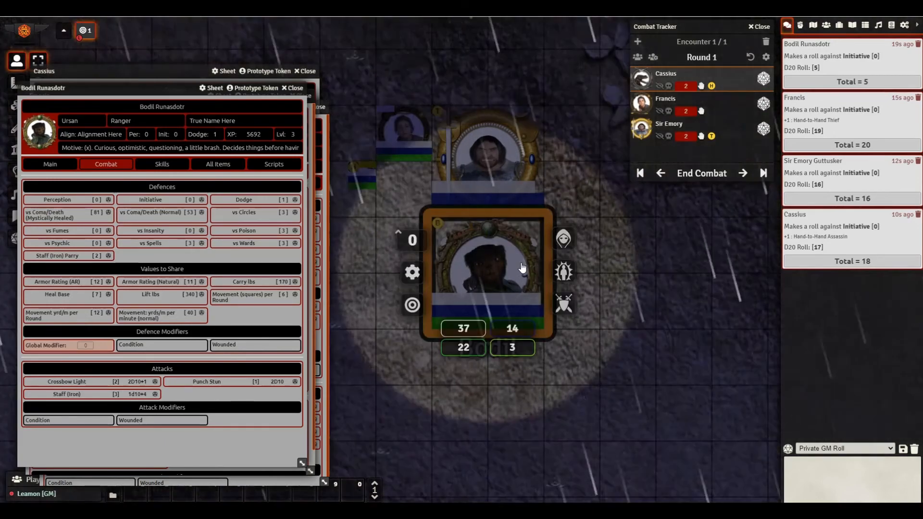
click(563, 301)
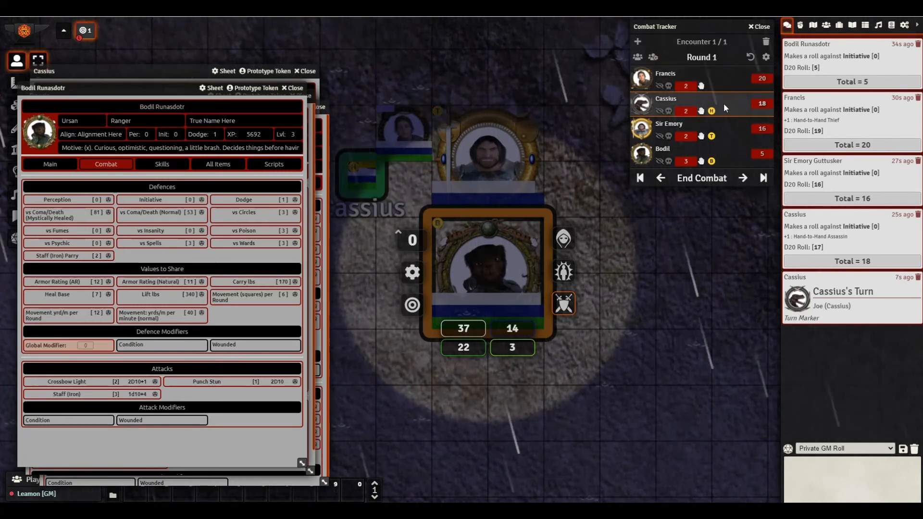
- Check Francis's combatant options, then step the turn back so Francis is active
right_click(719, 79)
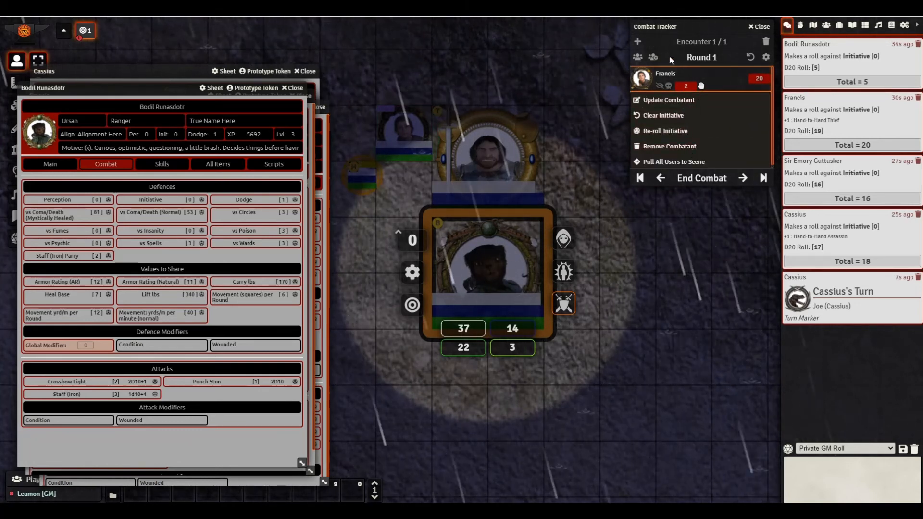
click(714, 77)
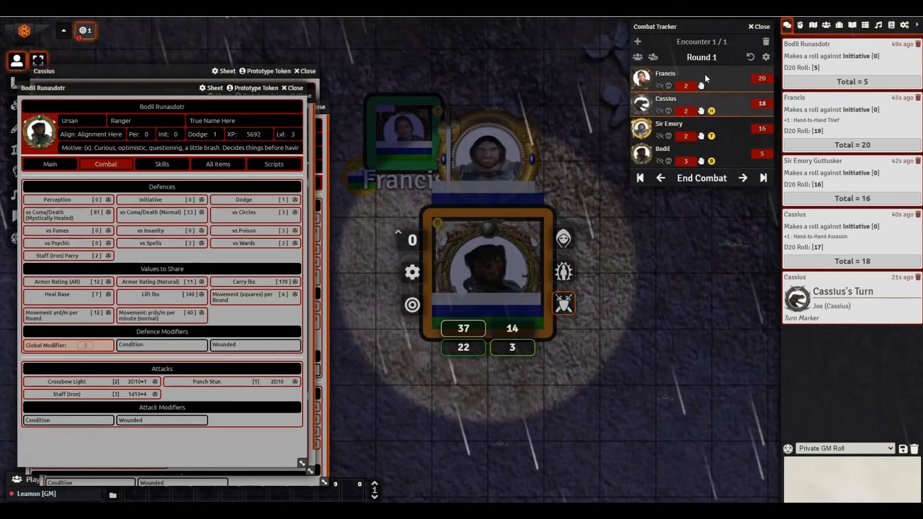
right_click(705, 75)
click(639, 58)
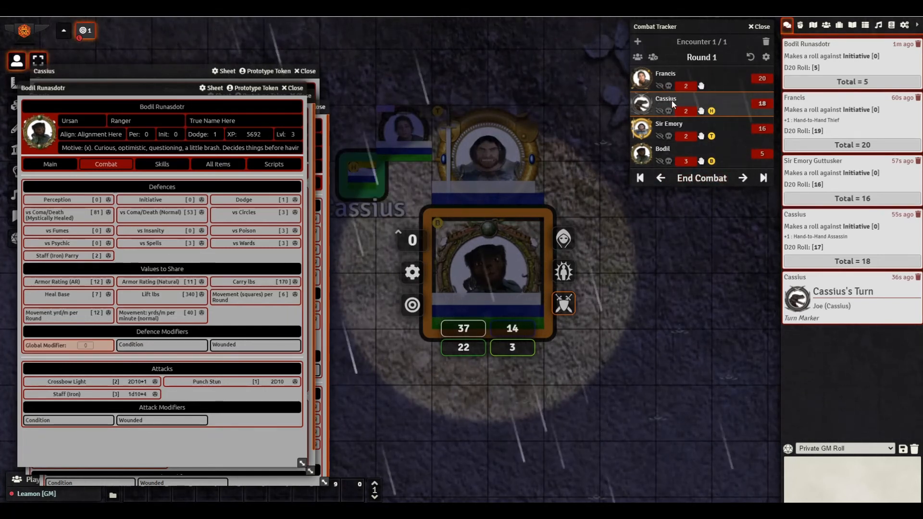
click(661, 179)
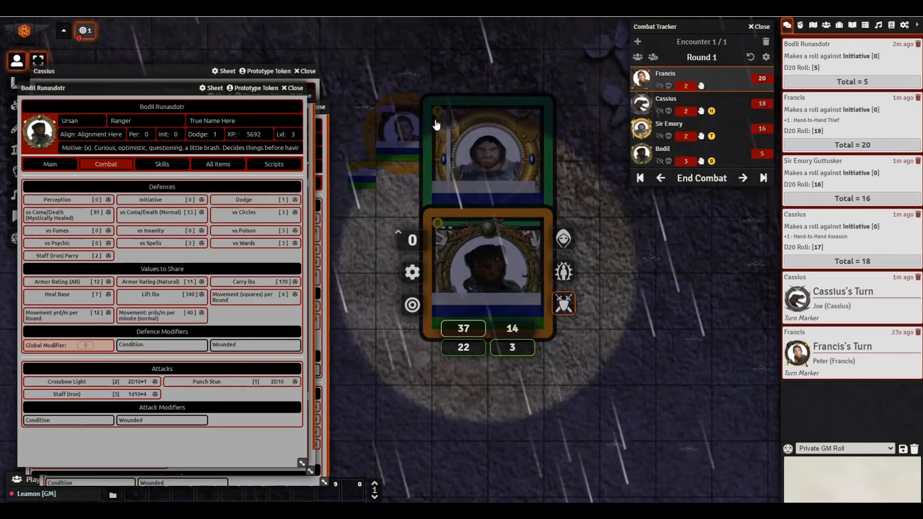
- Mark Francis's token with the T status so it shows in the combat tracker
click(403, 138)
right_click(402, 138)
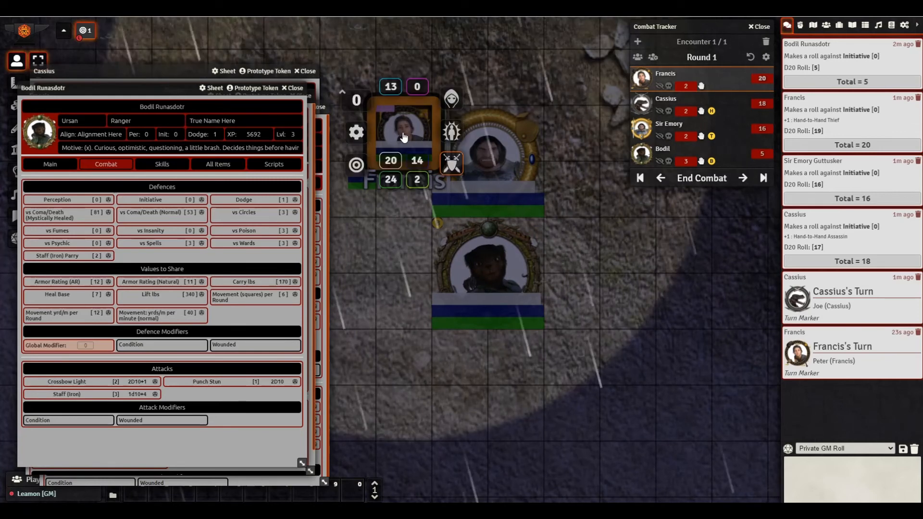
click(451, 130)
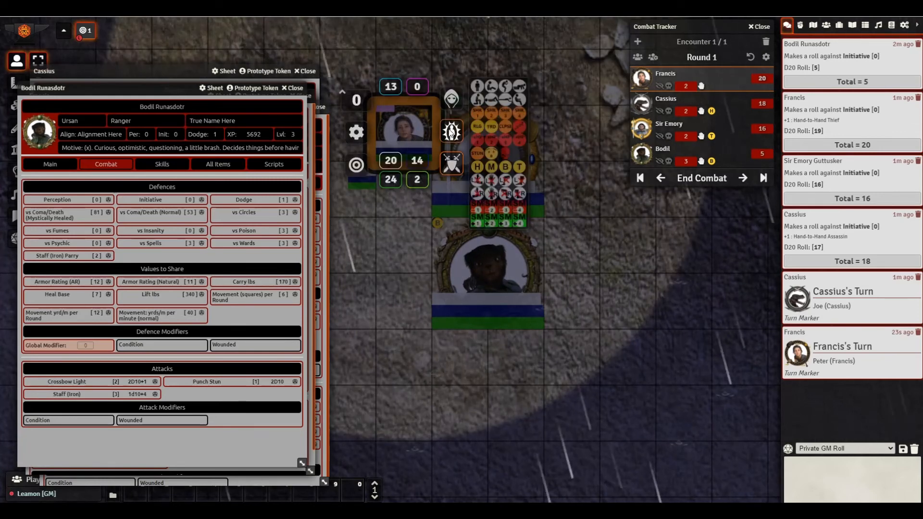
click(520, 167)
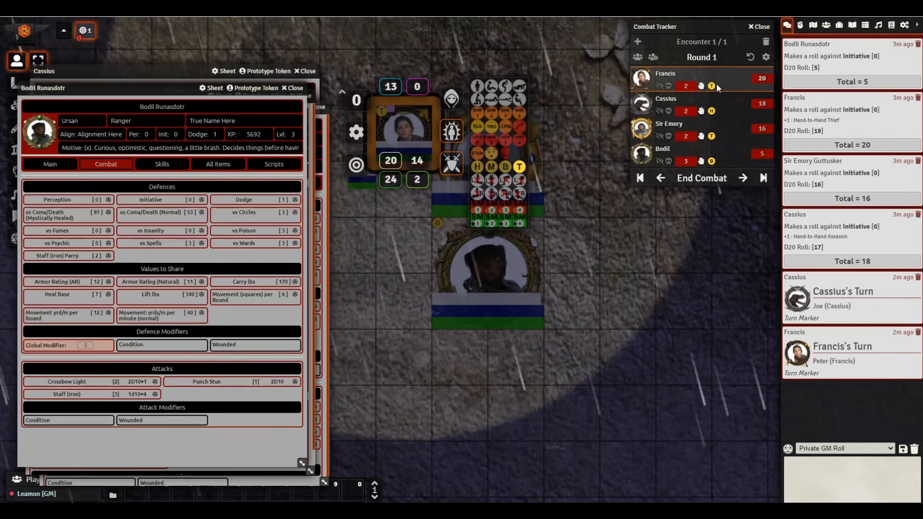
click(518, 166)
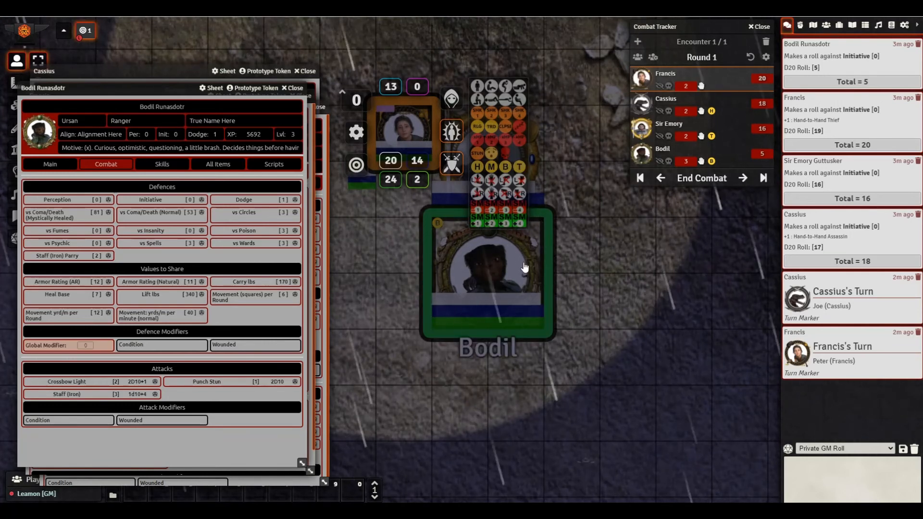
click(519, 167)
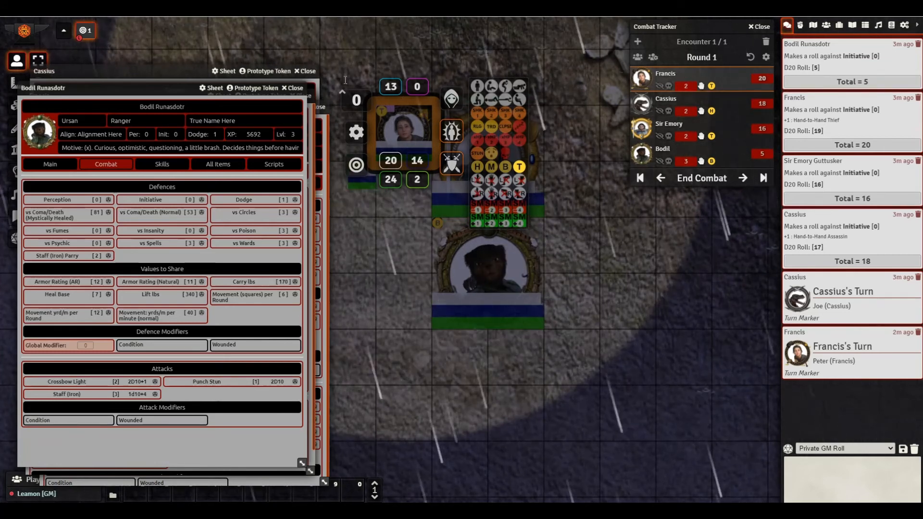
- On Bodil's Main page, switch her stance to Ranged: 3 Attacks and back to Hand to Hand
drag(86, 135, 344, 126)
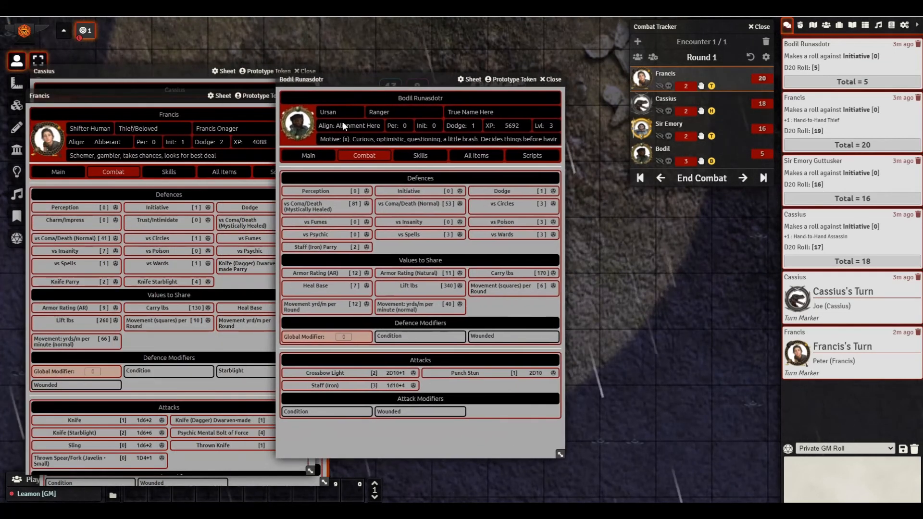
click(307, 156)
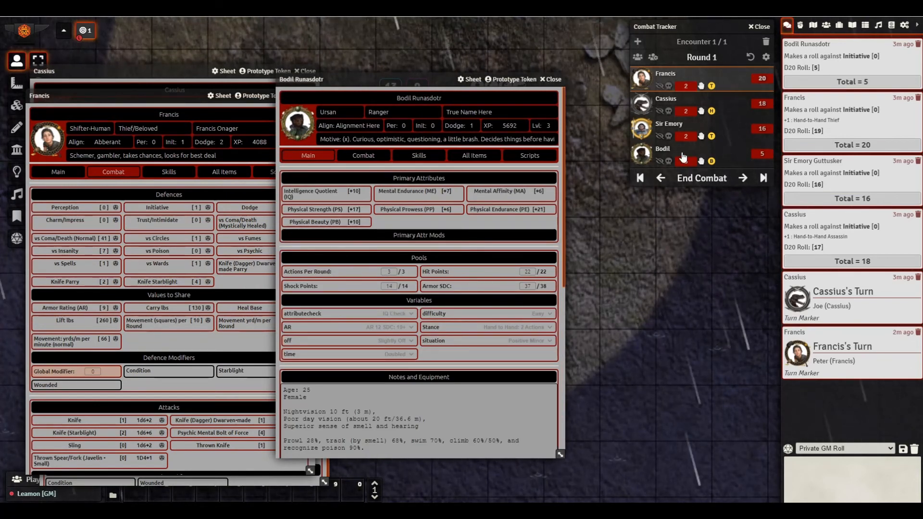
scroll(681, 159, up, 1)
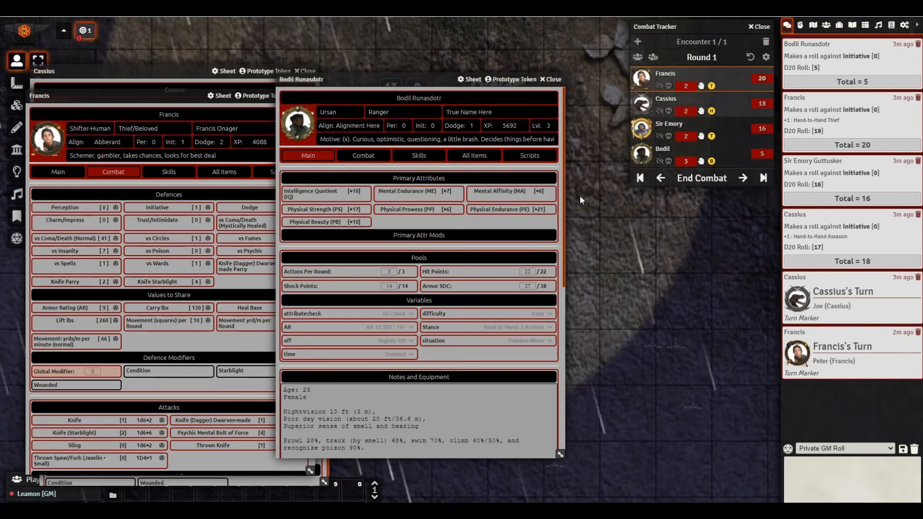
click(493, 328)
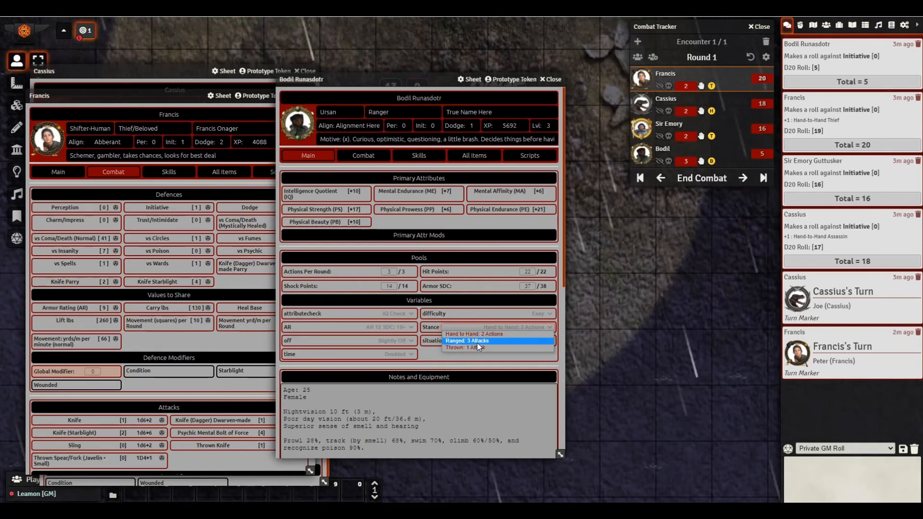
click(477, 343)
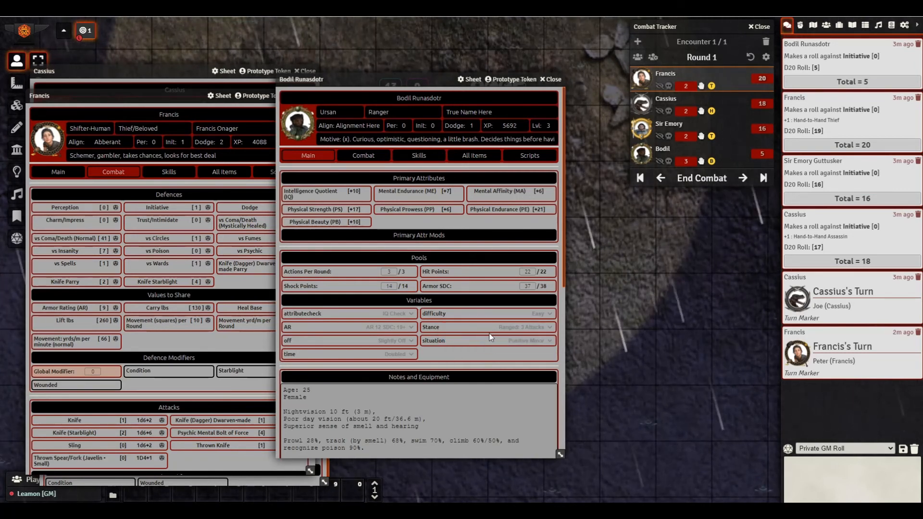
click(495, 334)
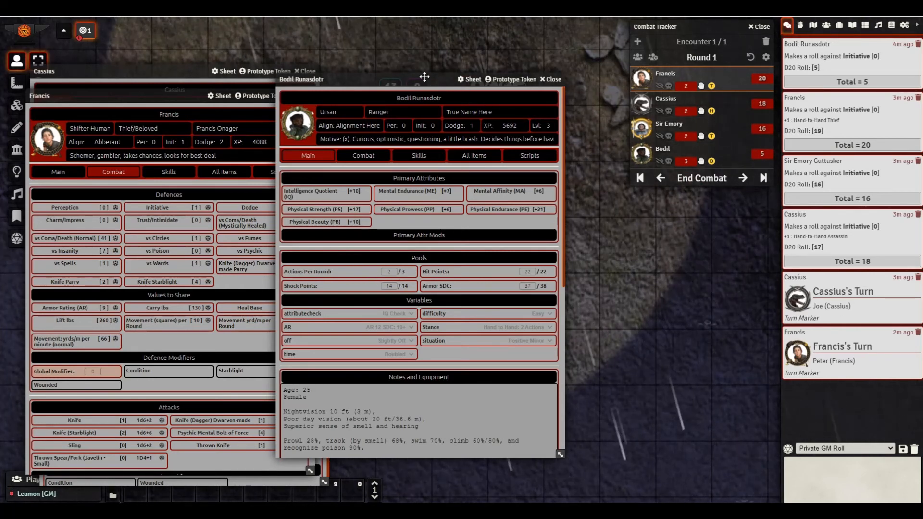
drag(422, 82, 203, 90)
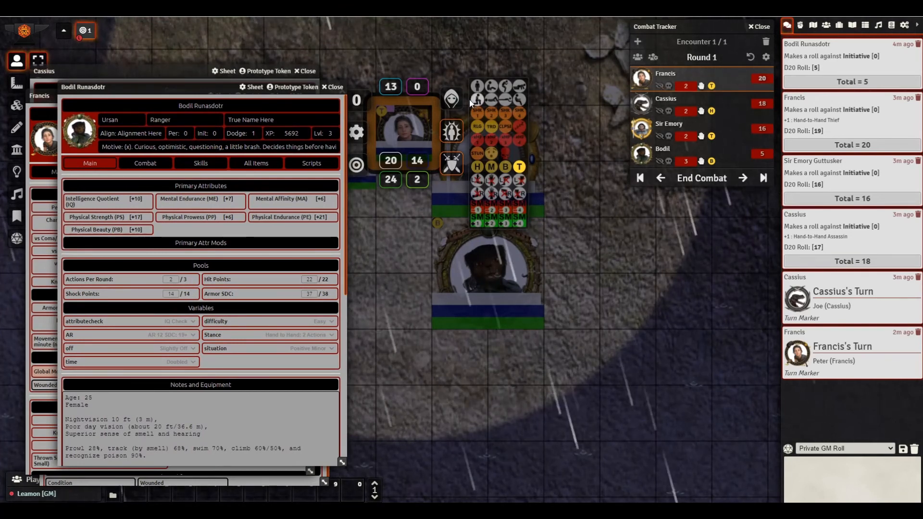
- Dismiss Francis's token controls, rearrange the sheets, and view Cassius's skills, then his defences and attacks
click(424, 121)
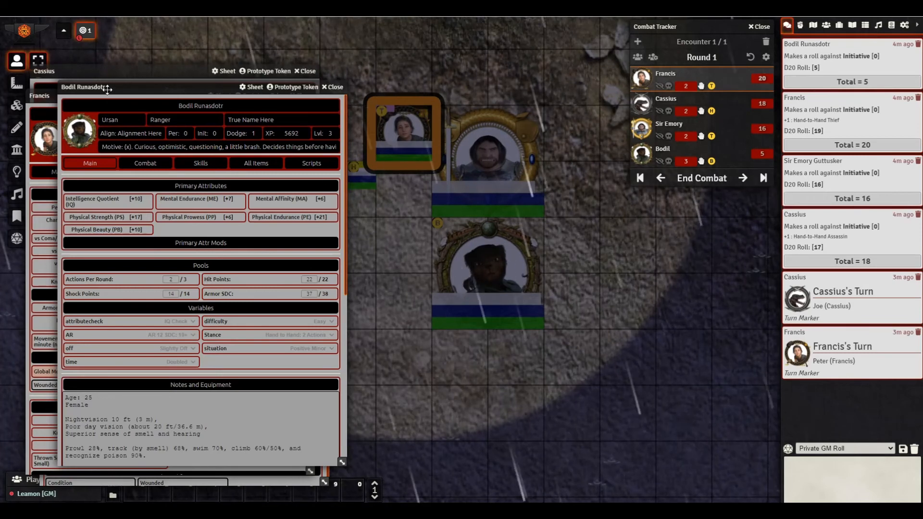
drag(107, 89, 220, 97)
click(144, 97)
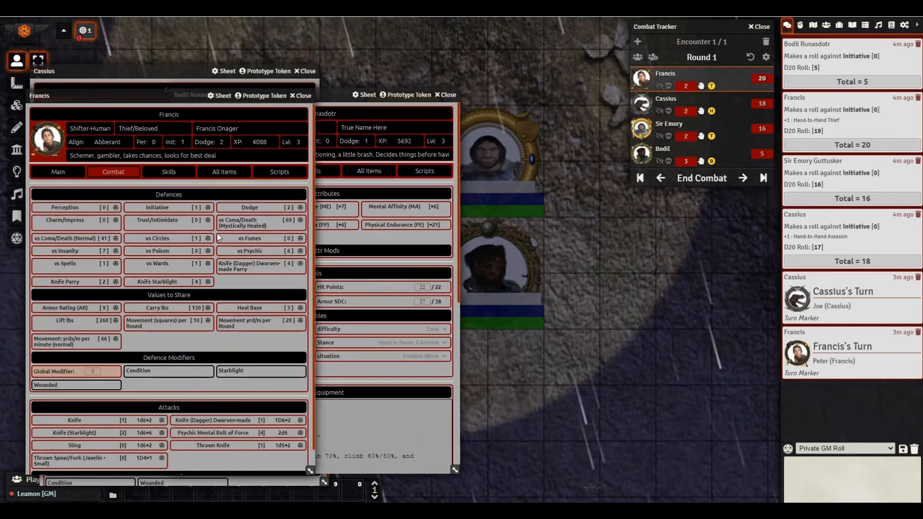
scroll(197, 327, down, 1)
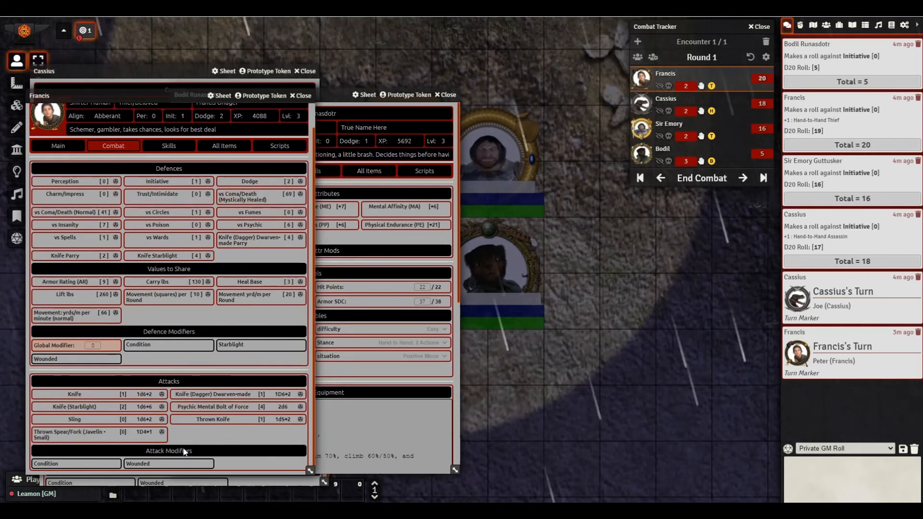
drag(140, 72, 201, 27)
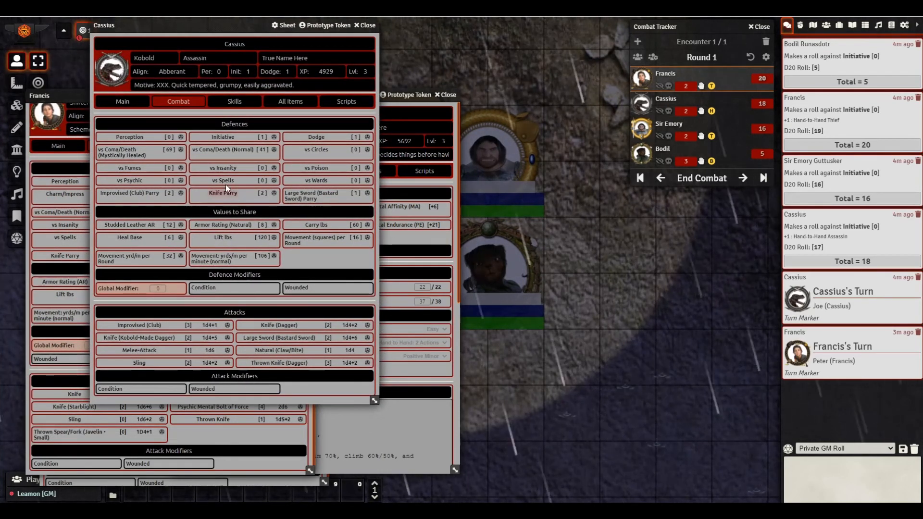
click(228, 103)
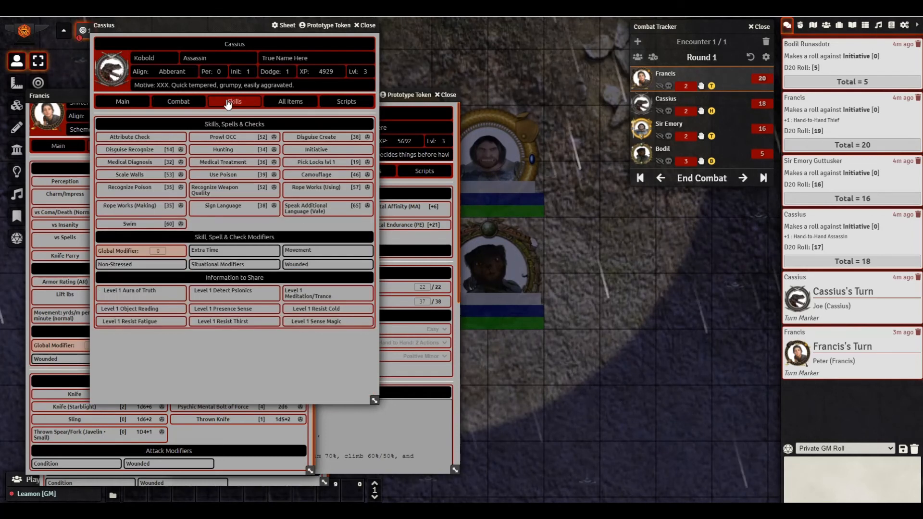
click(184, 101)
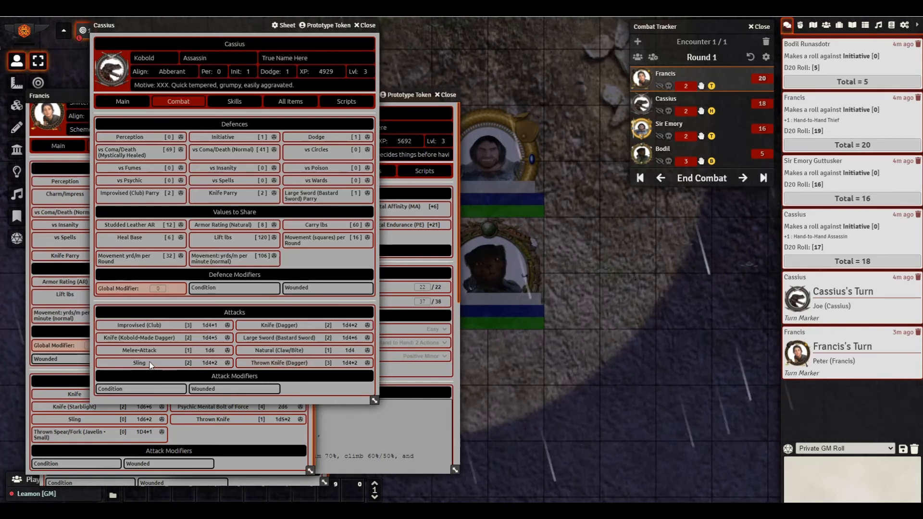
drag(209, 31, 294, 110)
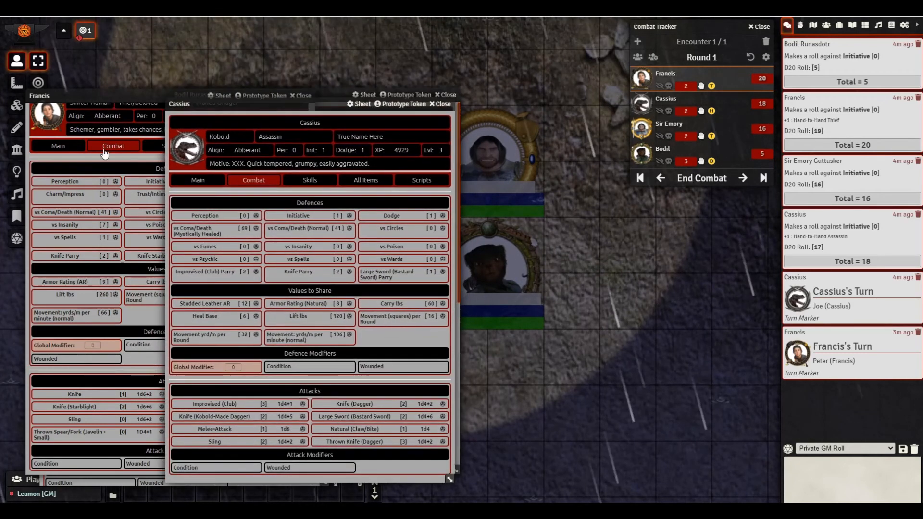
- Bring Francis's sheet to the front and move it clear of the combat tracker
drag(79, 93, 230, 36)
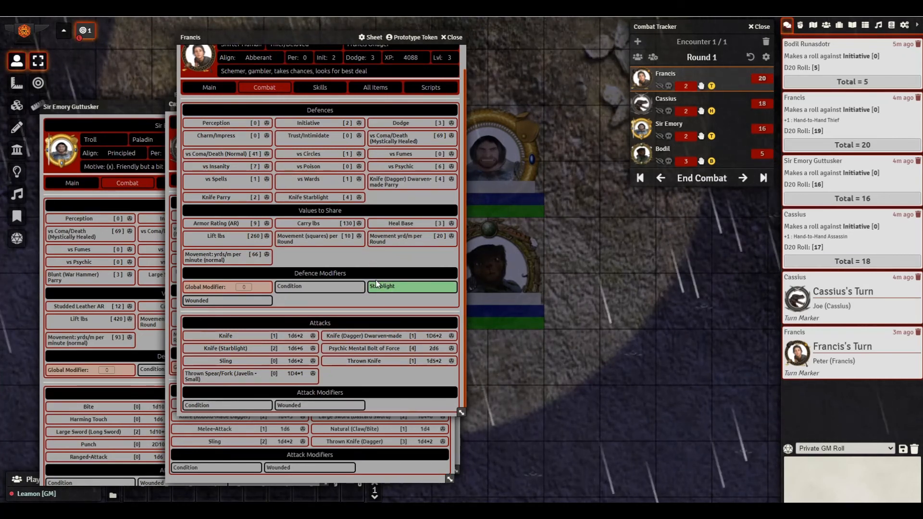
scroll(308, 135, up, 1)
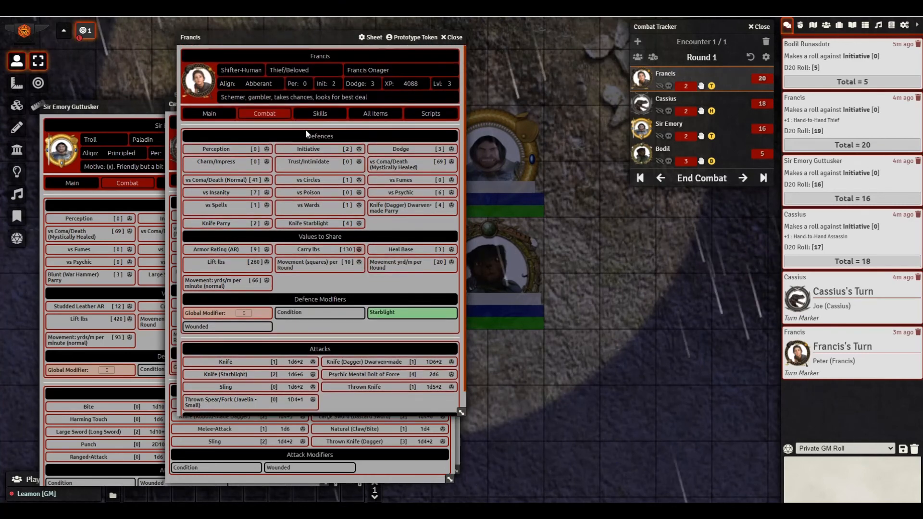
drag(256, 41, 463, 50)
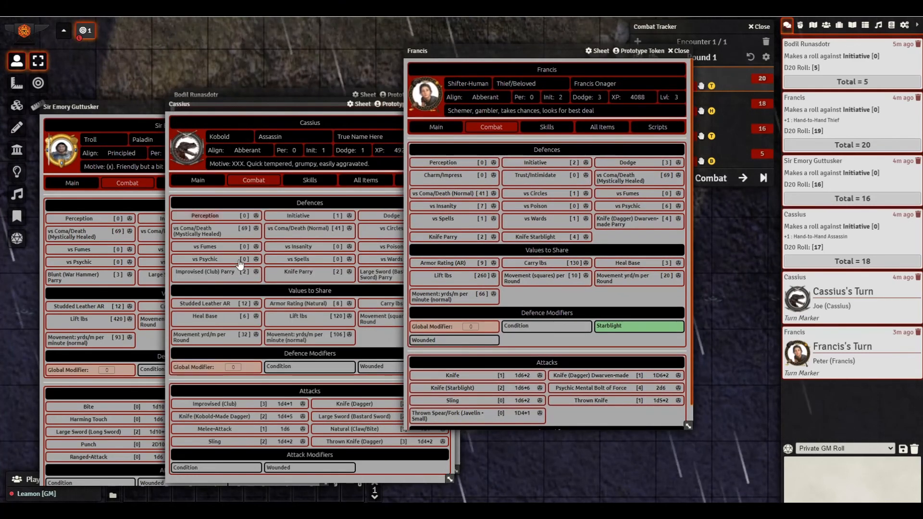
mouse_move(508, 53)
mouse_down()
mouse_move(310, 49)
mouse_move(477, 54)
mouse_move(503, 67)
mouse_up()
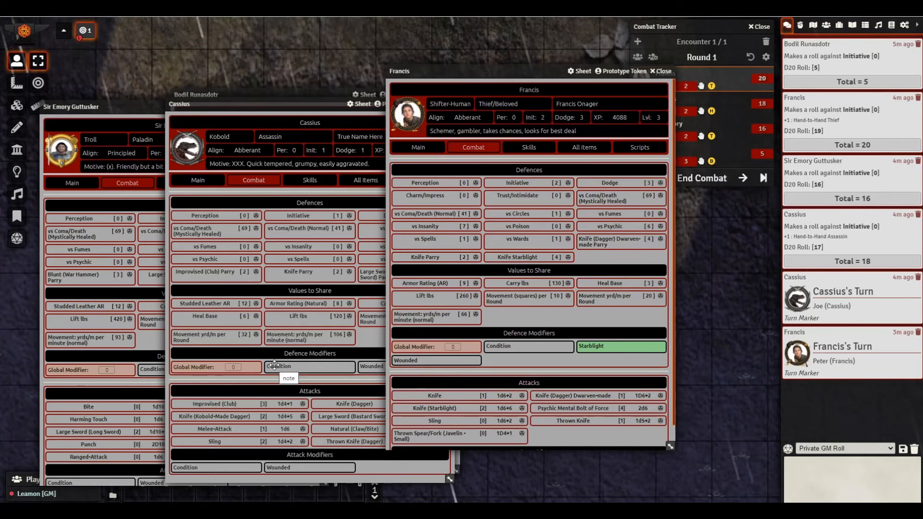
drag(472, 71, 267, 63)
scroll(358, 337, down, 1)
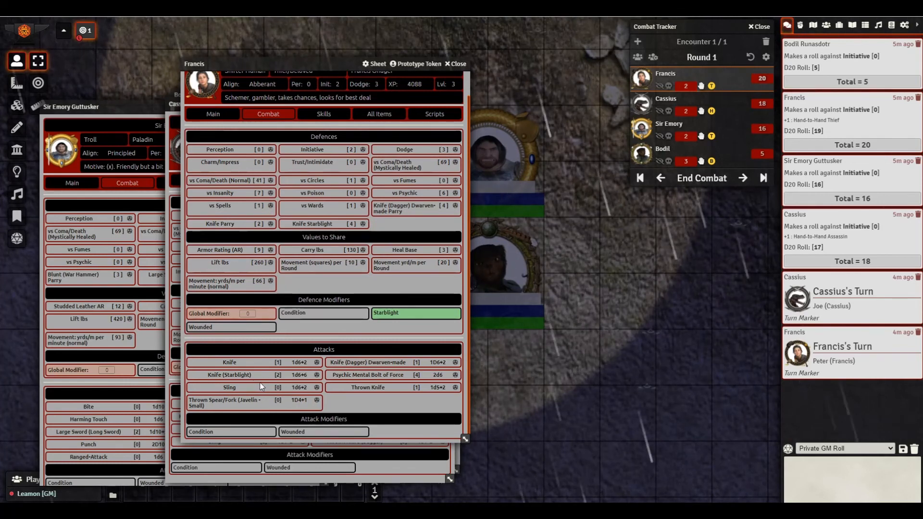
- Roll Francis's Knife (Starblight) attack (15) and damage (12), then pass the turn to Cassius
click(316, 375)
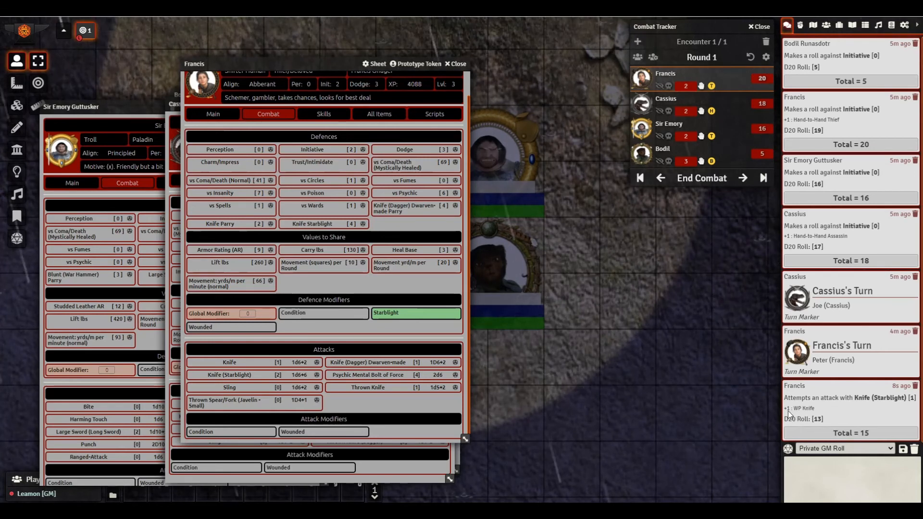
click(828, 414)
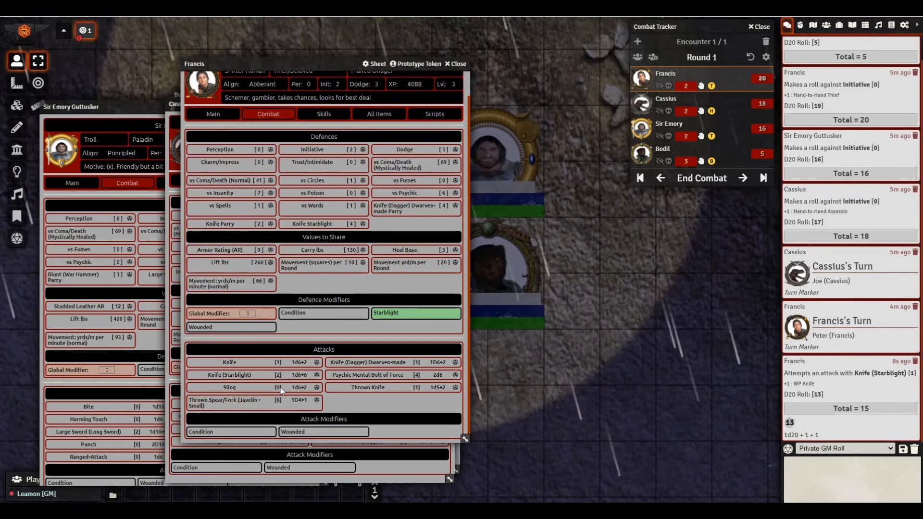
click(294, 375)
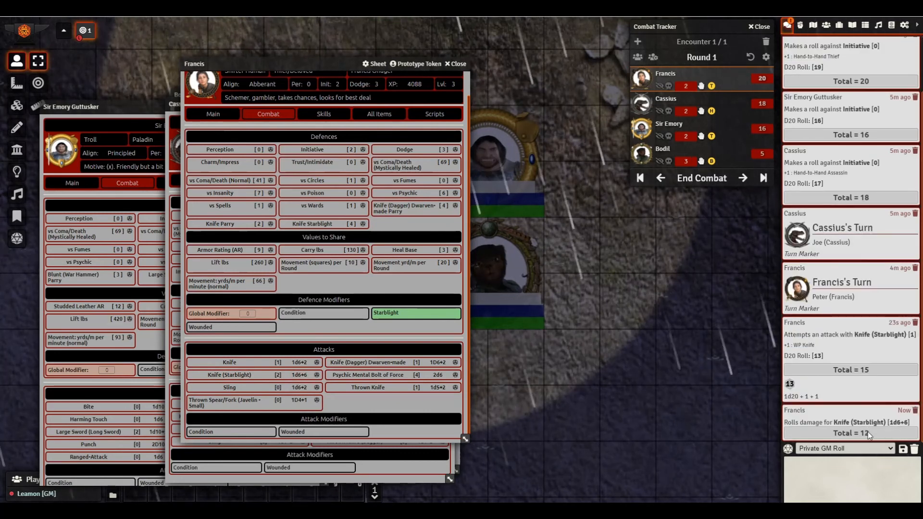
scroll(832, 422, down, 1)
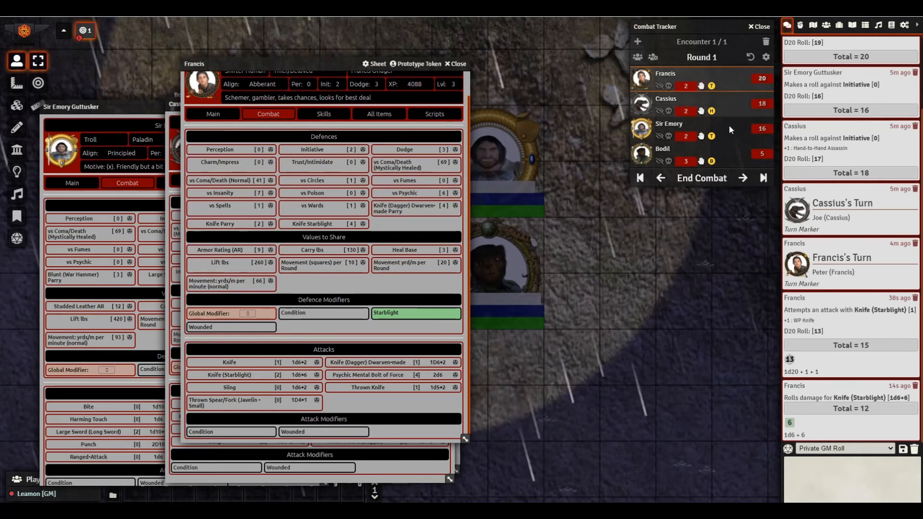
click(744, 179)
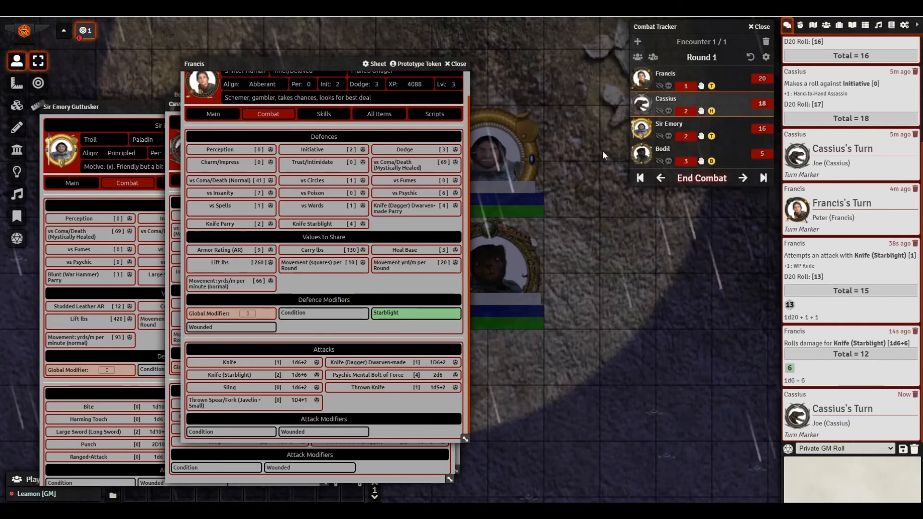
- Advance the turns through Sir Emory, Bodil and Francis, then on to Sir Emory
drag(327, 63, 213, 63)
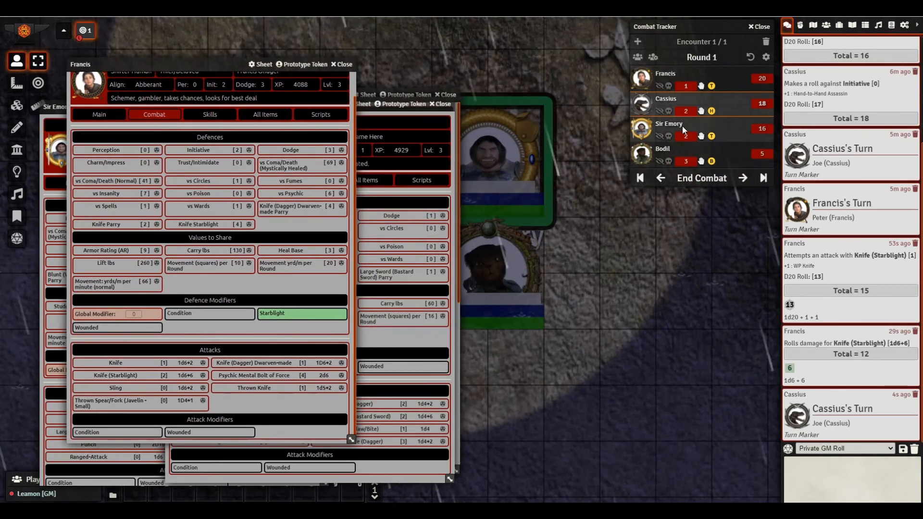
click(744, 179)
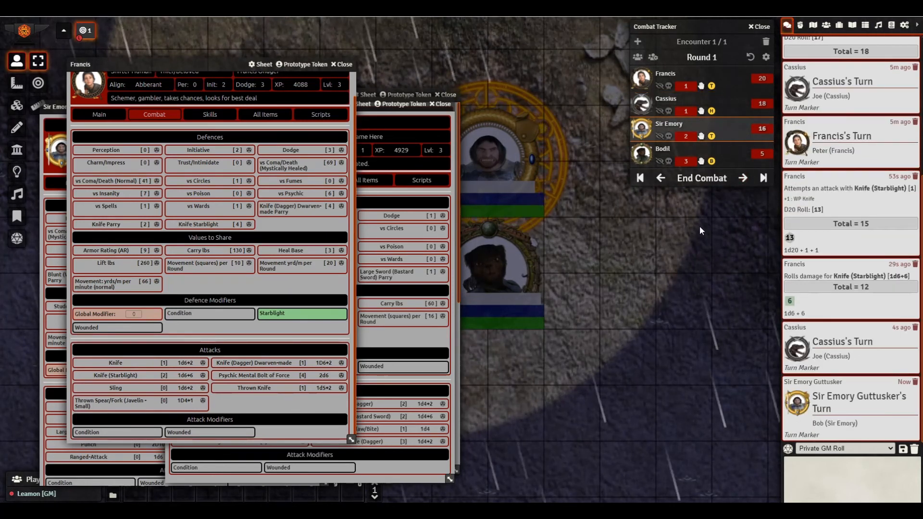
click(744, 178)
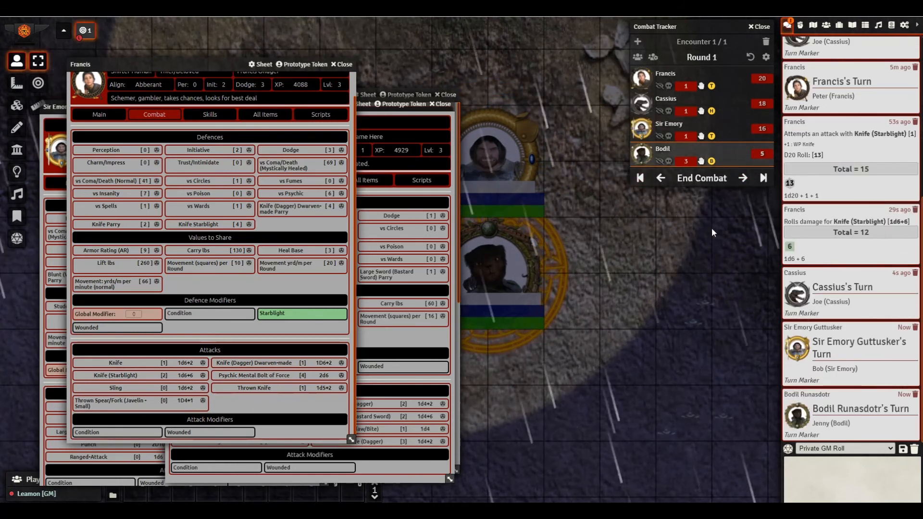
click(744, 178)
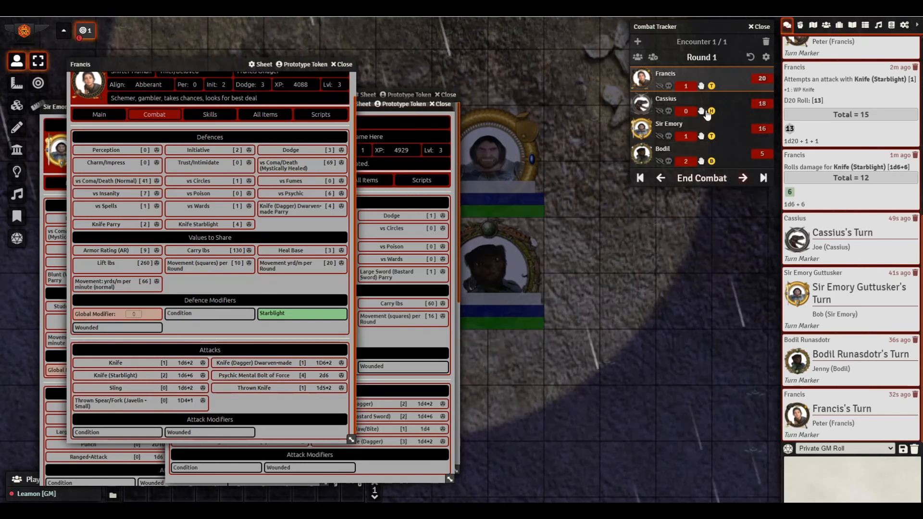
click(743, 179)
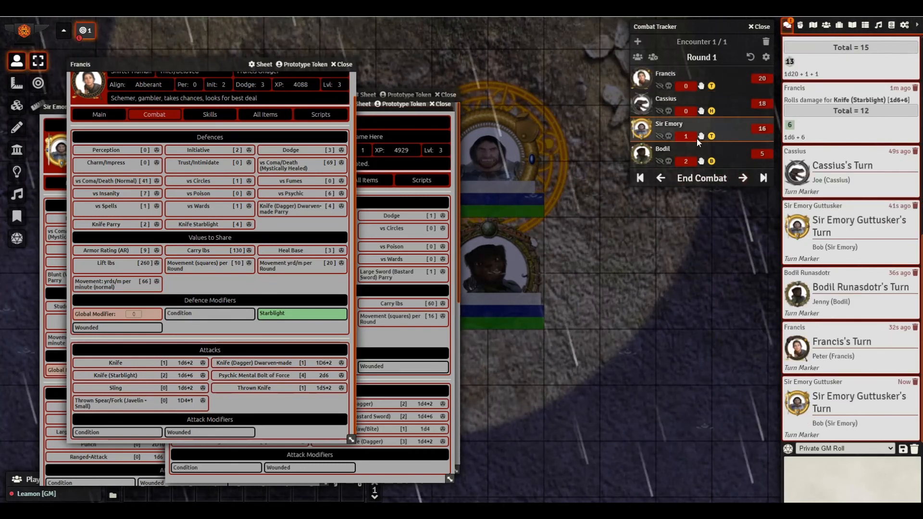
- Spend two of Cassius's actions and one of Sir Emory's, then advance into Round 2
click(702, 112)
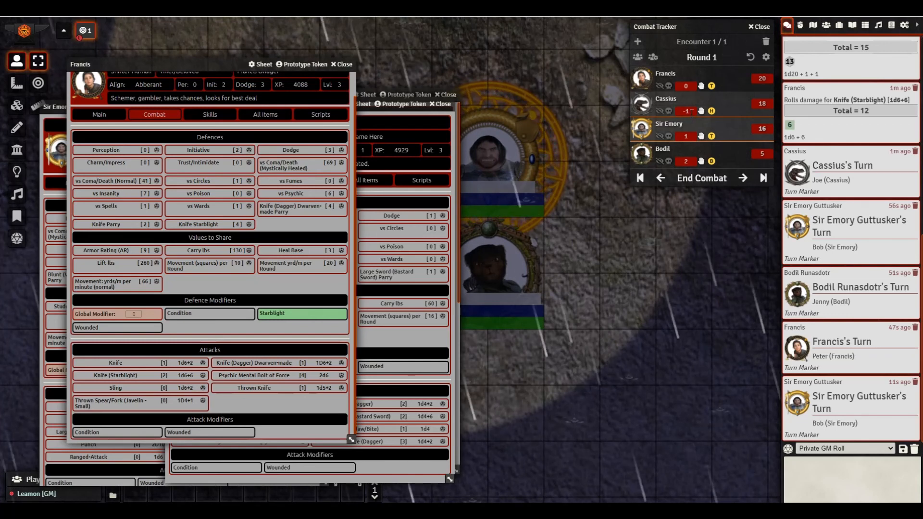
click(701, 112)
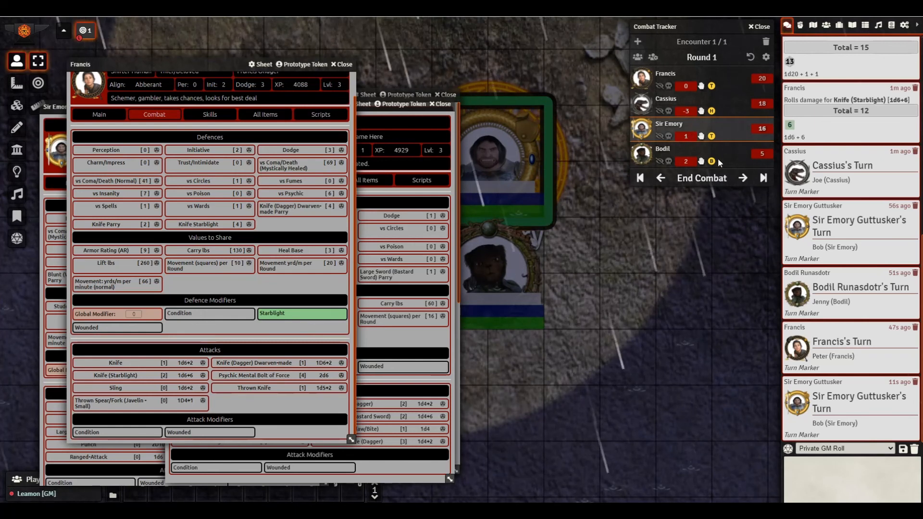
click(741, 180)
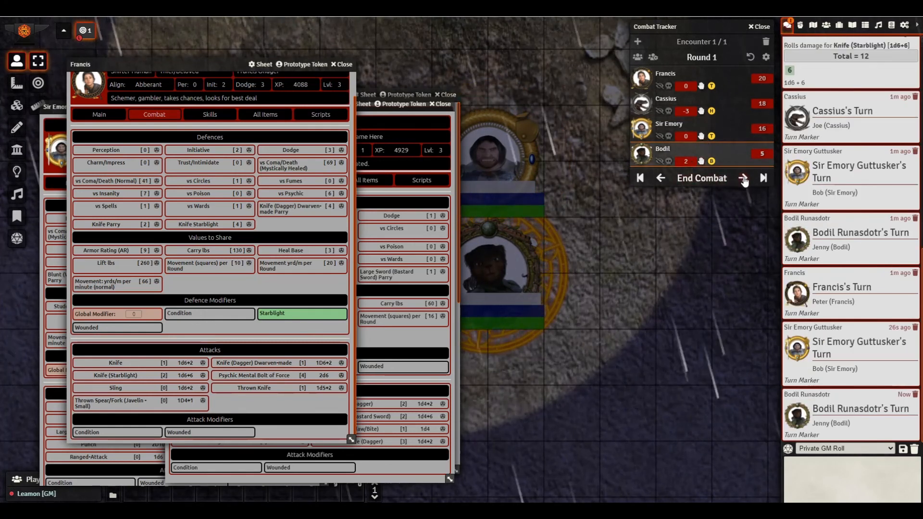
click(743, 179)
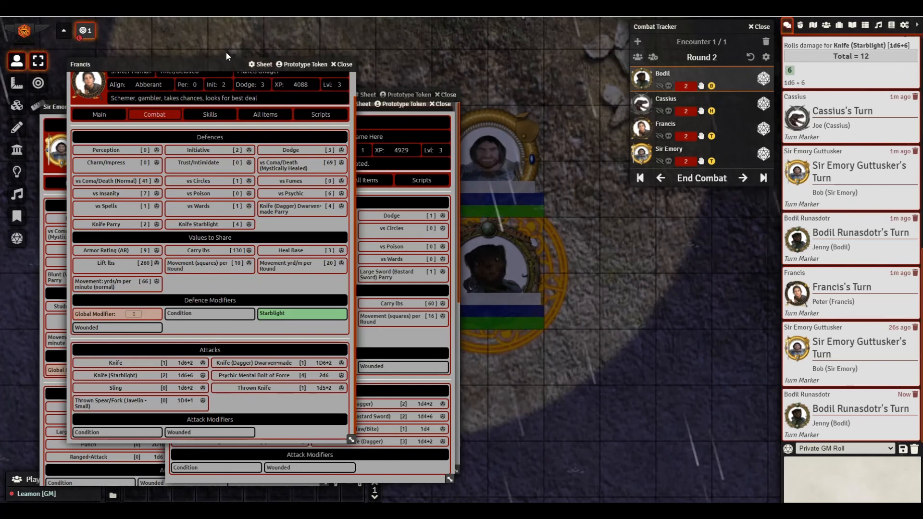
- Move the sheets aside, apply the H status to Bodil's token, and bring up her Actions Per Round options
drag(221, 65, 176, 102)
drag(323, 103, 469, 95)
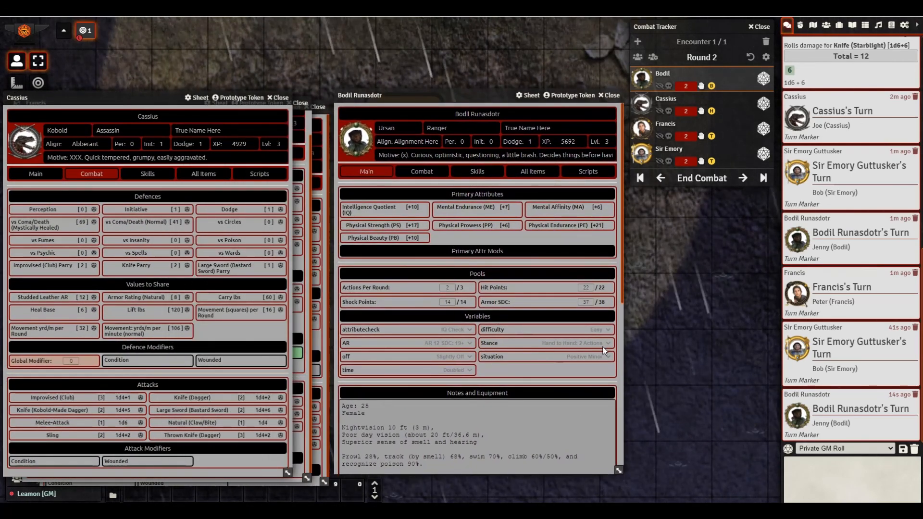
drag(489, 99, 250, 96)
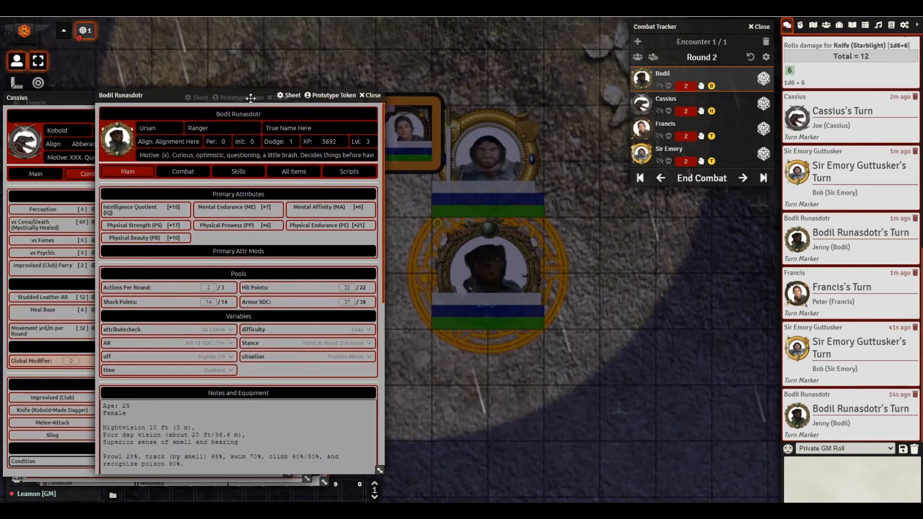
right_click(500, 279)
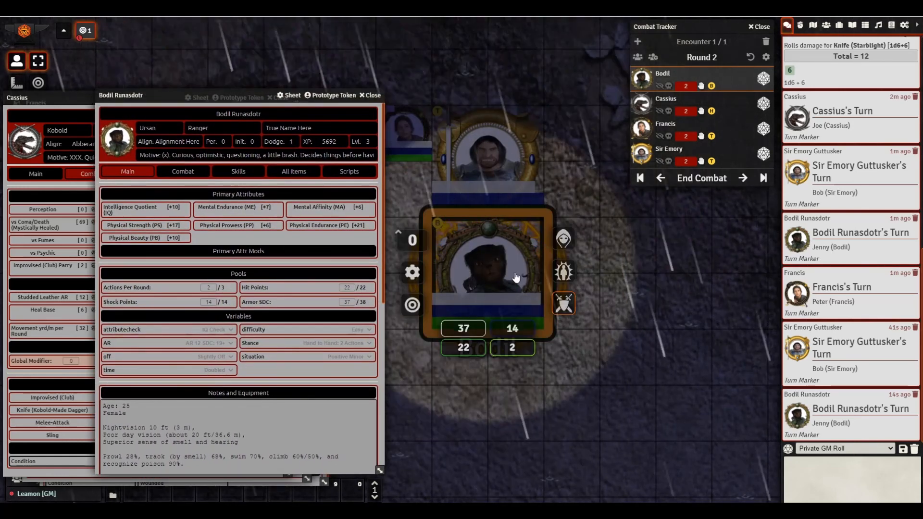
click(564, 272)
click(589, 279)
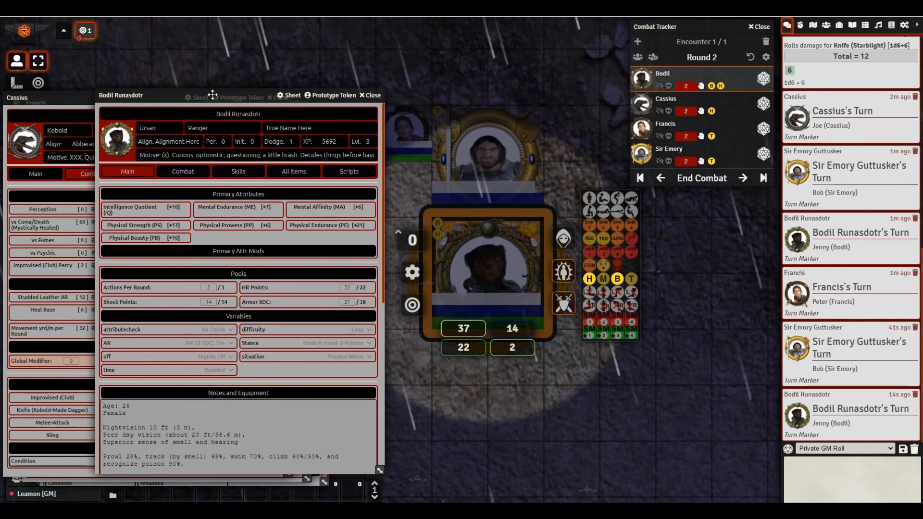
drag(232, 96, 476, 87)
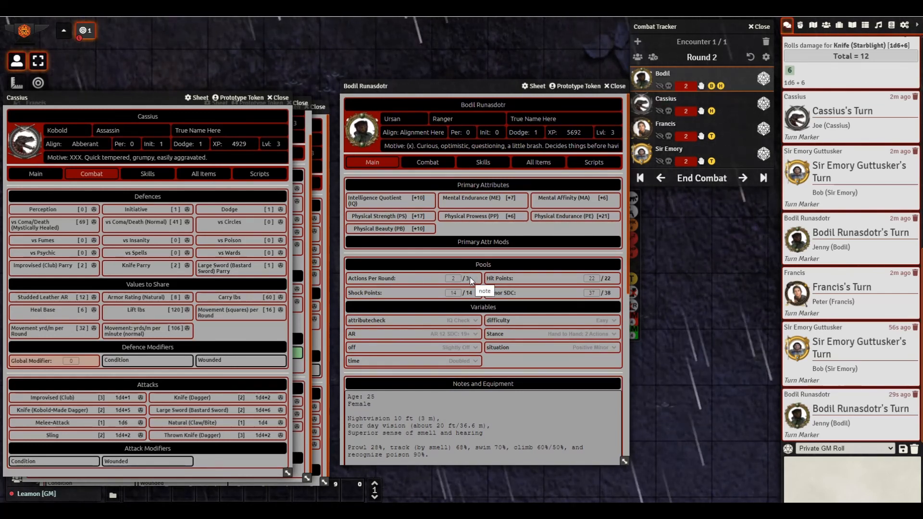
right_click(422, 278)
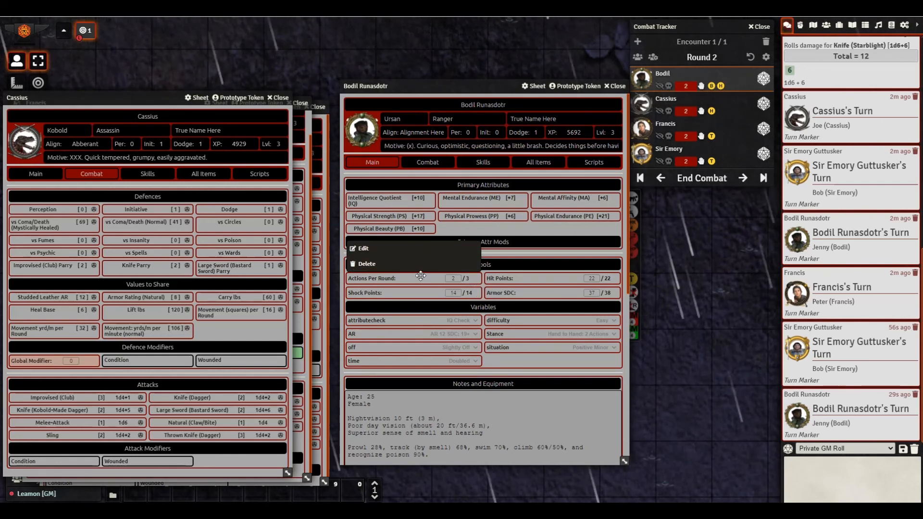
- Open Bodil's Actions Per Round settings (value 2, maximum 3), then close them
click(363, 248)
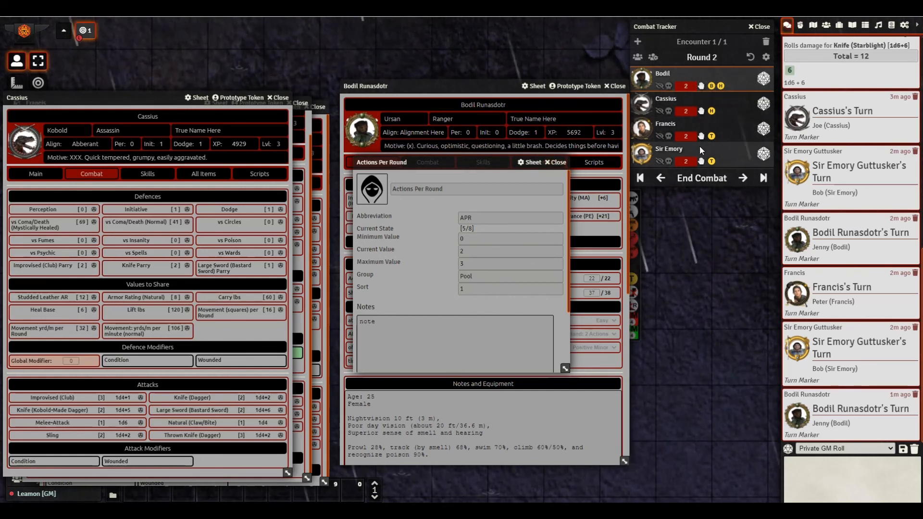
click(557, 164)
- Close Bodil's sheet and step through the remaining turns into Round 3
click(616, 86)
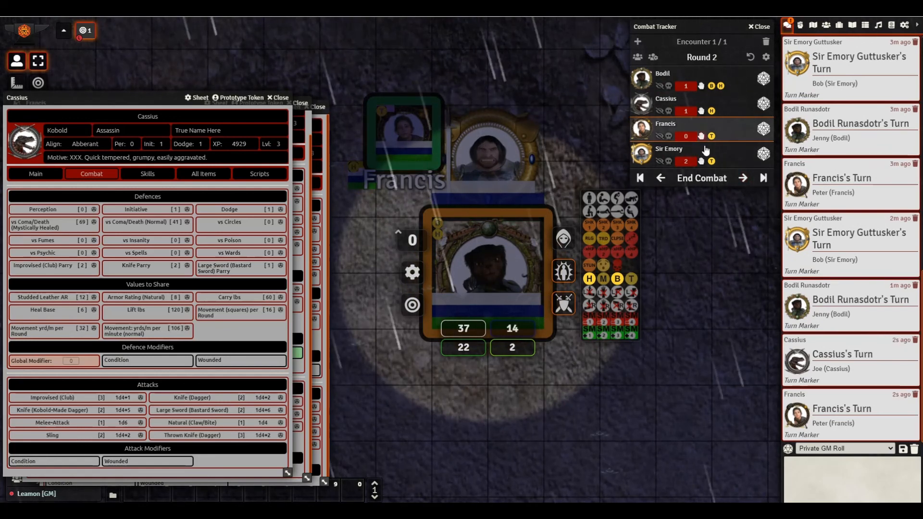
click(743, 178)
click(743, 178)
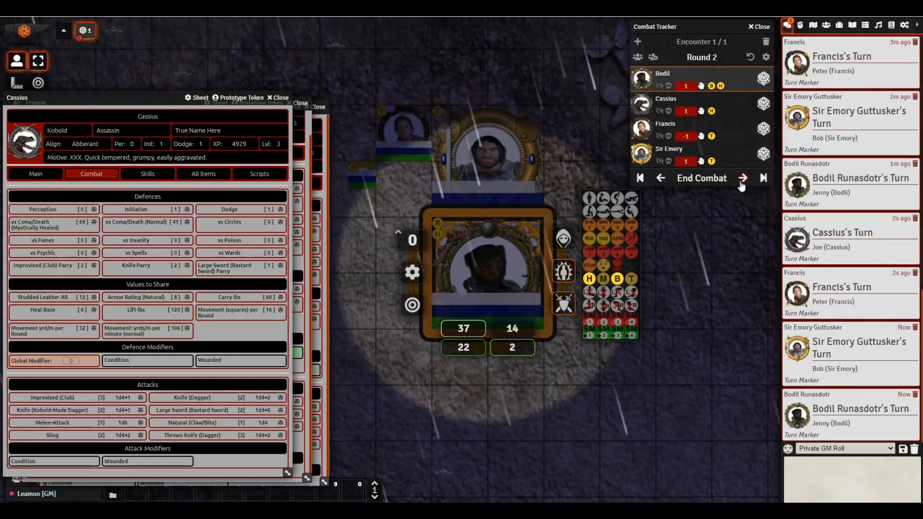
click(743, 179)
click(743, 179)
click(741, 183)
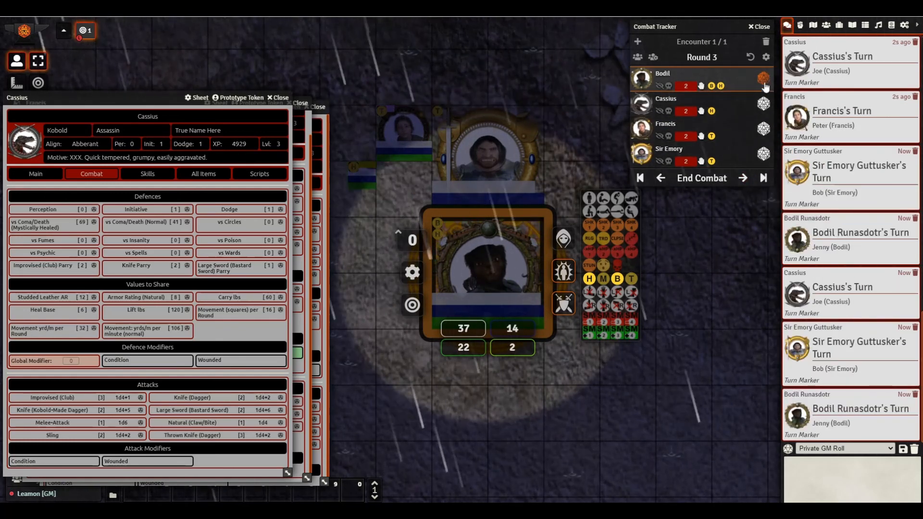
- Reroll initiative: Francis 18, Cassius 14, Sir Emory 8, Bodil 5
double_click(152, 150)
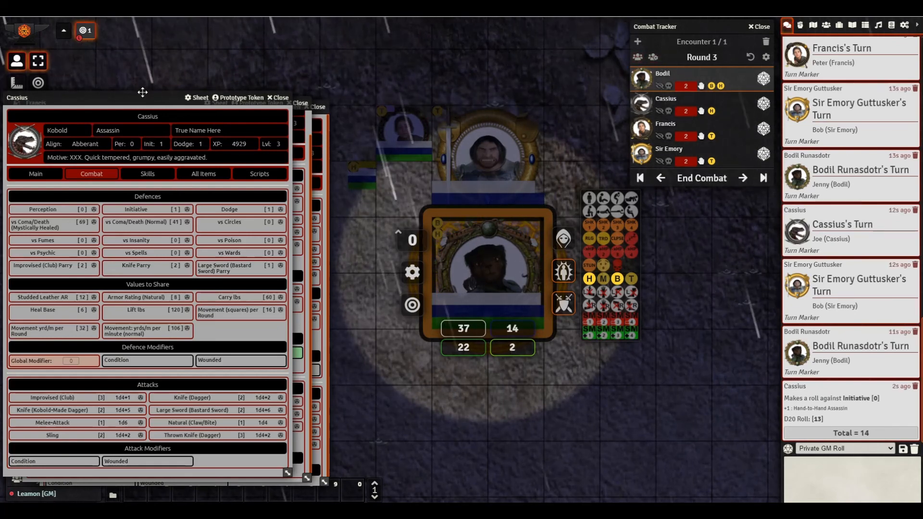
drag(142, 92, 343, 79)
drag(186, 108, 332, 105)
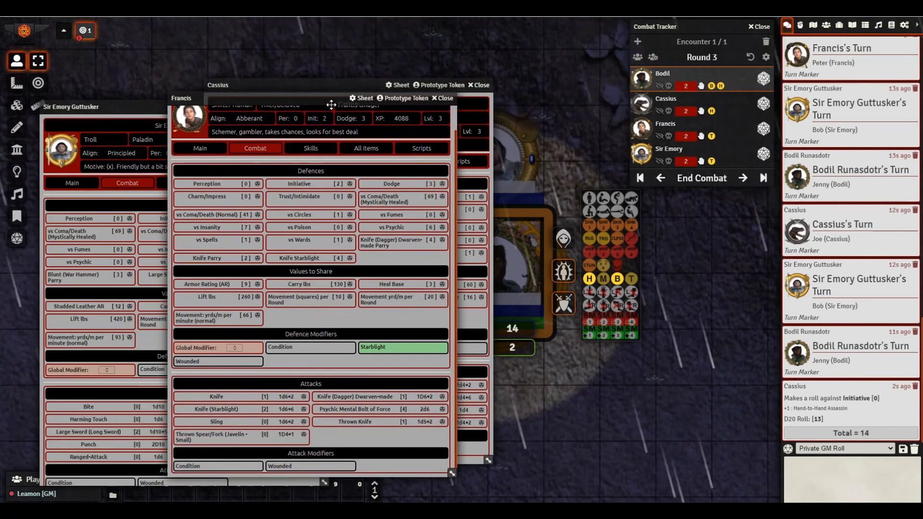
scroll(340, 155, up, 1)
click(311, 145)
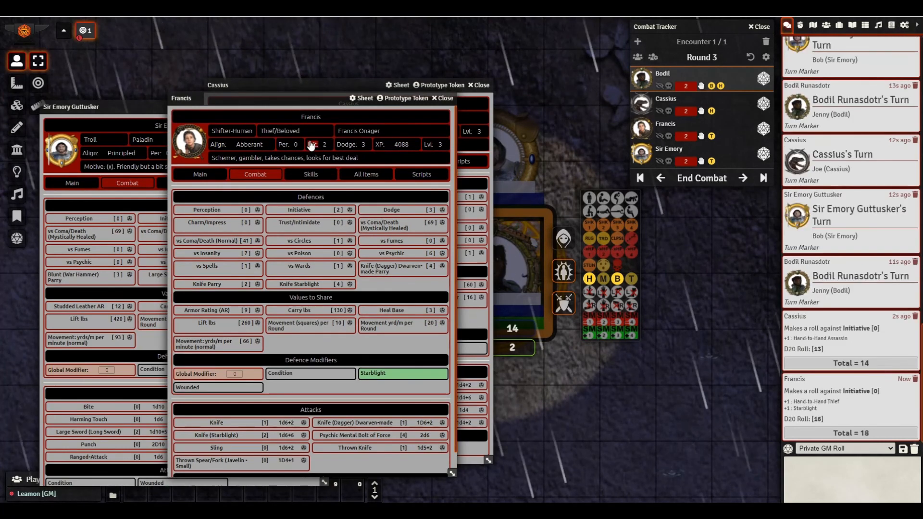
drag(285, 100, 396, 80)
drag(197, 113, 412, 106)
click(413, 145)
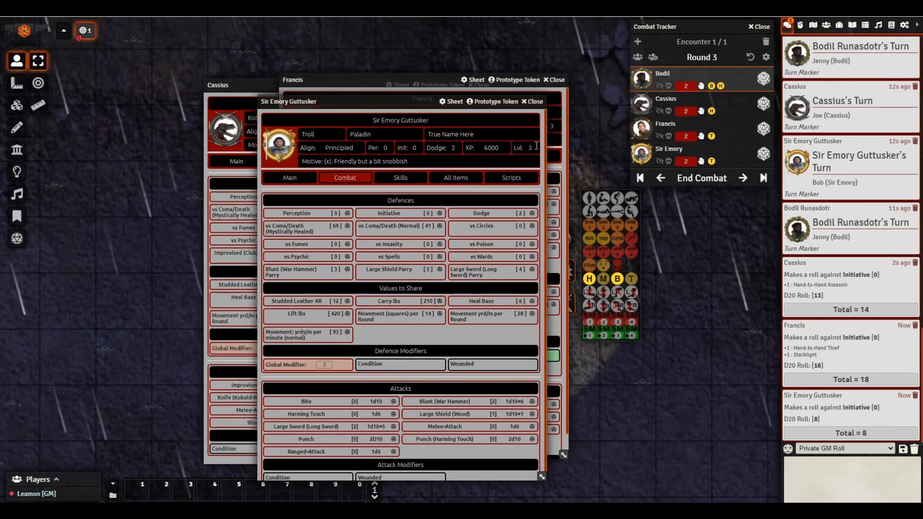
click(764, 79)
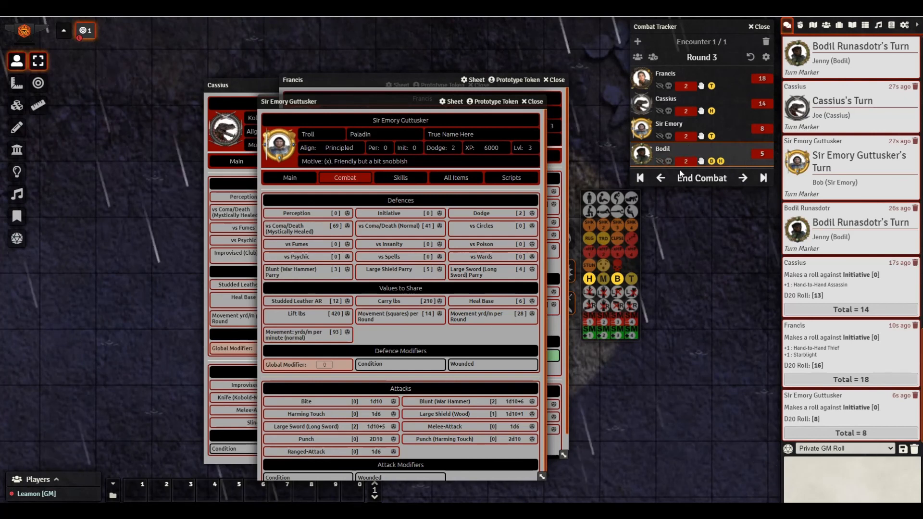
- Step the turn back to Francis and close Sir Emory's, Francis's and Cassius's sheets
click(661, 178)
click(661, 179)
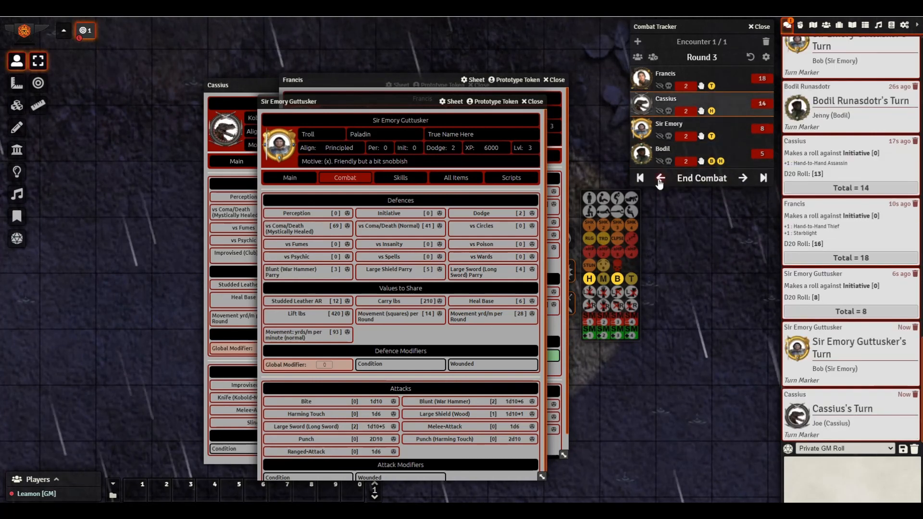
click(660, 179)
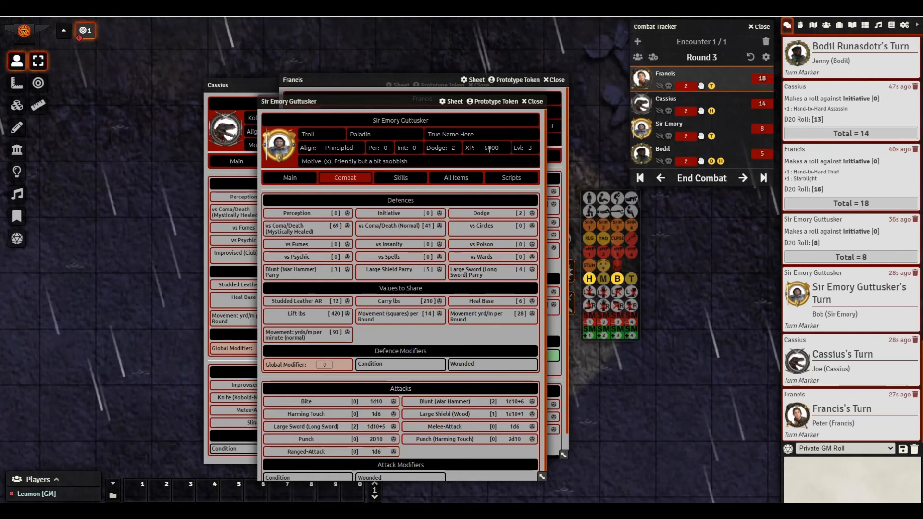
click(534, 102)
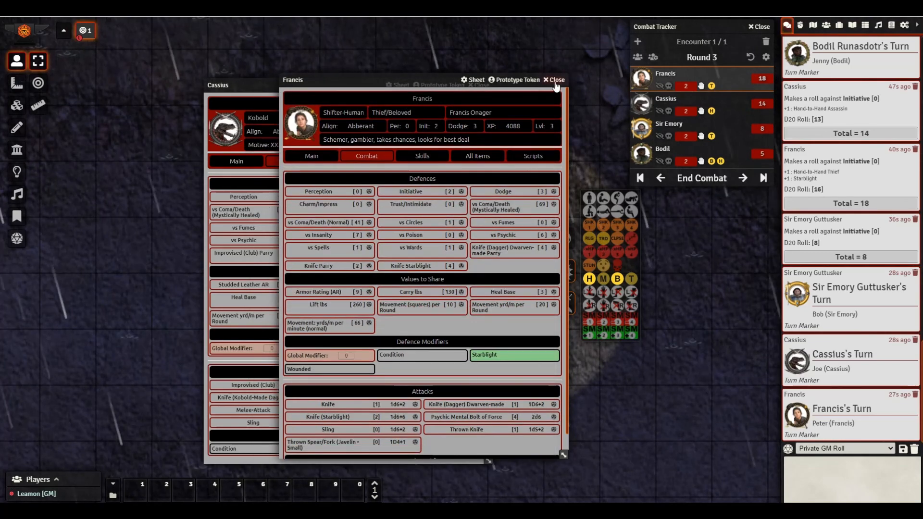
click(556, 81)
click(480, 85)
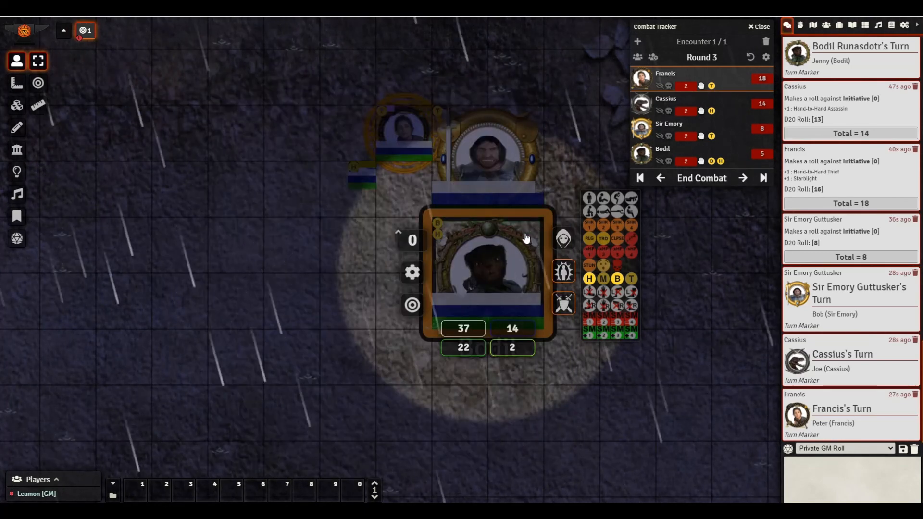
click(562, 271)
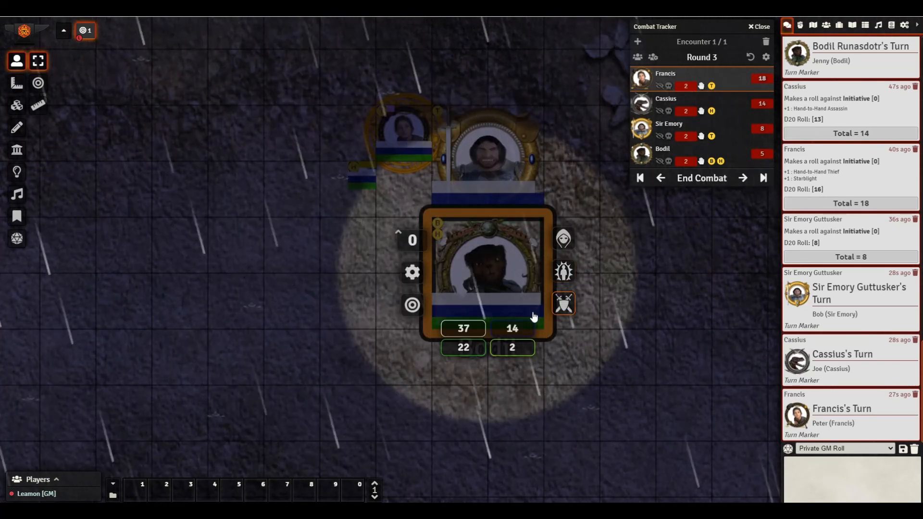